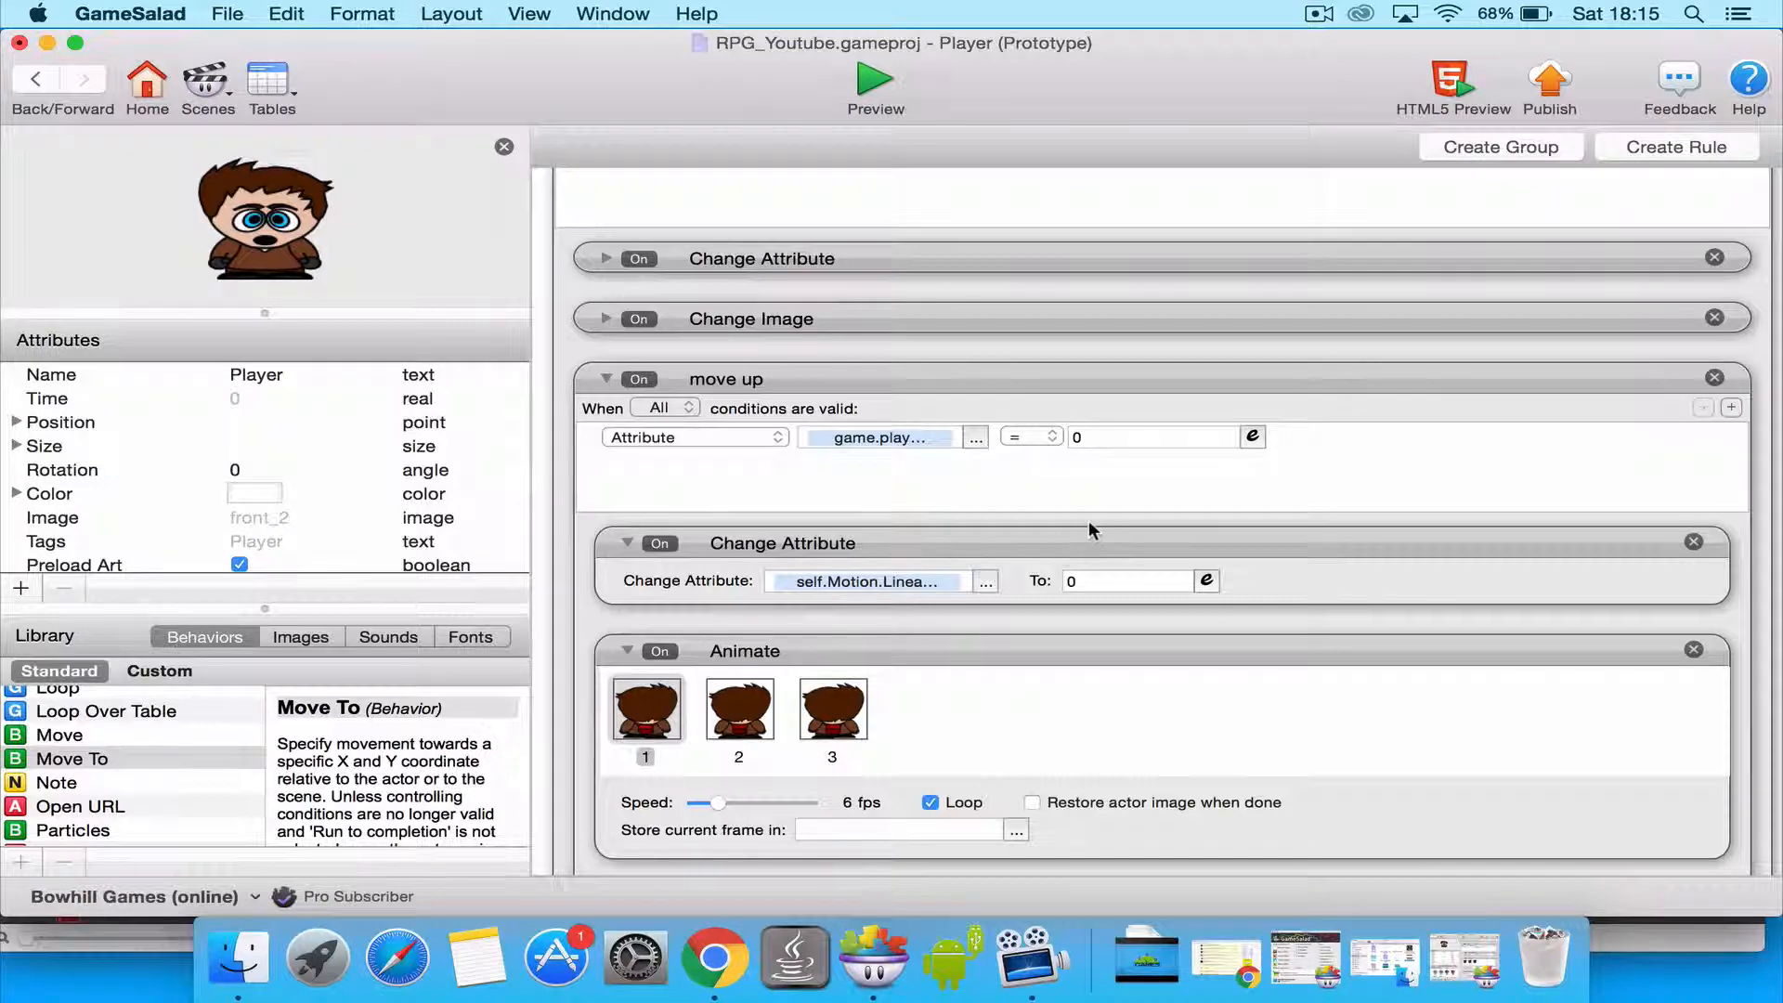
left_click(693, 383)
scroll(814, 527, "down", 5)
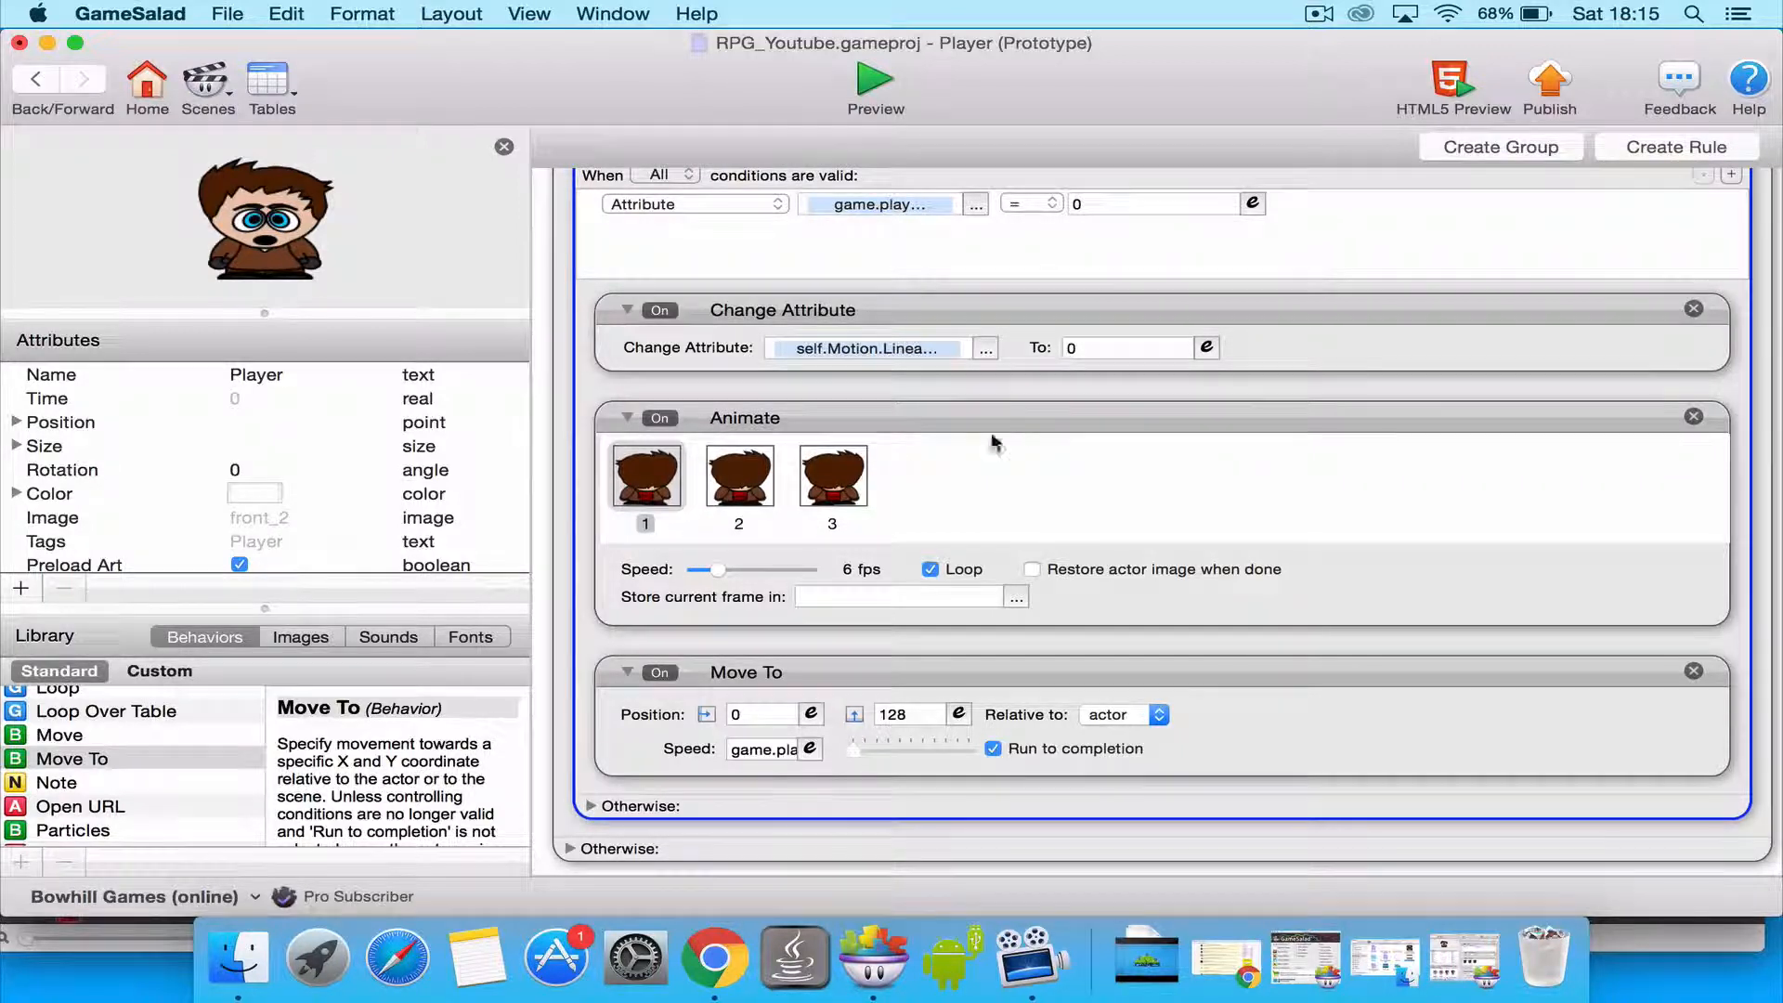
scroll(1064, 397, "up", 3)
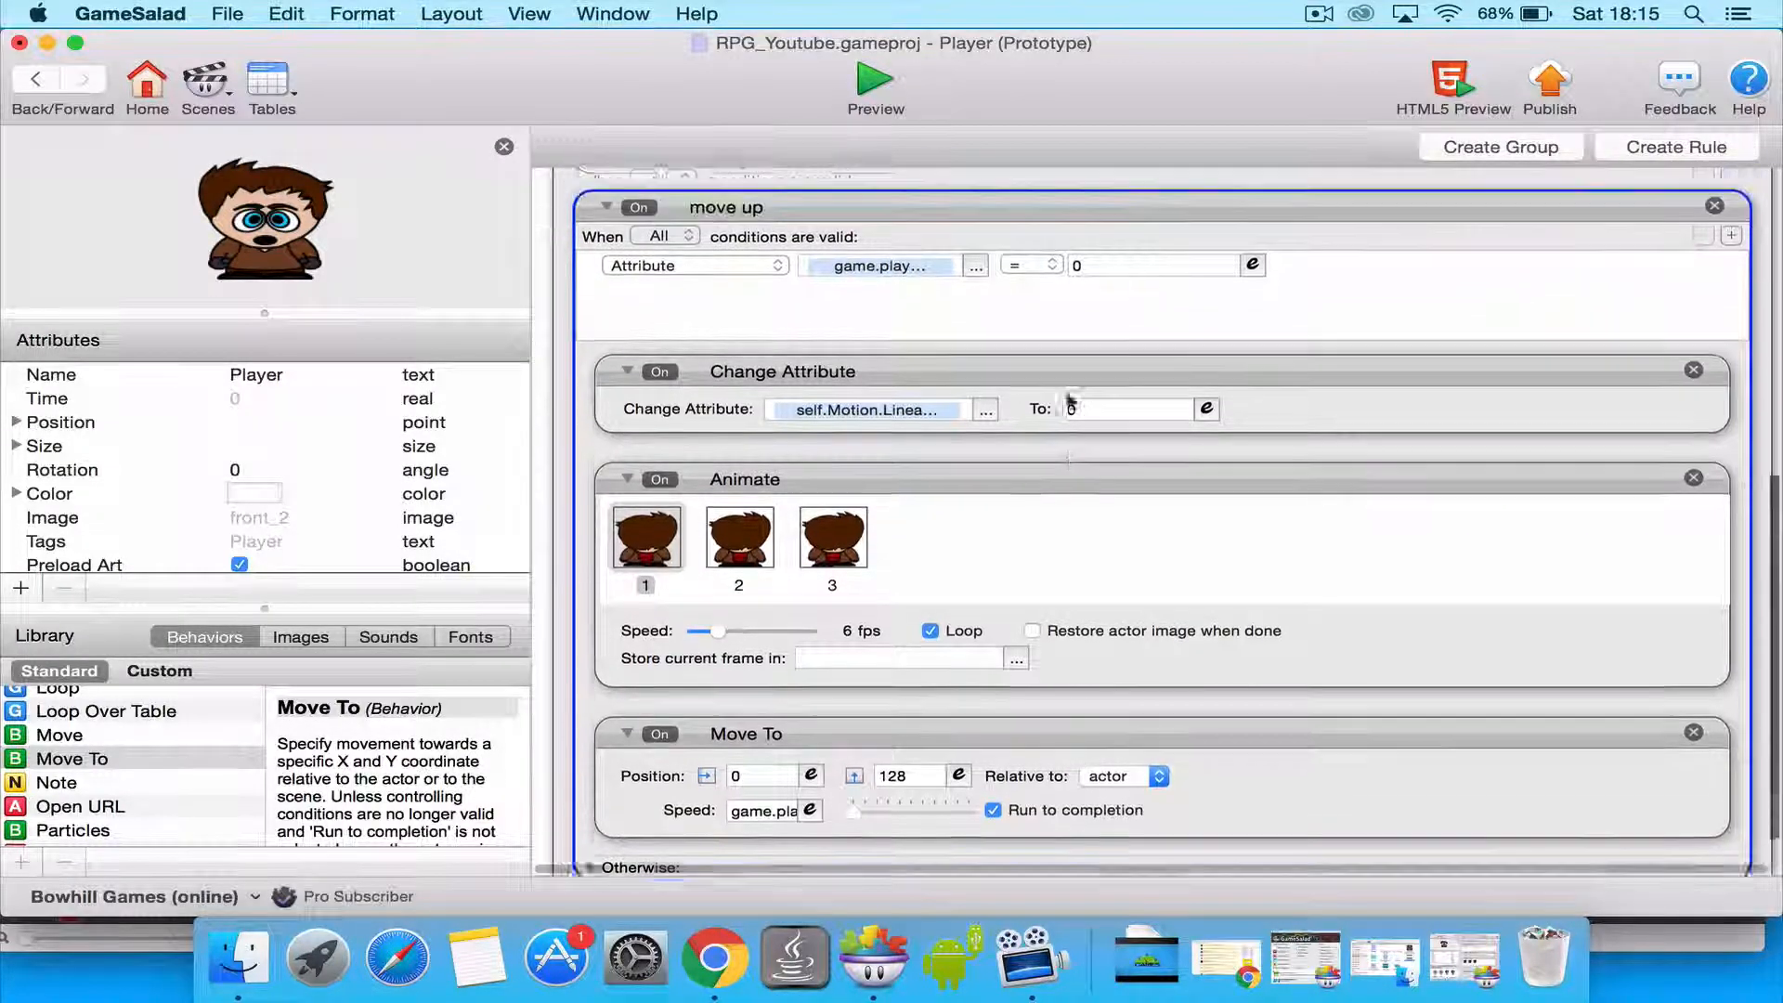
scroll(1069, 400, "up", 1)
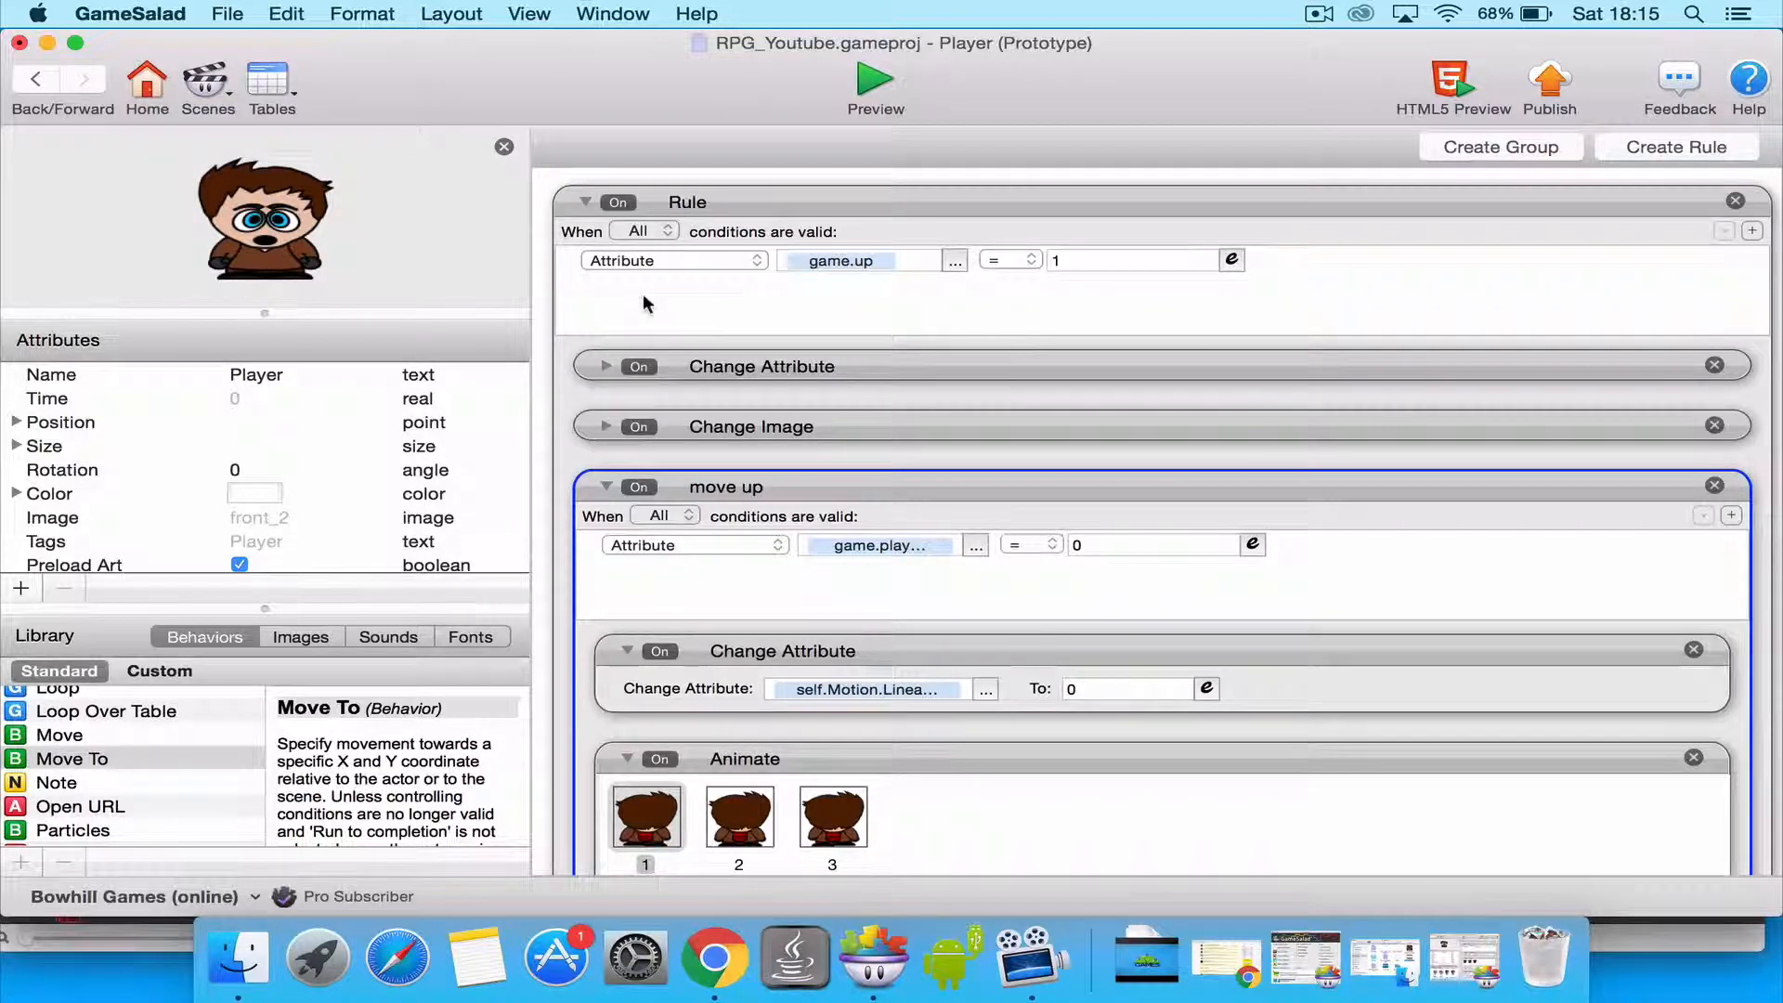
Return to the Initial Scene and open the UpButton actor for editing.
left_click(28, 84)
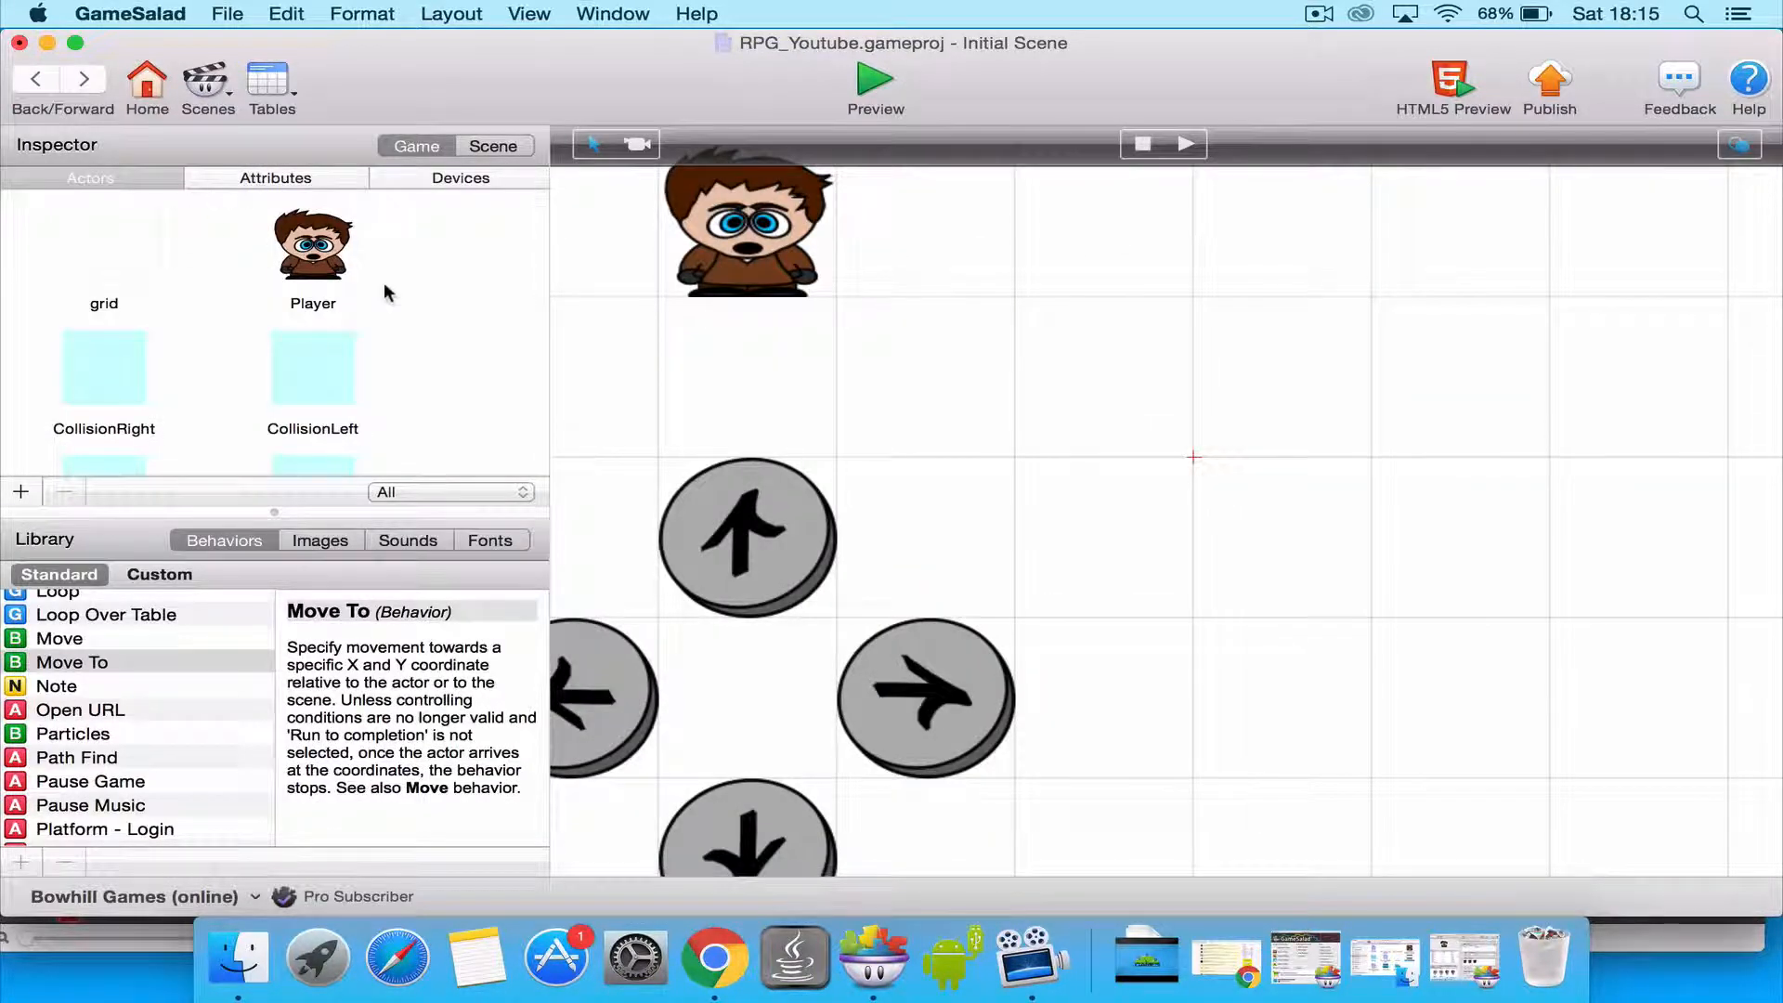
scroll(386, 290, "down", 8)
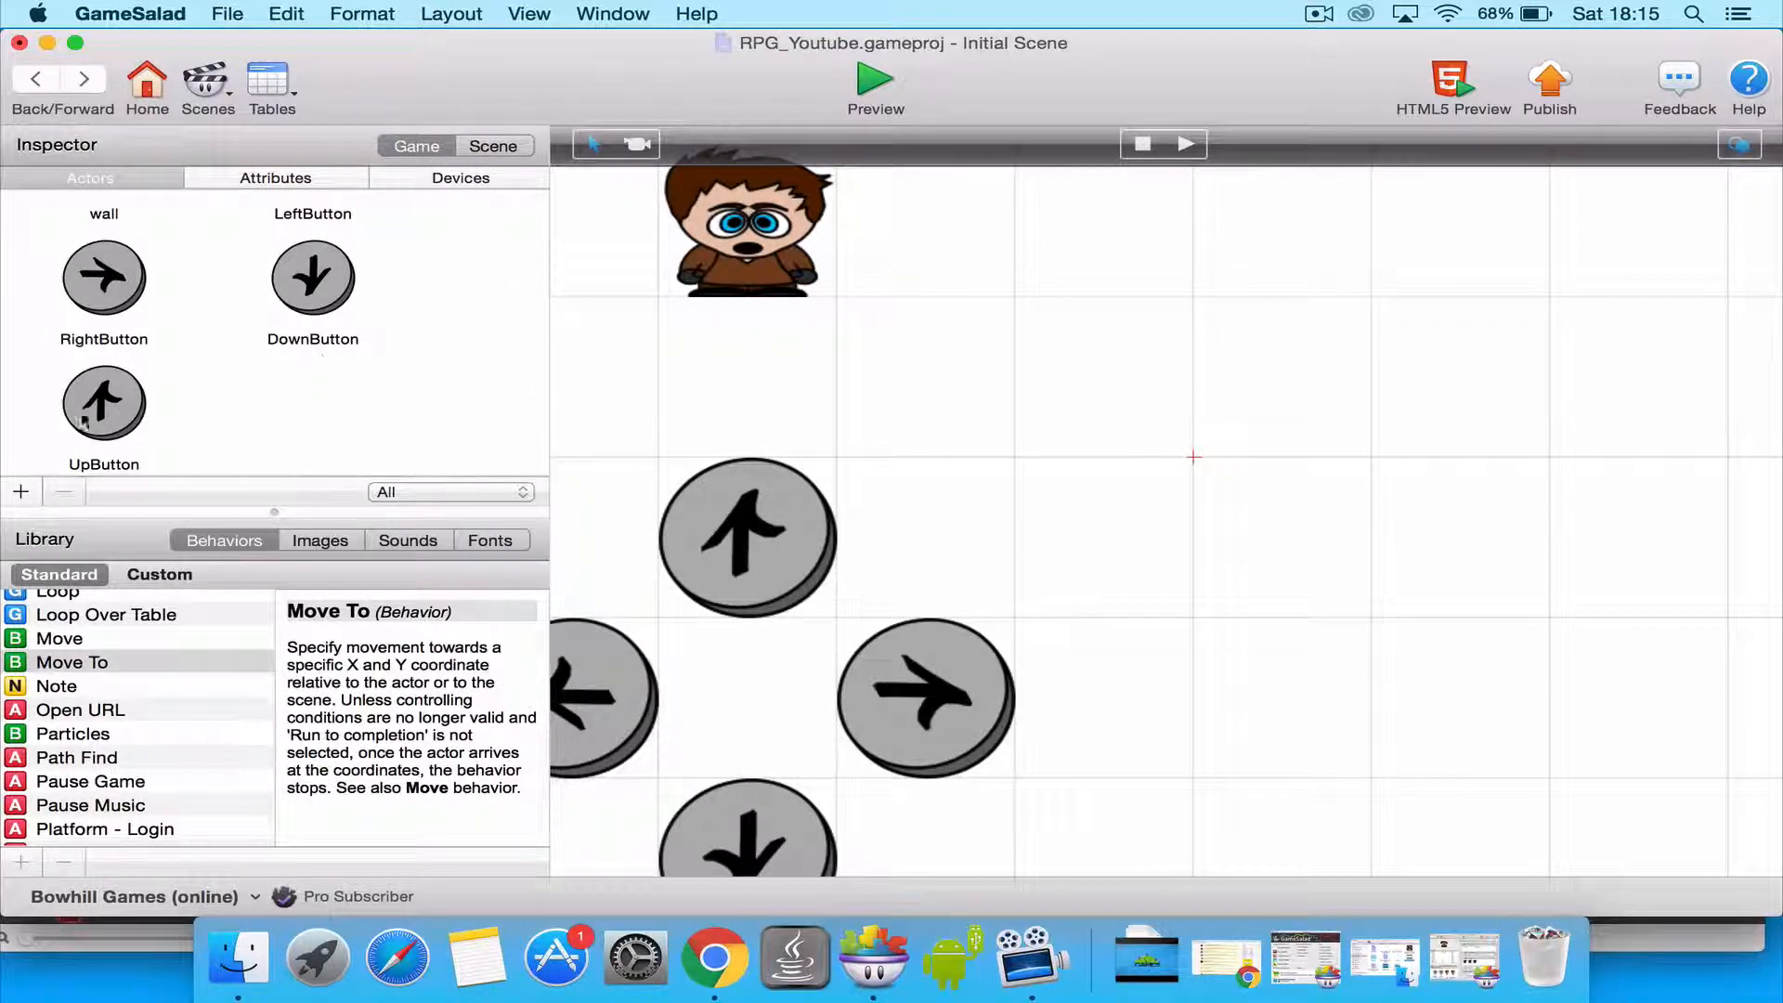
double_click(104, 403)
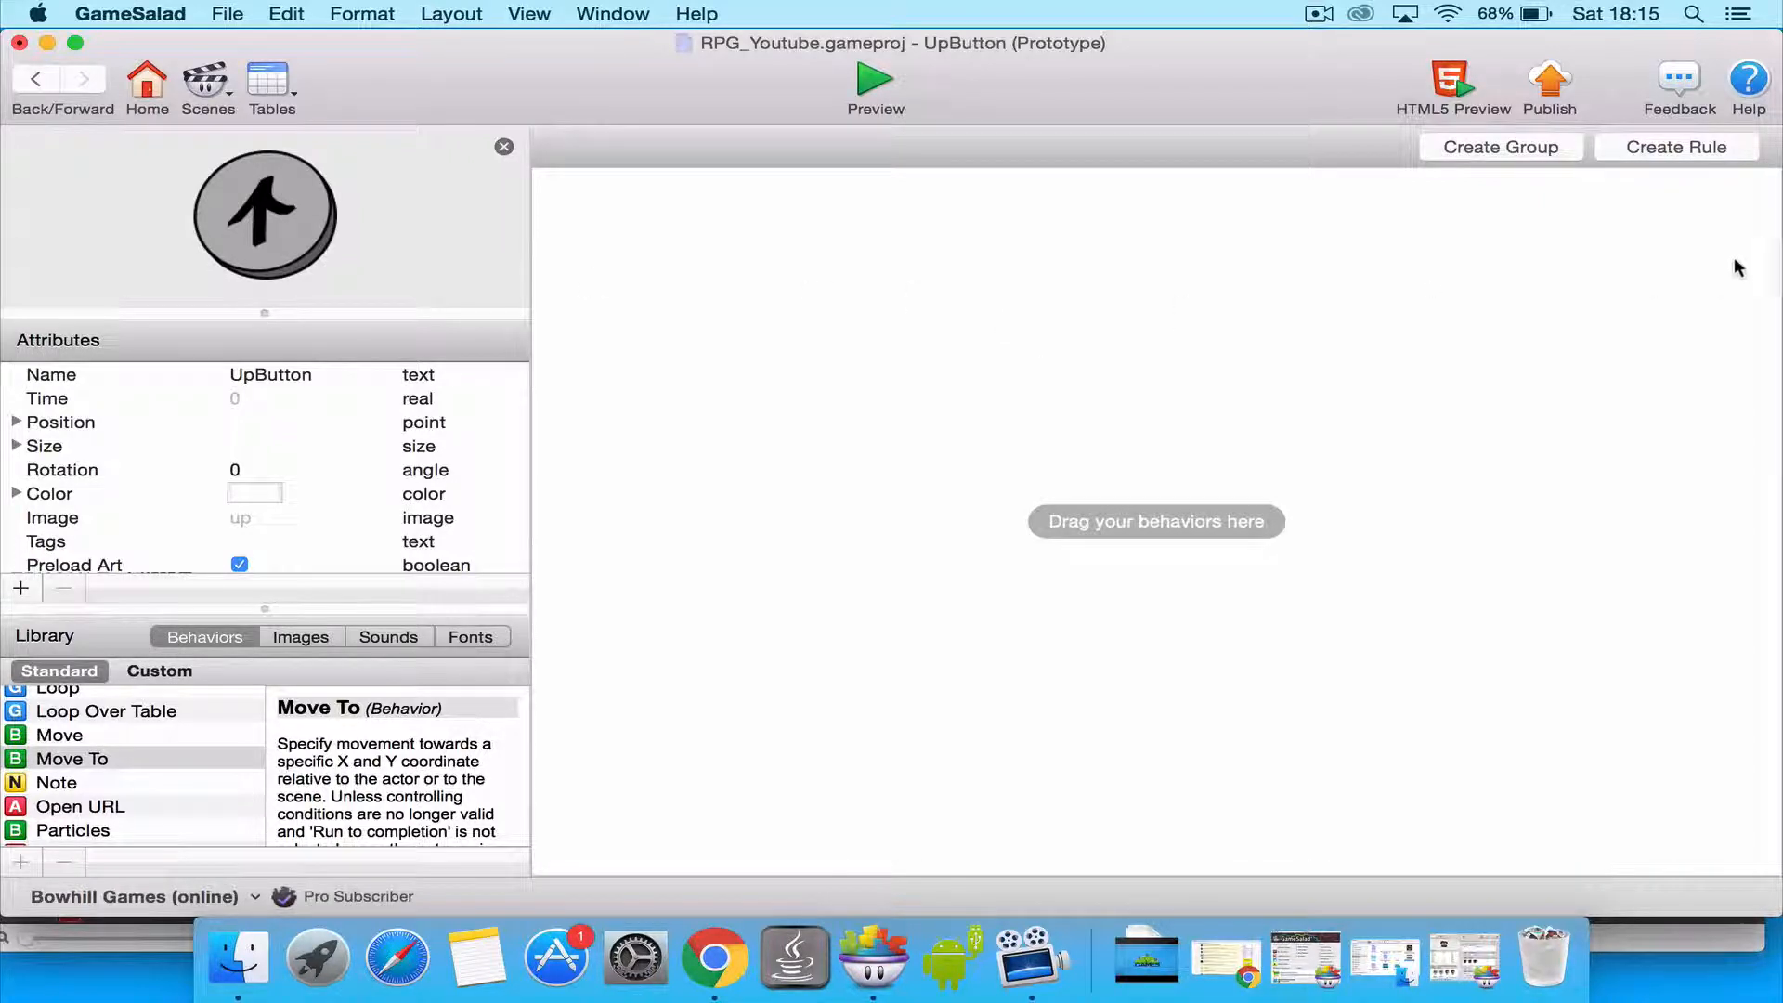
Create a rule on UpButton that fires when the actor receives a touch event that is pressed.
left_click(1713, 150)
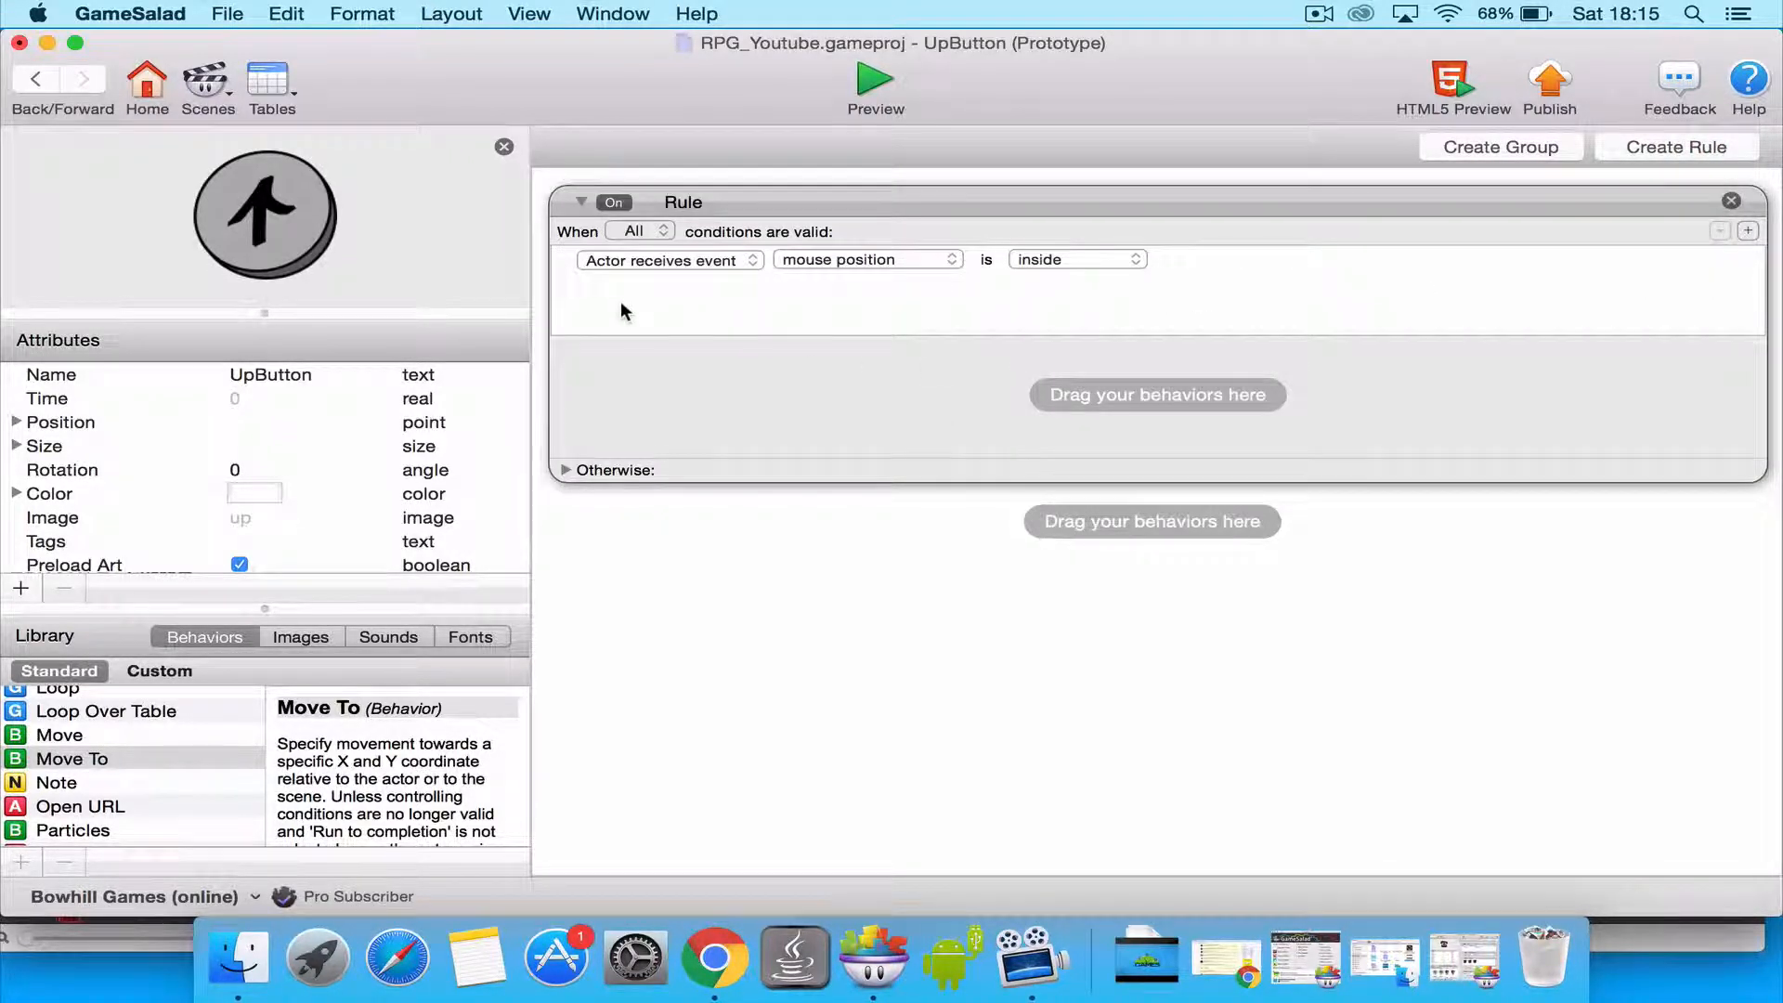
left_click(782, 260)
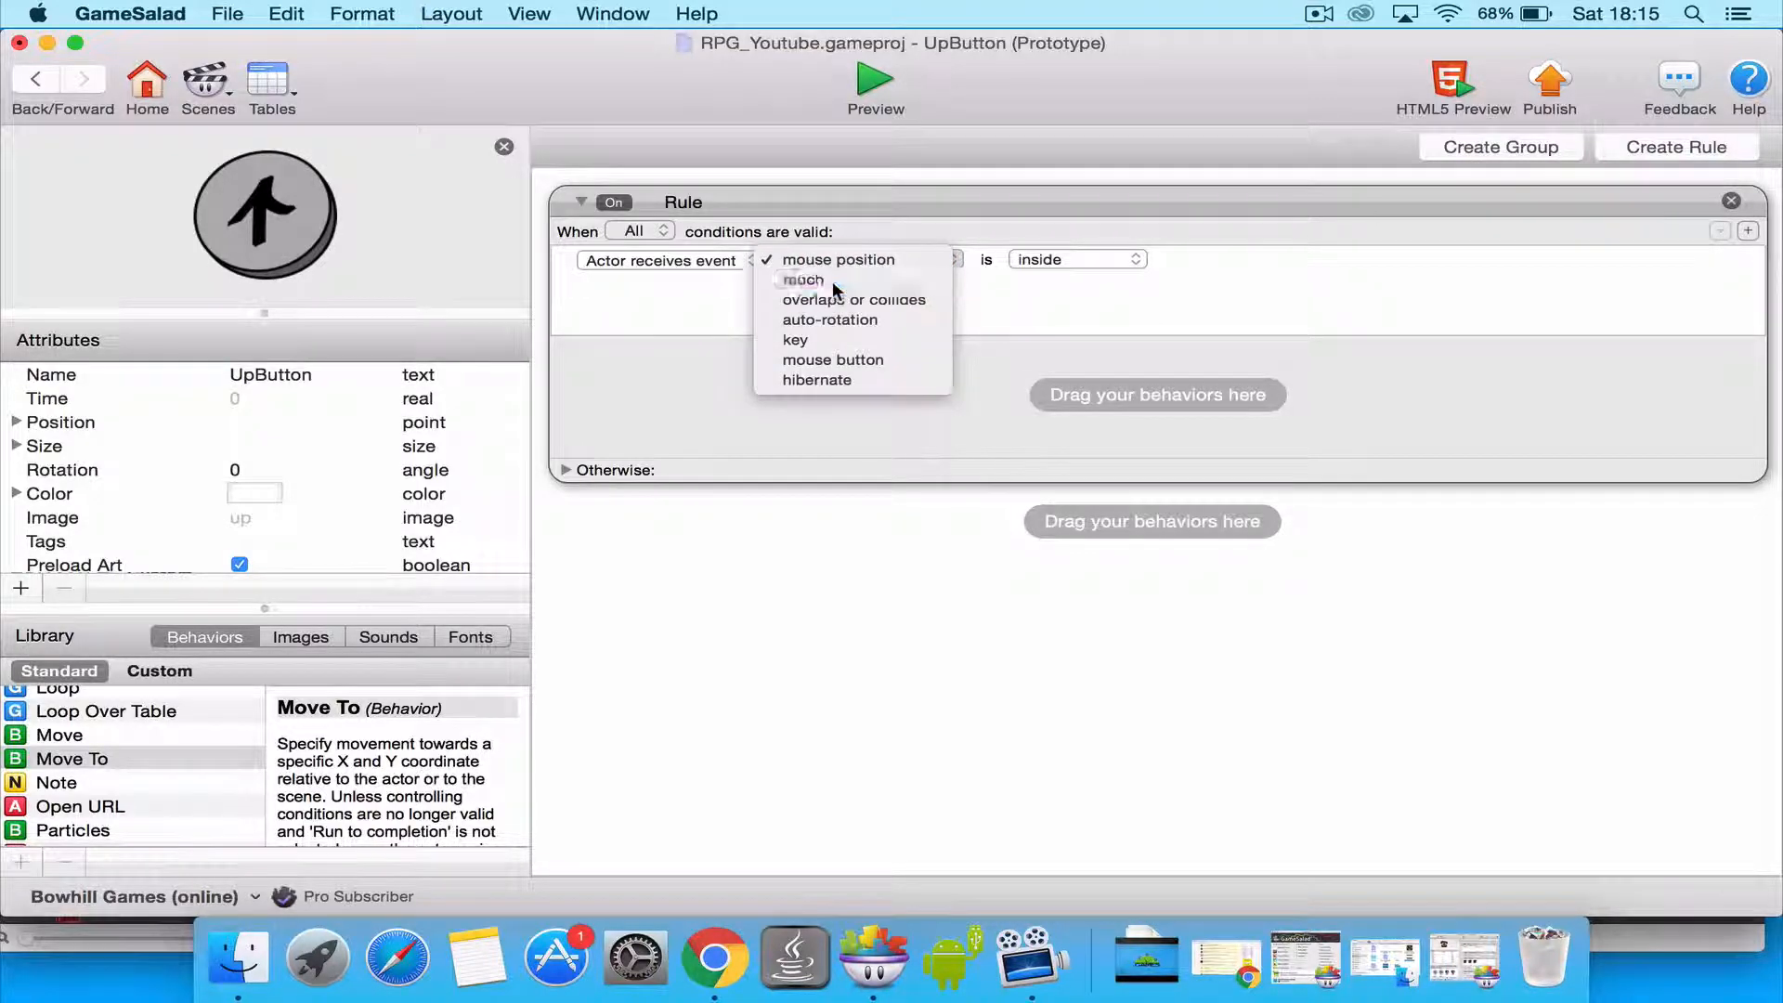
left_click(808, 279)
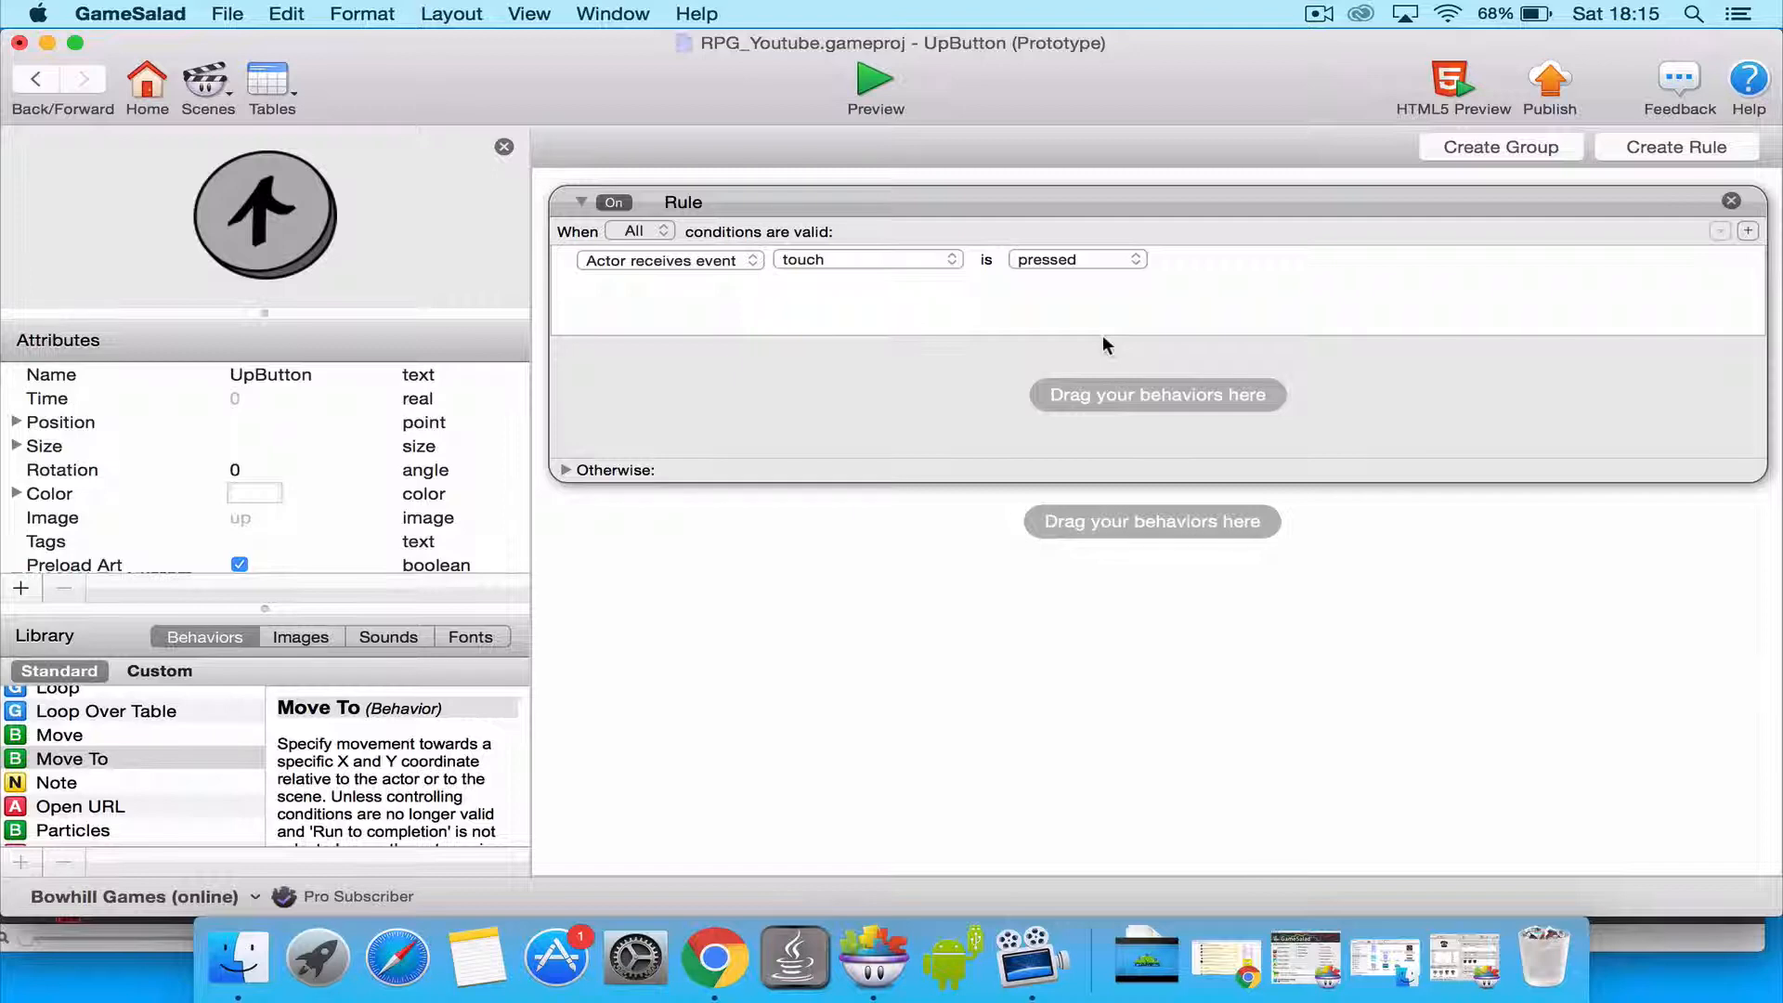
key("shift+Return")
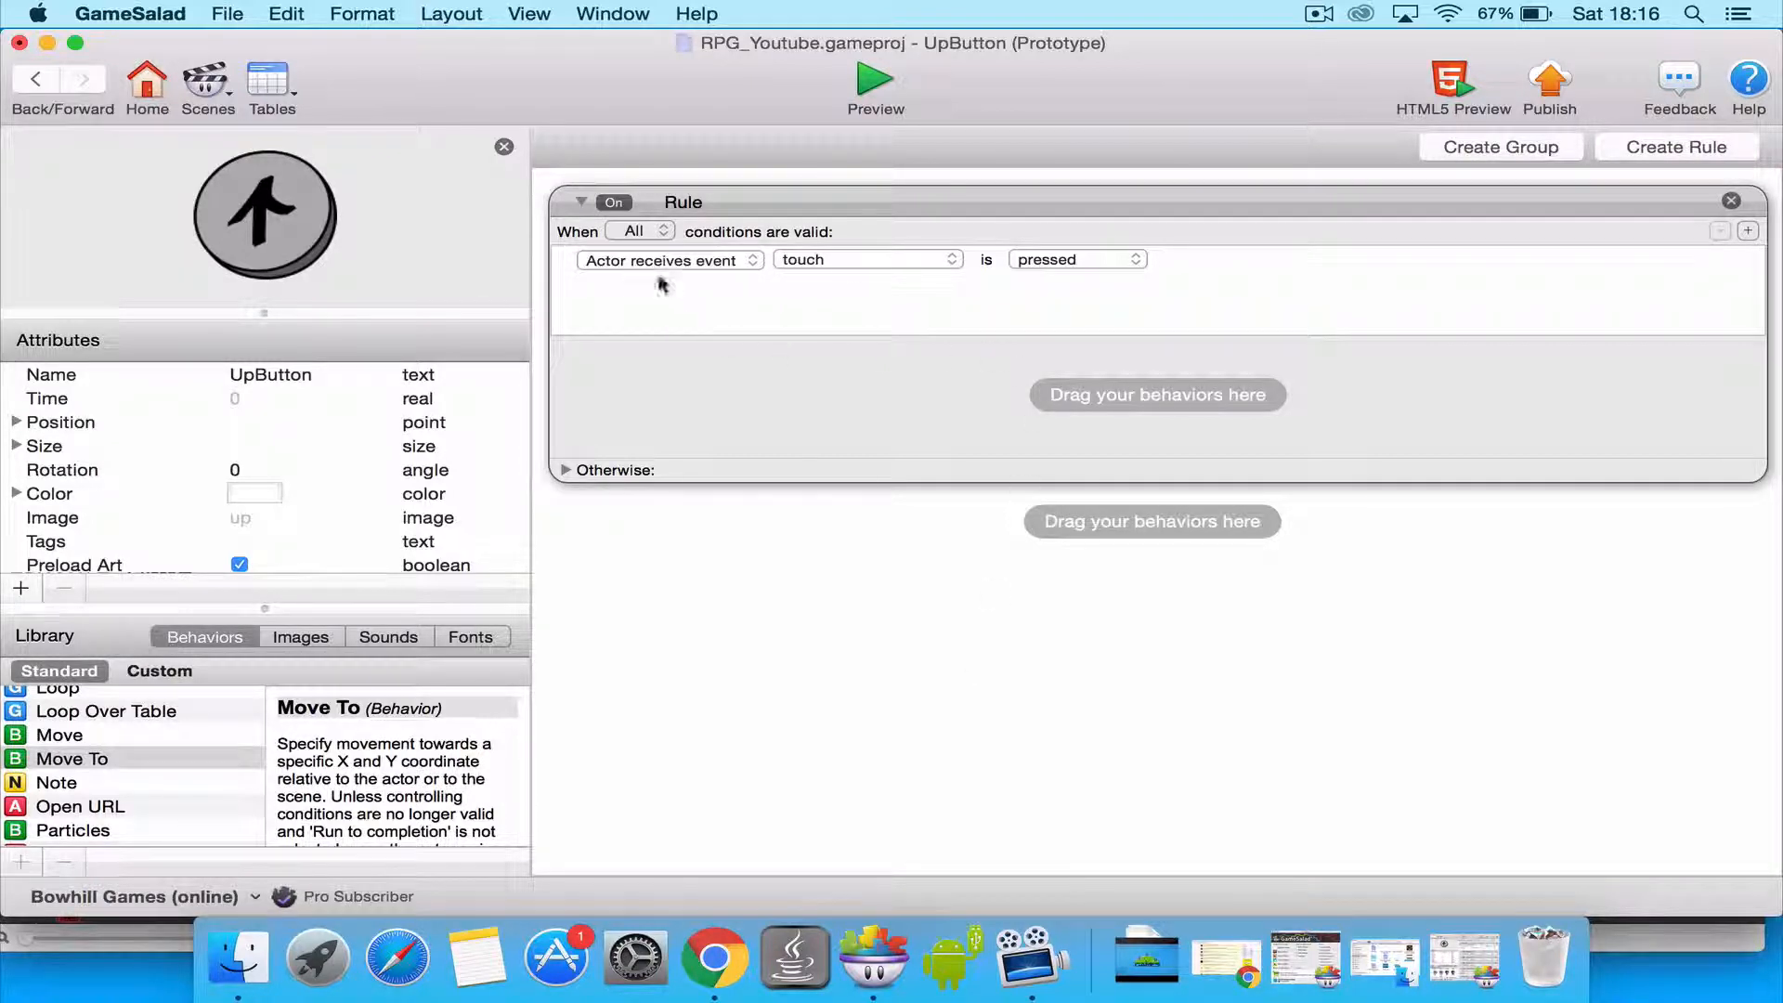
Add a second condition to the rule requiring the game attribute inMotion to equal 0.
left_click(1750, 230)
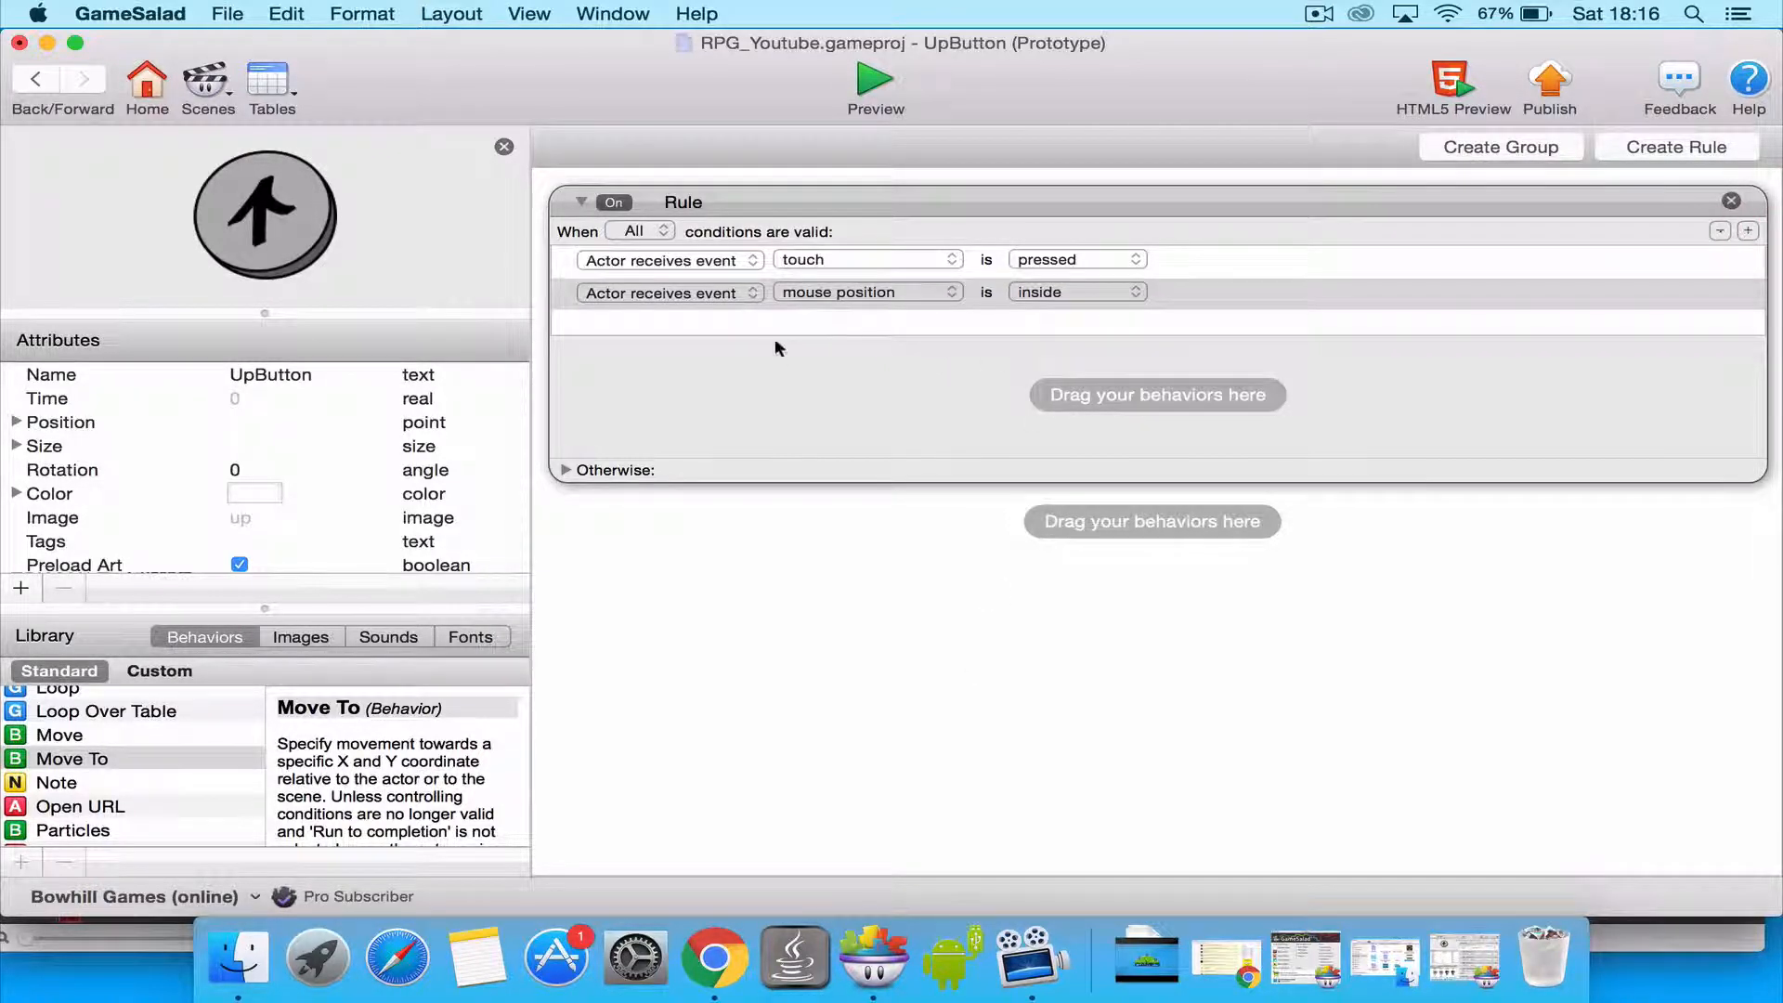
left_click(750, 292)
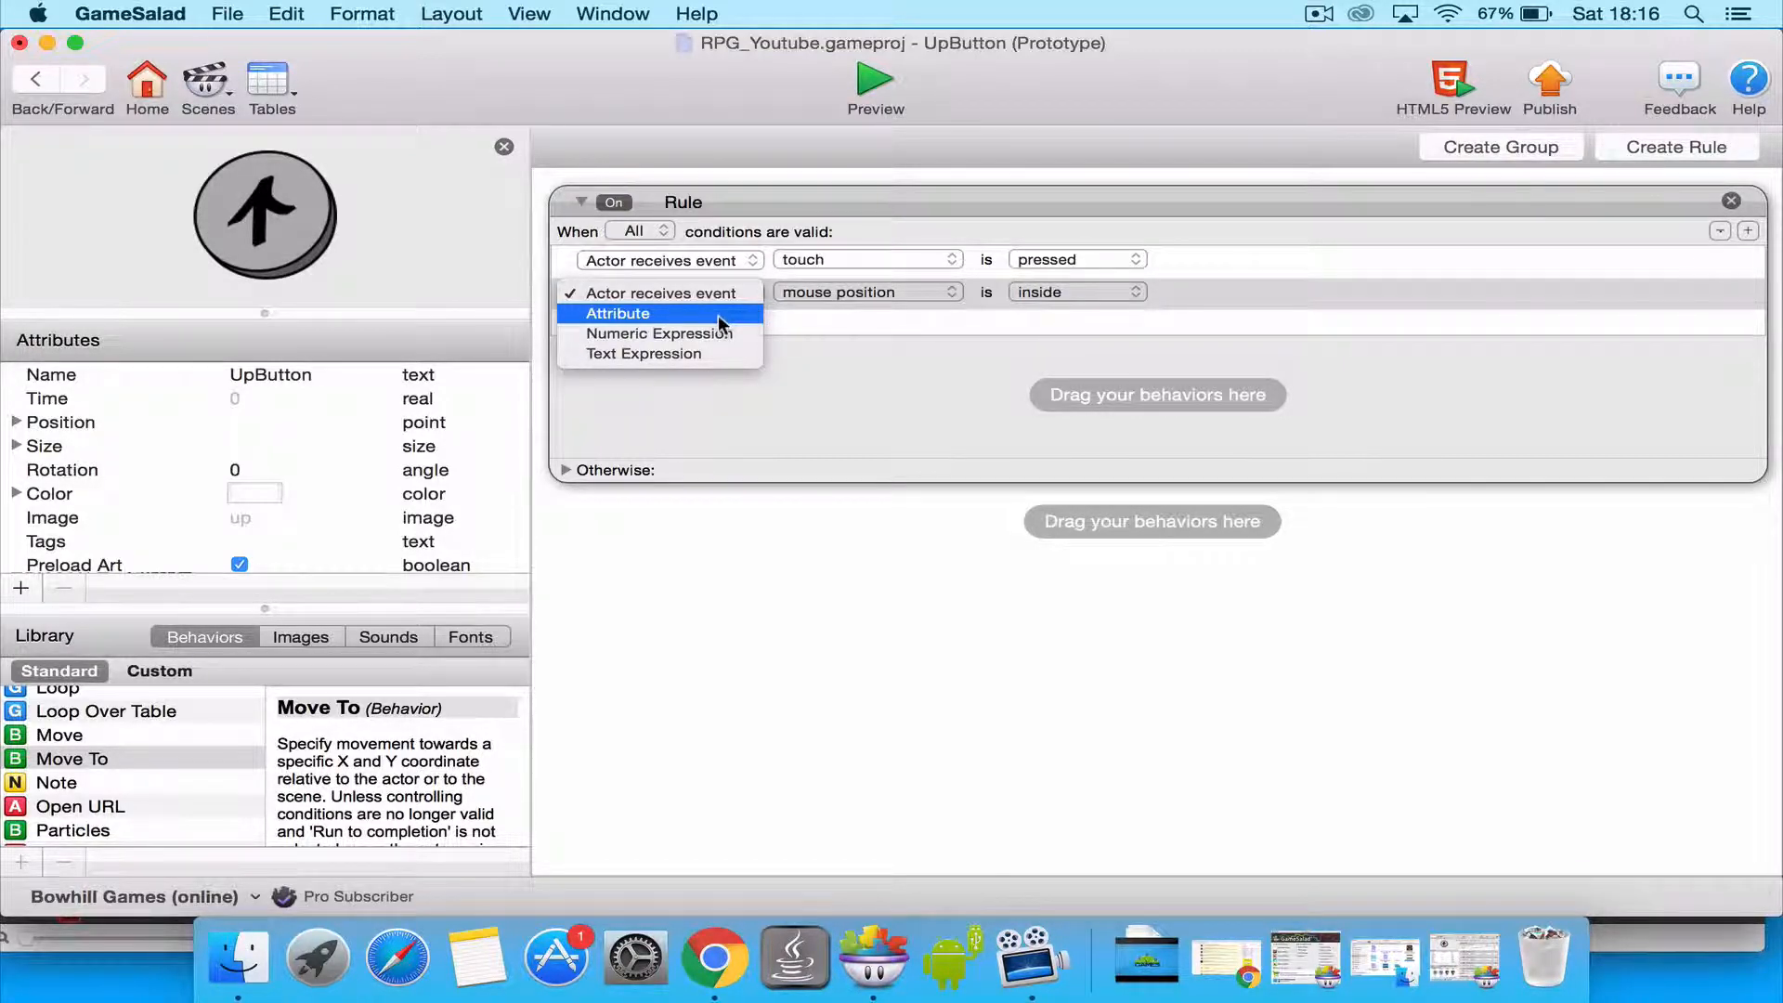
left_click(717, 315)
left_click(946, 293)
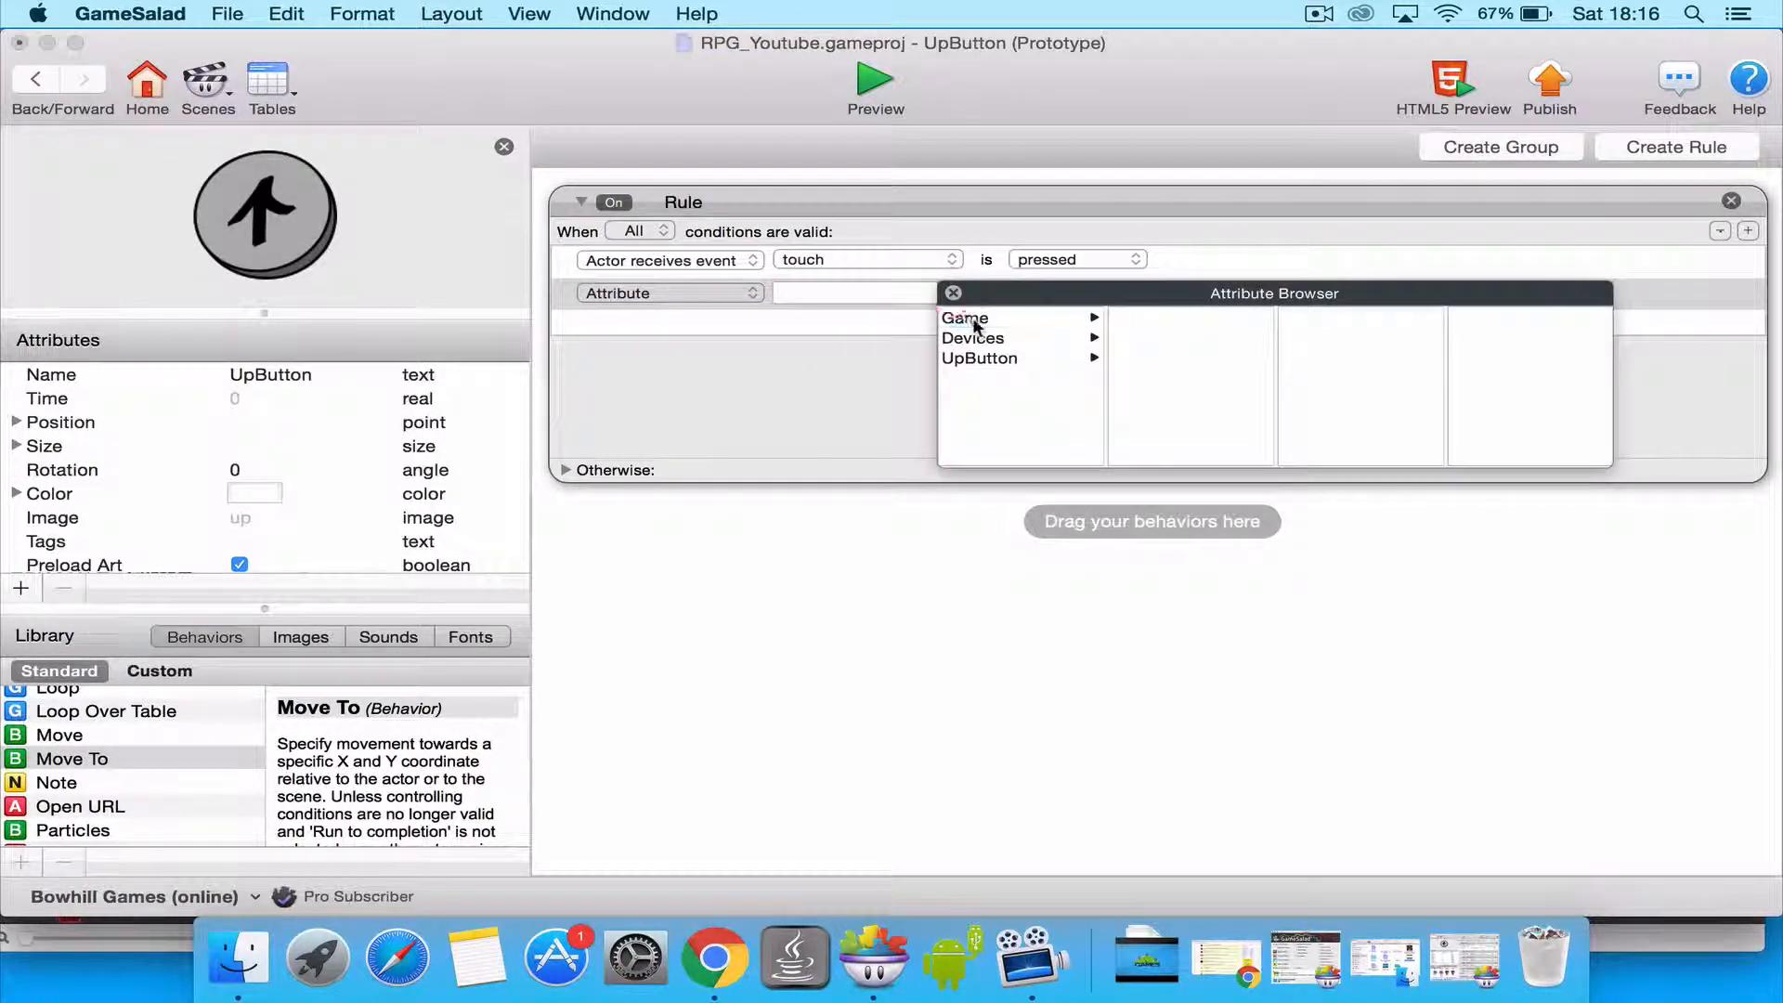
left_click(973, 319)
scroll(1163, 347, "down", 10)
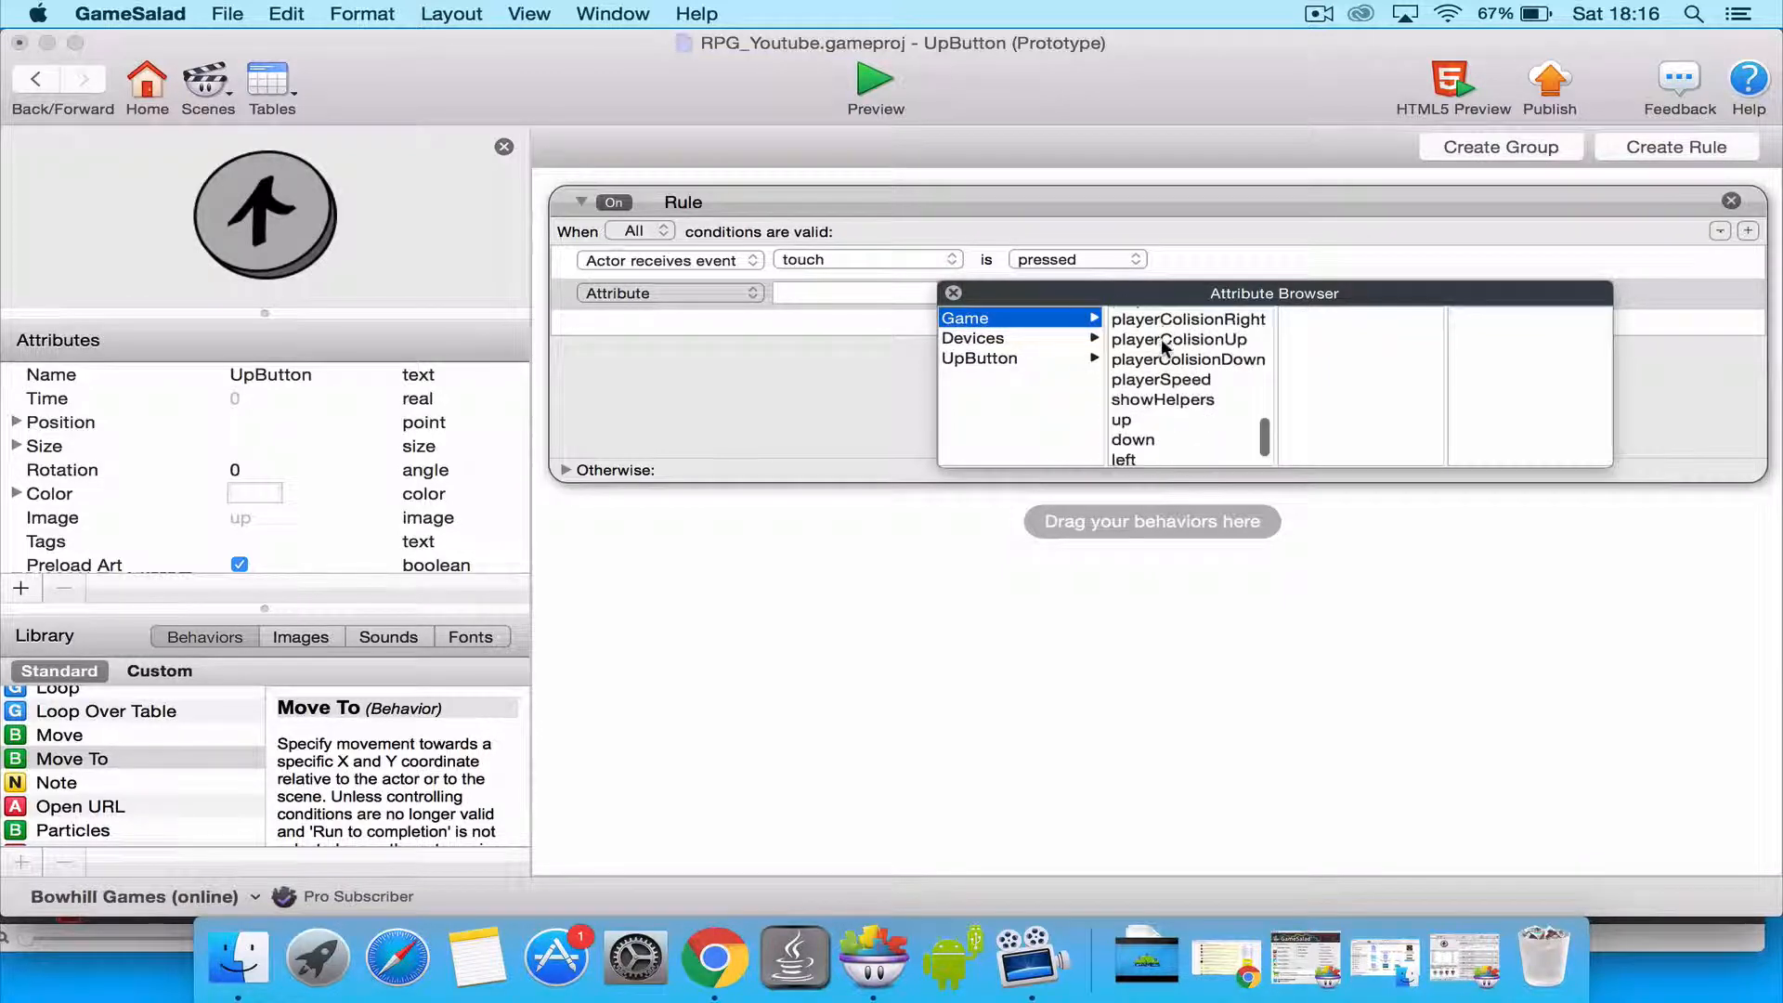
scroll(1163, 348, "down", 2)
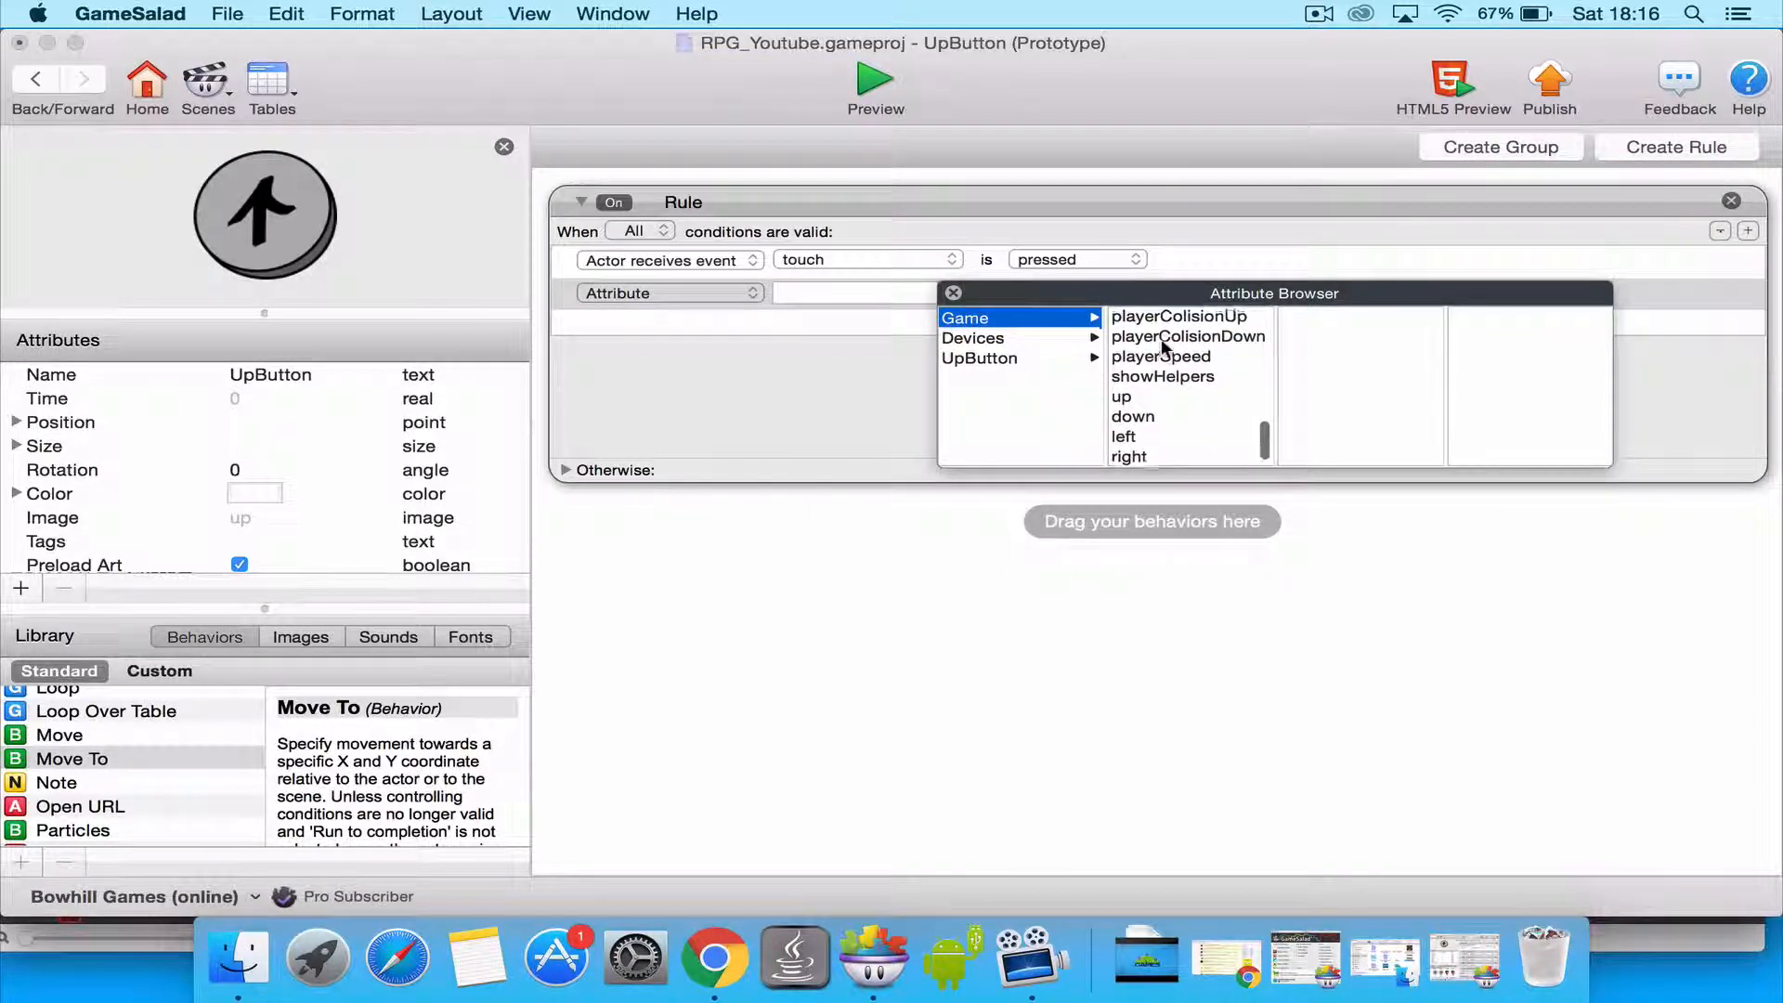
scroll(1161, 338, "up", 5)
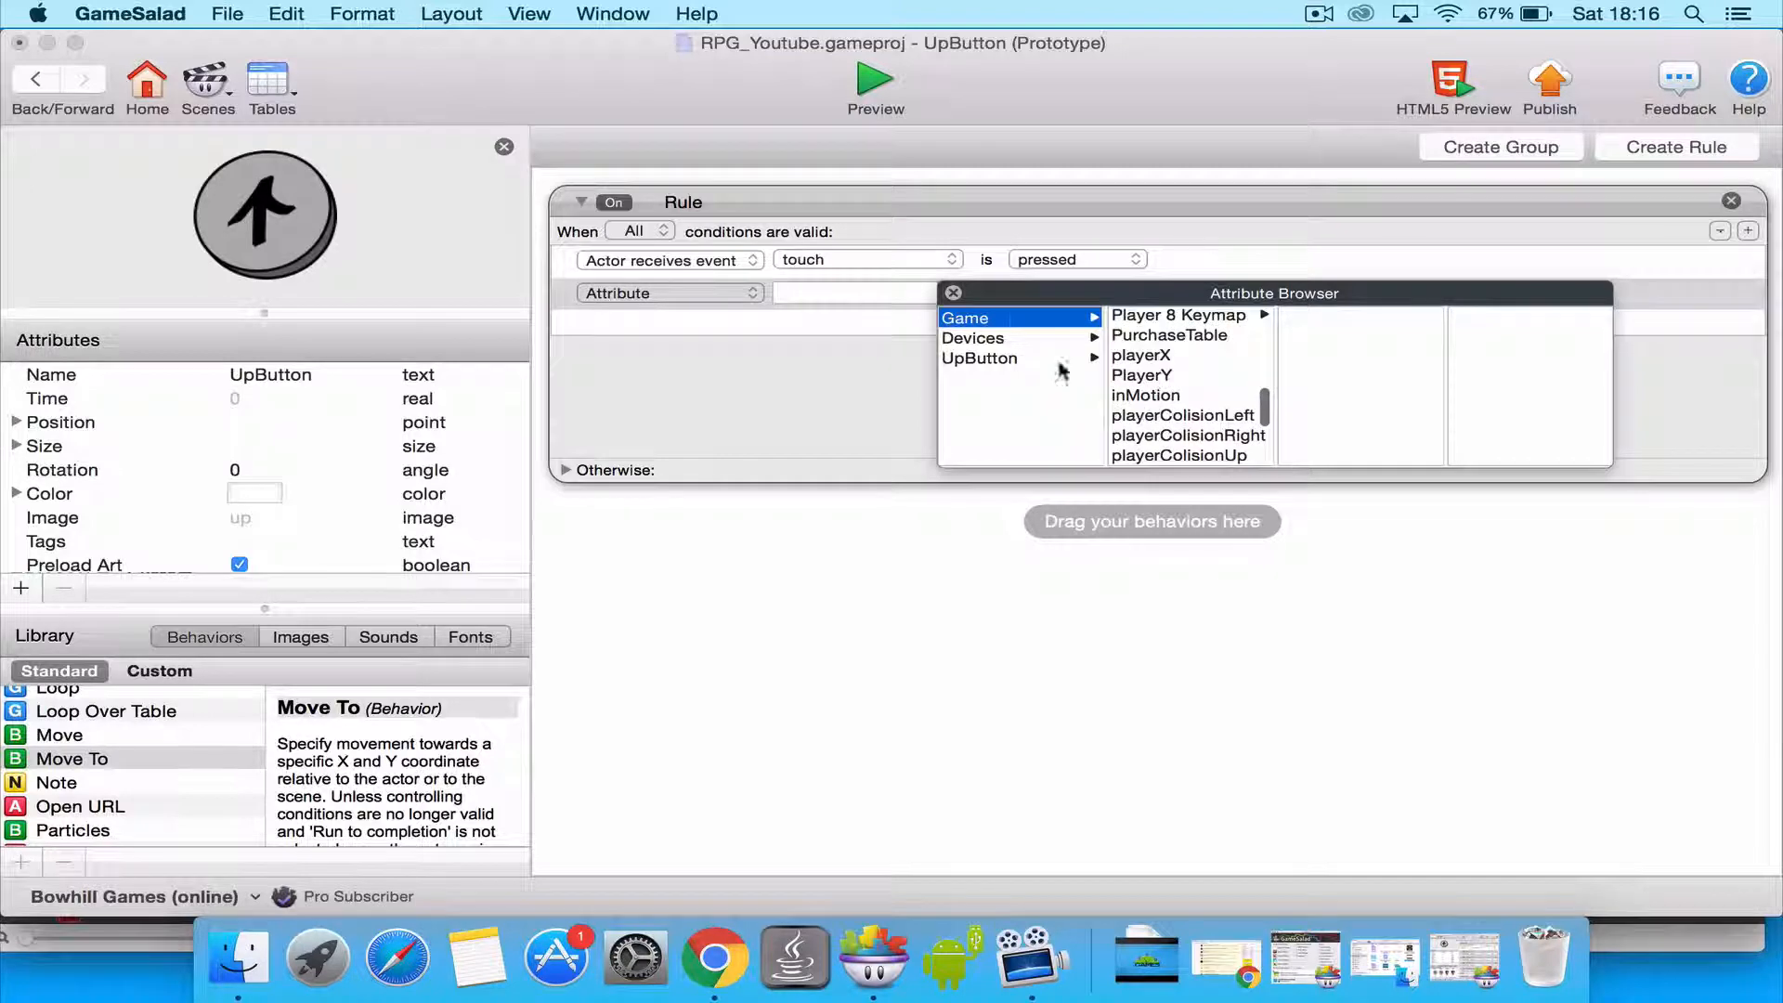
left_click(1152, 397)
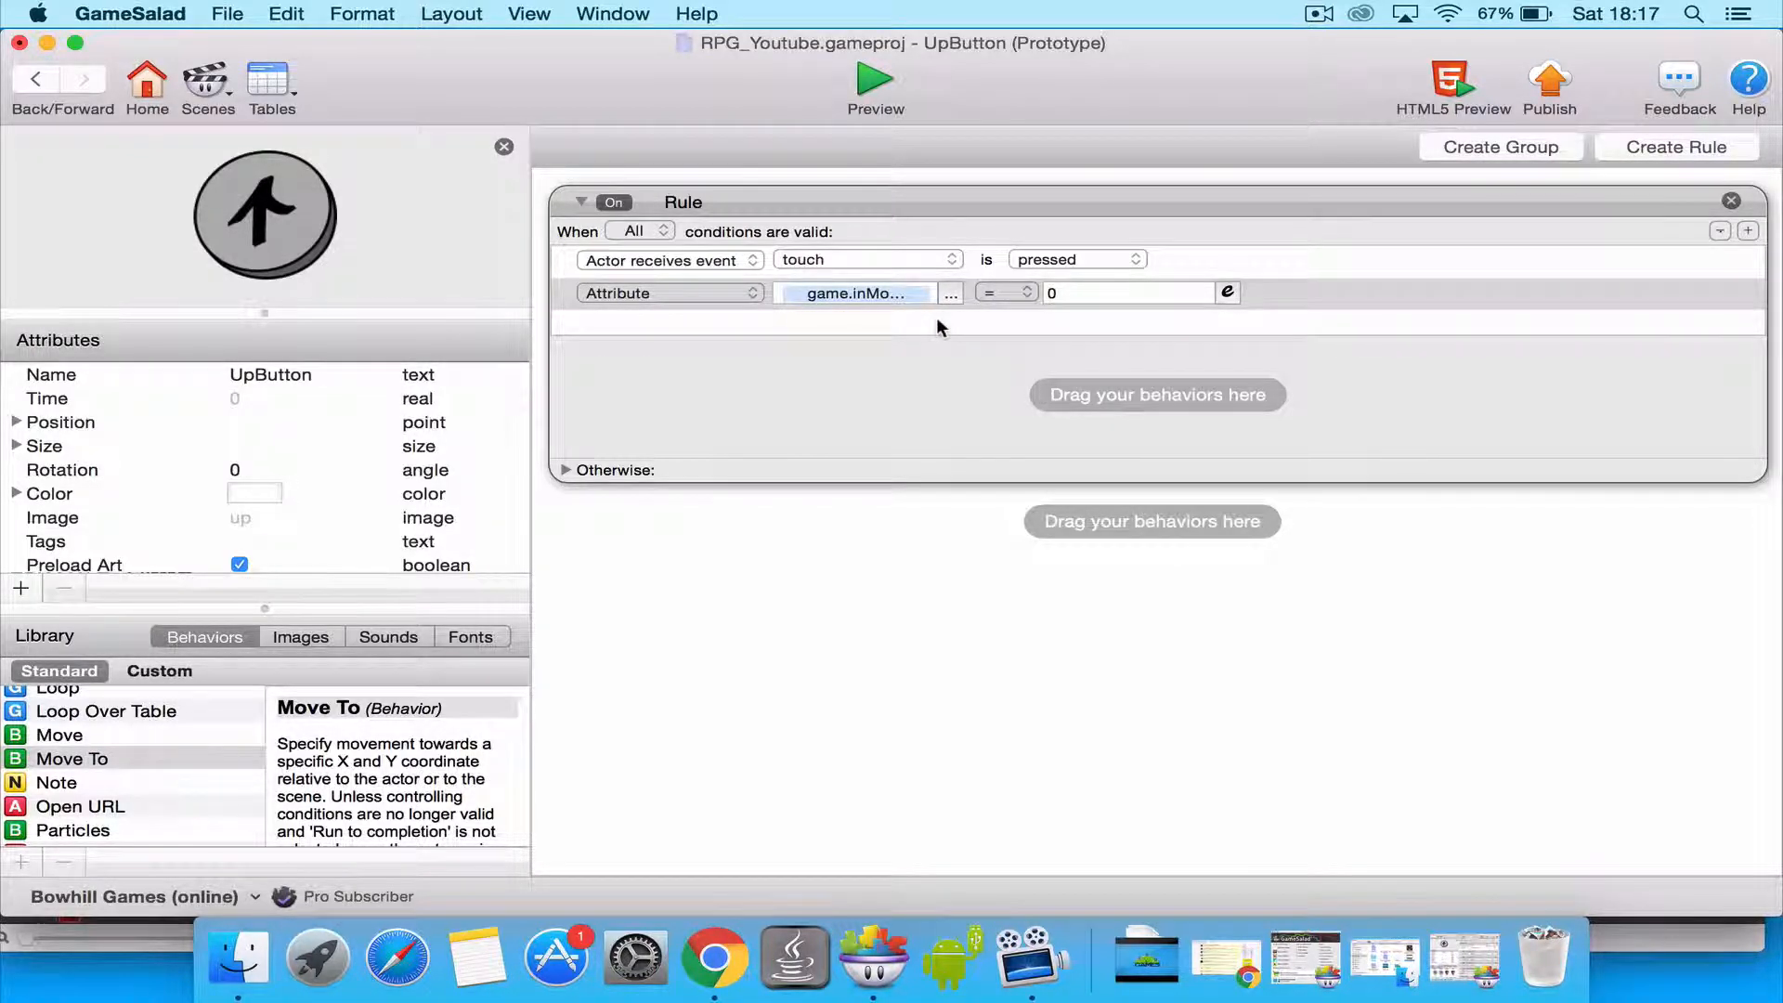
Add a Change Attribute behavior from the standard behavior library inside the touch rule.
scroll(145, 802, "down", 4)
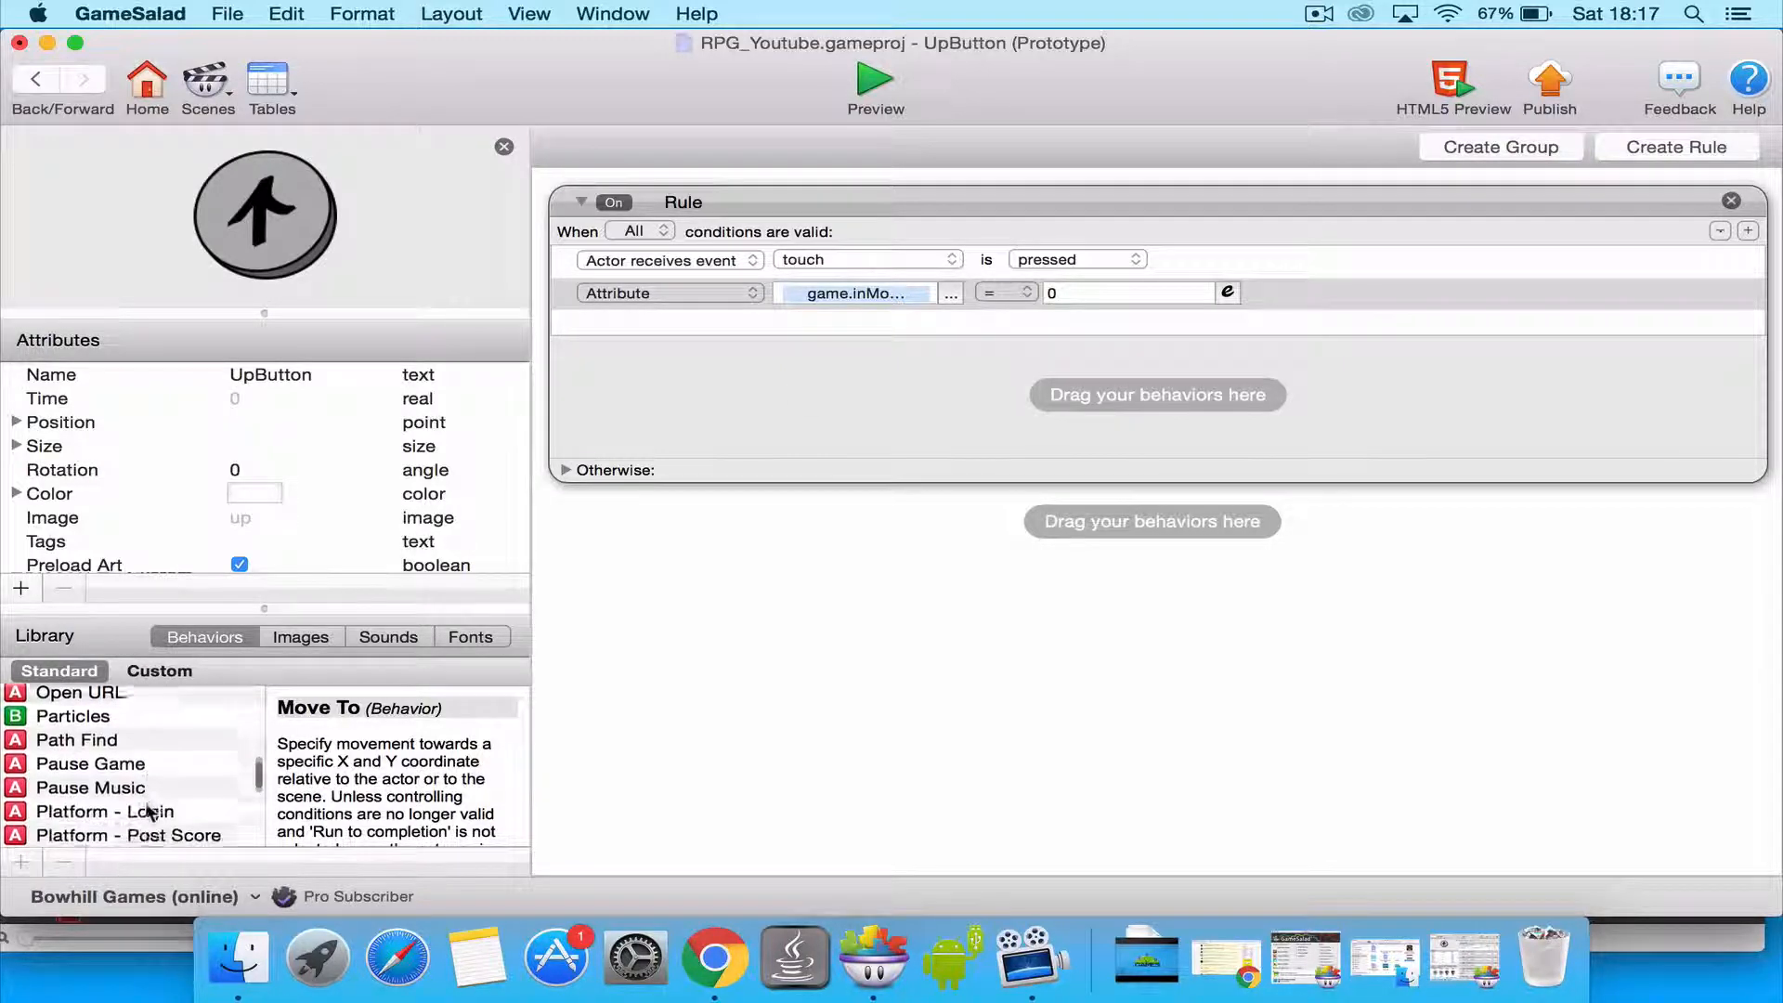
scroll(146, 808, "up", 6)
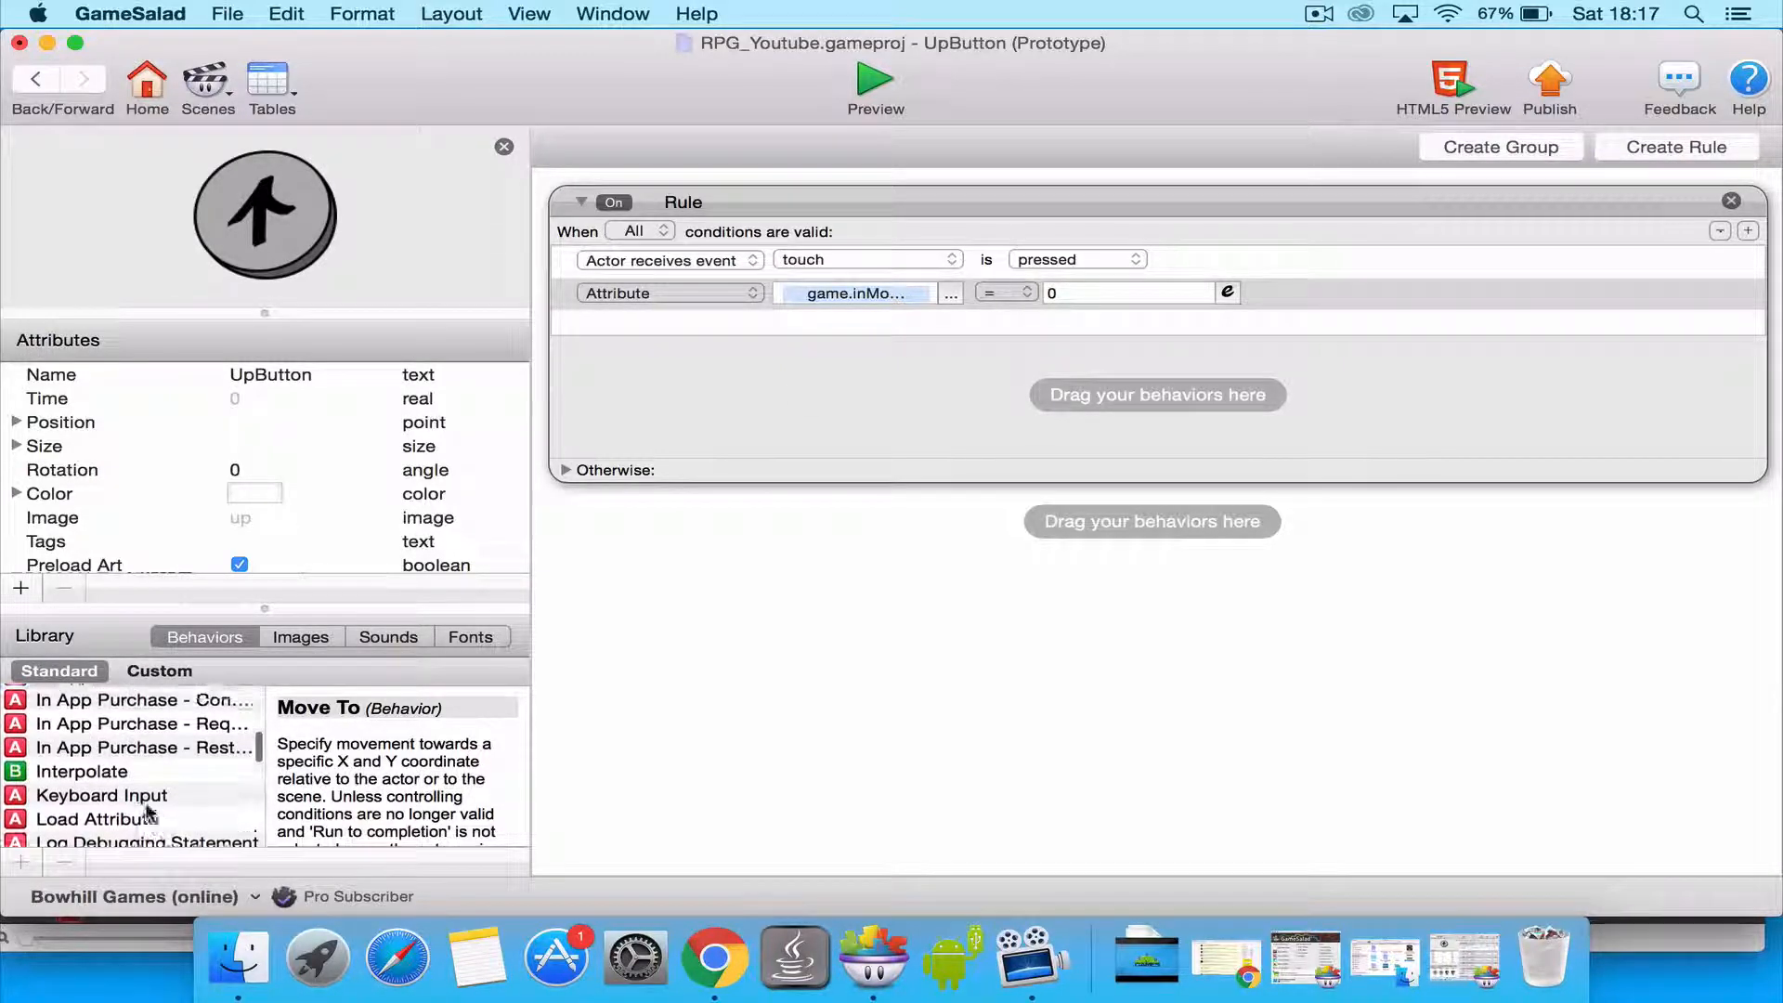
scroll(146, 813, "up", 3)
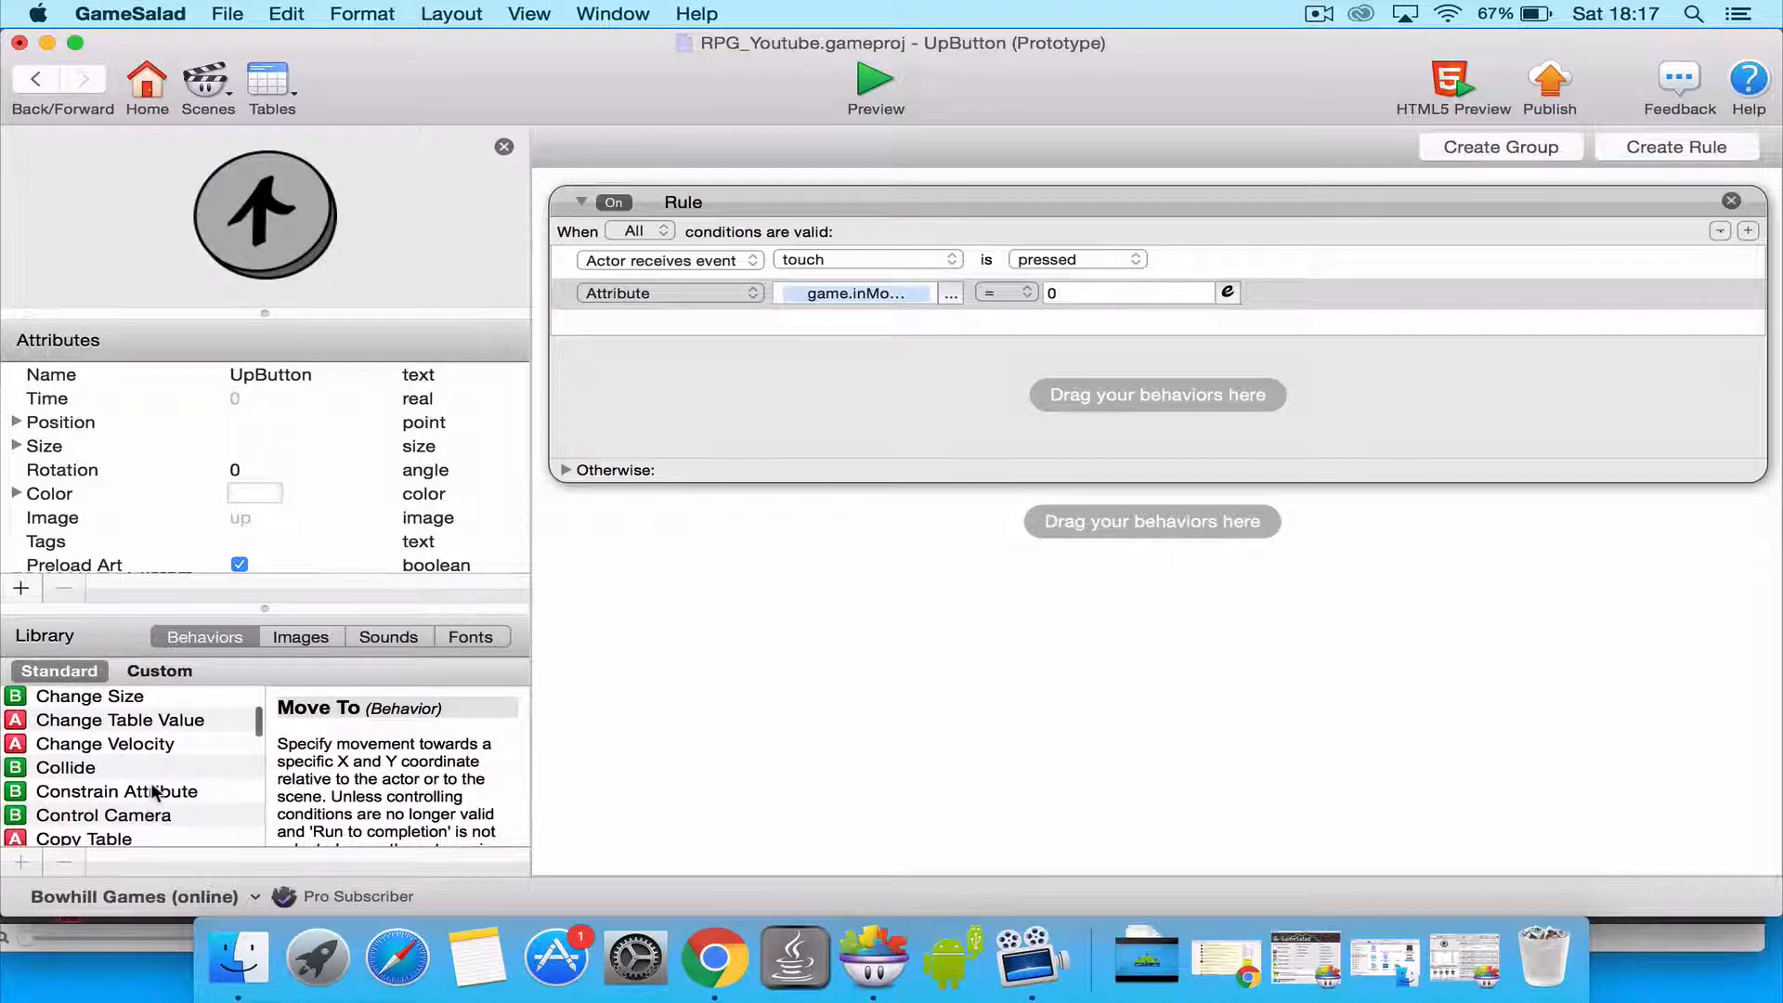
left_click(153, 791)
scroll(148, 789, "up", 3)
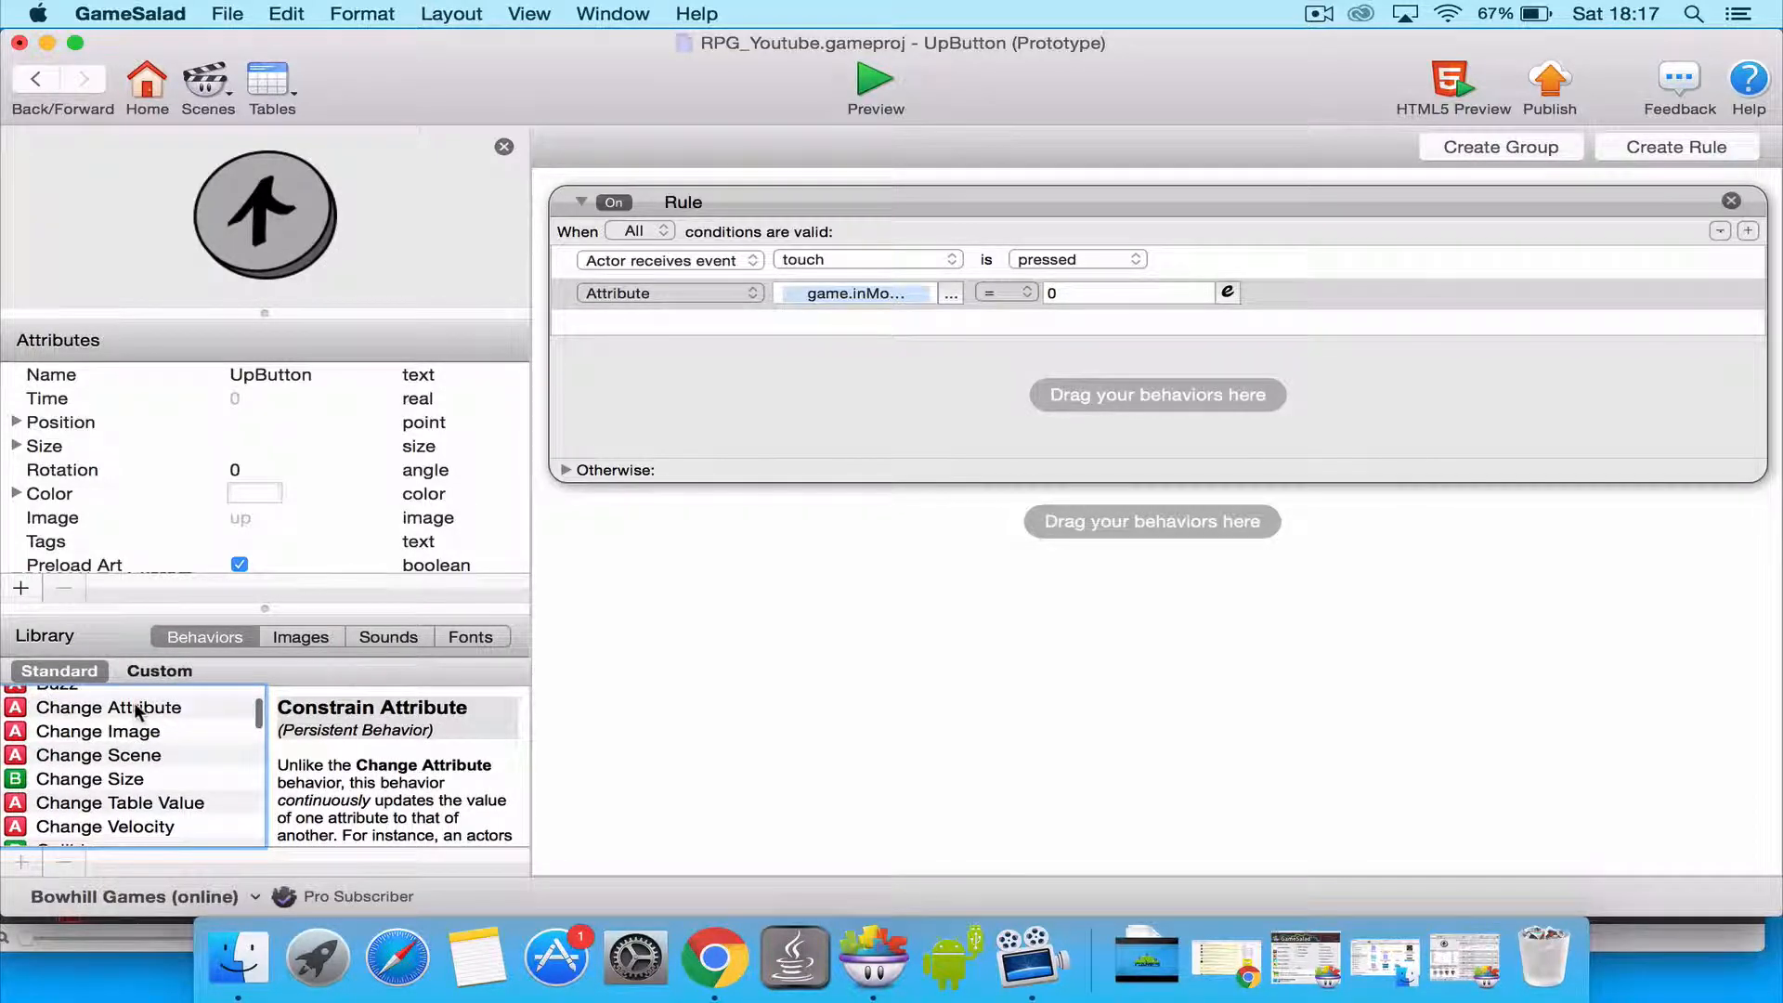
left_click(135, 708)
left_click_drag(135, 708, 892, 399)
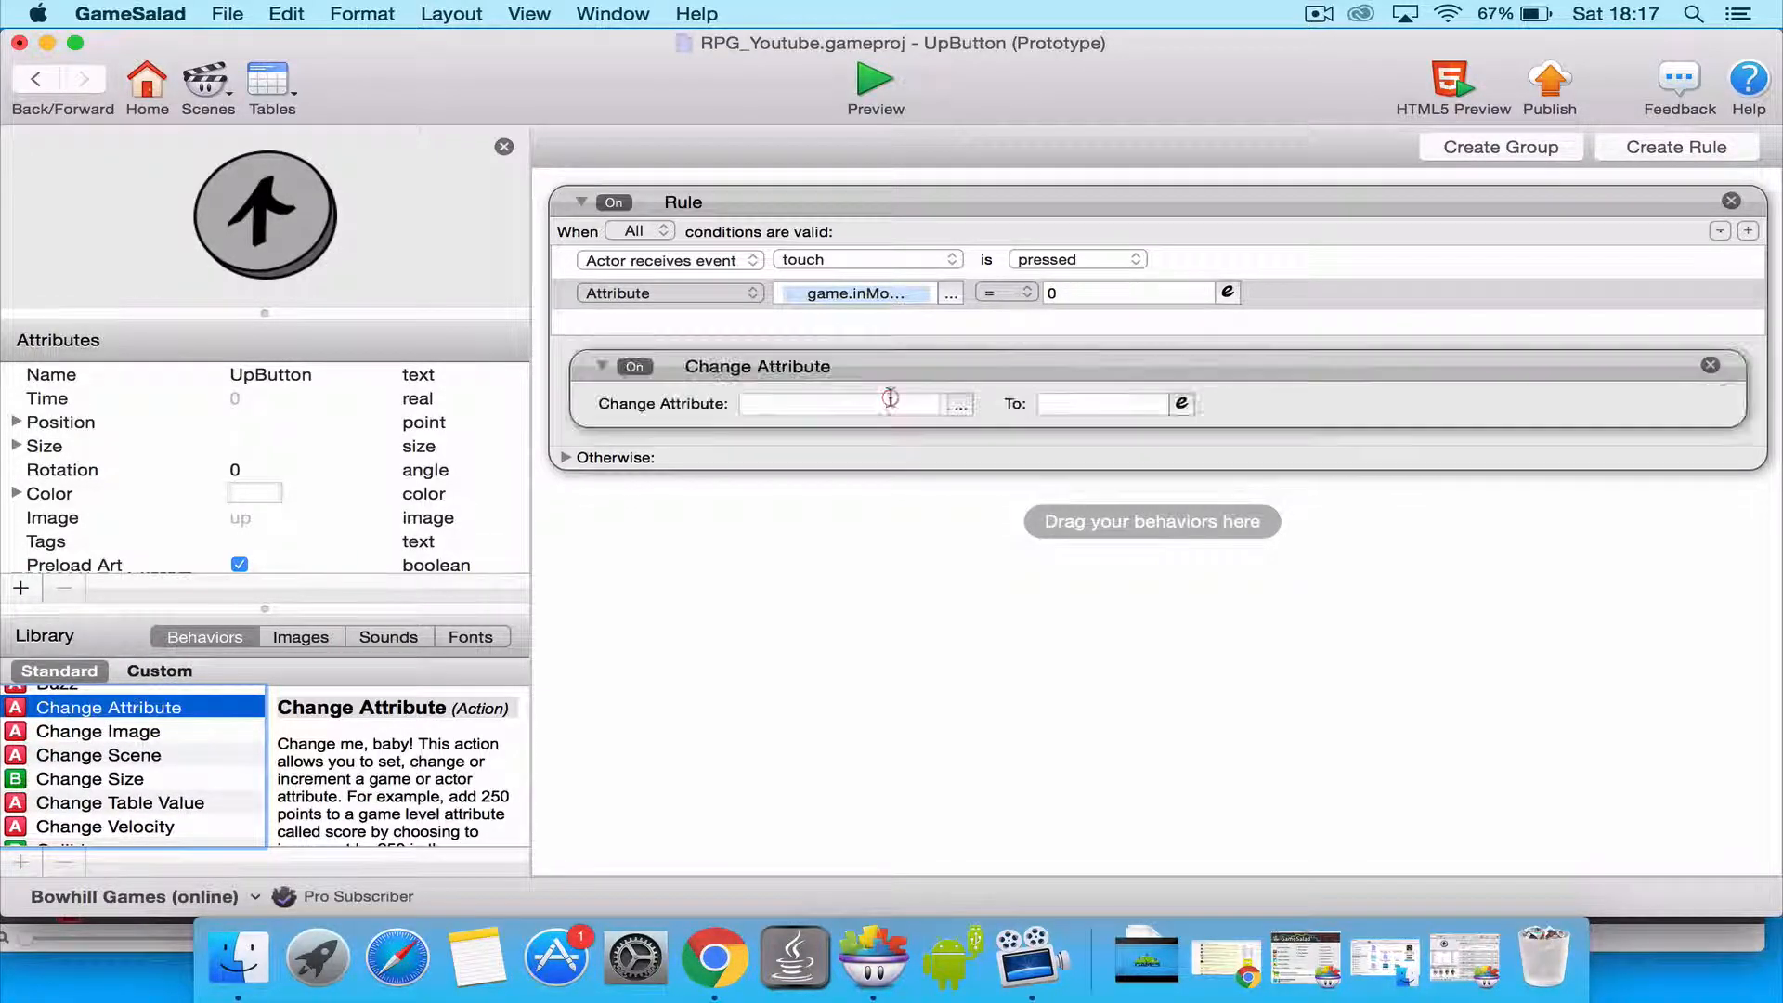
Set the Change Attribute behavior to change game.up to 1.
left_click(964, 410)
left_click(971, 429)
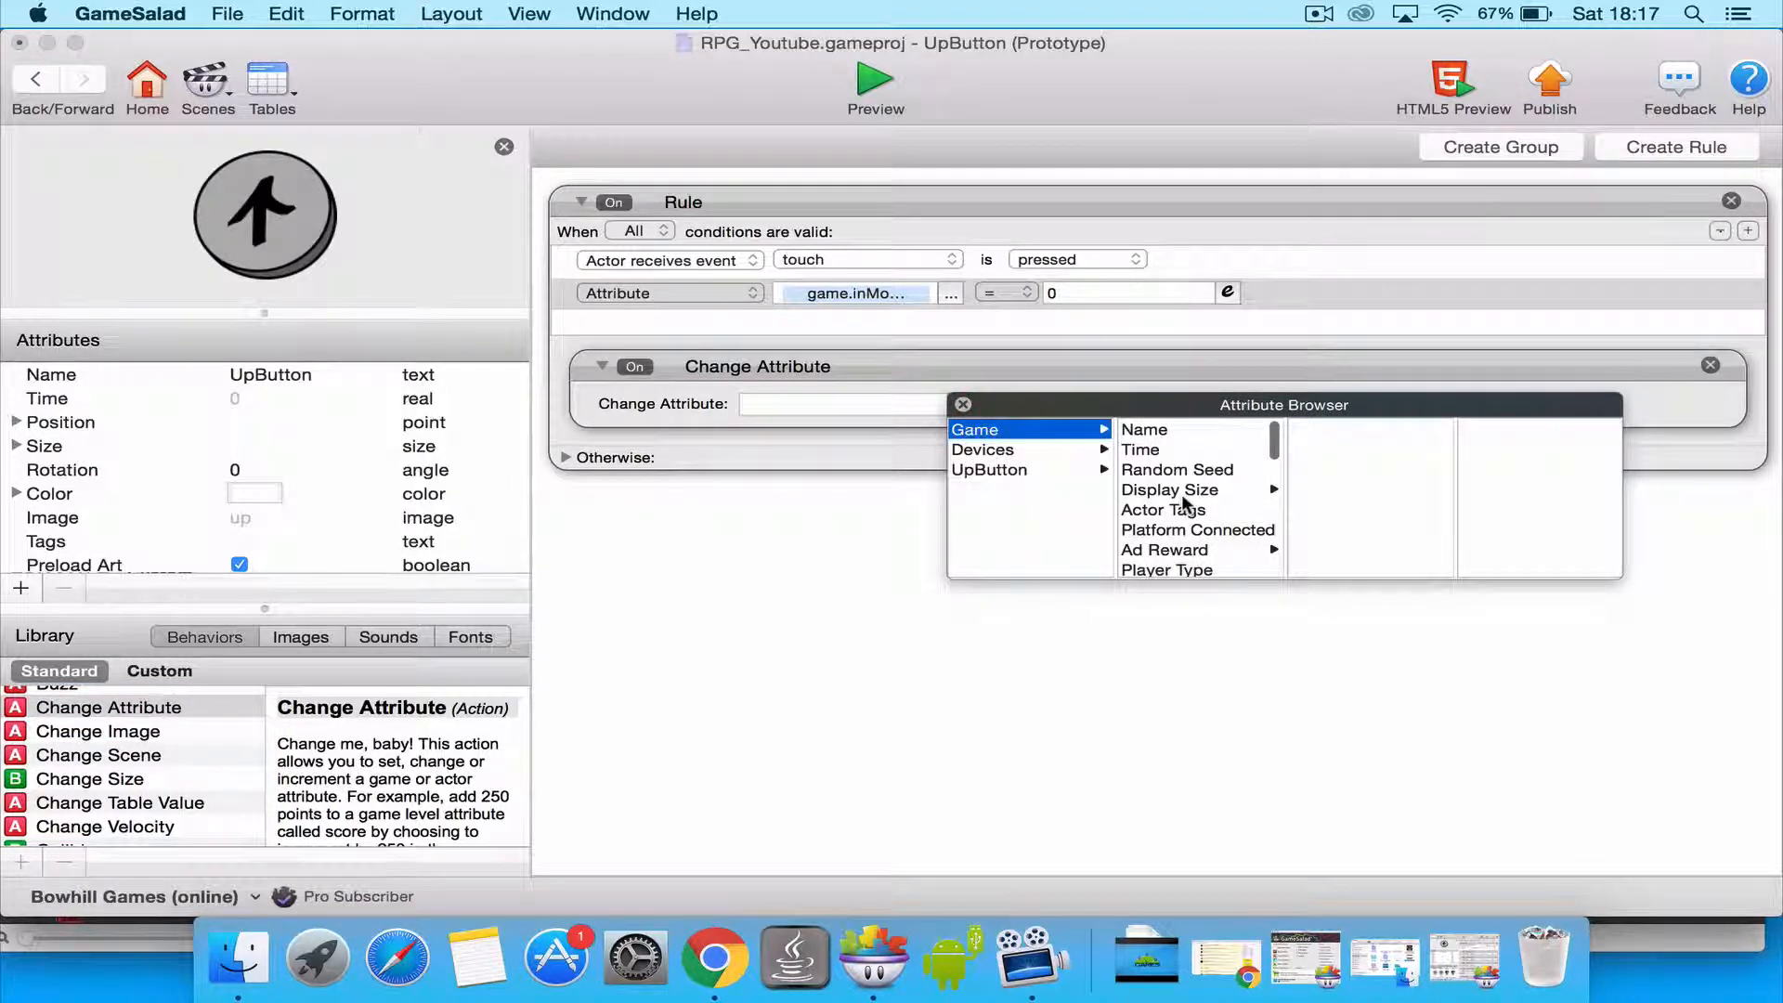
scroll(1182, 501, "down", 5)
left_click(1131, 509)
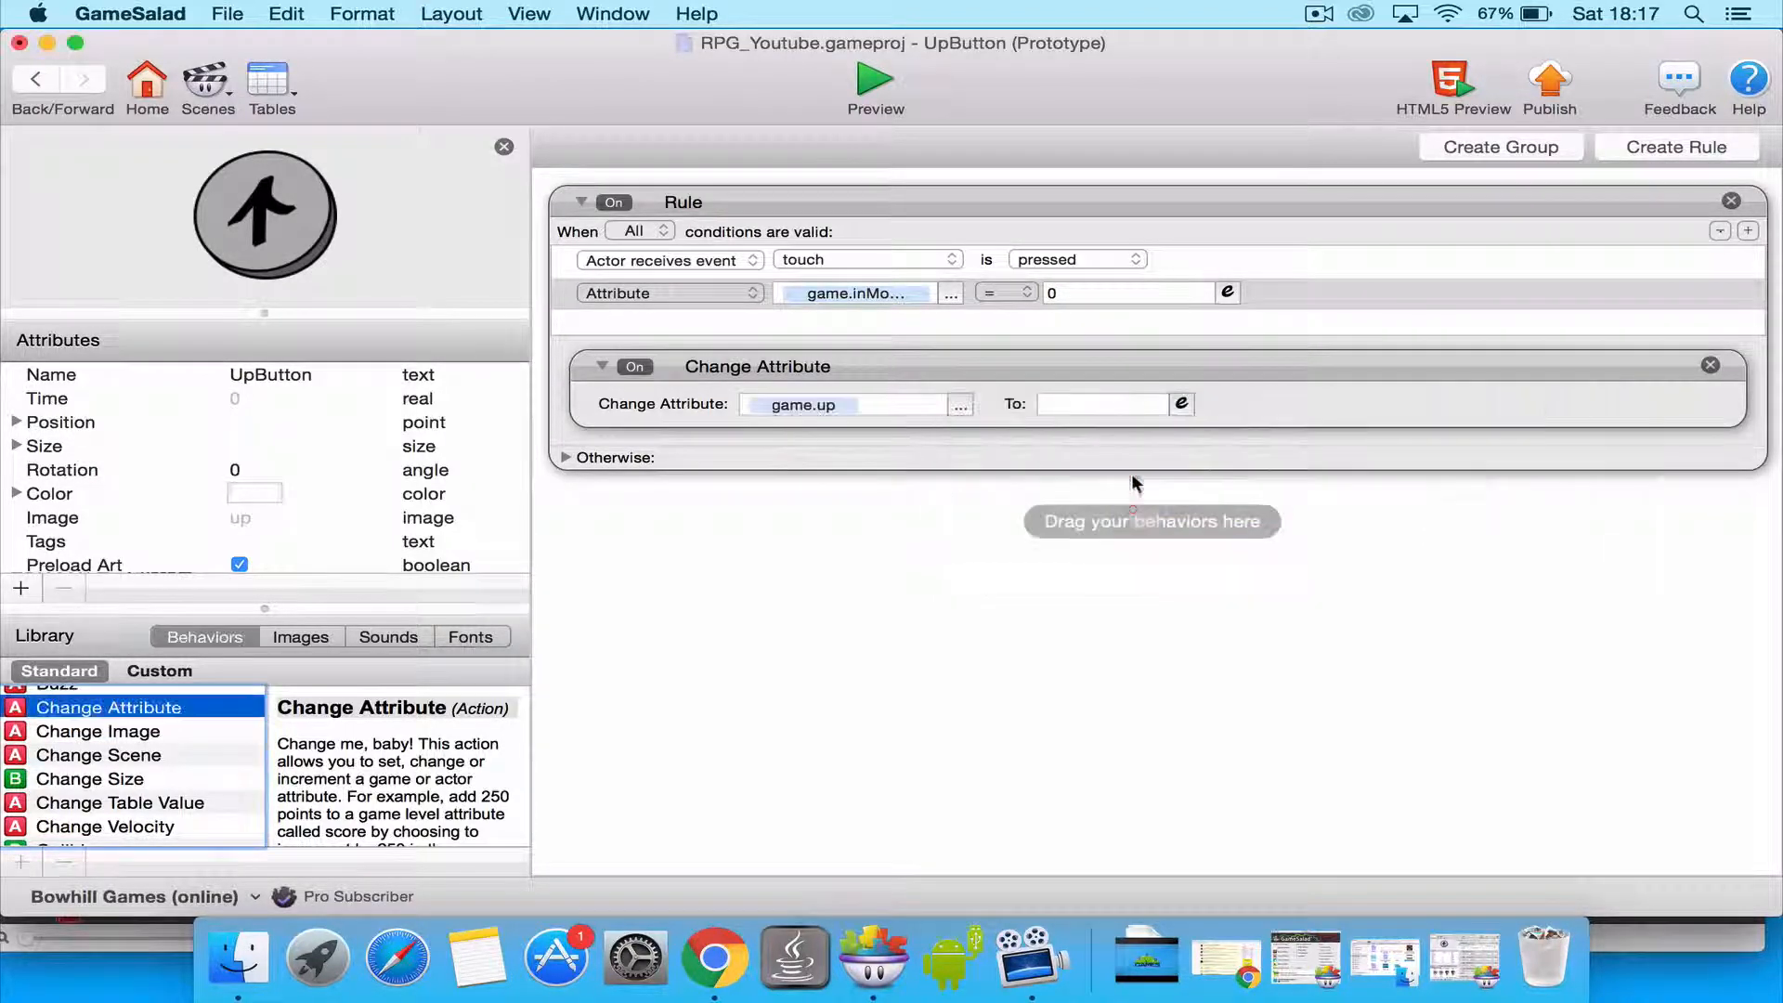
left_click(1105, 405)
type("1")
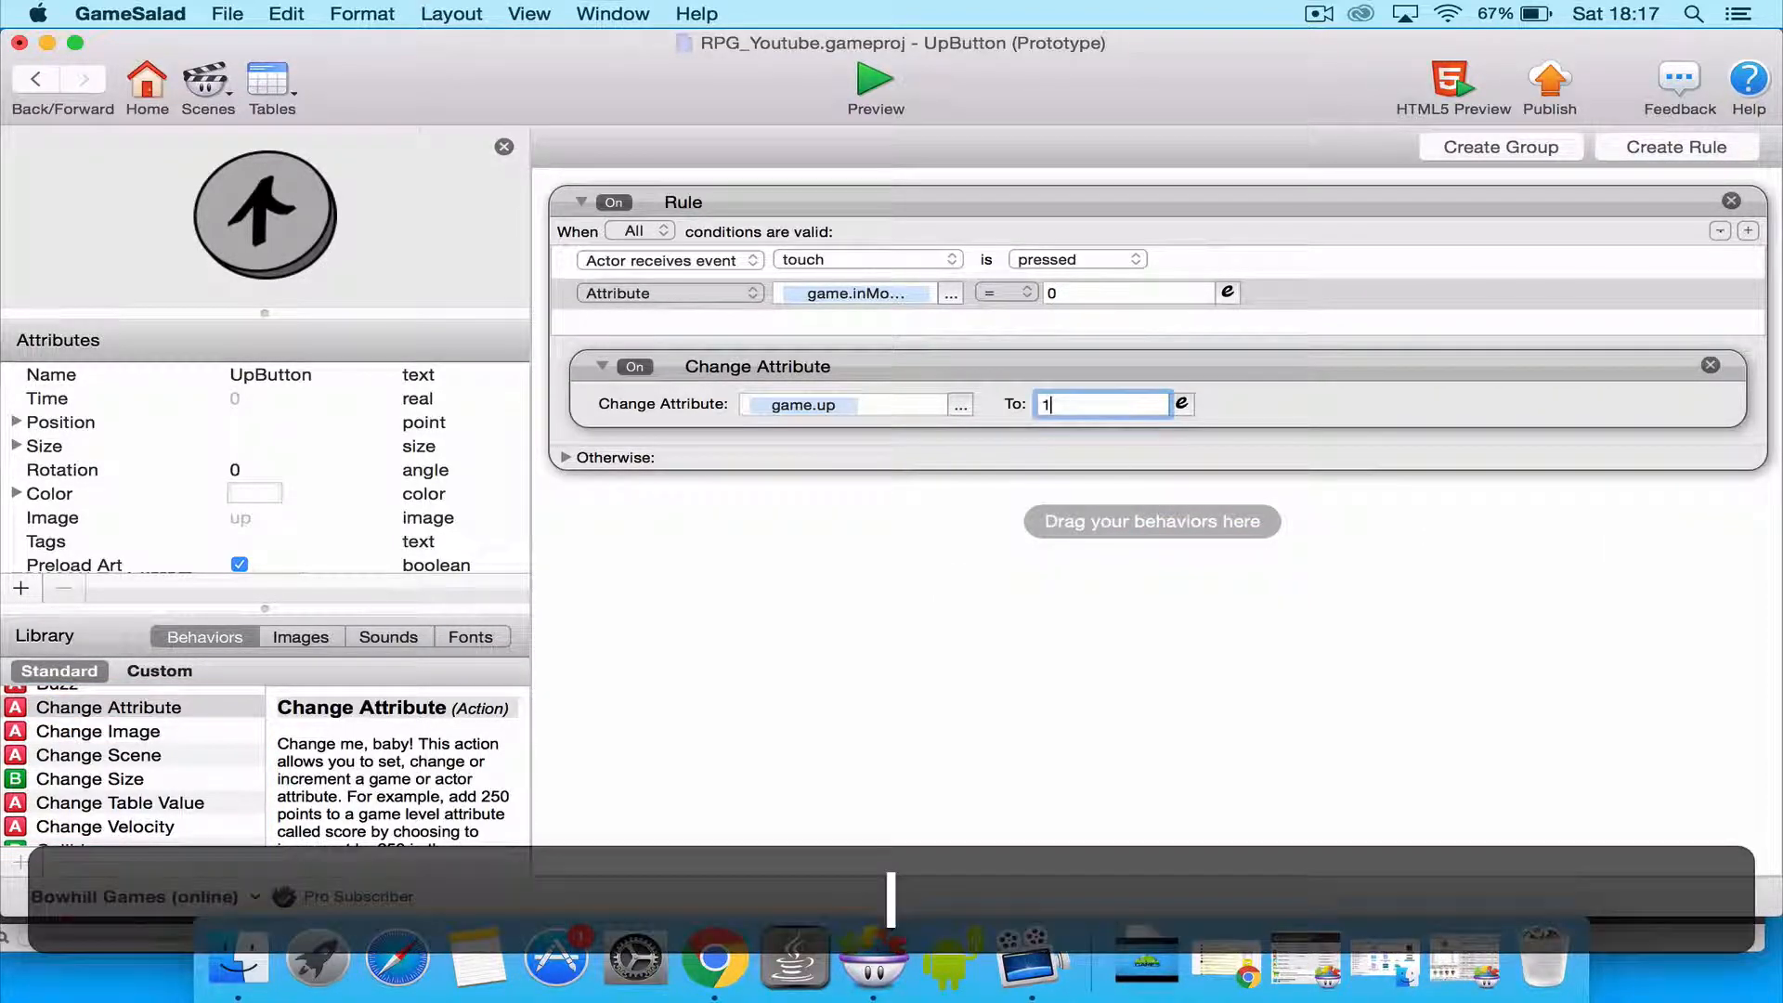
key("Return")
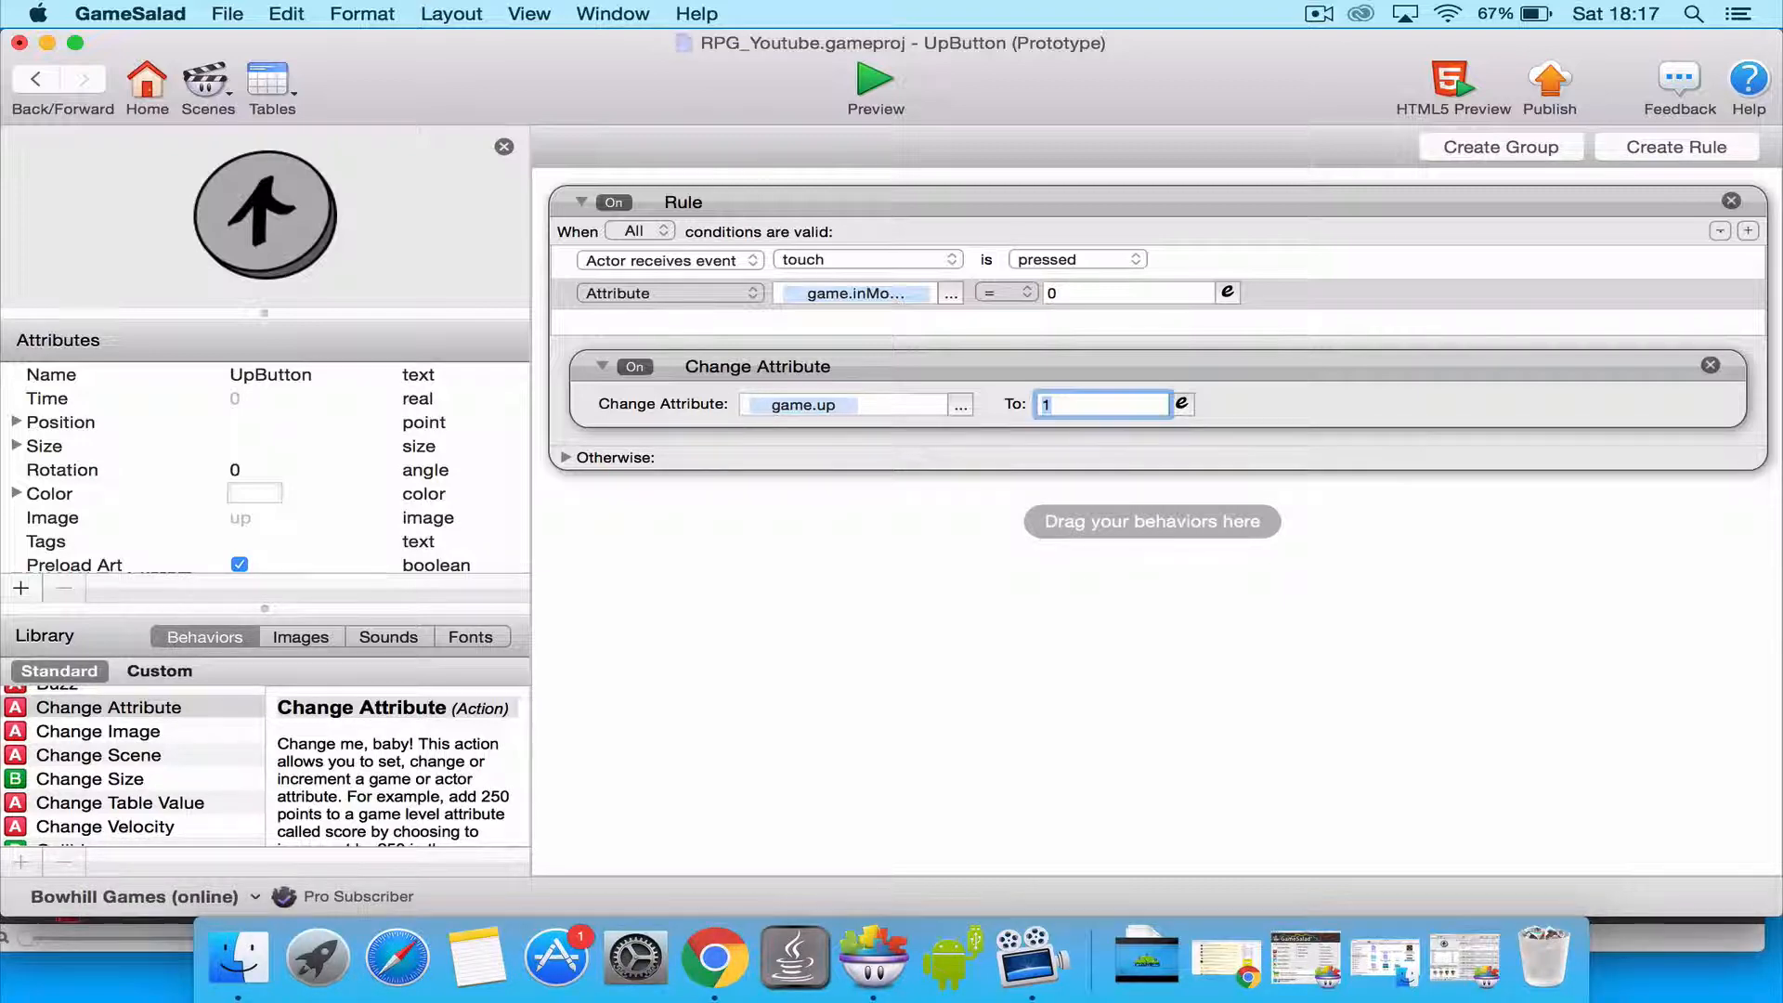
Copy the game.up Change Attribute behavior and paste three duplicates into the same rule.
left_click(1082, 364)
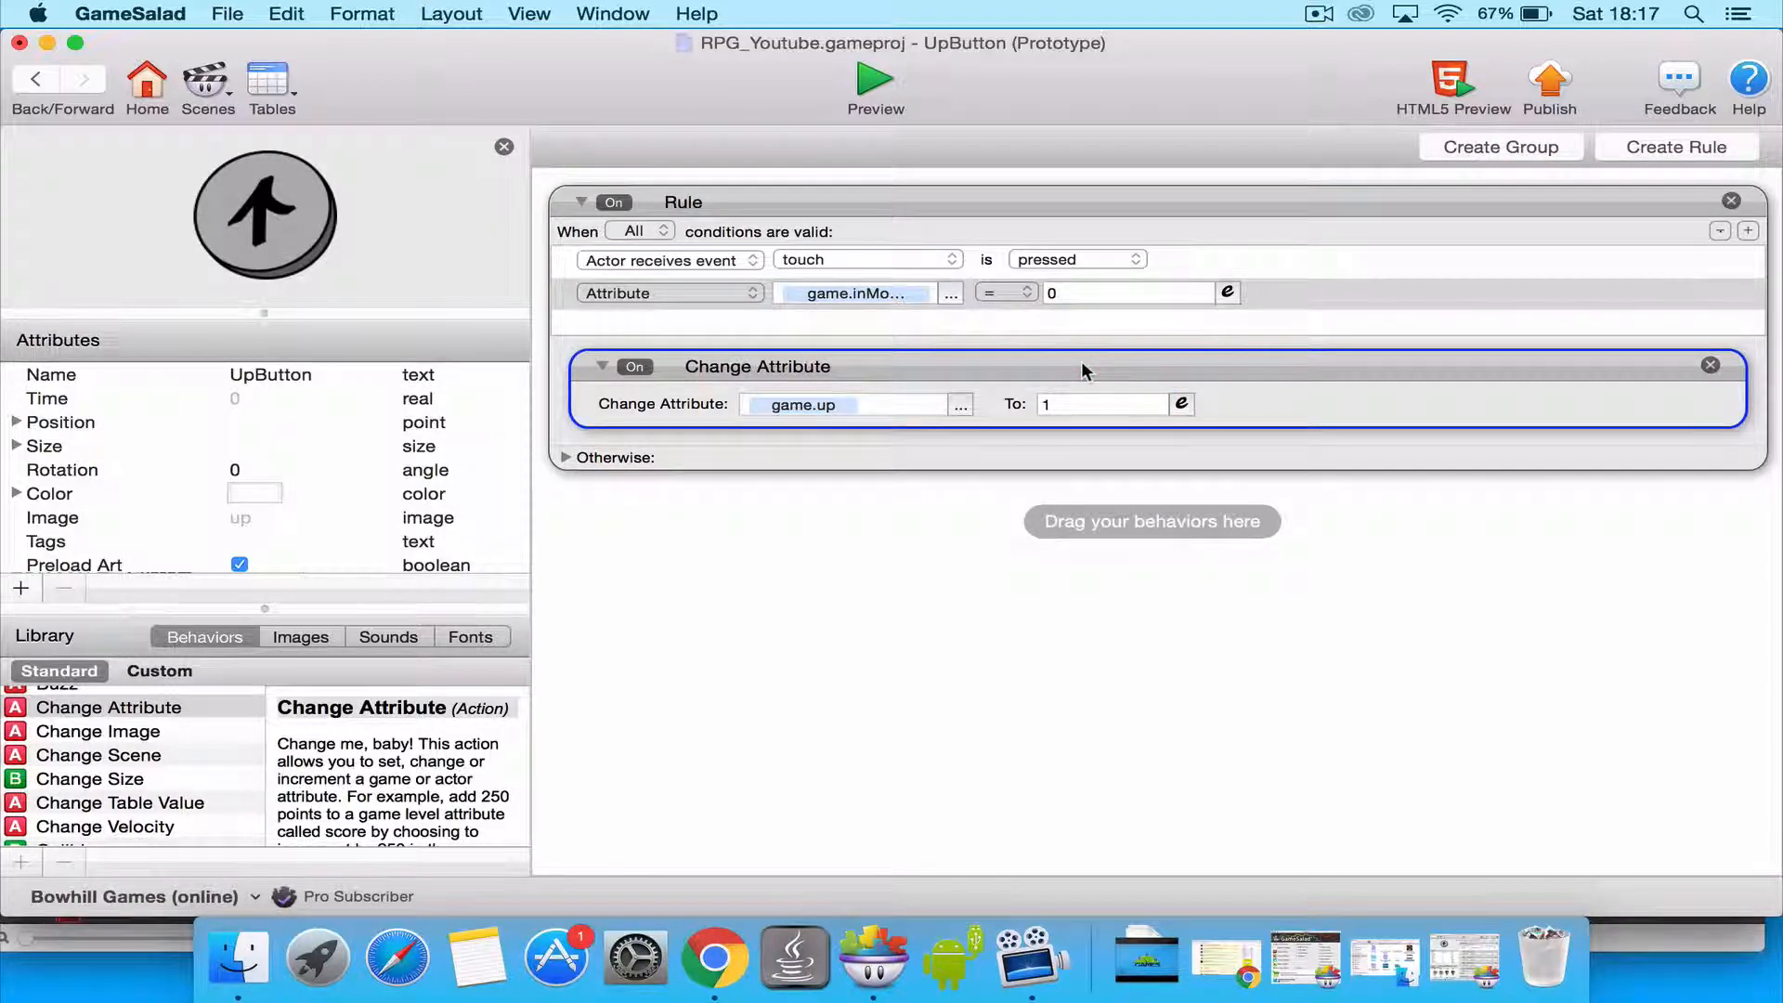
key("super")
key("super+v")
key("super+v")
key("super+v")
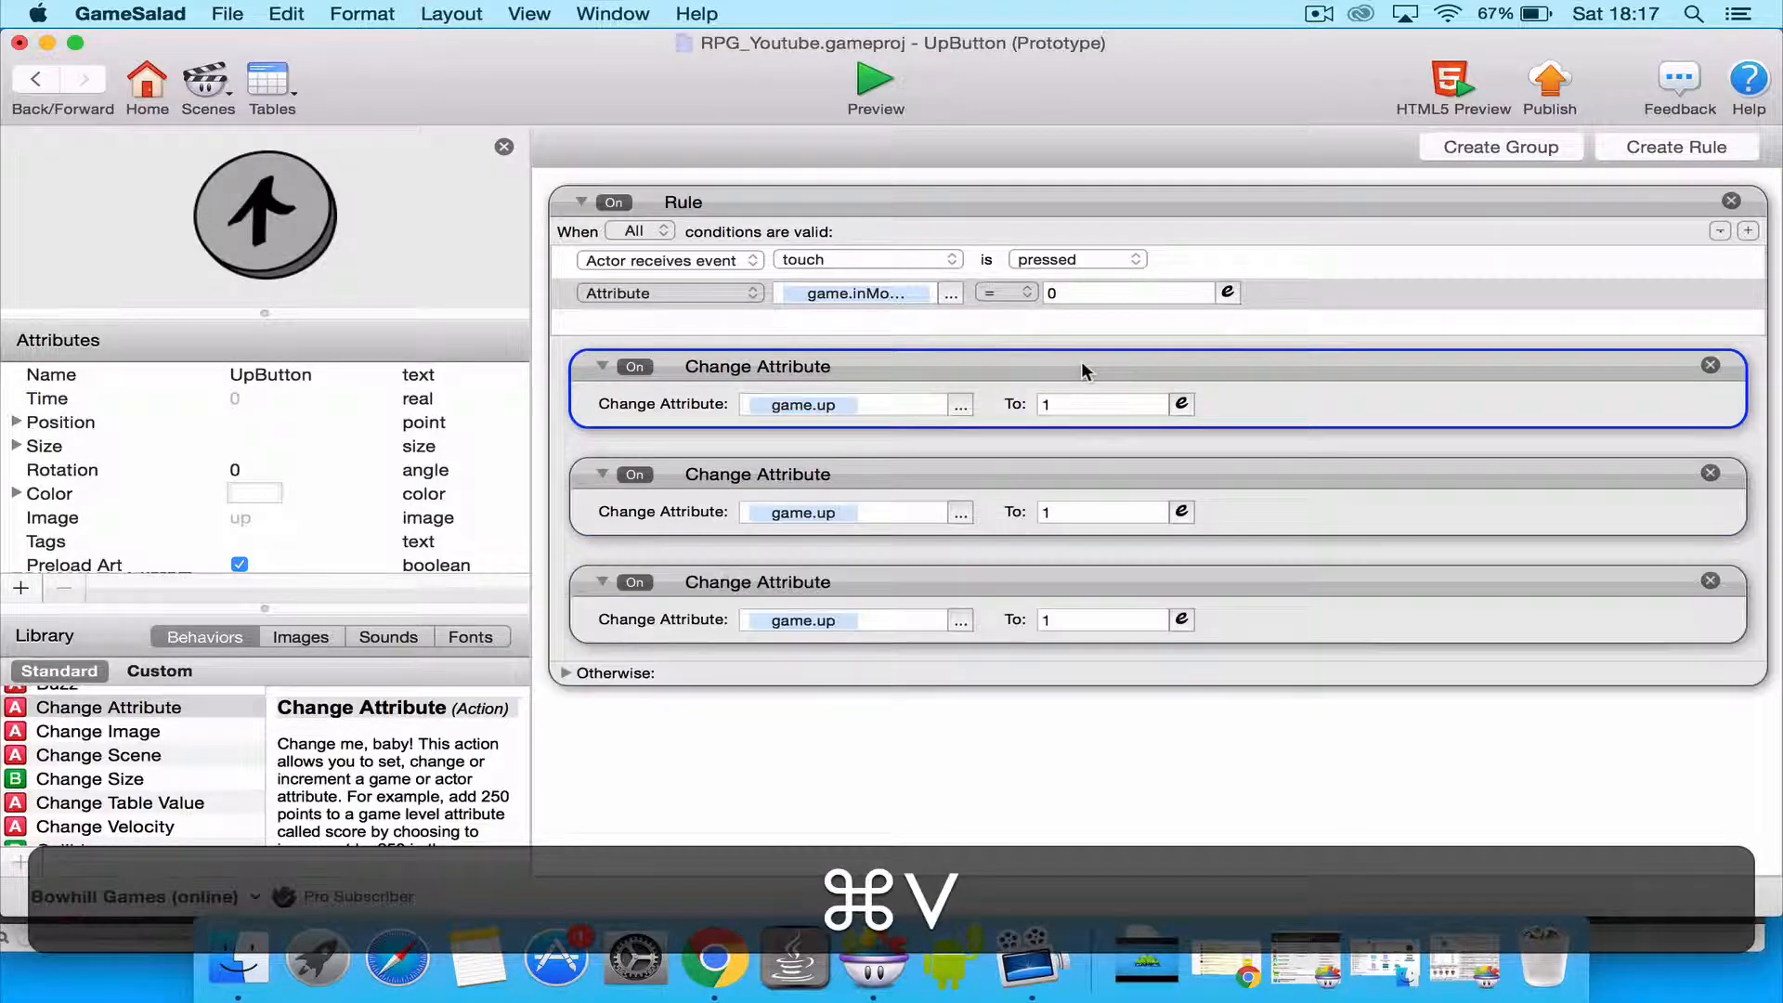
Set the value of each of the three duplicated Change Attribute behaviors to 0.
left_click(1070, 512)
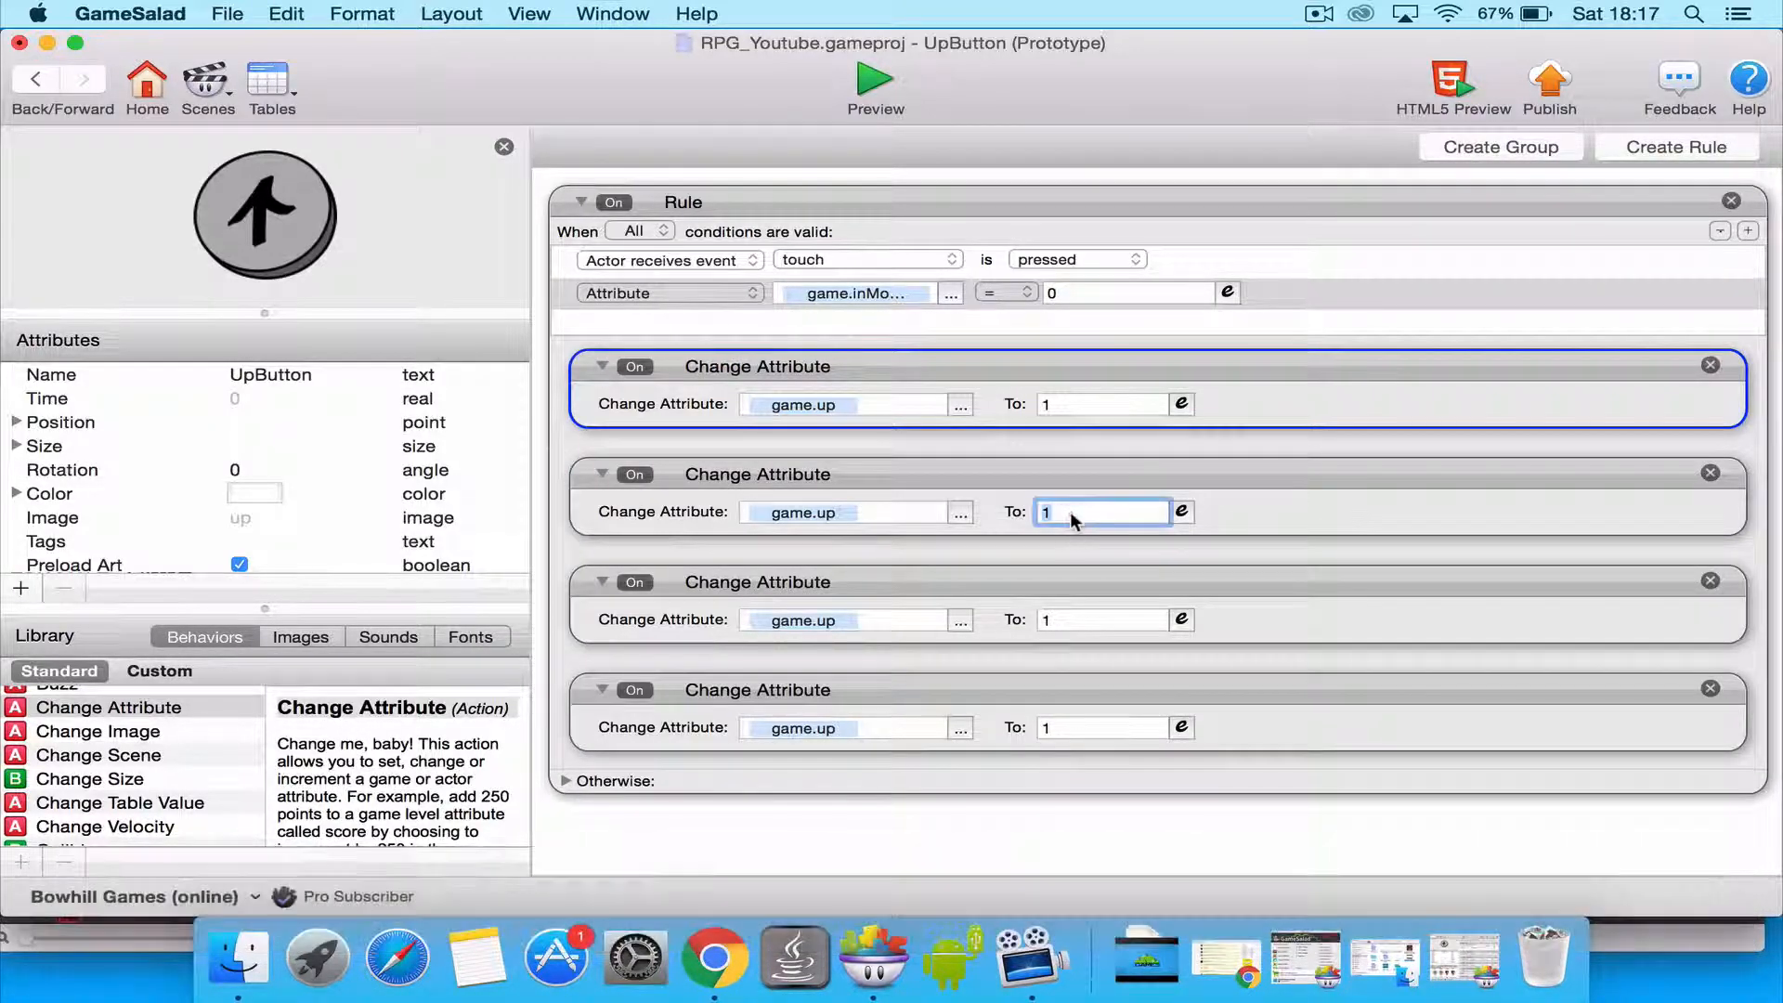
type("0")
left_click(1063, 610)
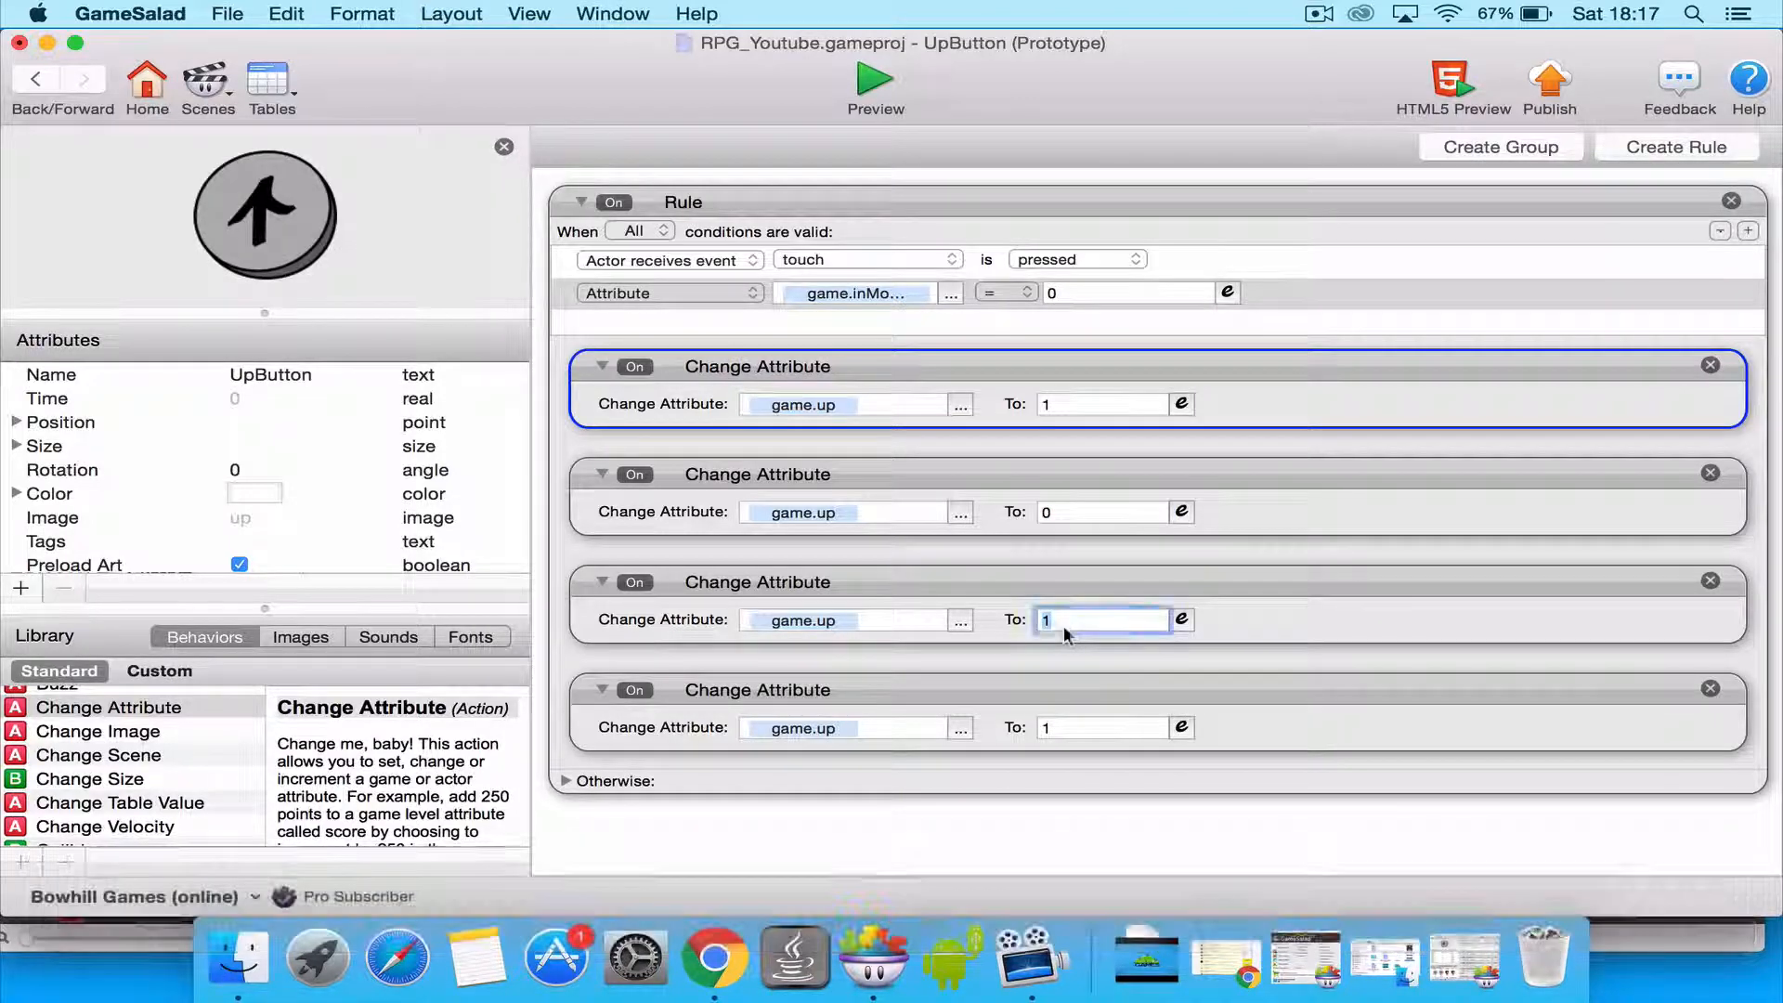
type("0")
left_click(1064, 730)
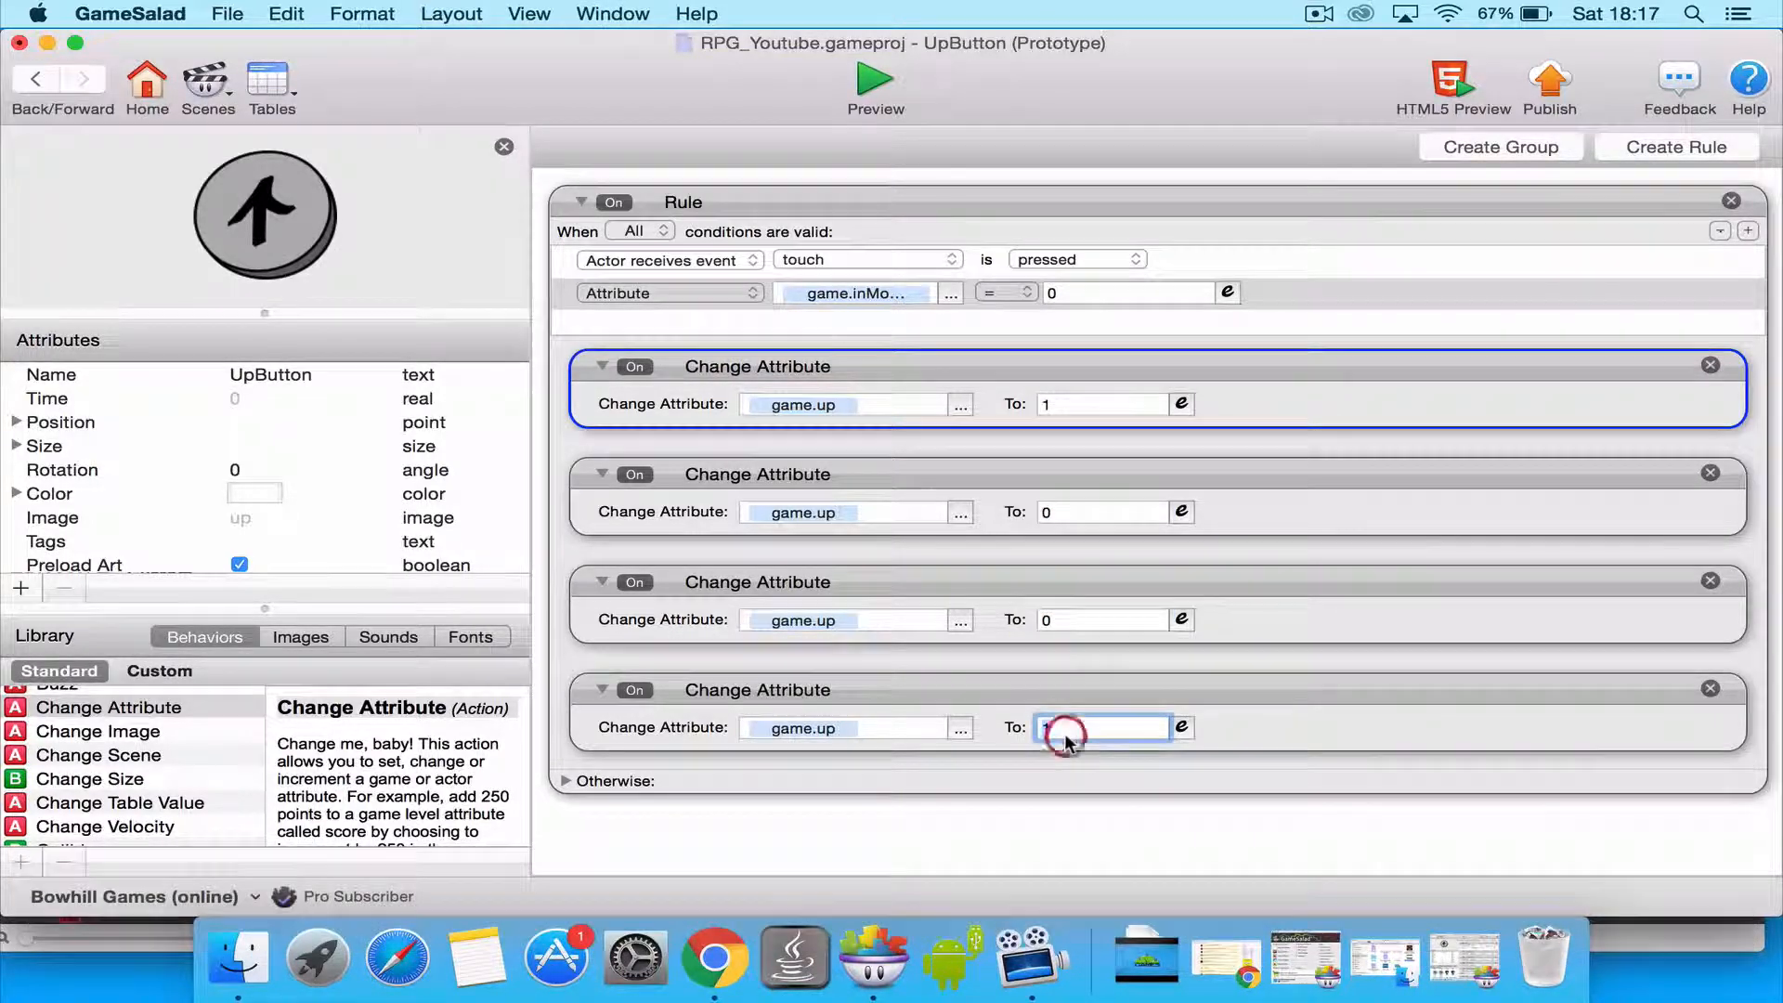
type("0")
key("Return")
Make the second Change Attribute behavior target the game attribute down.
left_click(962, 510)
left_click(980, 537)
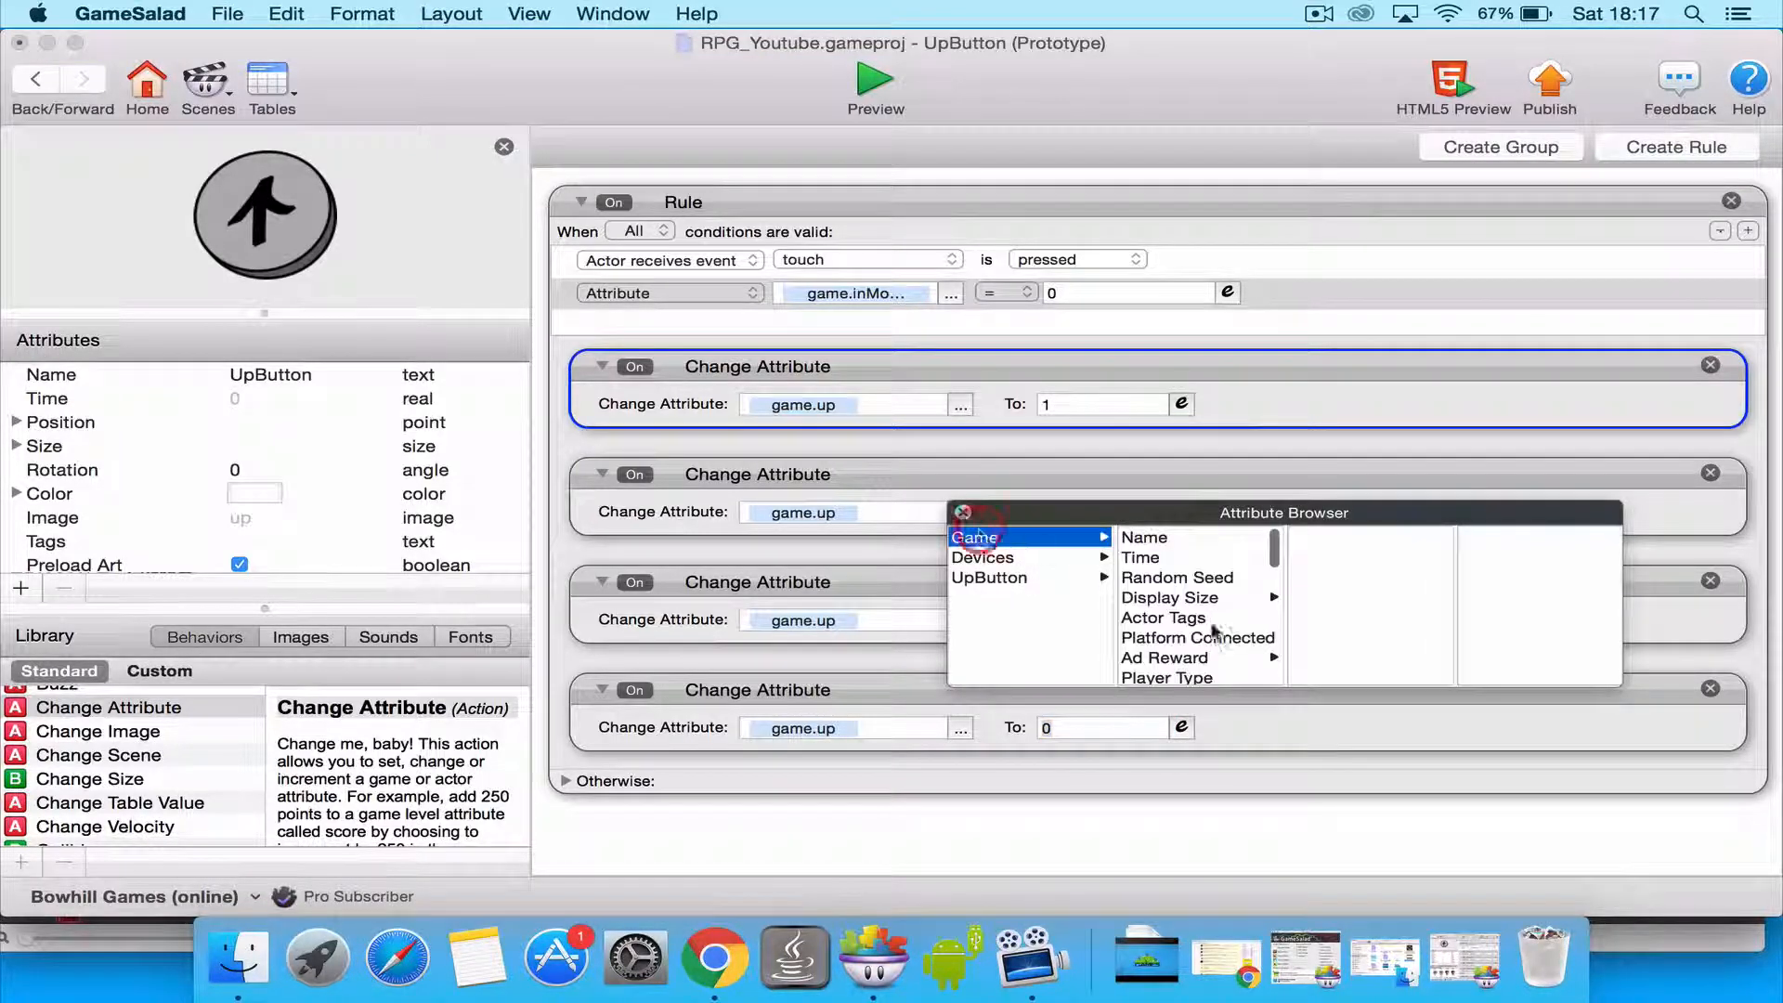
scroll(1190, 638, "down", 10)
left_click(1143, 636)
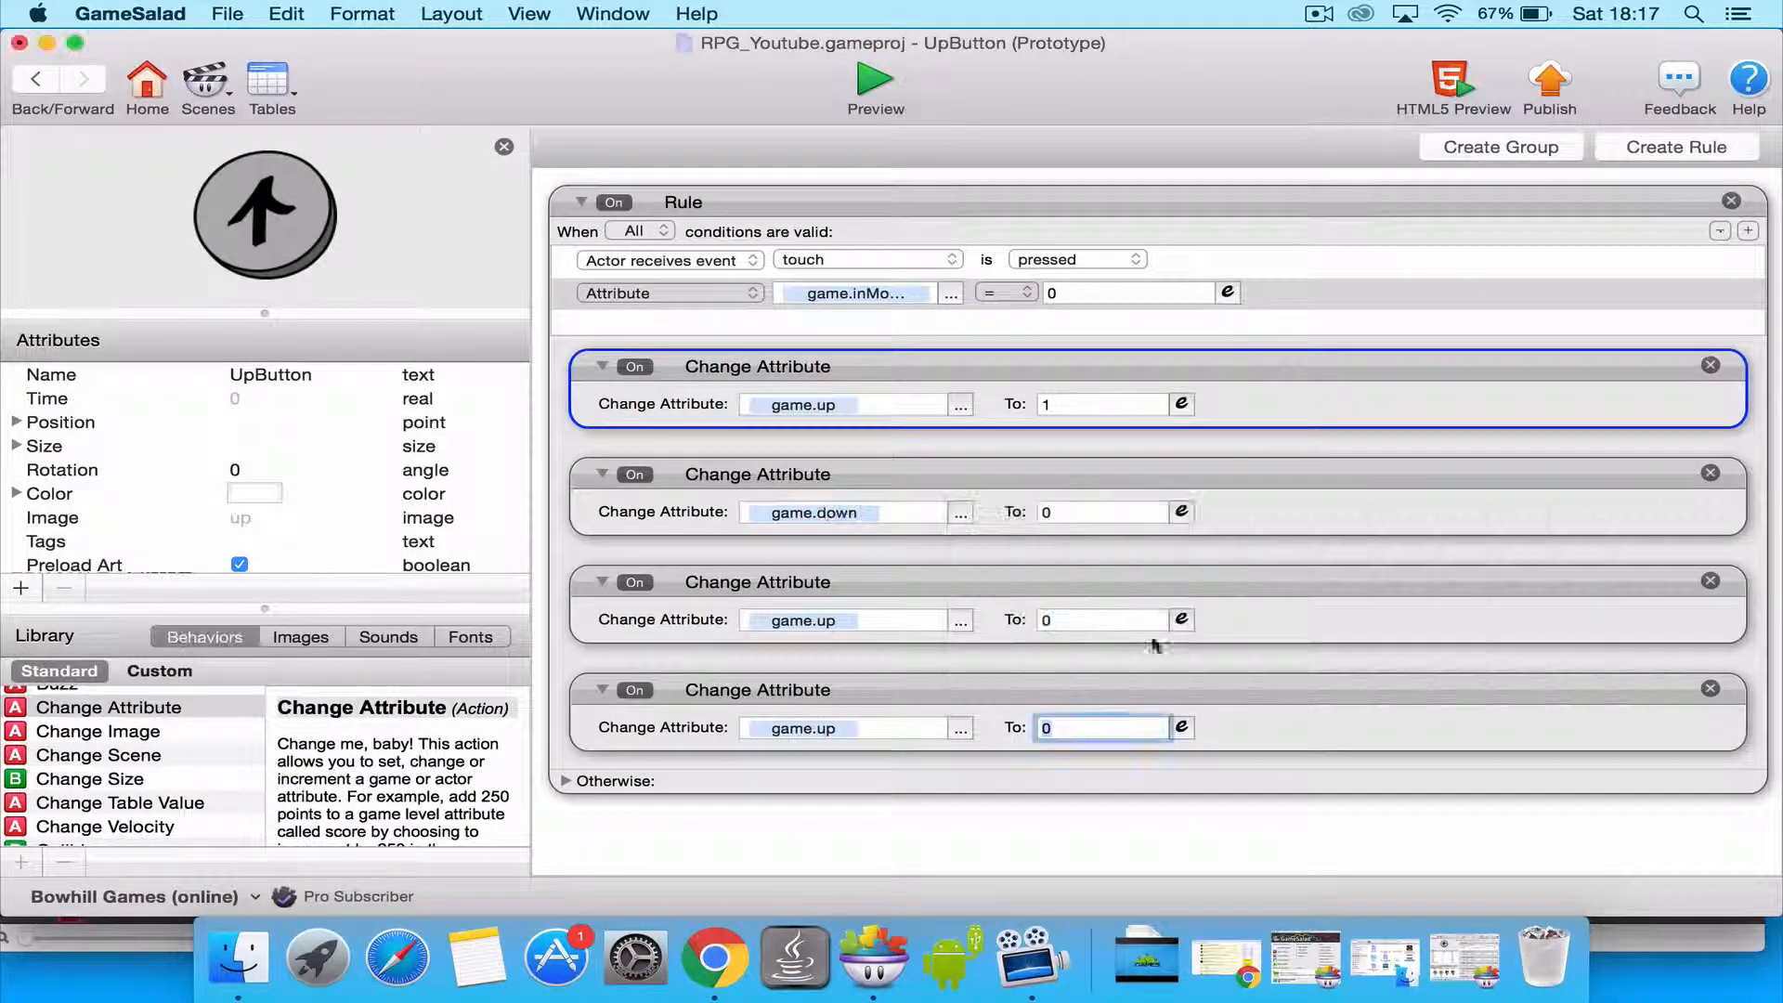
Make the third Change Attribute behavior target the game attribute left and the fourth one target right.
left_click(961, 619)
left_click(1036, 643)
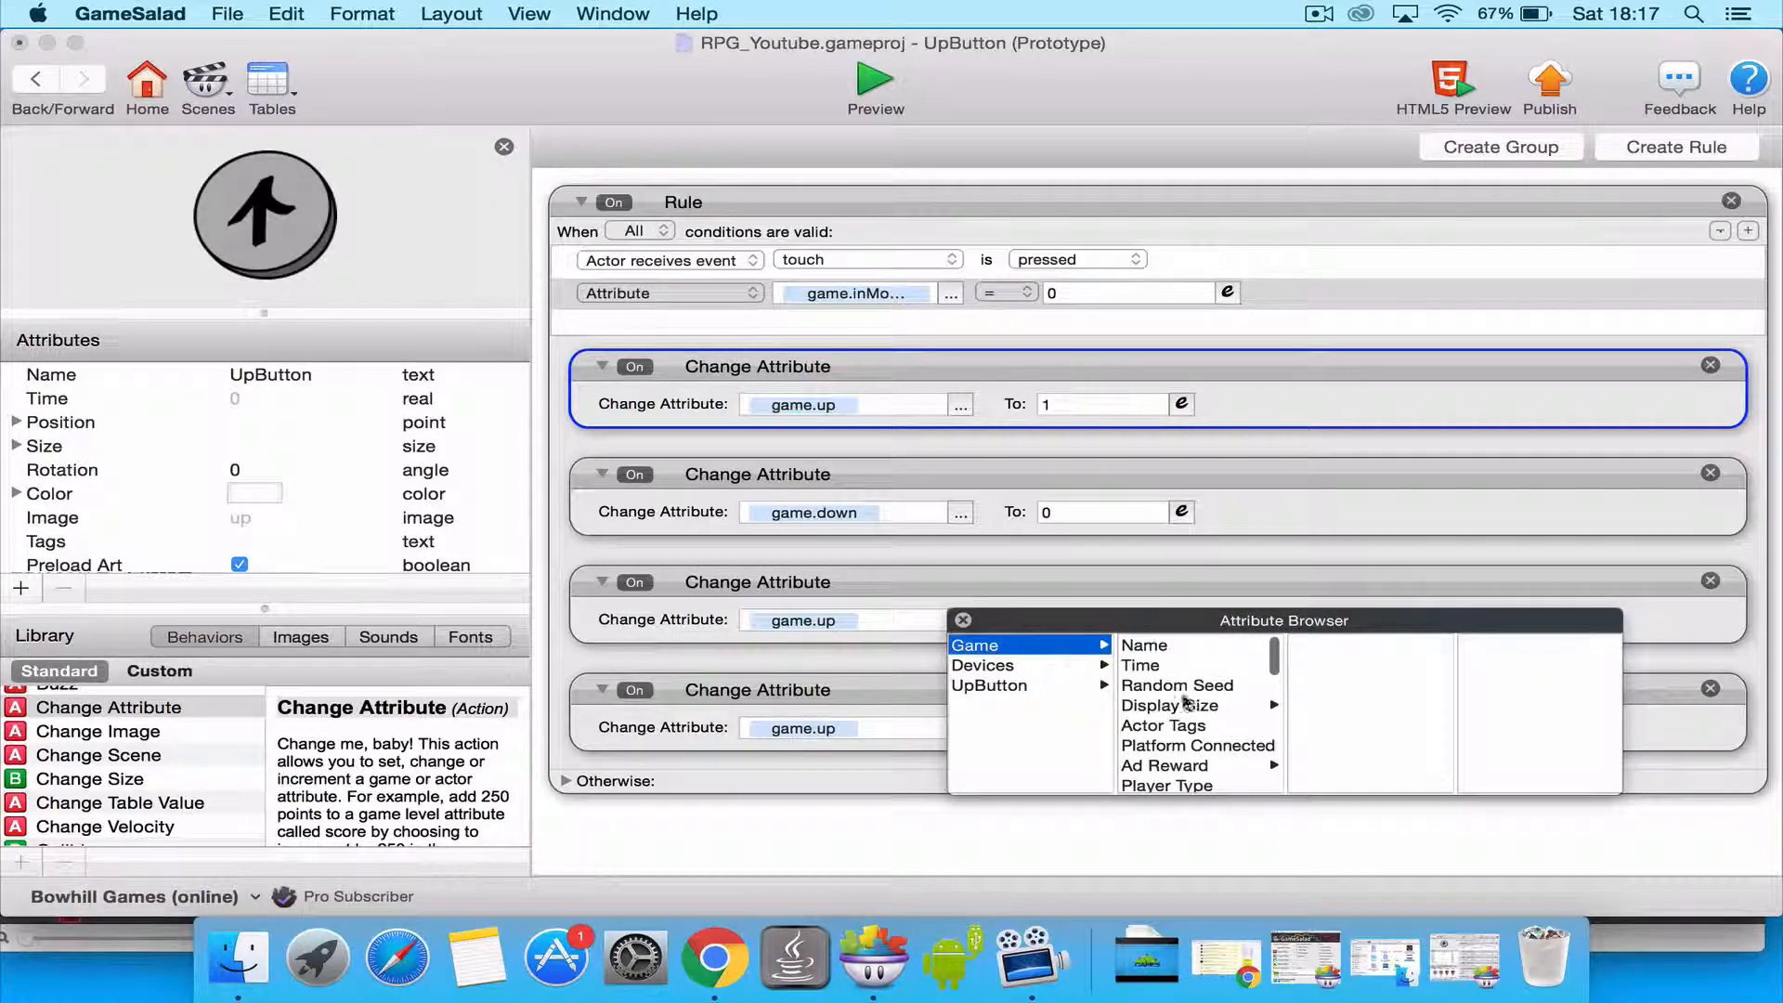
scroll(1202, 715, "down", 10)
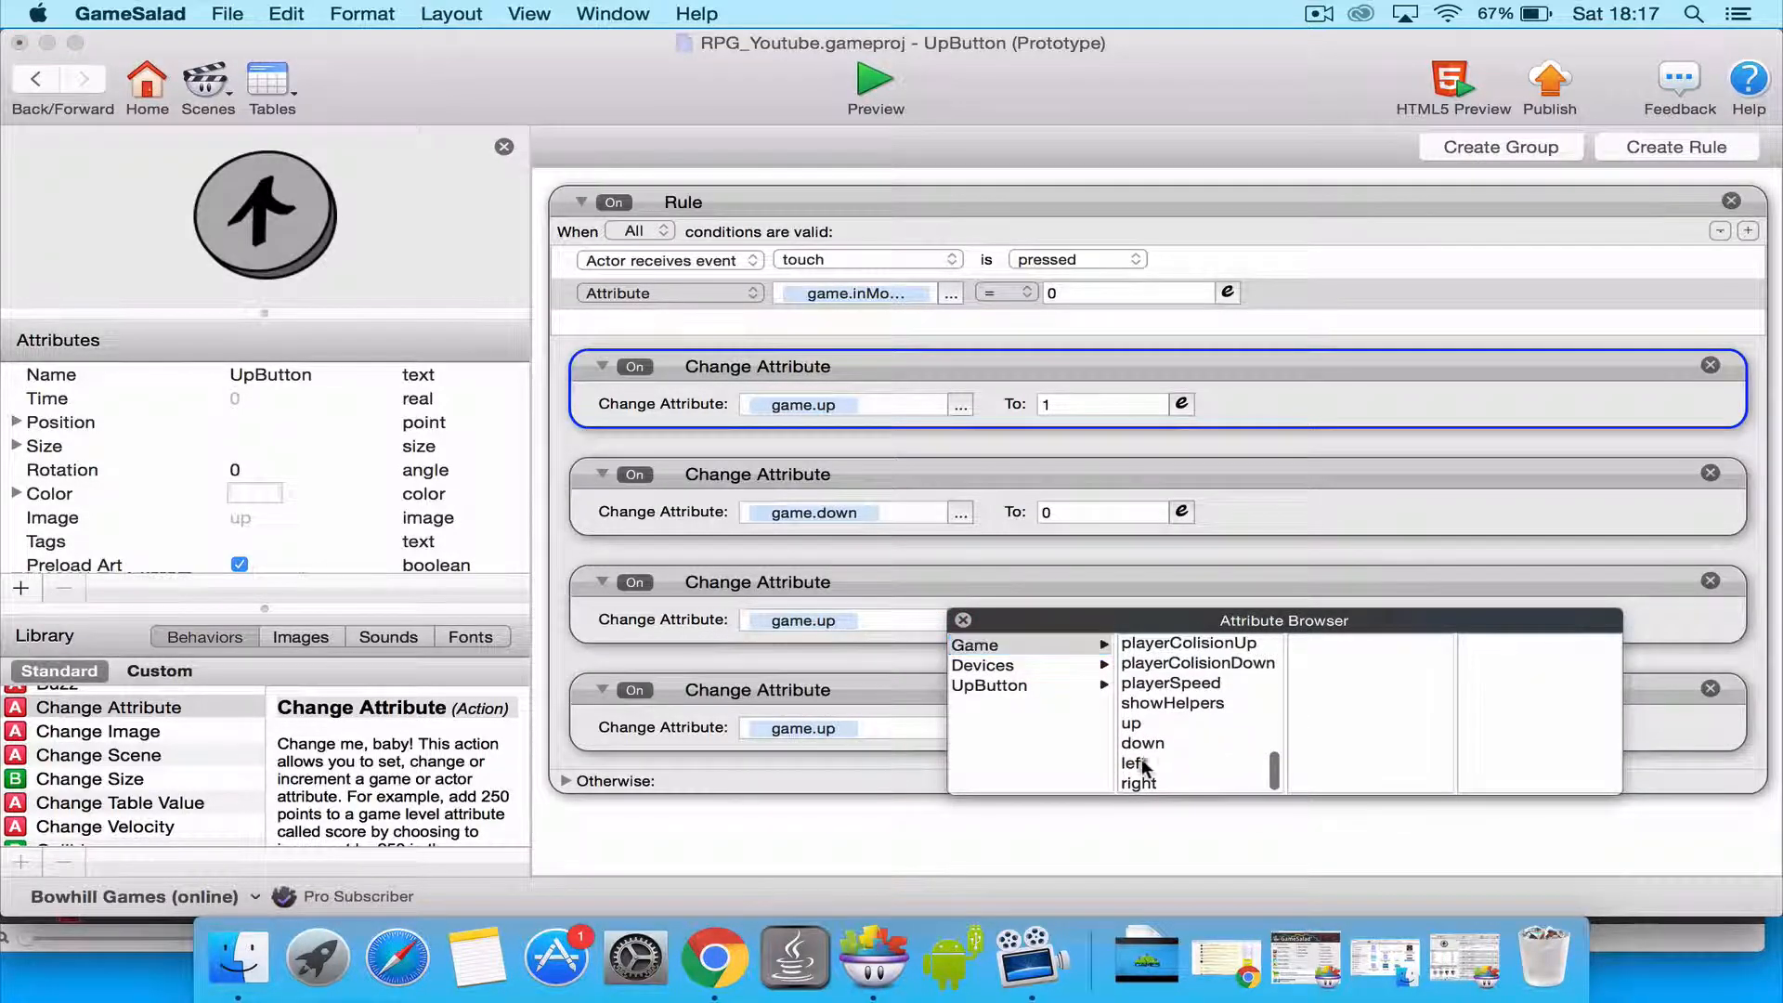
left_click(1143, 762)
left_click(962, 728)
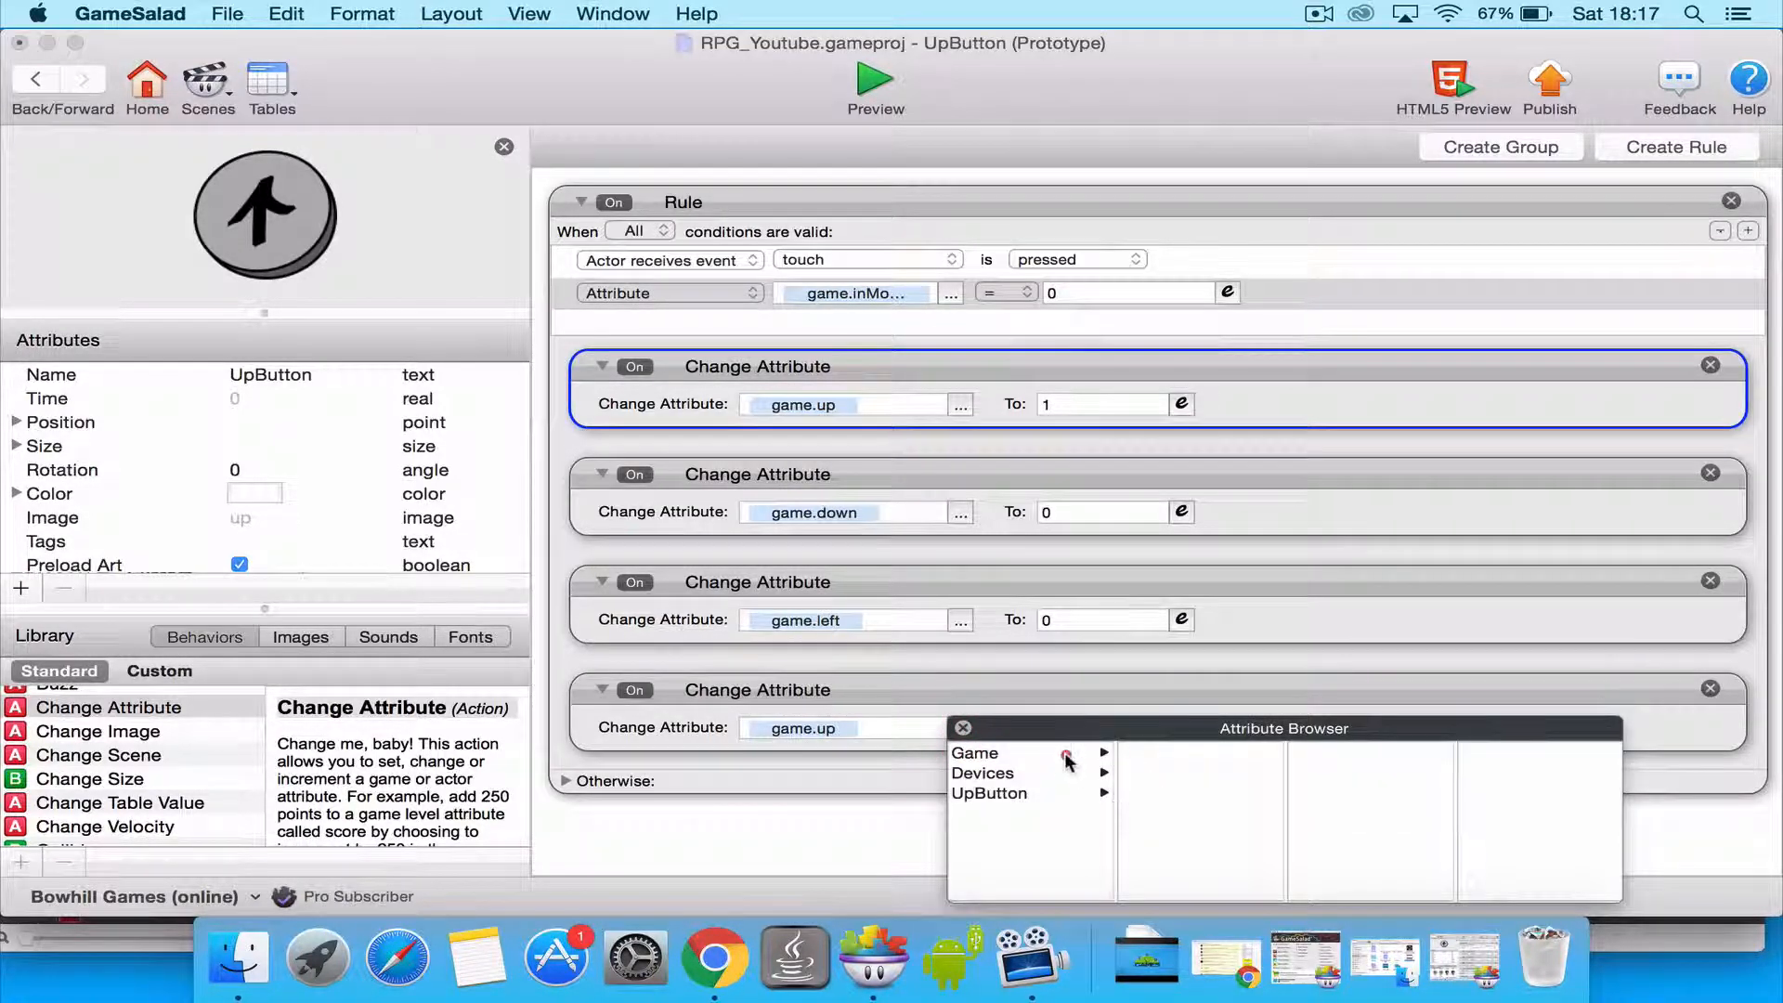
left_click(1063, 754)
scroll(1198, 817, "down", 10)
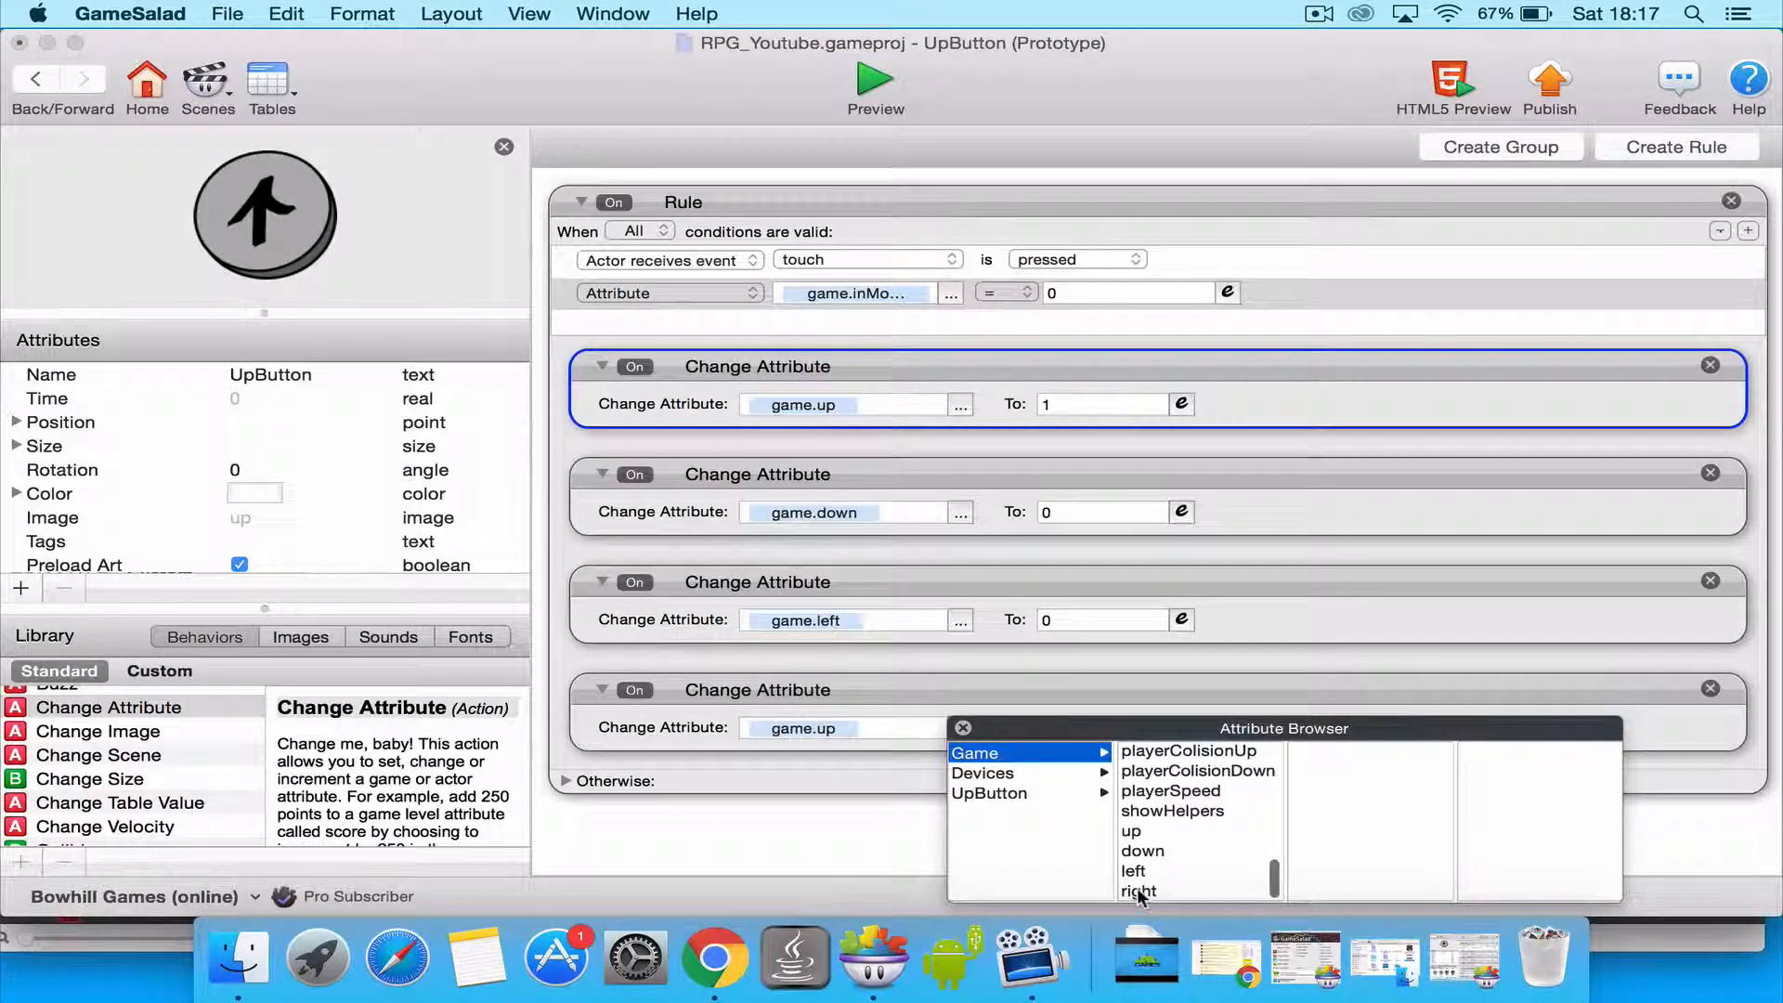
left_click(1138, 891)
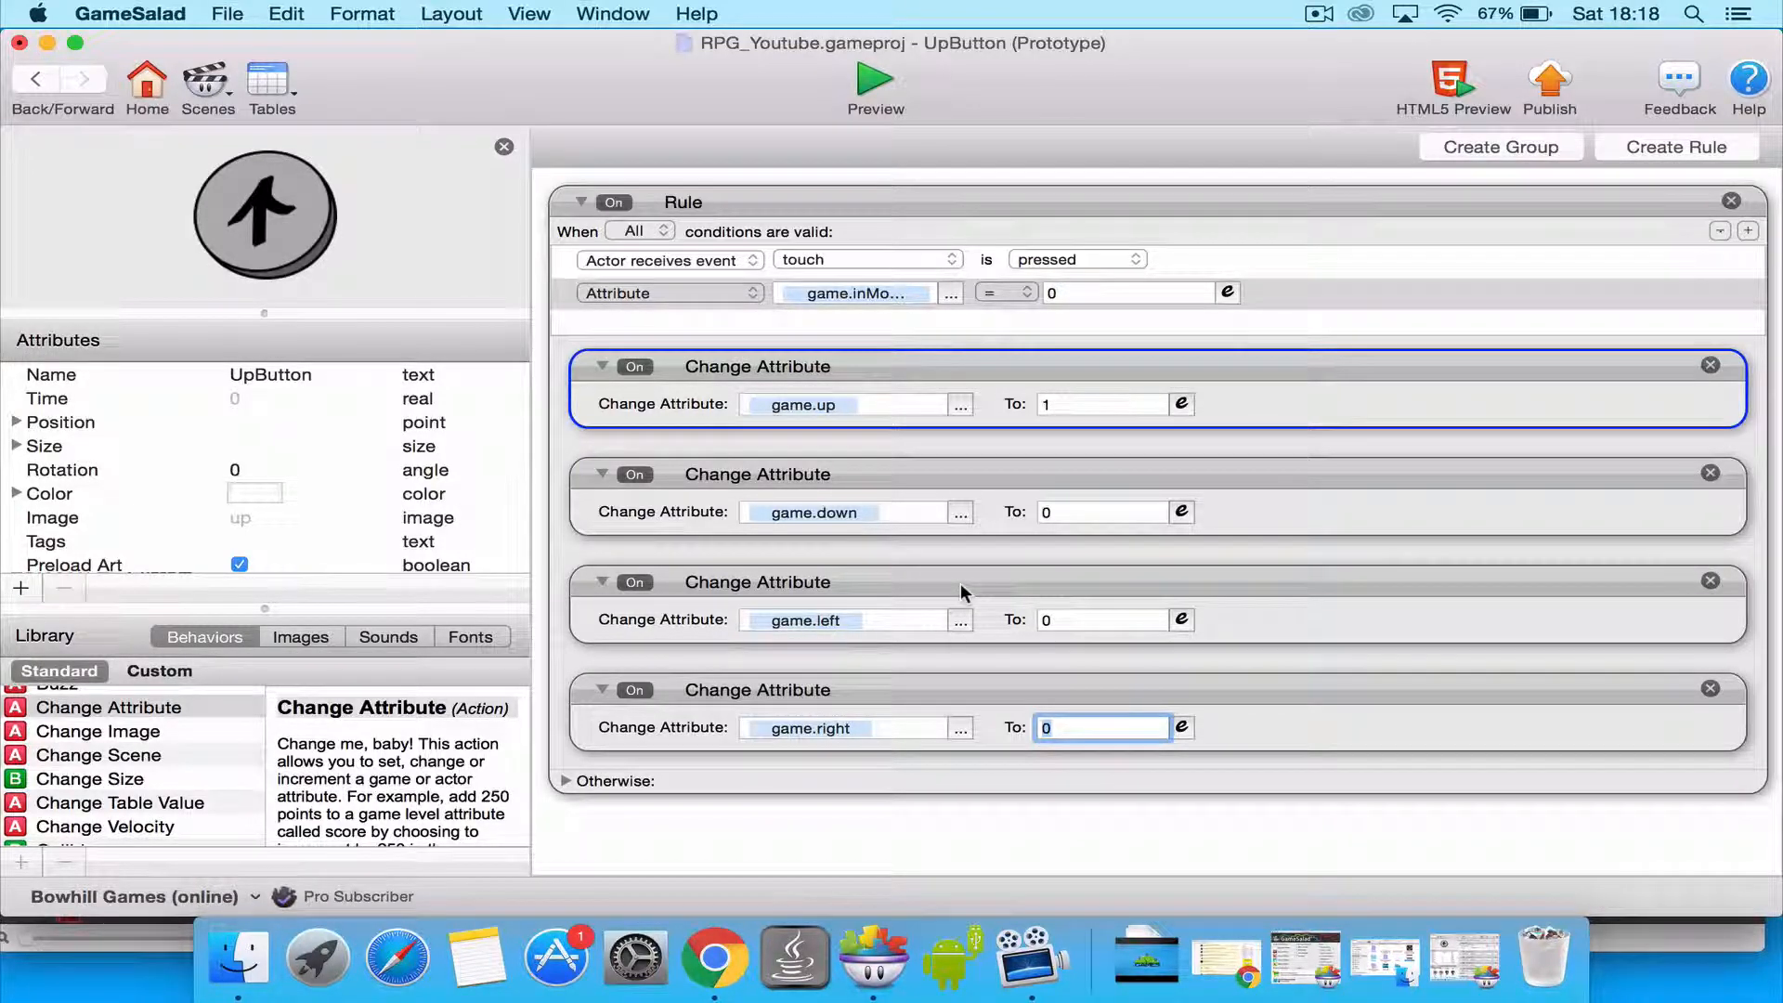
Rename the rule as "touch screen".
double_click(688, 201)
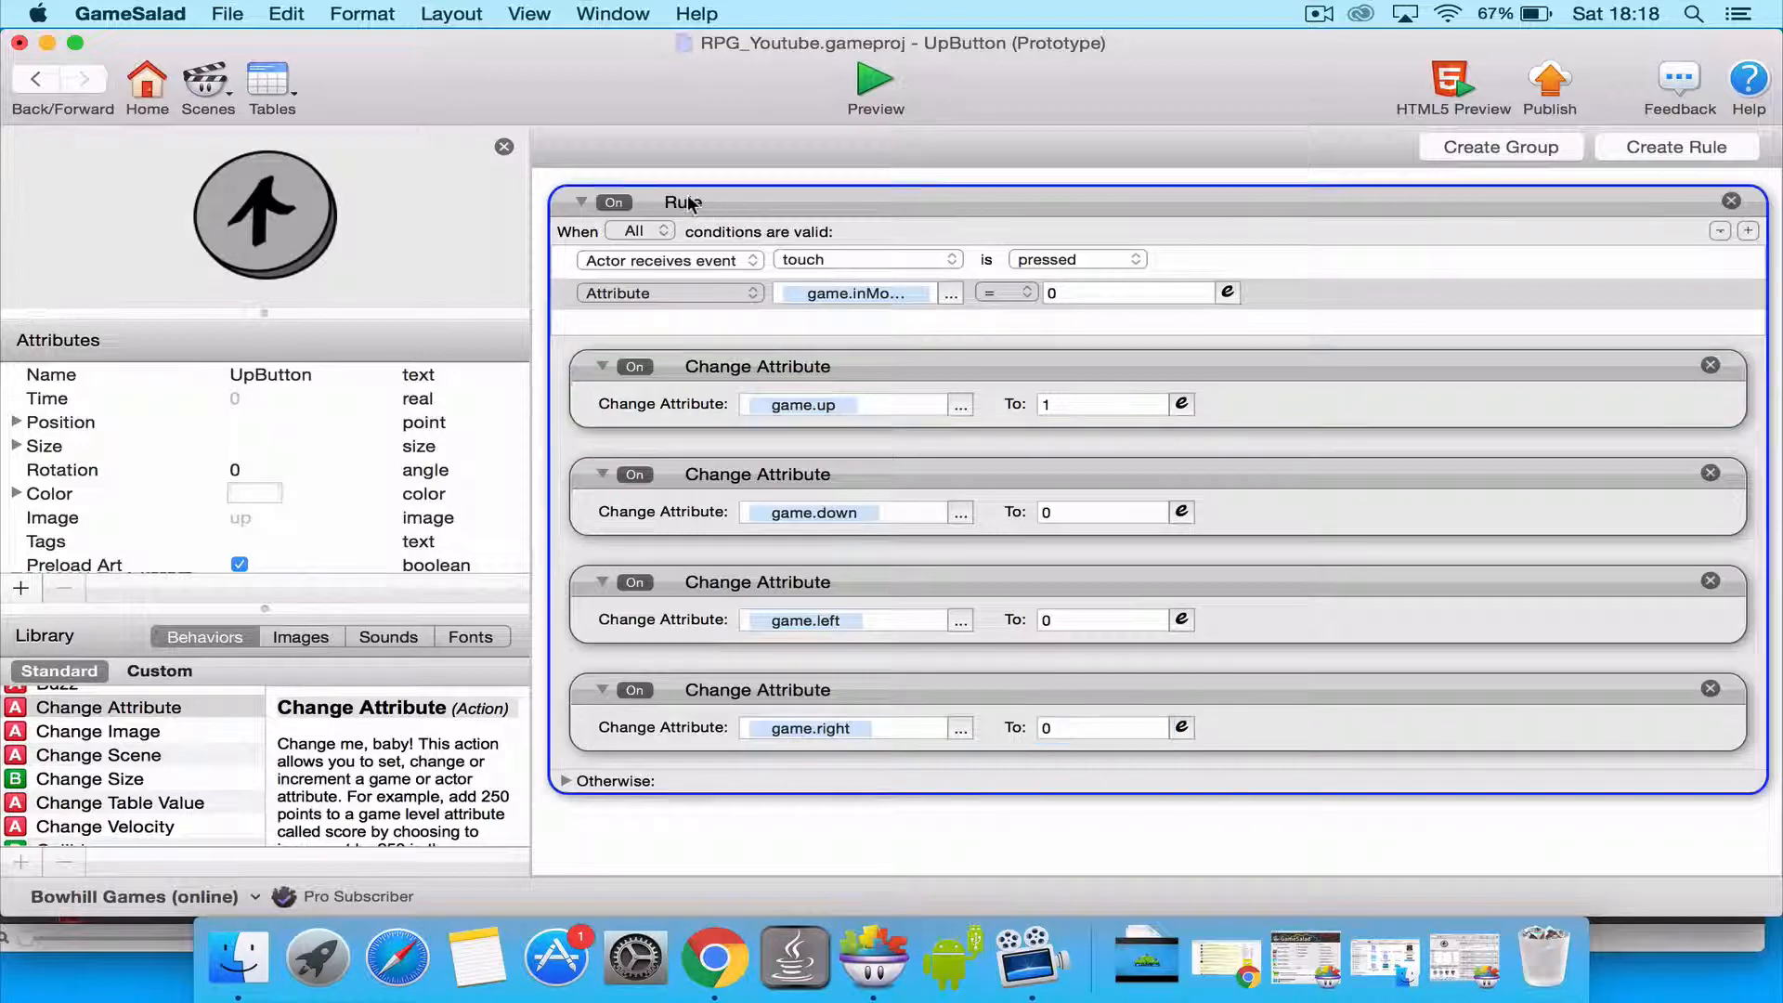
type("t")
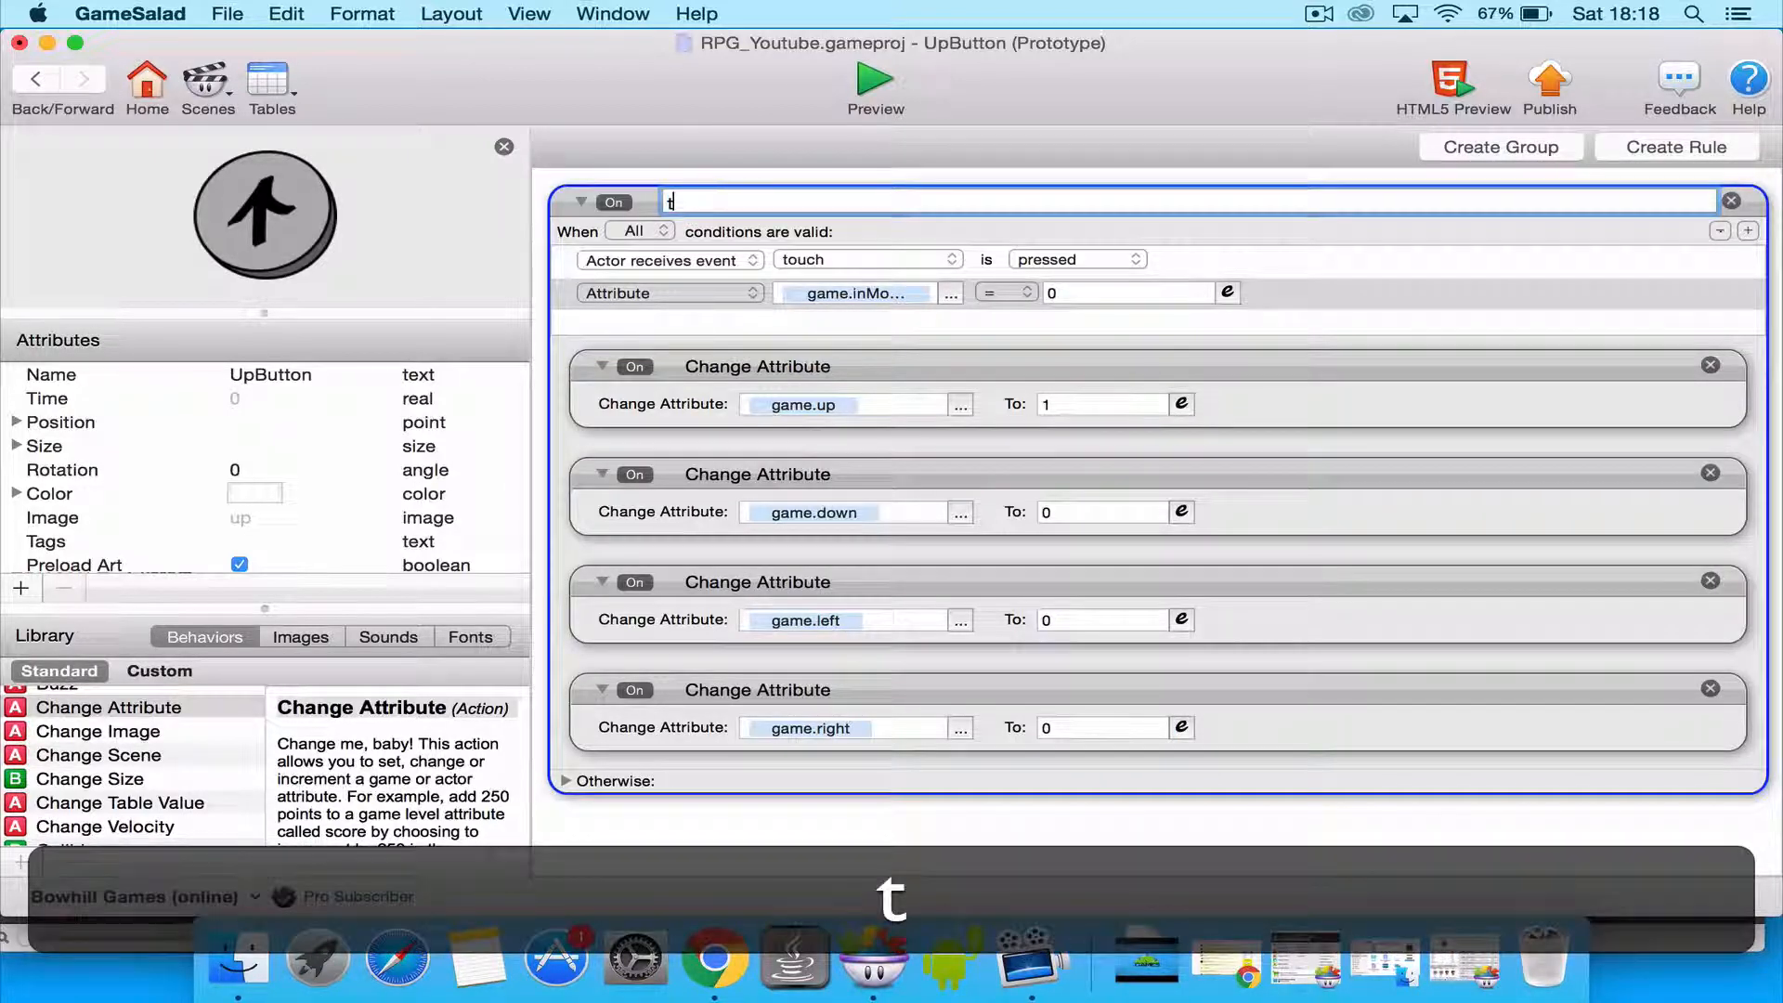
type("ouch ")
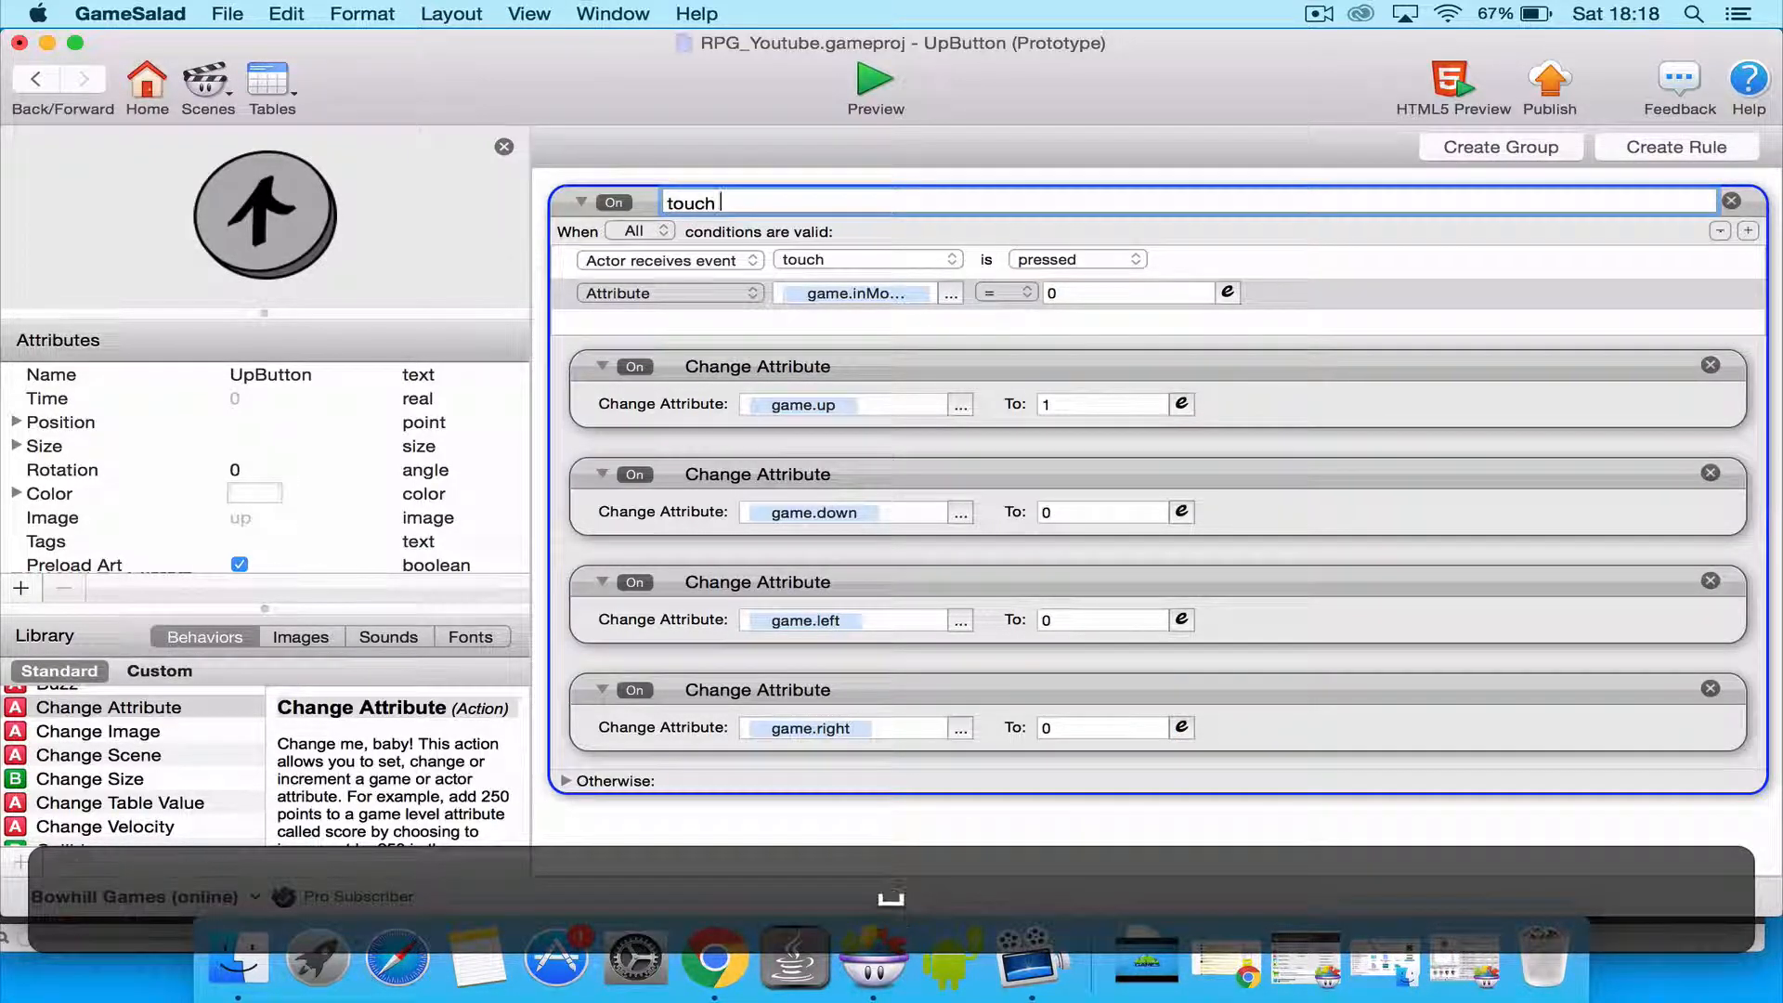
type("screen")
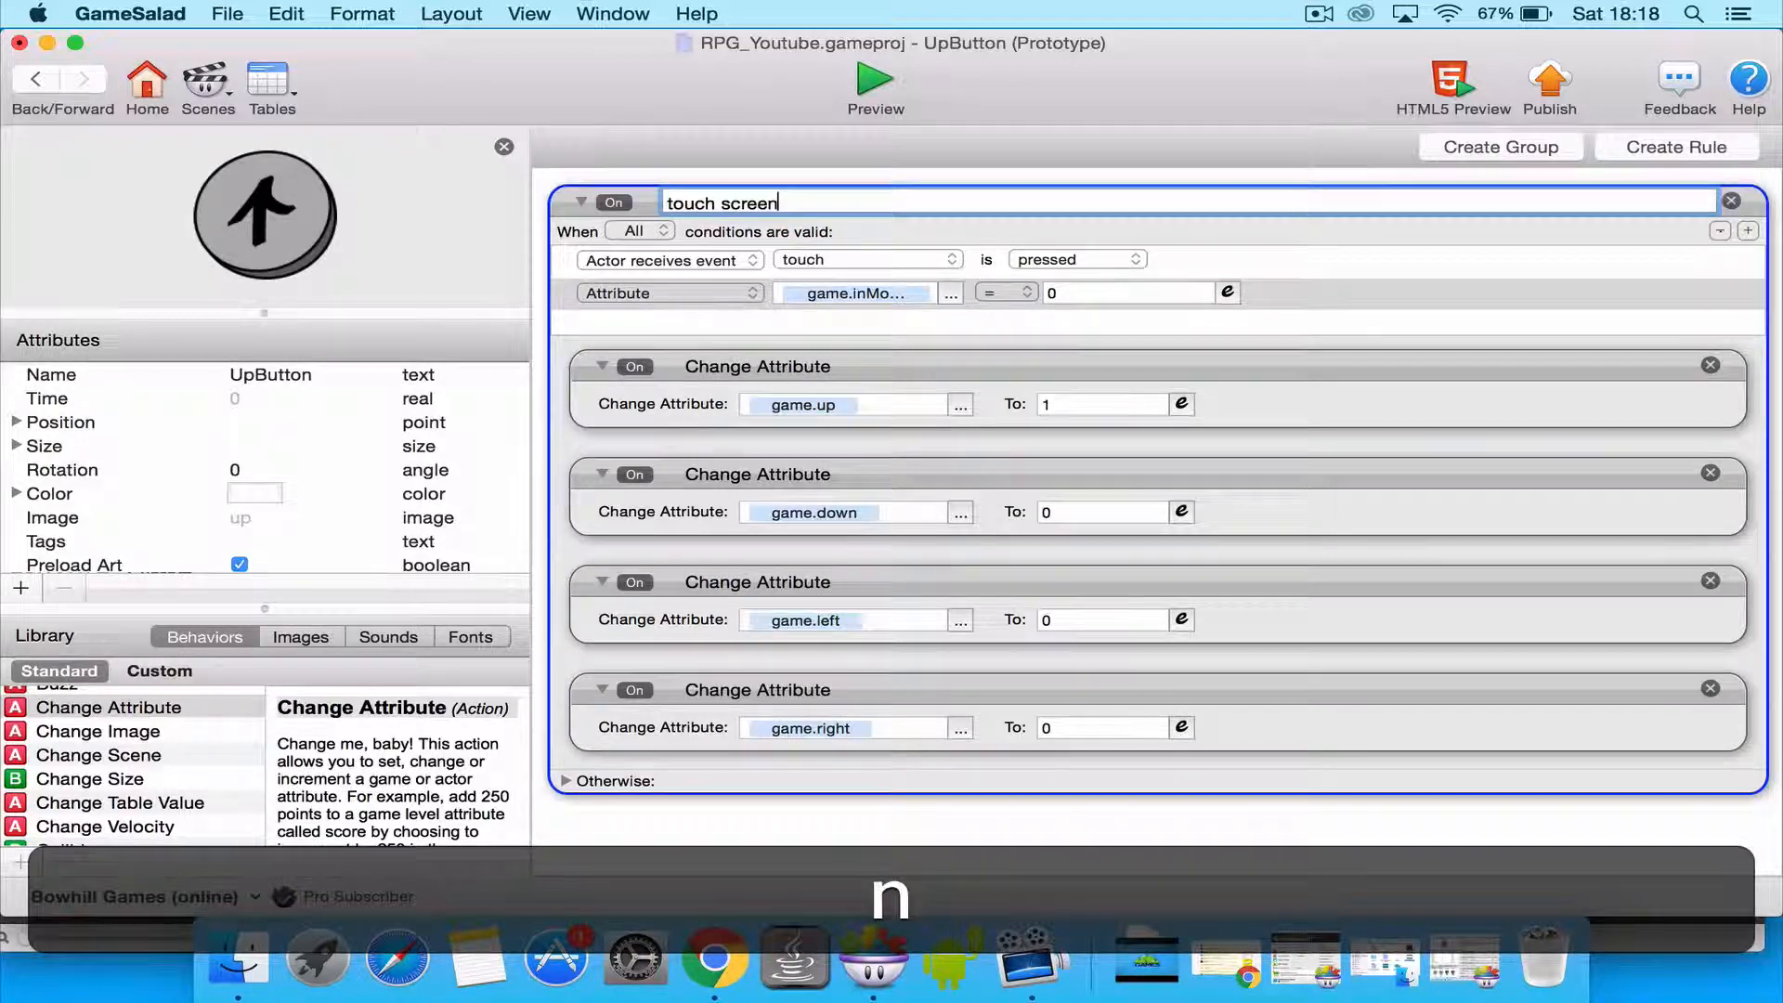
key("Return")
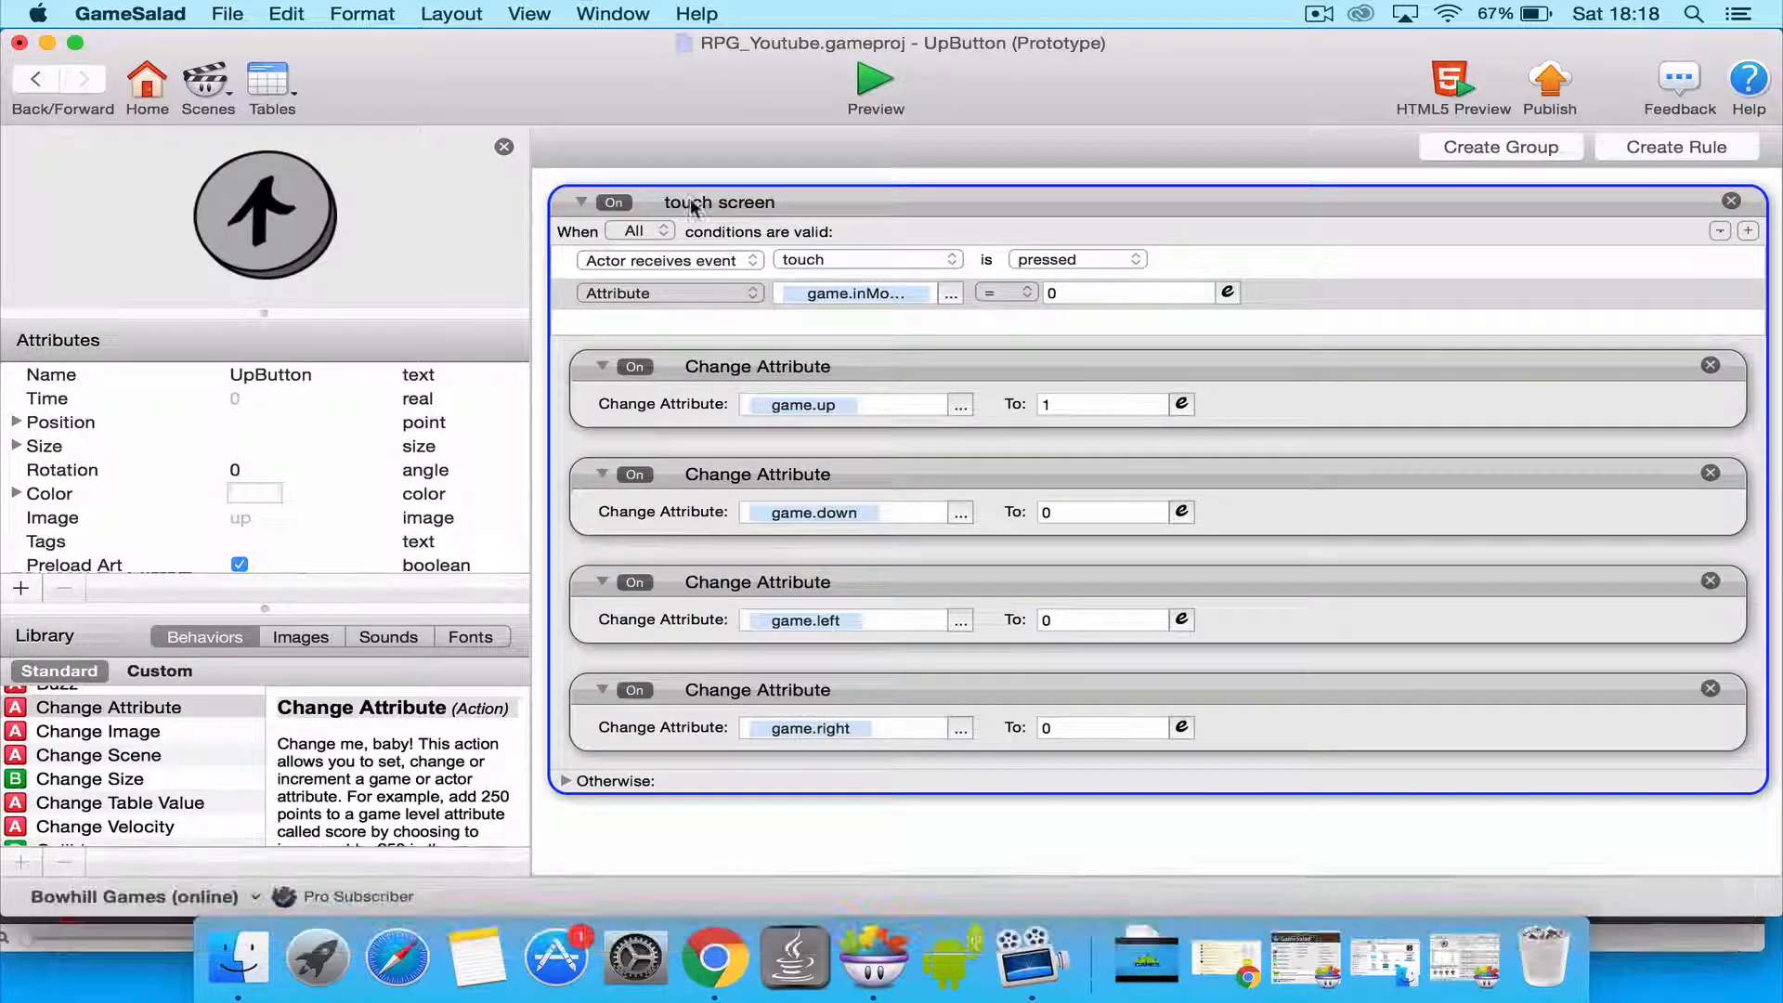
Collapse the "touch screen" rule and paste a duplicate of it below in the UpButton actor.
left_click(581, 202)
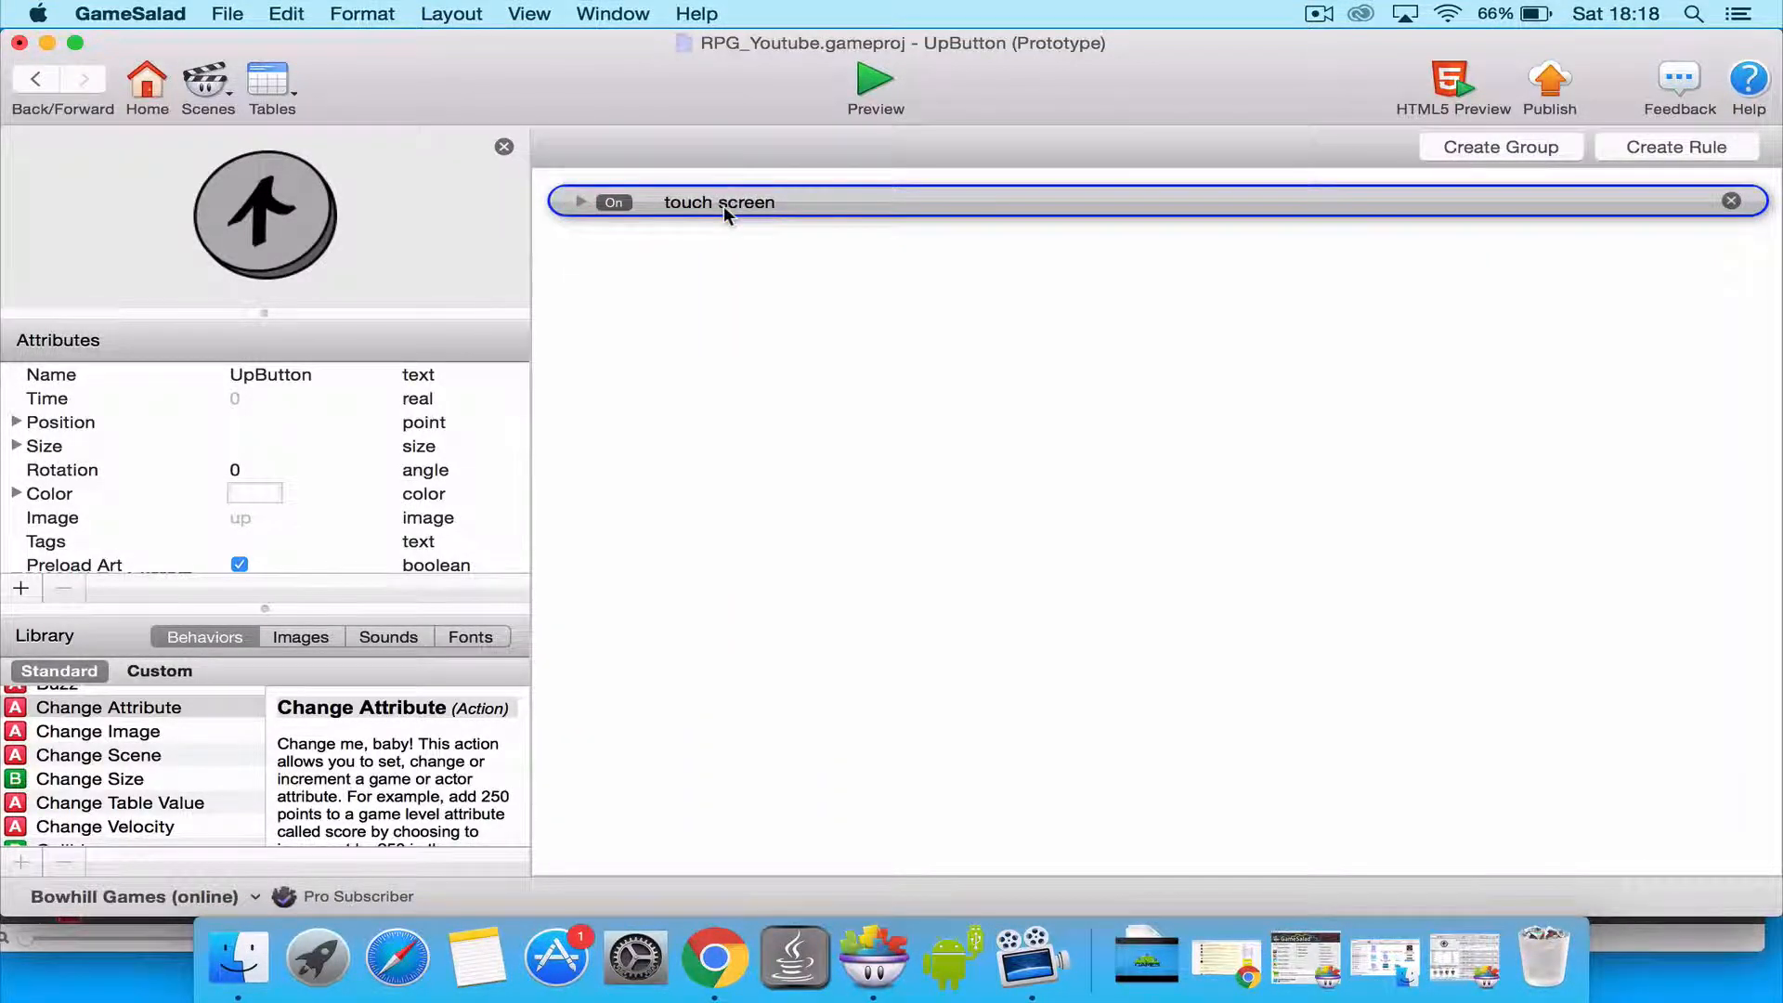
left_click(578, 202)
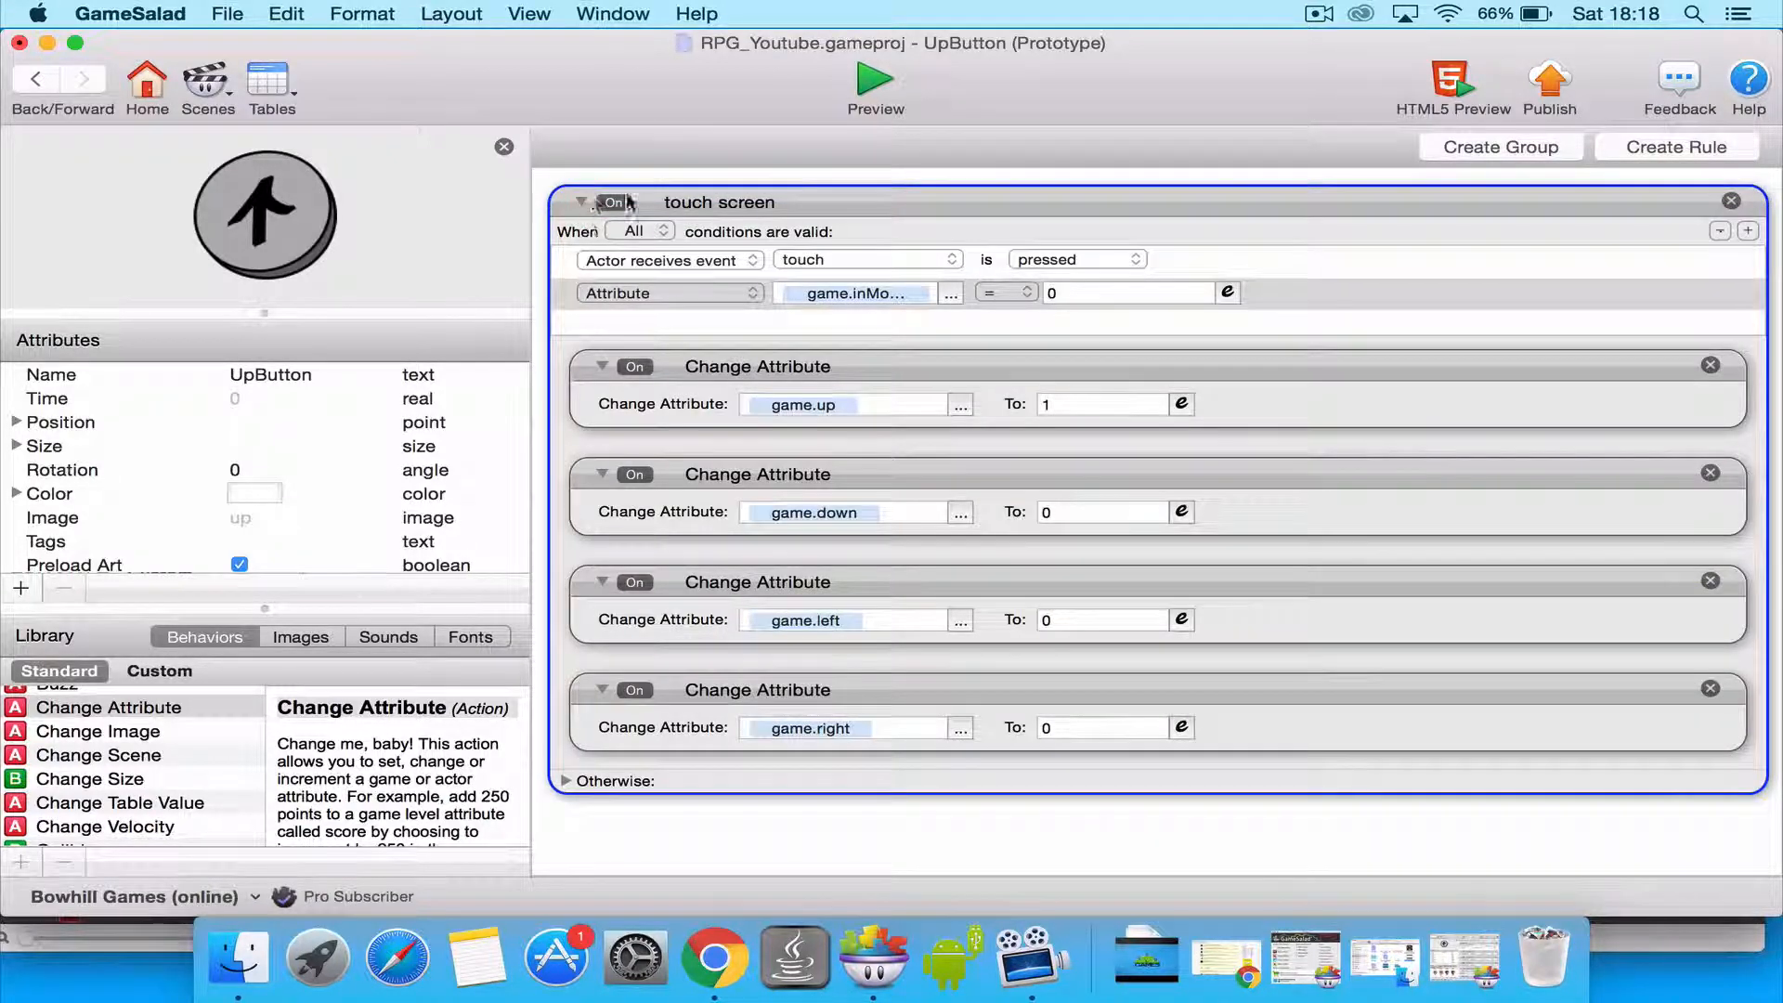
left_click(580, 202)
key("super+c")
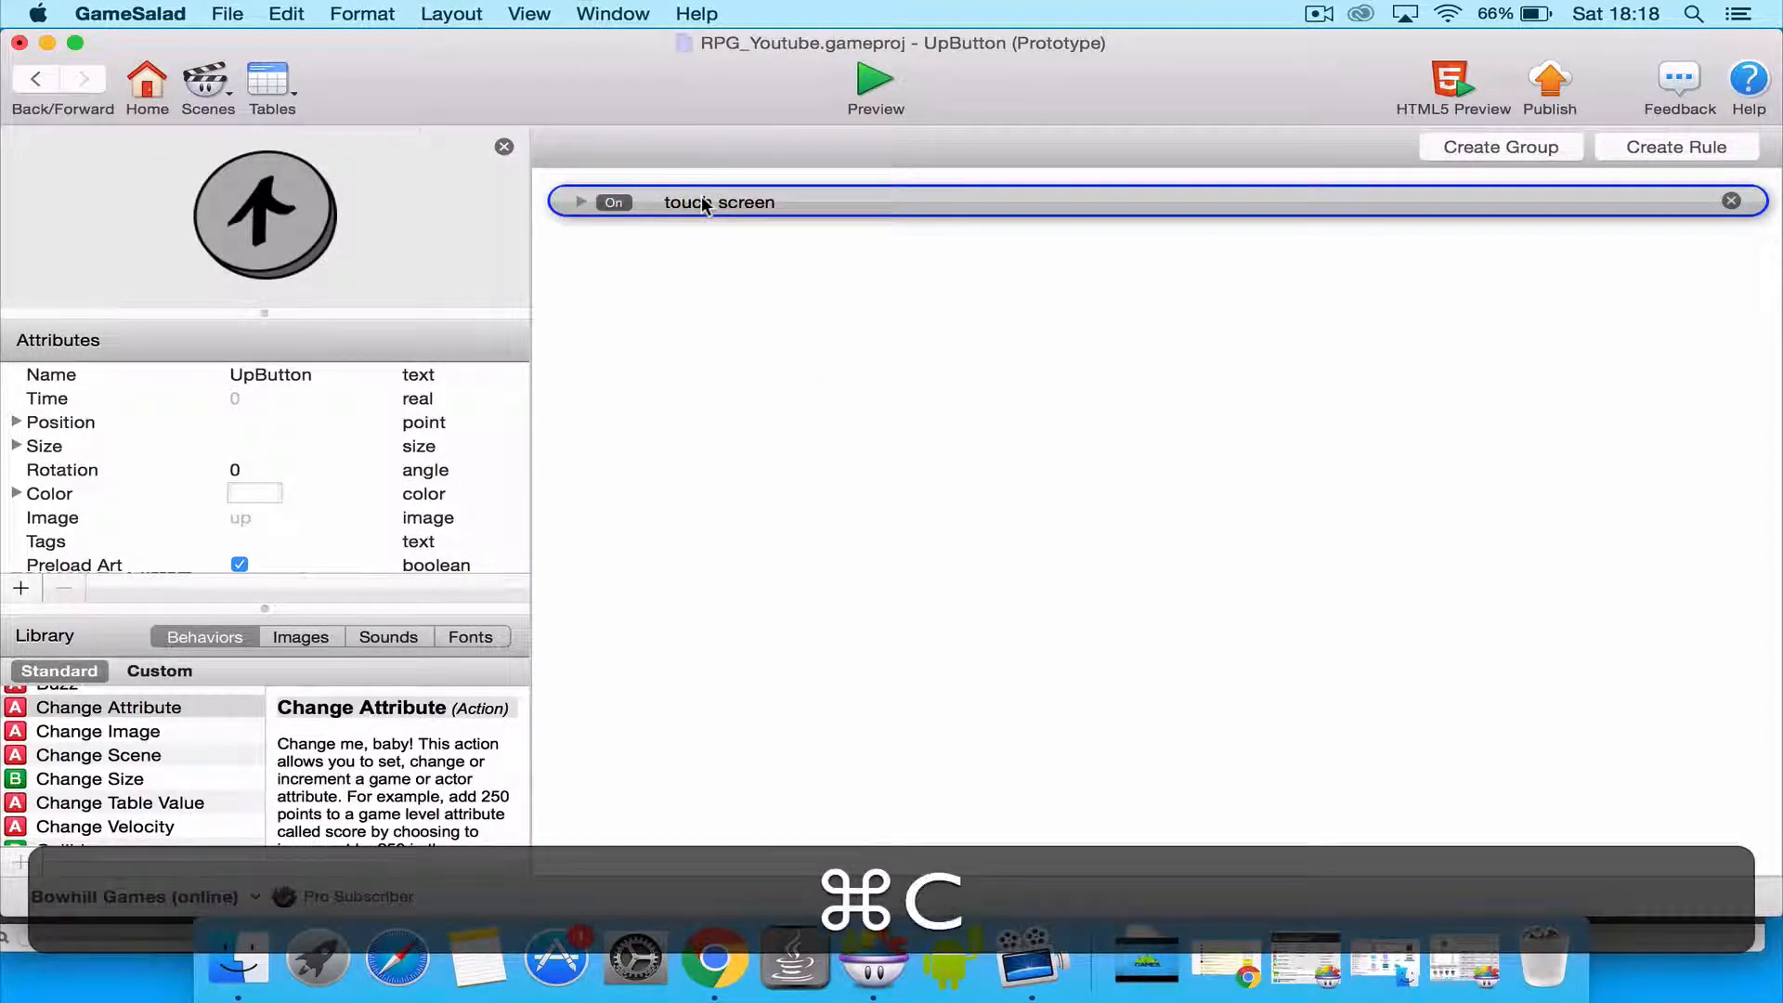
key("super+c")
left_click(729, 255)
left_click(748, 215)
key("super+c")
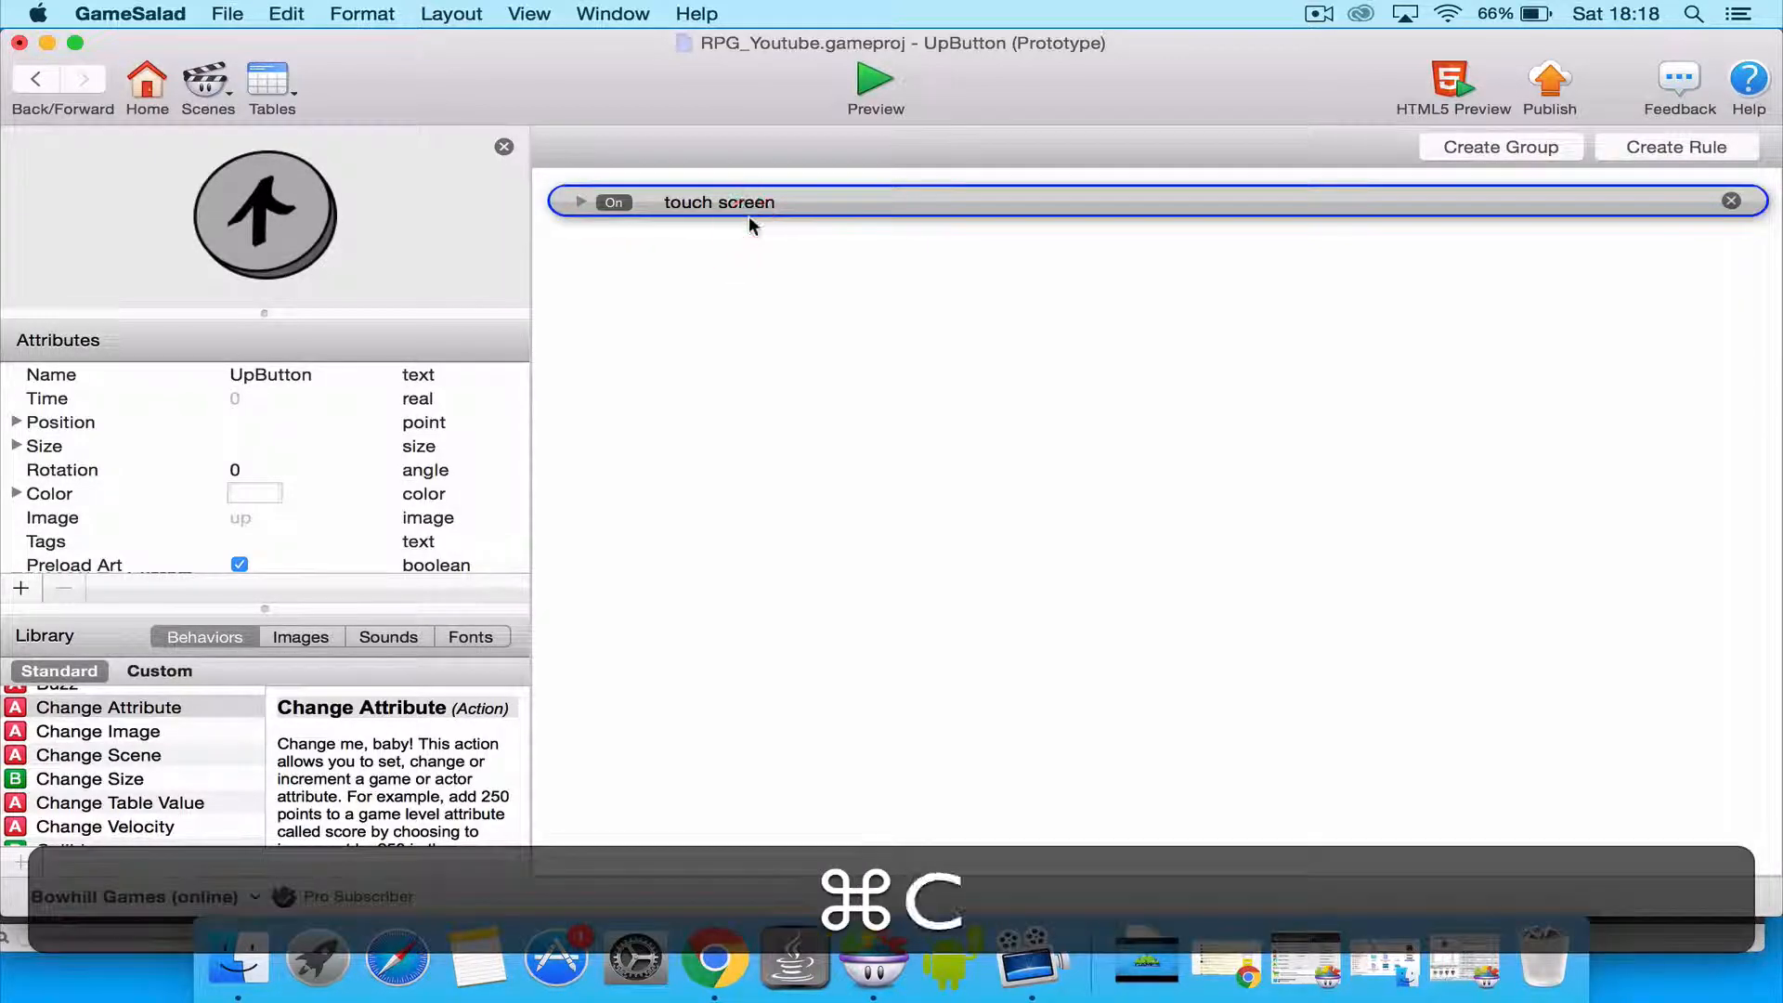
key("super+v")
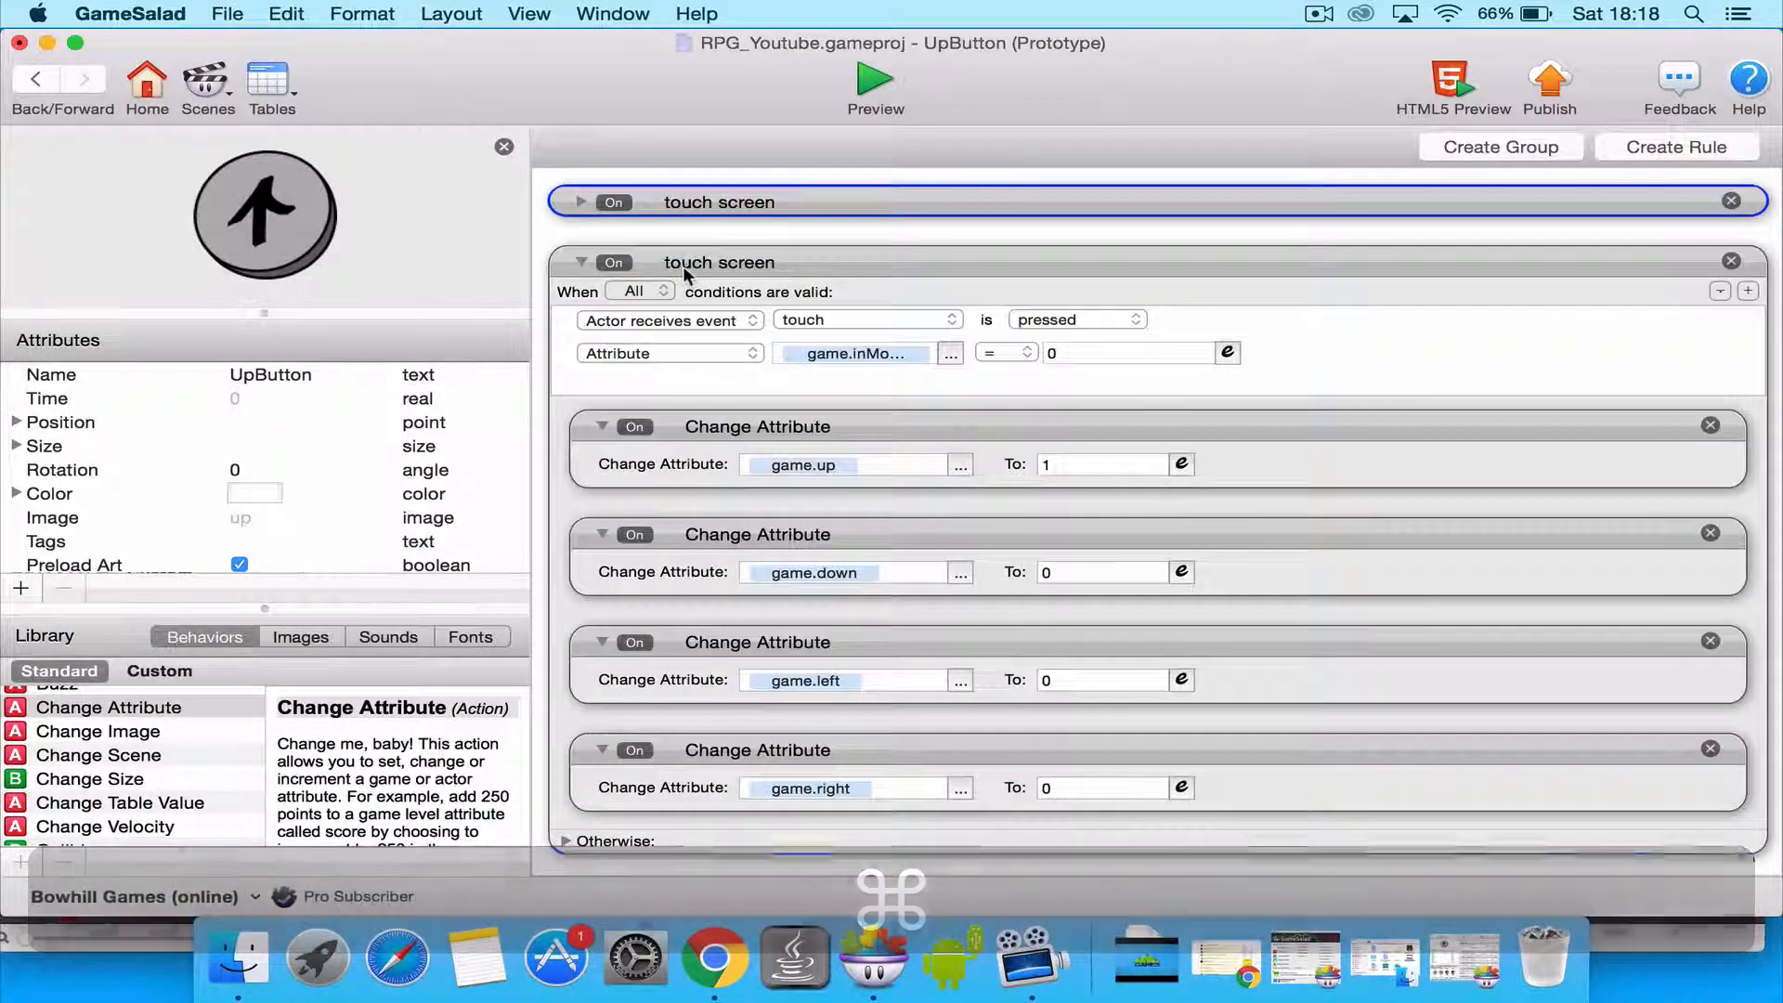
Rename the duplicated rule as "Keyboard screen".
left_click(683, 266)
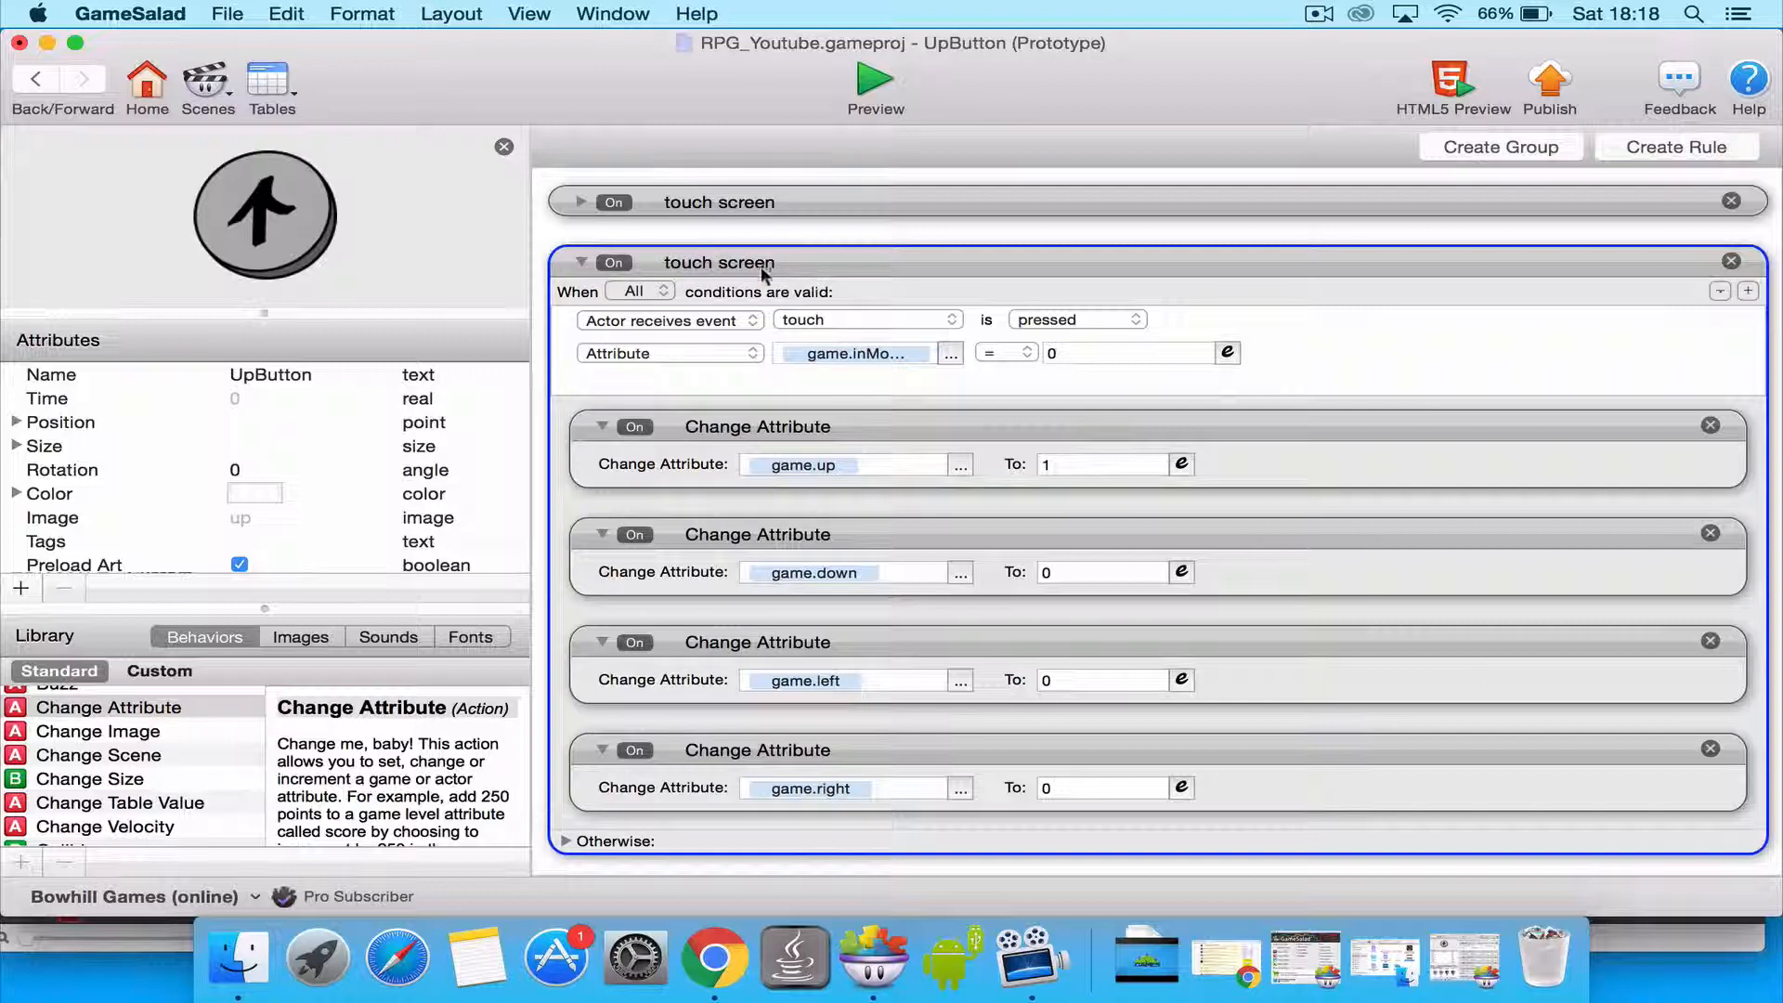
double_click(701, 263)
type("eyboard")
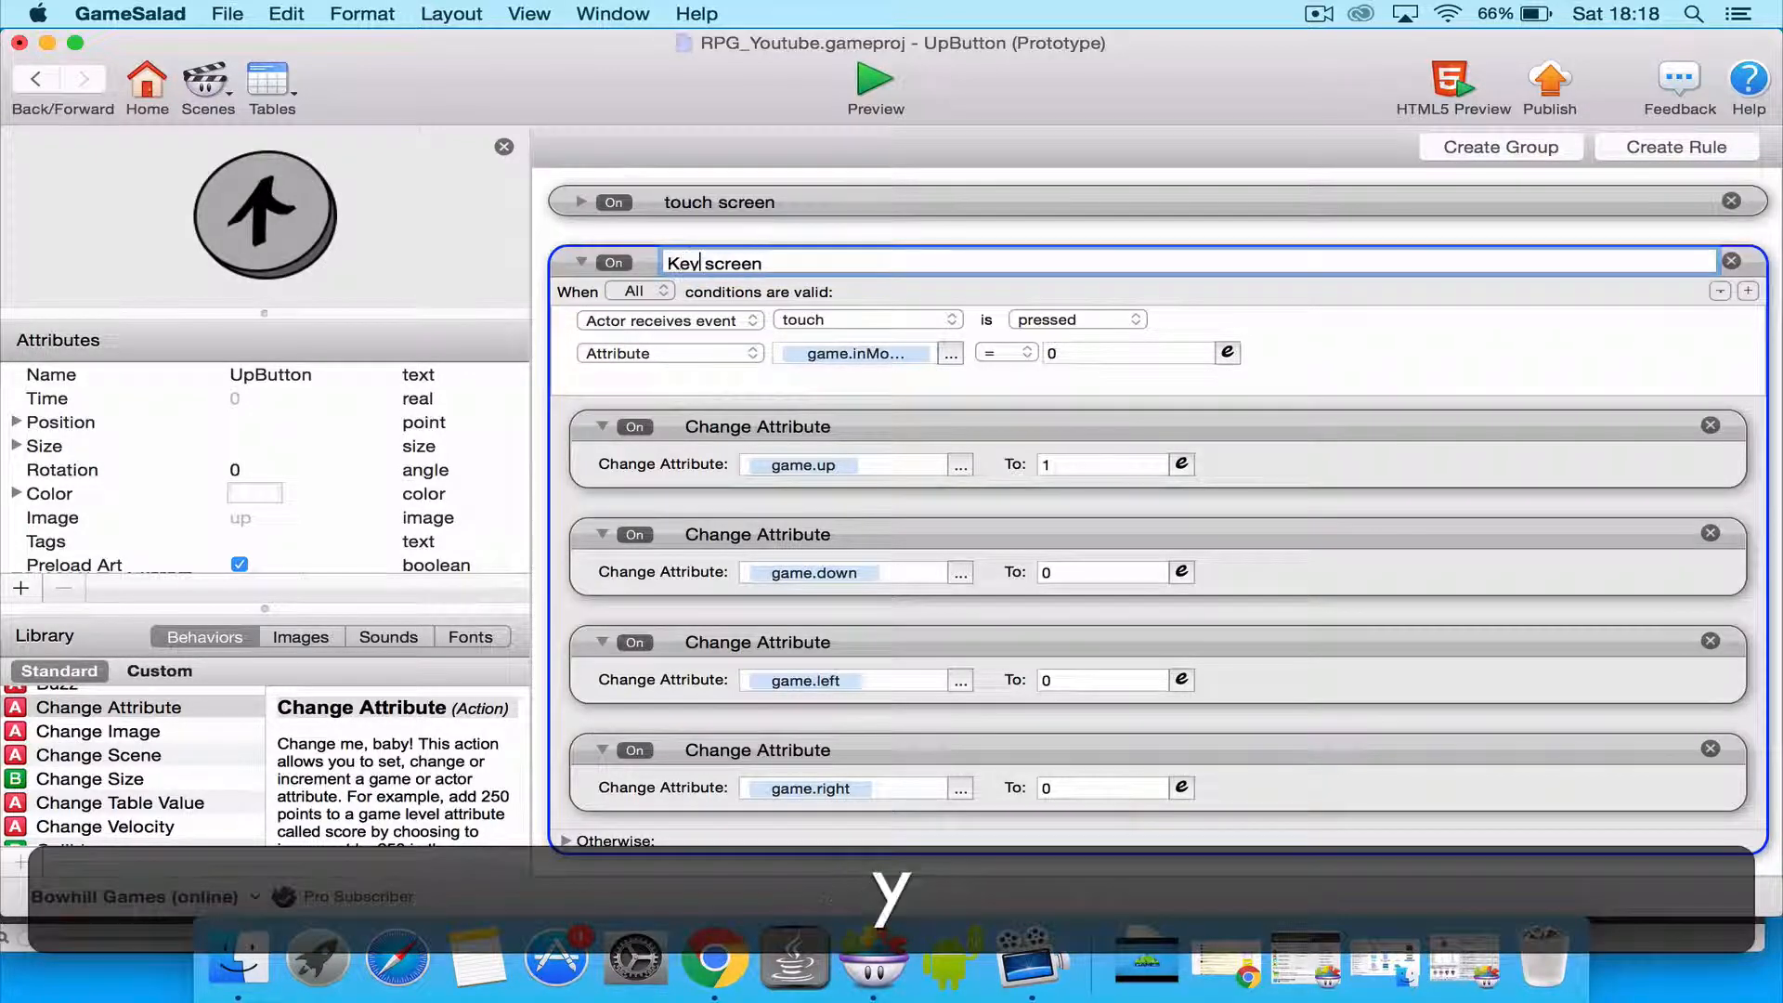
key("Return")
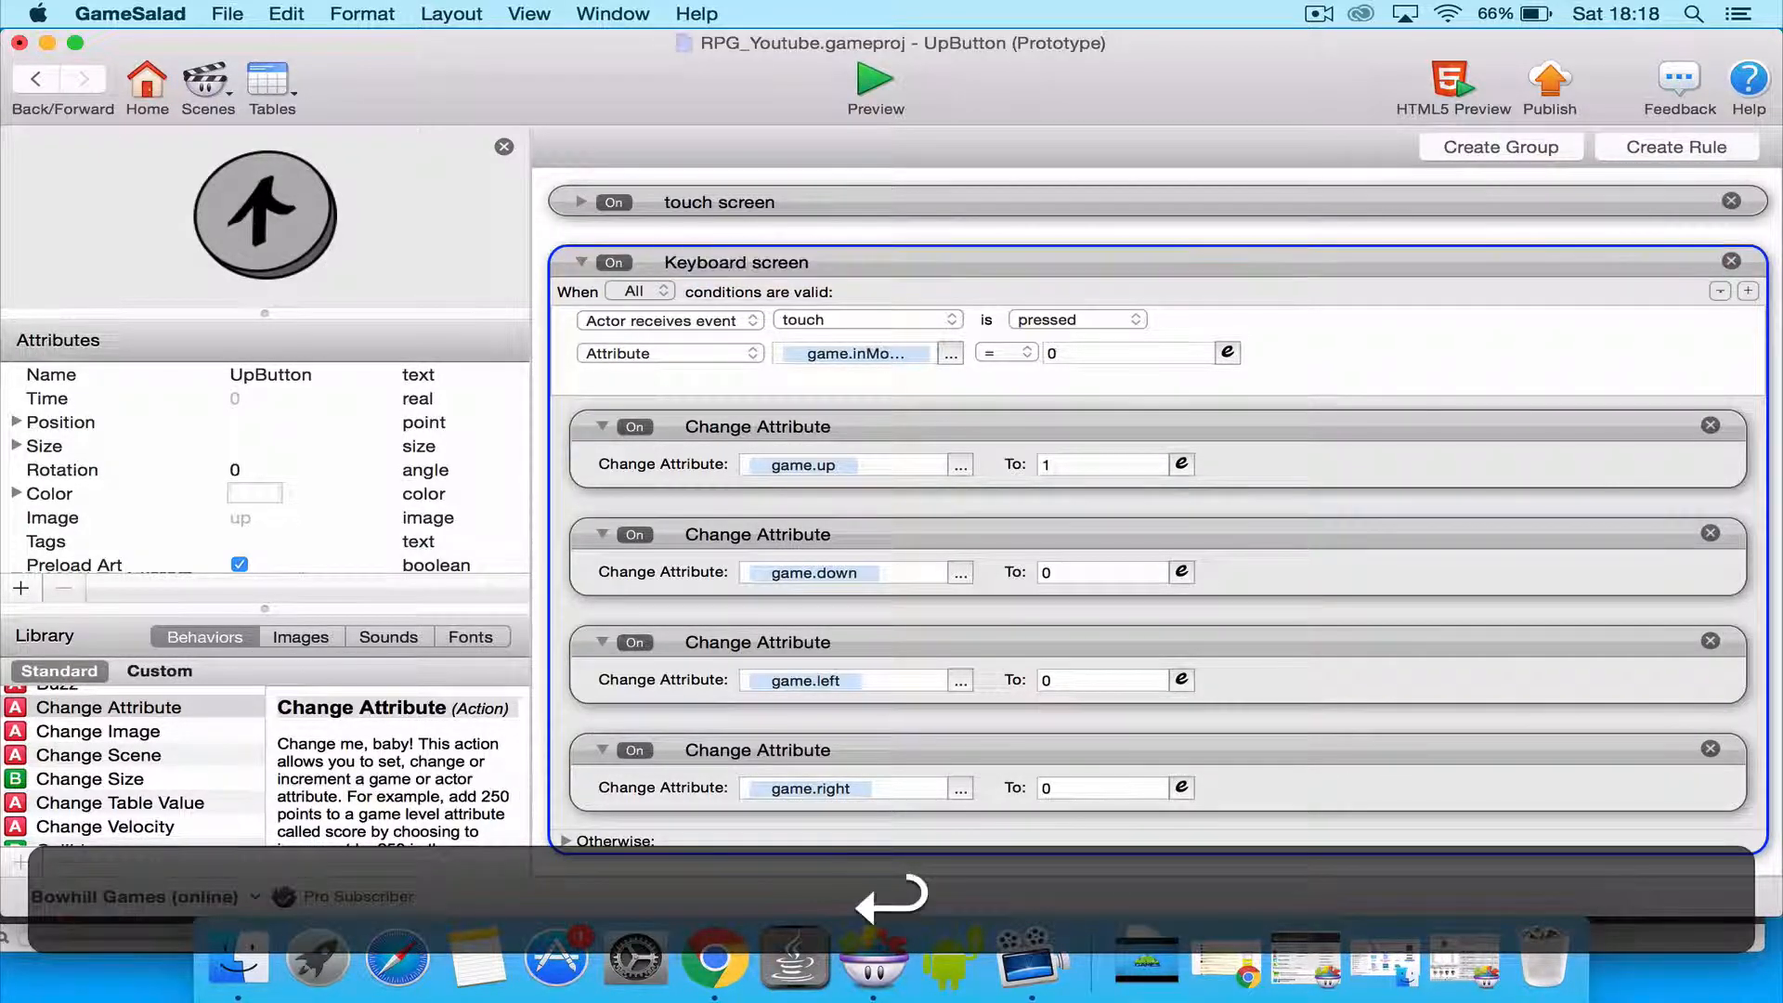
Change the touch condition of the "Keyboard screen" rule to a key event for the up arrow being down.
left_click(744, 321)
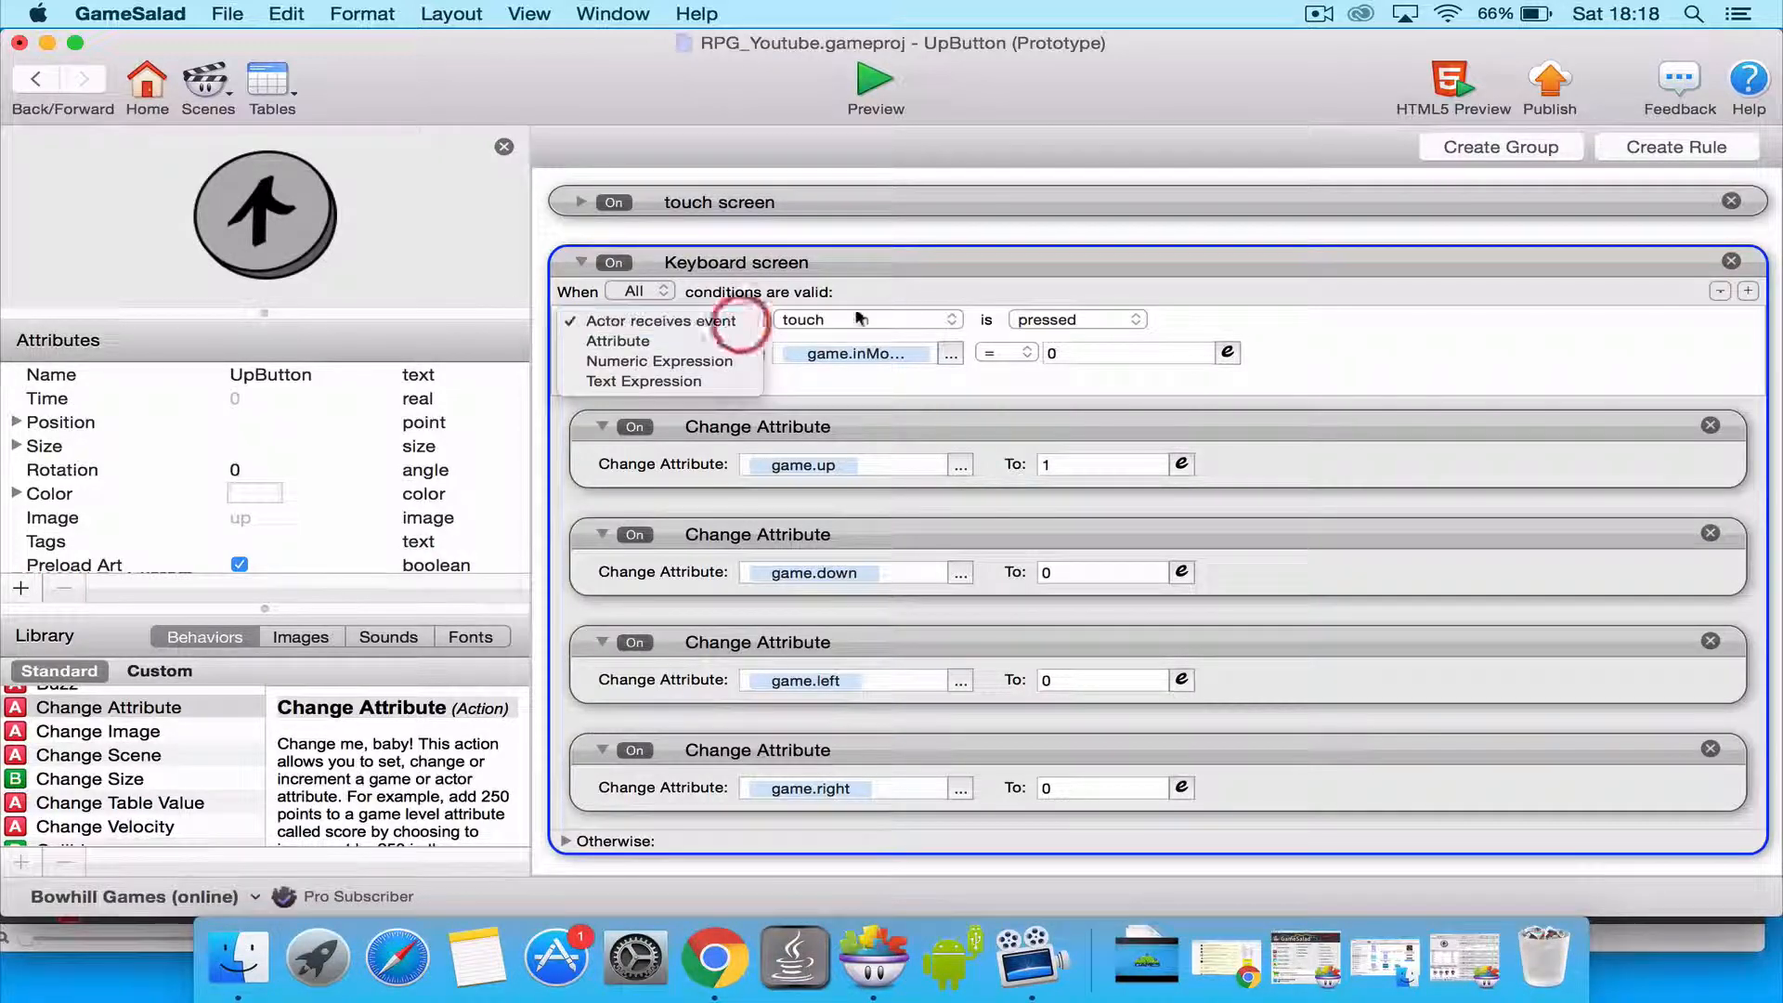
left_click(905, 318)
left_click(755, 320)
left_click(903, 320)
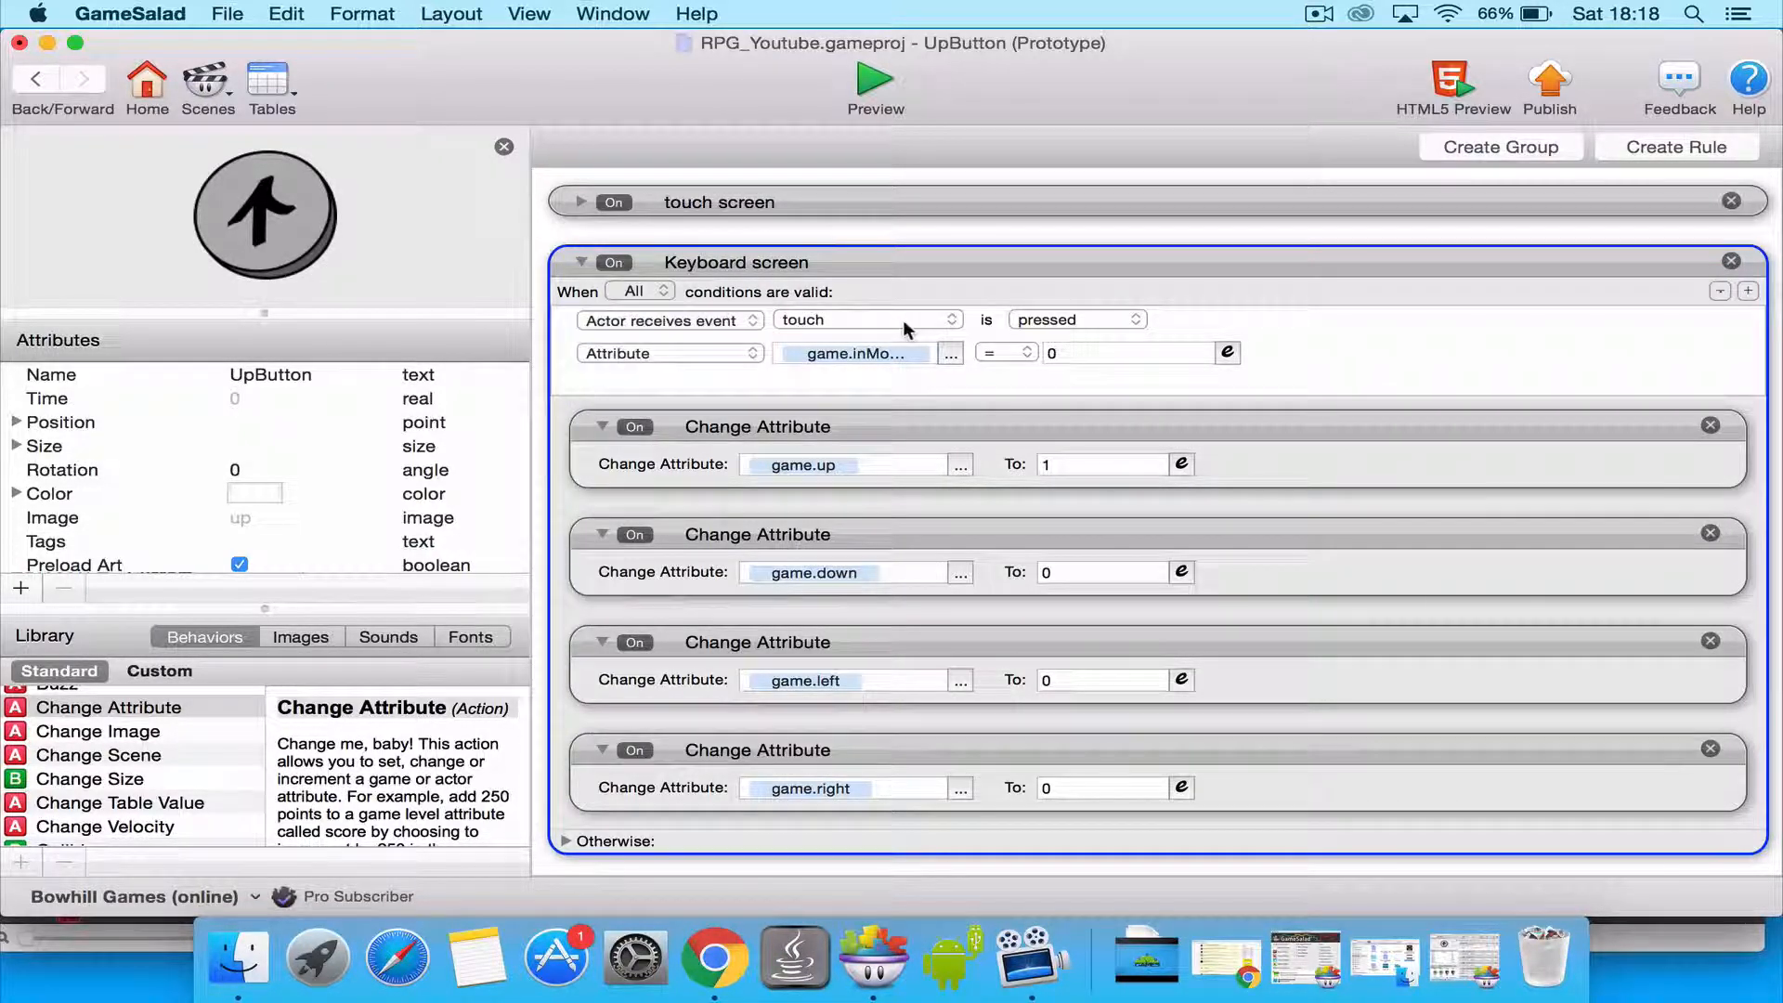
left_click(903, 320)
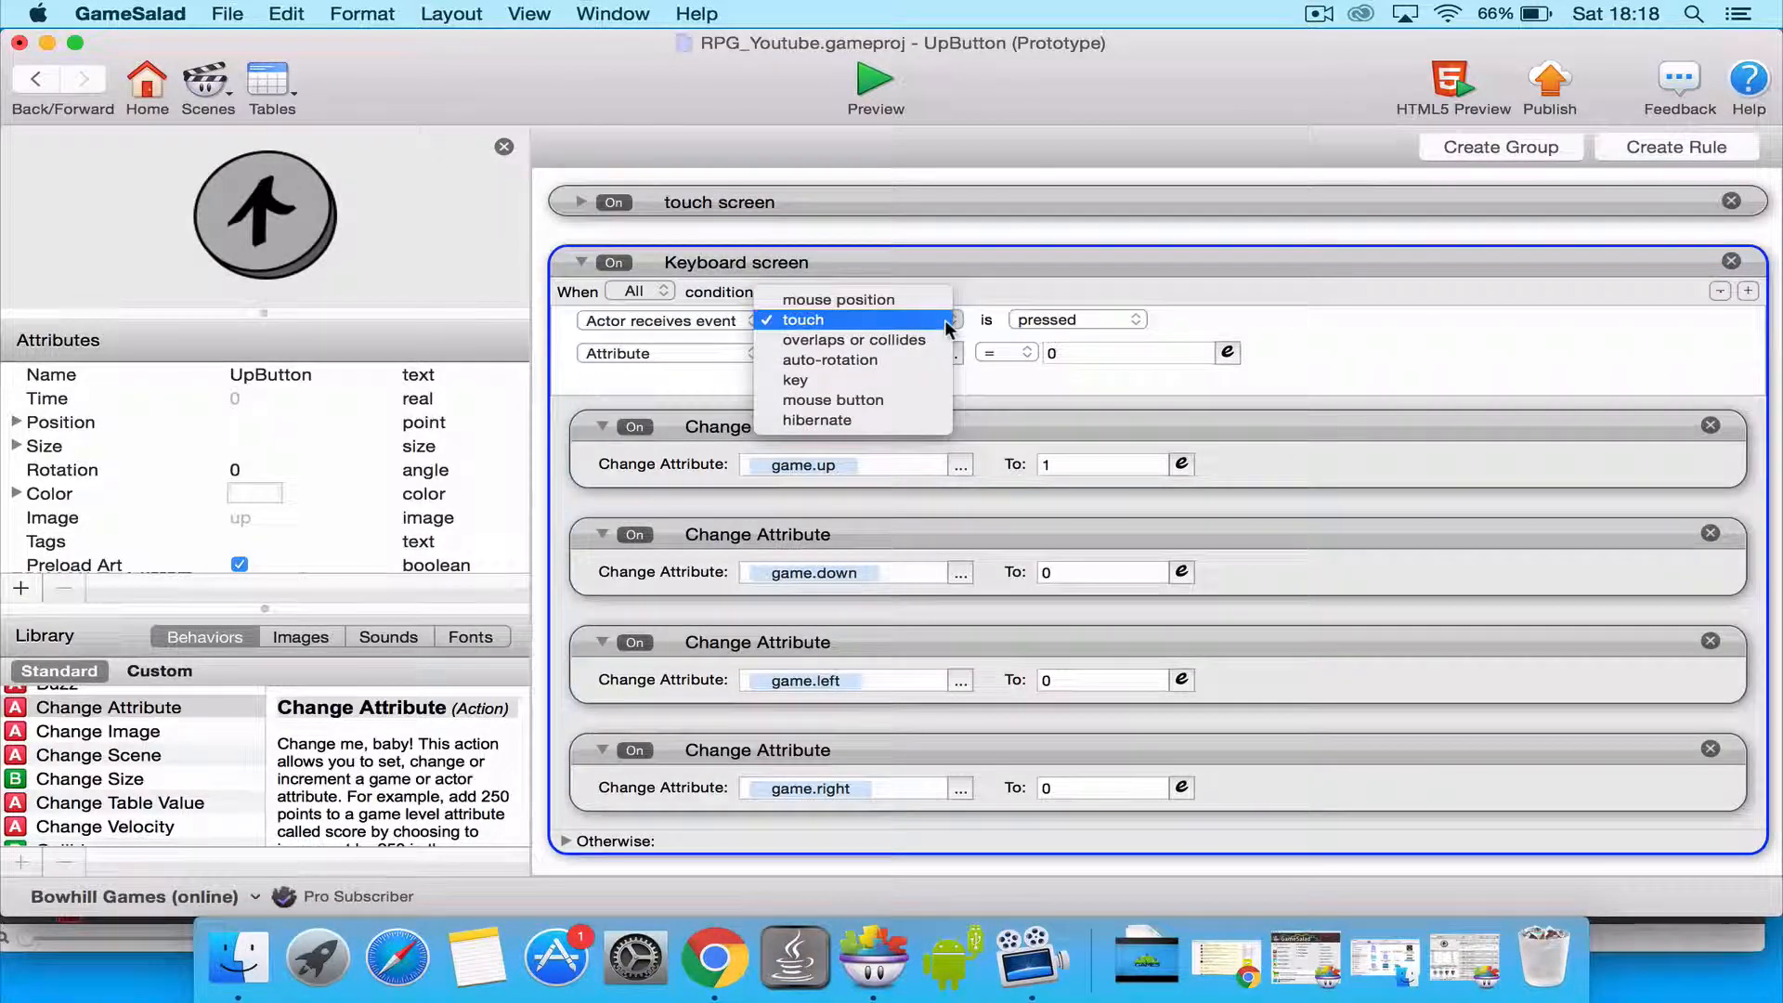
left_click(878, 380)
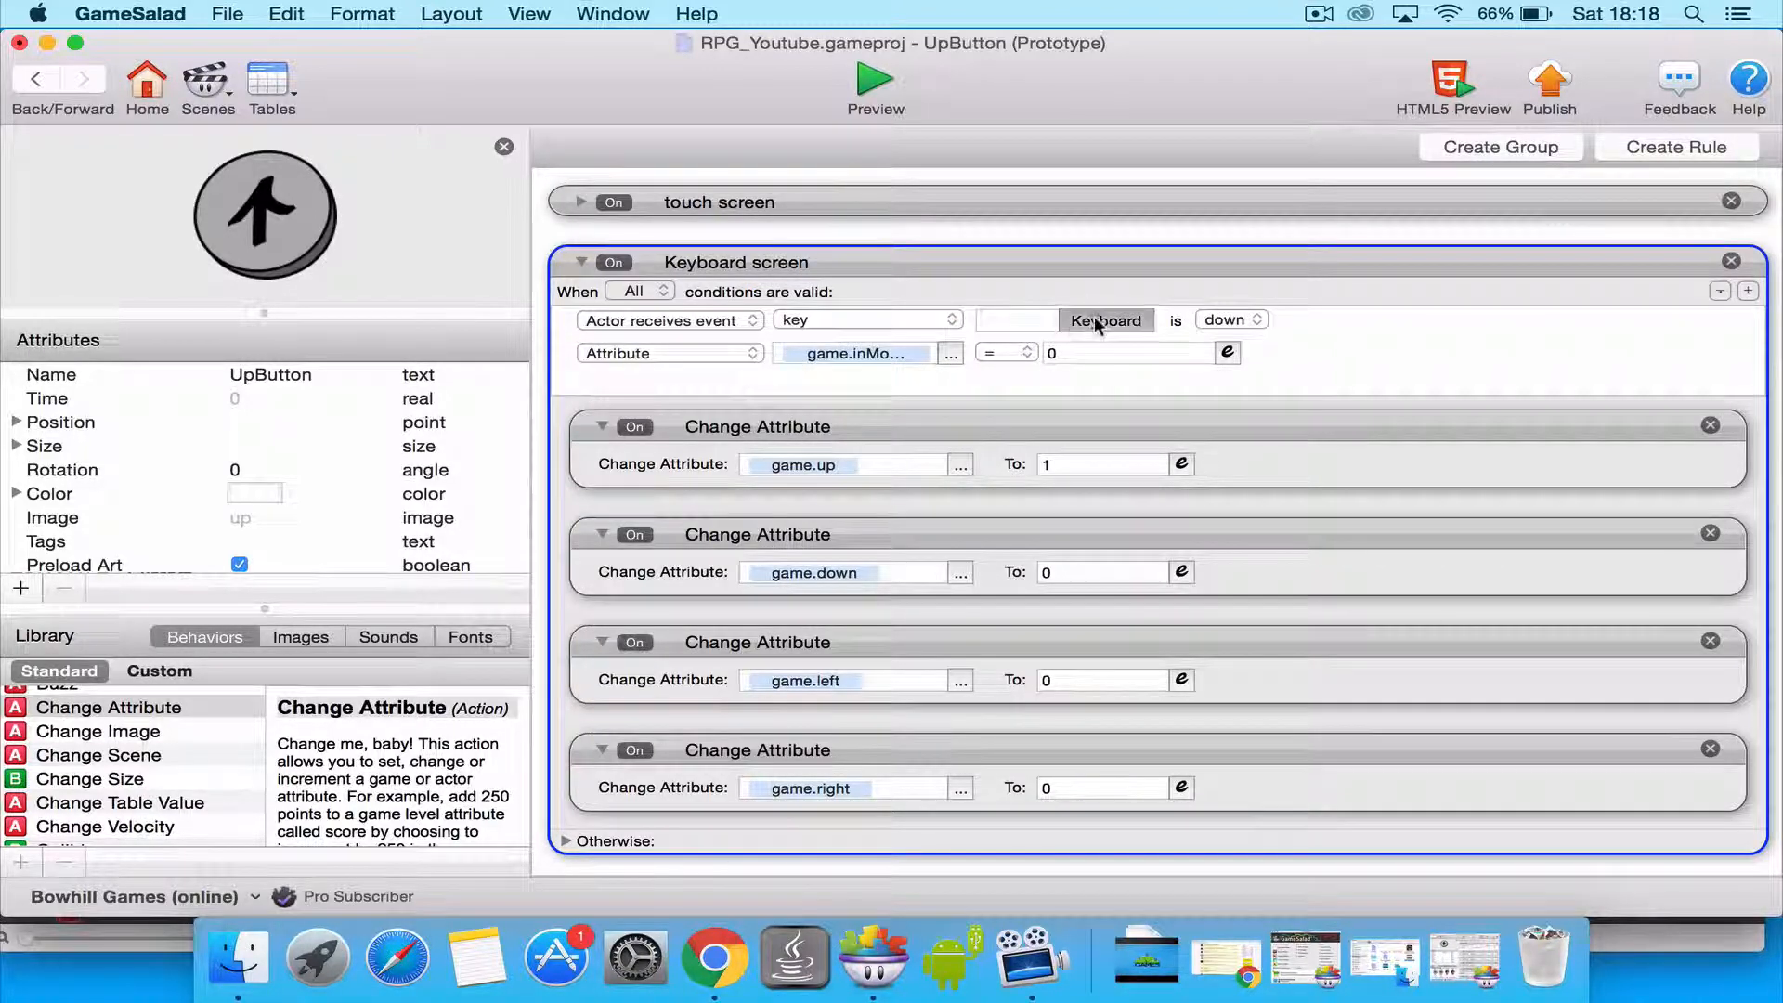
left_click(1095, 319)
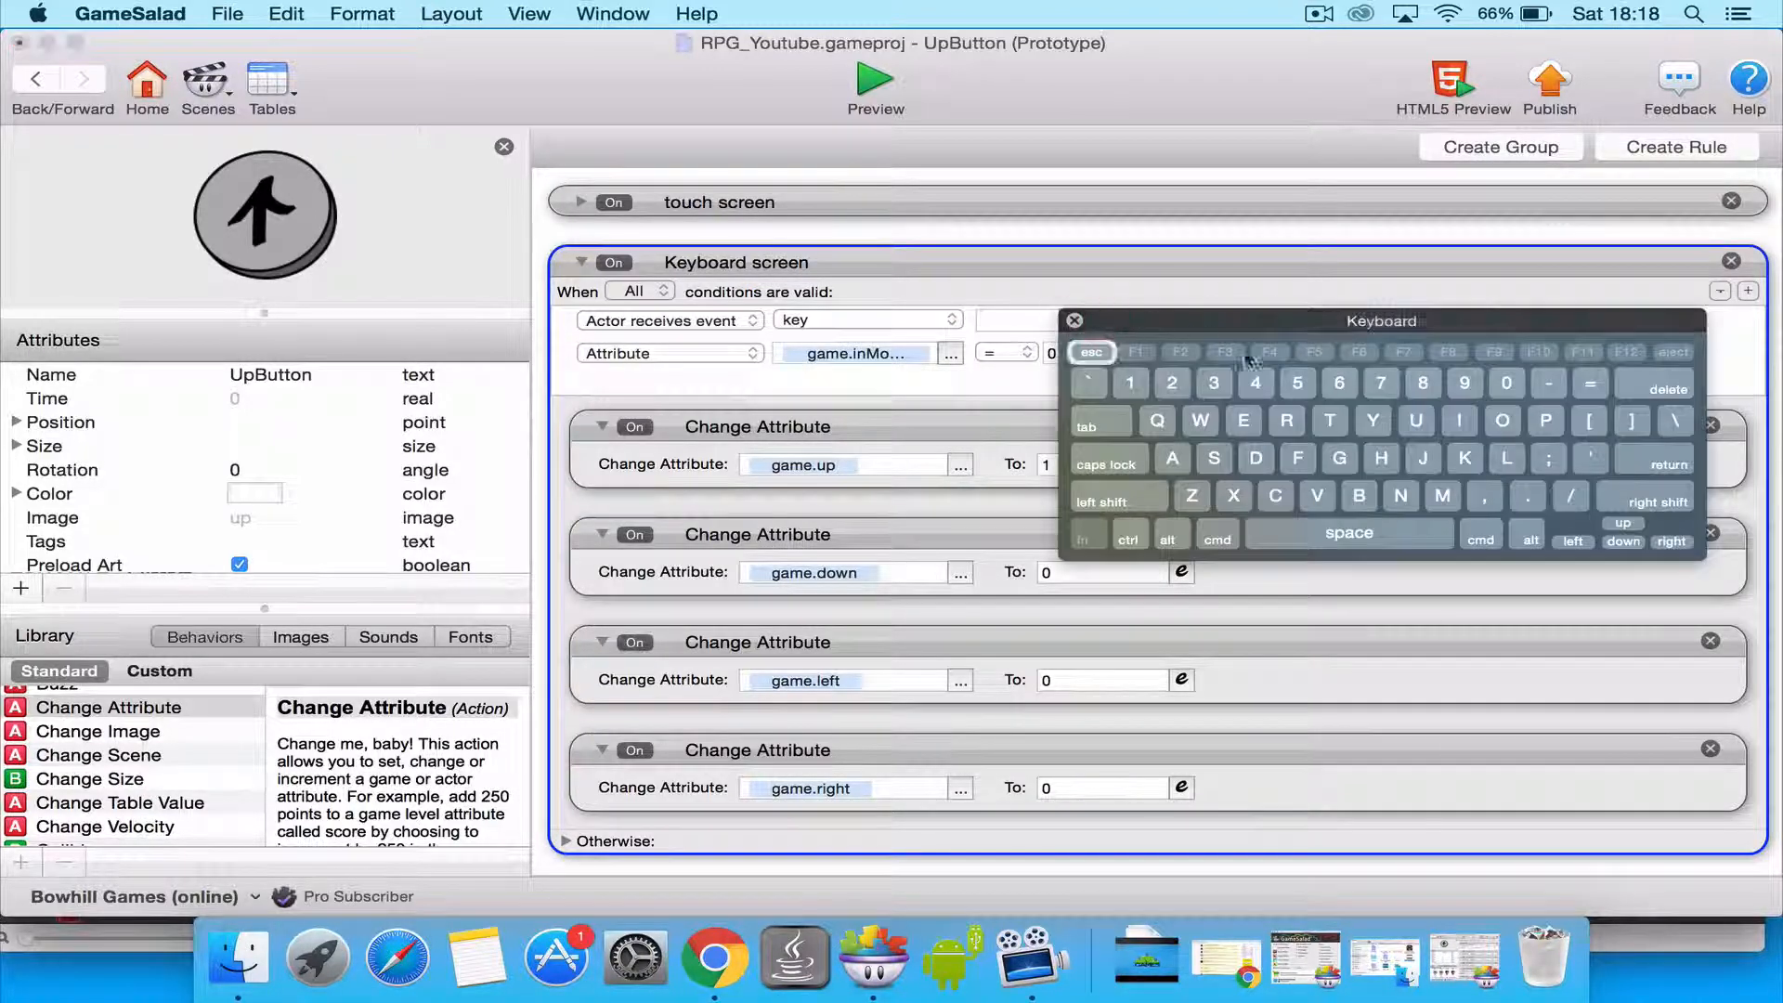
left_click(1631, 522)
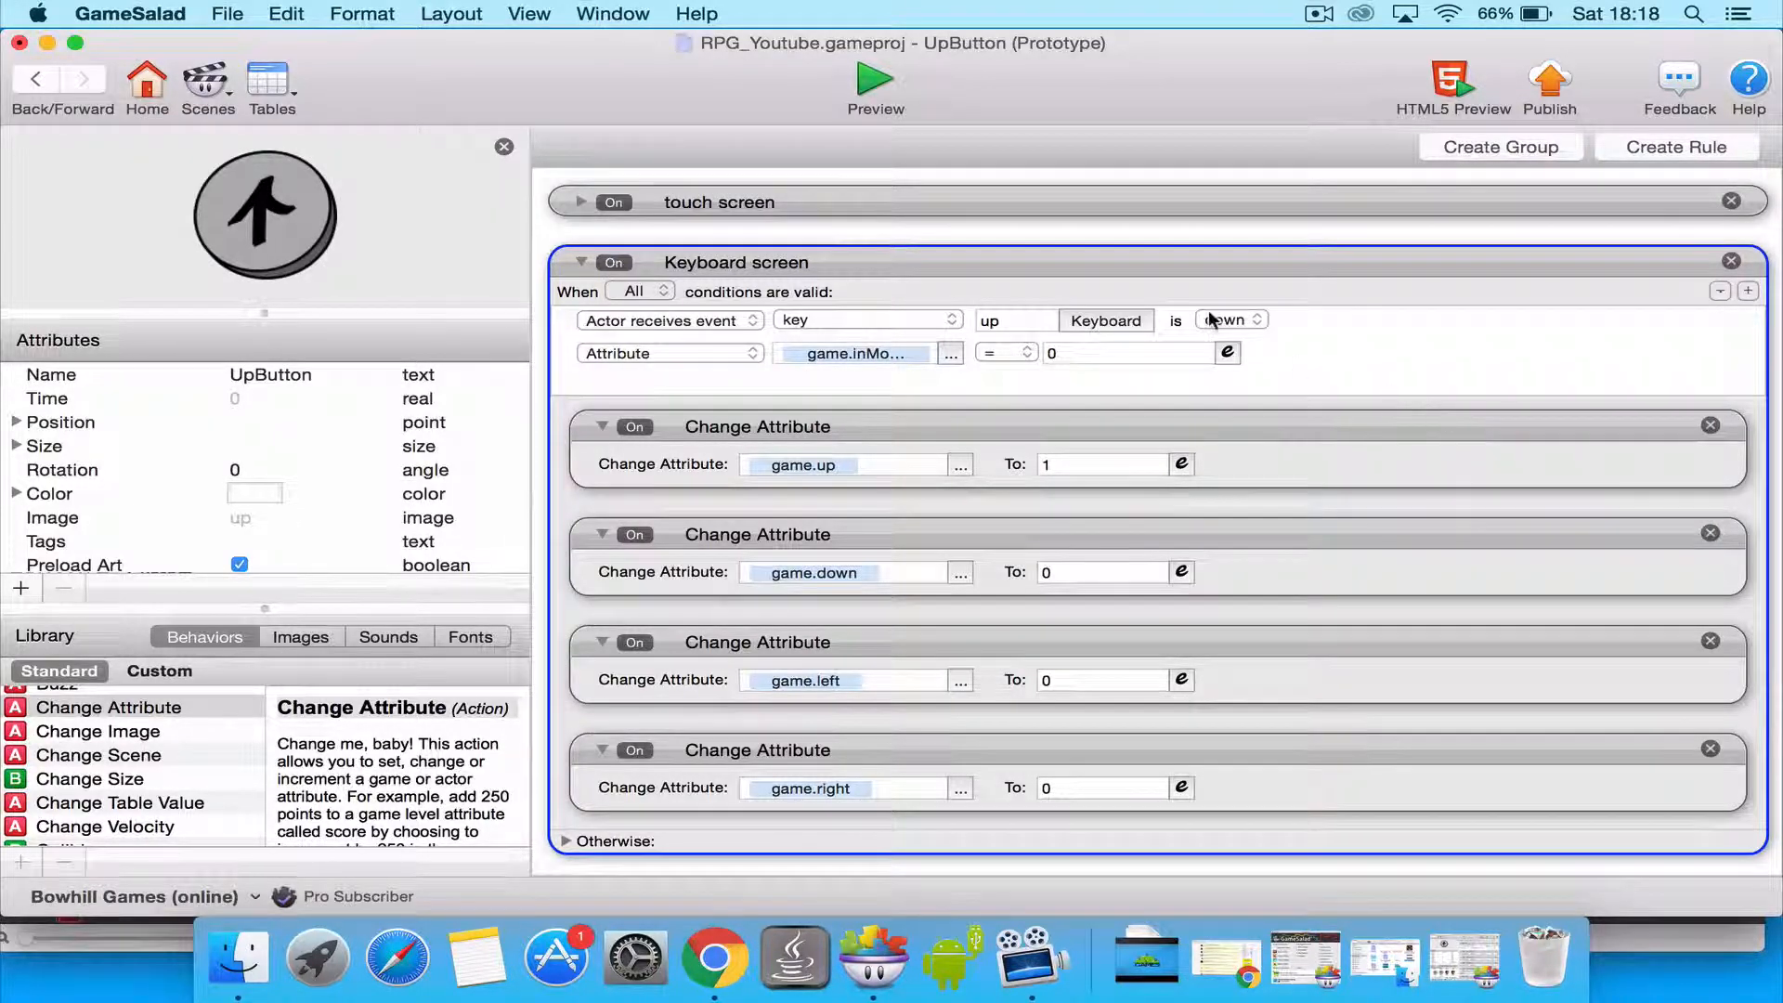
left_click(579, 202)
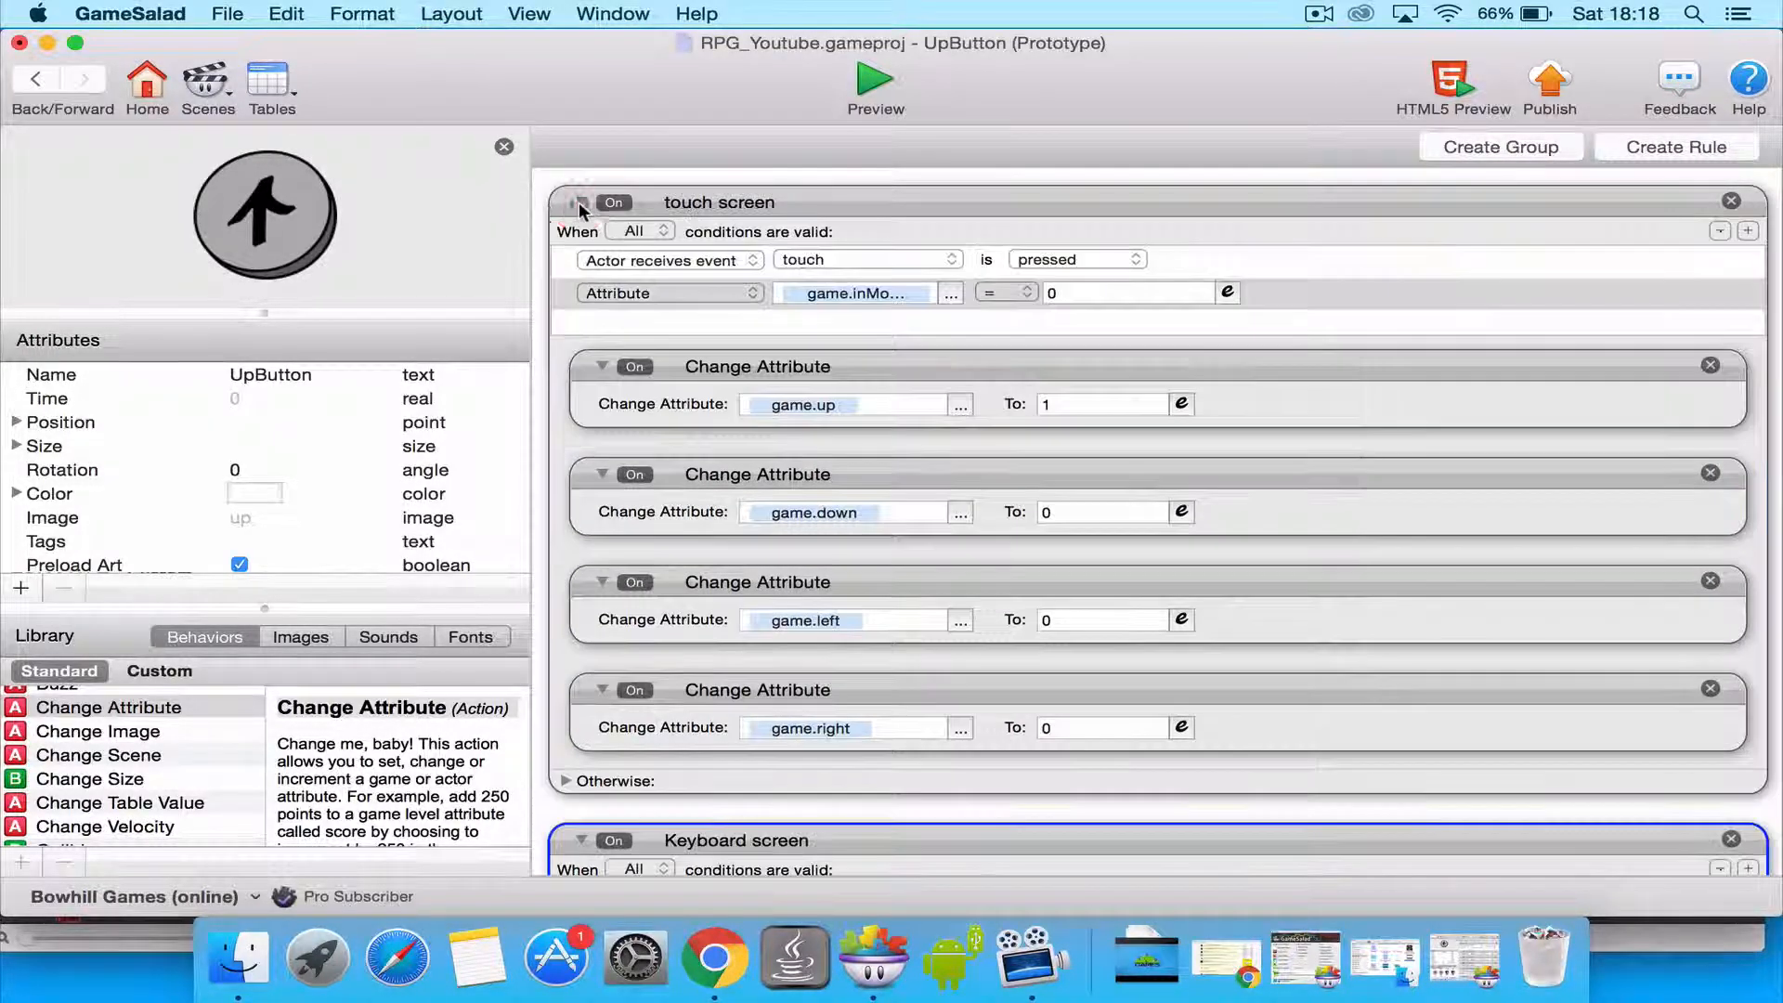
left_click(580, 202)
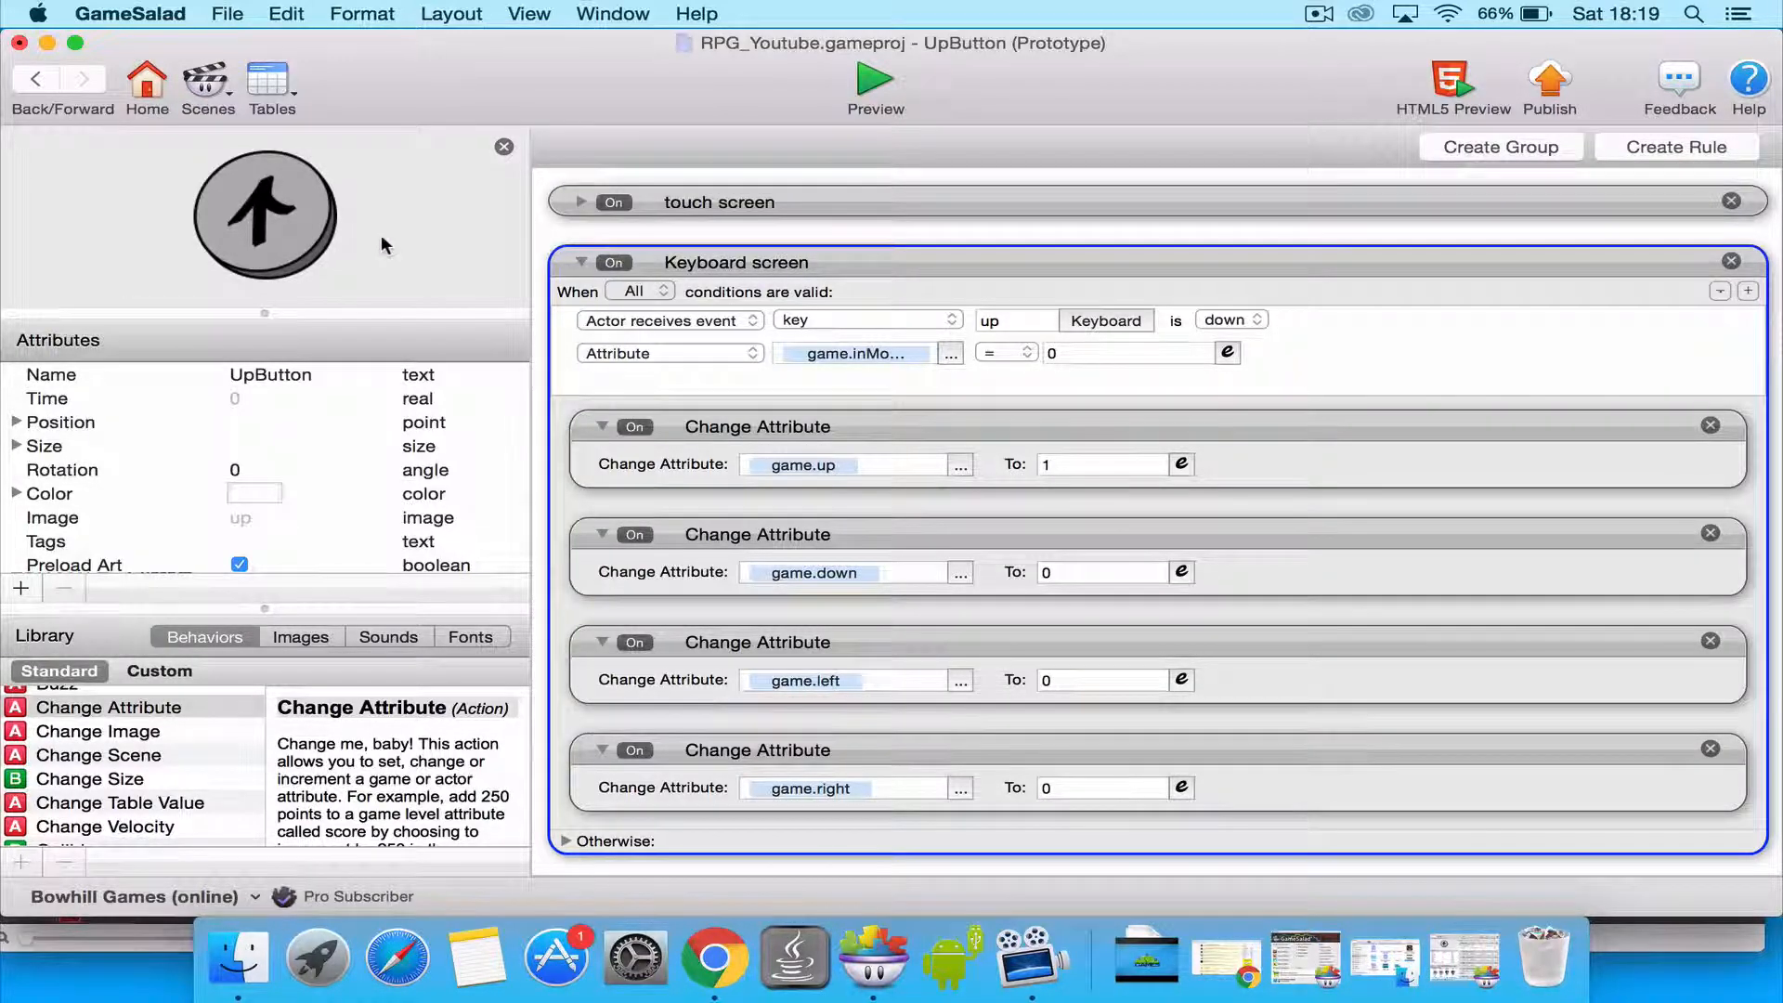
Return to the Initial Scene and set the game attribute playerSpeed to 200.
left_click(34, 80)
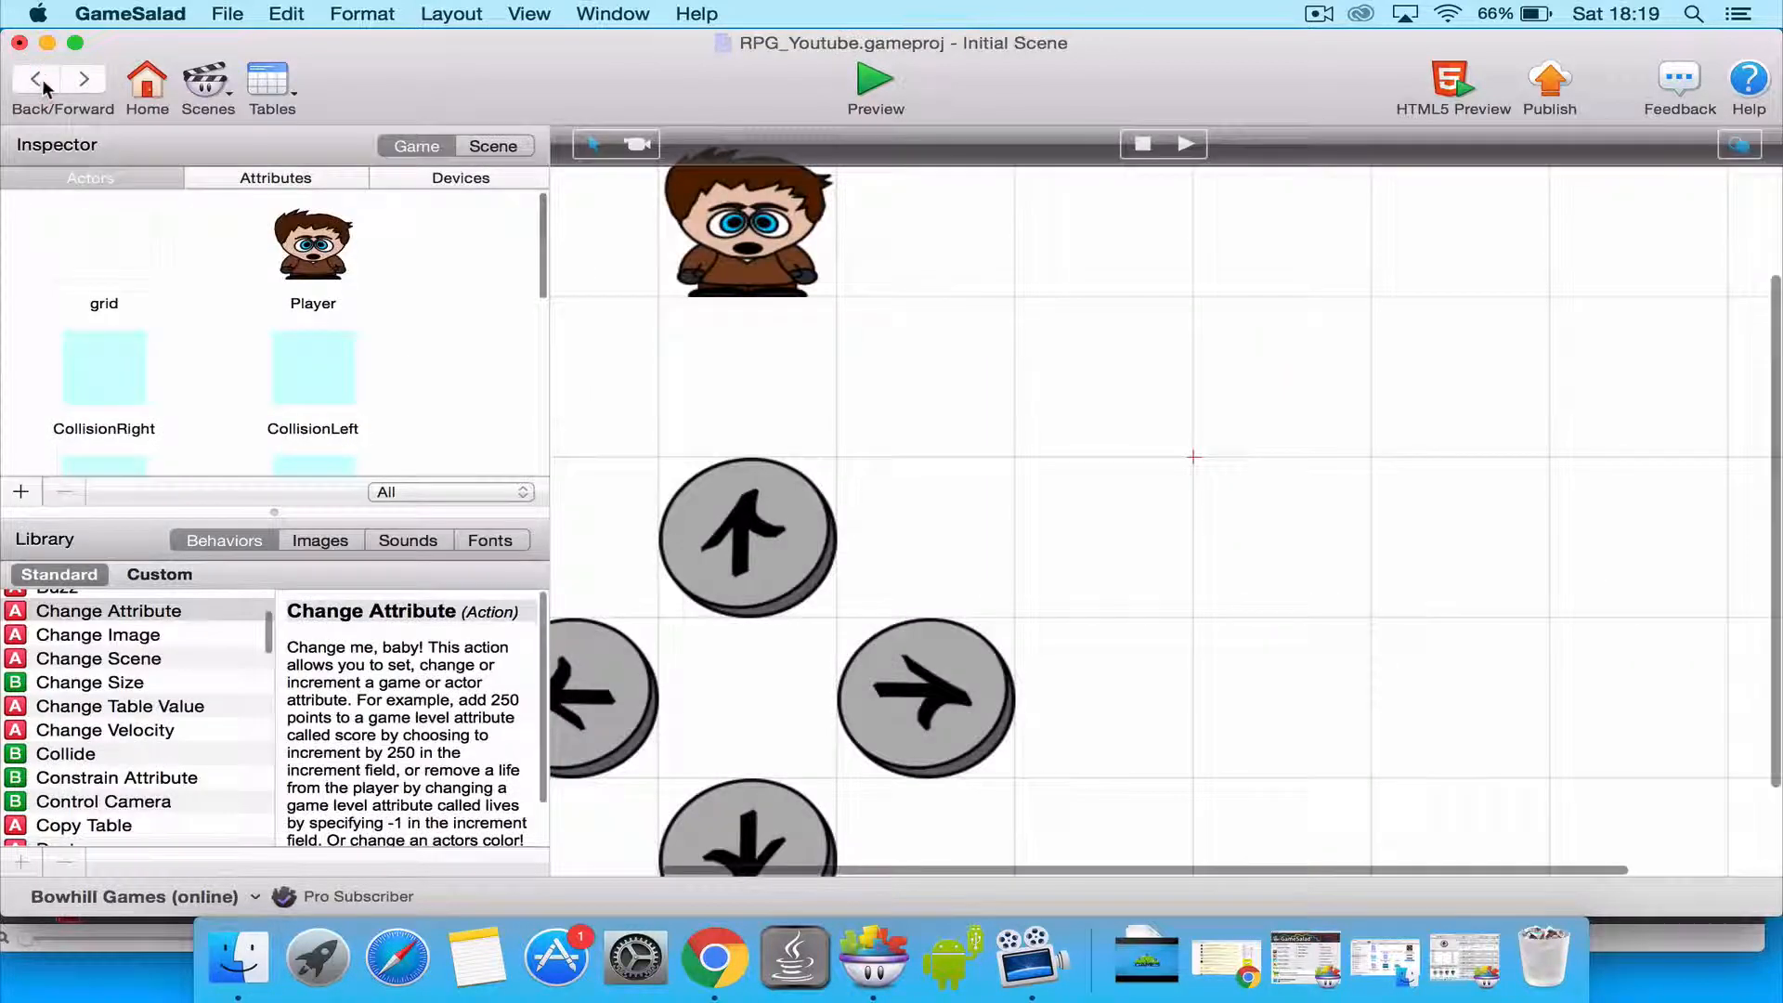
left_click(276, 177)
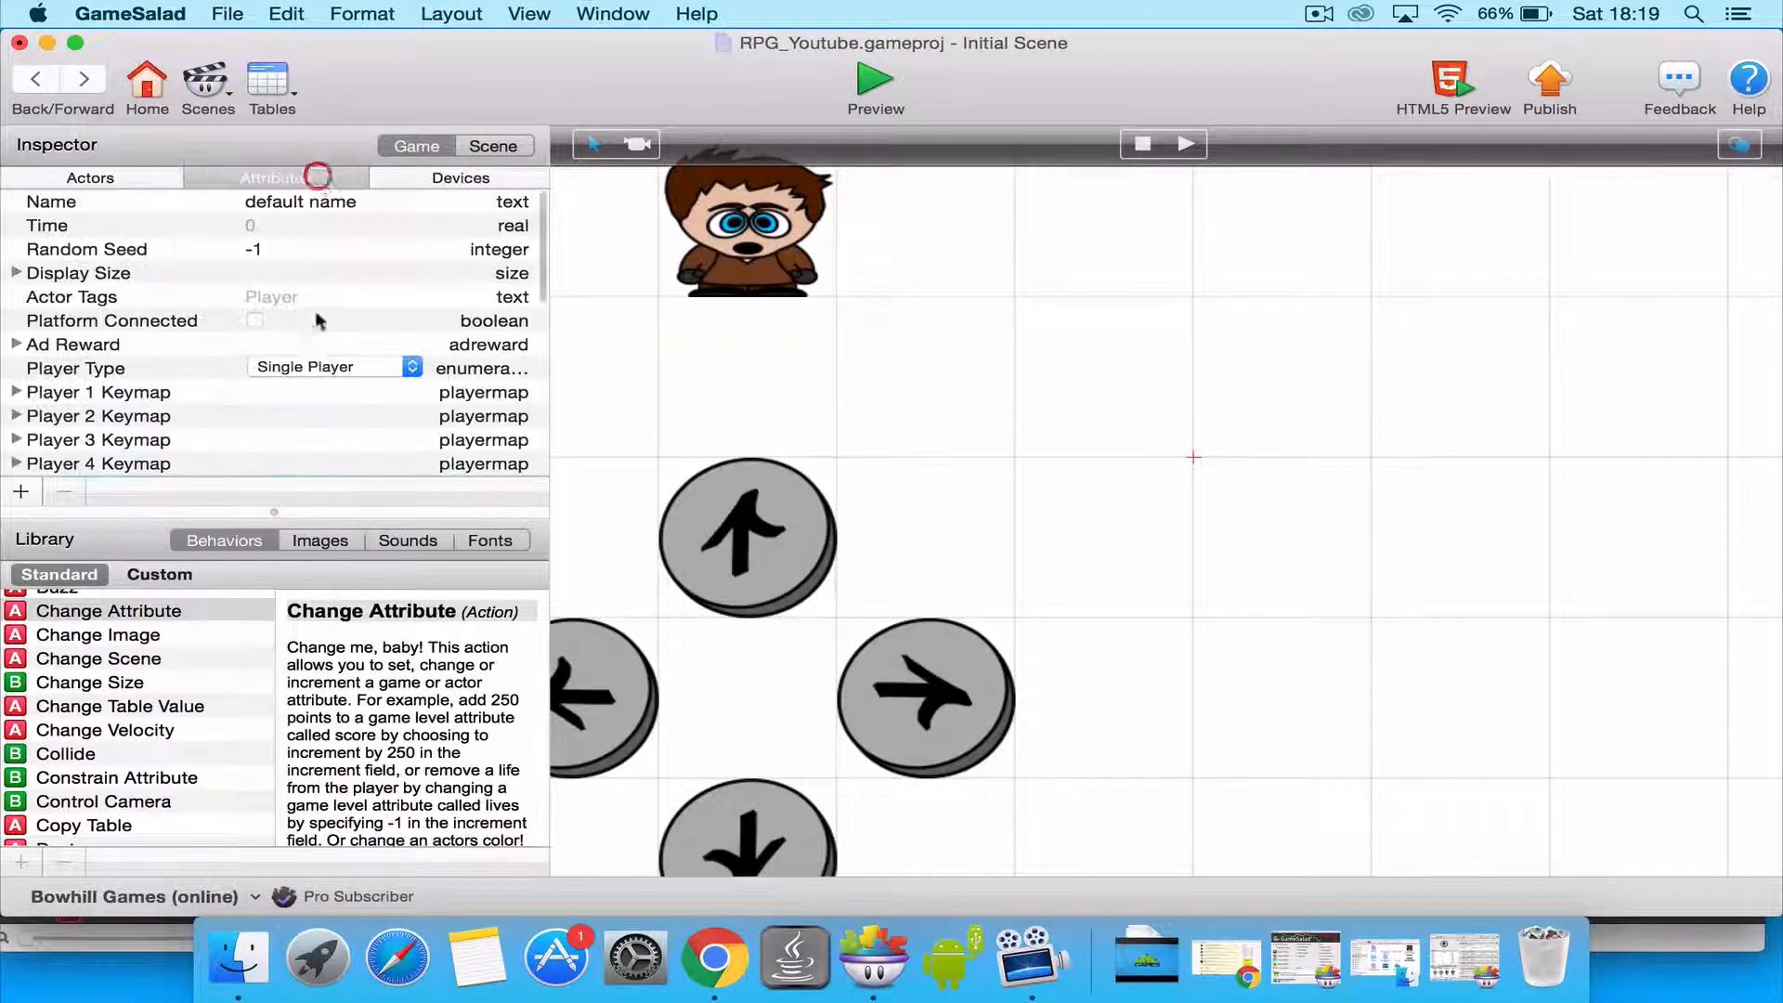
scroll(314, 370, "down", 5)
scroll(315, 374, "down", 3)
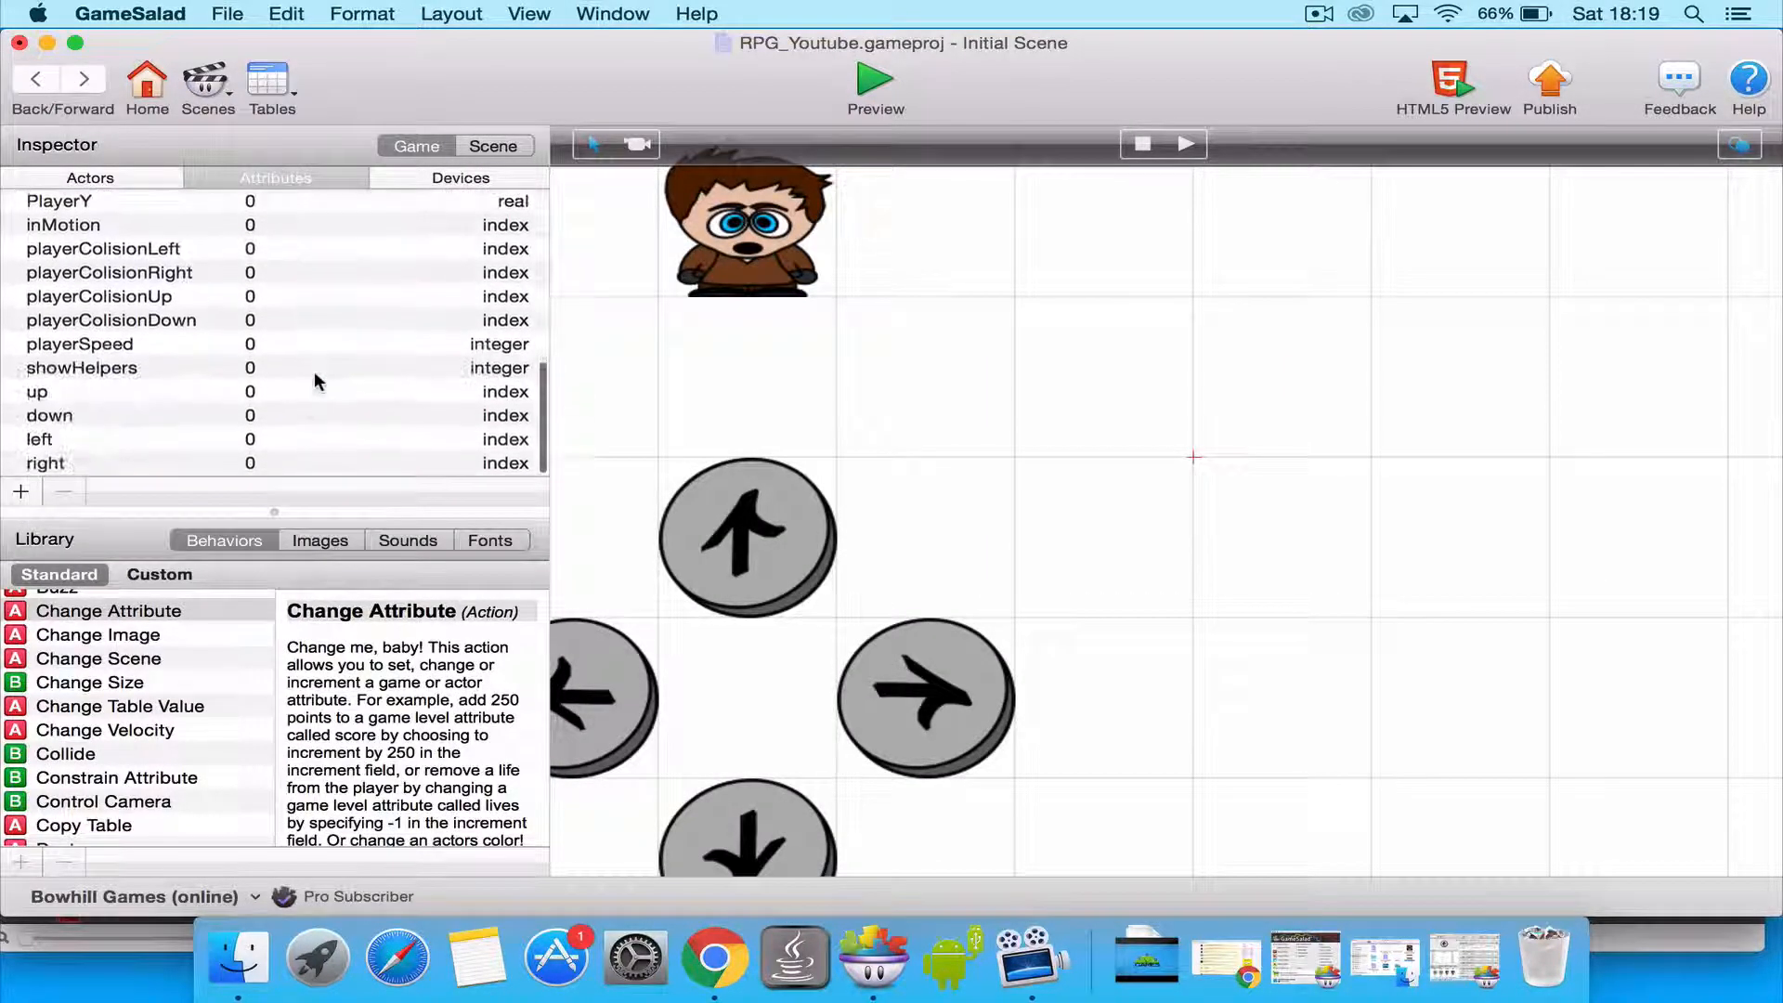
double_click(253, 347)
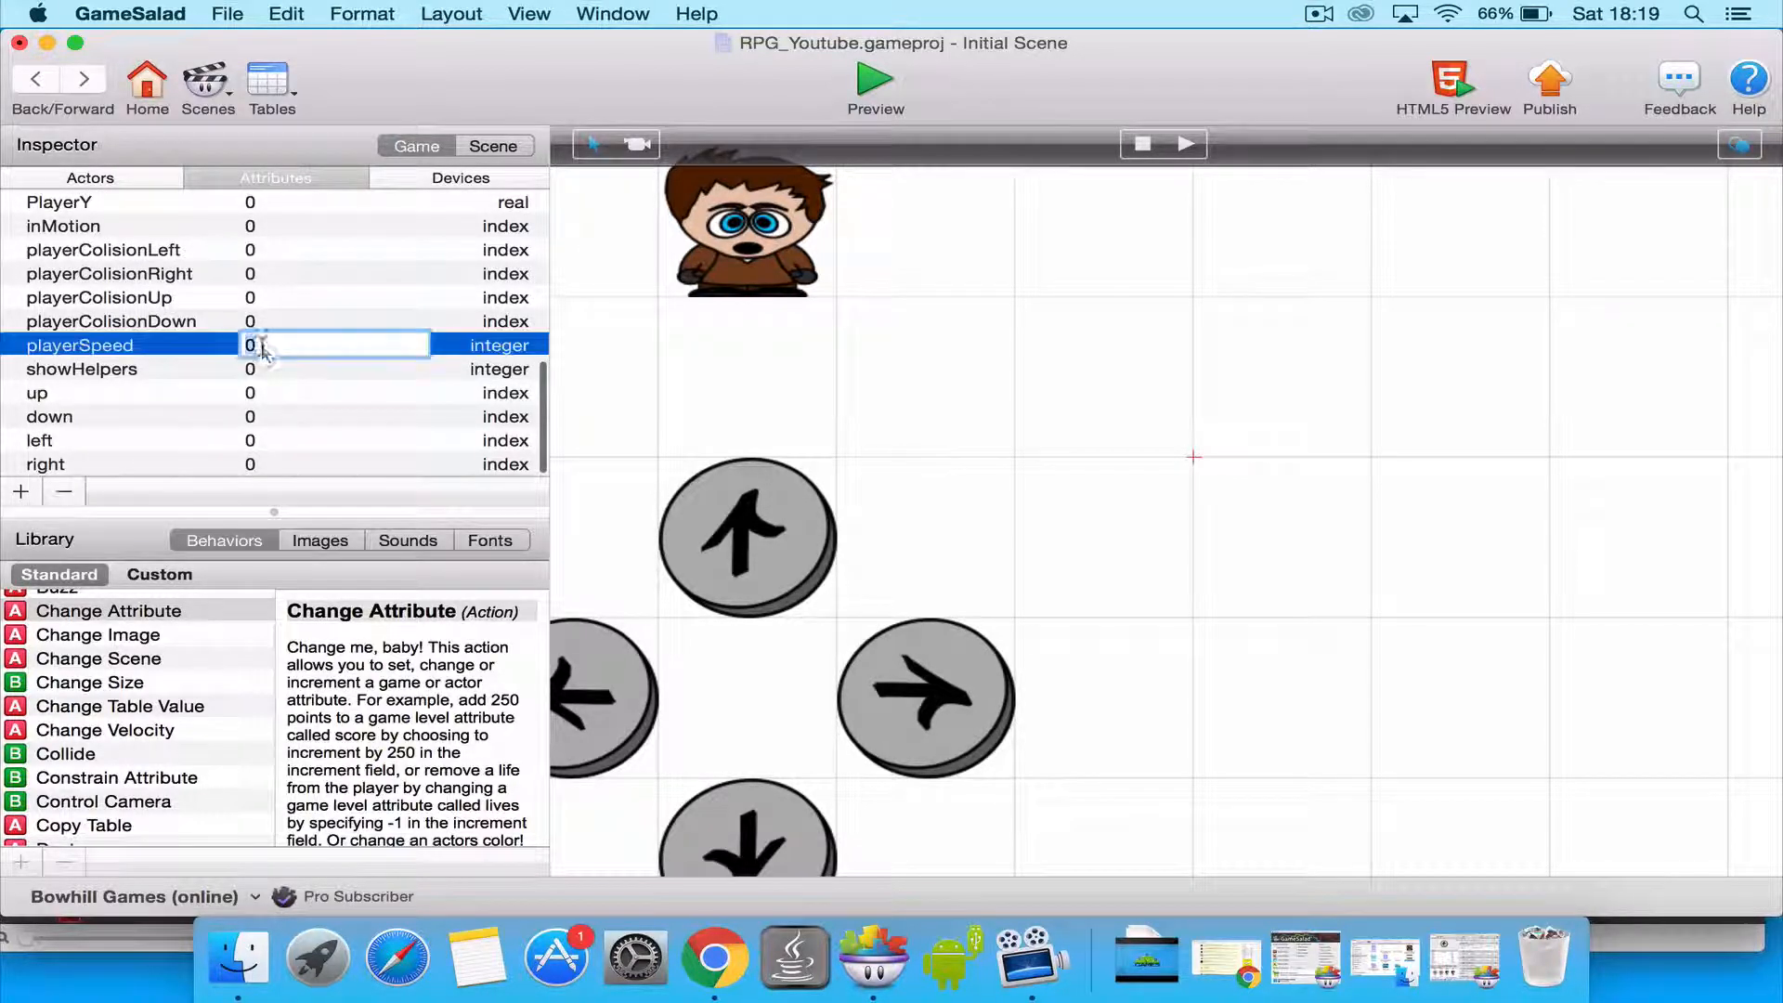
type("200")
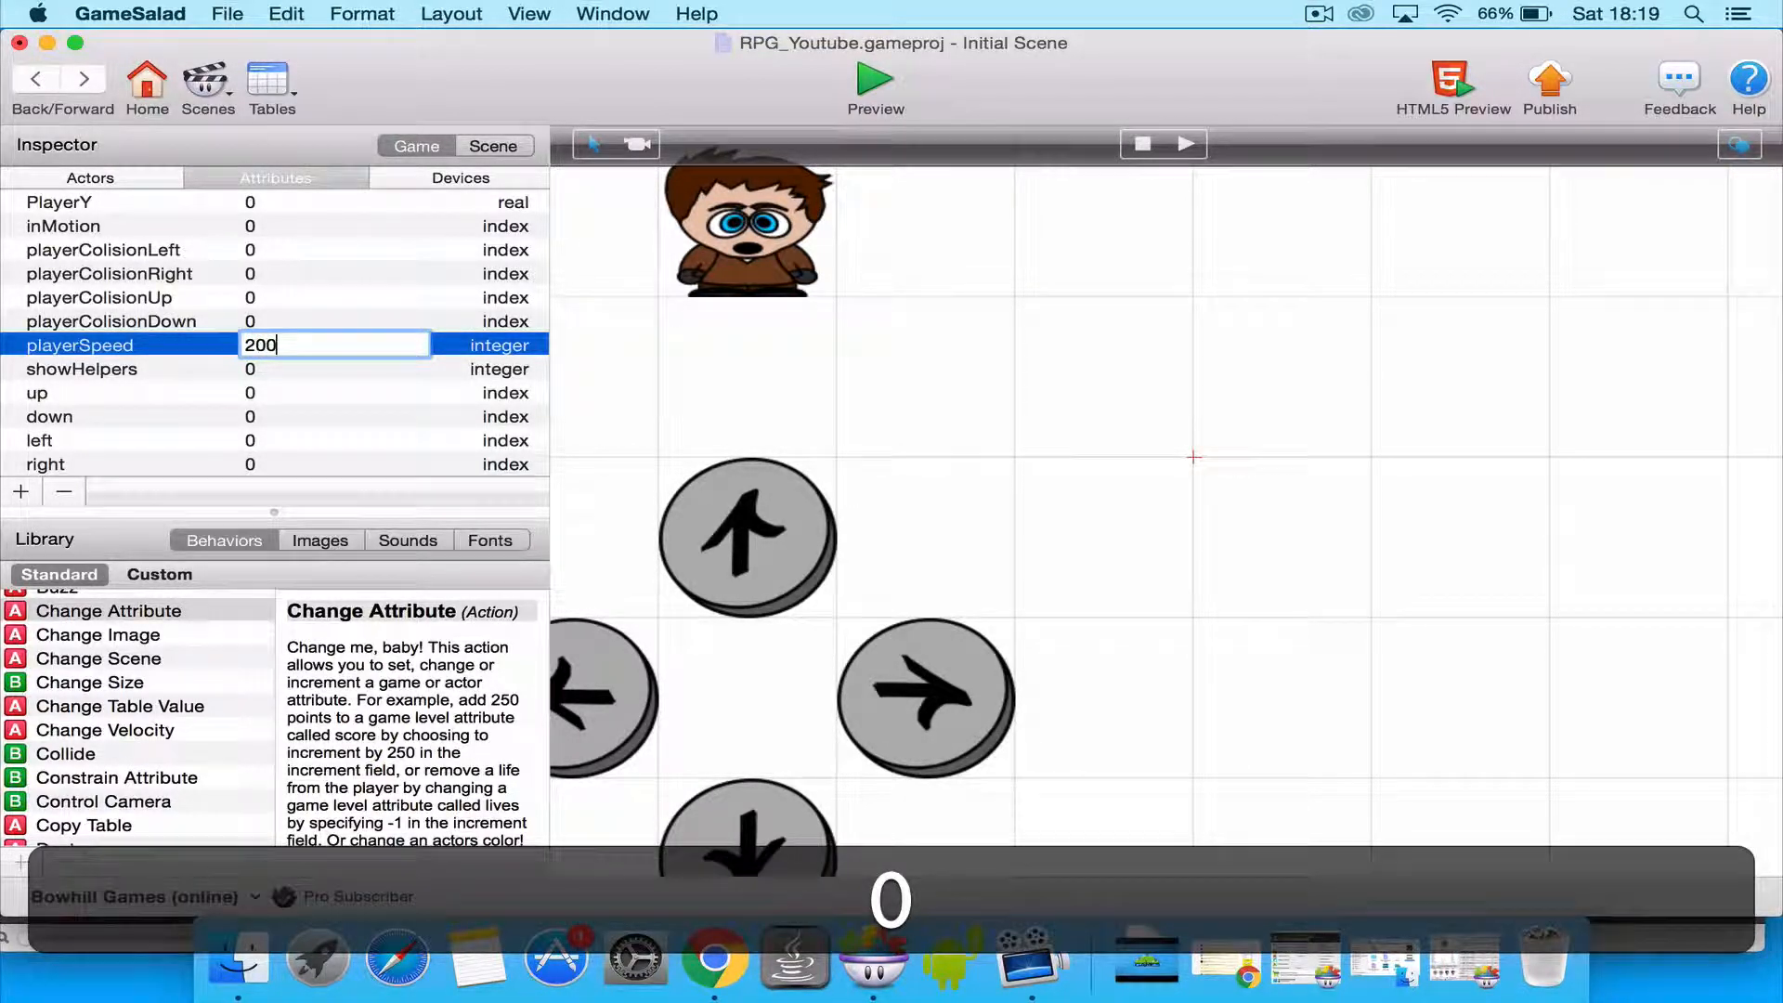
key("Return")
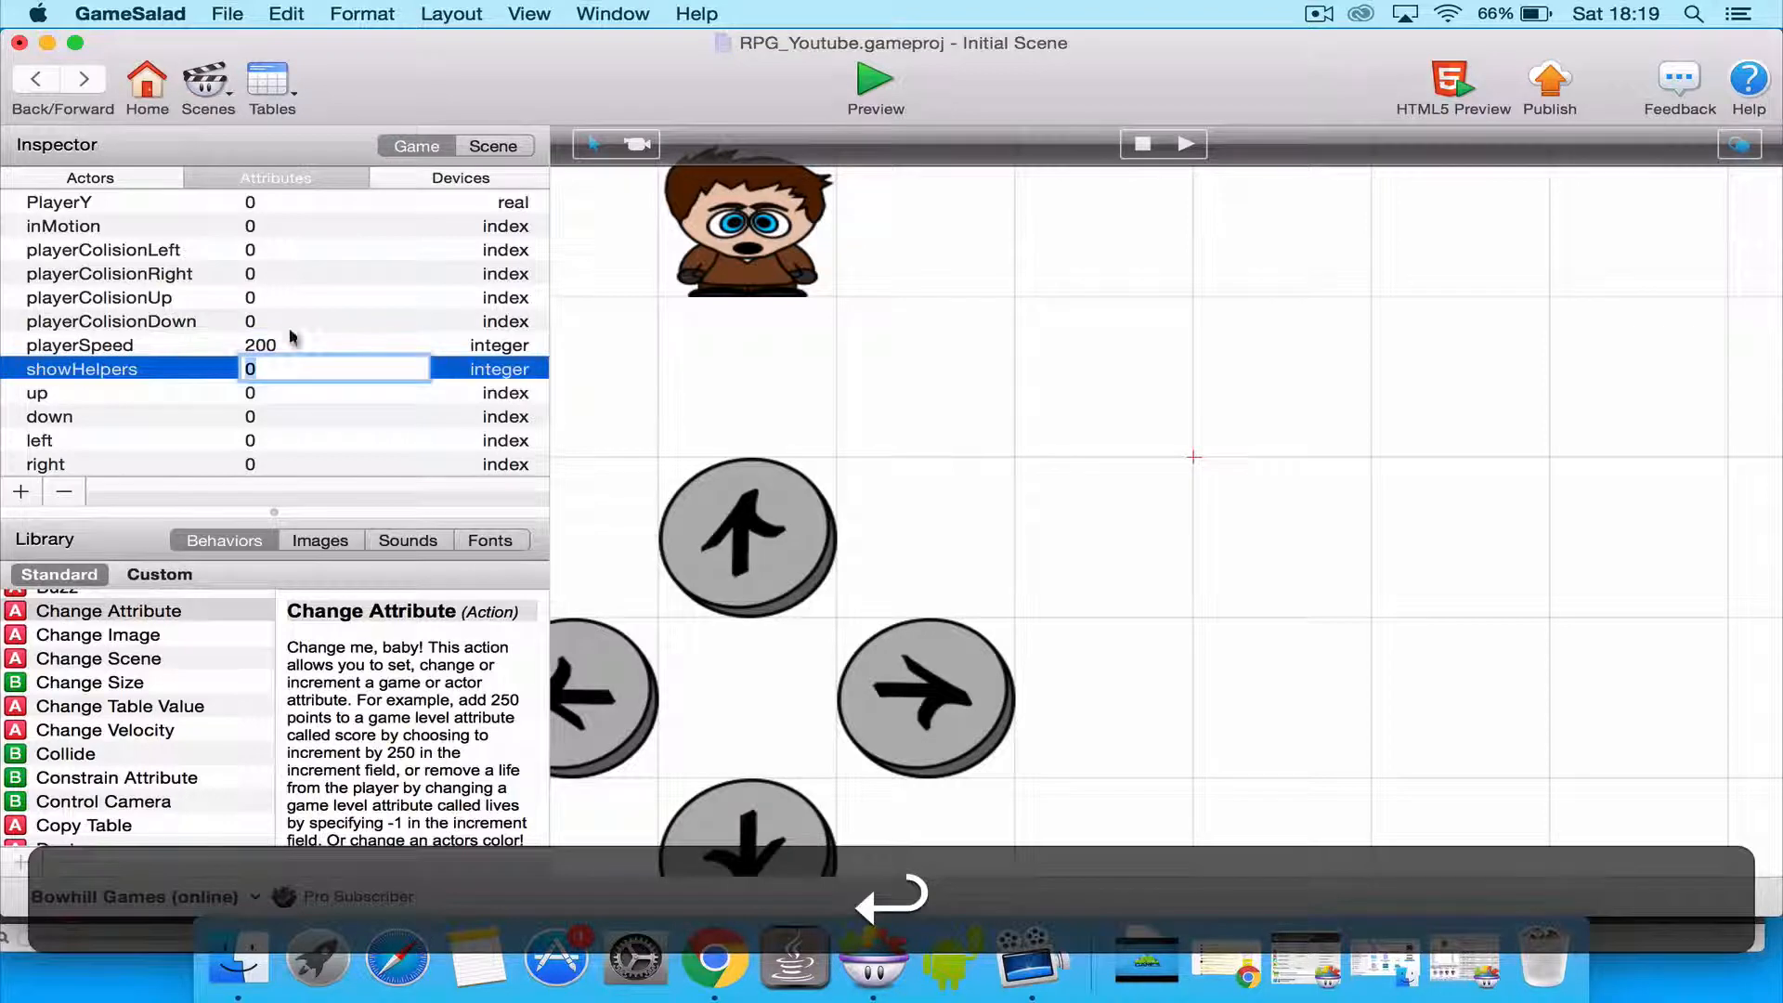
left_click(342, 346)
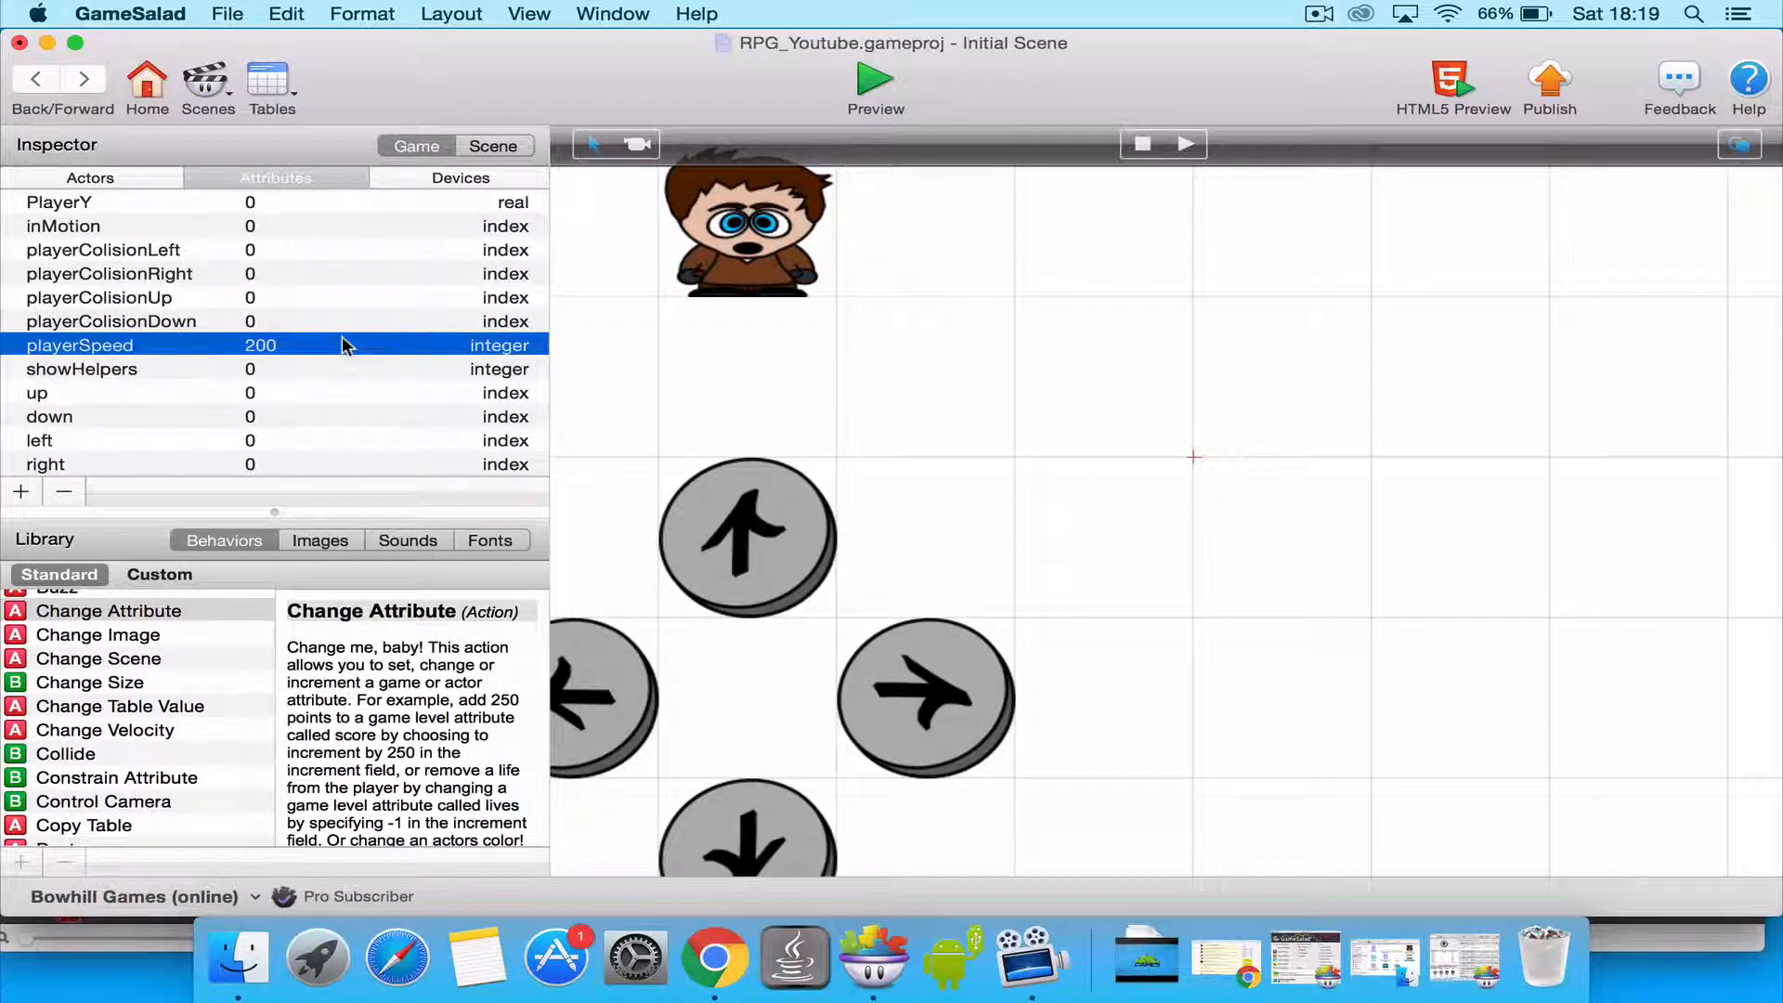
Preview the game and test the player's upward movement with the keyboard's up arrow.
left_click(876, 76)
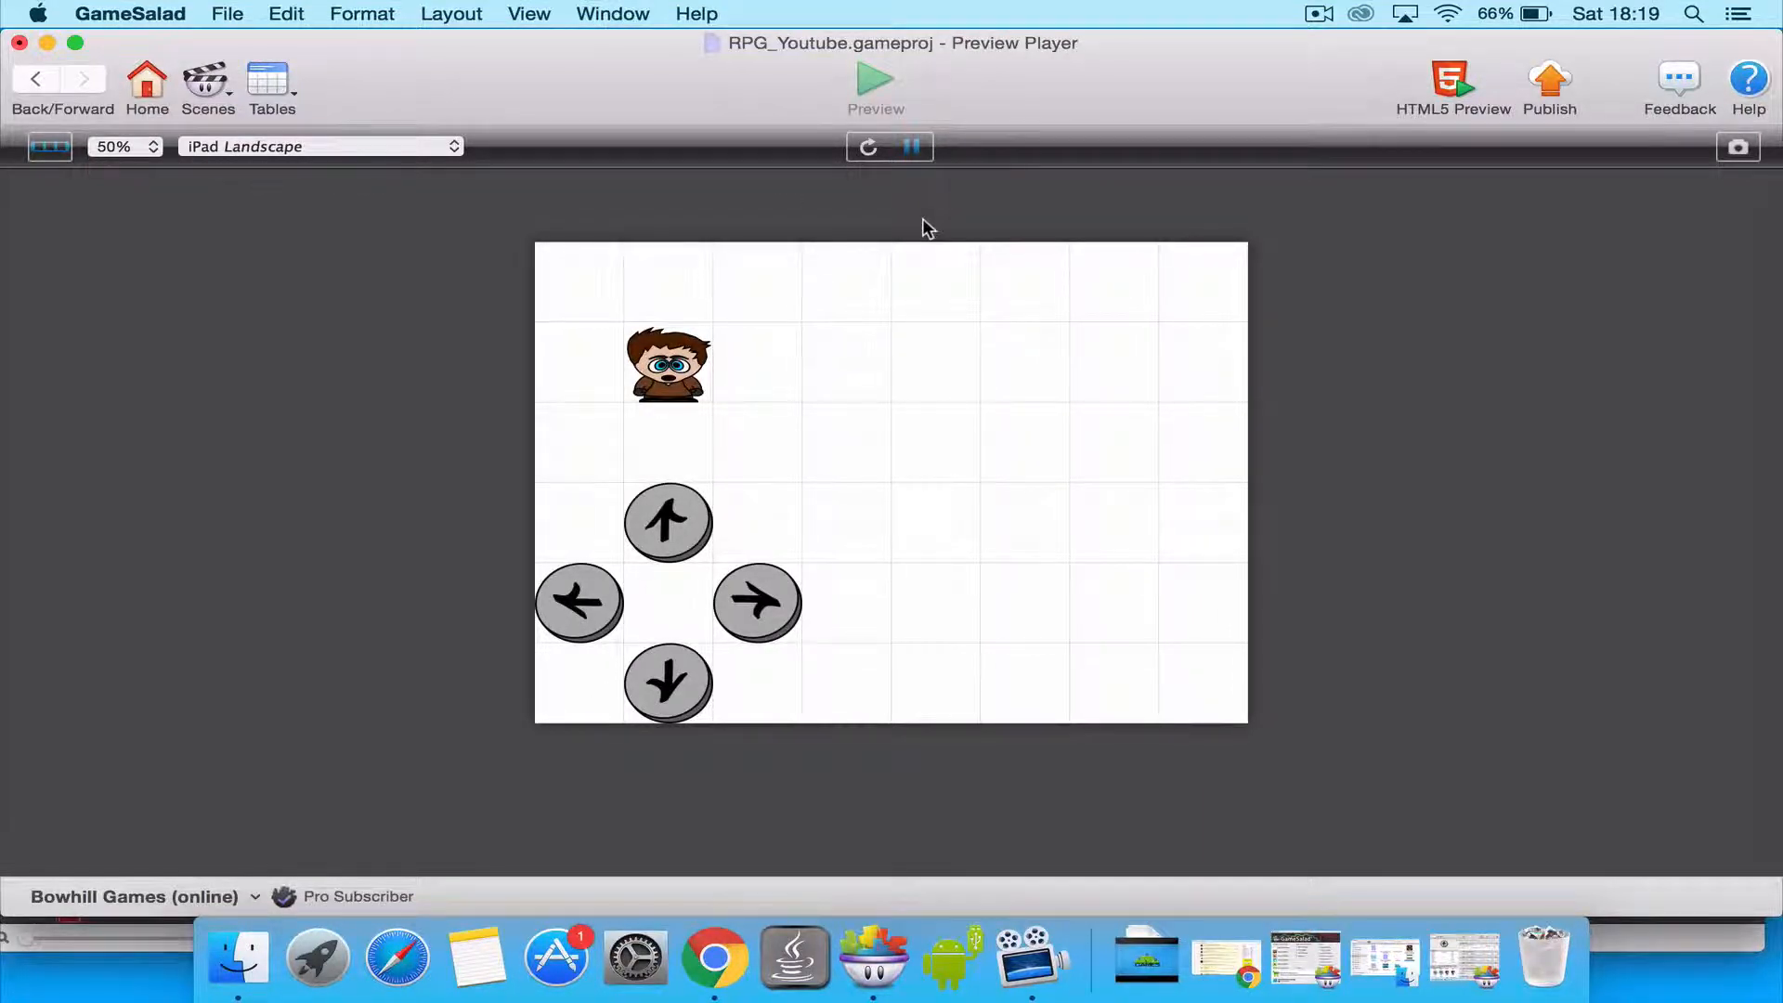
key("Up")
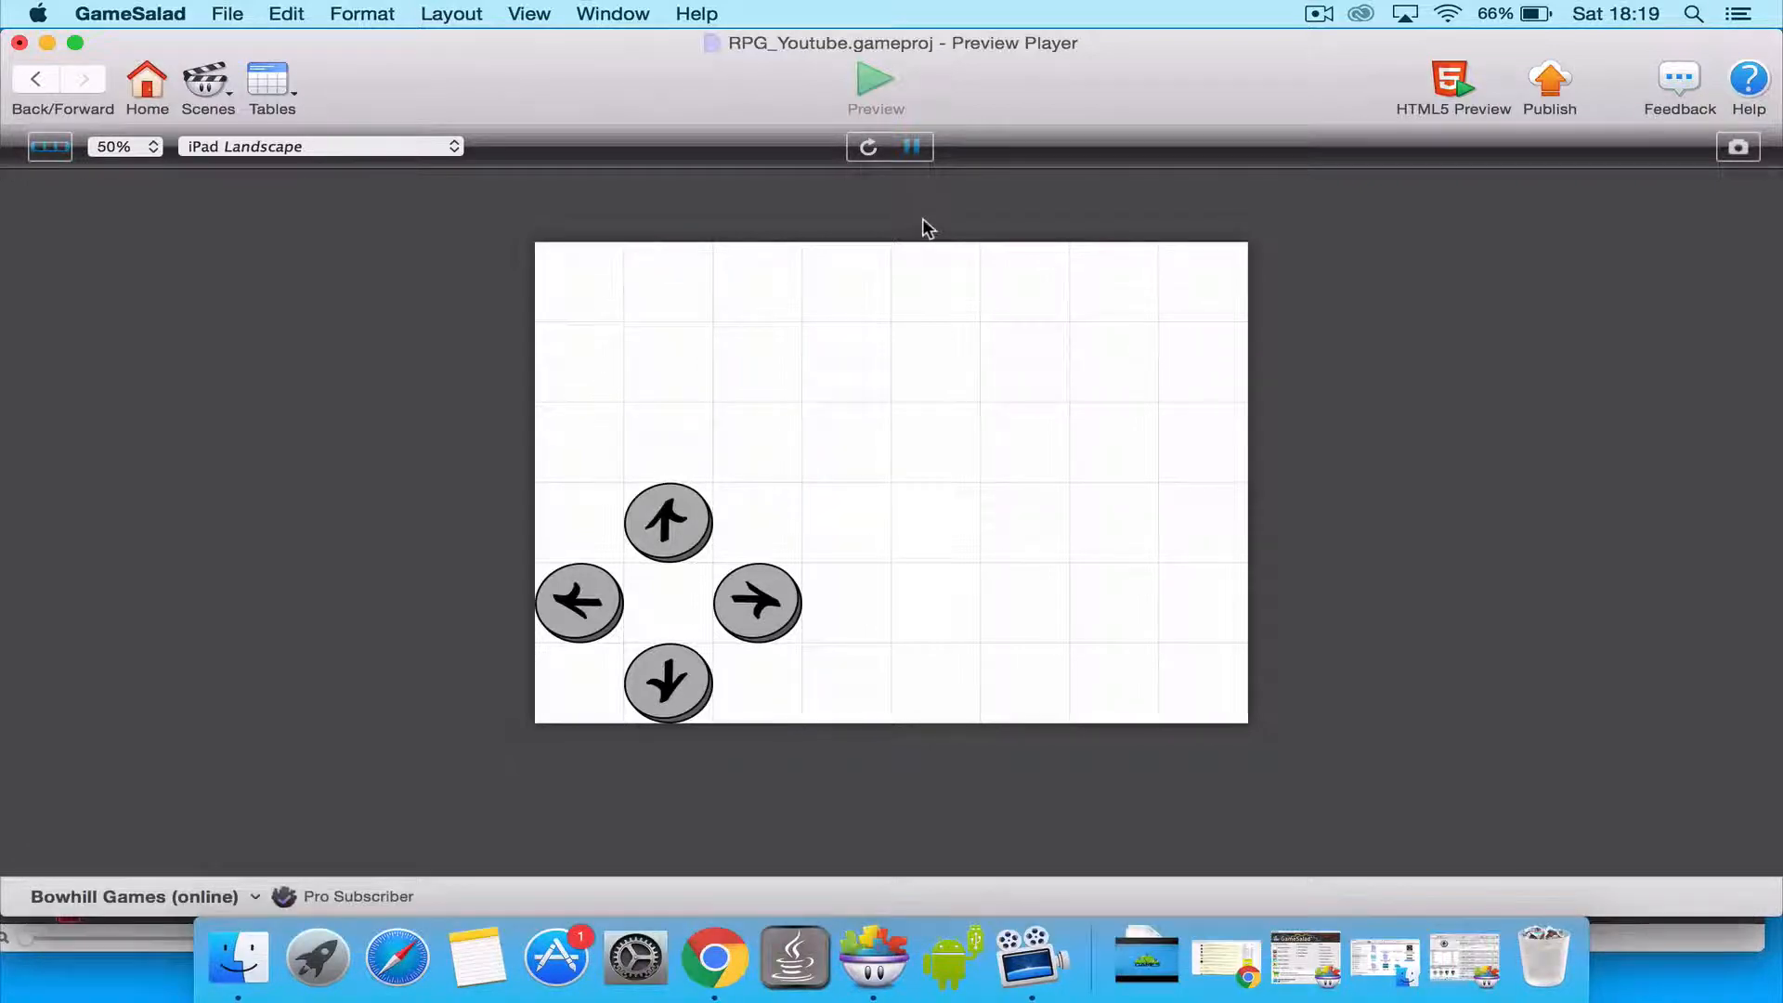
Test the down, left and right arrow keys in the running preview and return to the Initial Scene.
key("Down")
key("Left")
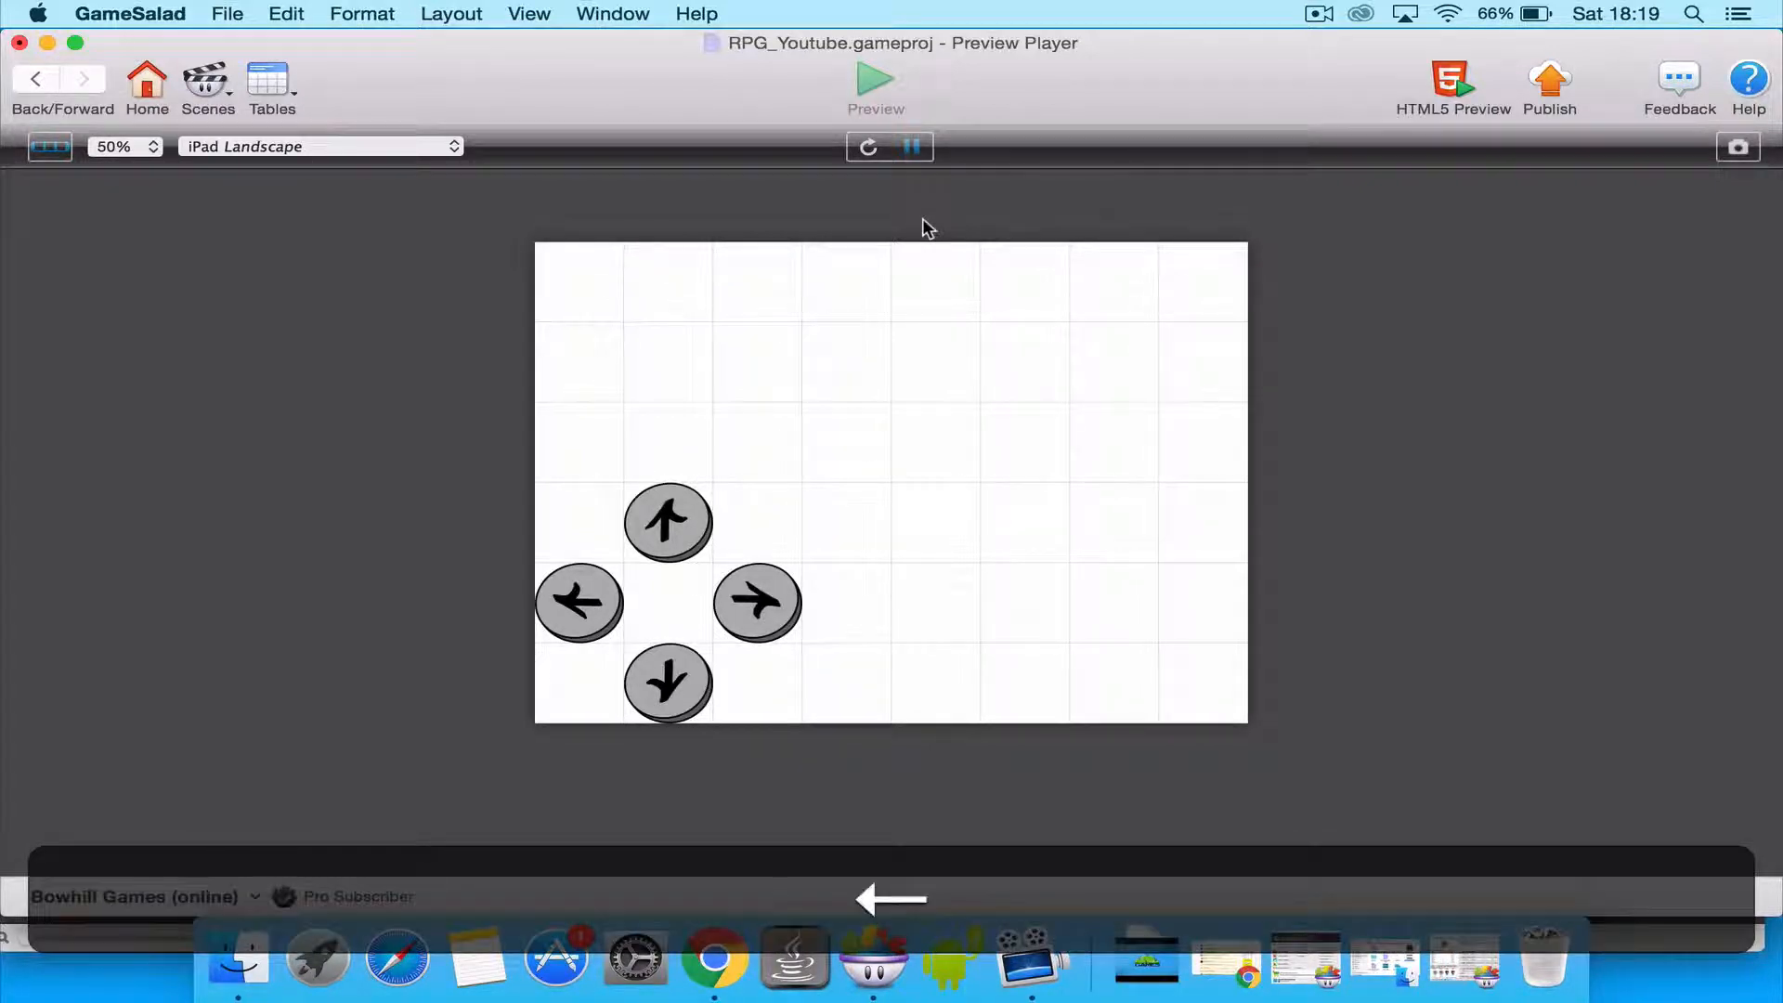
key("Down")
key("Right")
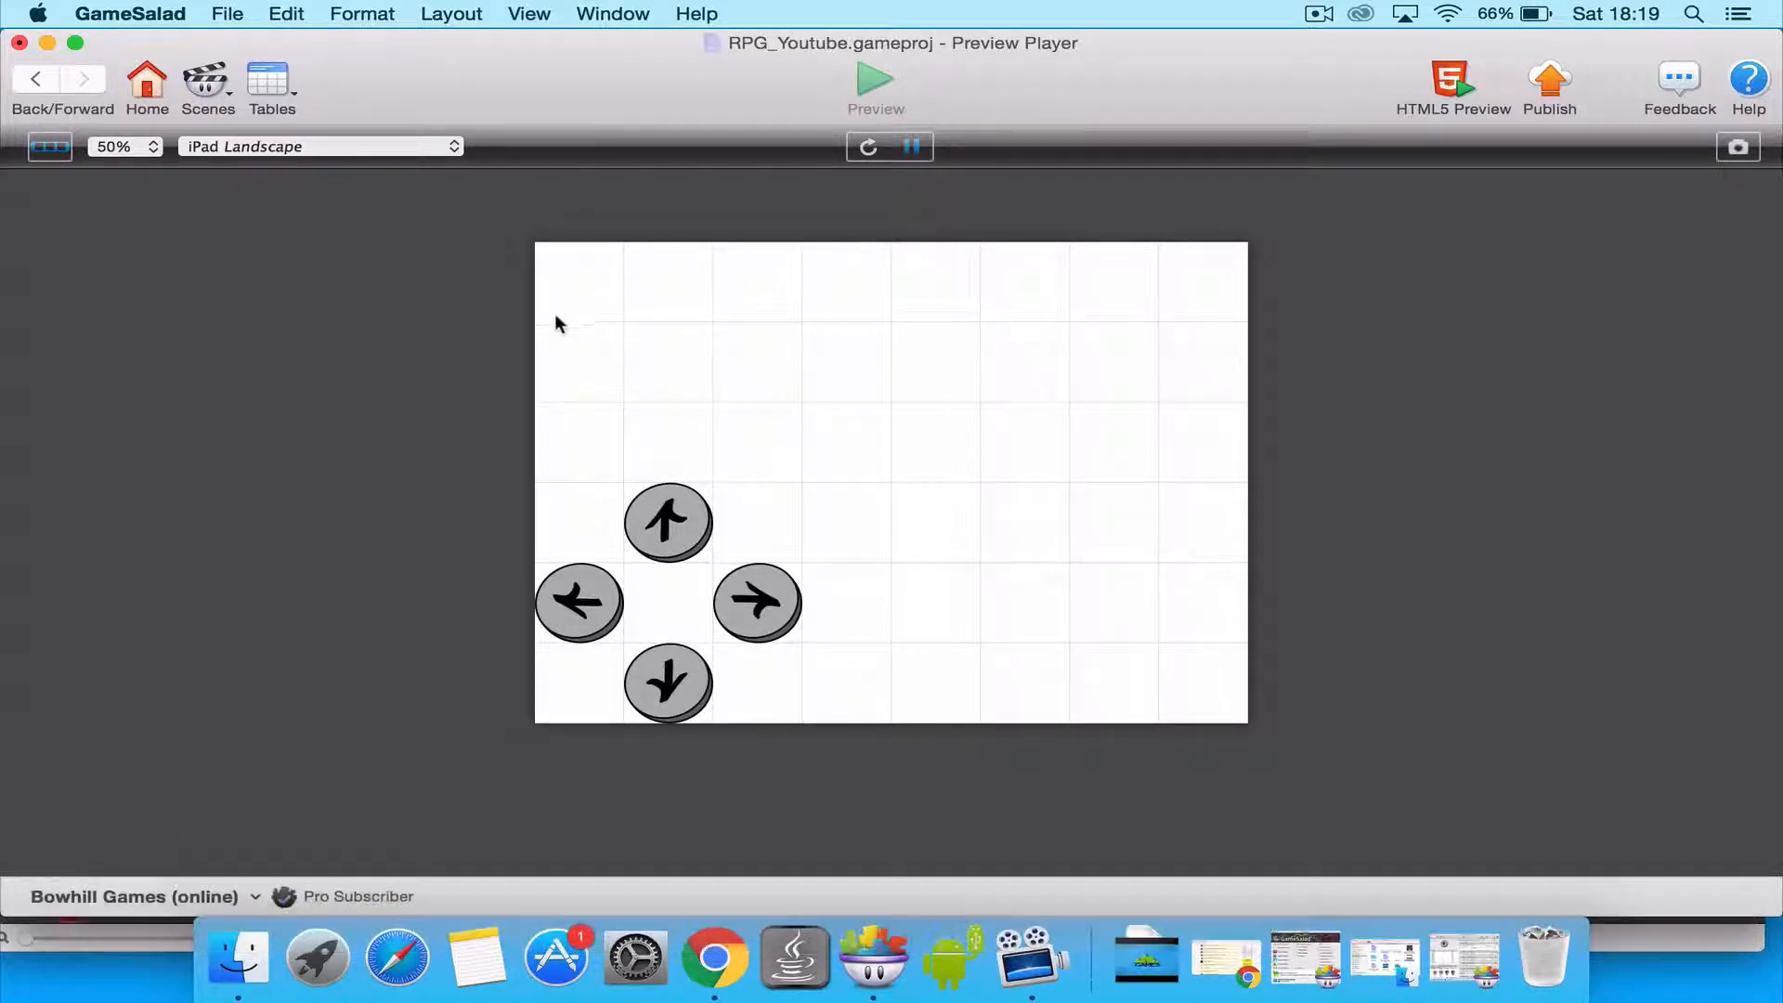
left_click(28, 81)
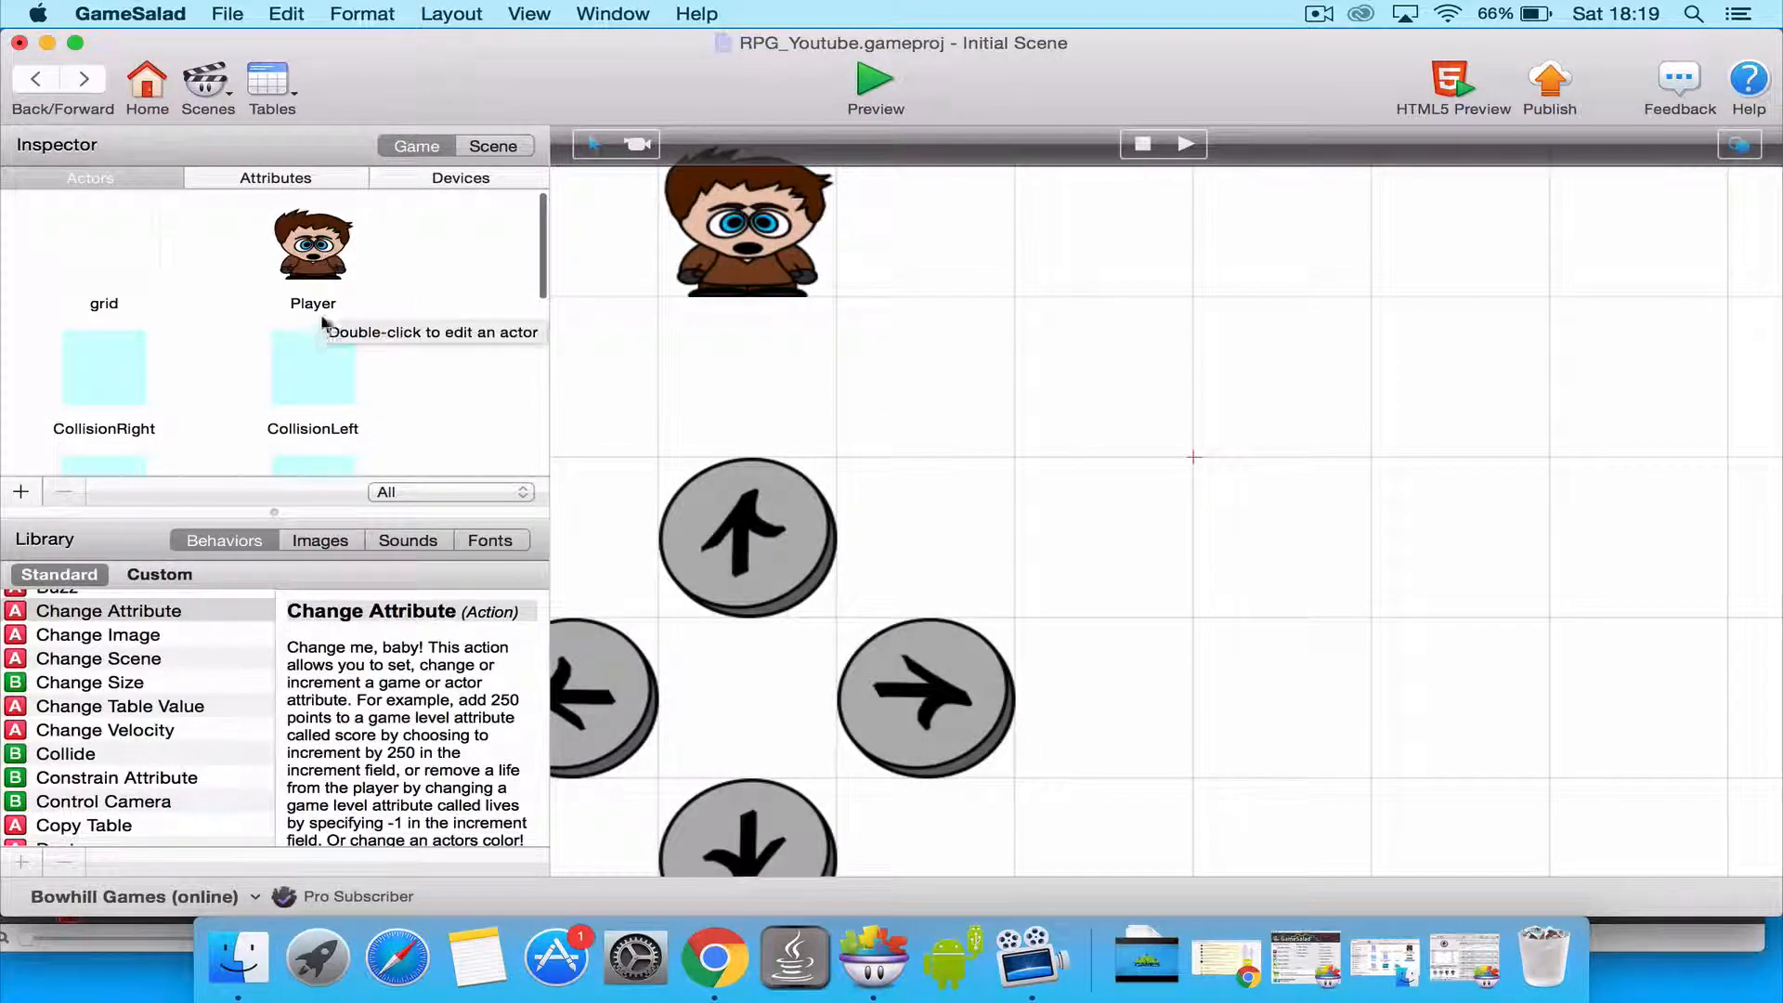
Open the Player actor for editing and select its rule with the game.up condition.
double_click(327, 267)
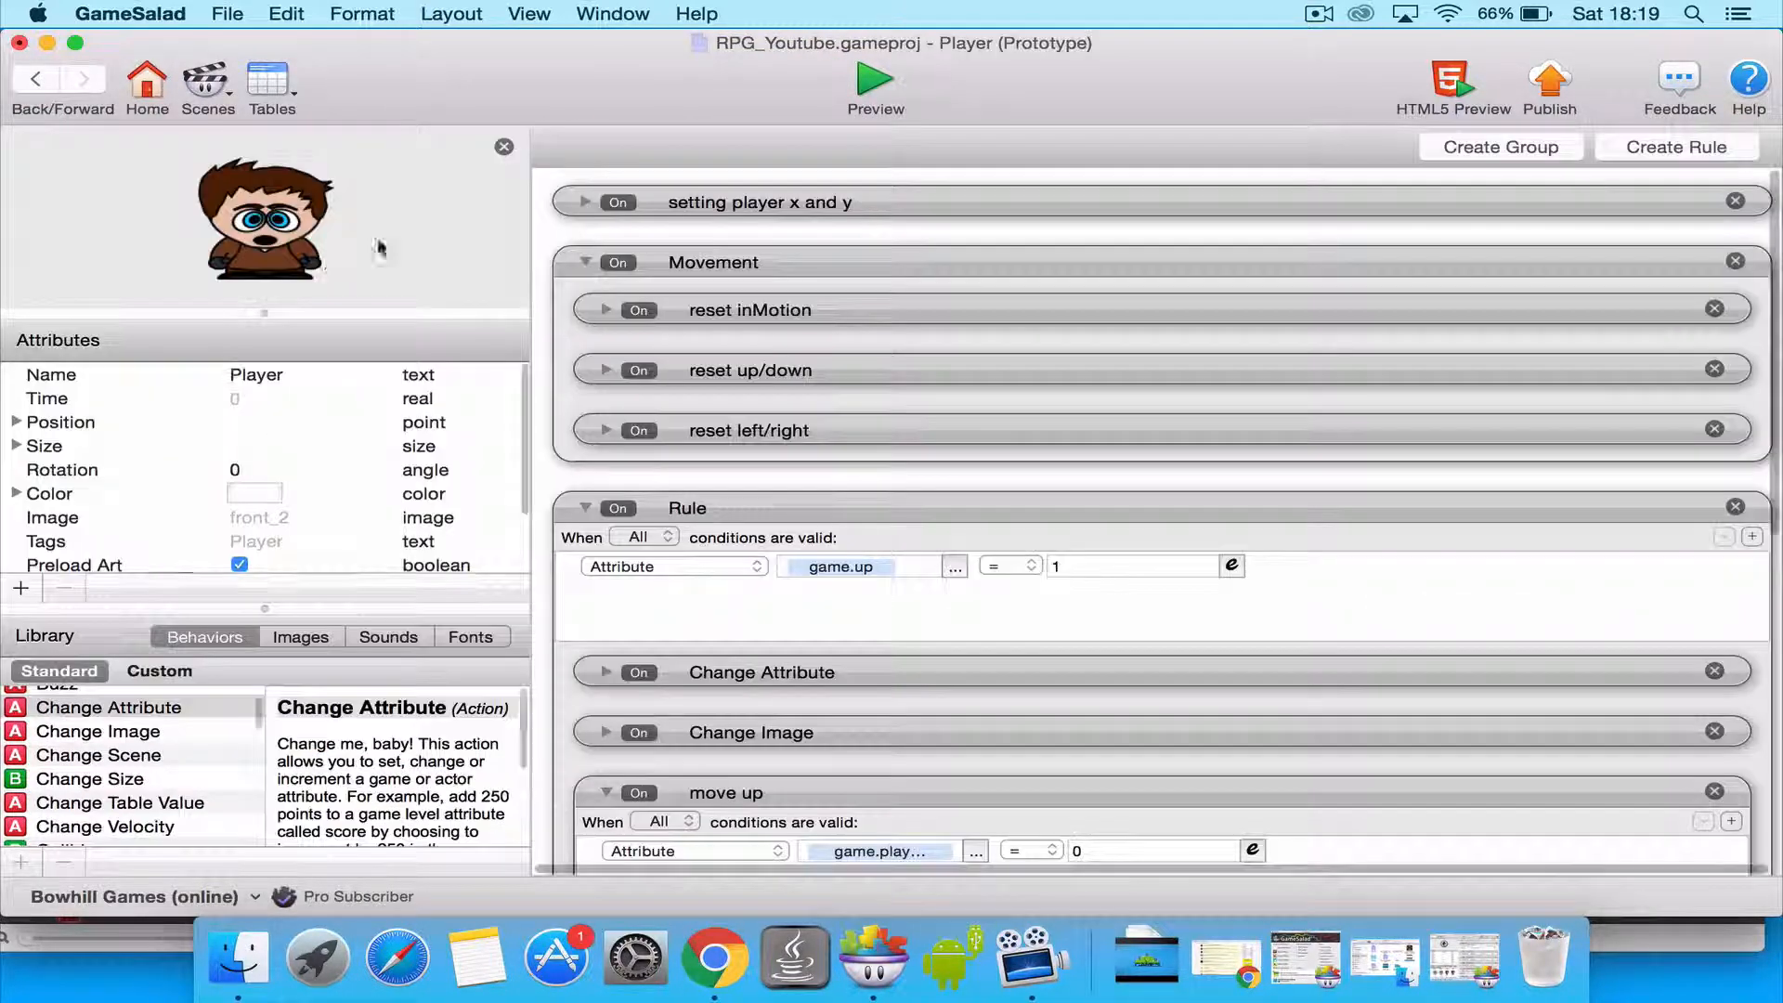
left_click(957, 506)
scroll(954, 509, "down", 2)
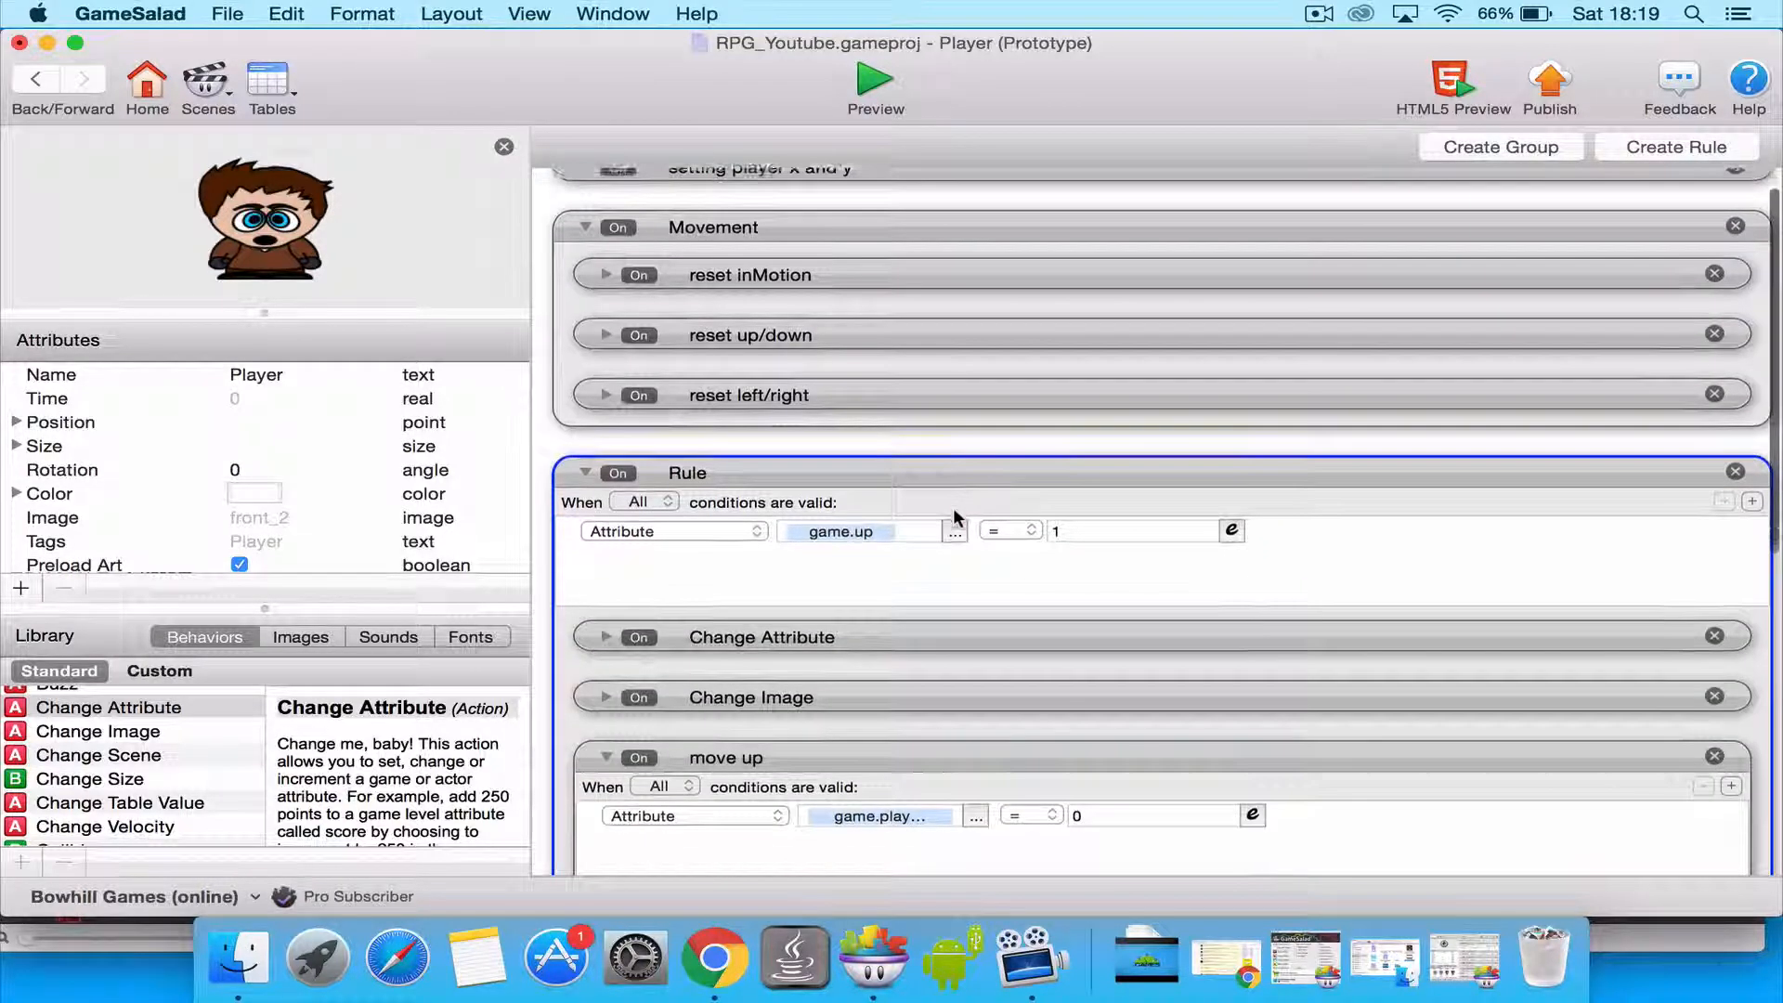
scroll(957, 502, "down", 4)
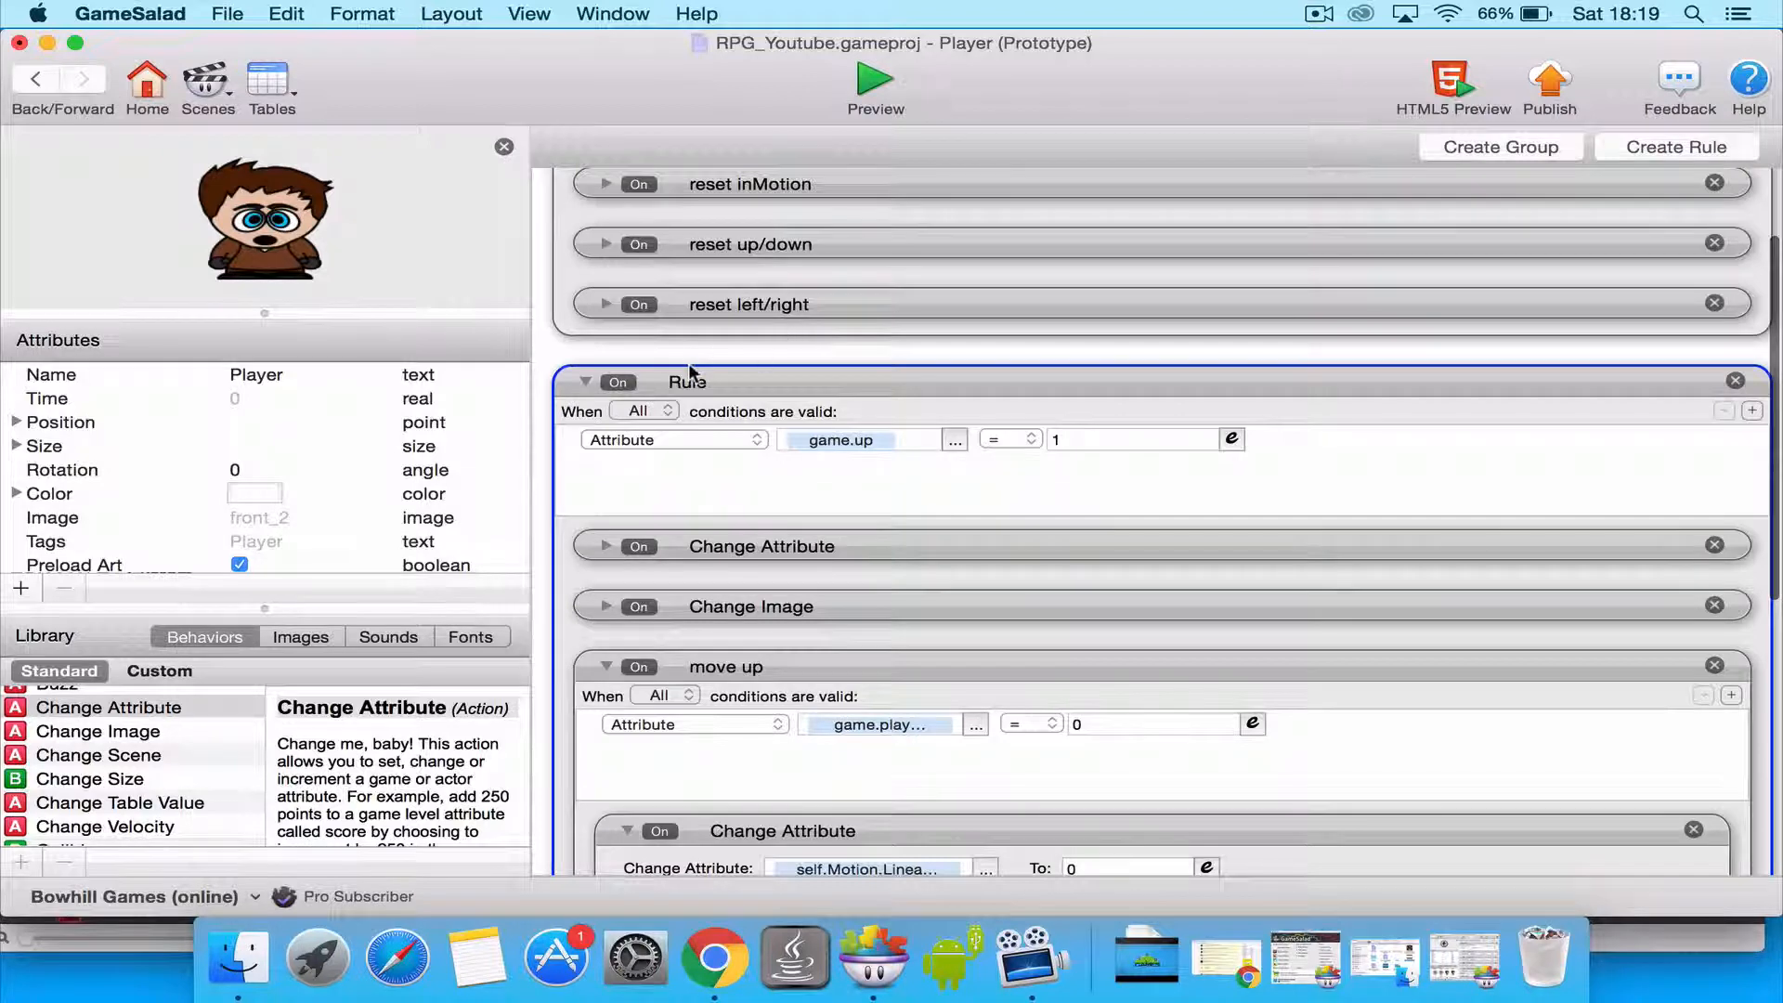
Rename the Player's game.up rule as "face up".
double_click(681, 377)
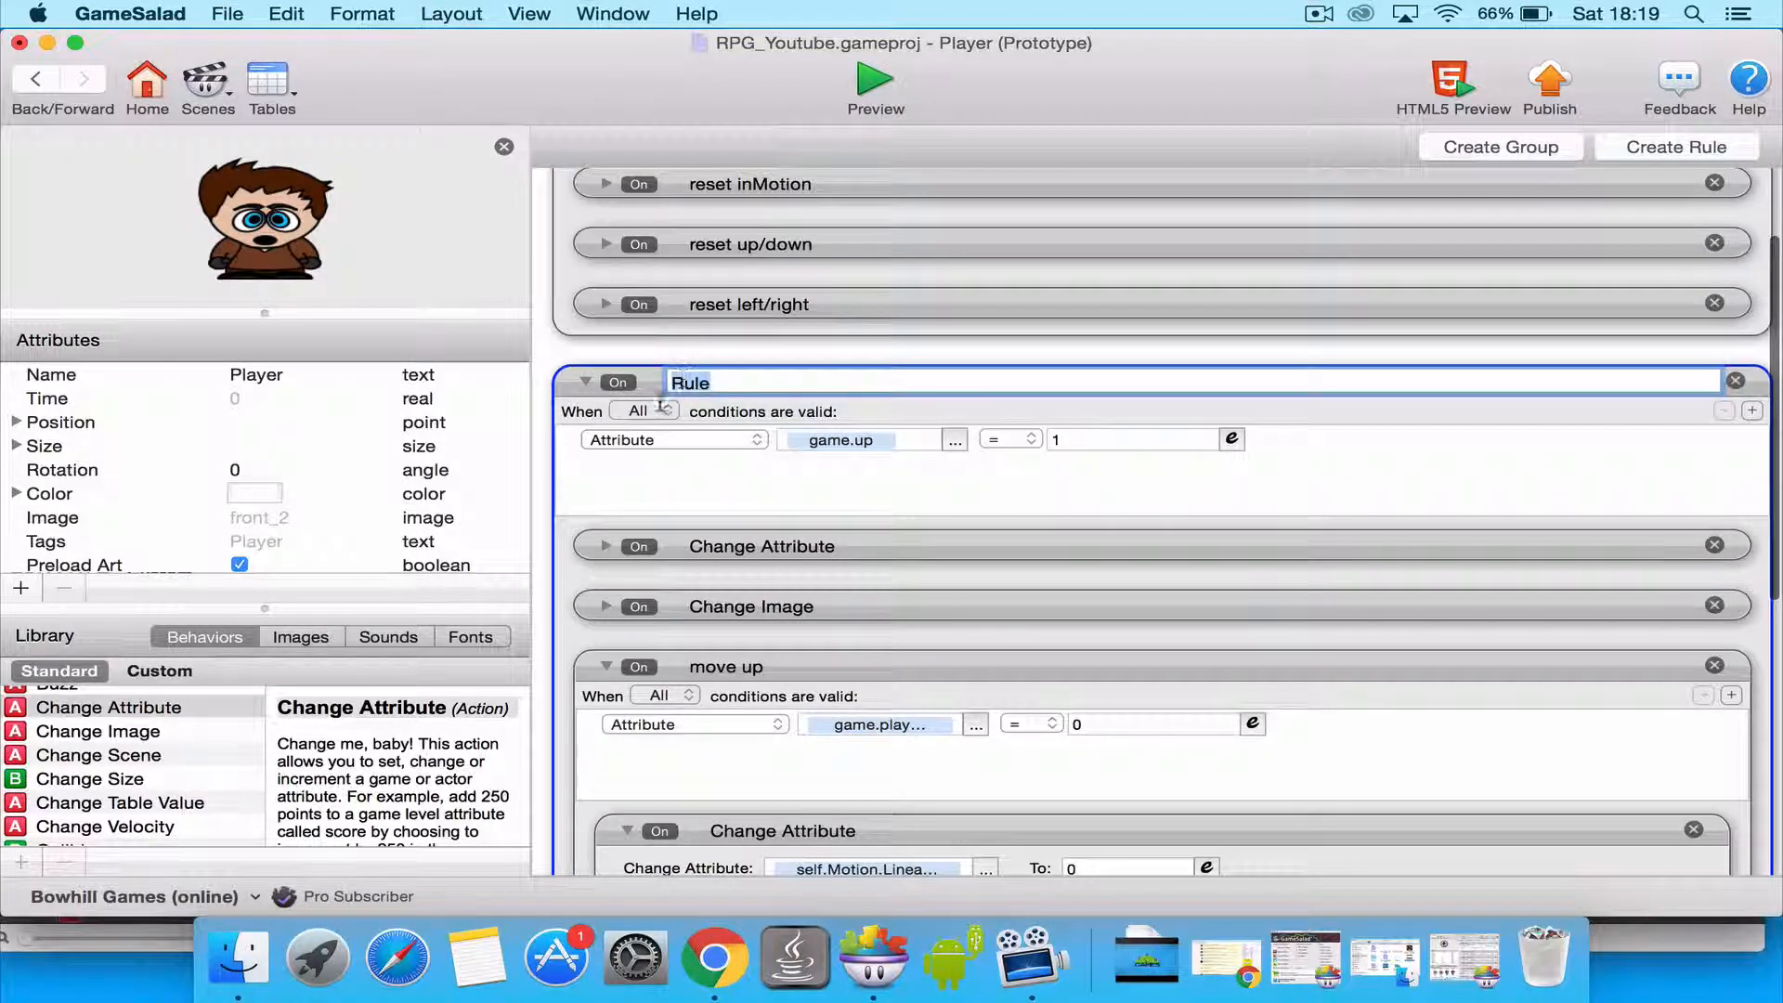
left_click(820, 333)
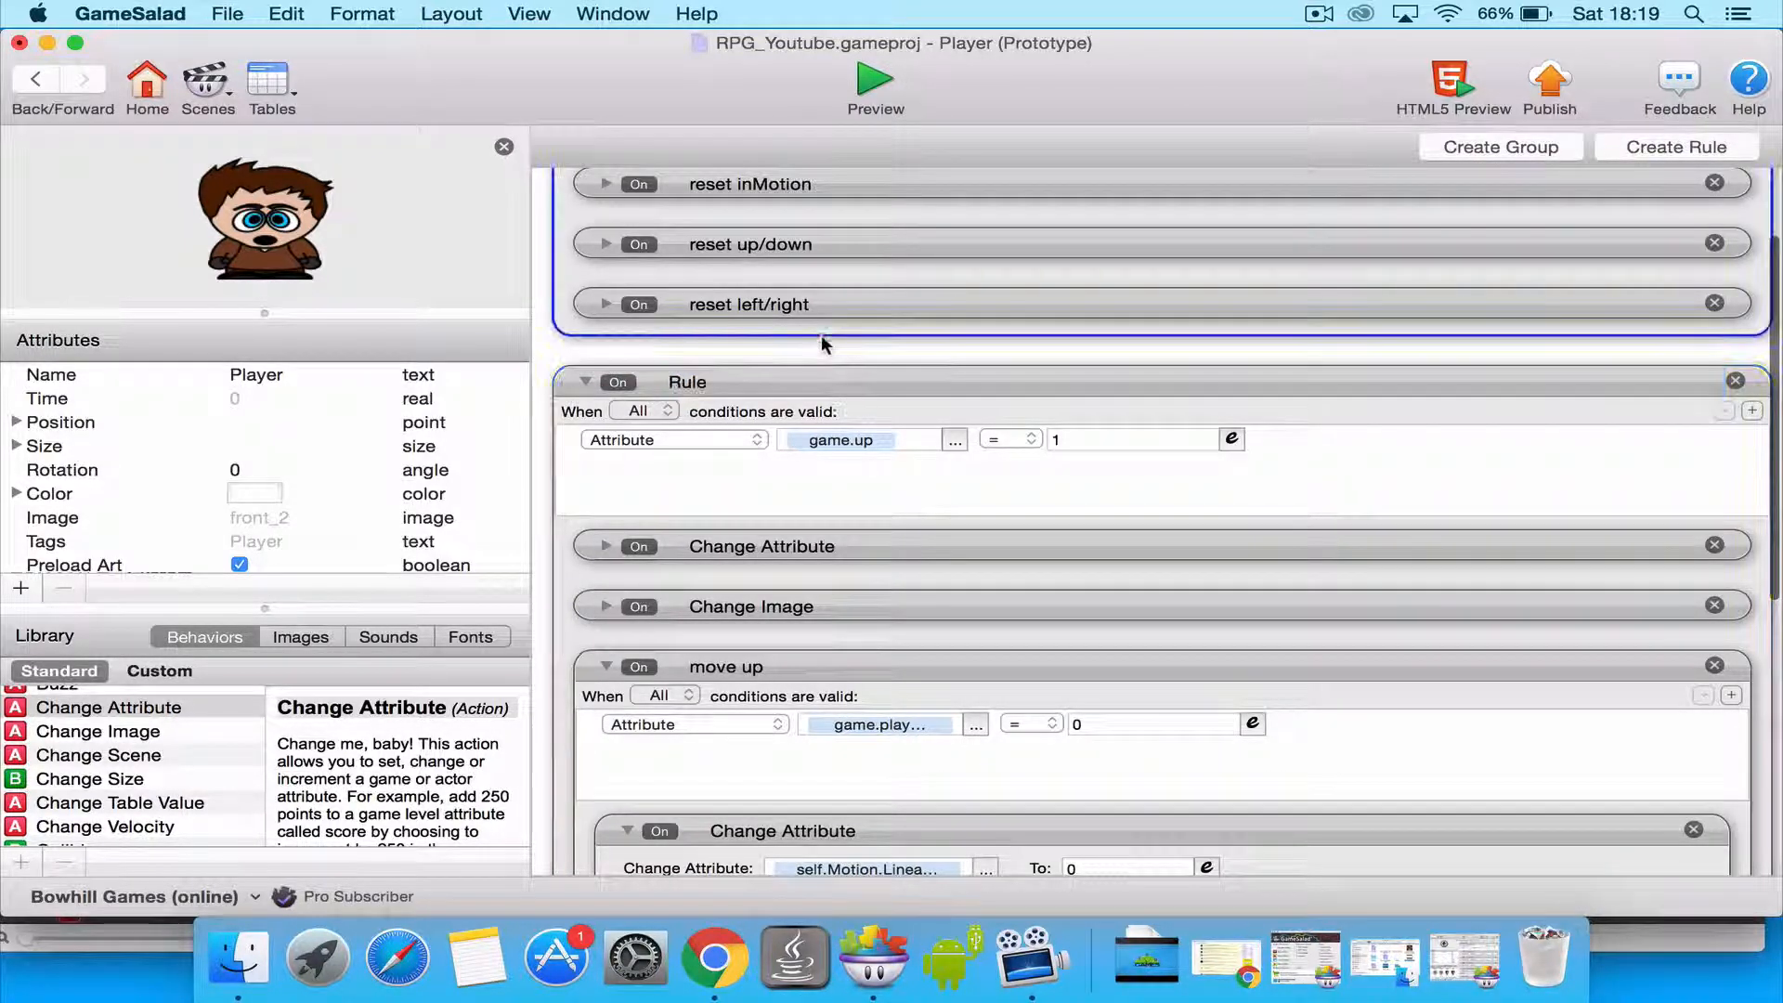
left_click(708, 388)
left_click(704, 387)
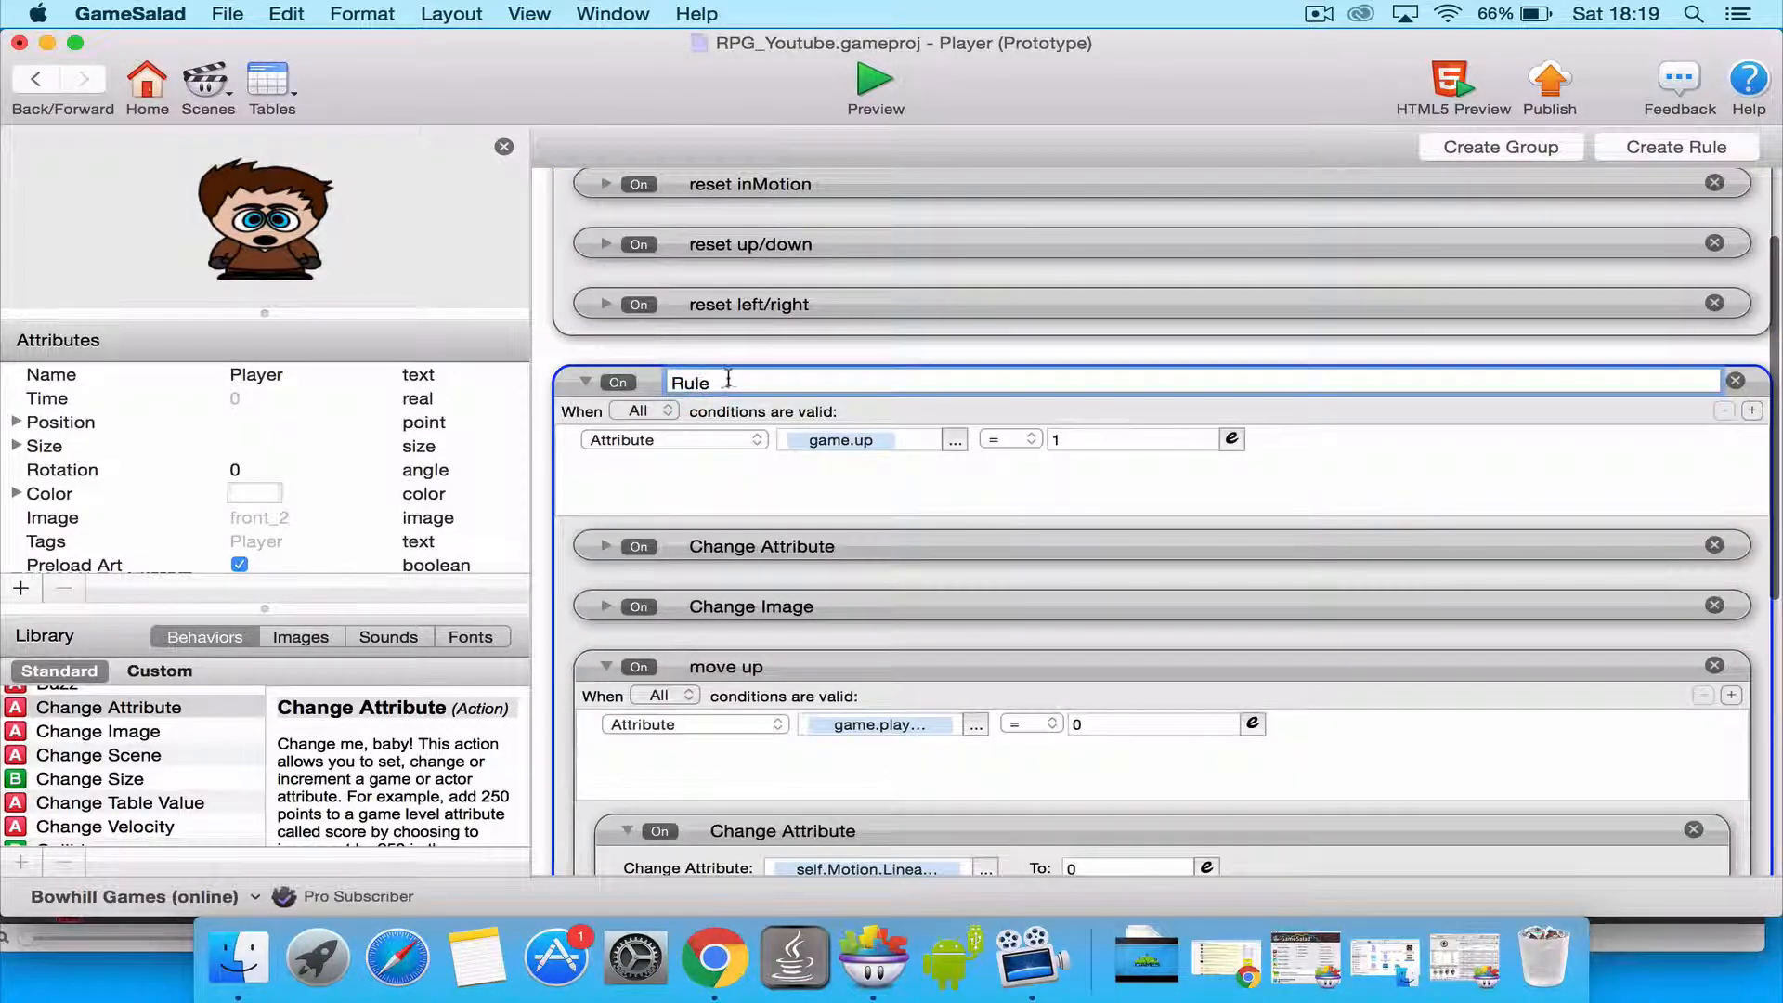
left_click_drag(729, 378, 669, 379)
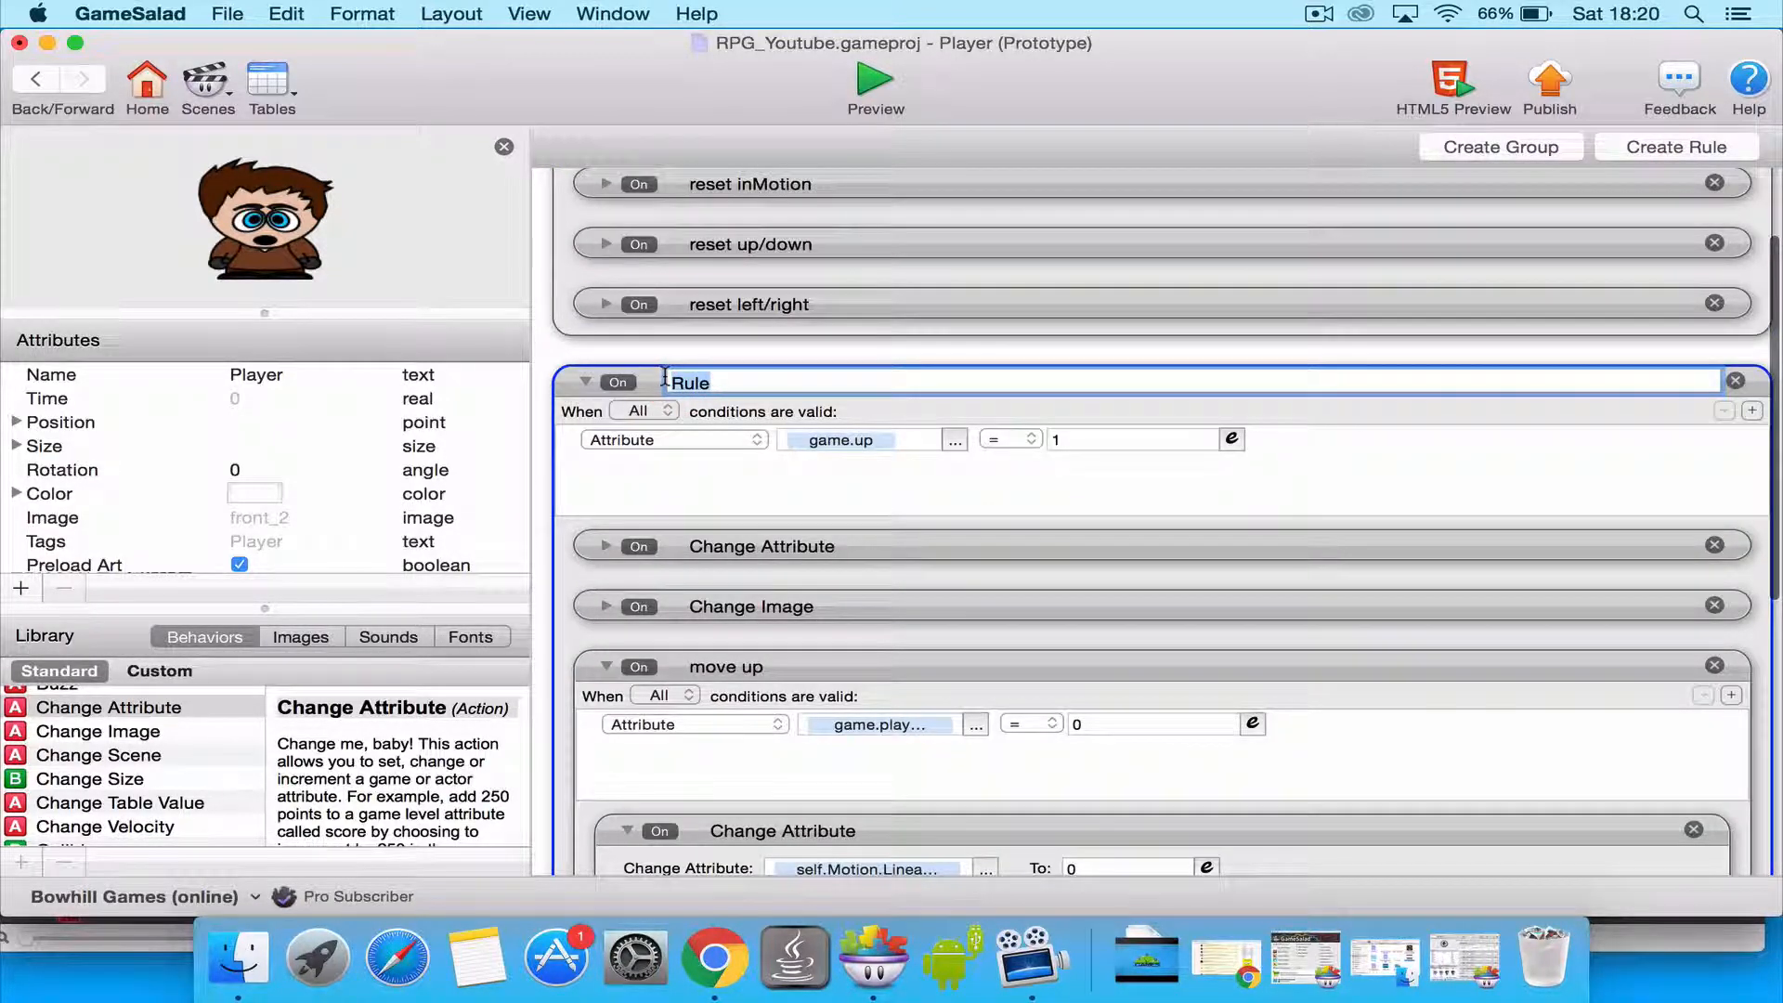
type("m")
key("BackSpace")
type("mov")
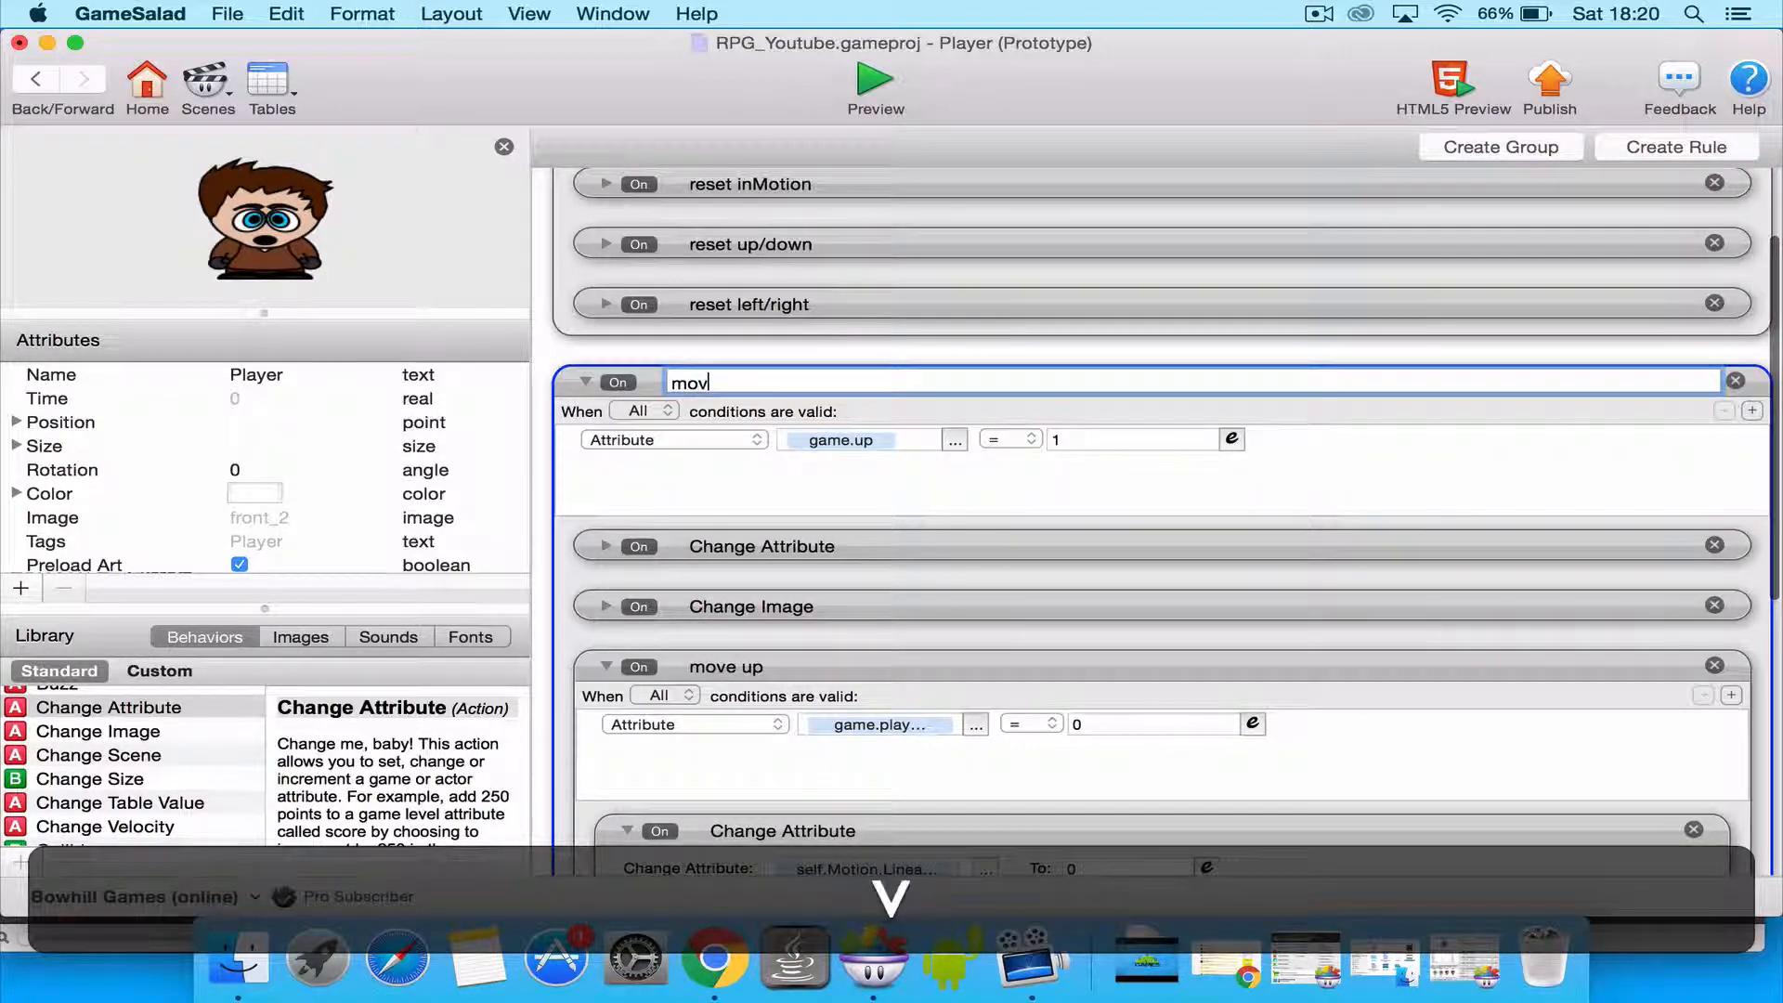
type("e")
key("BackSpace")
key("BackSpace")
key("BackSpace")
type("fa")
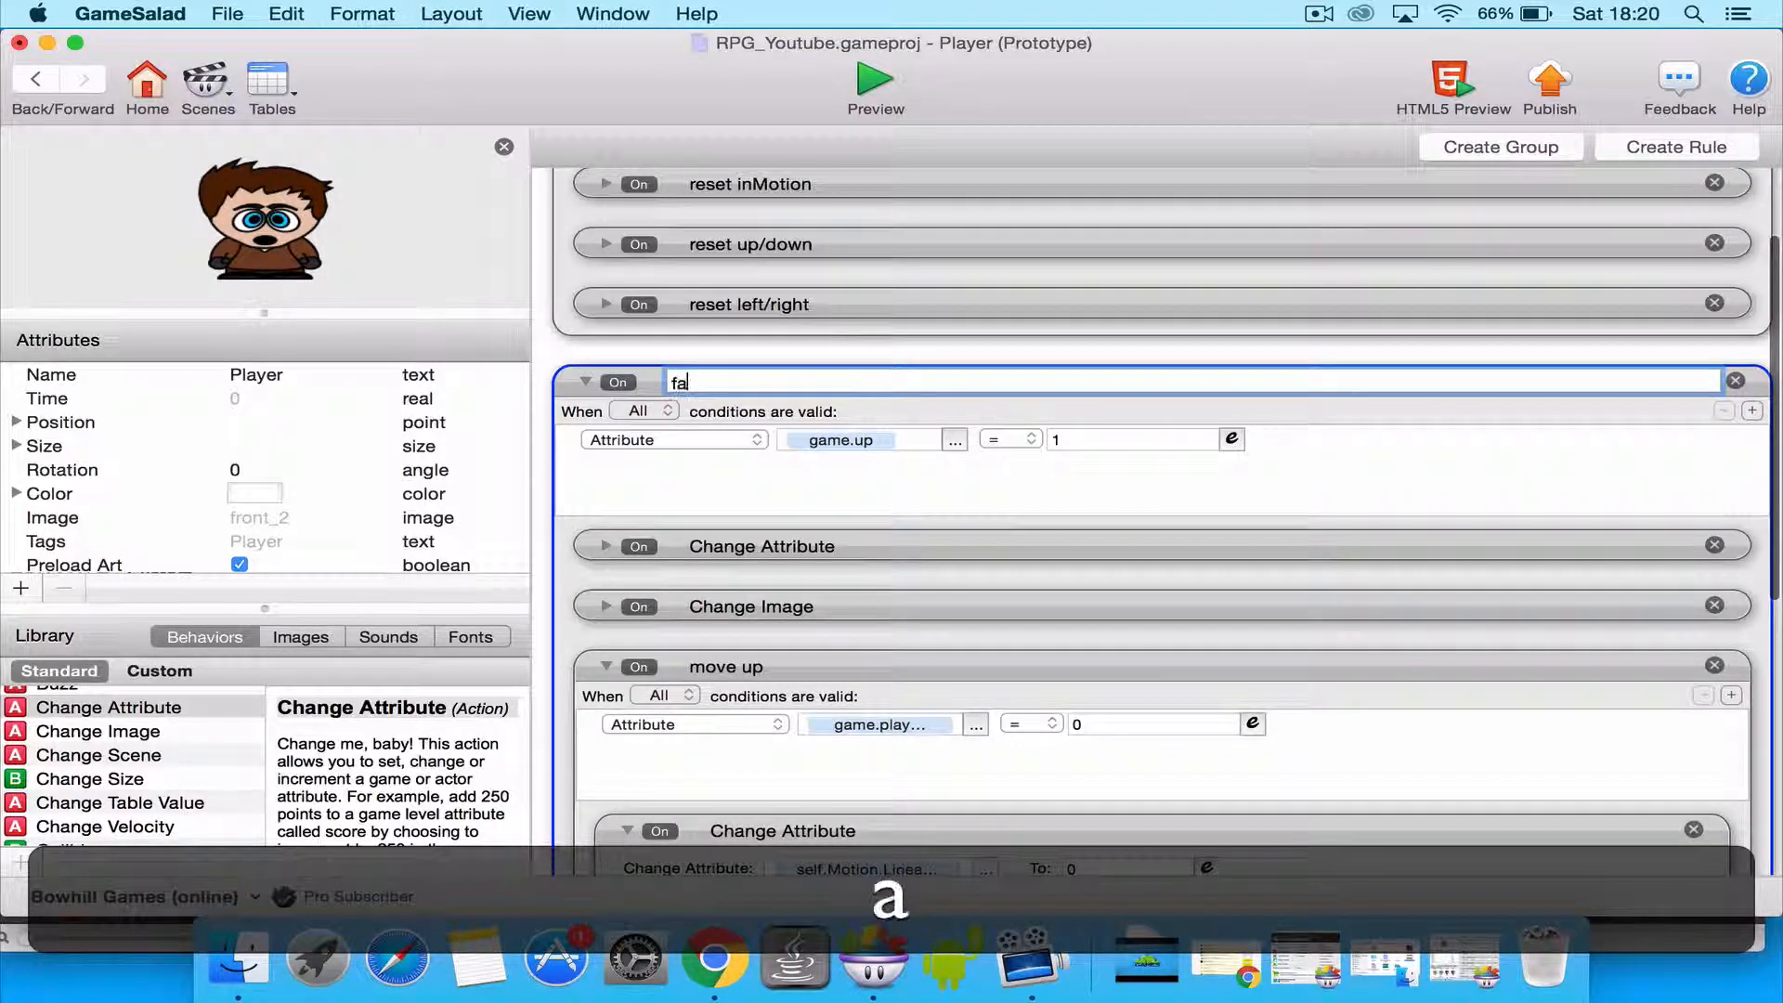
type("ce up")
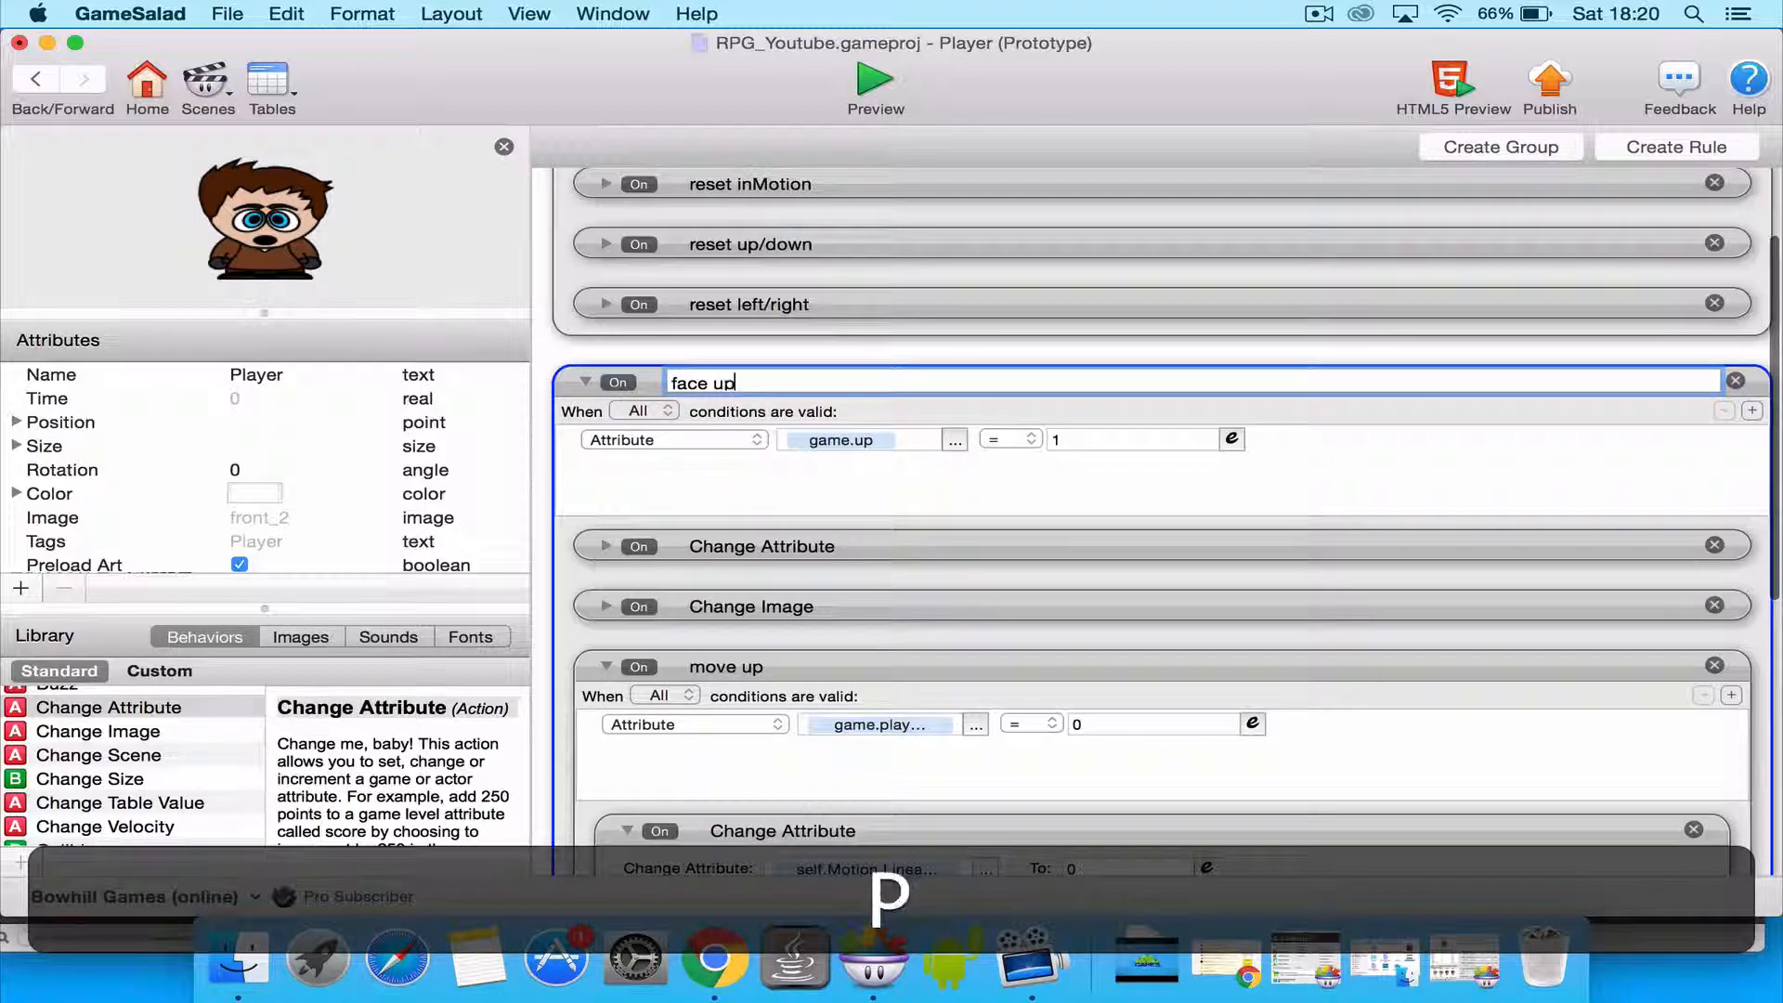
key("Return")
Collapse the "face up" rule and duplicate it within the Player actor.
left_click(585, 381)
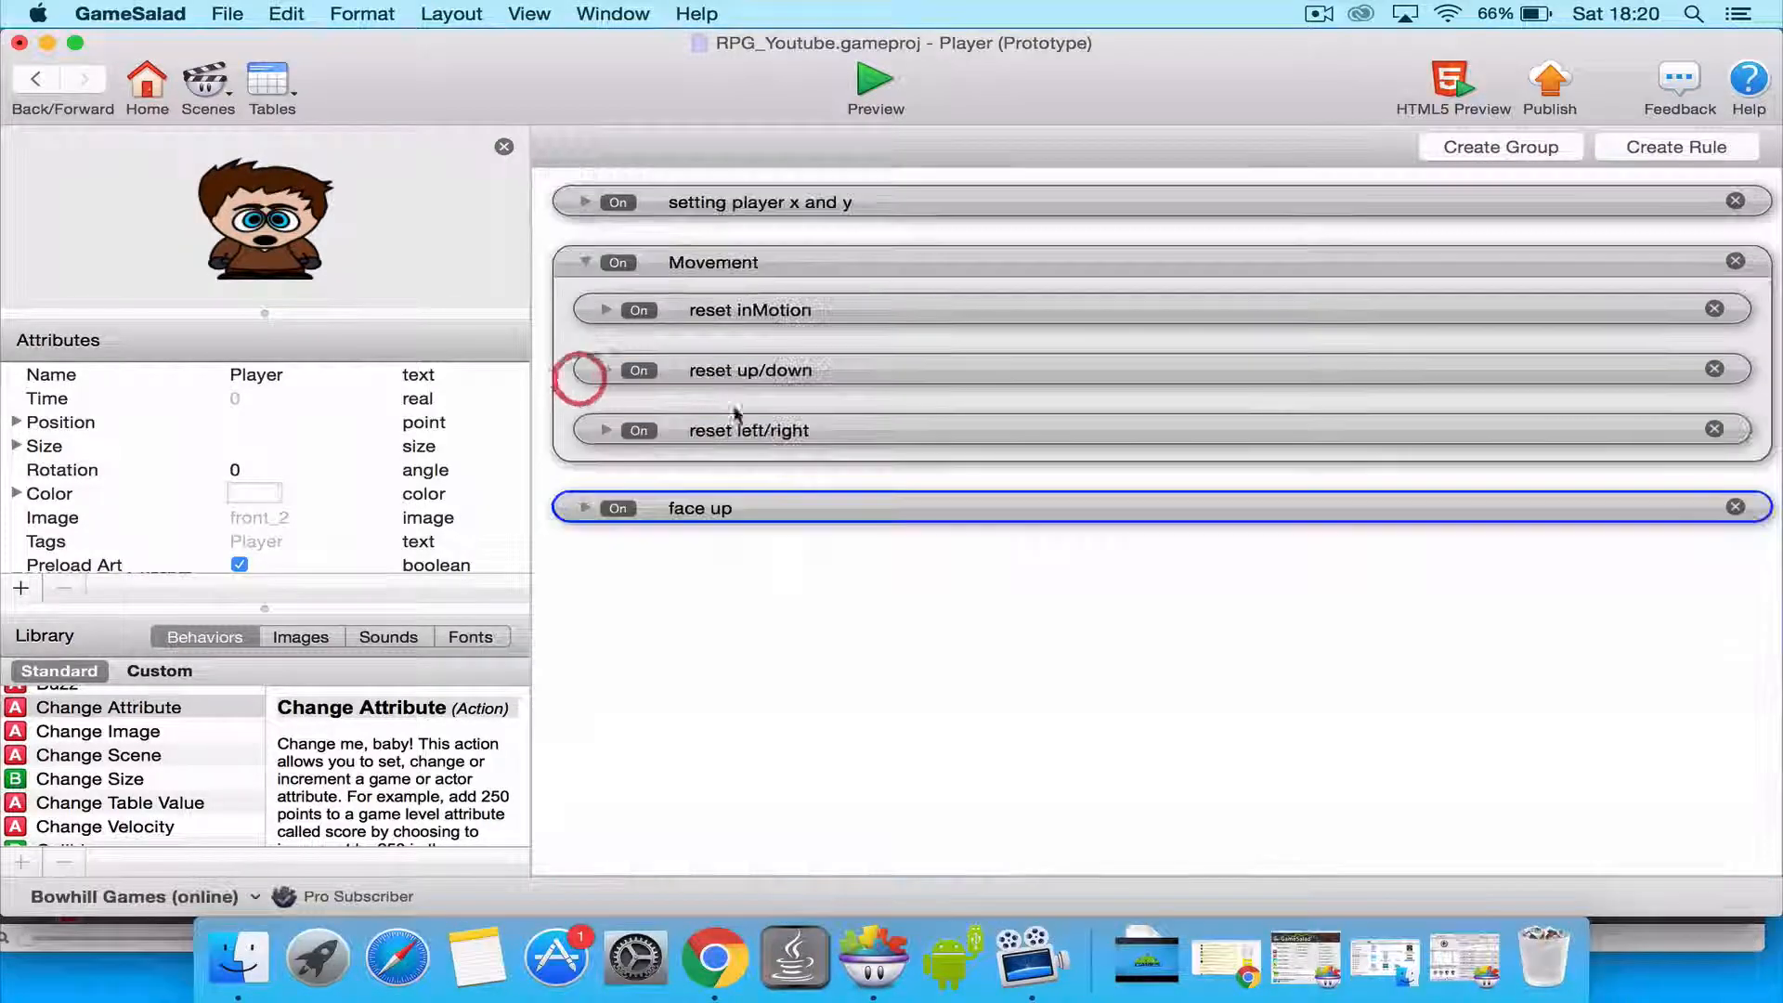
key("cmd+c")
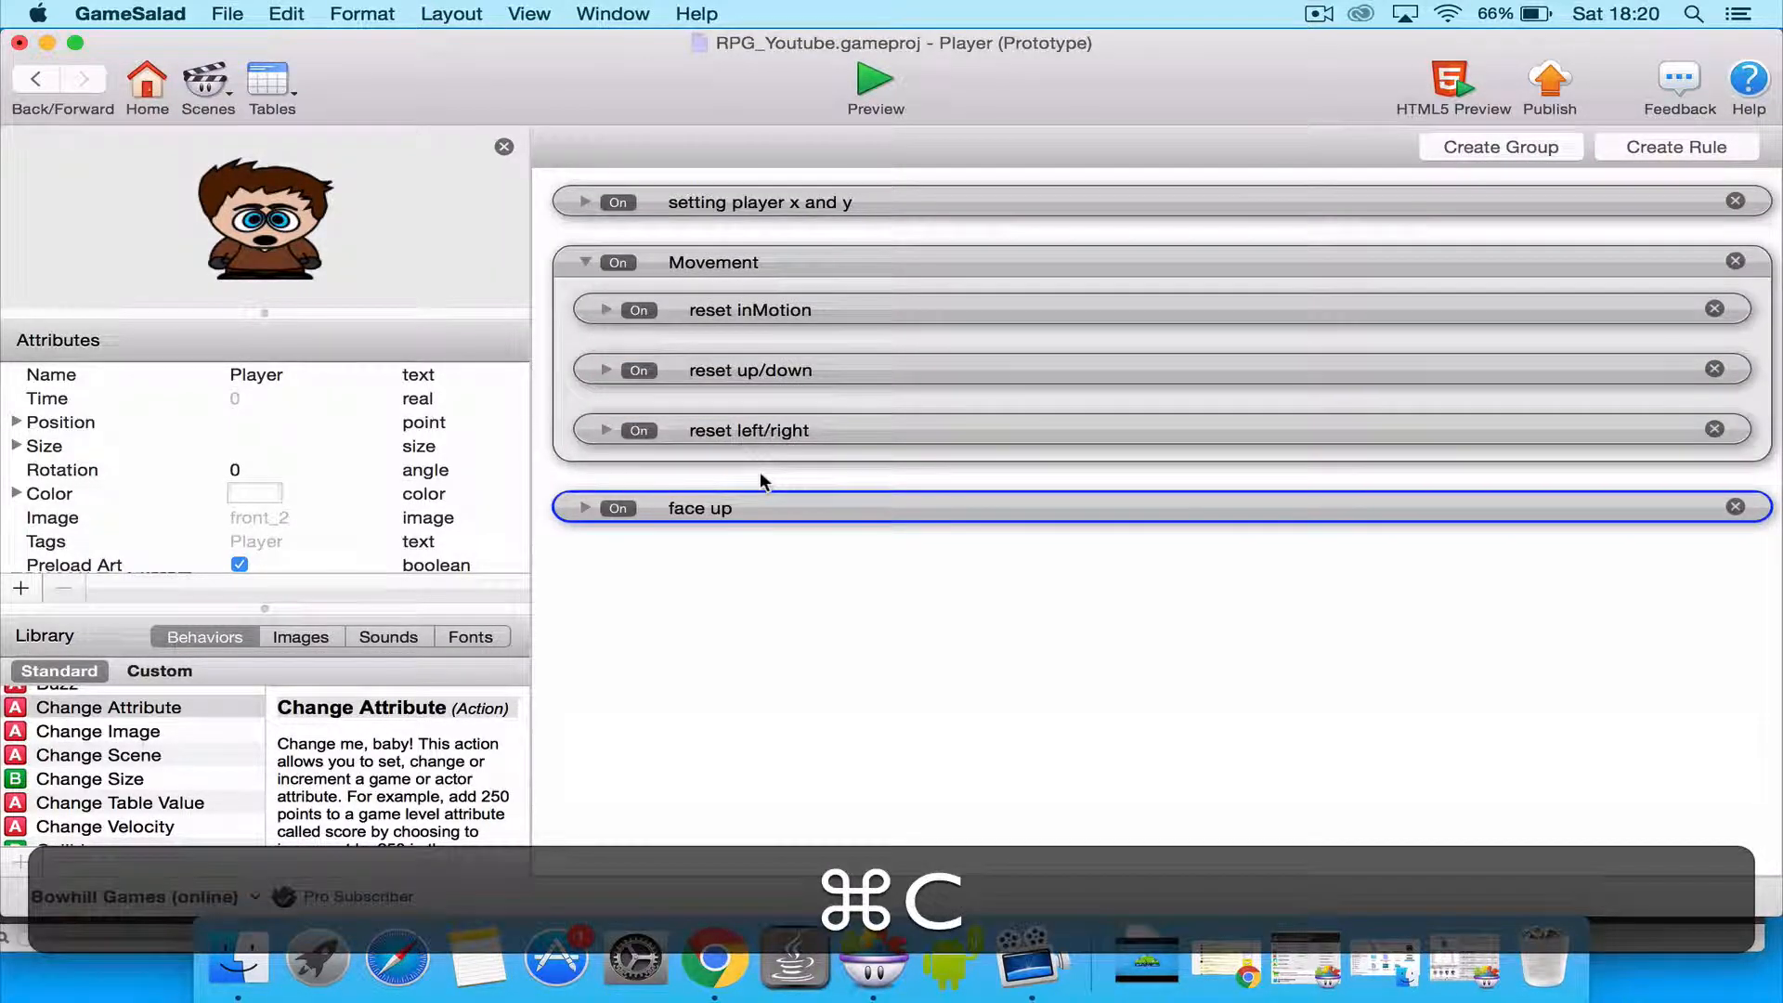
left_click(742, 611)
left_click(786, 516)
key("cmd+c")
key("cmd+v")
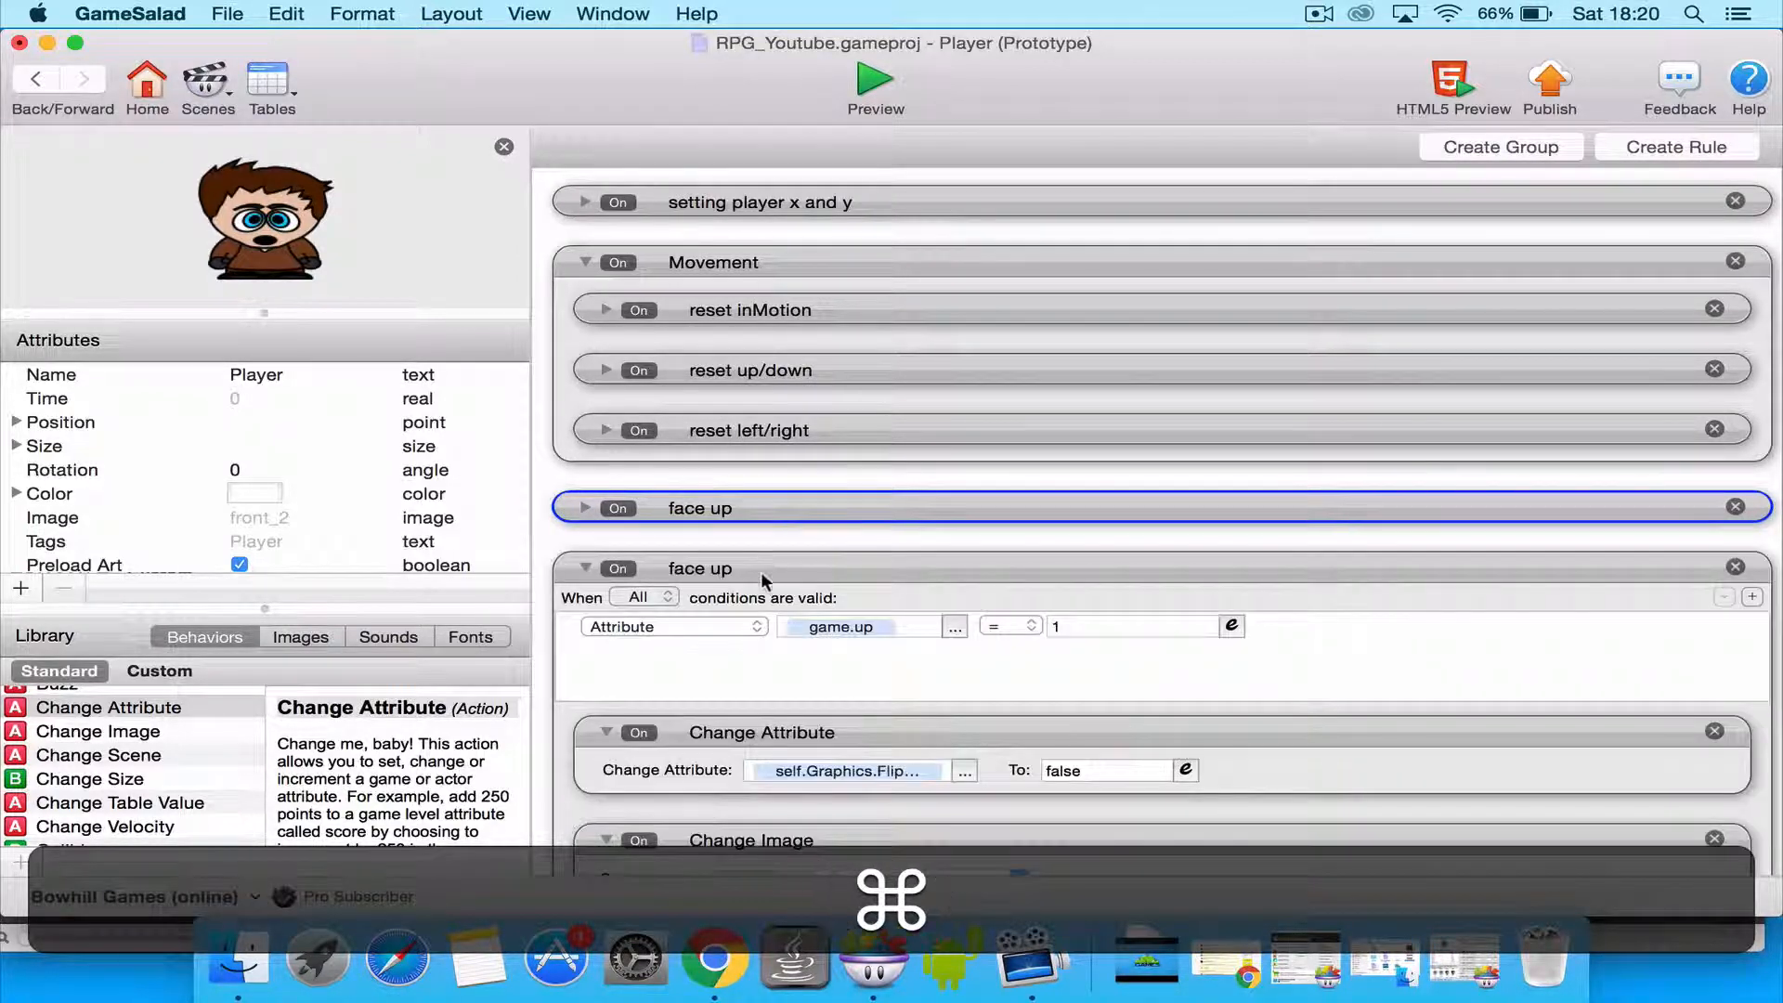
Change the condition attribute of the duplicated "face up" rule to game.down.
left_click(732, 573)
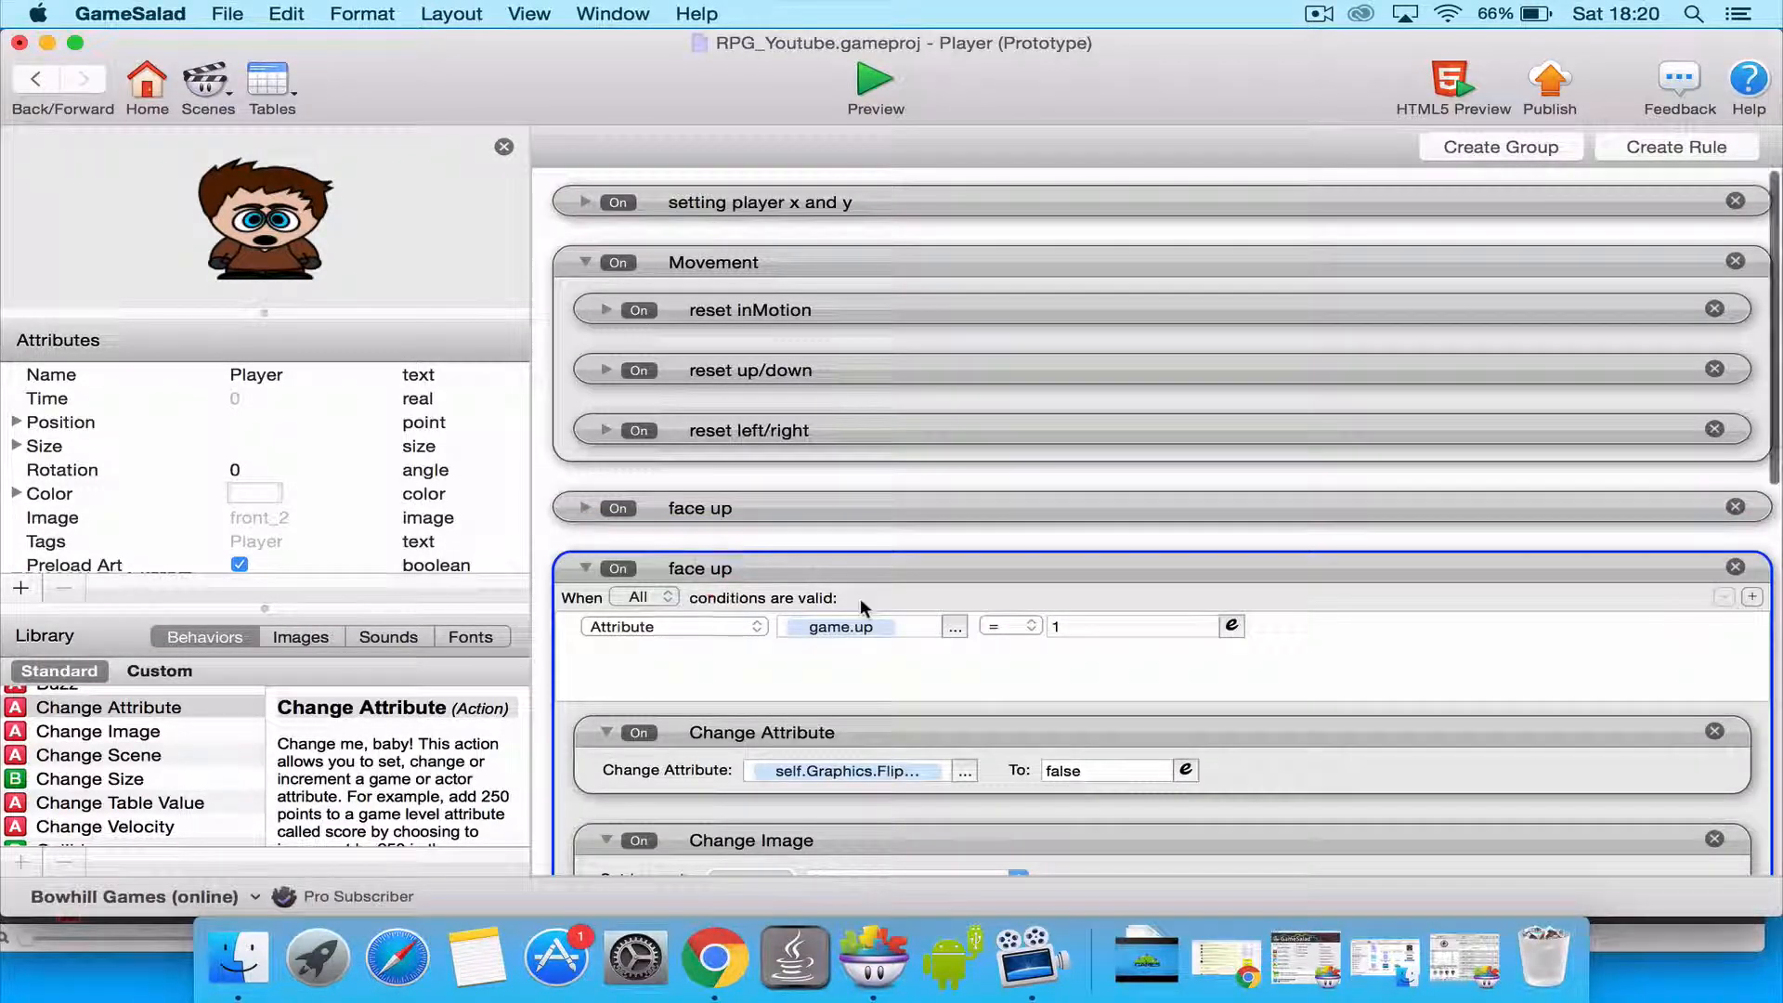
scroll(860, 598, "down", 1)
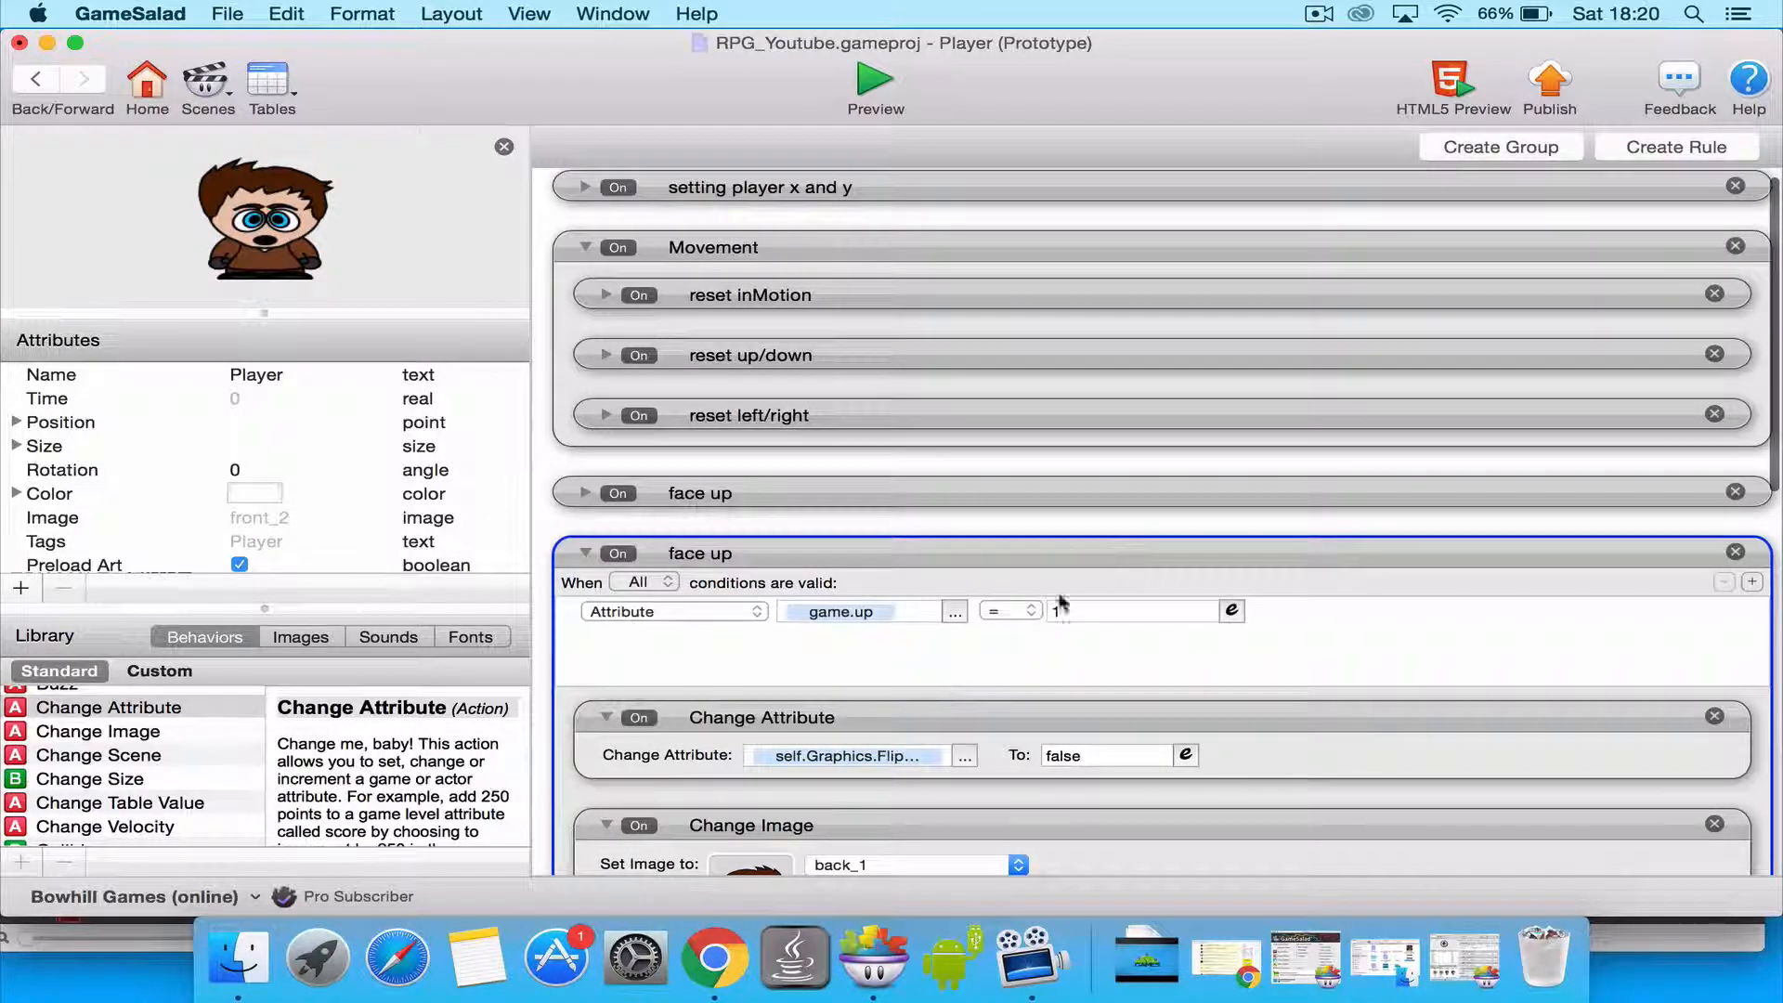
scroll(1146, 548, "down", 1)
scroll(1144, 548, "down", 3)
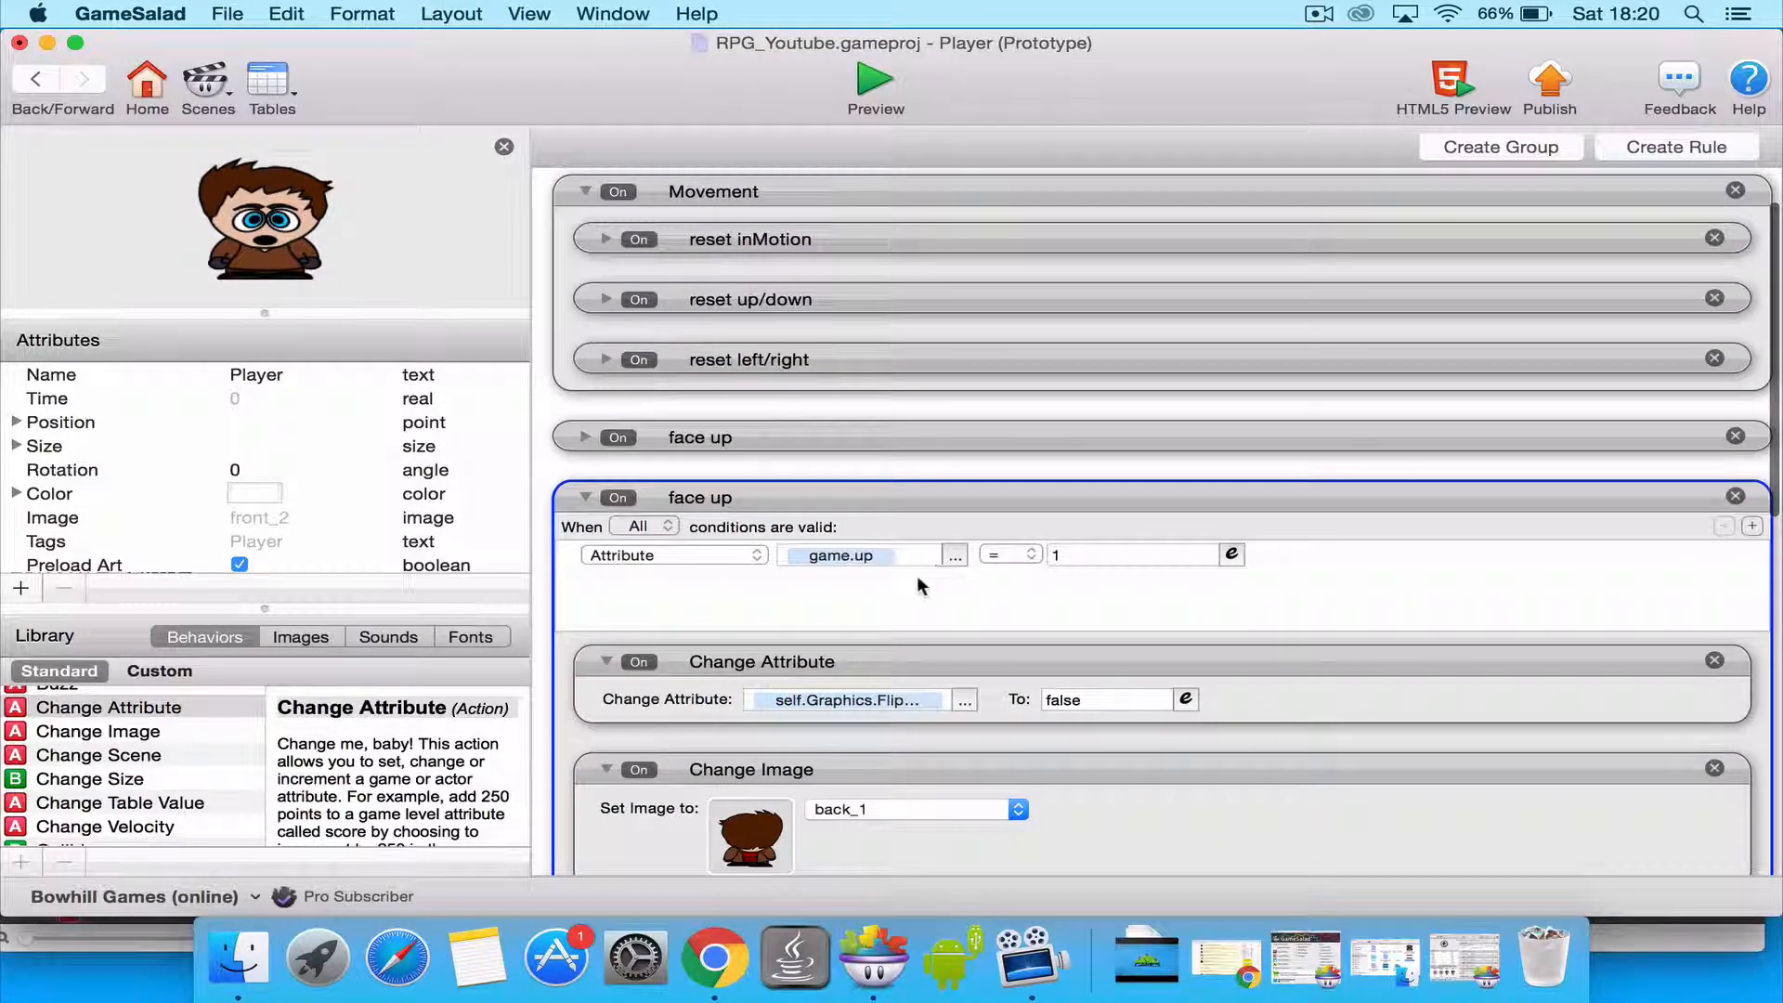
left_click(953, 555)
left_click(970, 582)
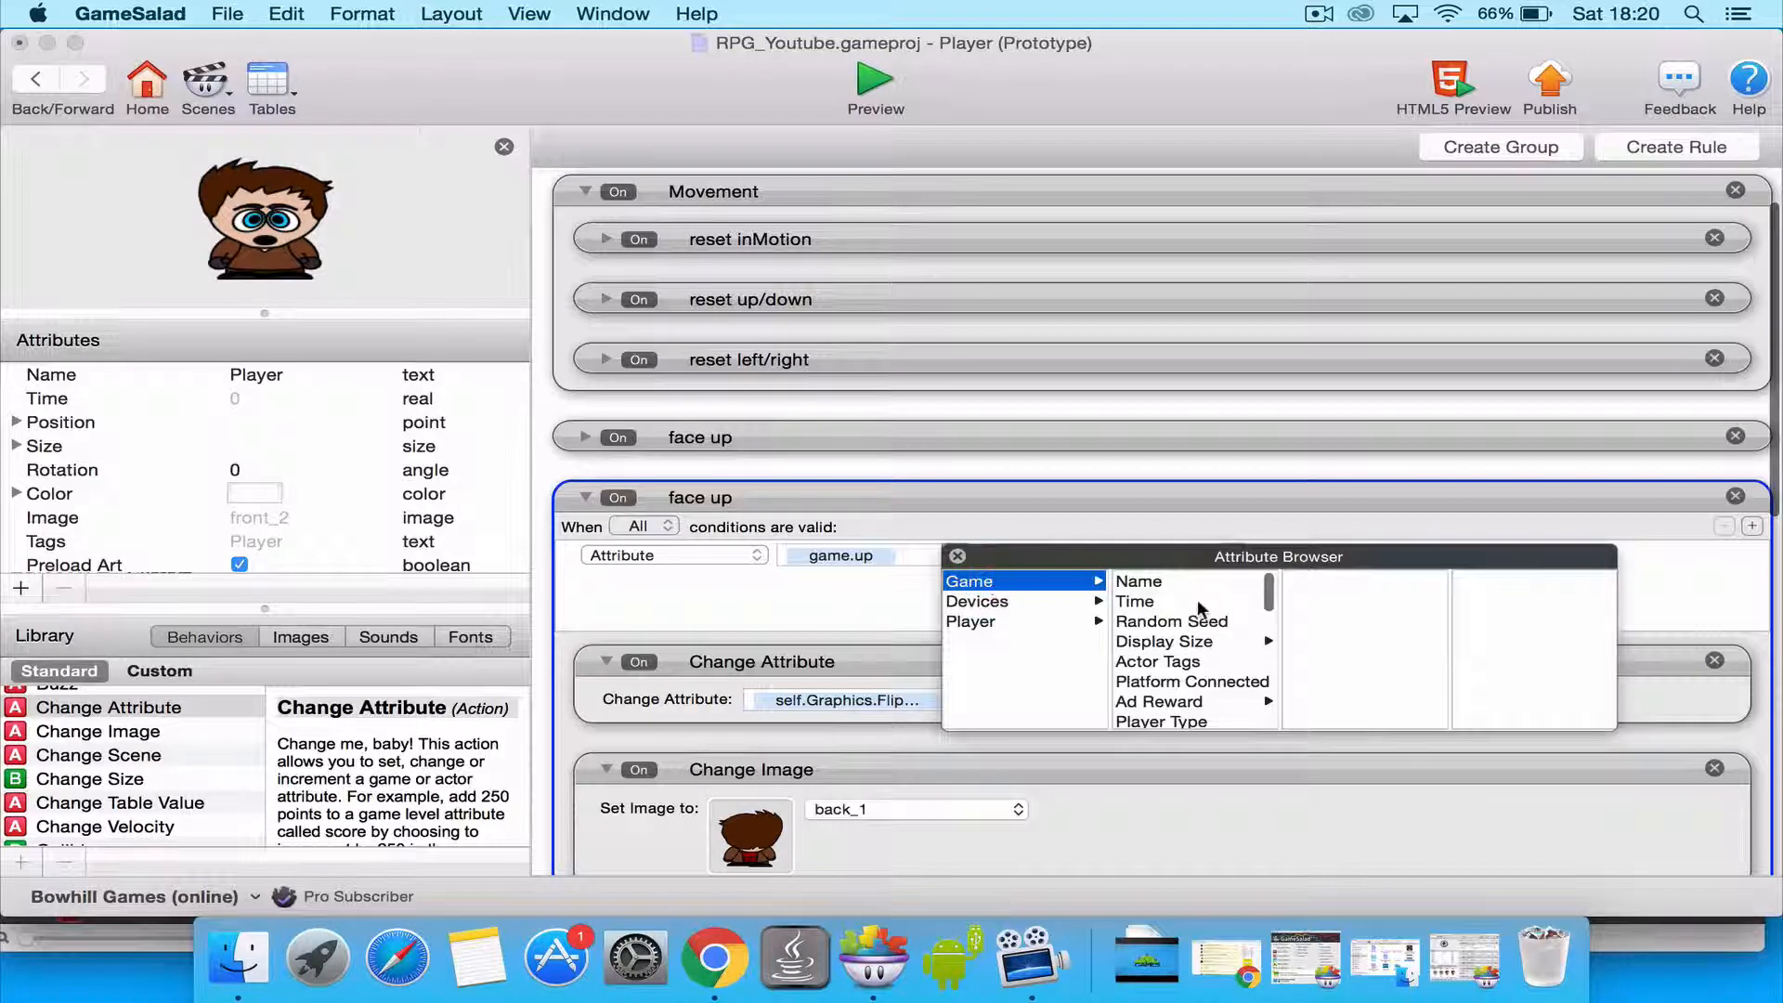
scroll(1199, 610, "down", 5)
scroll(1202, 611, "up", 1)
left_click(1133, 678)
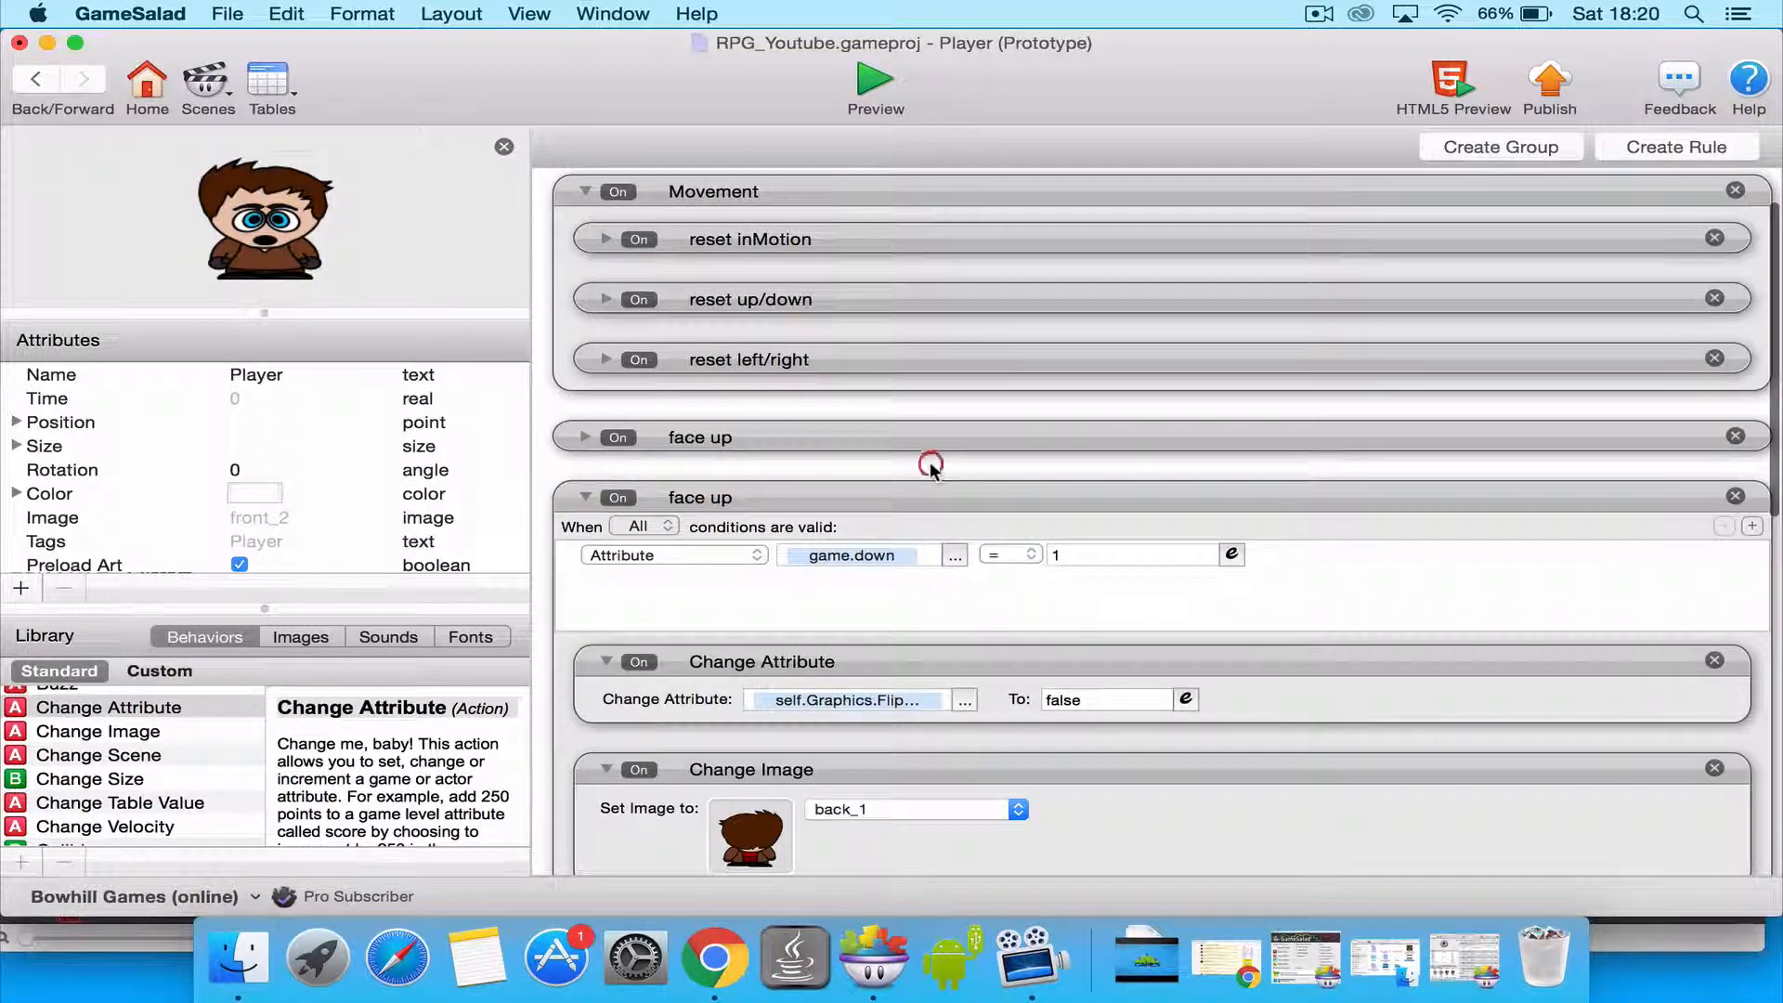
Set the Change Image behavior in the game.down rule to the front_1 image.
scroll(931, 471, "down", 3)
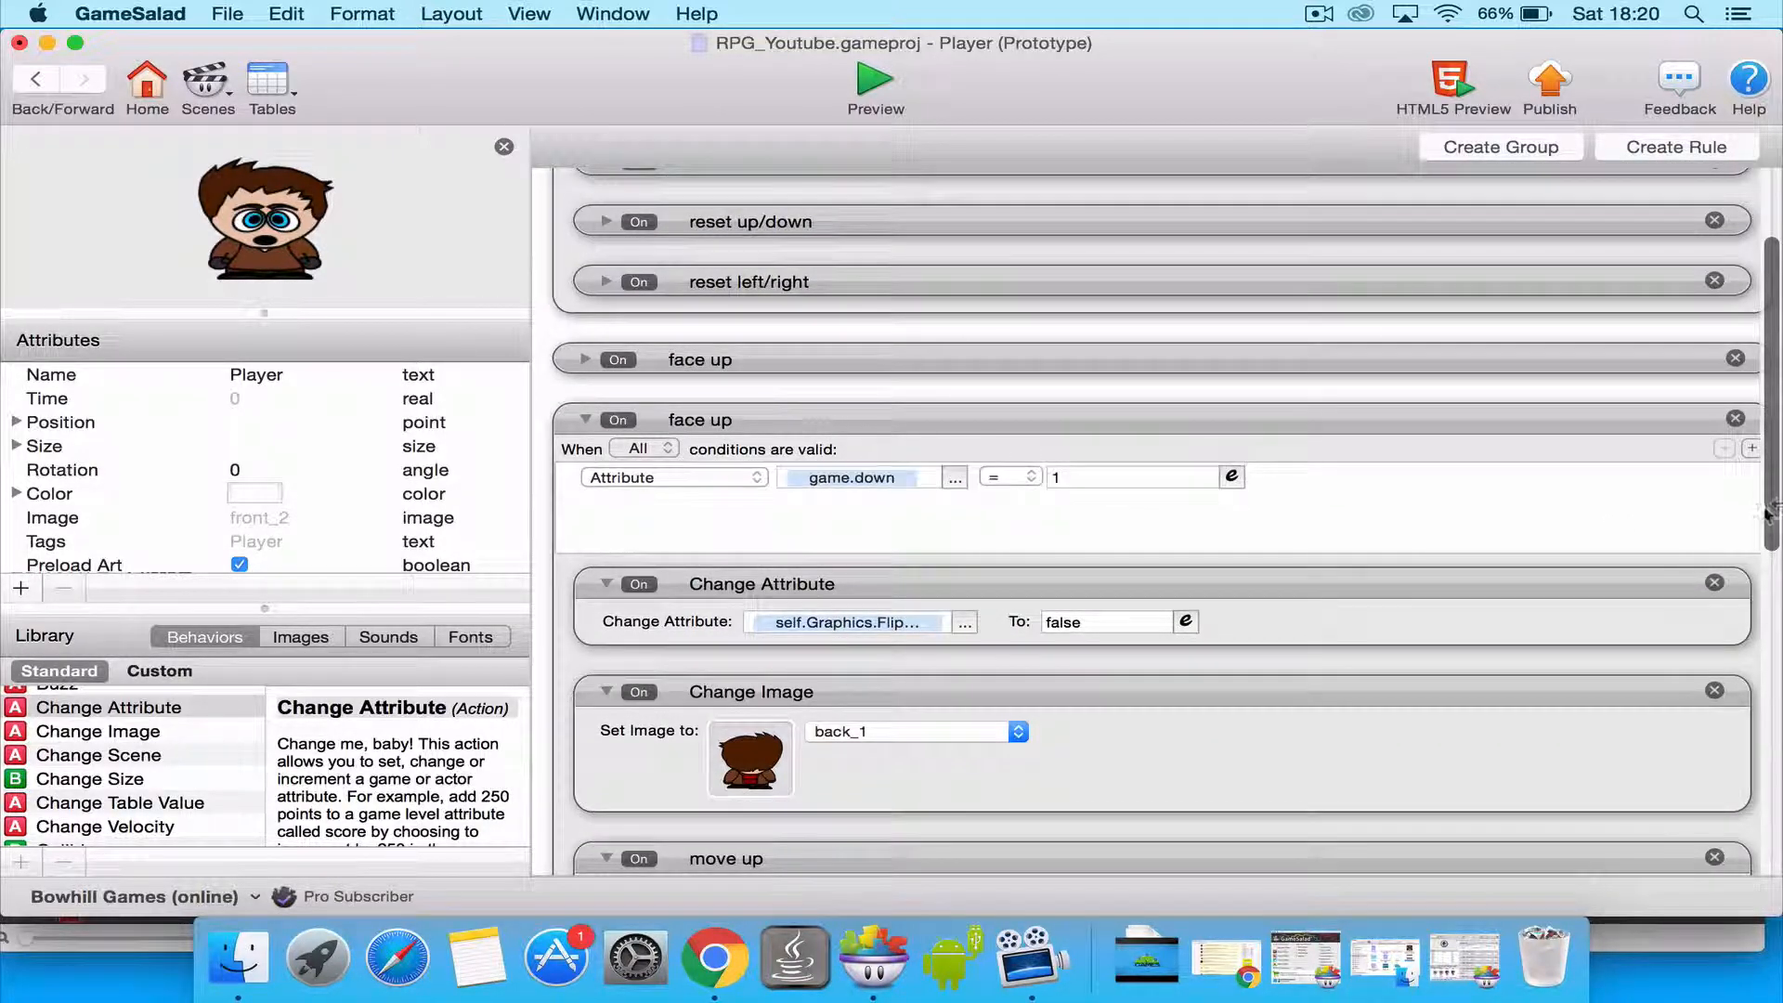
left_click_drag(1774, 514, 1777, 625)
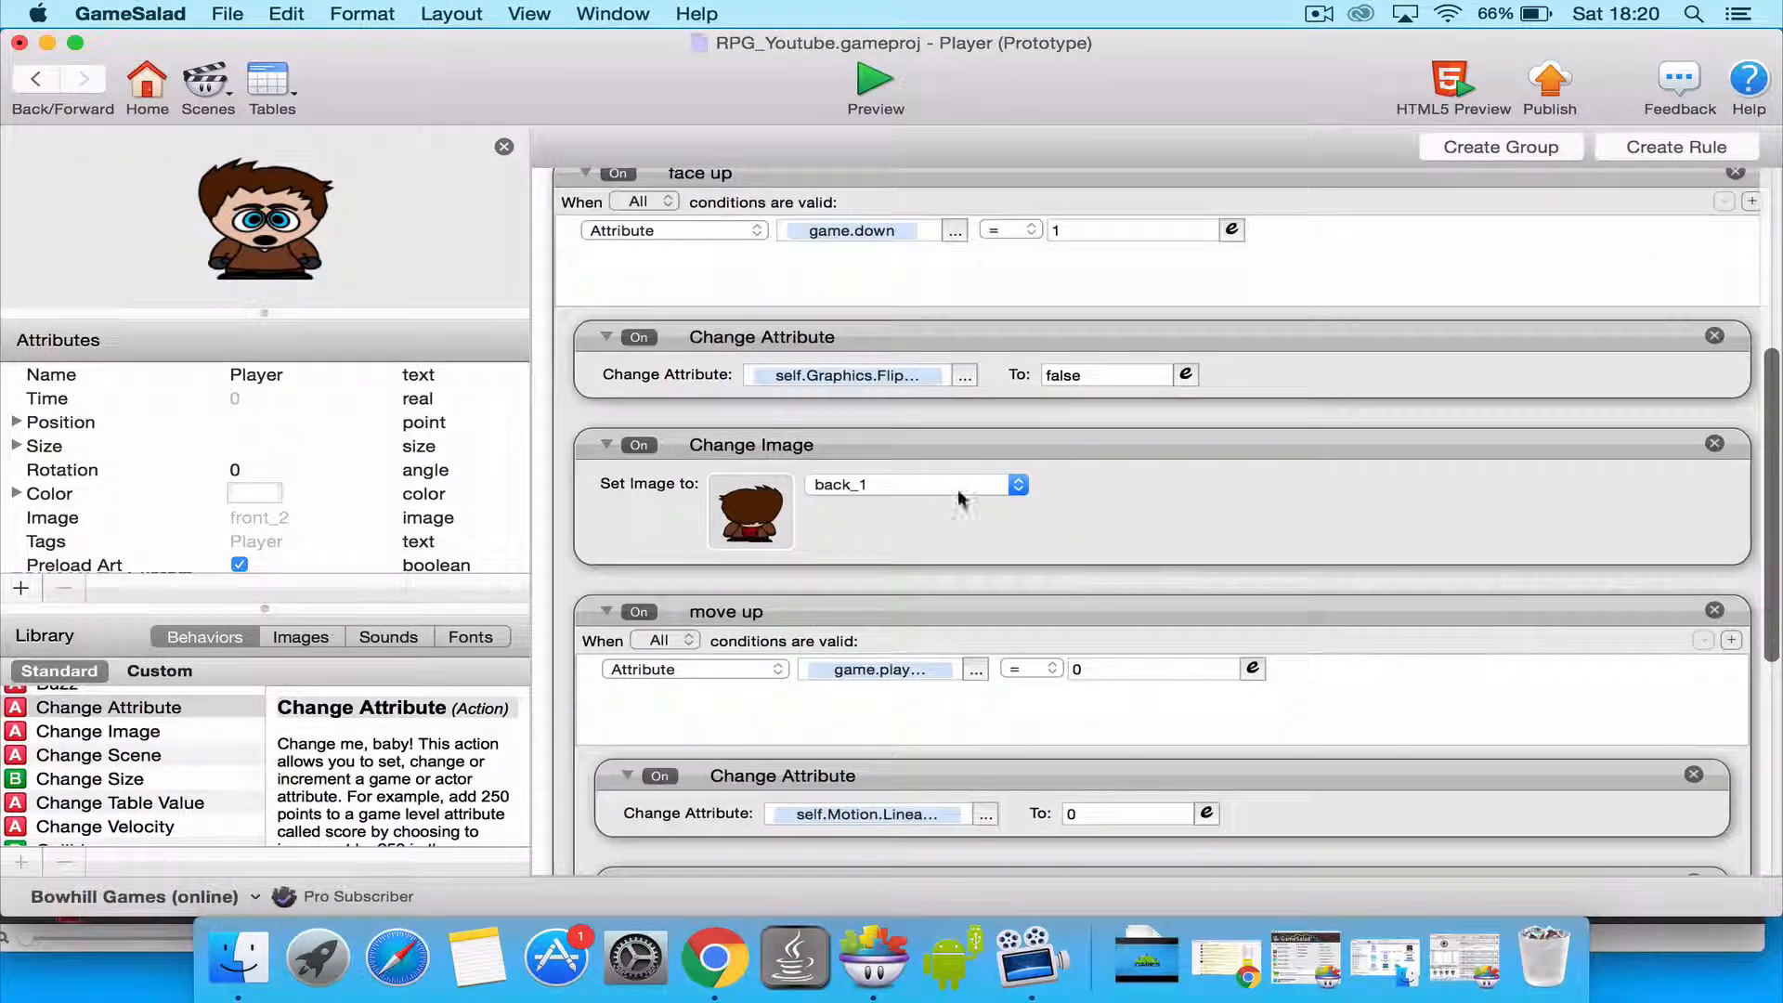
left_click(971, 485)
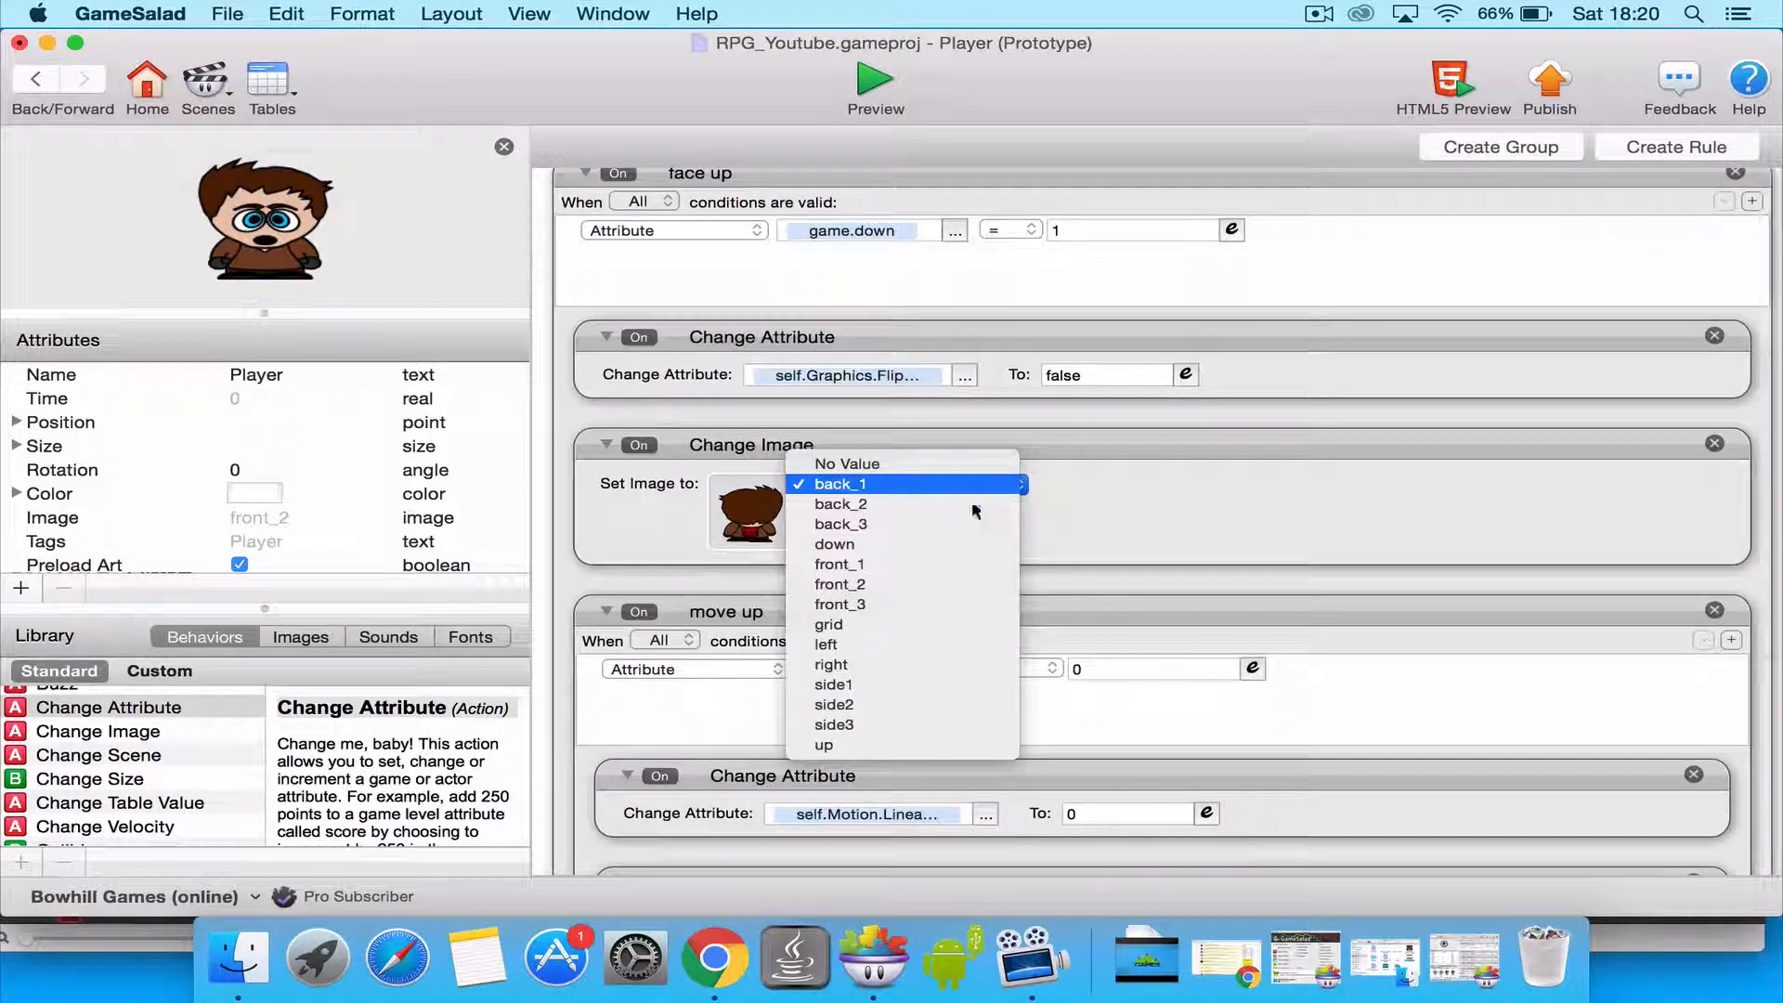
left_click(942, 563)
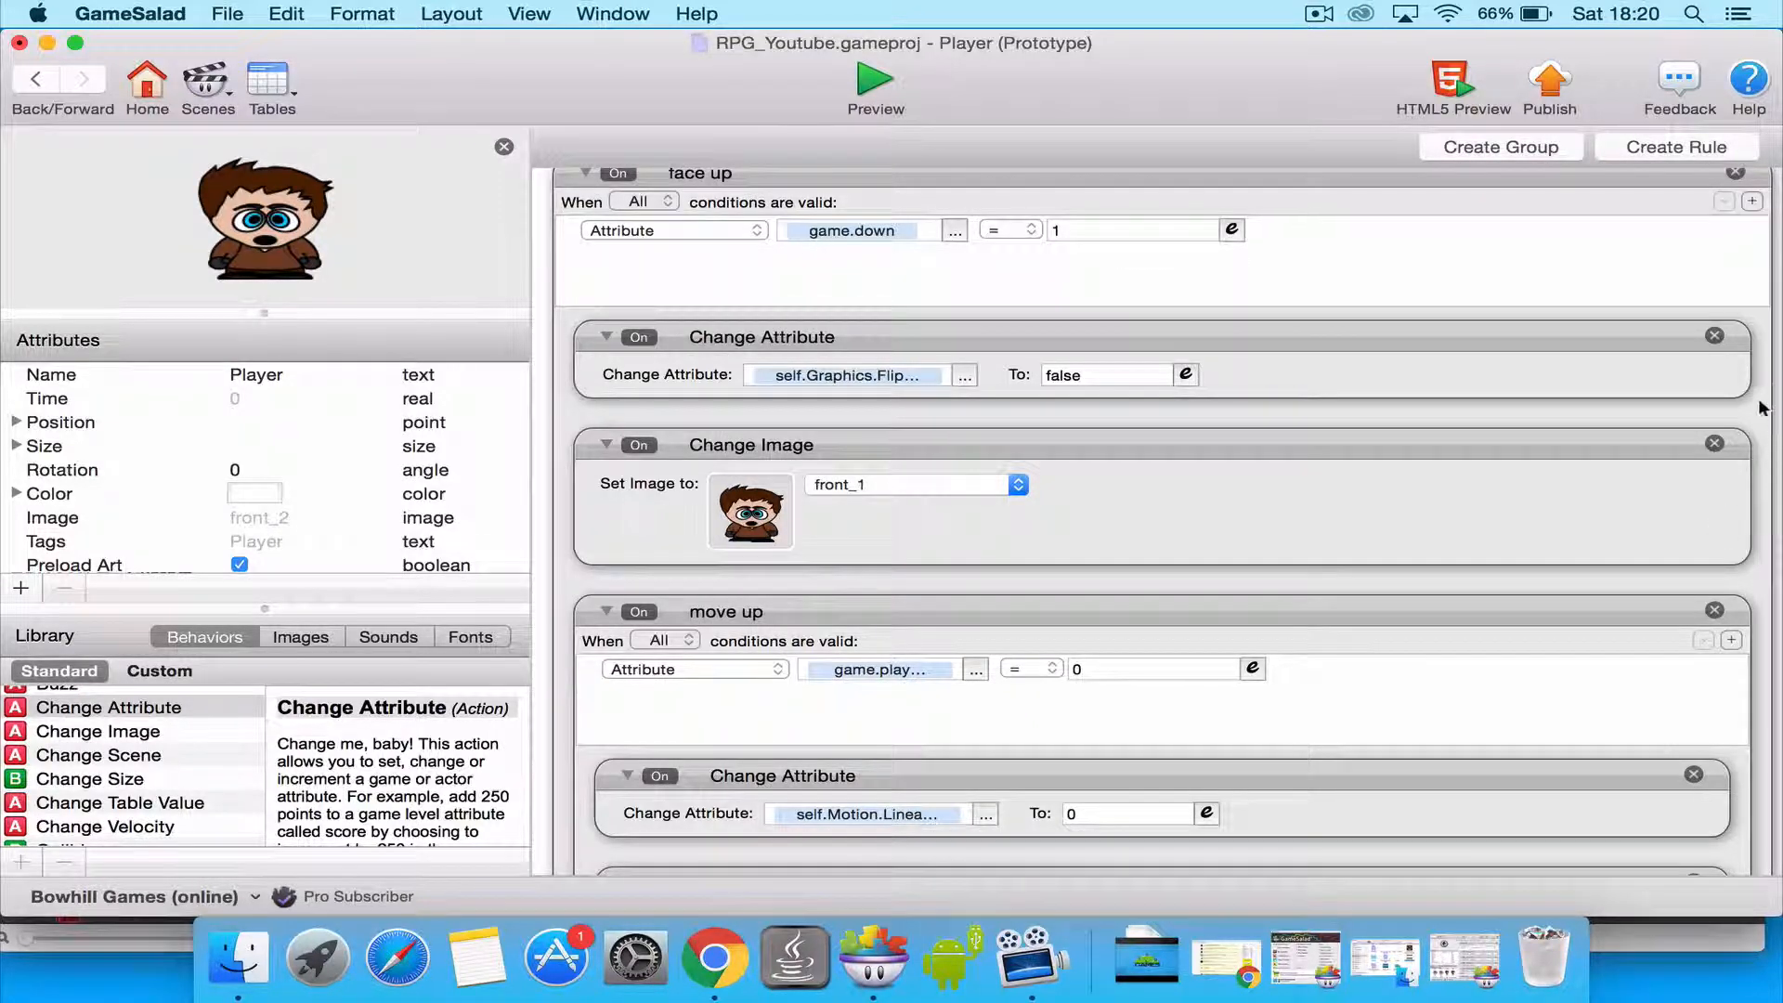
Change the condition attribute of the nested "move up" rule to game.playerColisionDown.
scroll(1728, 467, "down", 3)
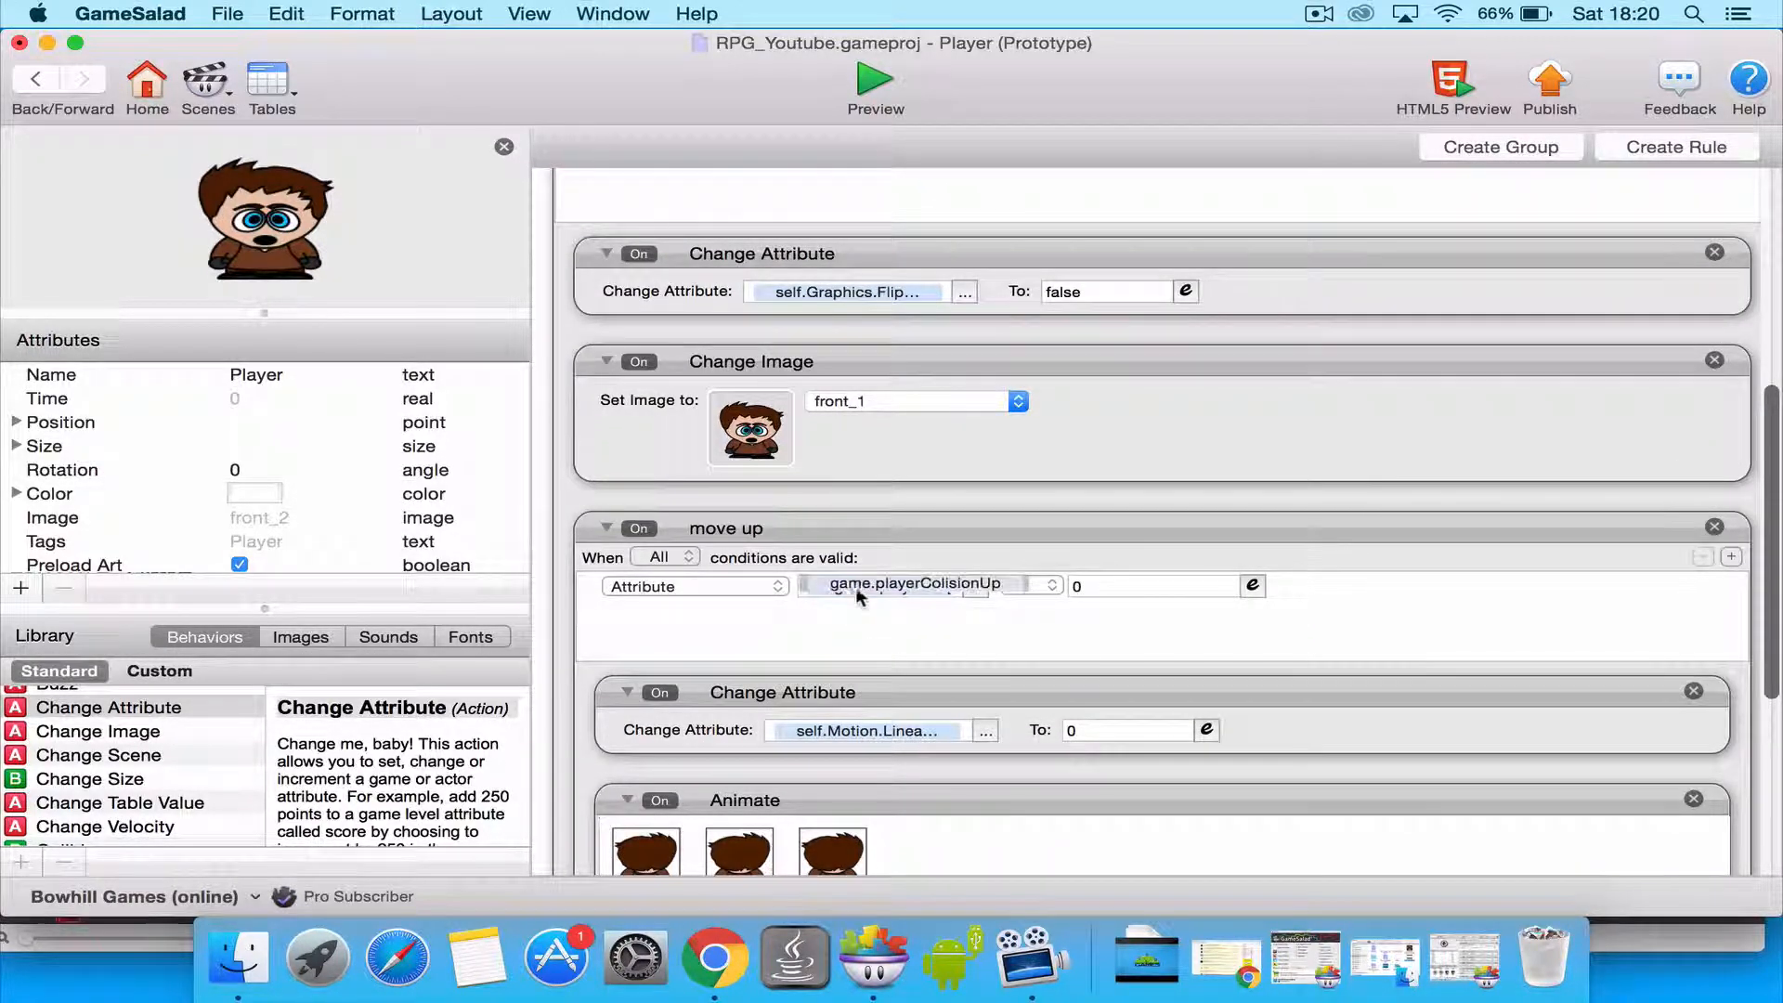
left_click(978, 588)
left_click(990, 611)
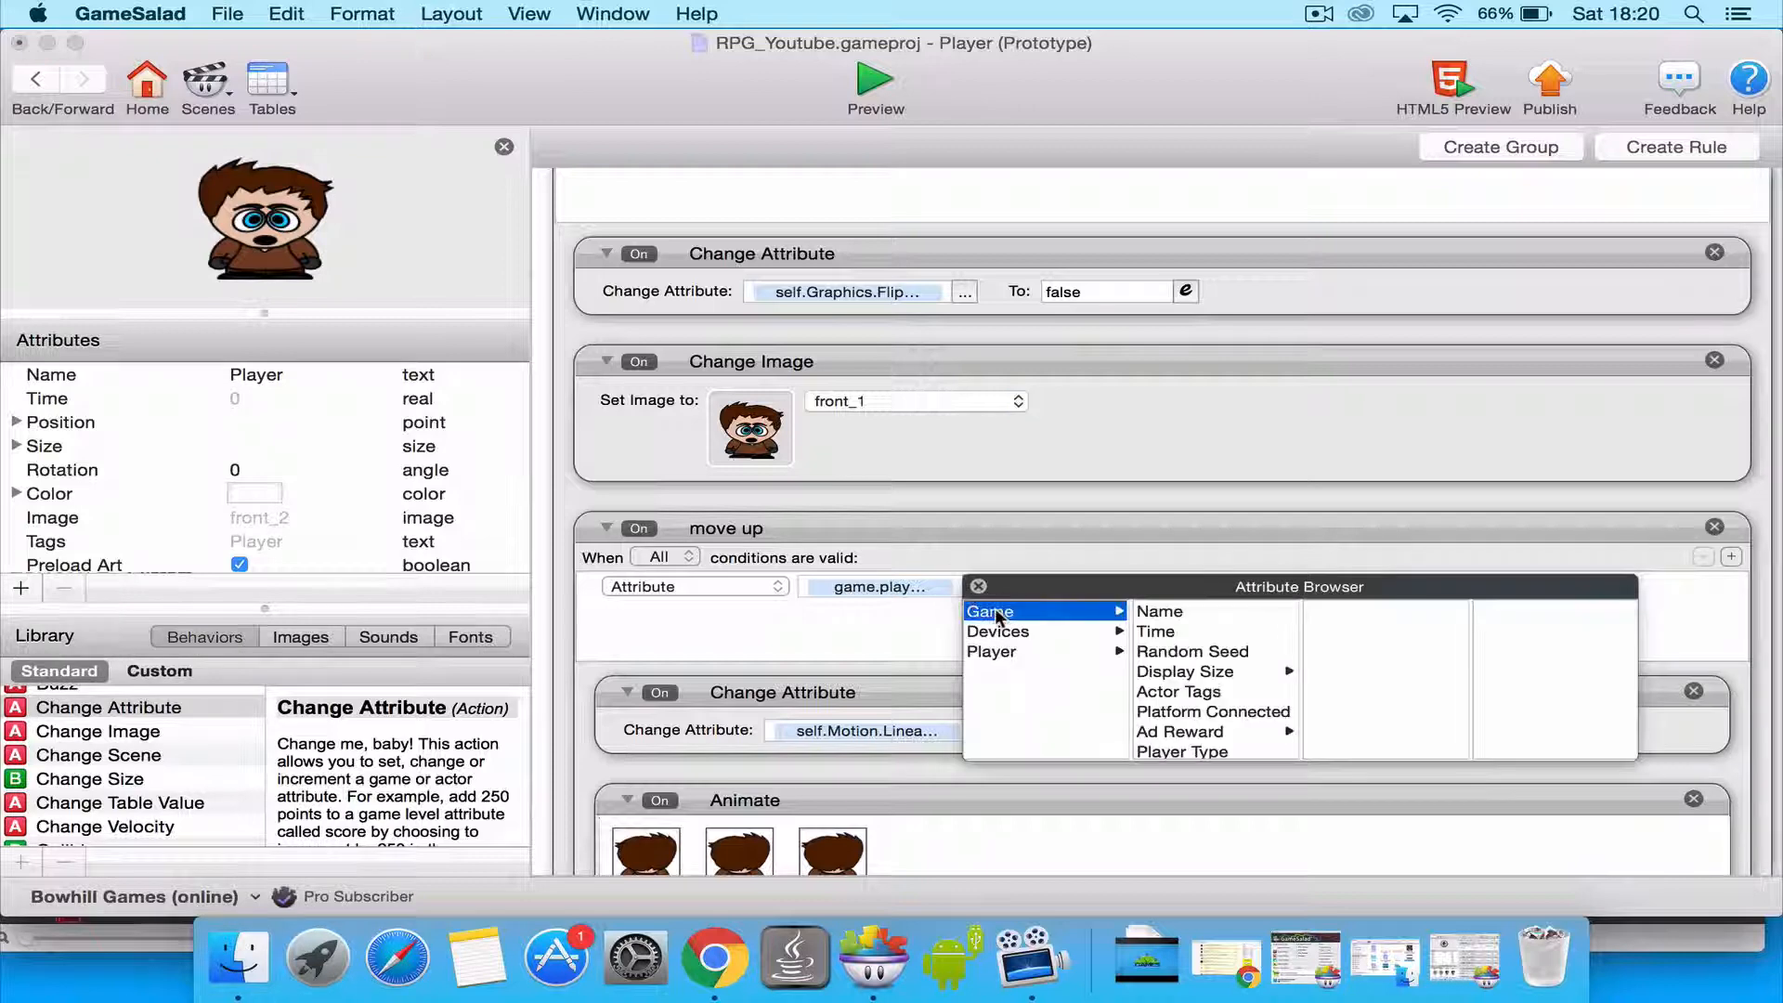
scroll(1236, 655, "down", 5)
scroll(1238, 662, "down", 4)
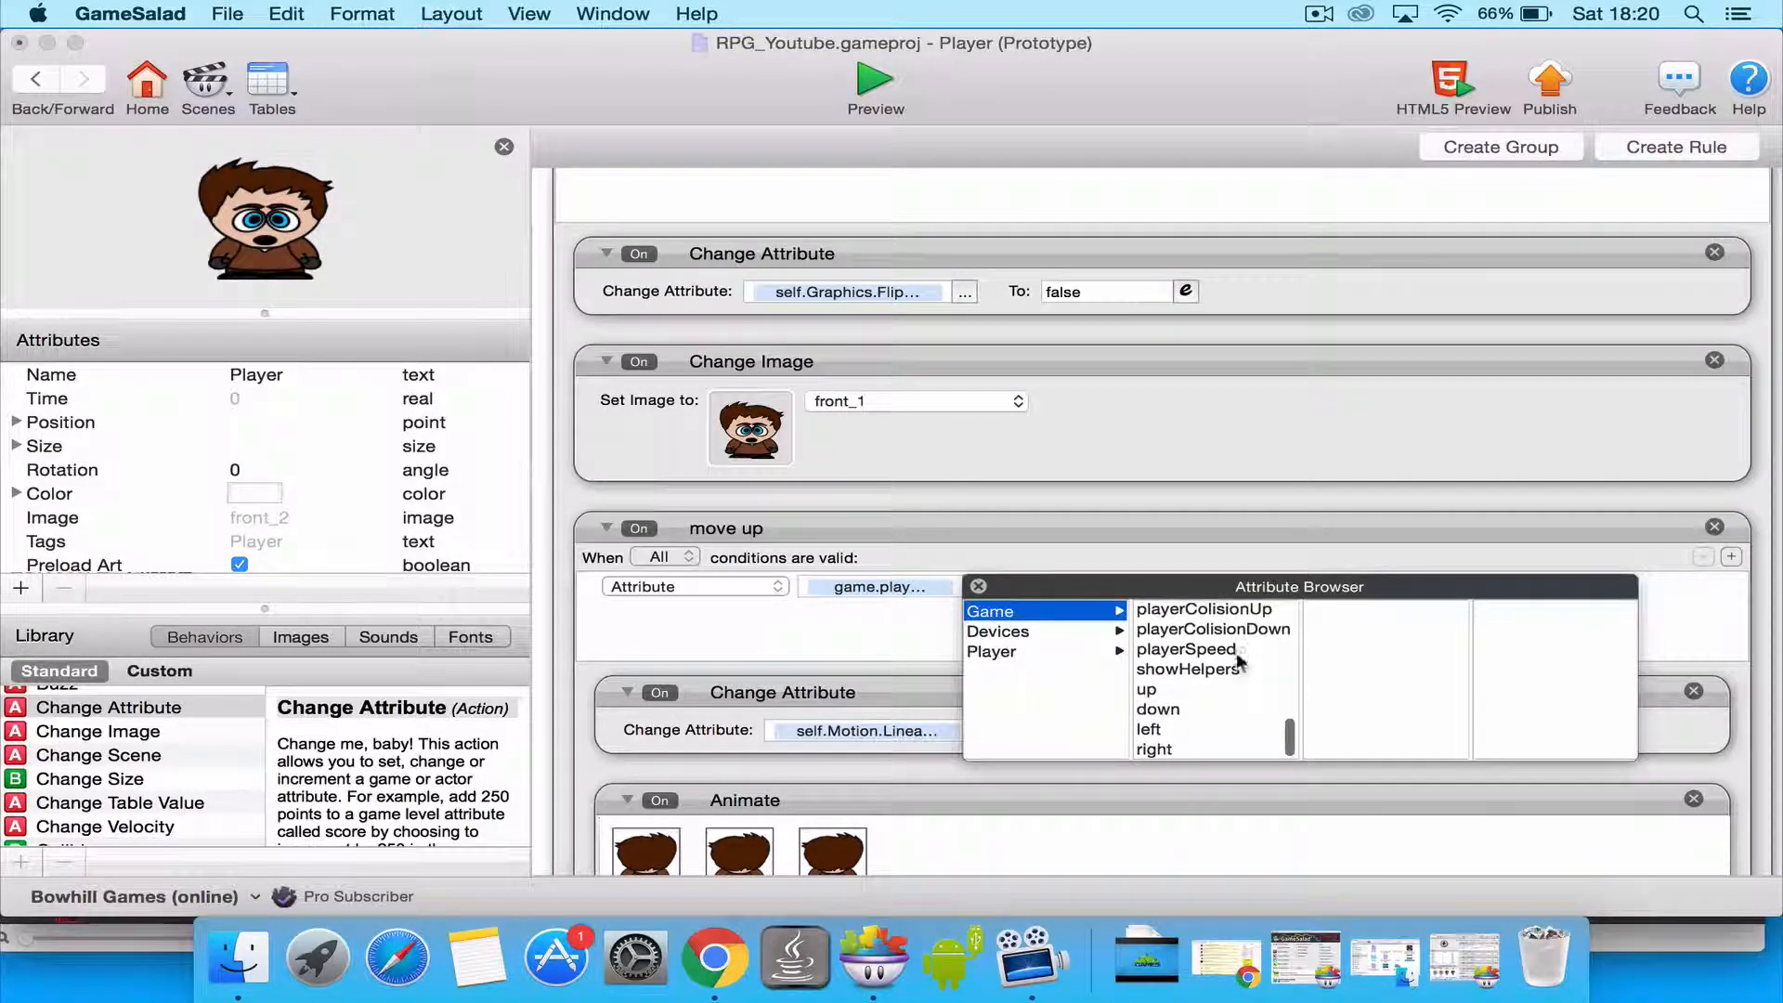
double_click(1264, 630)
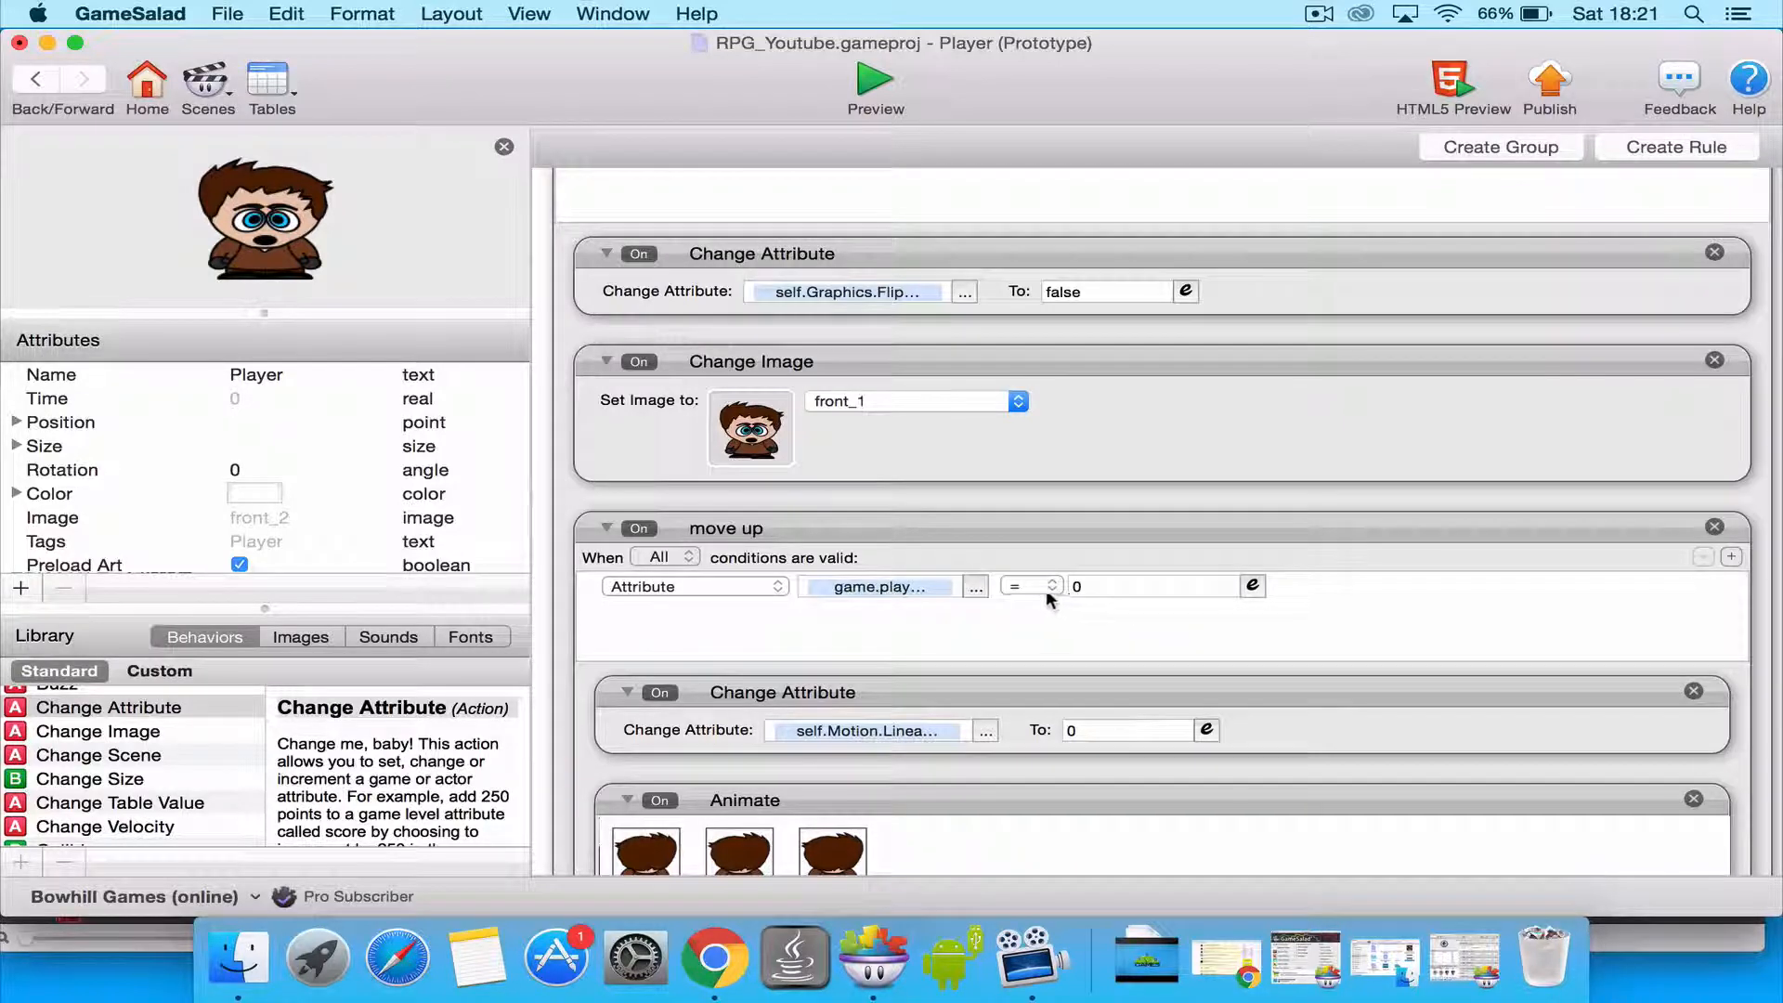
Delete all three back-view frames from the Animate behavior in the game.down rule.
scroll(1773, 599, "down", 3)
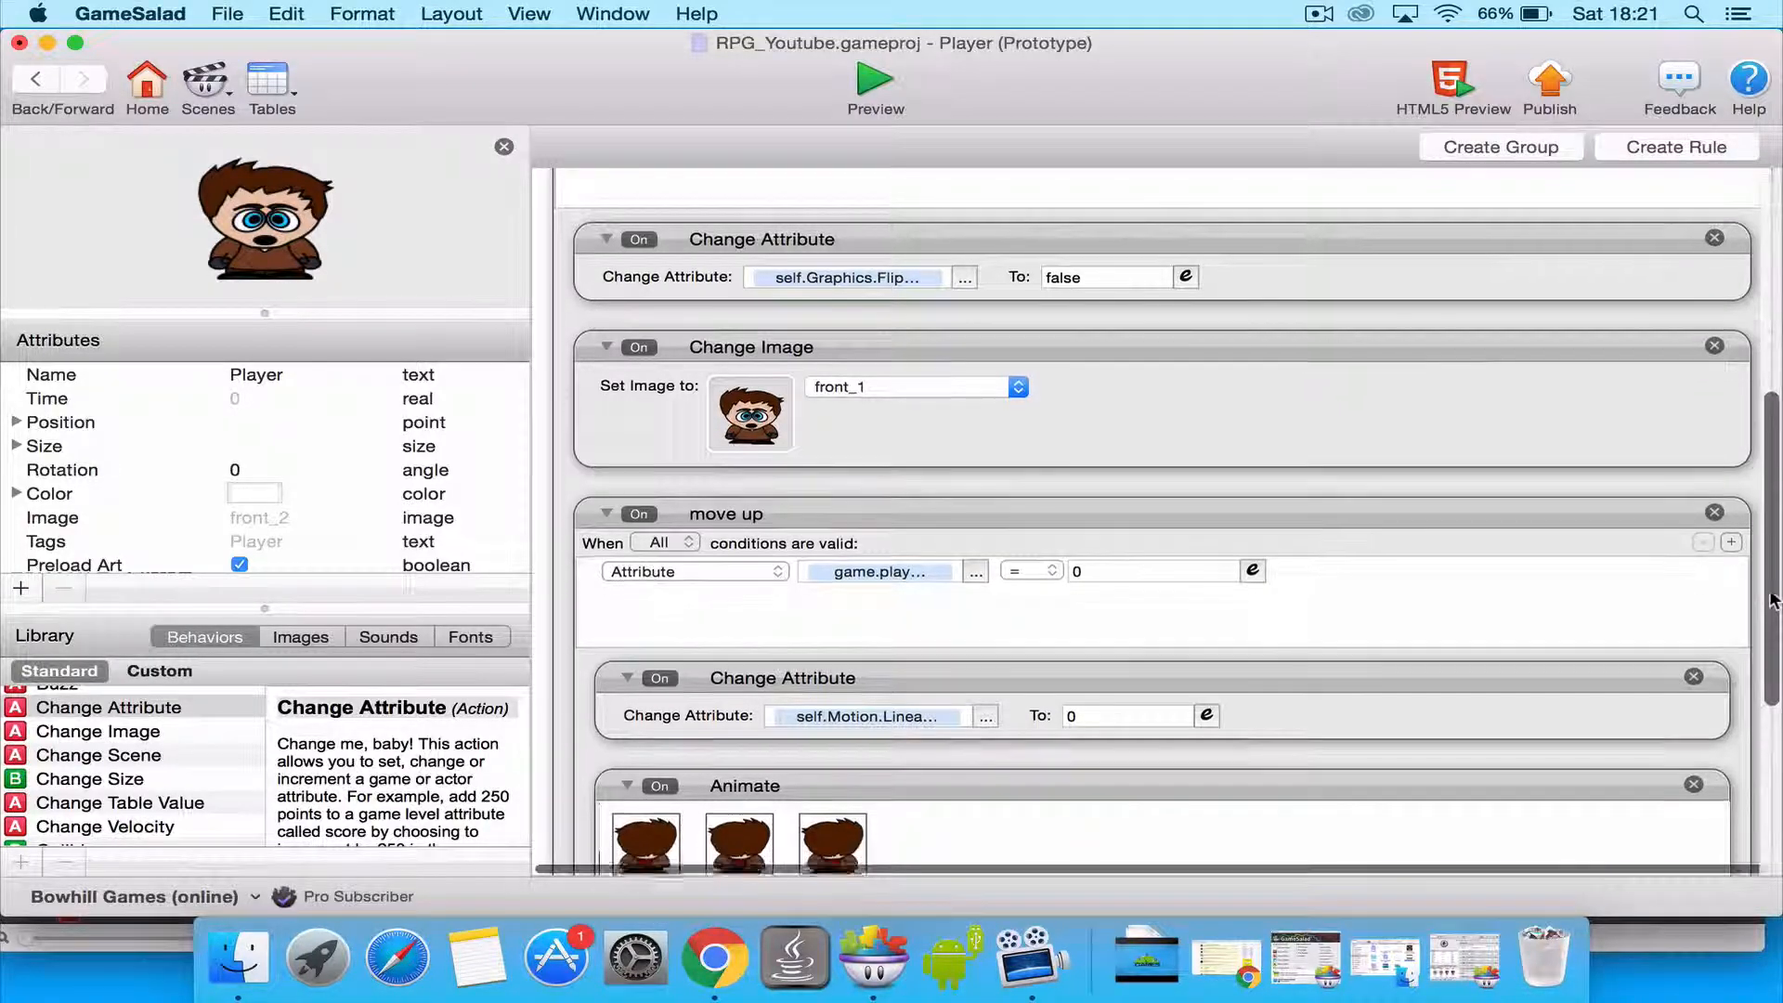
scroll(1772, 599, "down", 3)
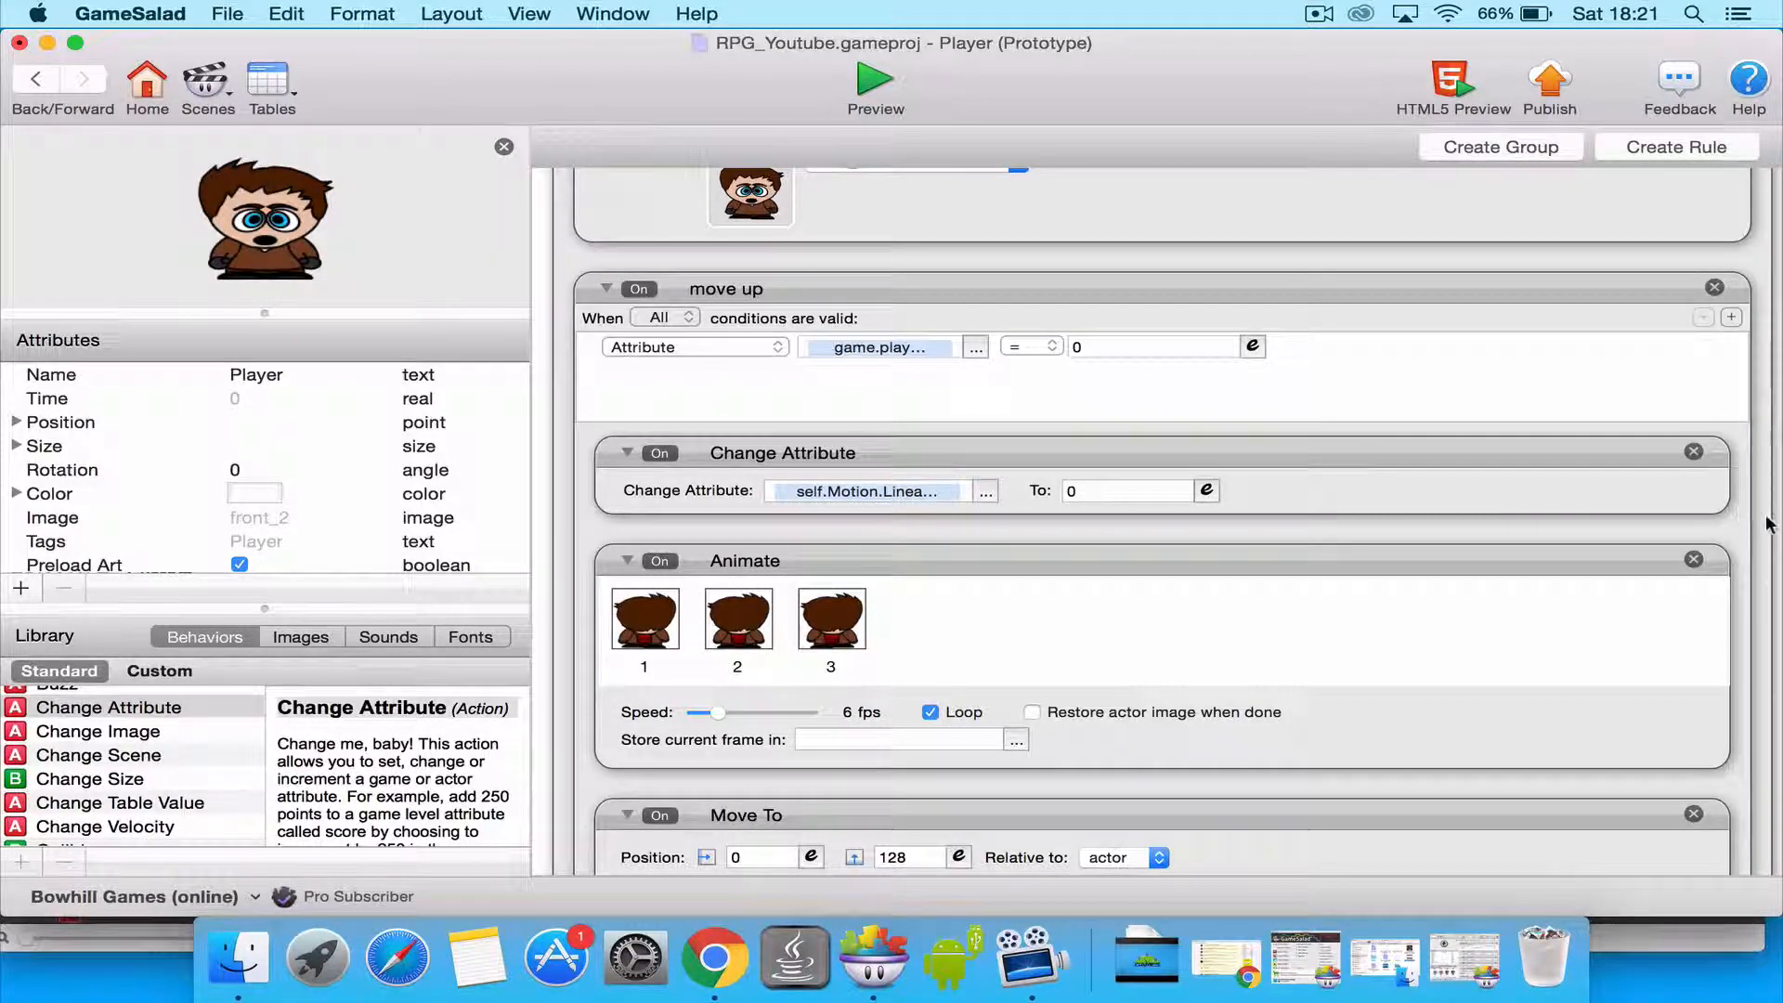
scroll(1767, 523, "down", 3)
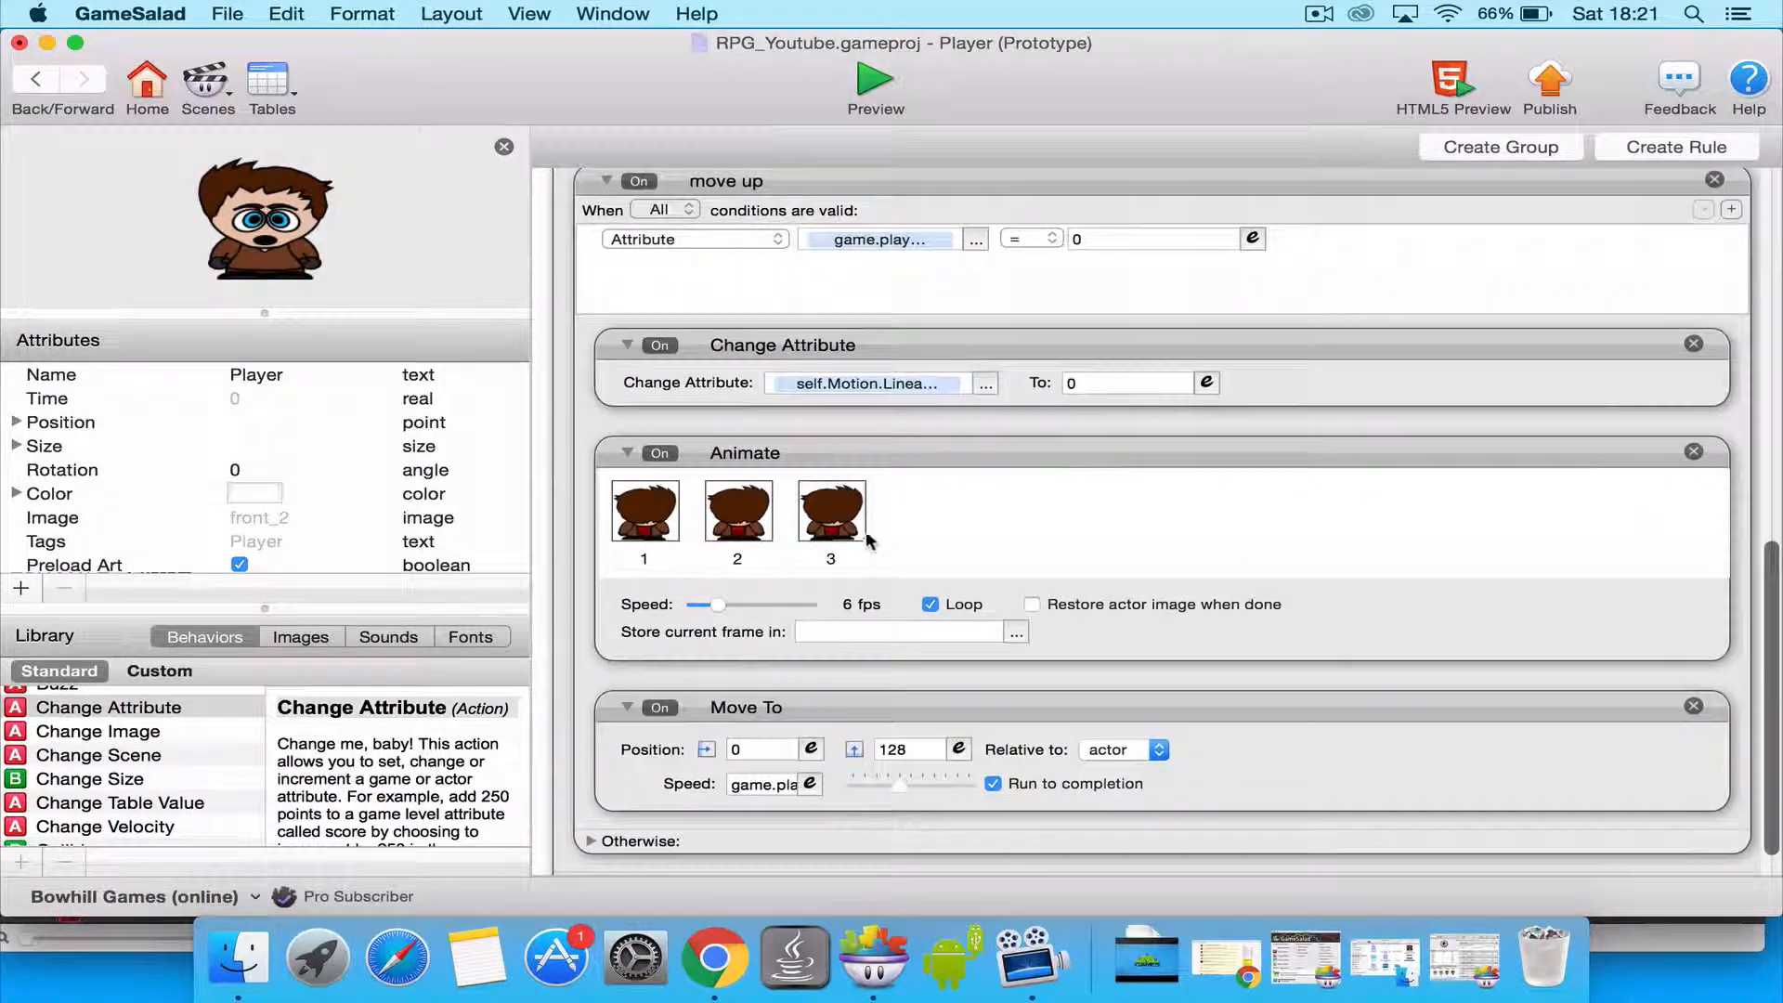
left_click(661, 511)
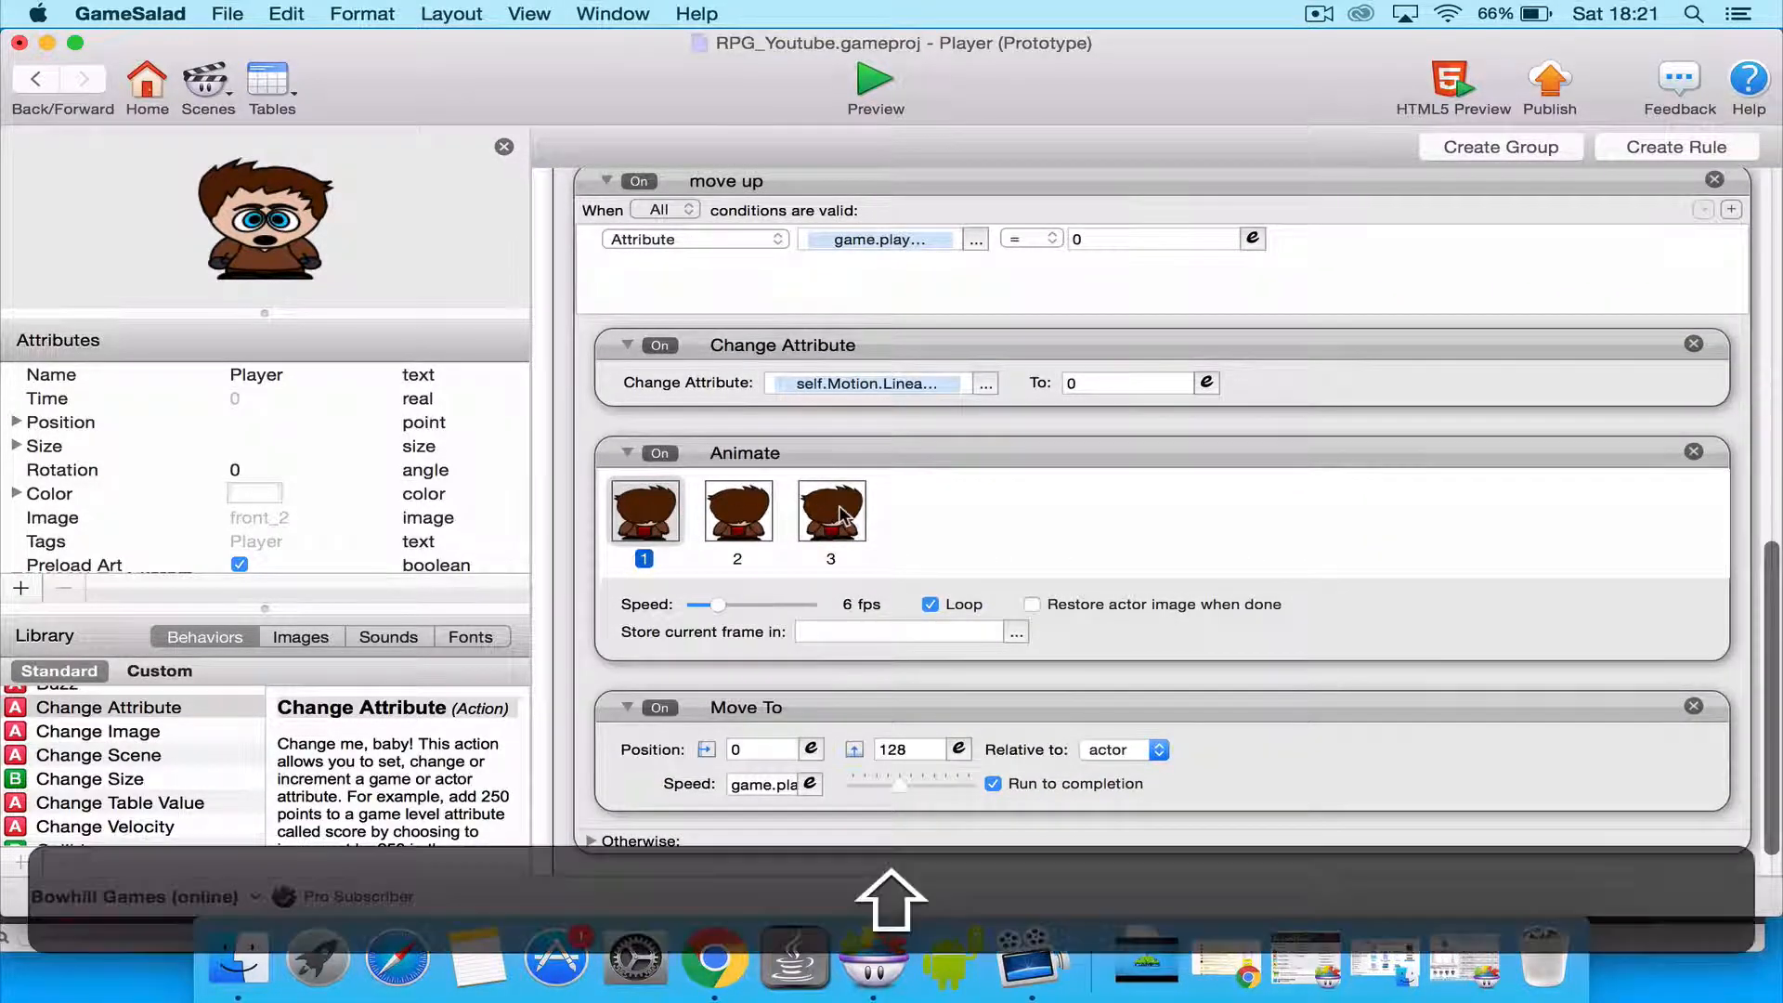
left_click(831, 511, "shift")
key("BackSpace")
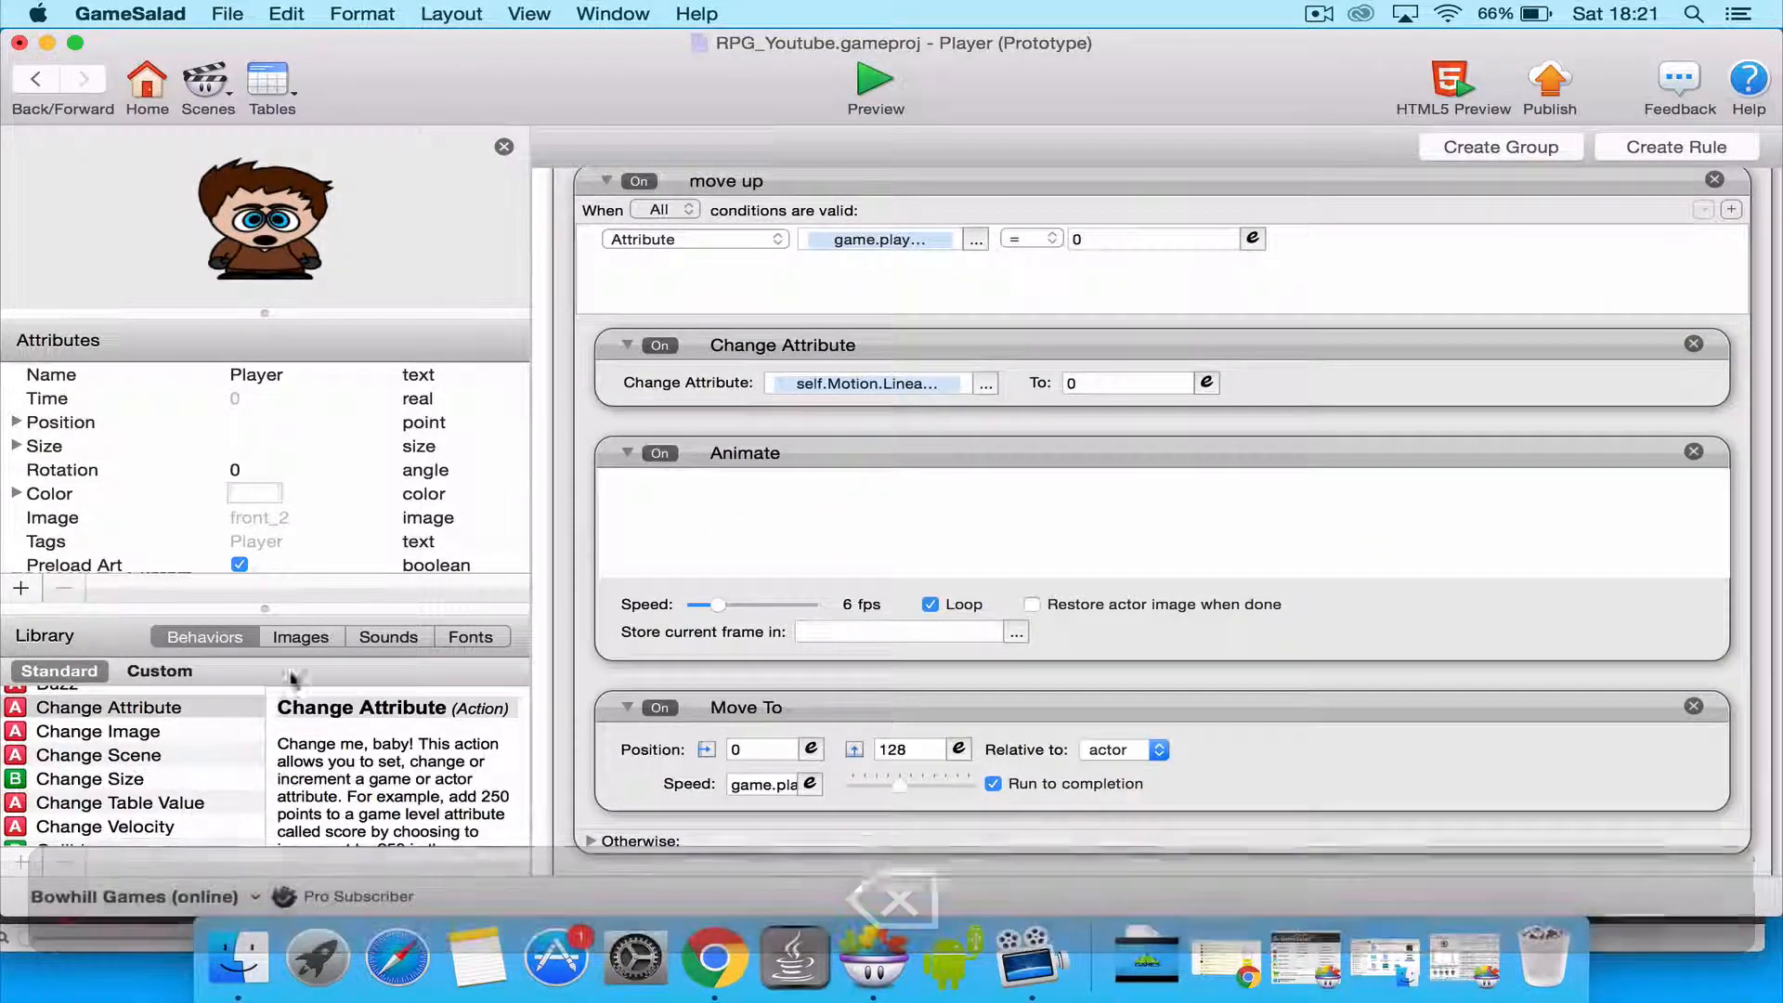
Add front_1, front_2 and front_3 to the empty Animate behavior as a sequence of images.
left_click(300, 638)
scroll(232, 733, "down", 3)
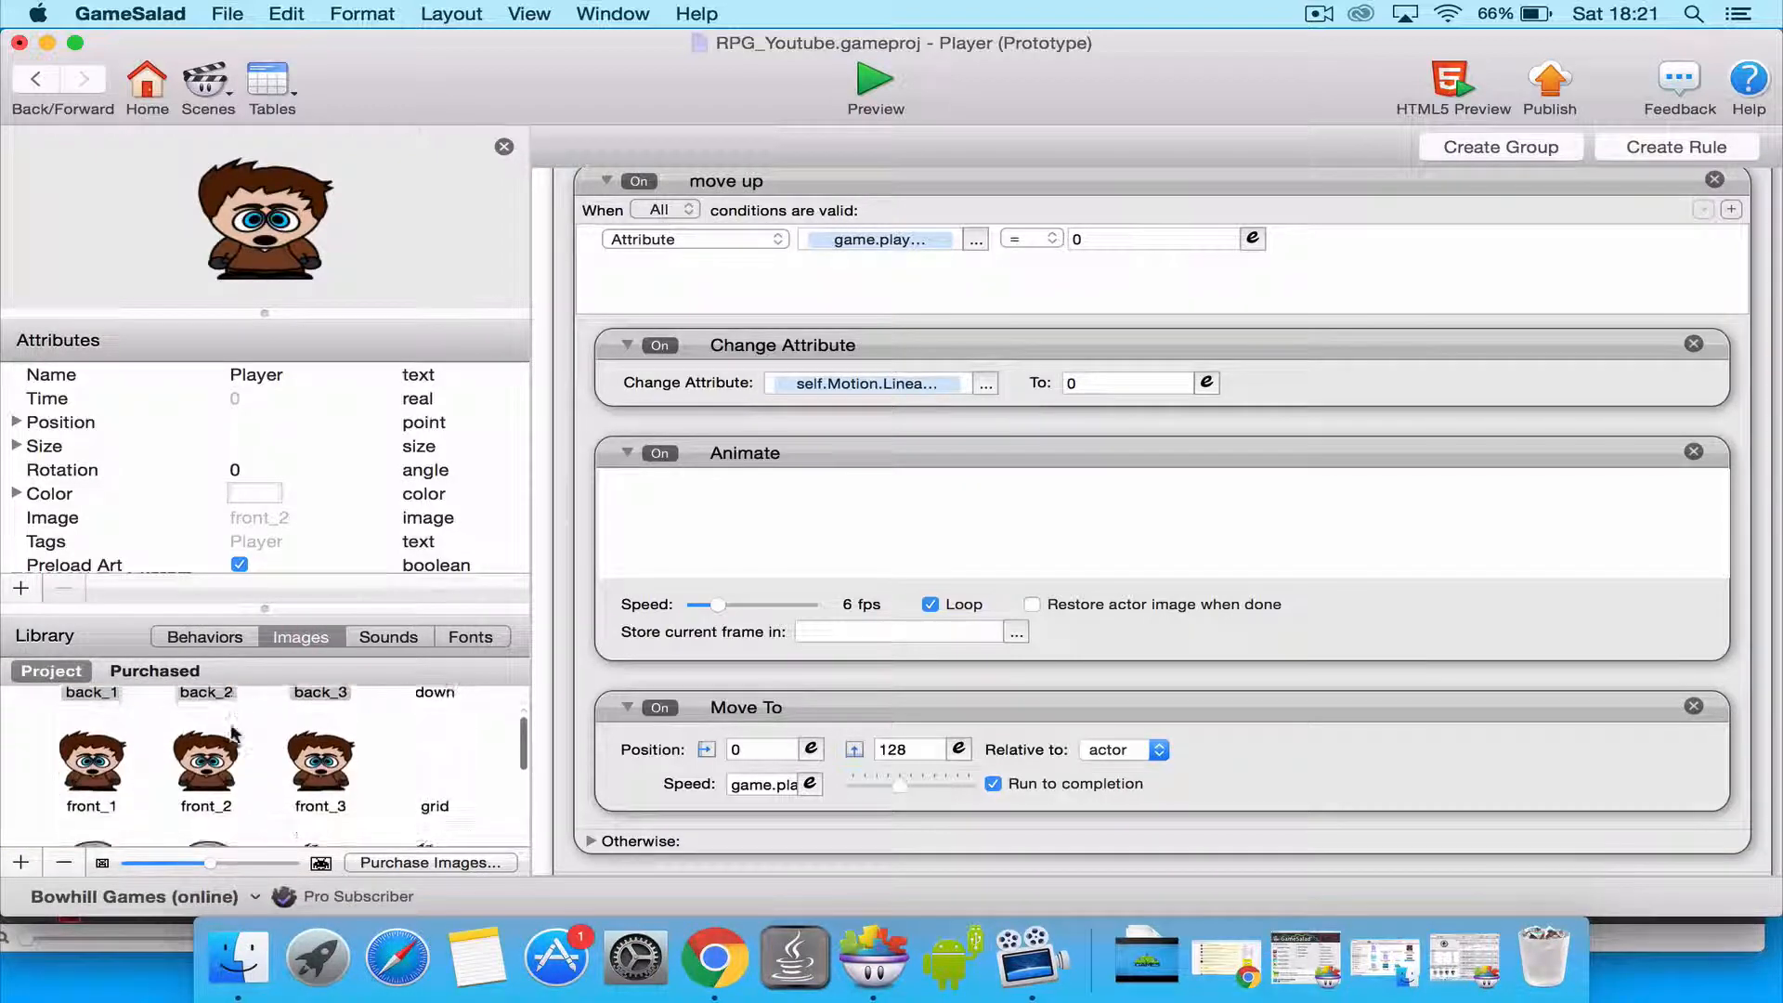
left_click(92, 762)
left_click(313, 783, "shift")
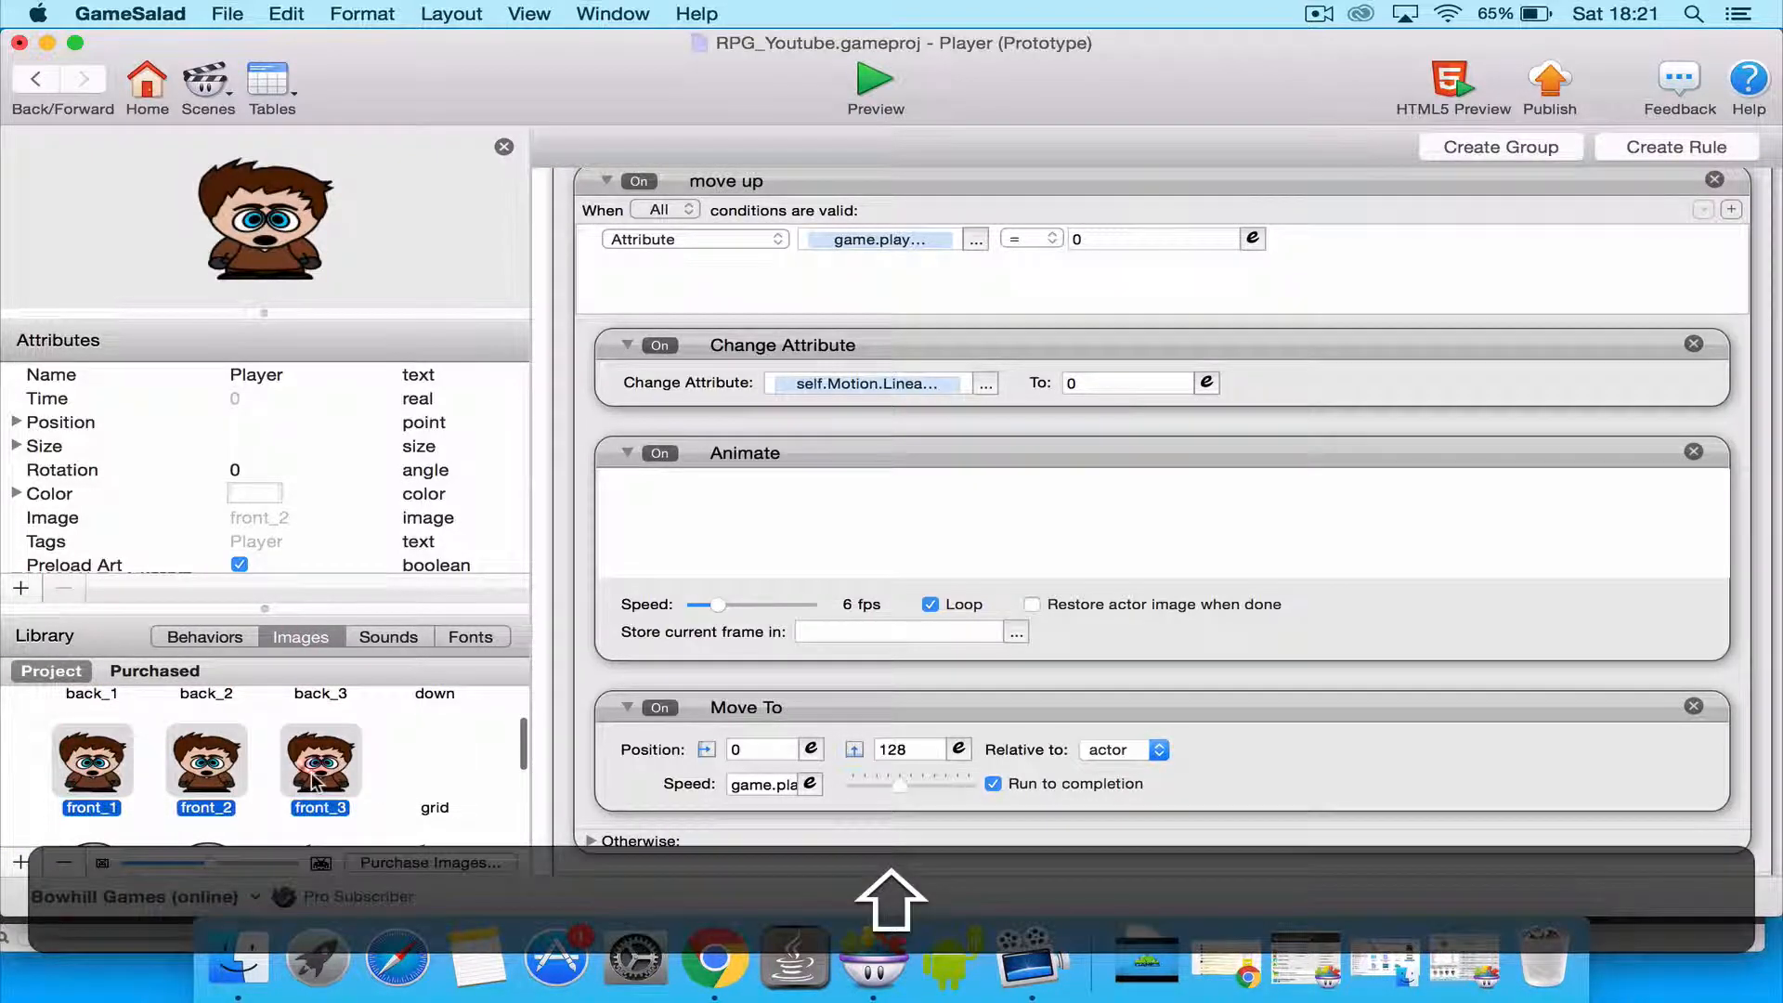
left_click_drag(313, 783, 776, 530)
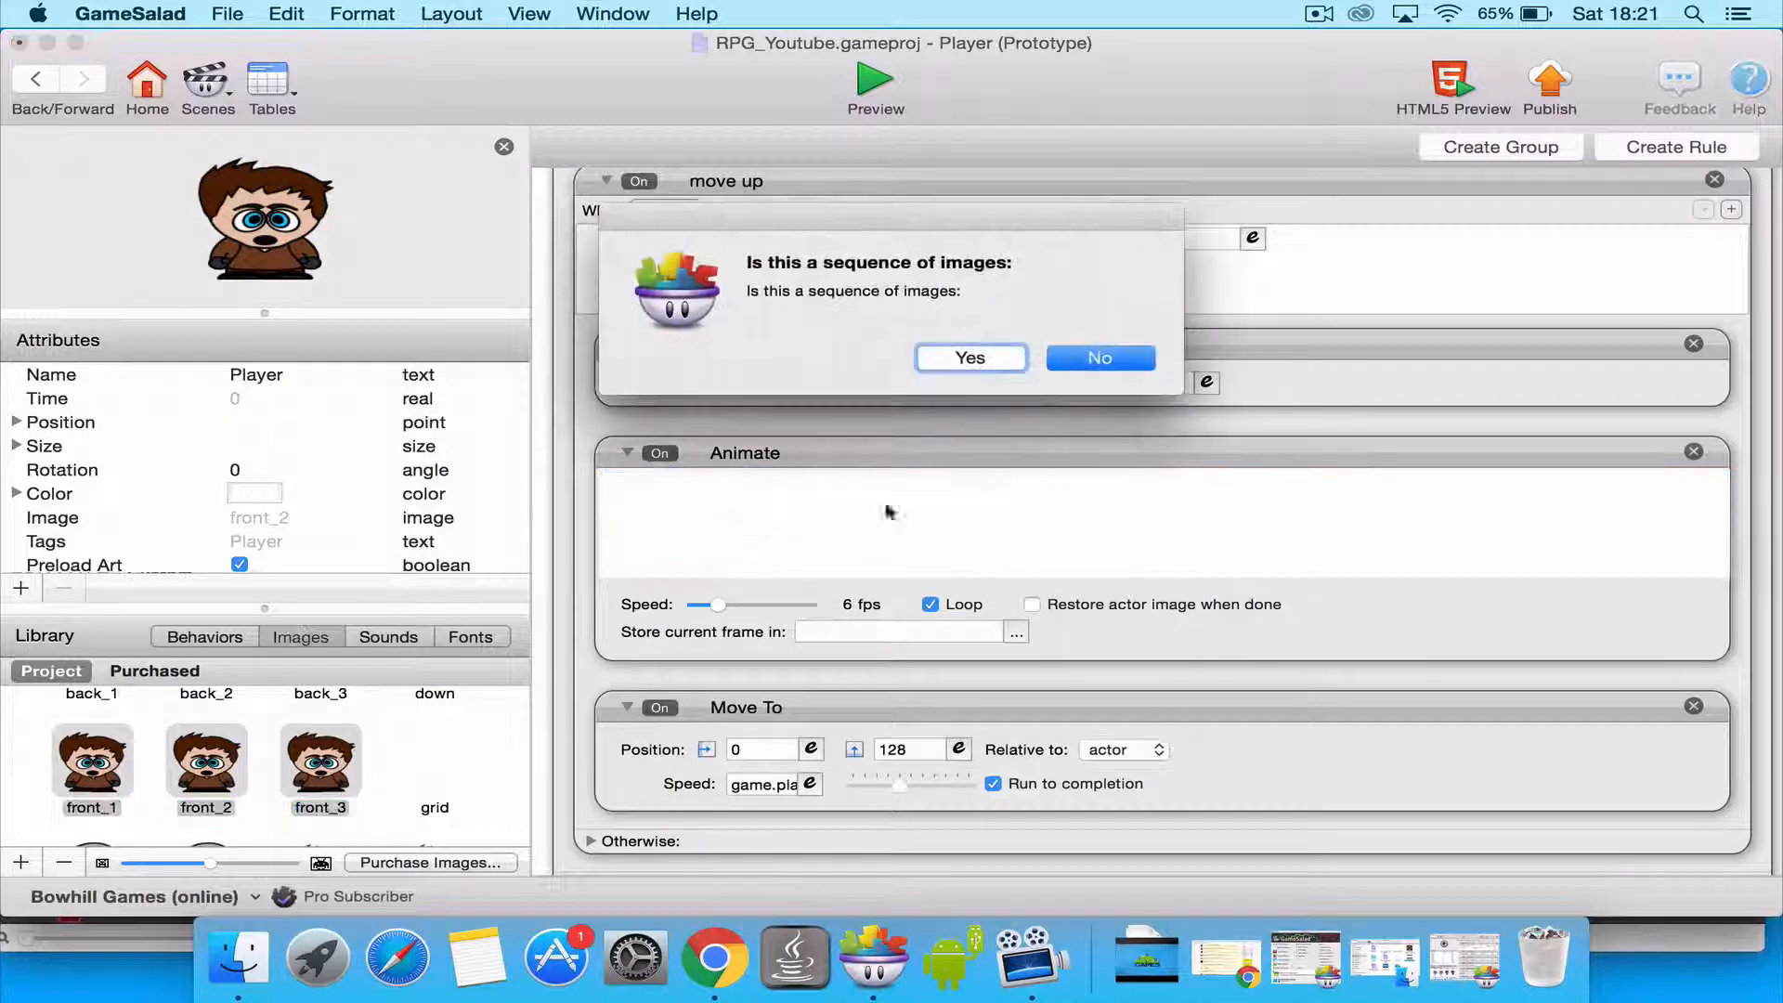
left_click(1001, 357)
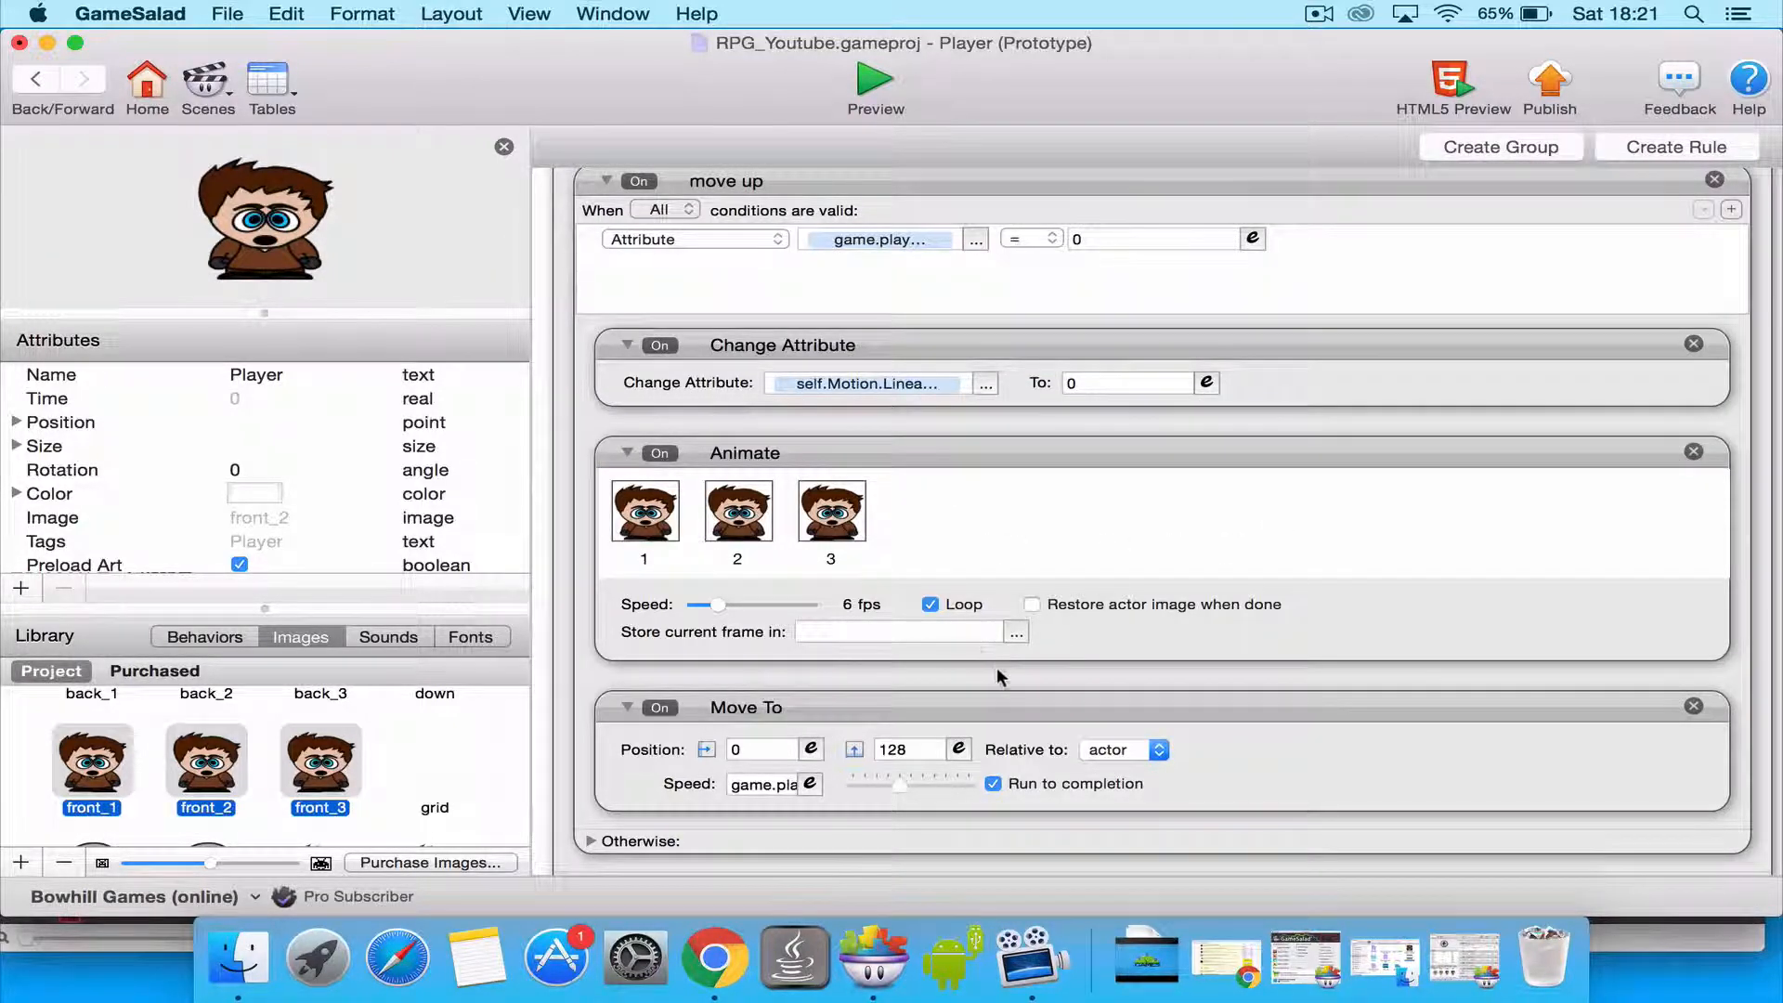
Set the vertical position of the Move To behavior in the game.down rule to -128.
left_click(746, 786)
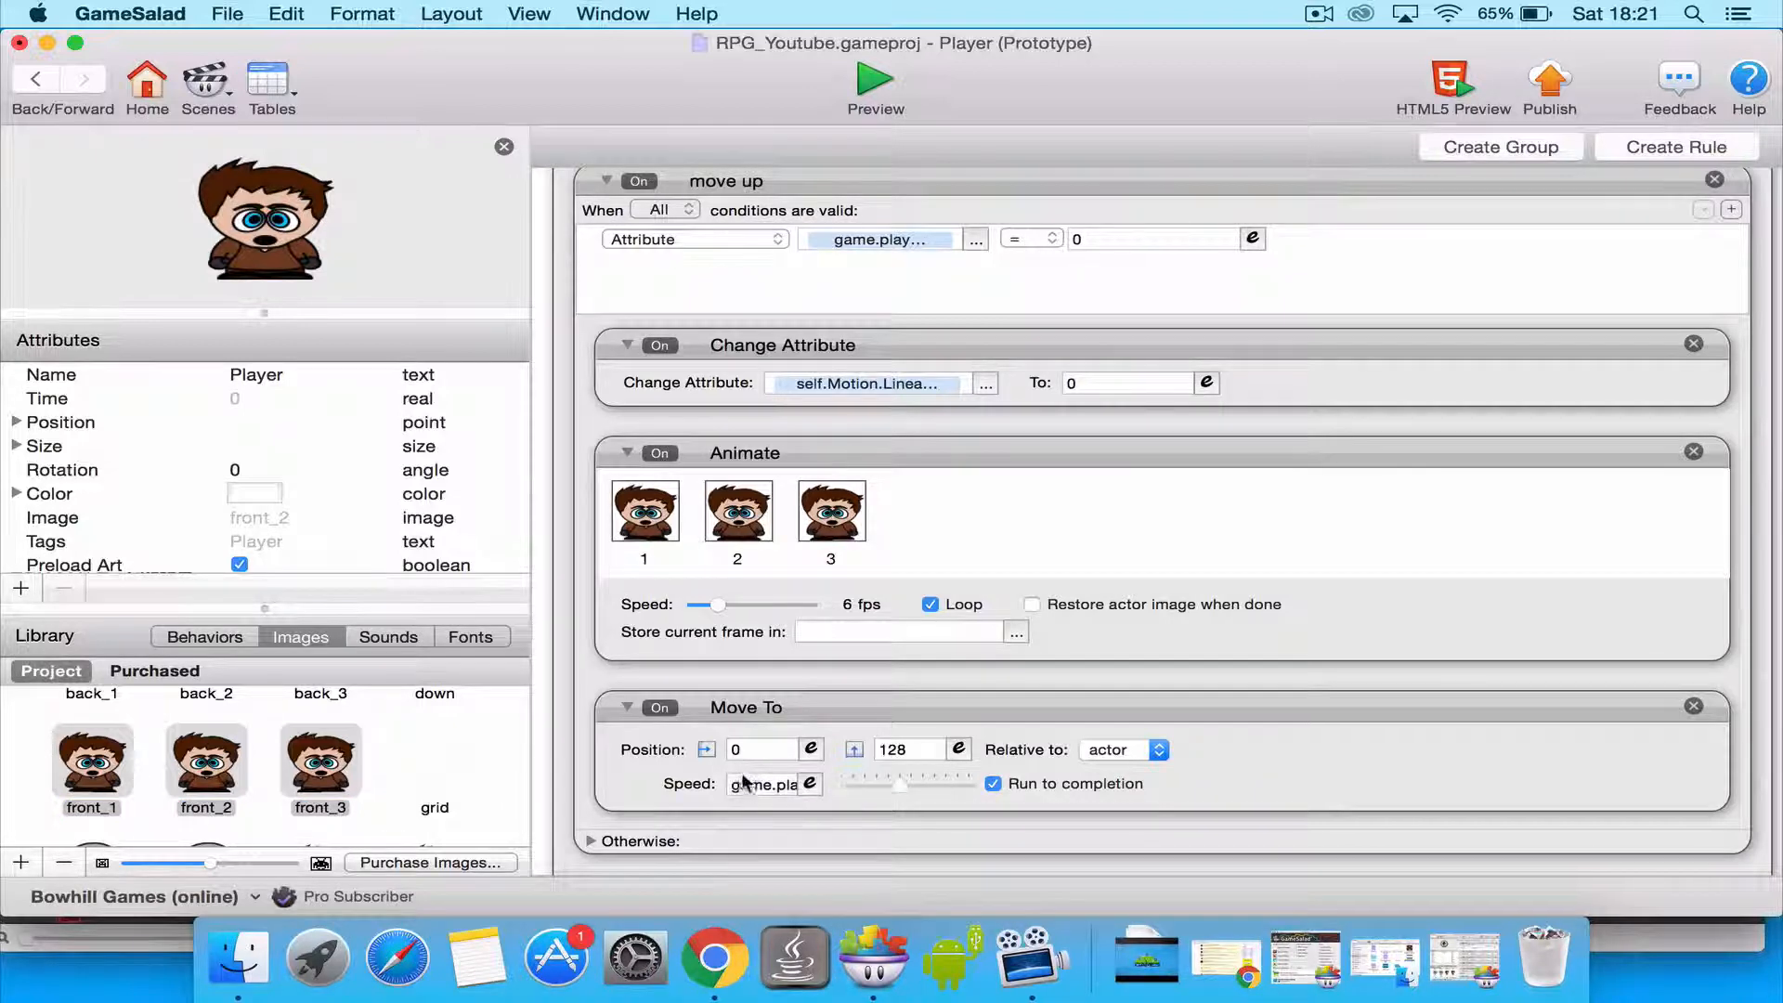
left_click(881, 750)
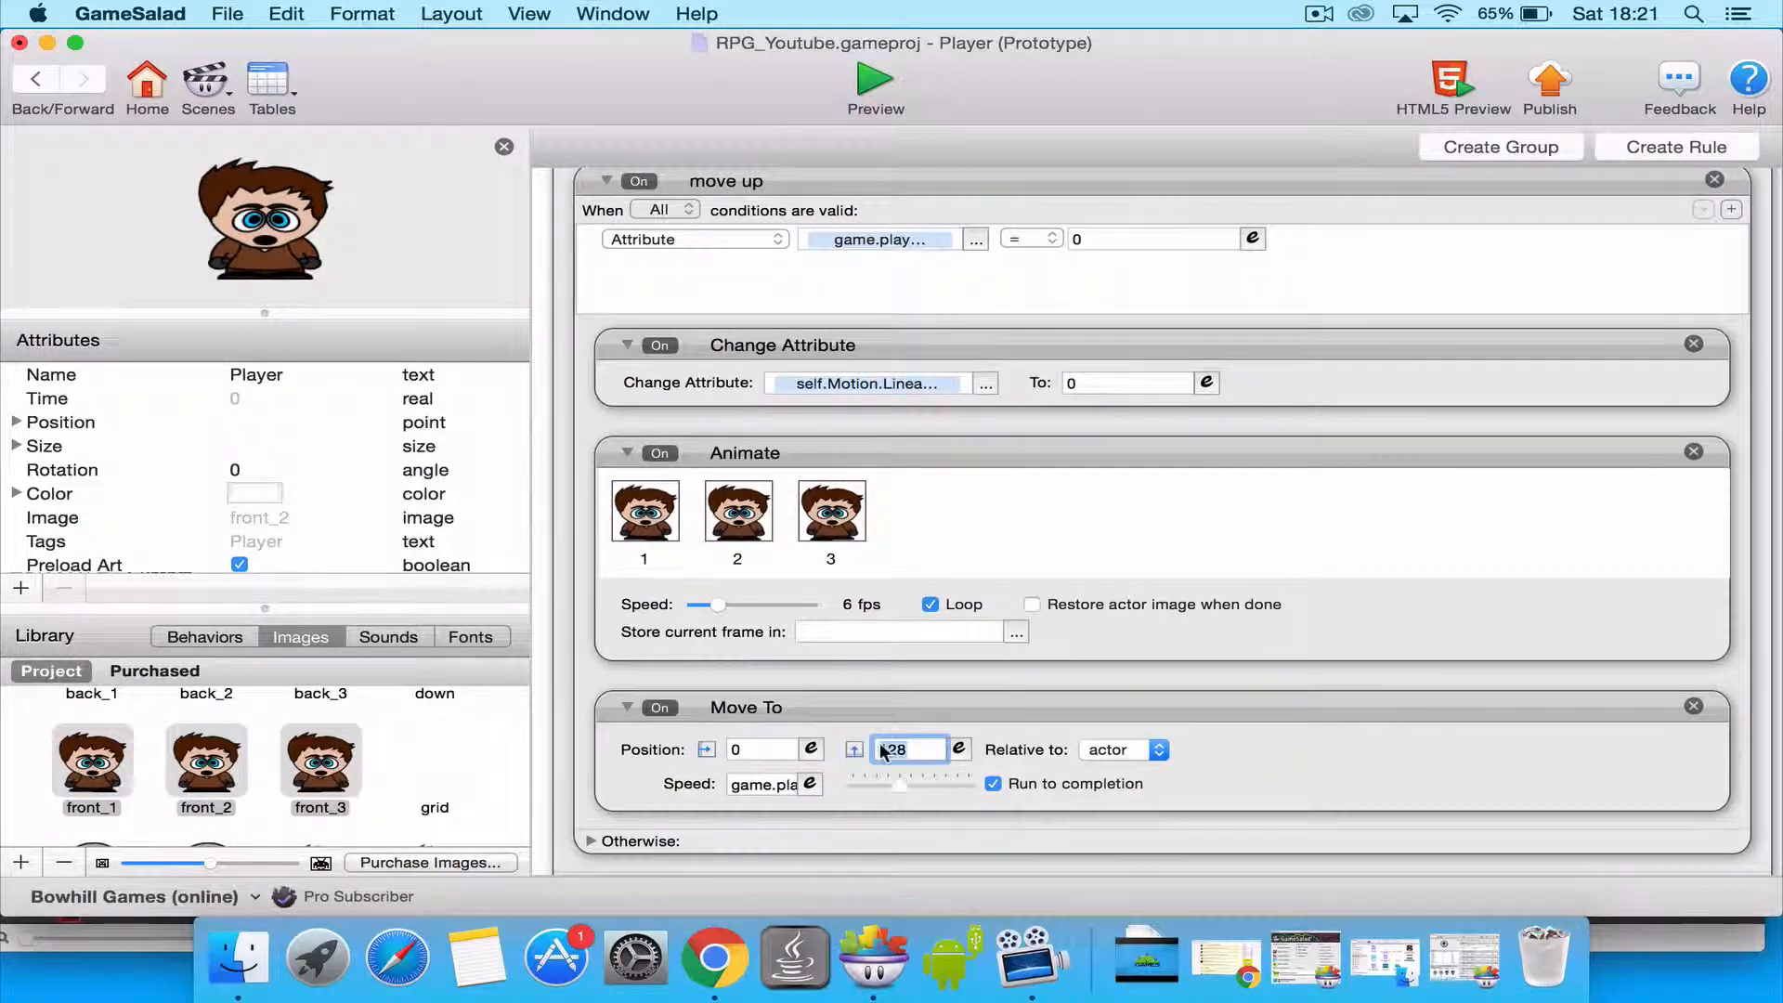
type("-")
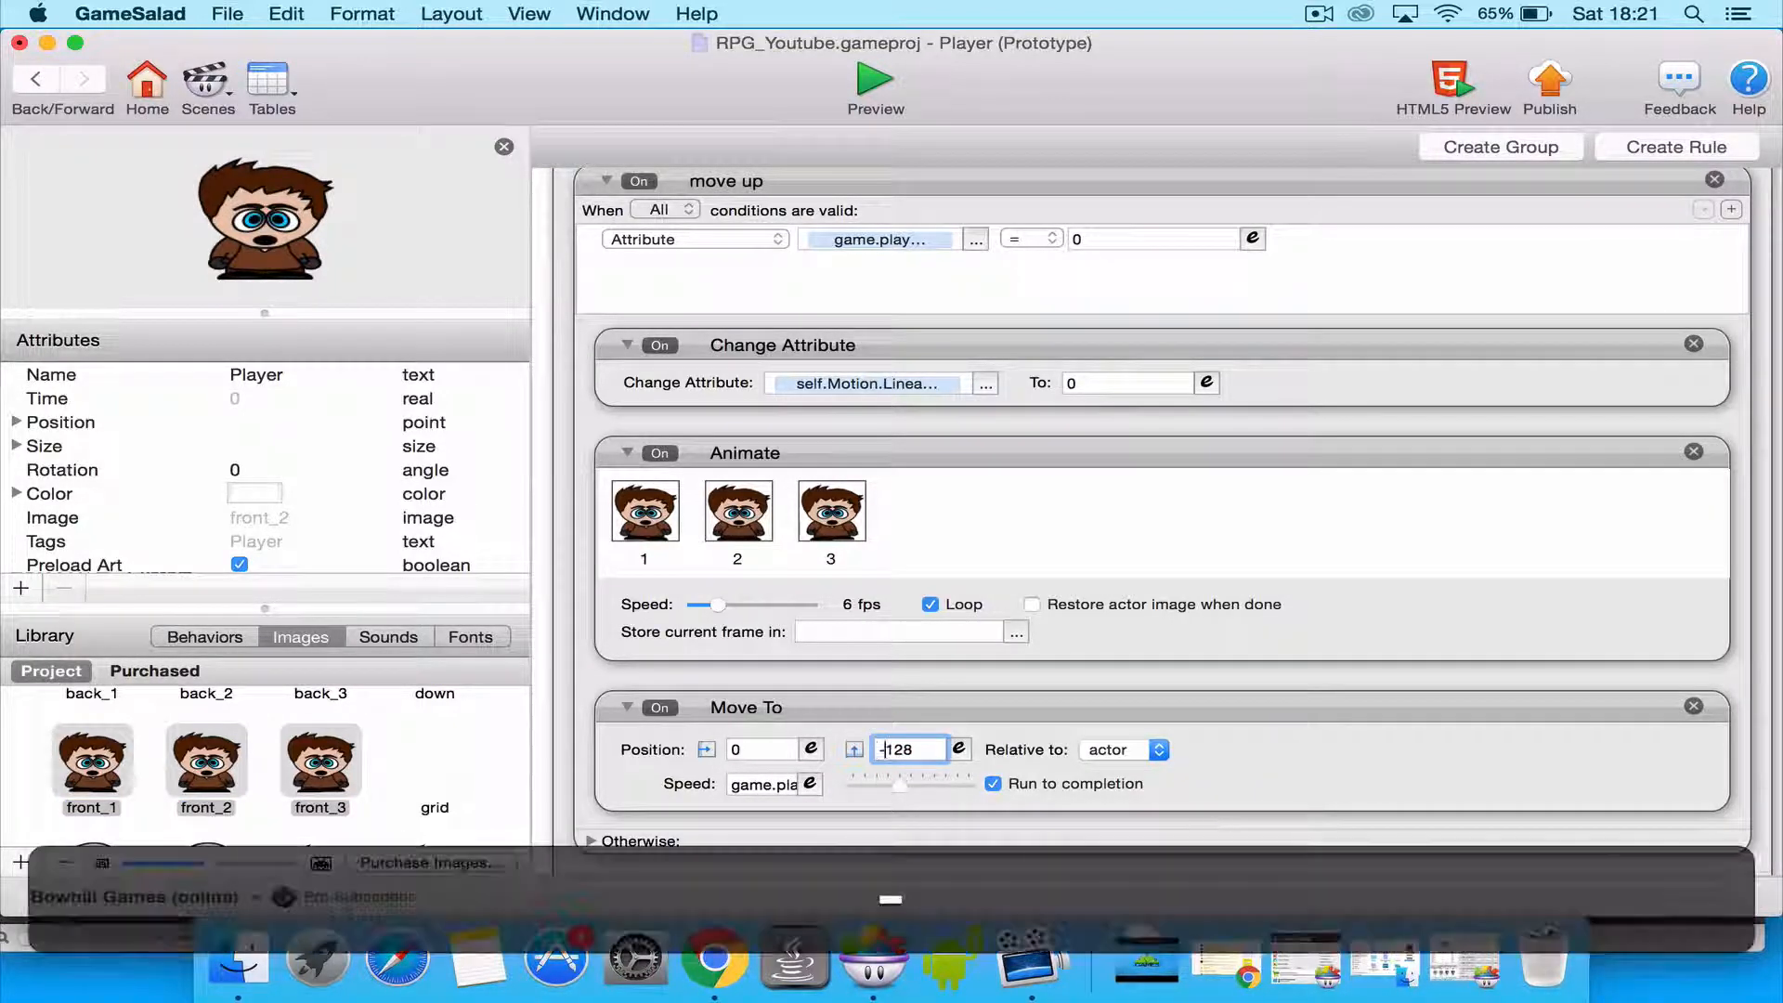
key("Return")
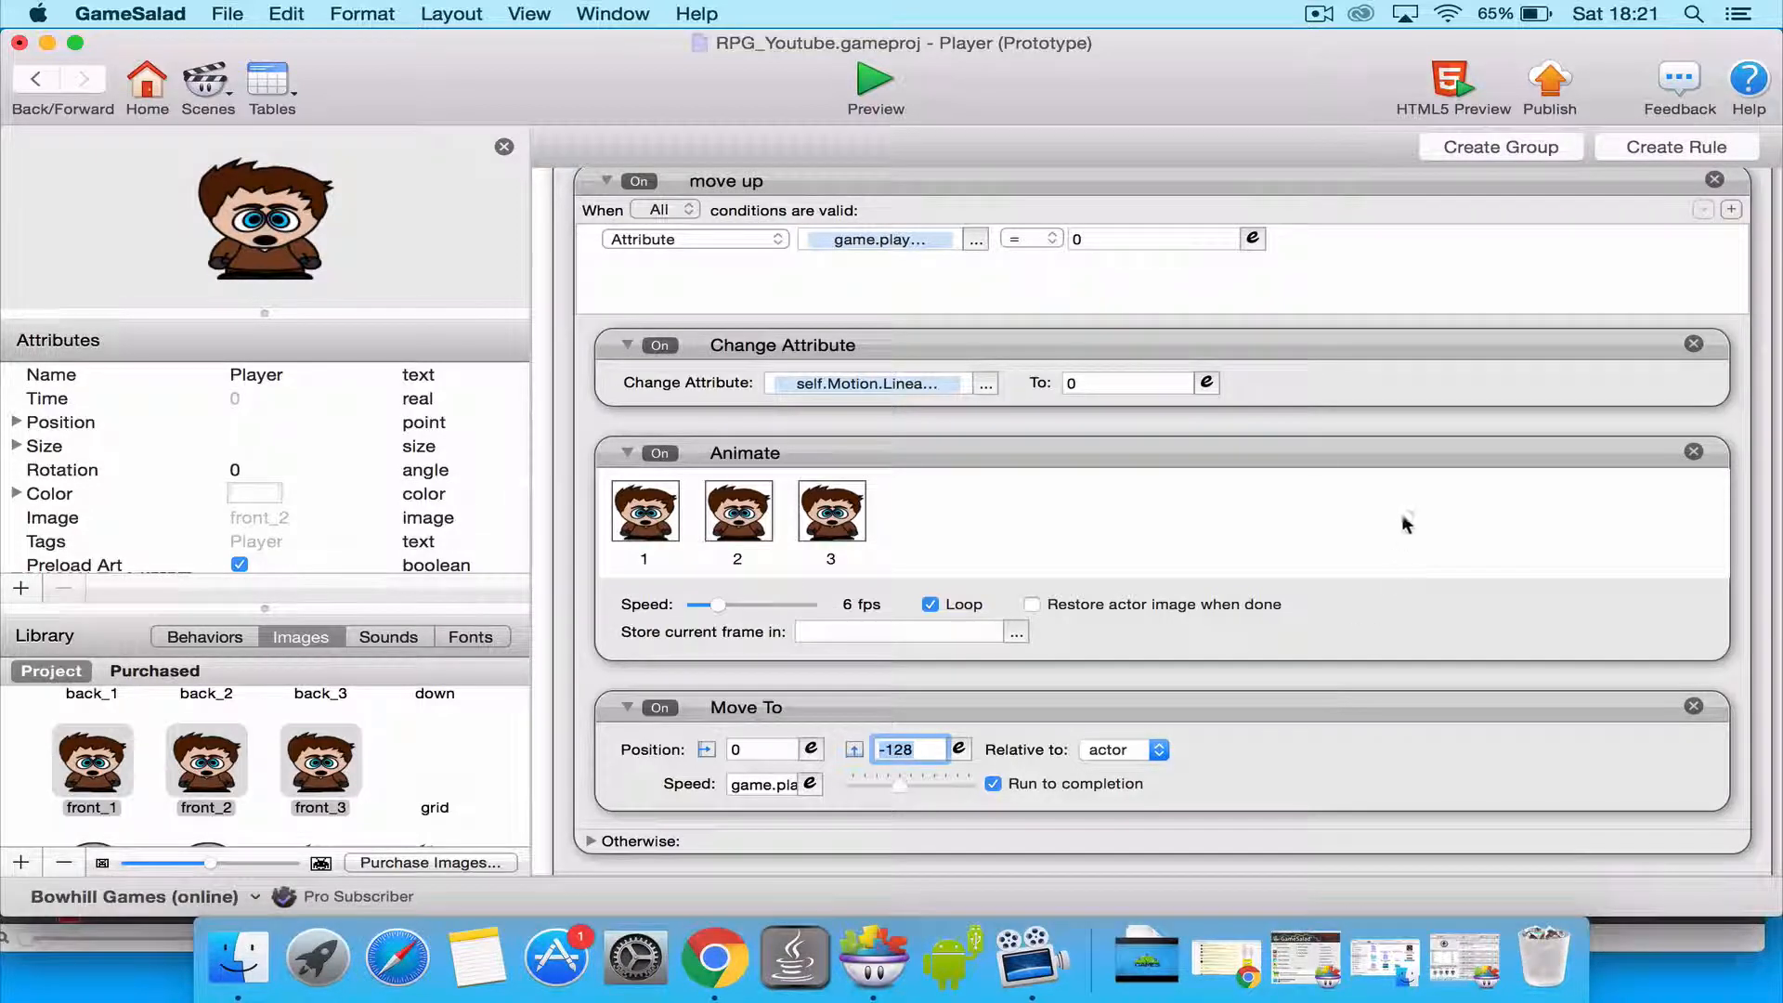
Rename the duplicated "face up" rule with the game.down condition as "face down".
scroll(1761, 464, "up", 10)
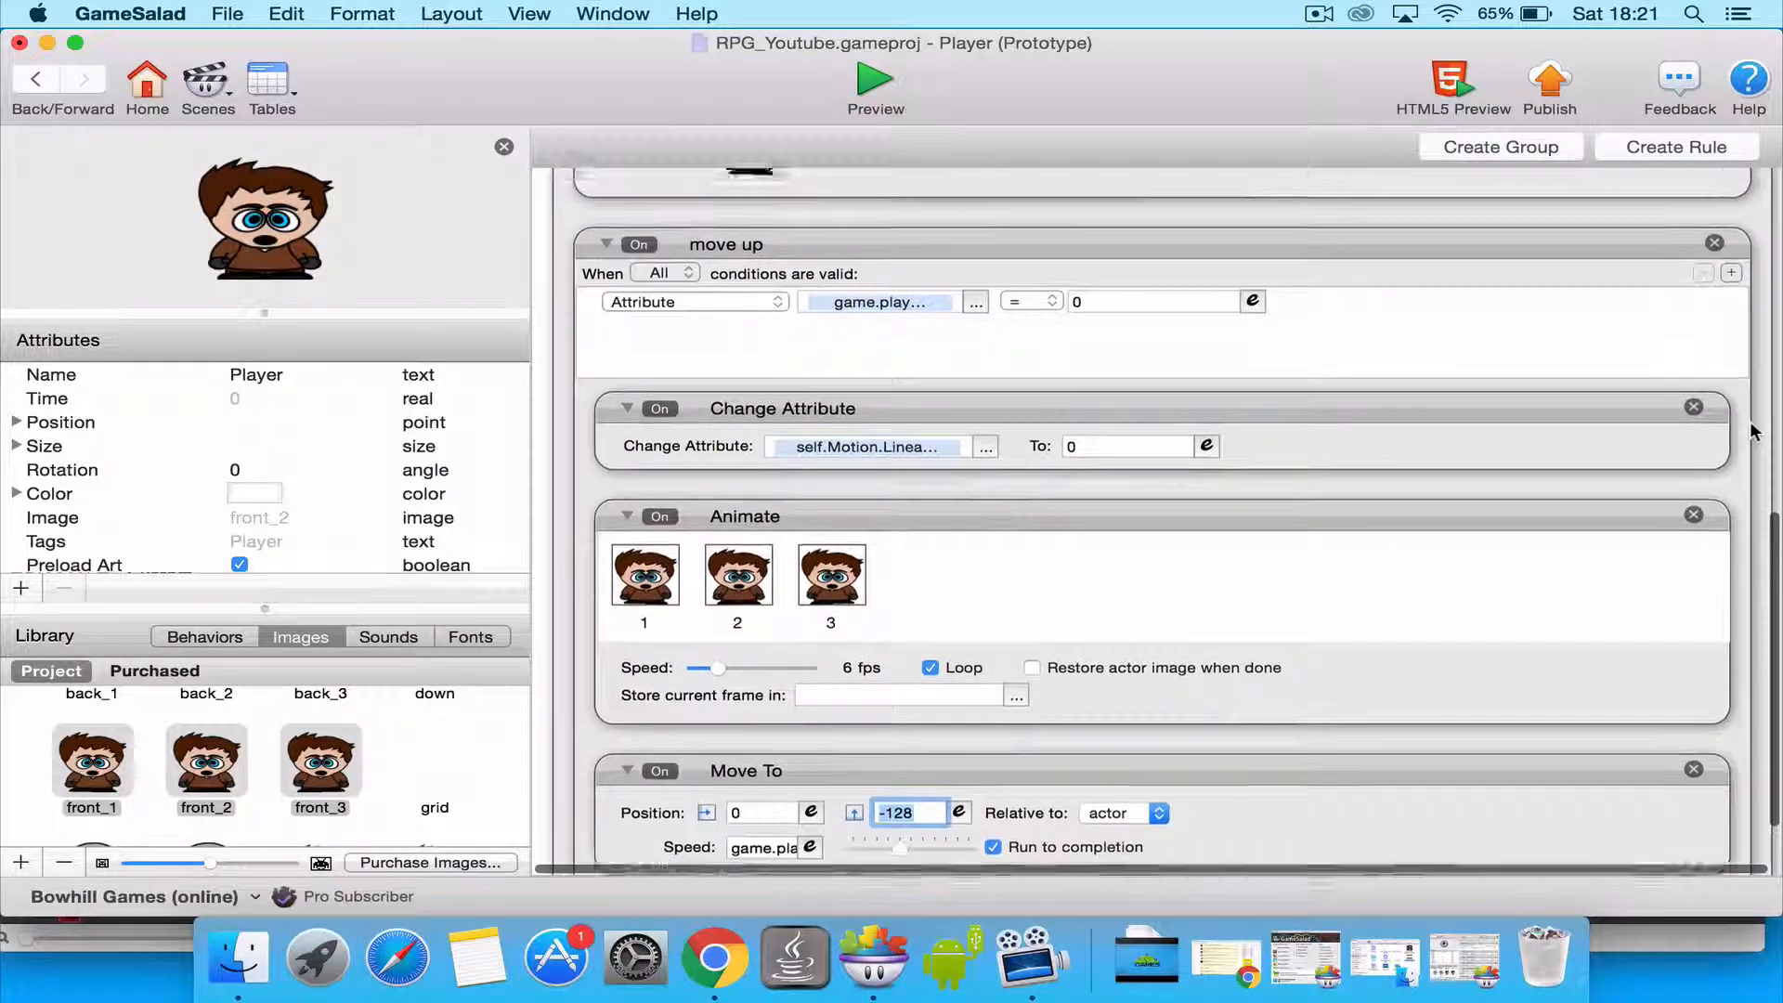
scroll(1754, 432, "up", 2)
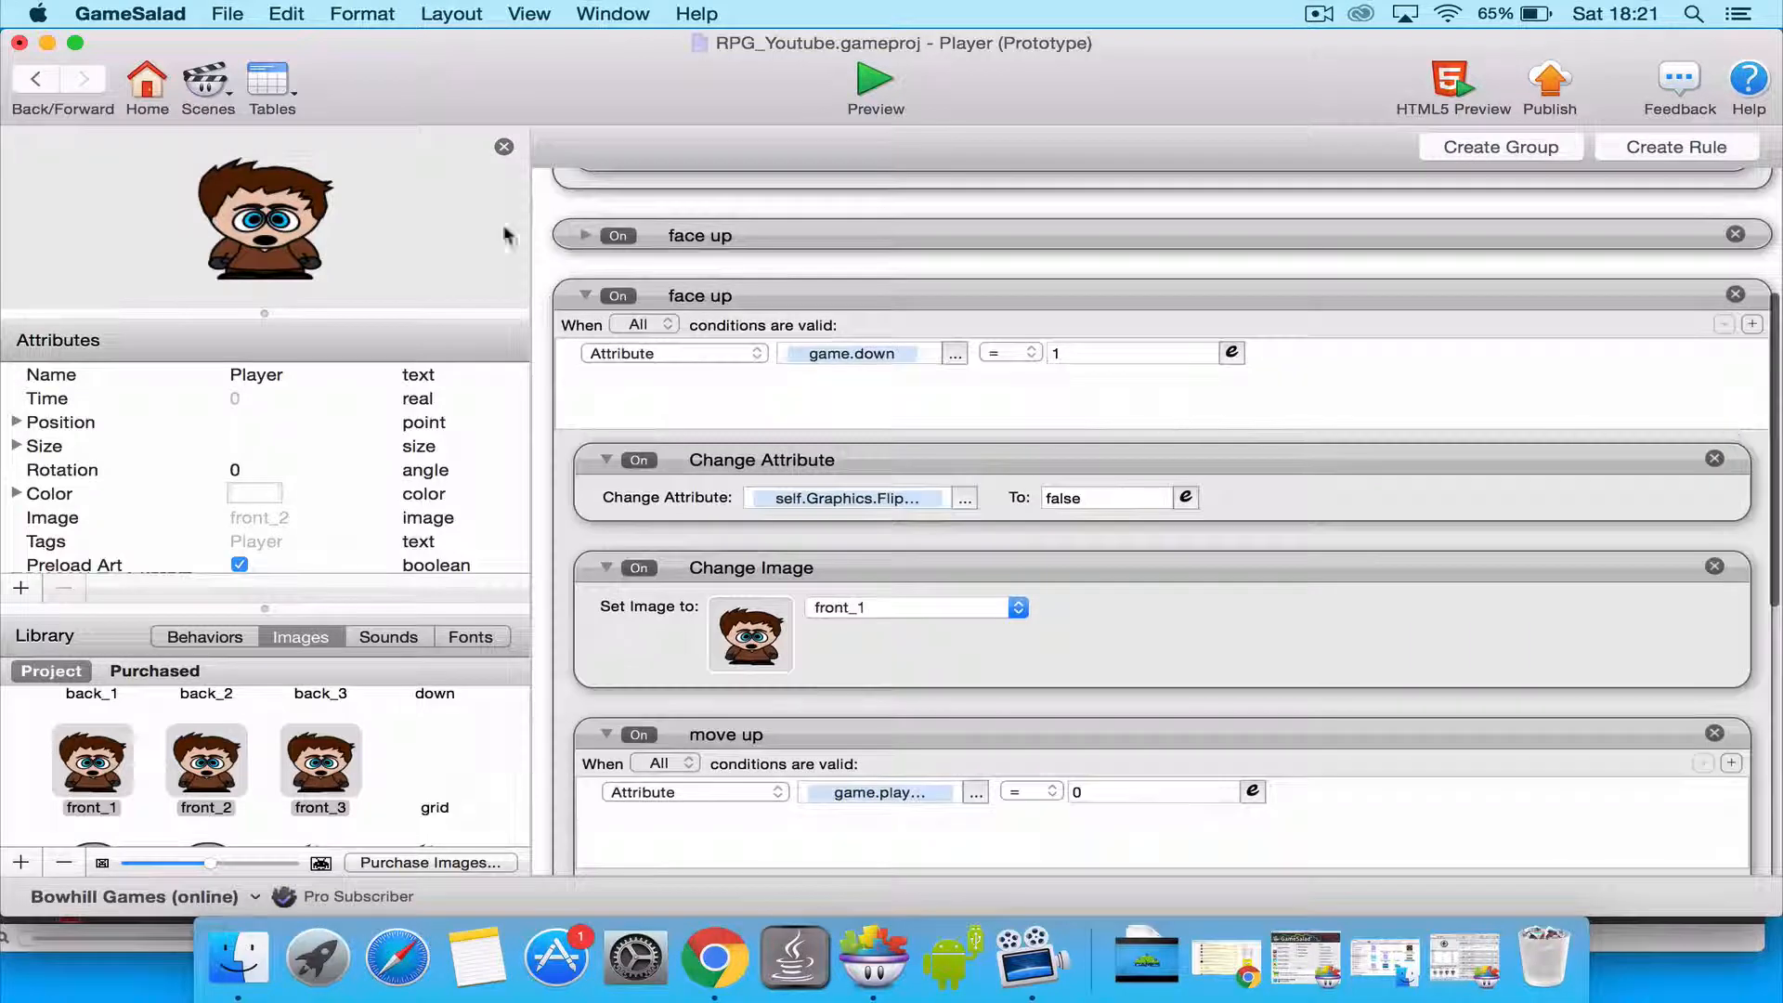
left_click(703, 297)
double_click(703, 297)
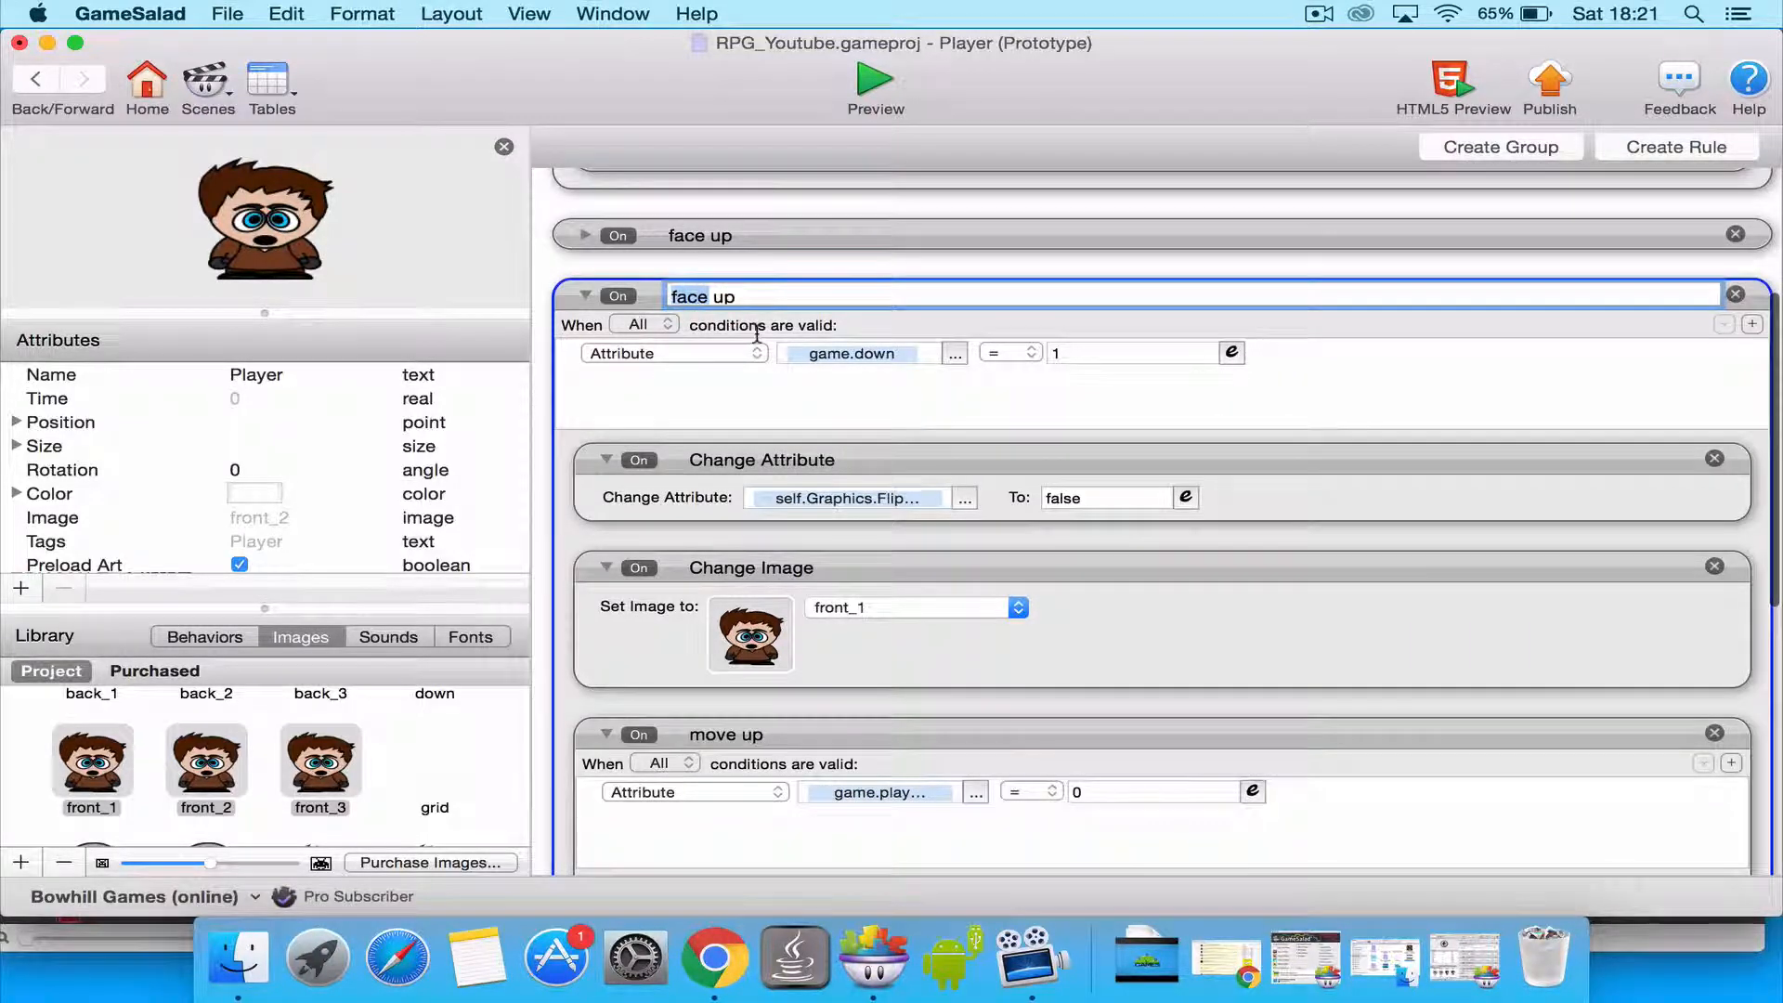
left_click(752, 302)
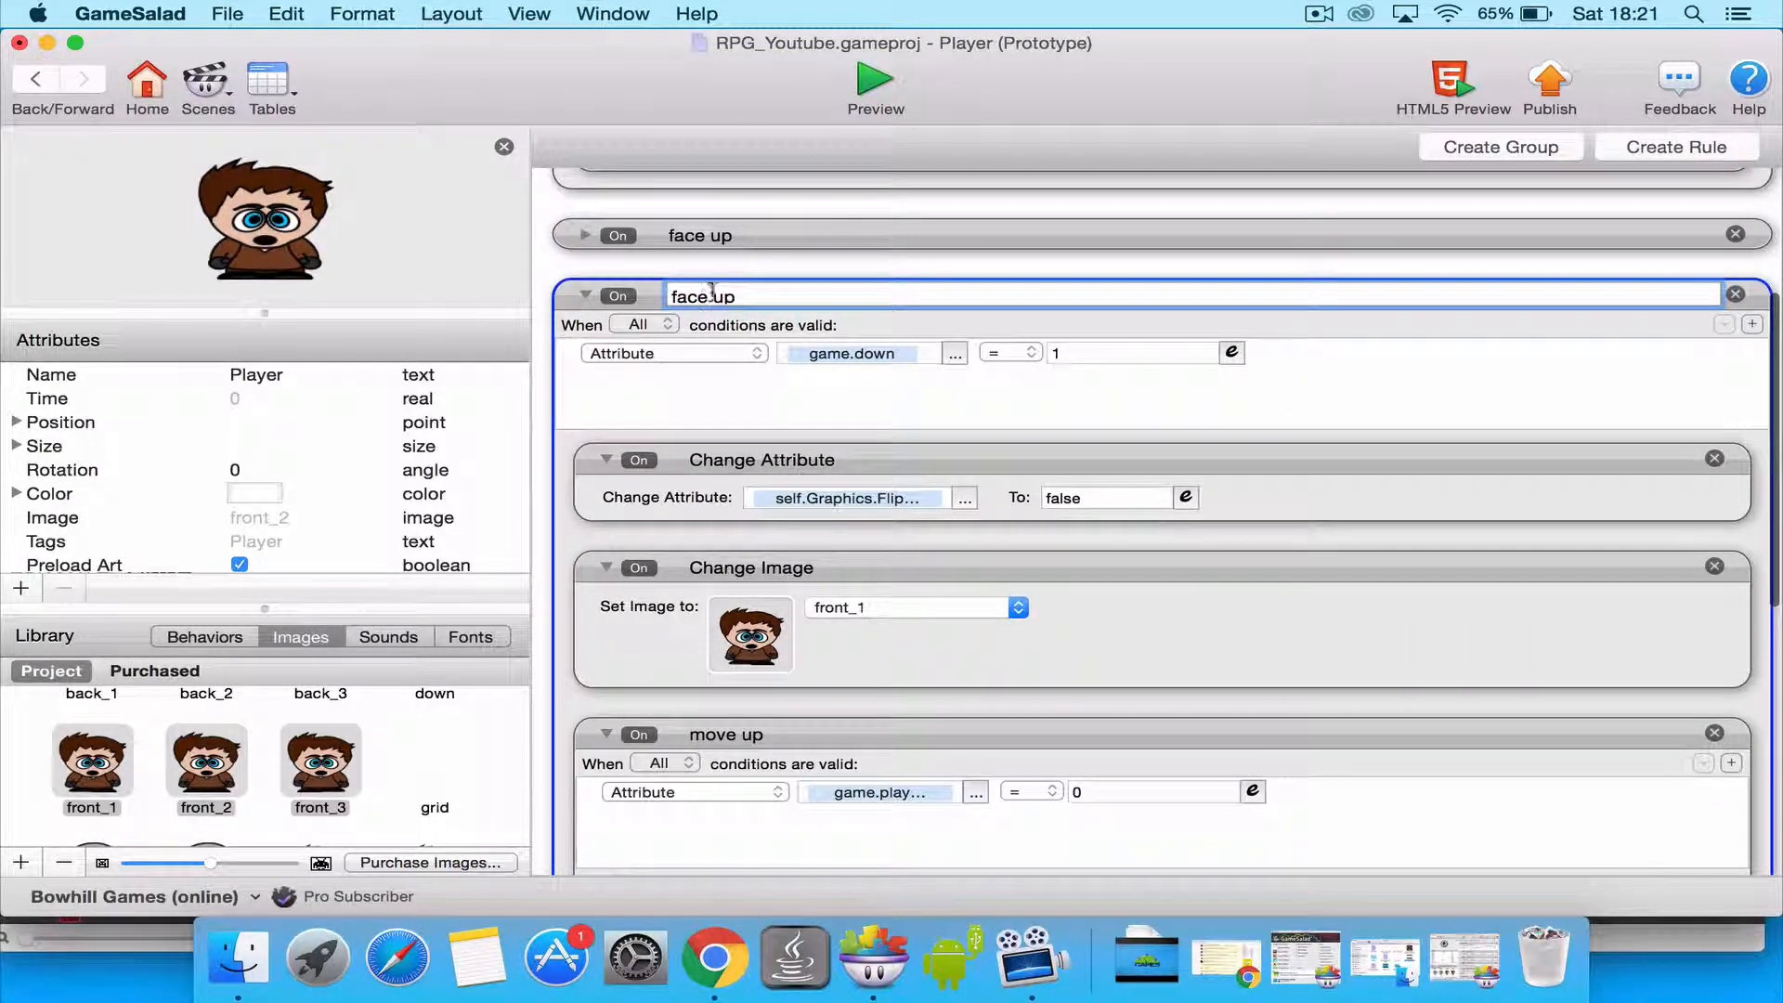
left_click_drag(713, 295, 806, 294)
type("down")
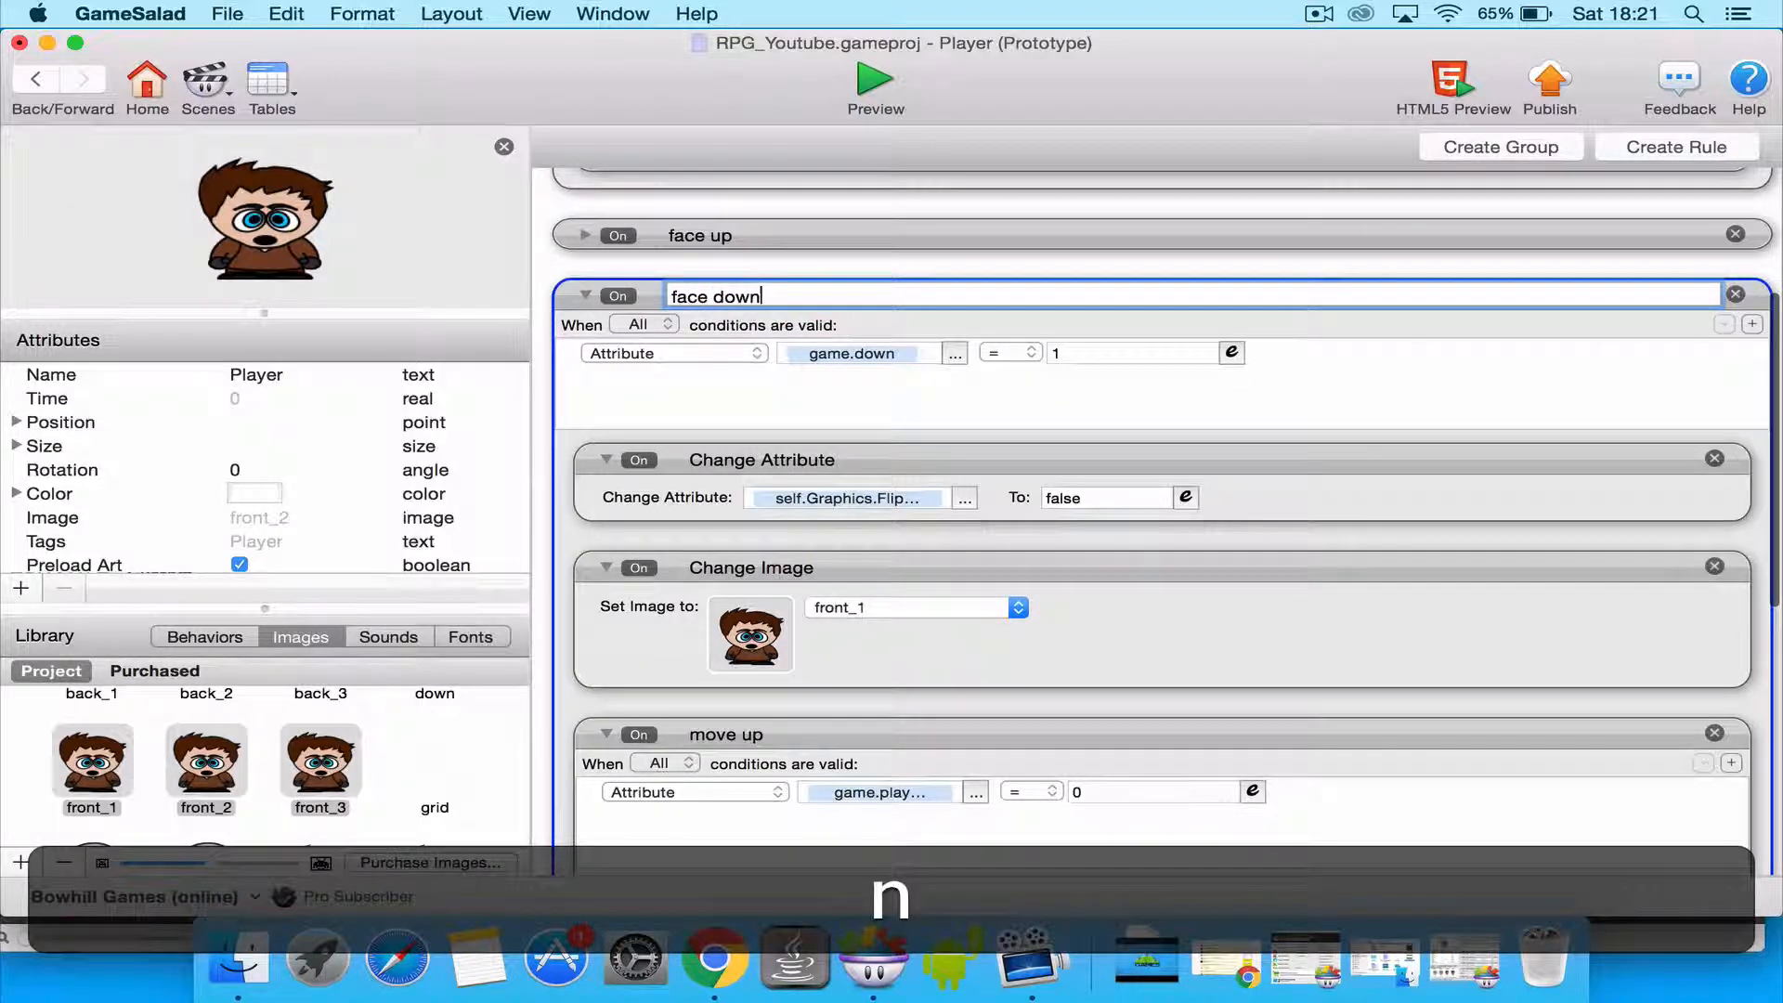
key("Return")
Rename the "move up" rule nested in the "face down" rule as "move down".
left_click(680, 747)
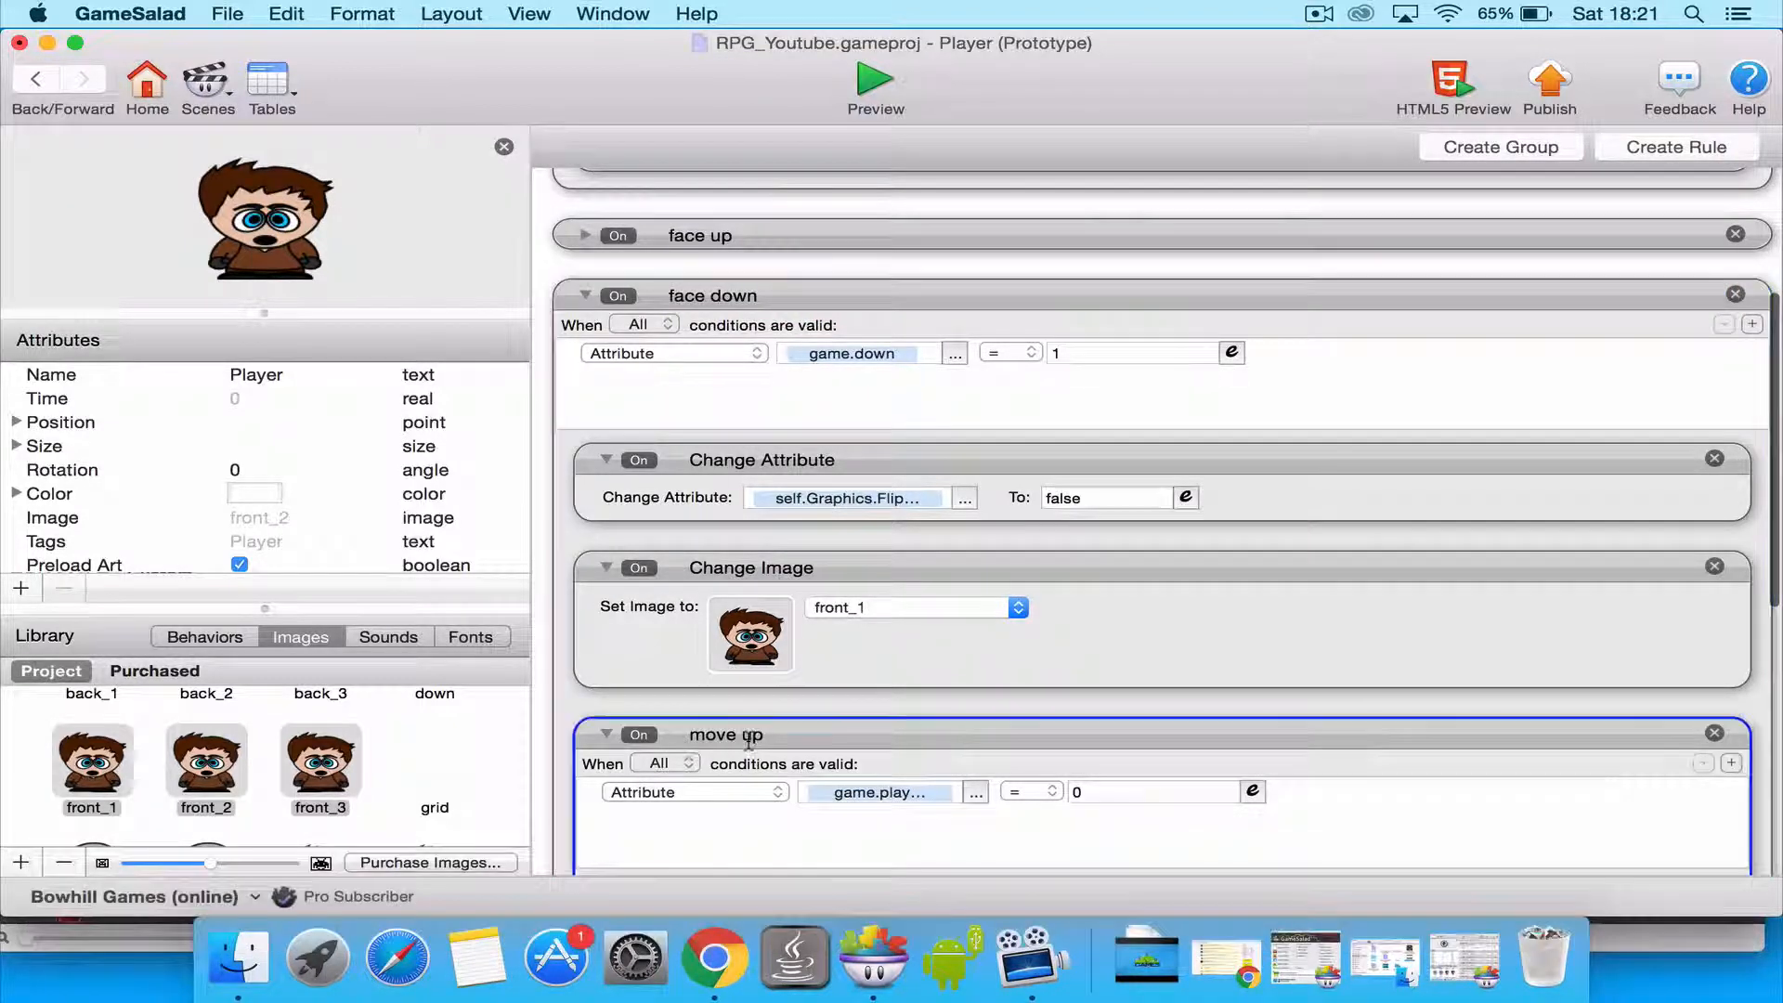
double_click(755, 736)
type("do")
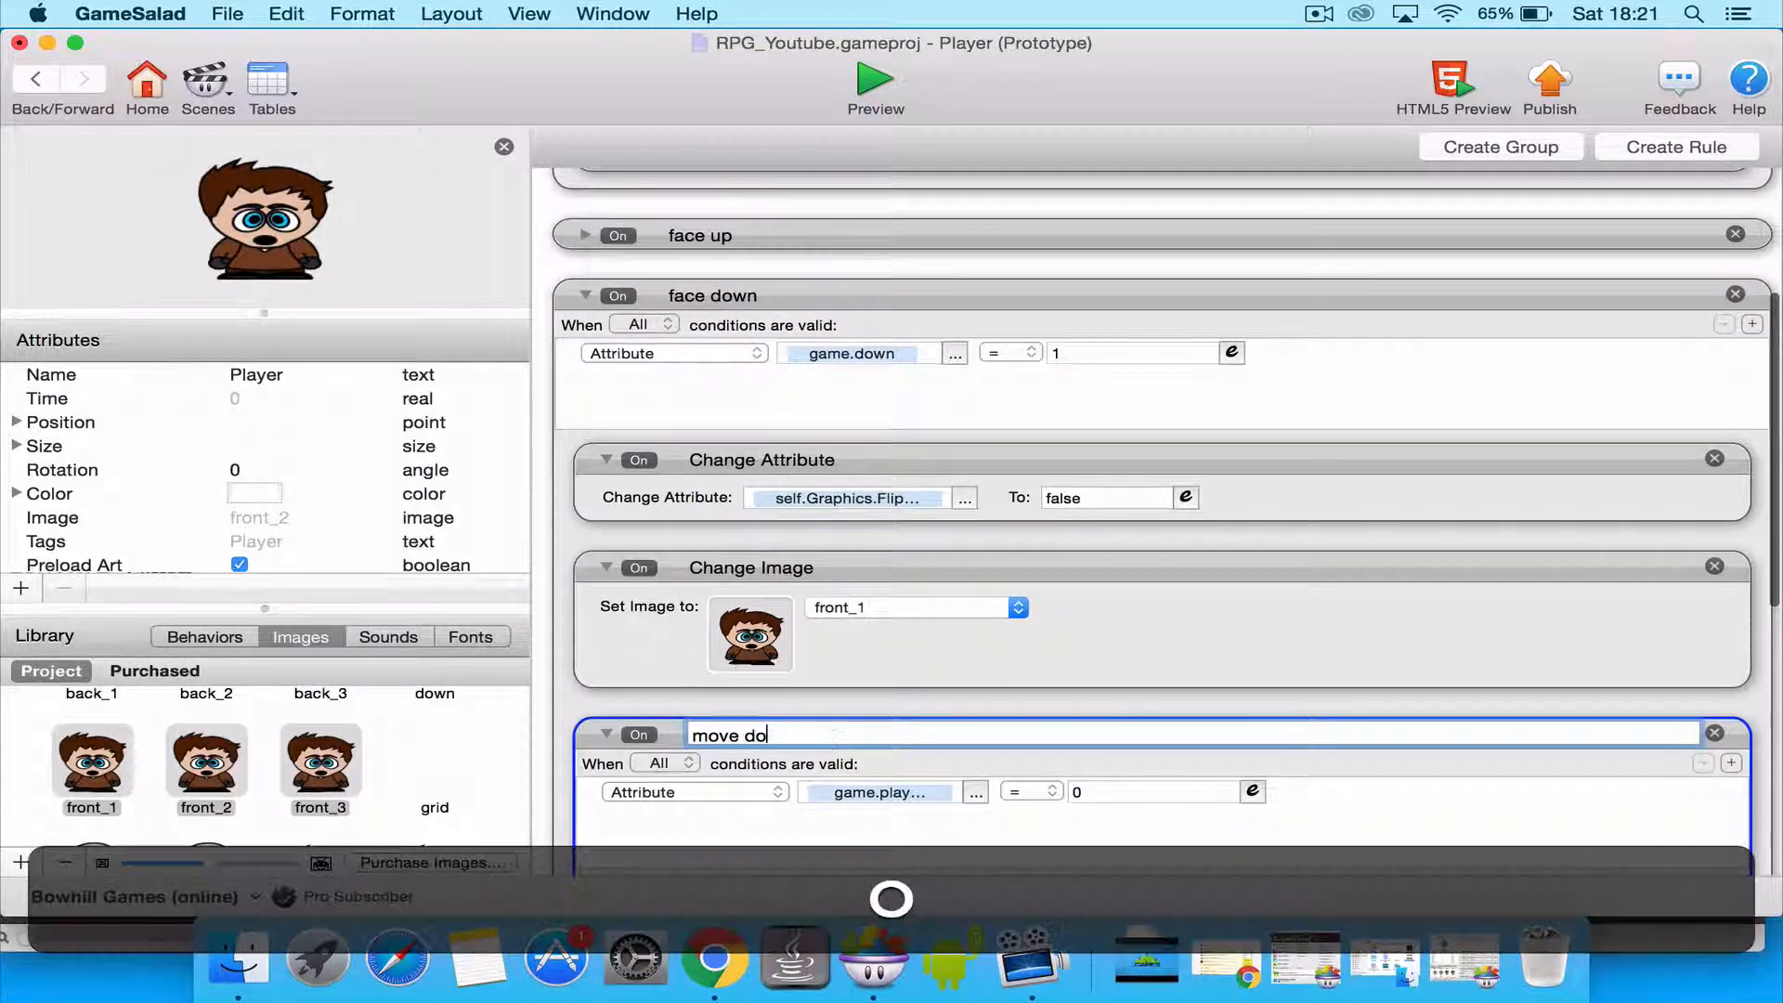
type("en")
key("BackSpace")
key("BackSpace")
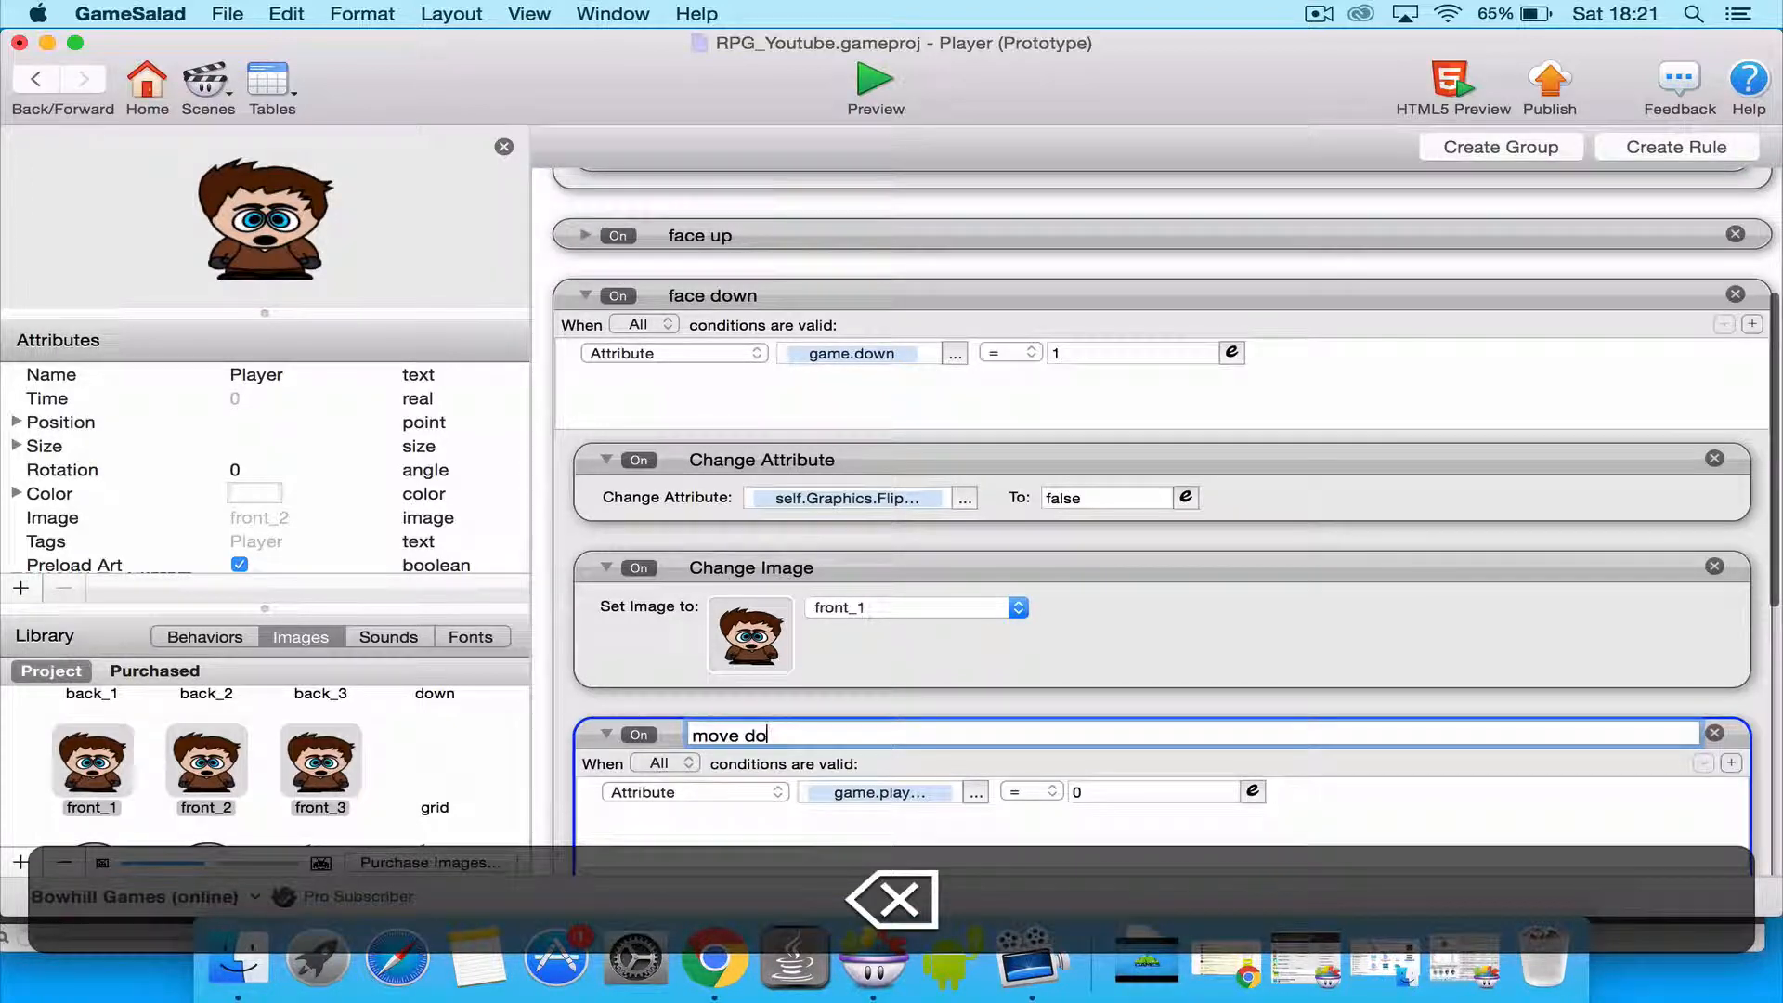
type("wn")
key("Return")
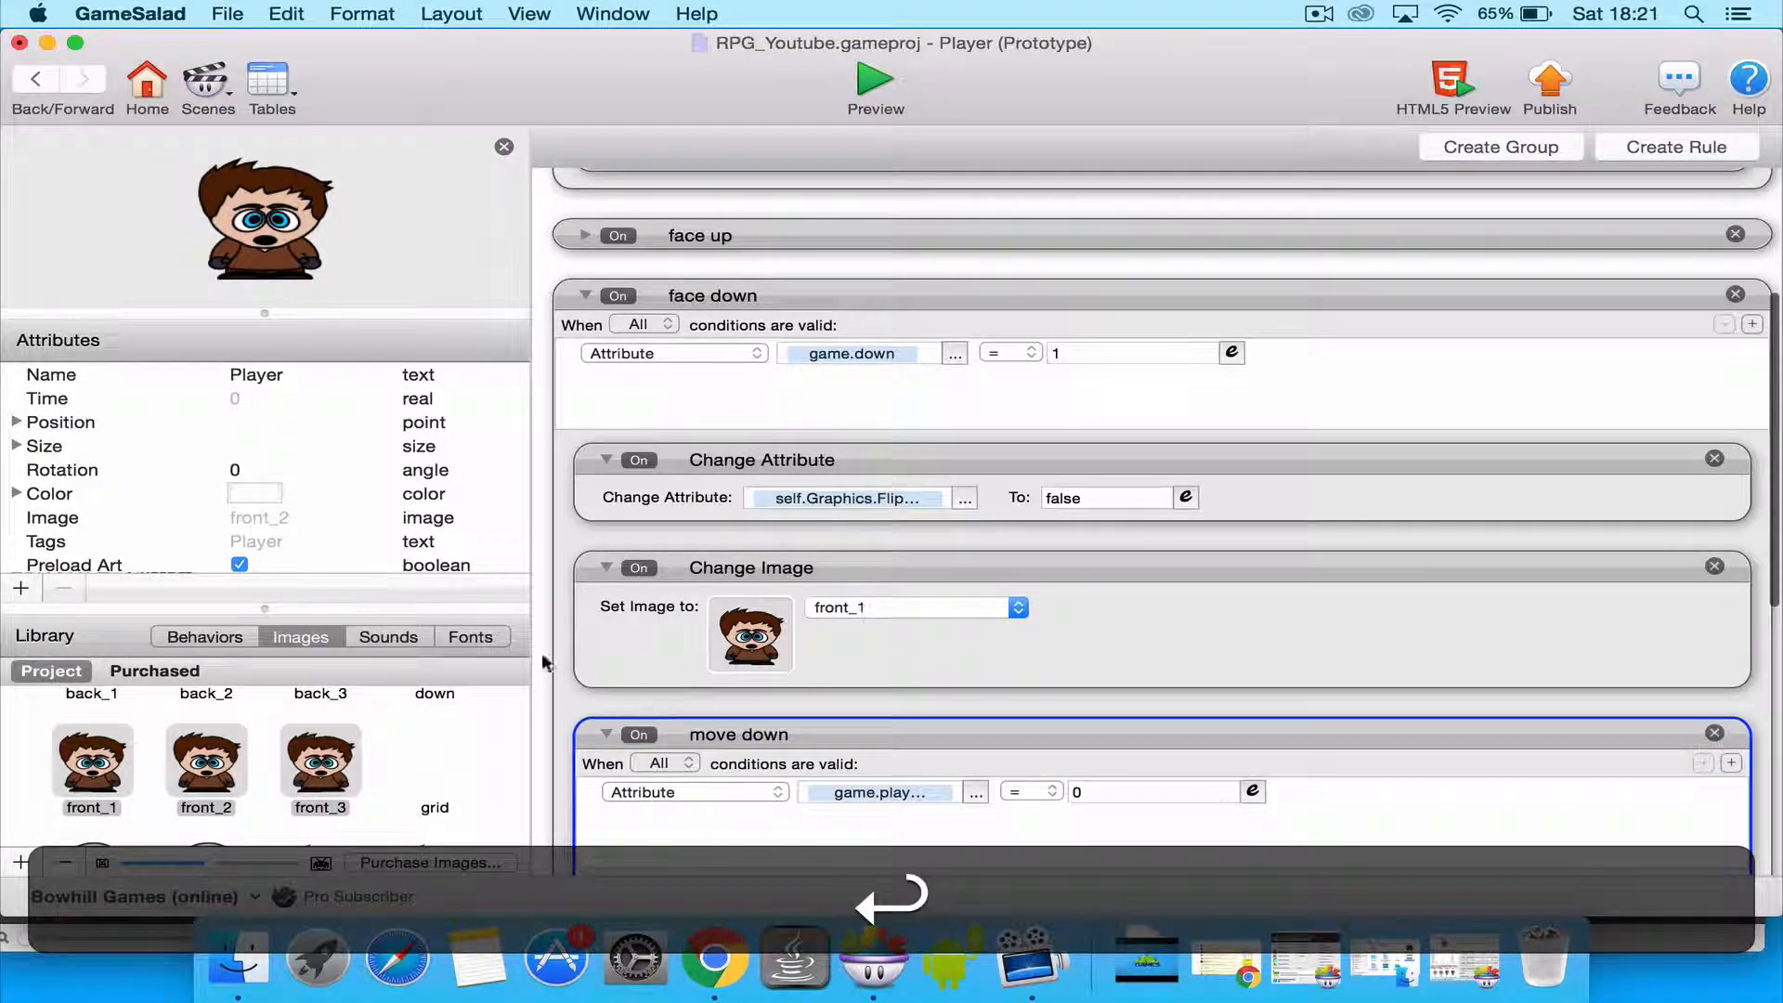
Move the "face up" and "face down" rules into the Movement group below "reset left/right" and collapse both.
left_click(581, 299)
left_click(821, 515)
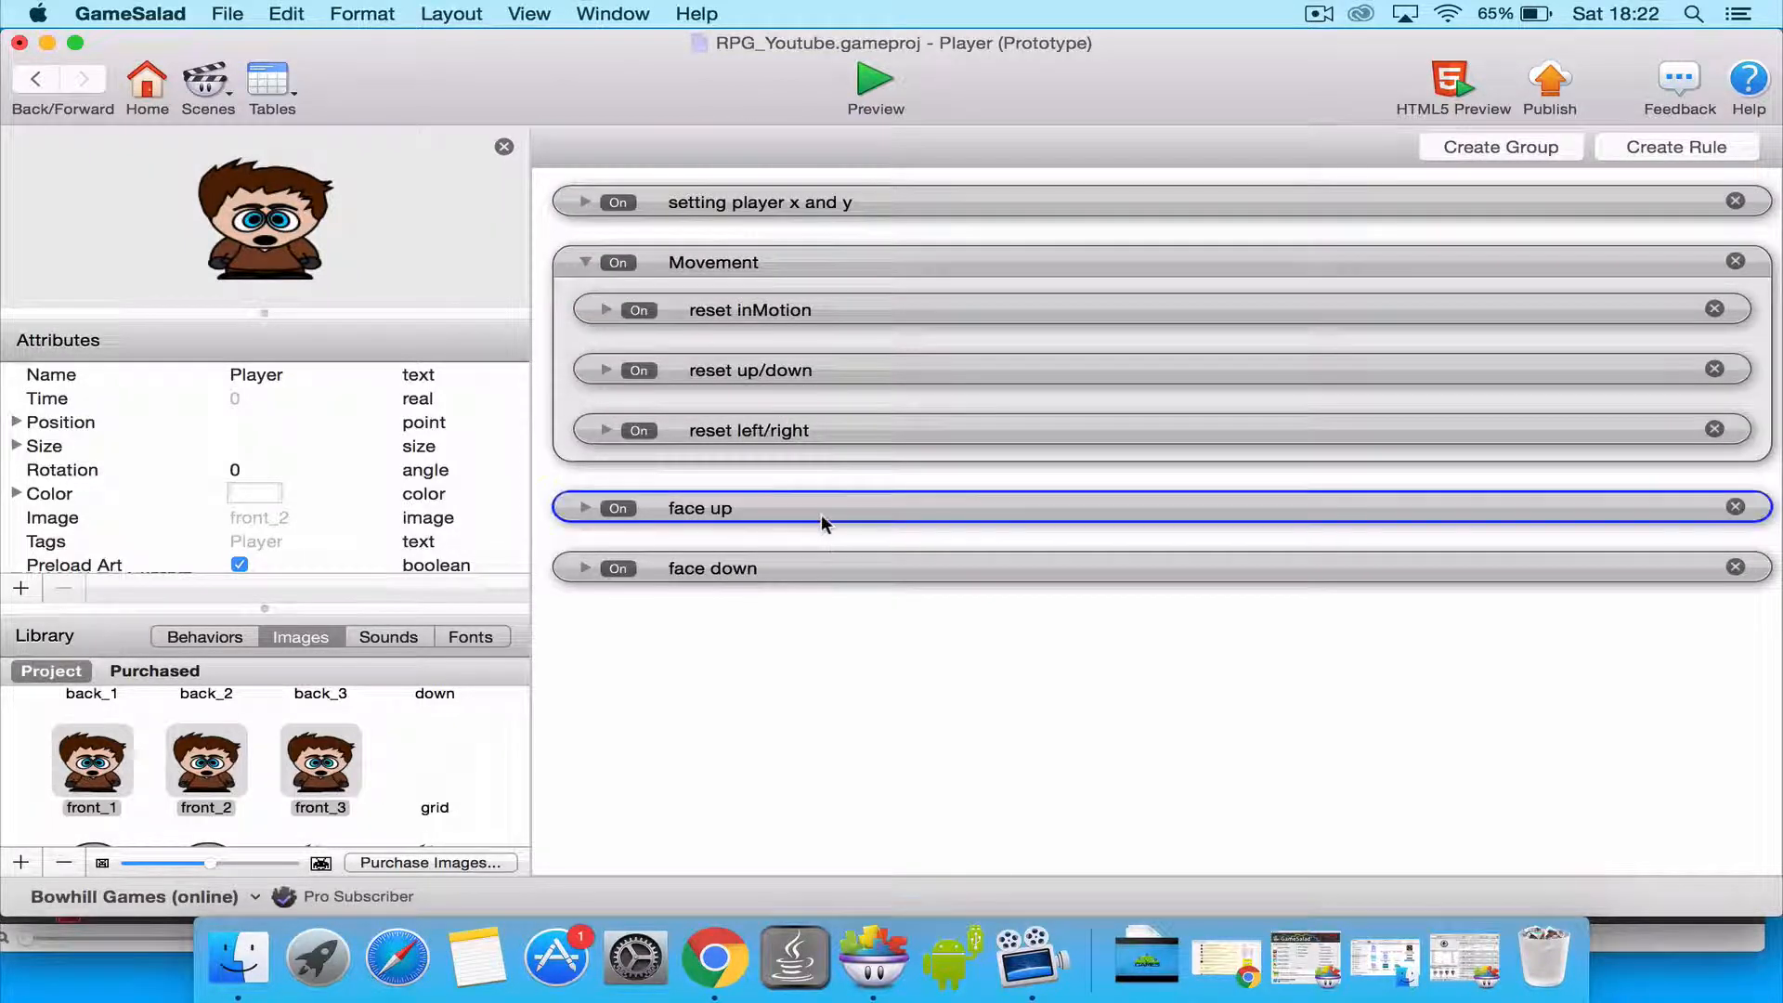
left_click(801, 568, "shift")
left_click_drag(799, 568, 756, 493)
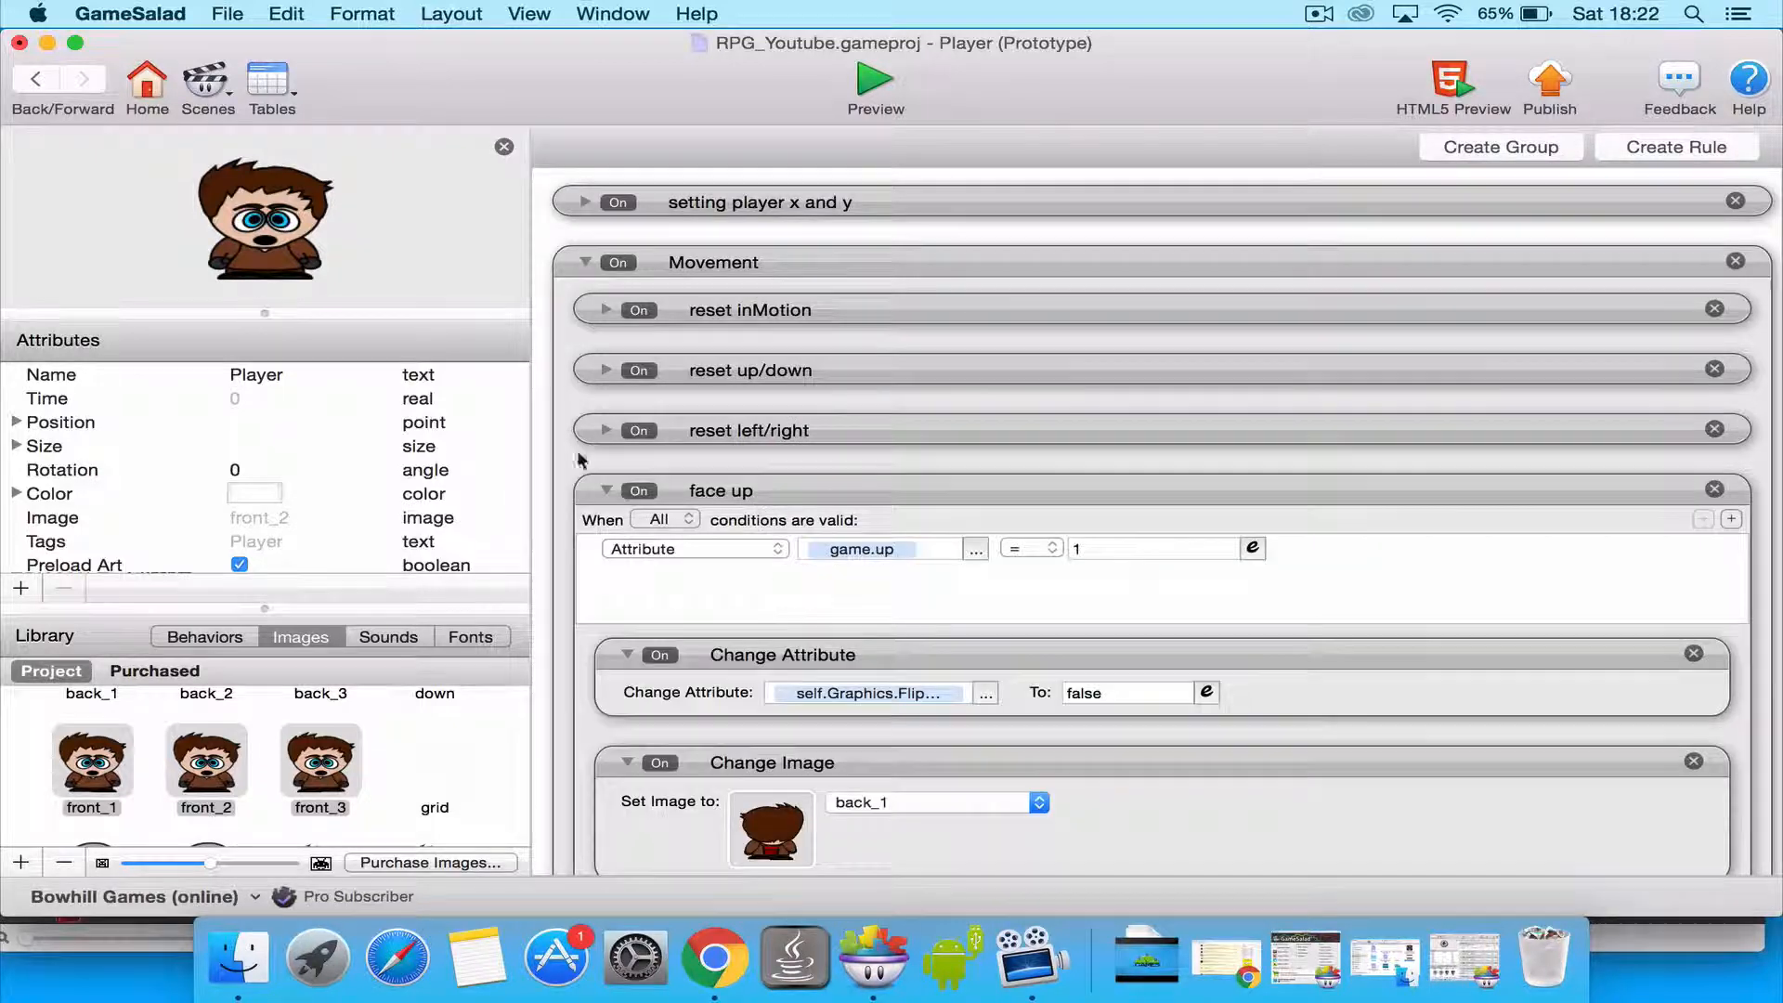
left_click(604, 489)
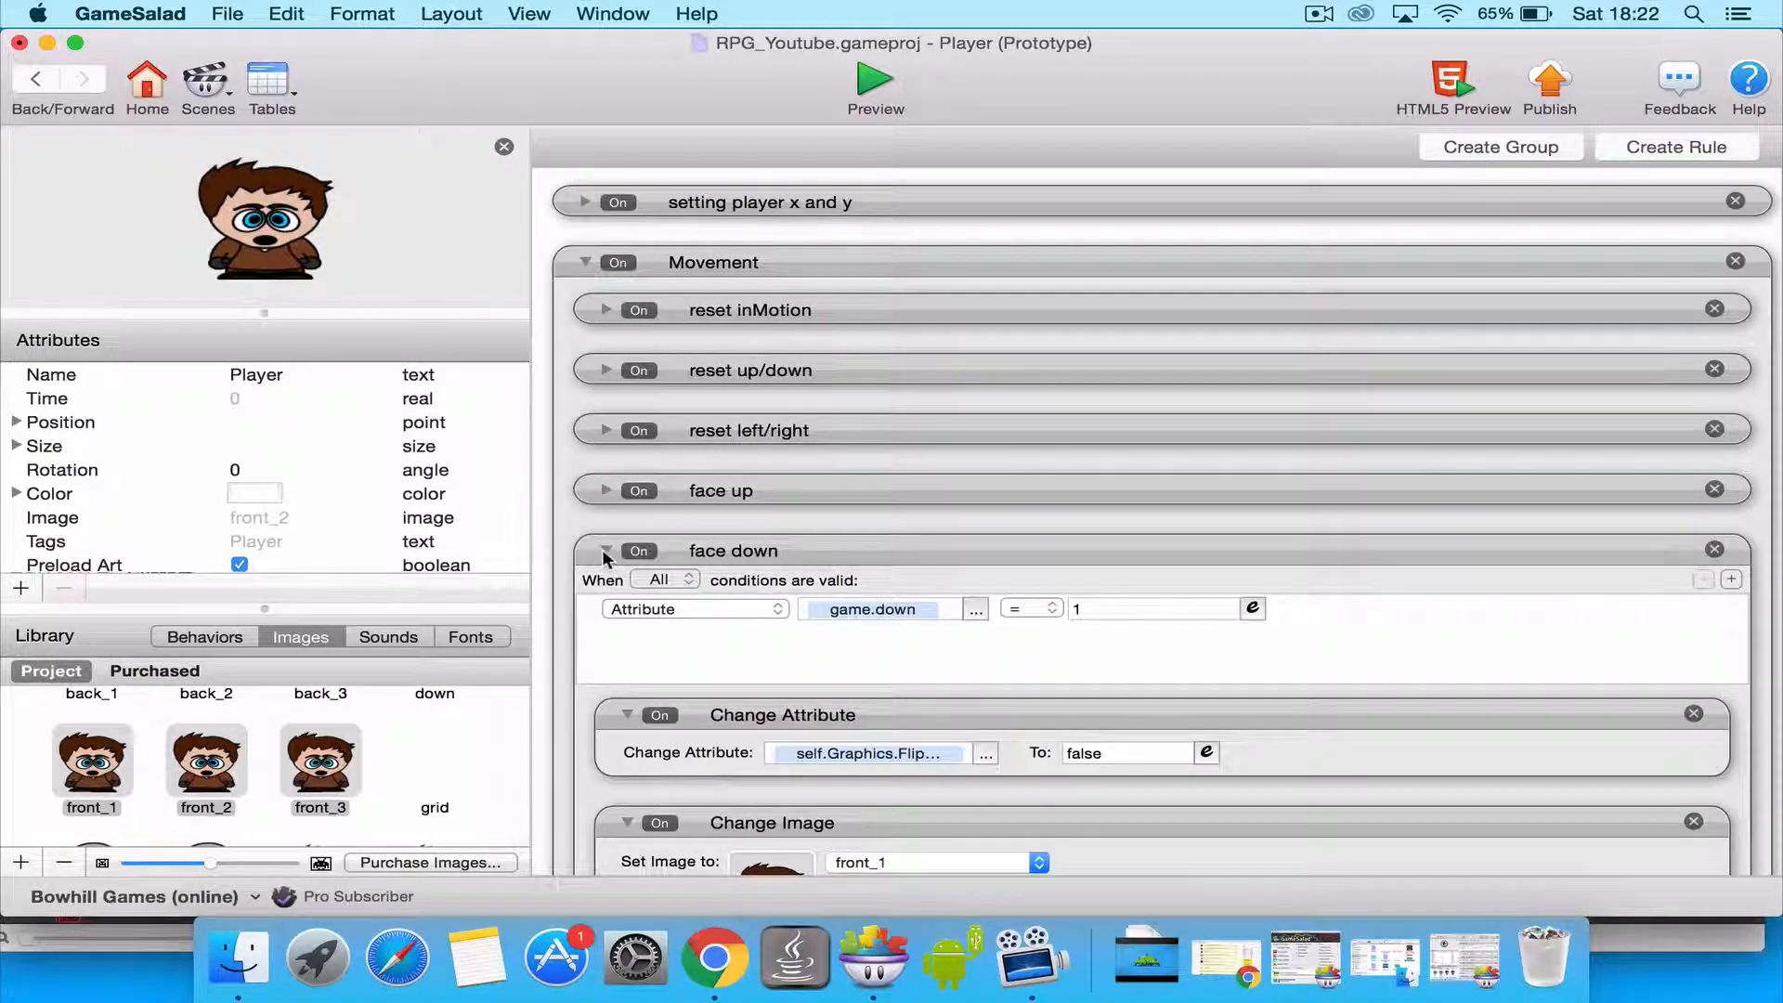
left_click(602, 549)
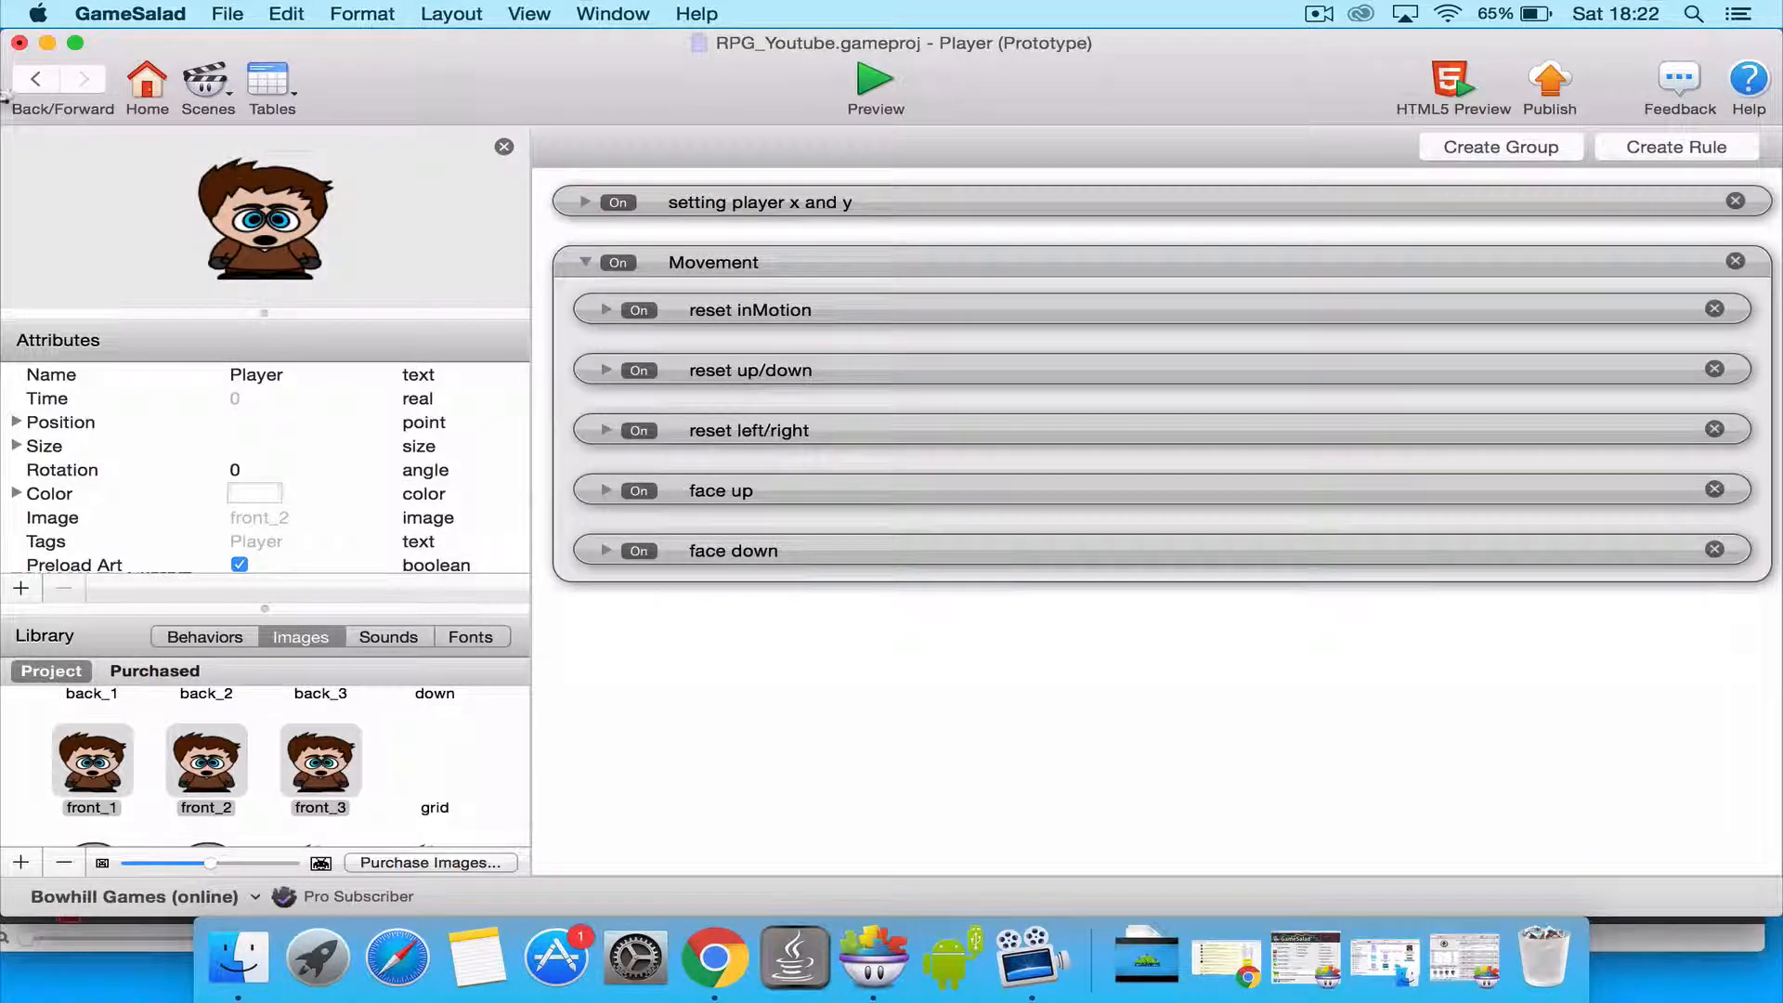
Copy the "touch screen" and "Keyboard screen" rules from the UpButton actor.
left_click(30, 86)
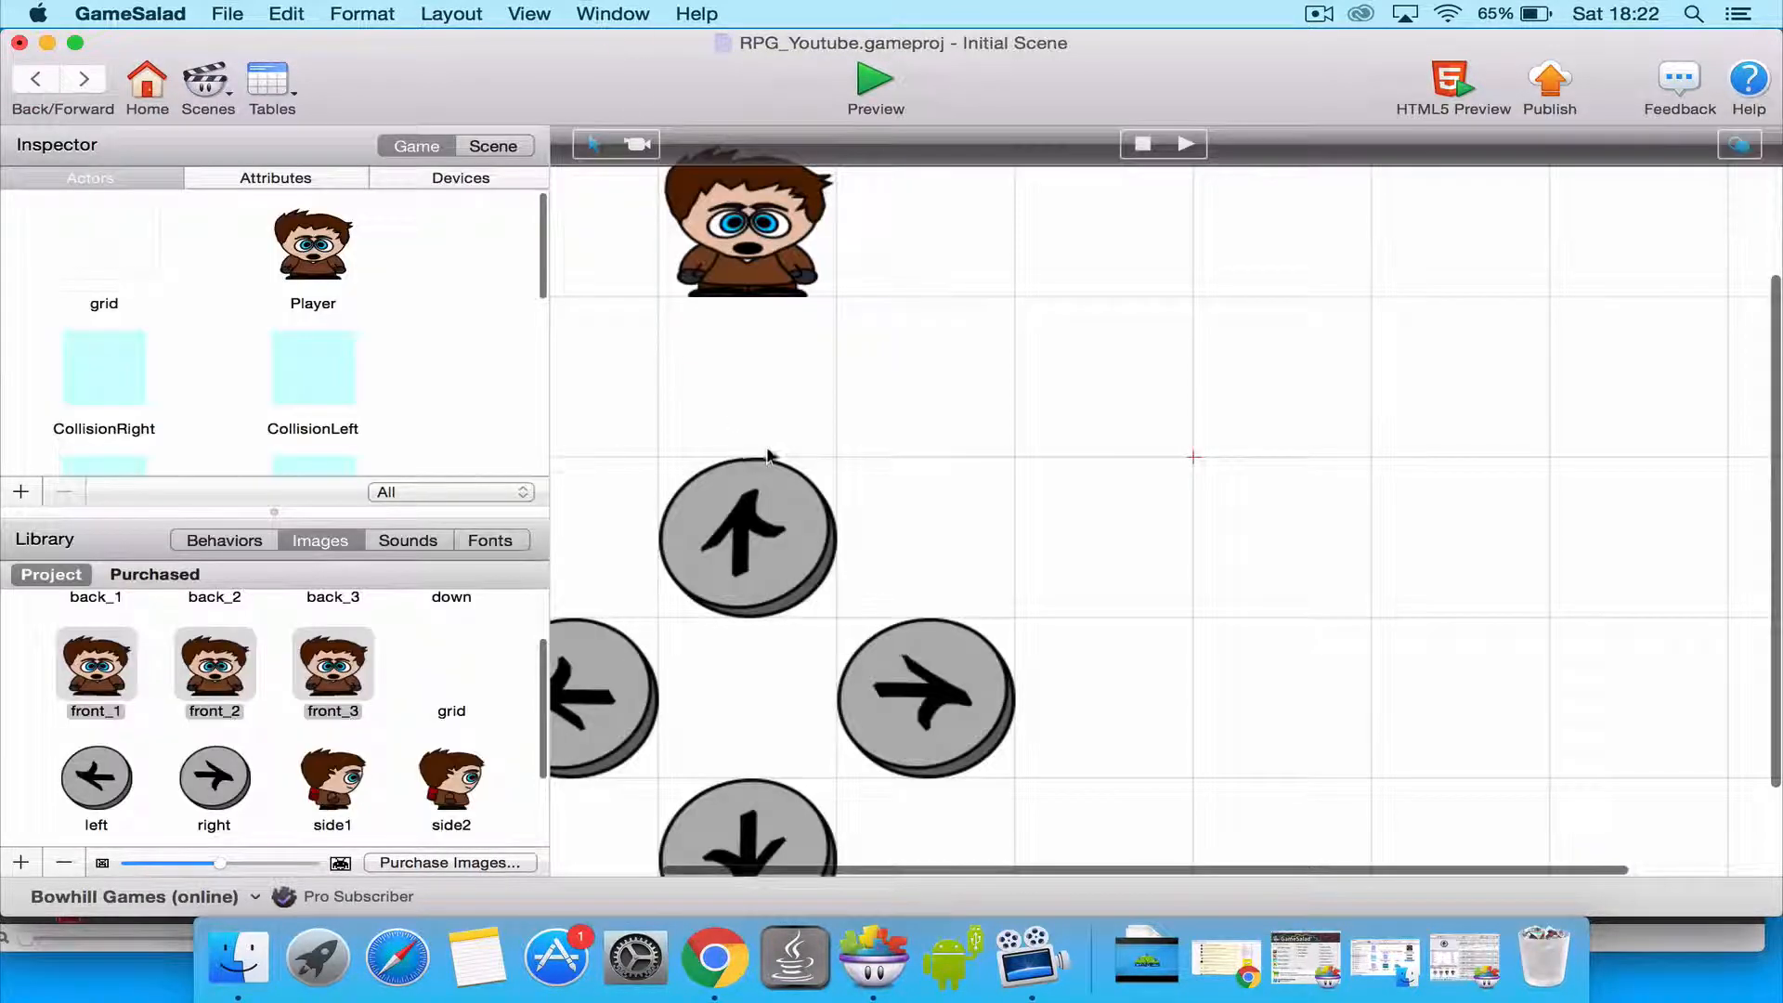
scroll(293, 459, "down", 1)
scroll(294, 460, "down", 5)
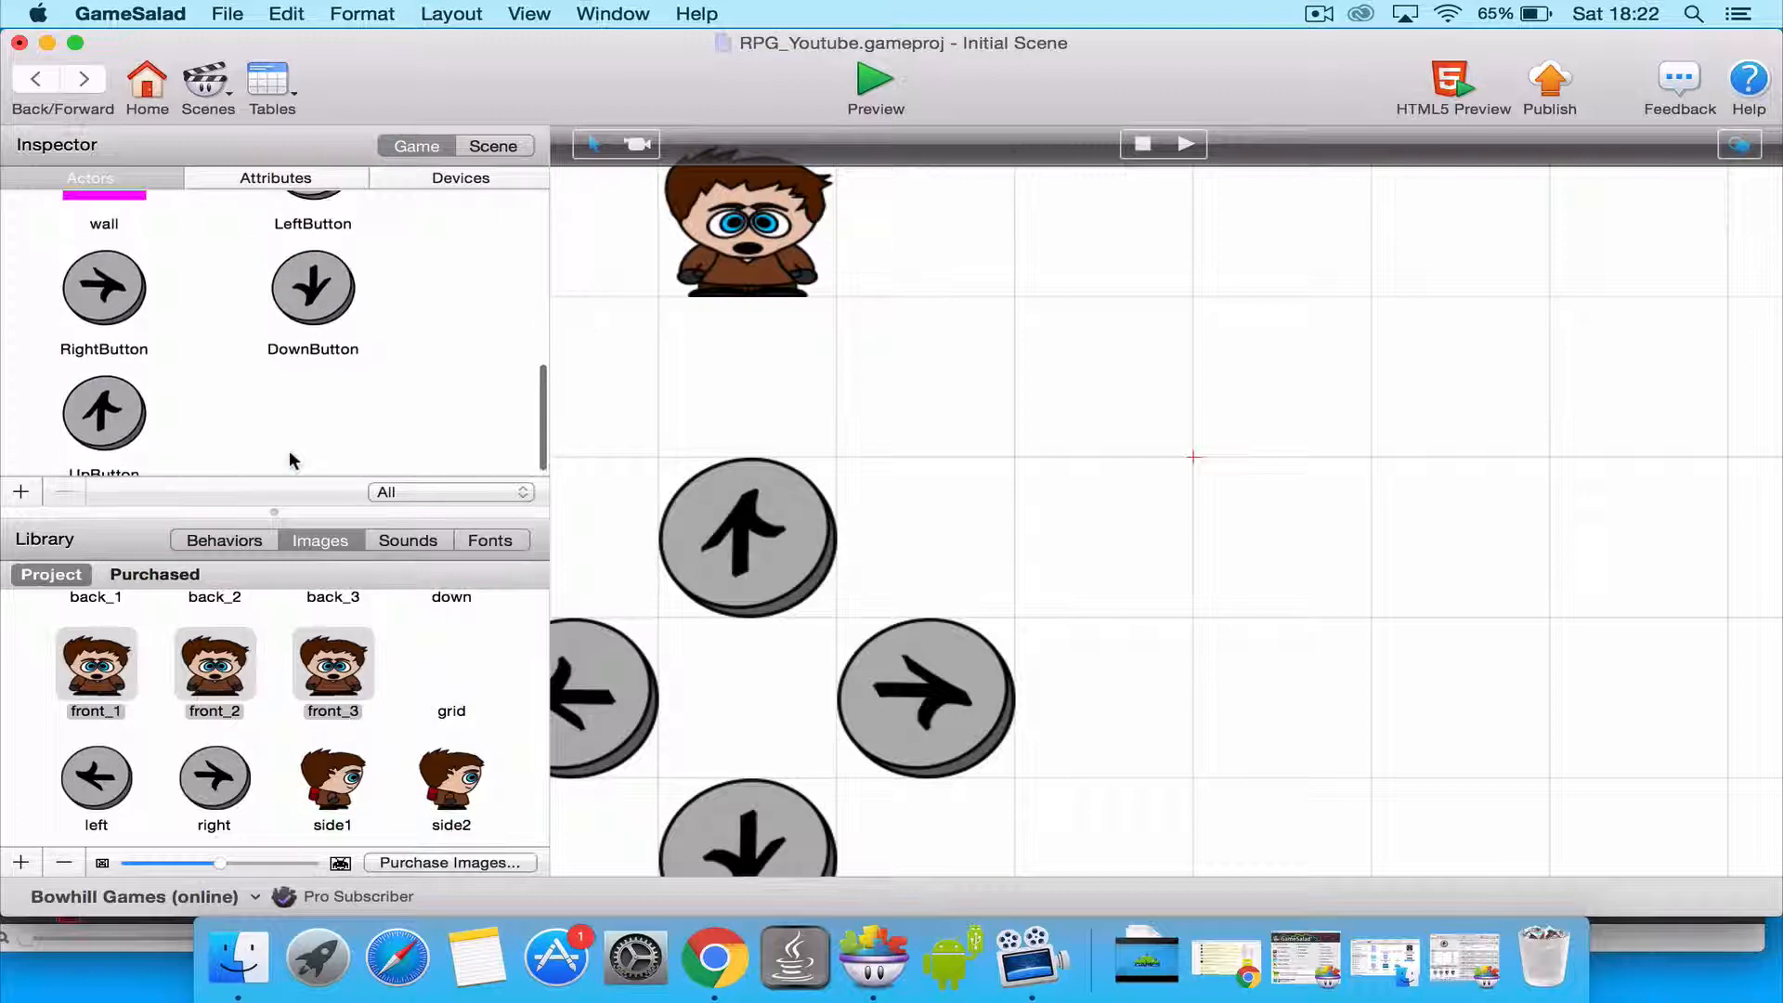
double_click(128, 427)
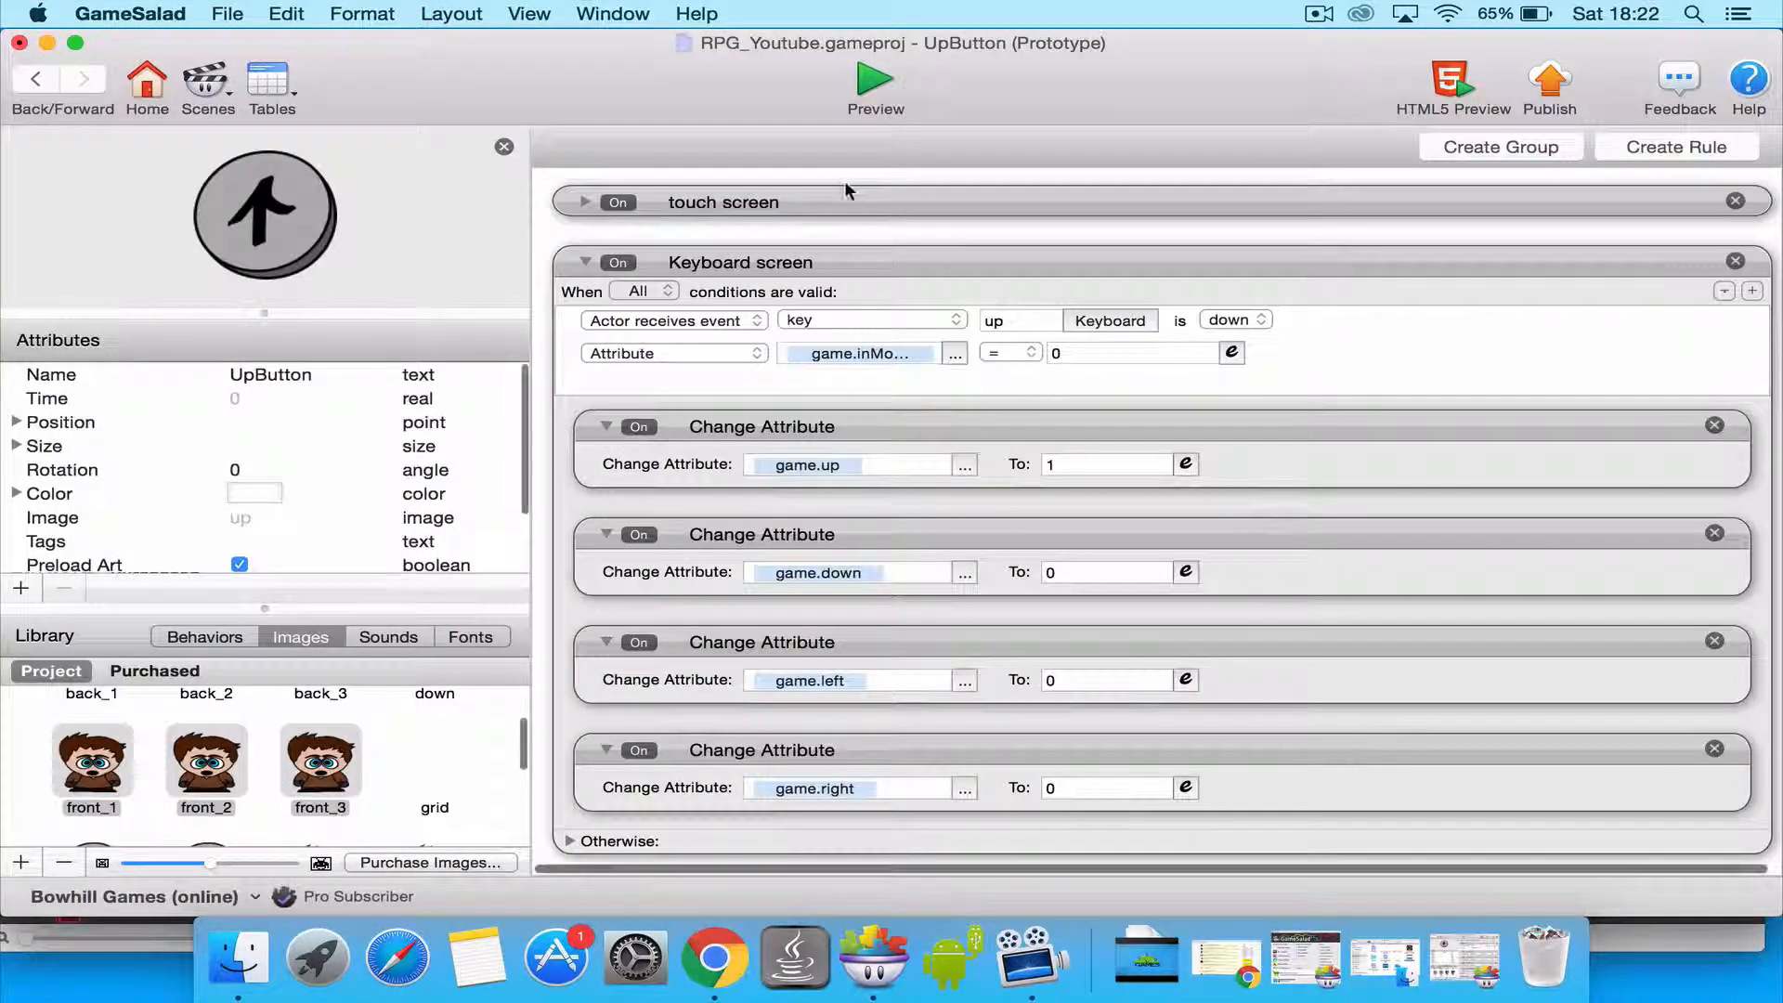
left_click(845, 193)
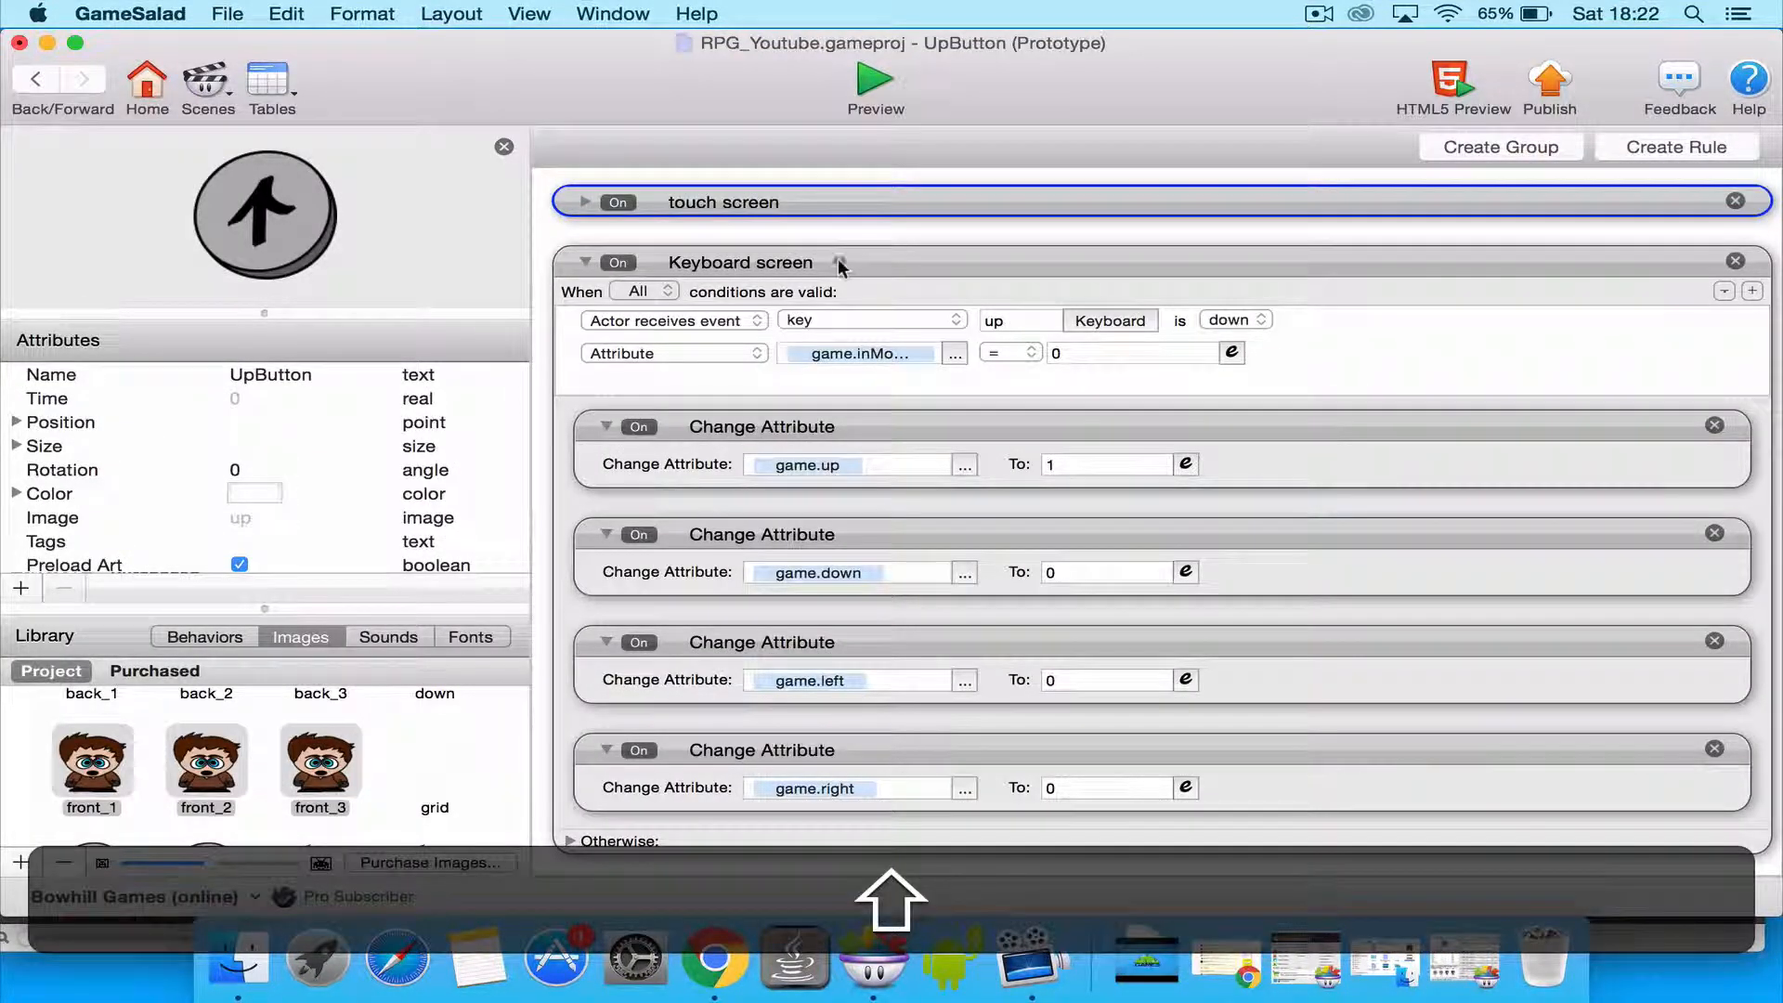
left_click(839, 263, "shift")
key("super+c")
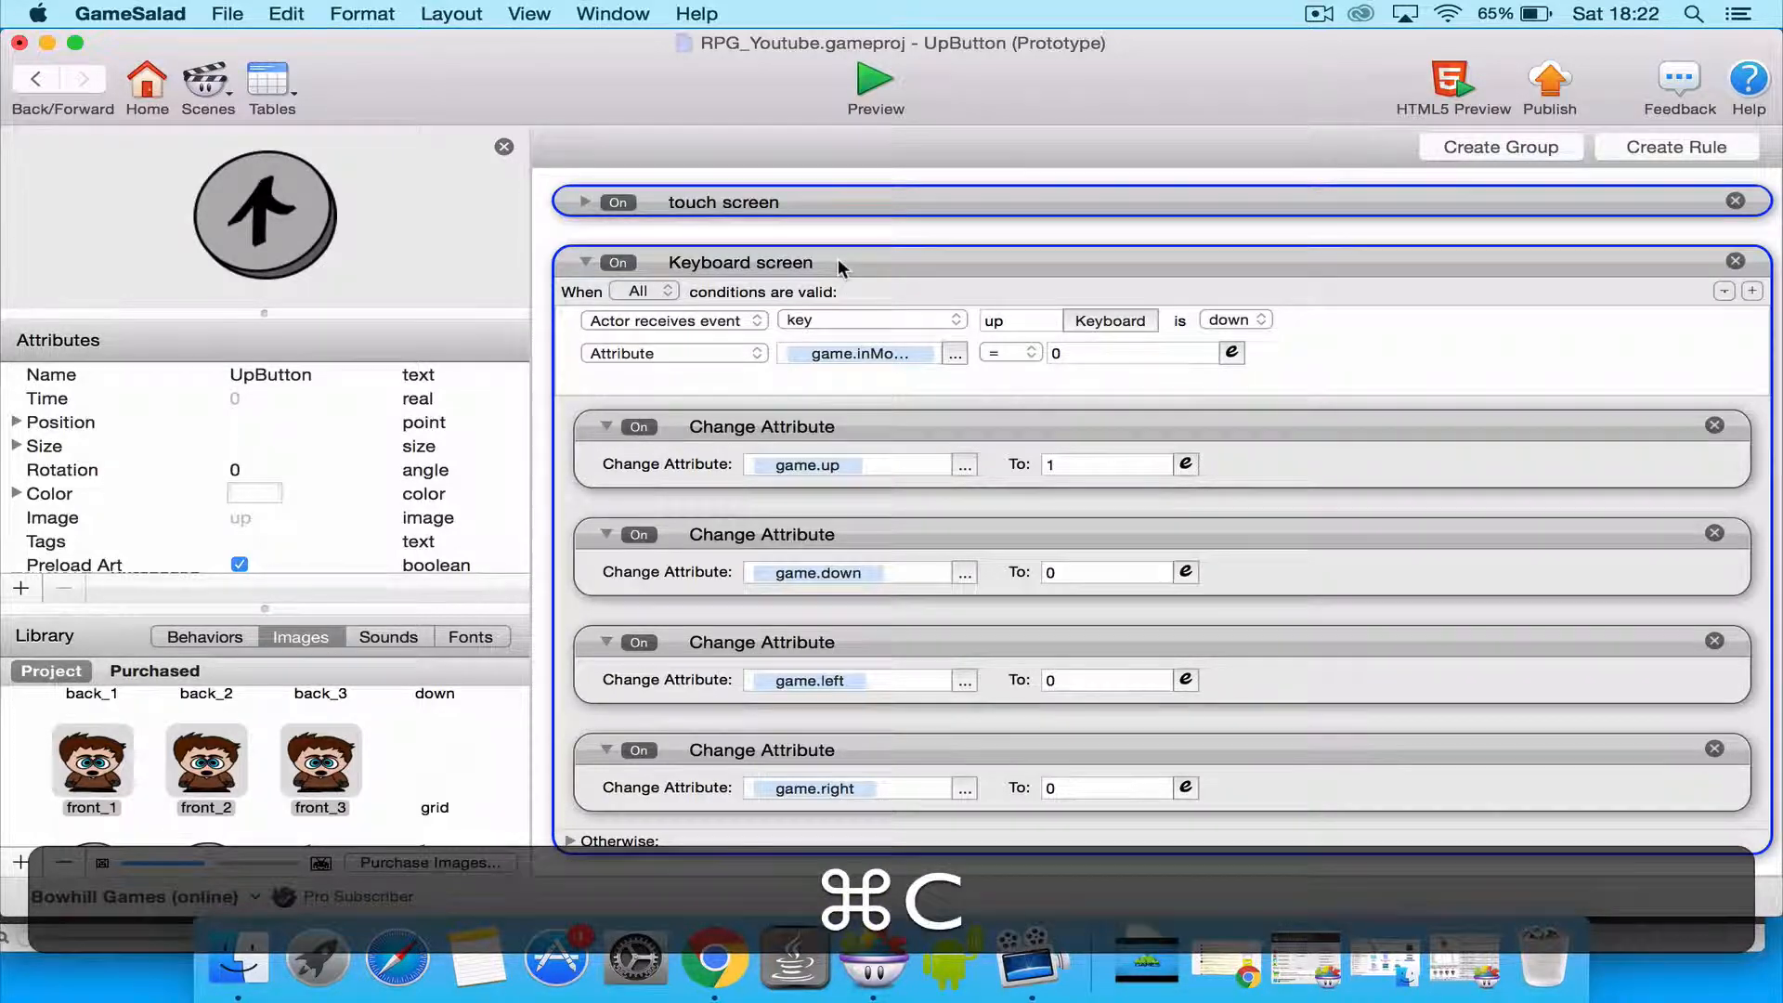
Paste the copied "touch screen" and "Keyboard screen" rules into the DownButton actor.
left_click(35, 80)
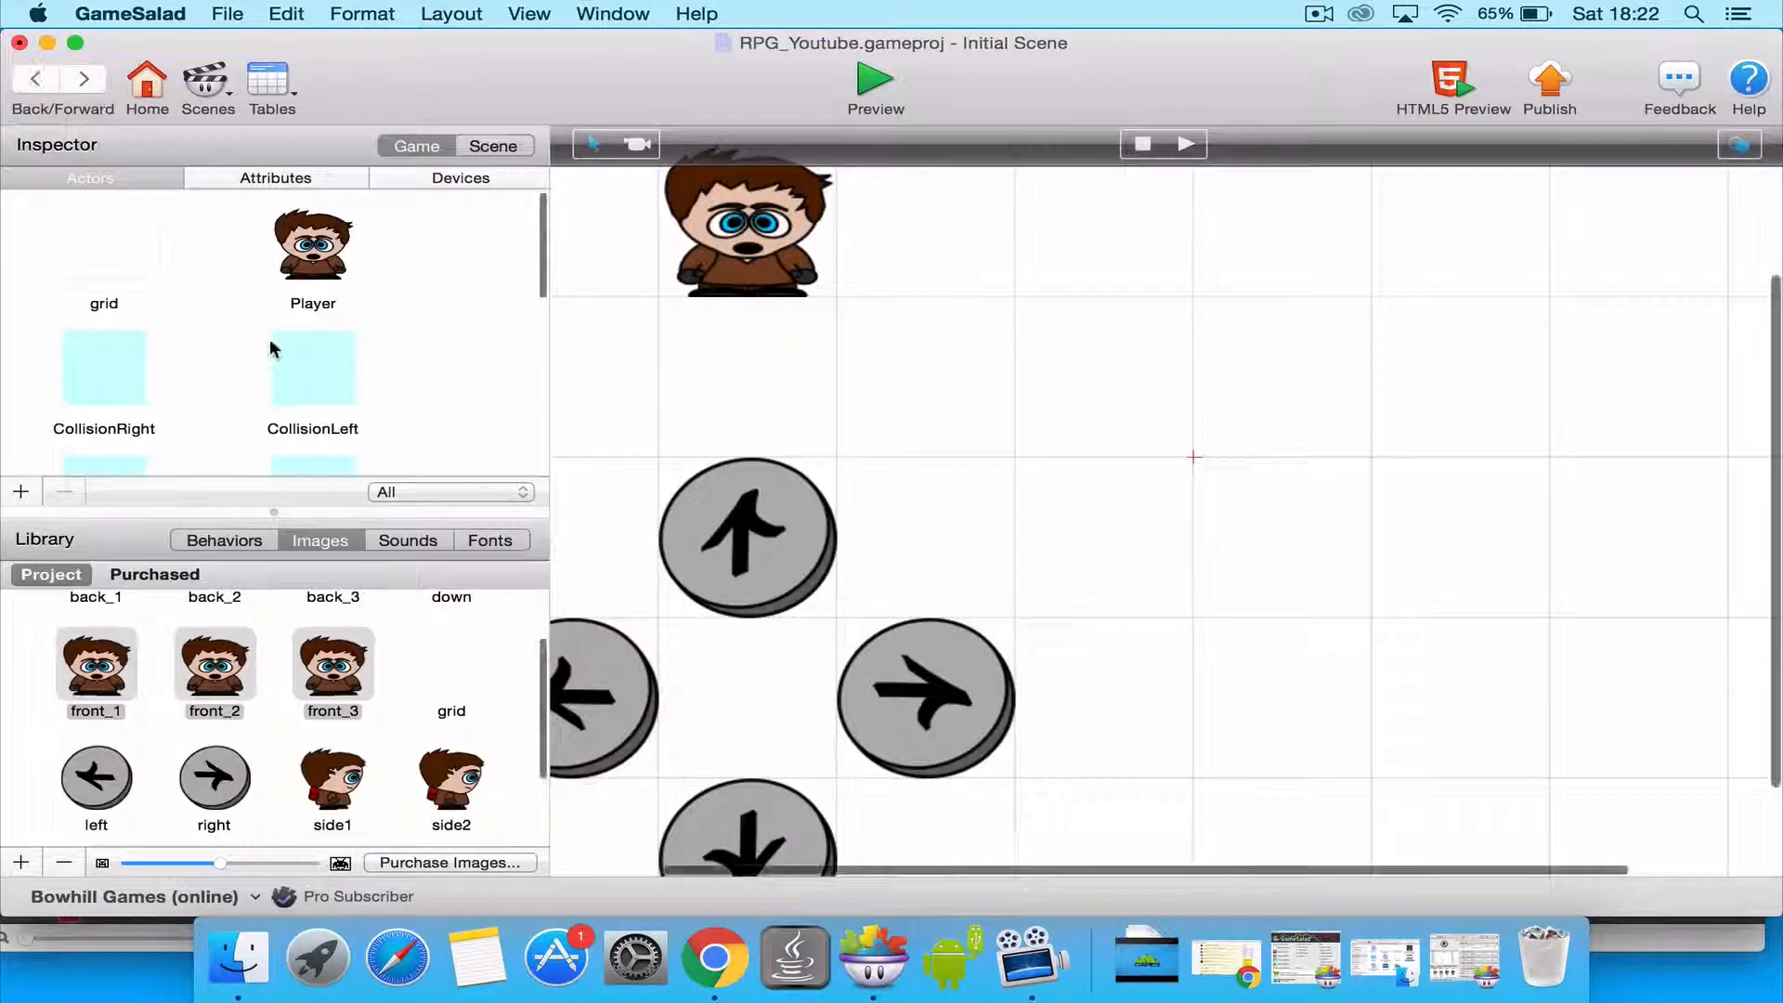
scroll(270, 350, "down", 5)
double_click(313, 279)
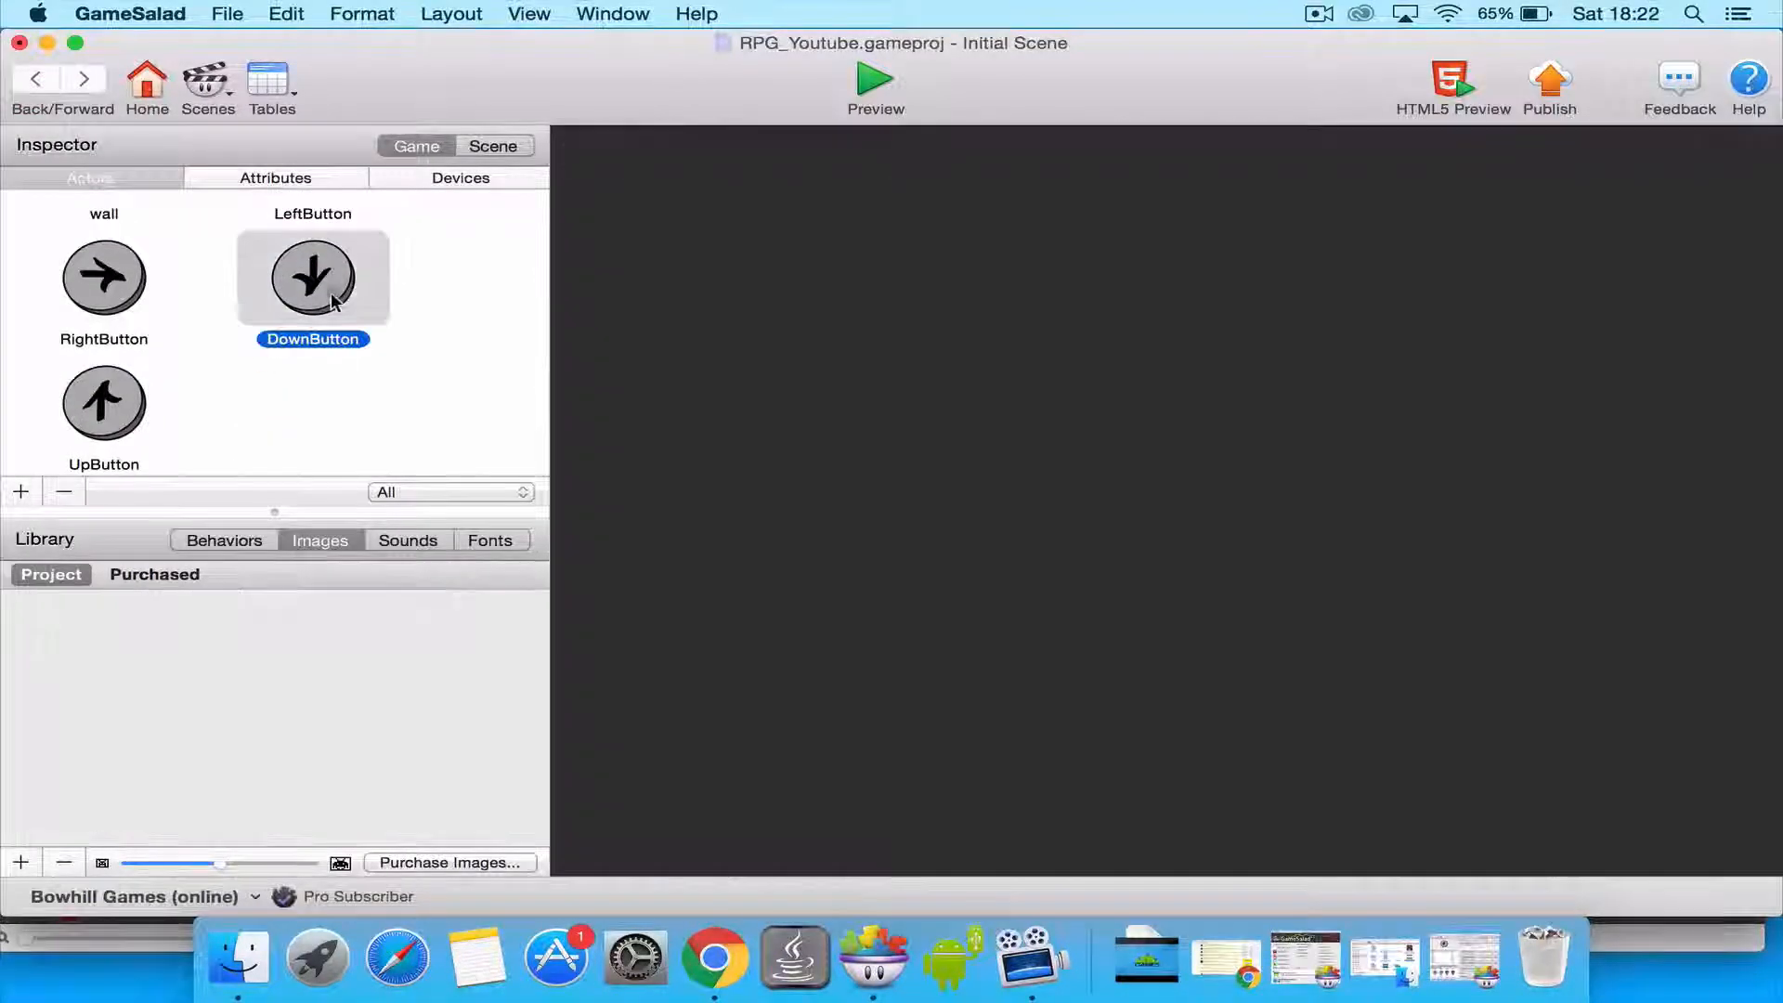
key("super+v")
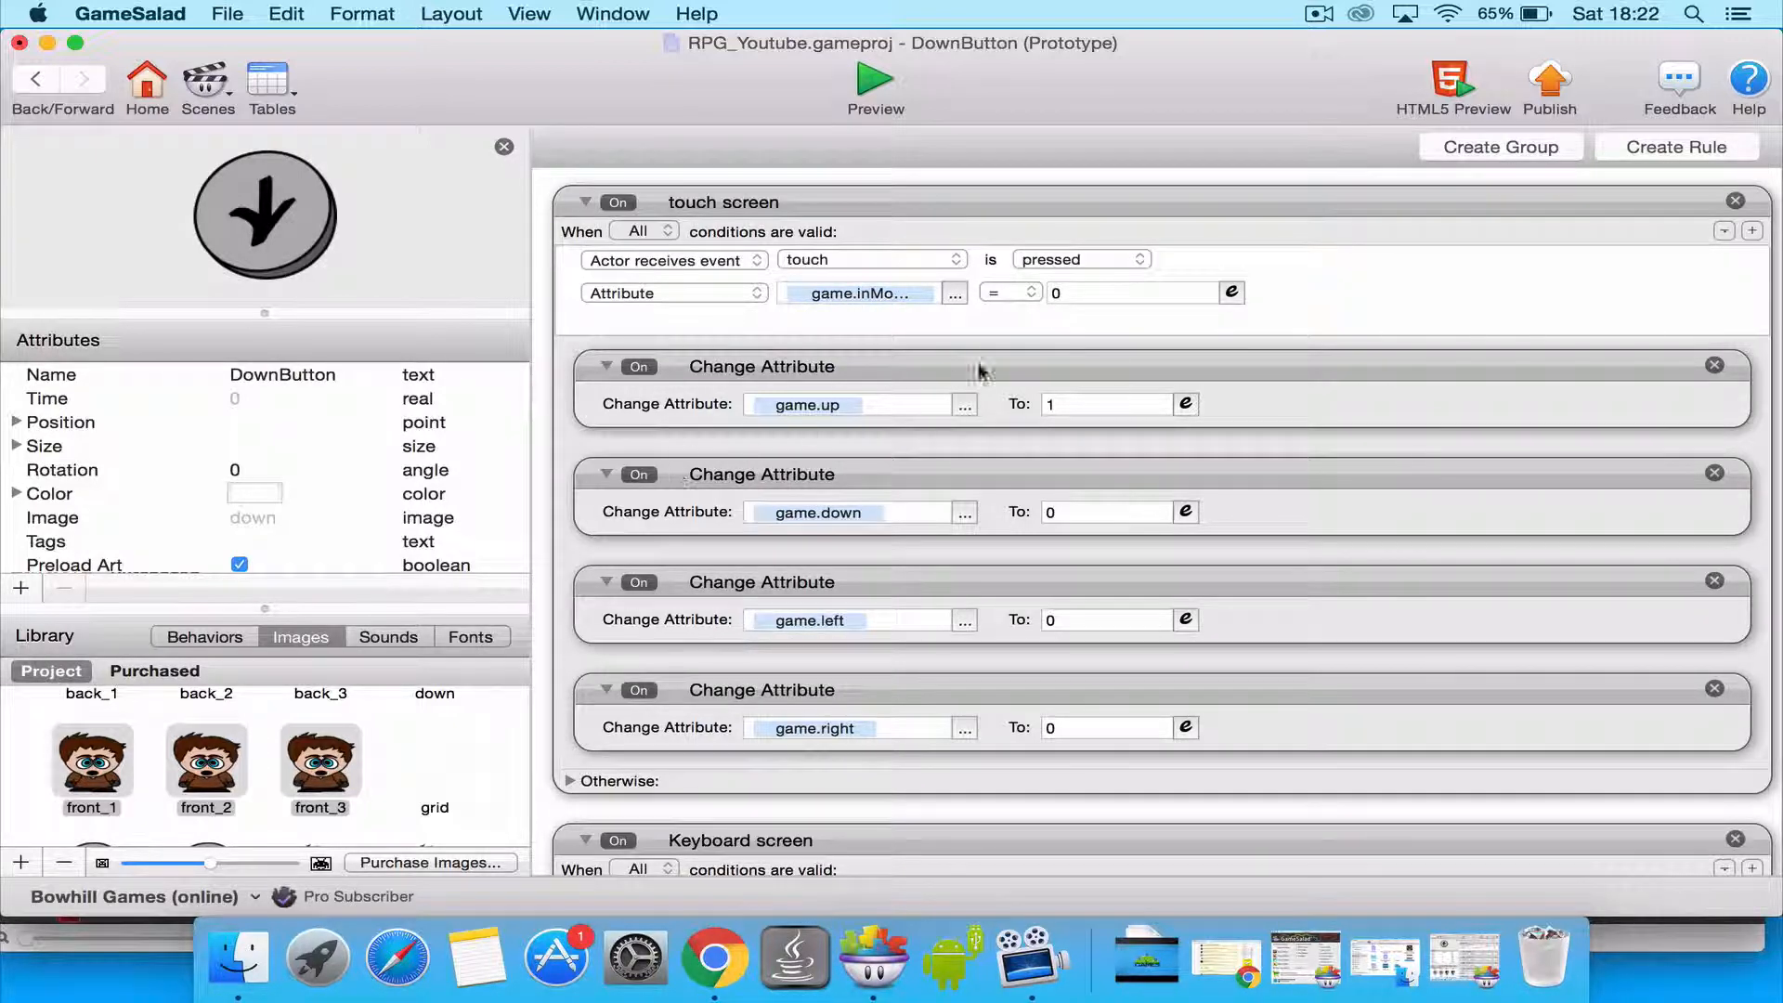
In DownButton's "touch screen" rule, set game.up to 0 and game.down to 1.
left_click(1072, 401)
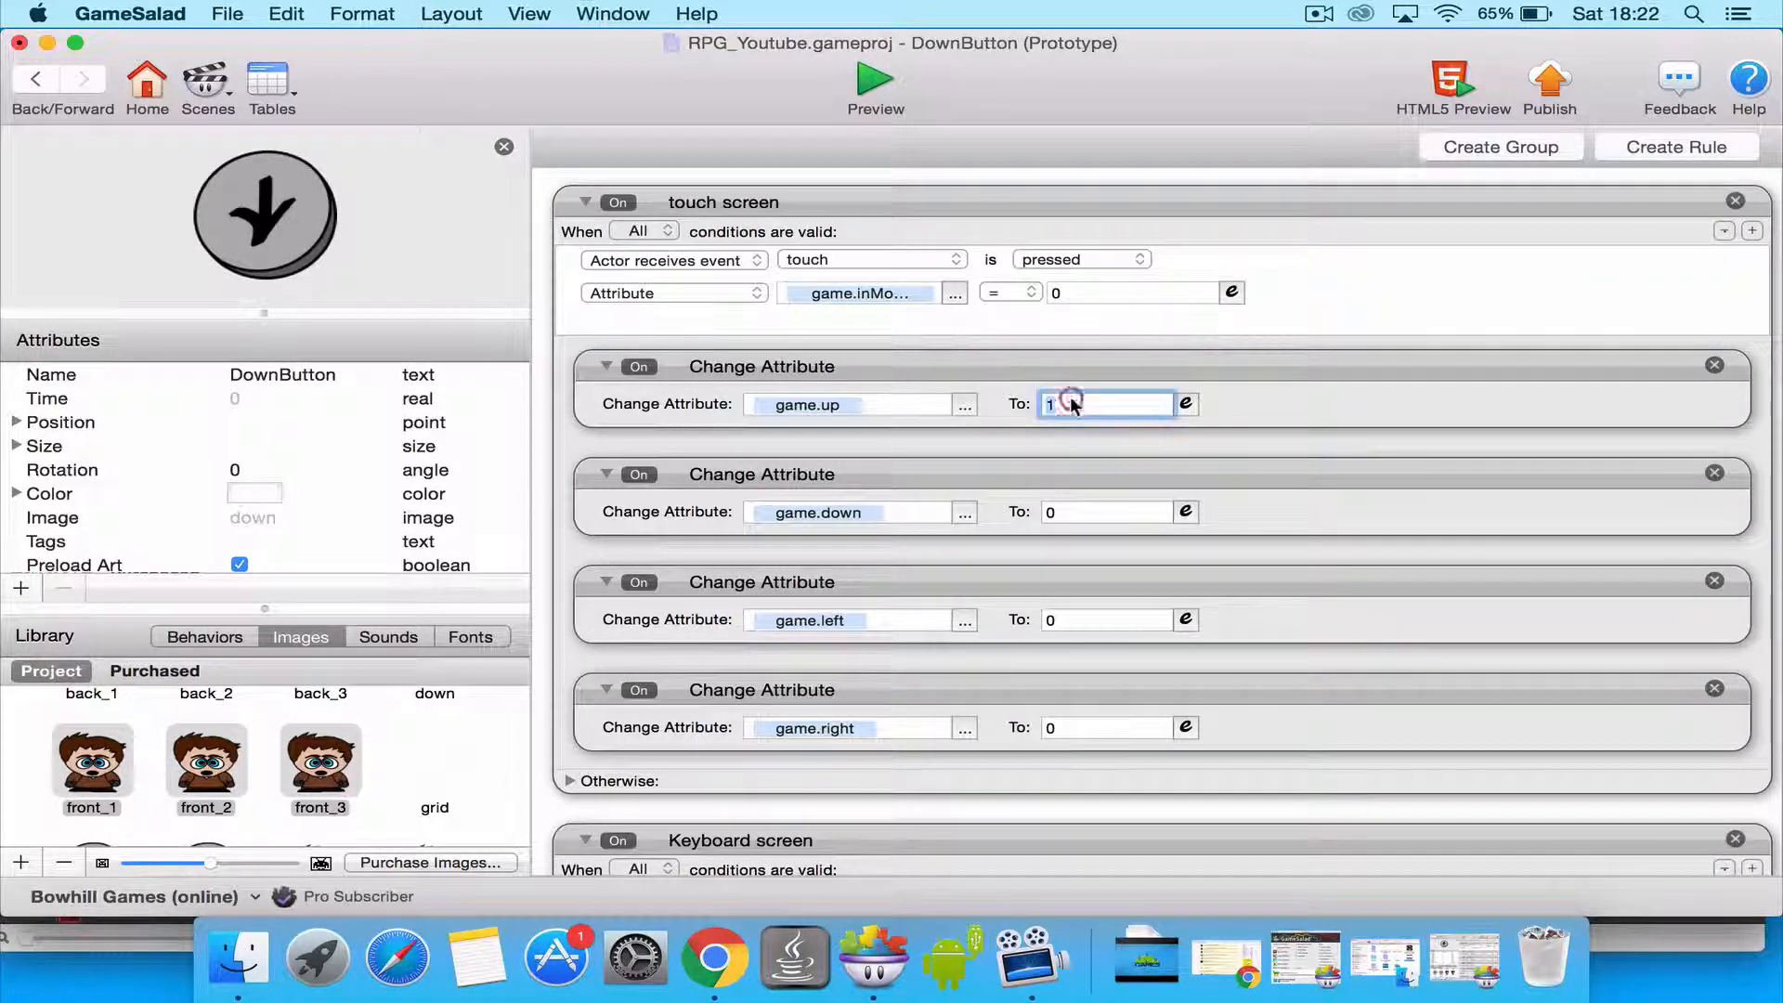
type("0")
key("Return")
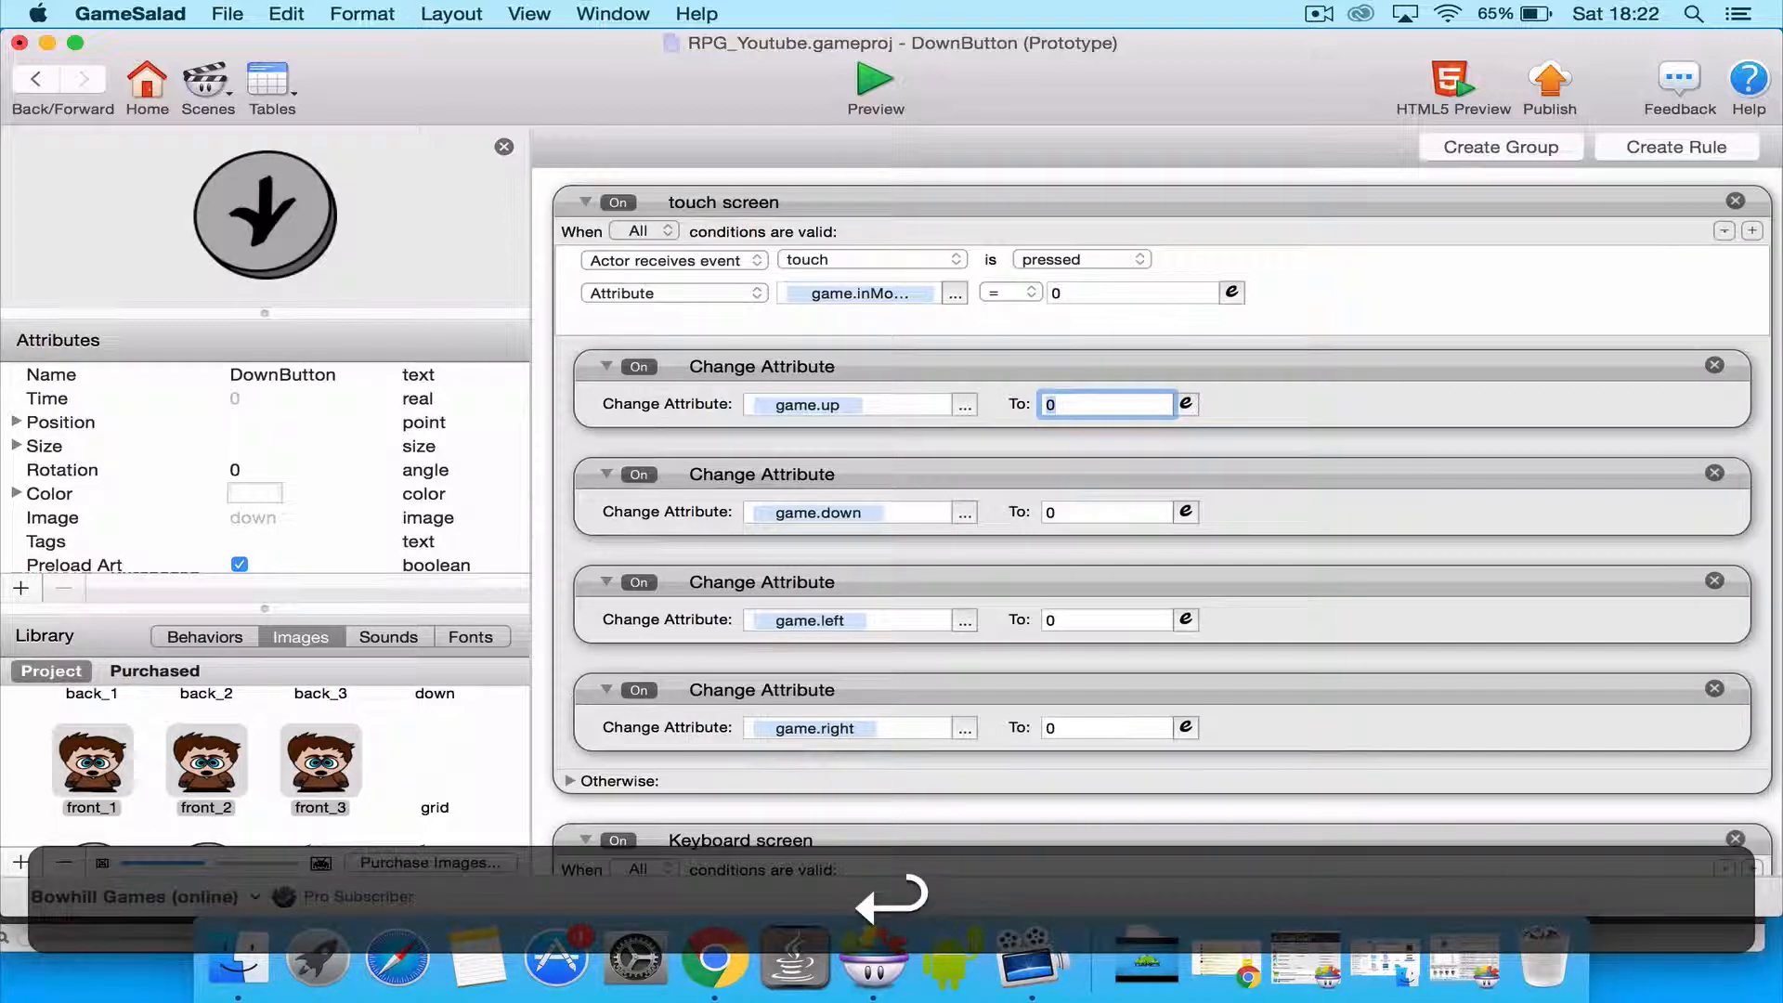
left_click(1064, 508)
type("1")
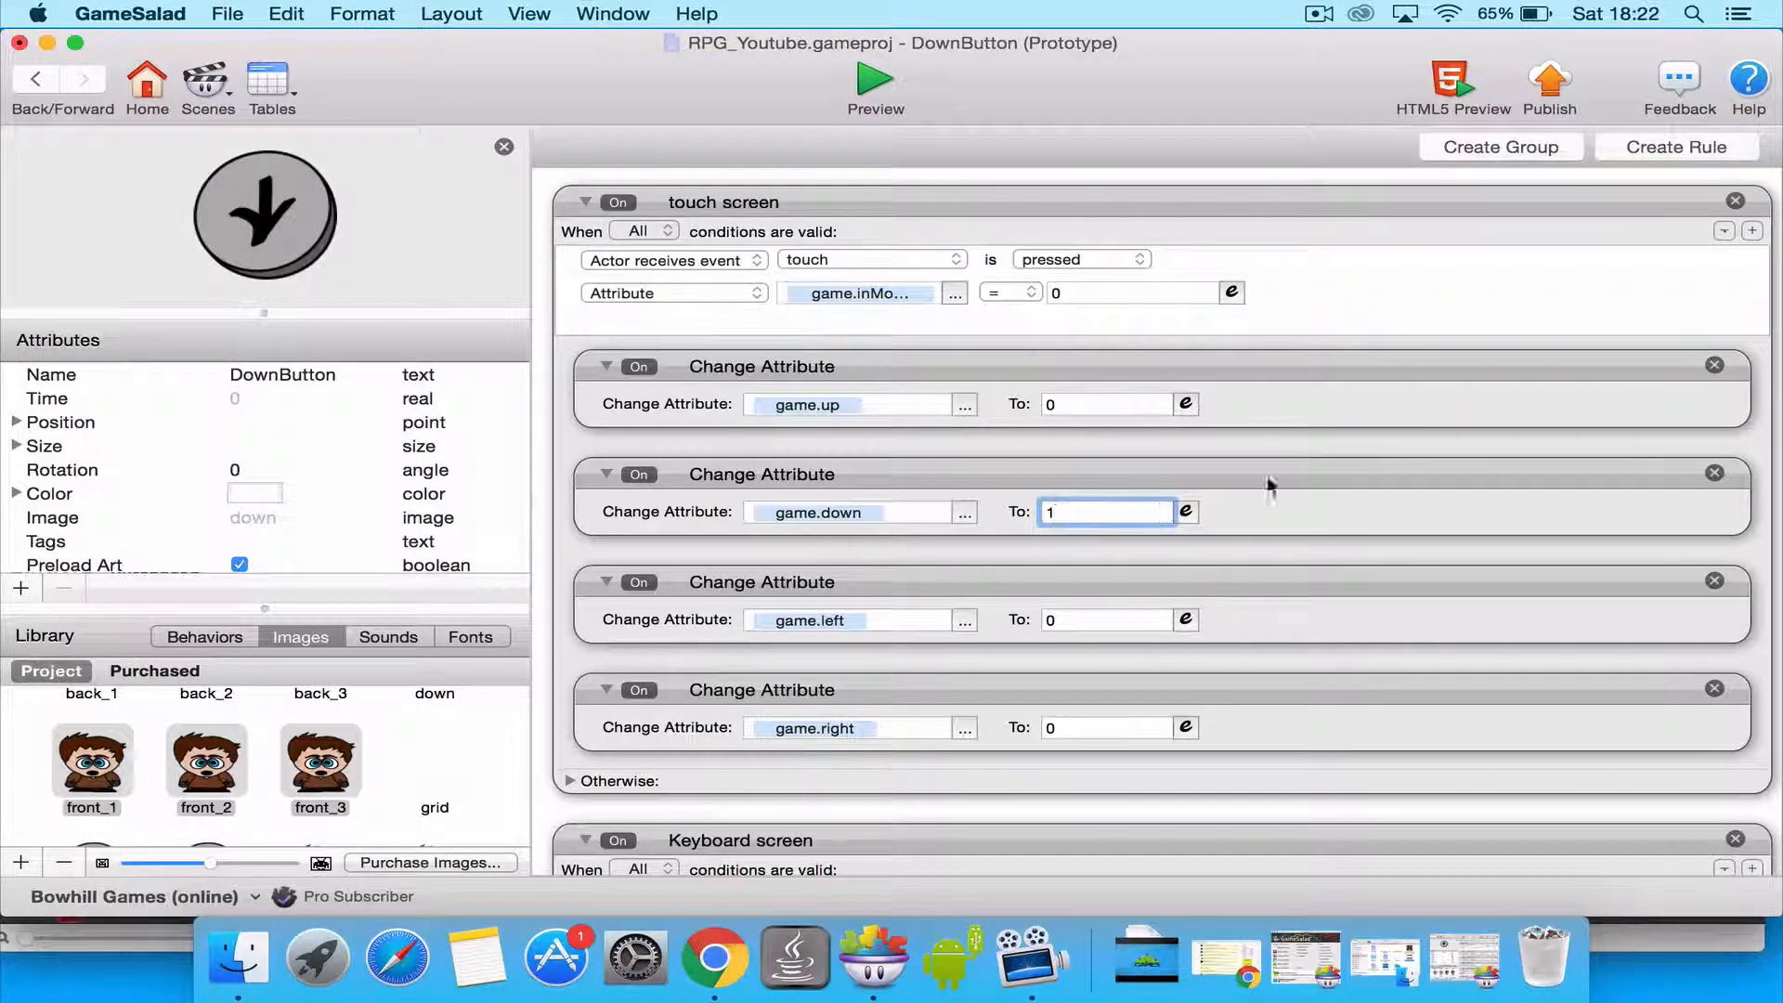
Change the key event in DownButton's "Keyboard screen" rule to the down arrow key.
scroll(1604, 552, "down", 5)
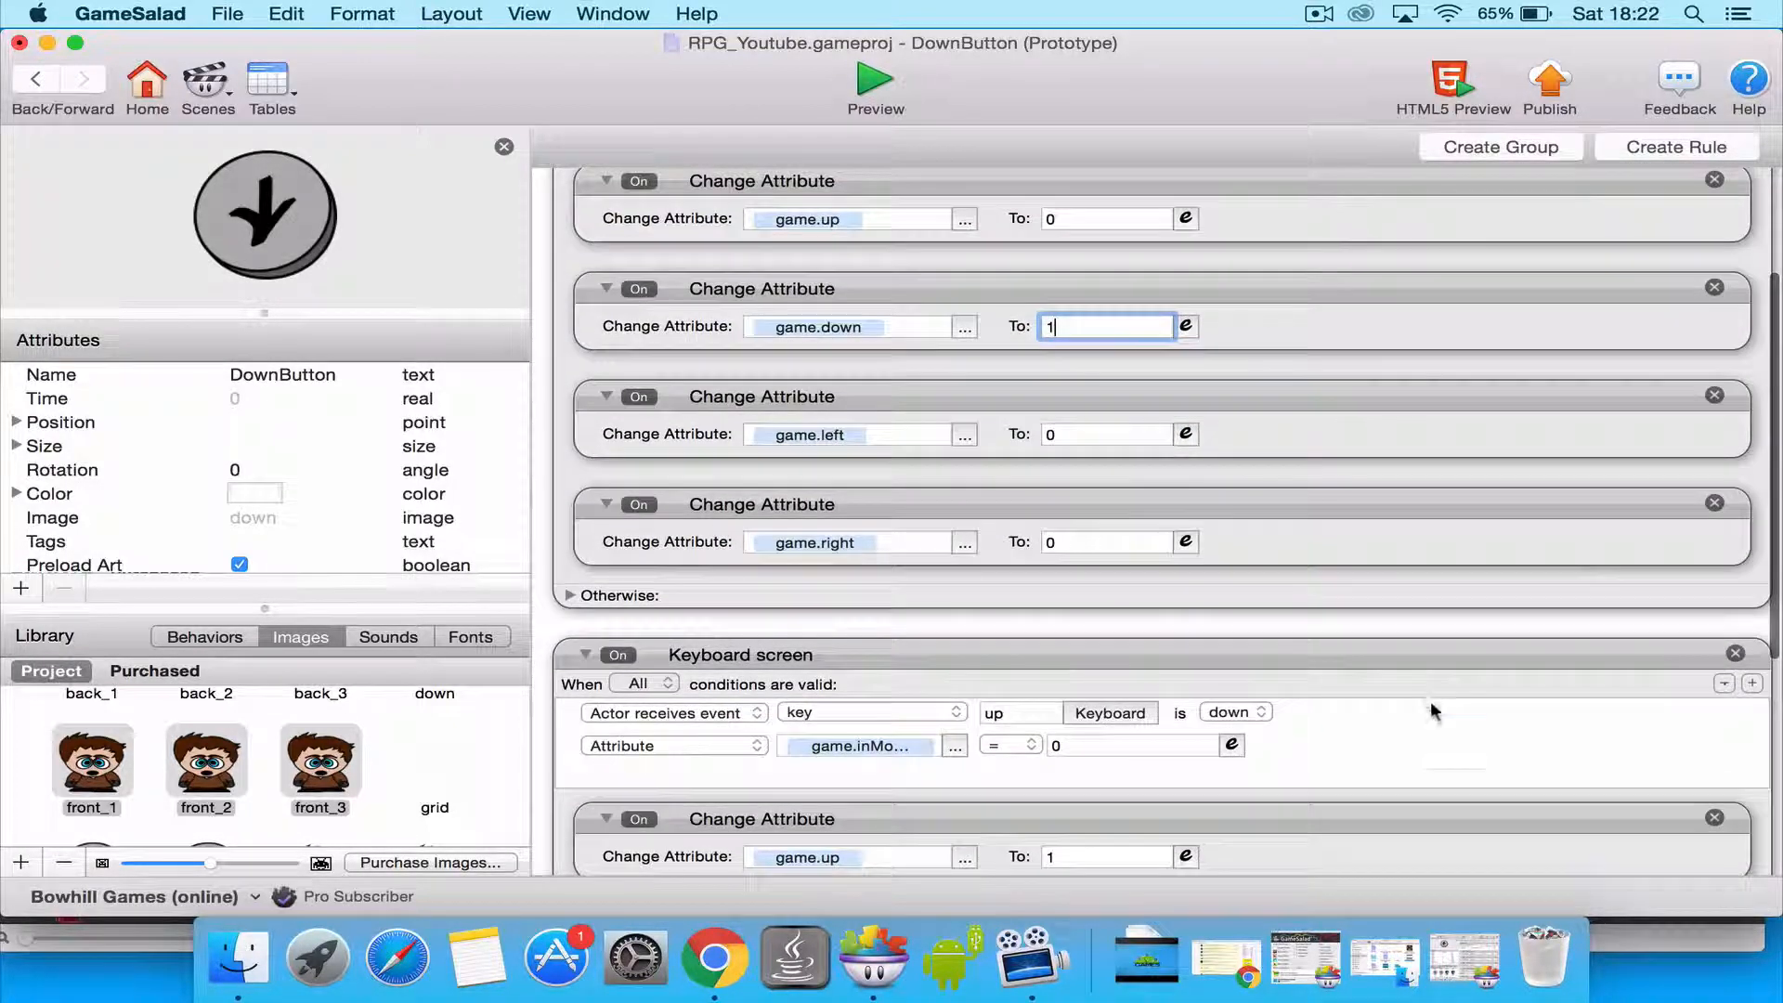
left_click(1434, 721)
left_click(1455, 638)
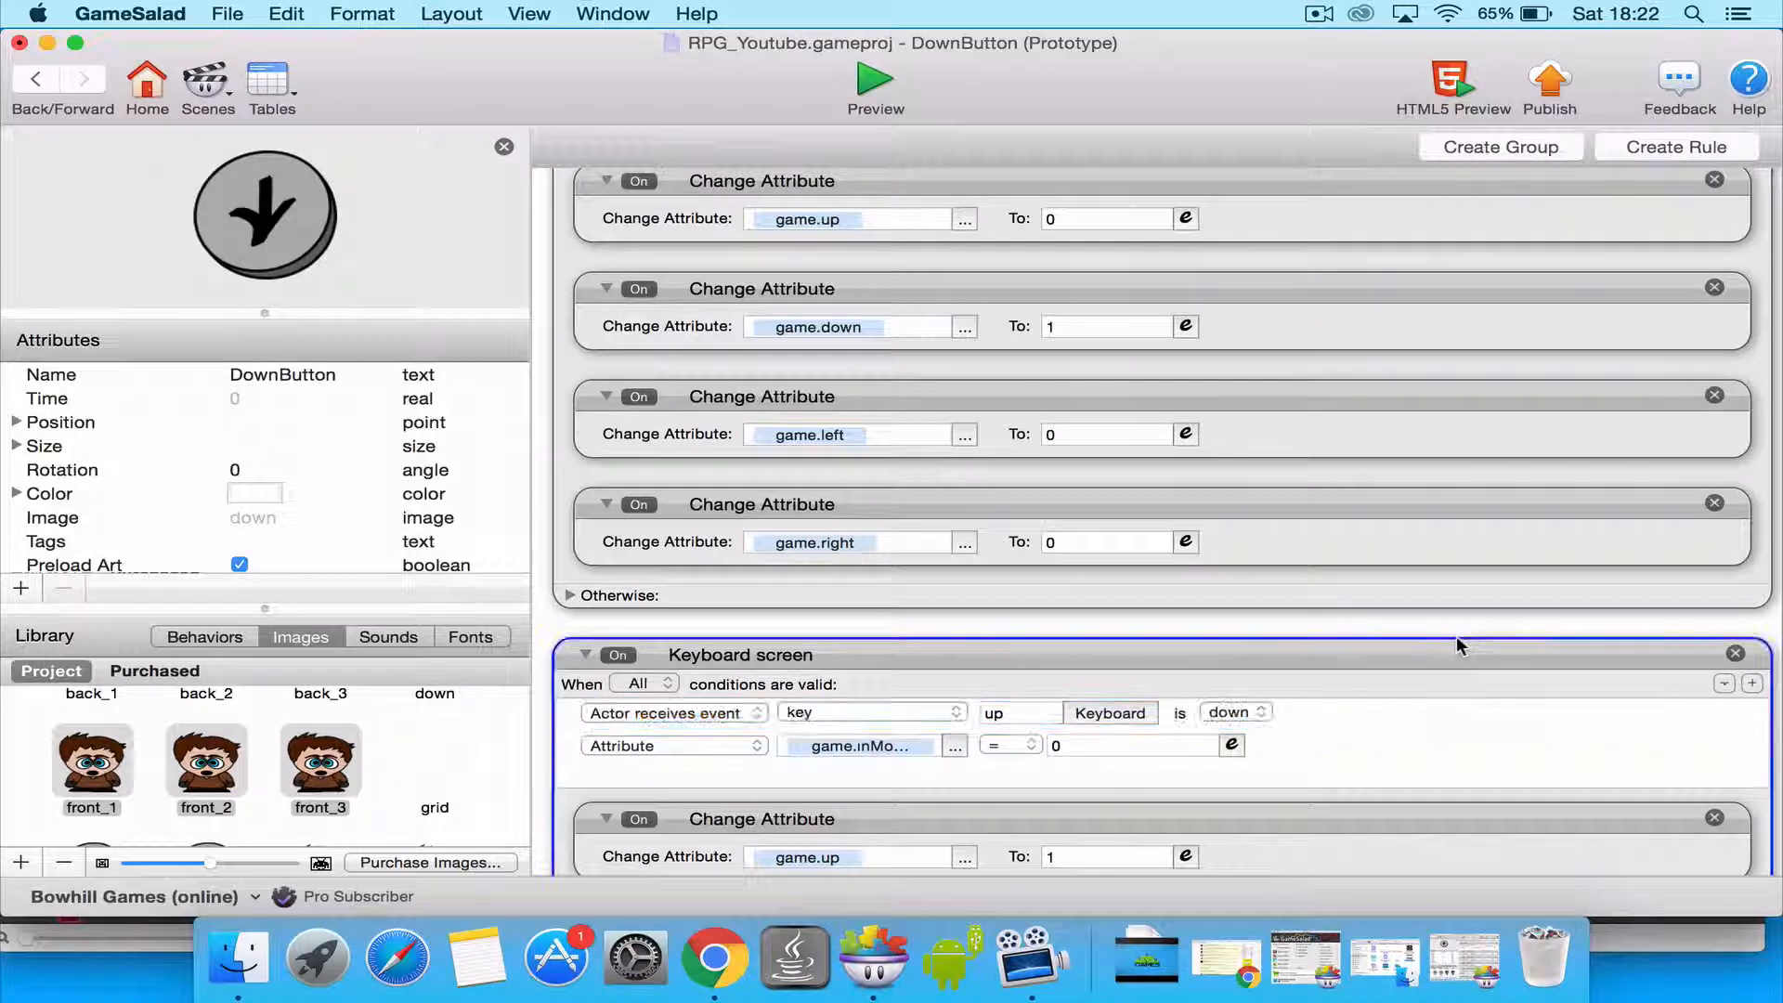
left_click(1106, 712)
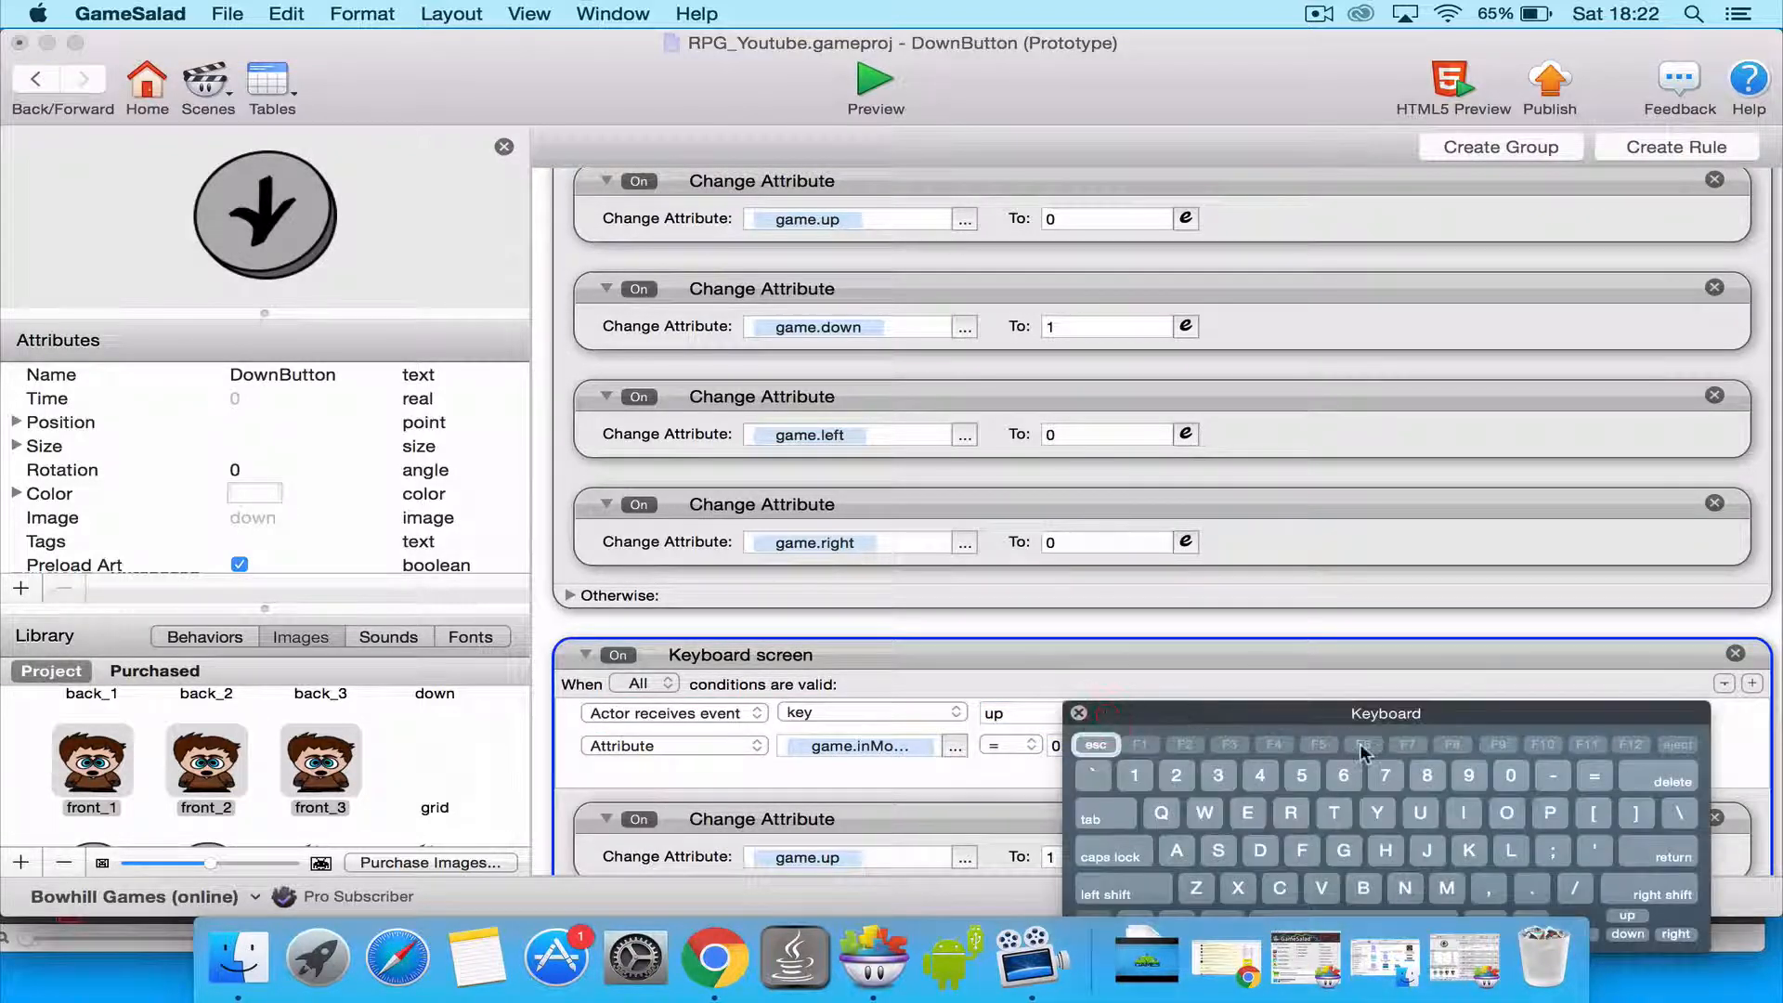
left_click(1628, 934)
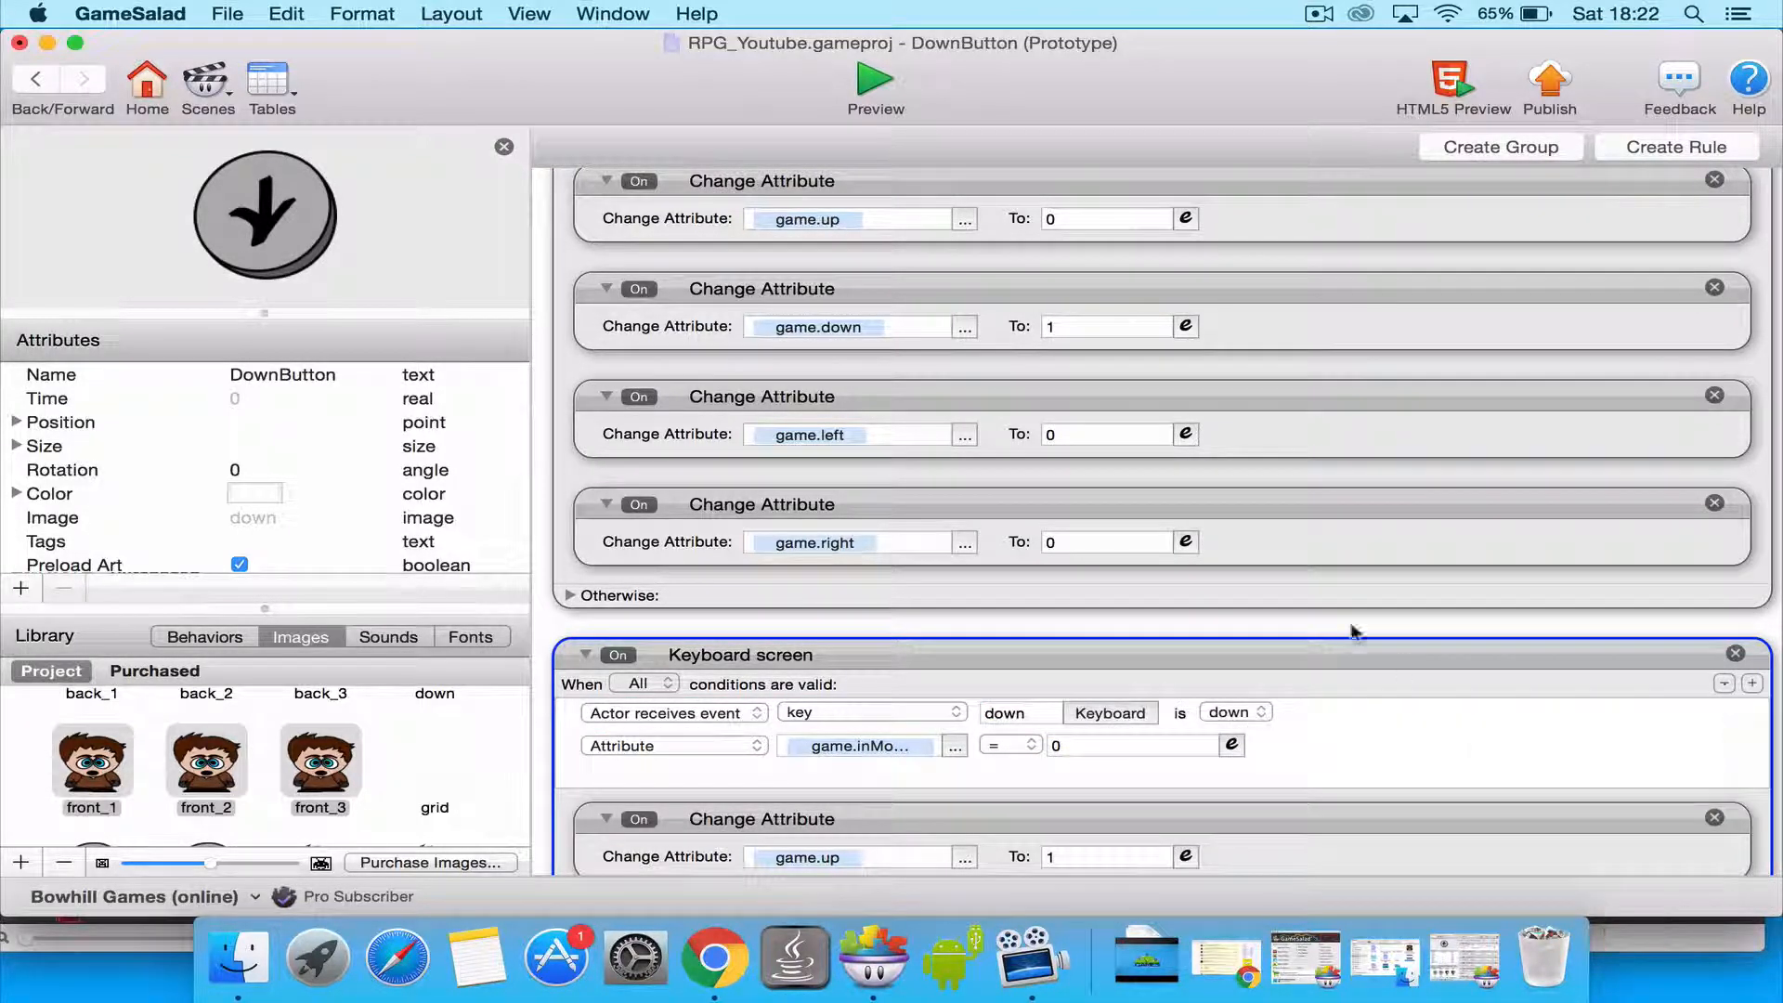
In DownButton's "Keyboard screen" rule, set game.up to 0 and game.down to 1.
scroll(1323, 650, "down", 5)
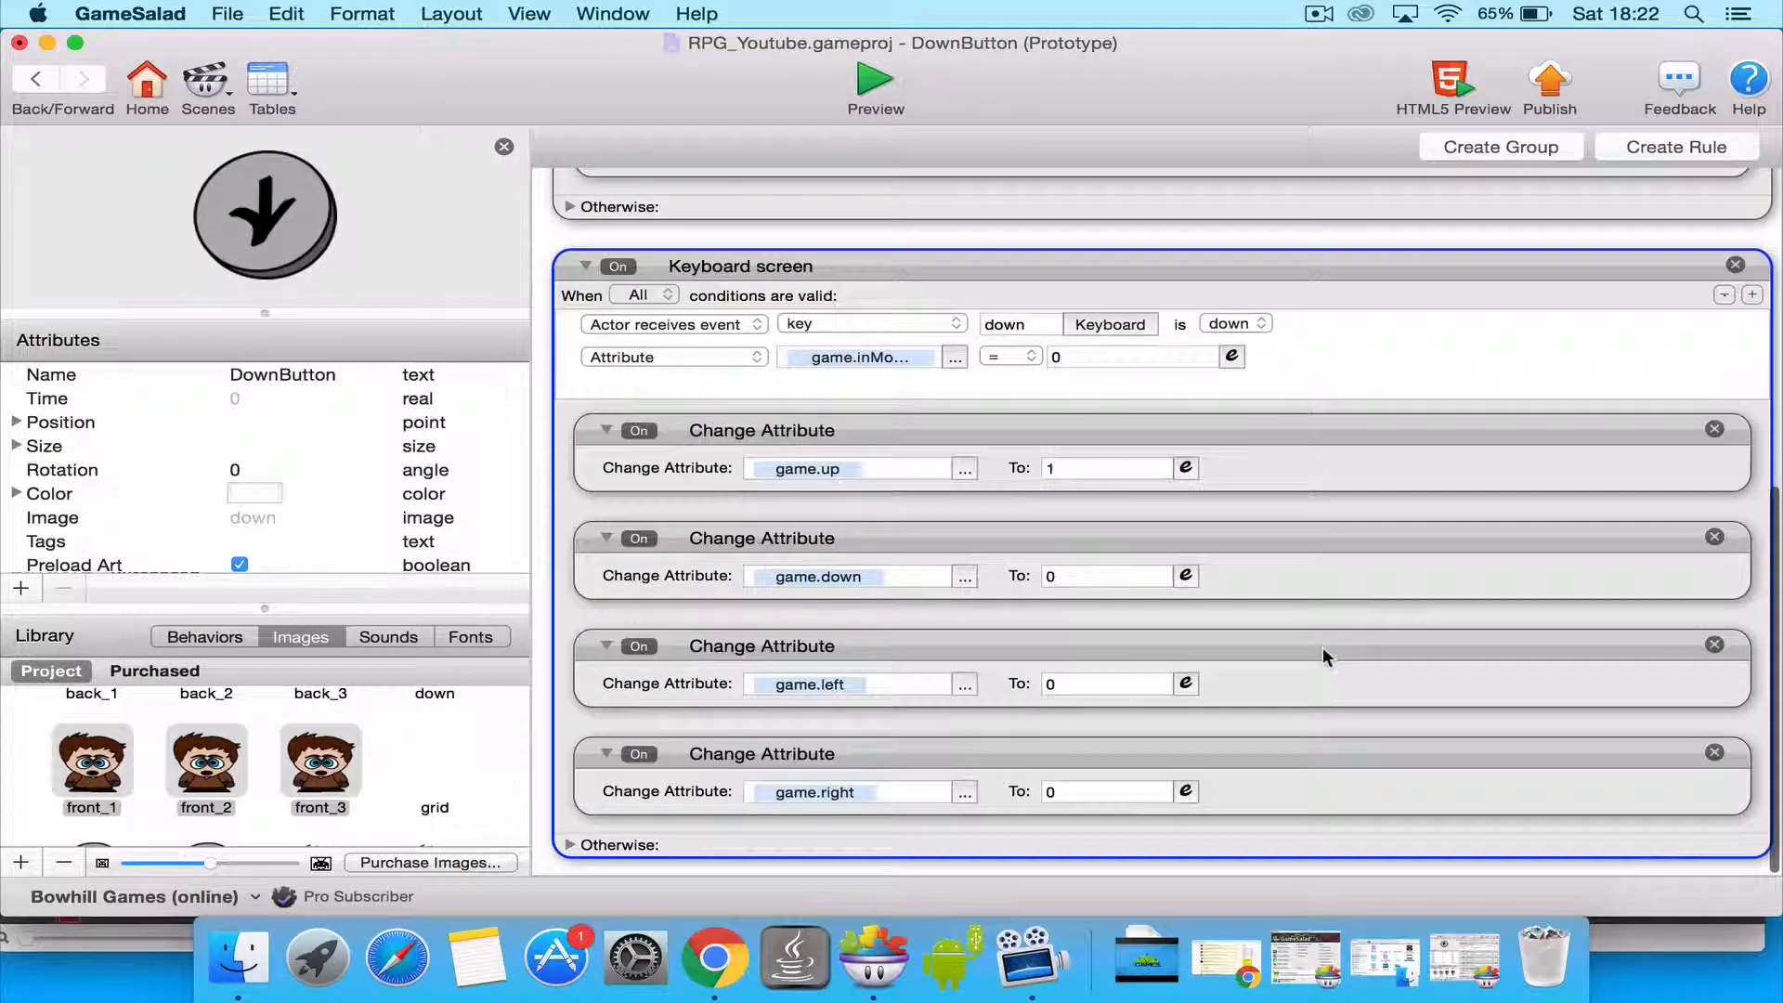
left_click(1119, 471)
type("0")
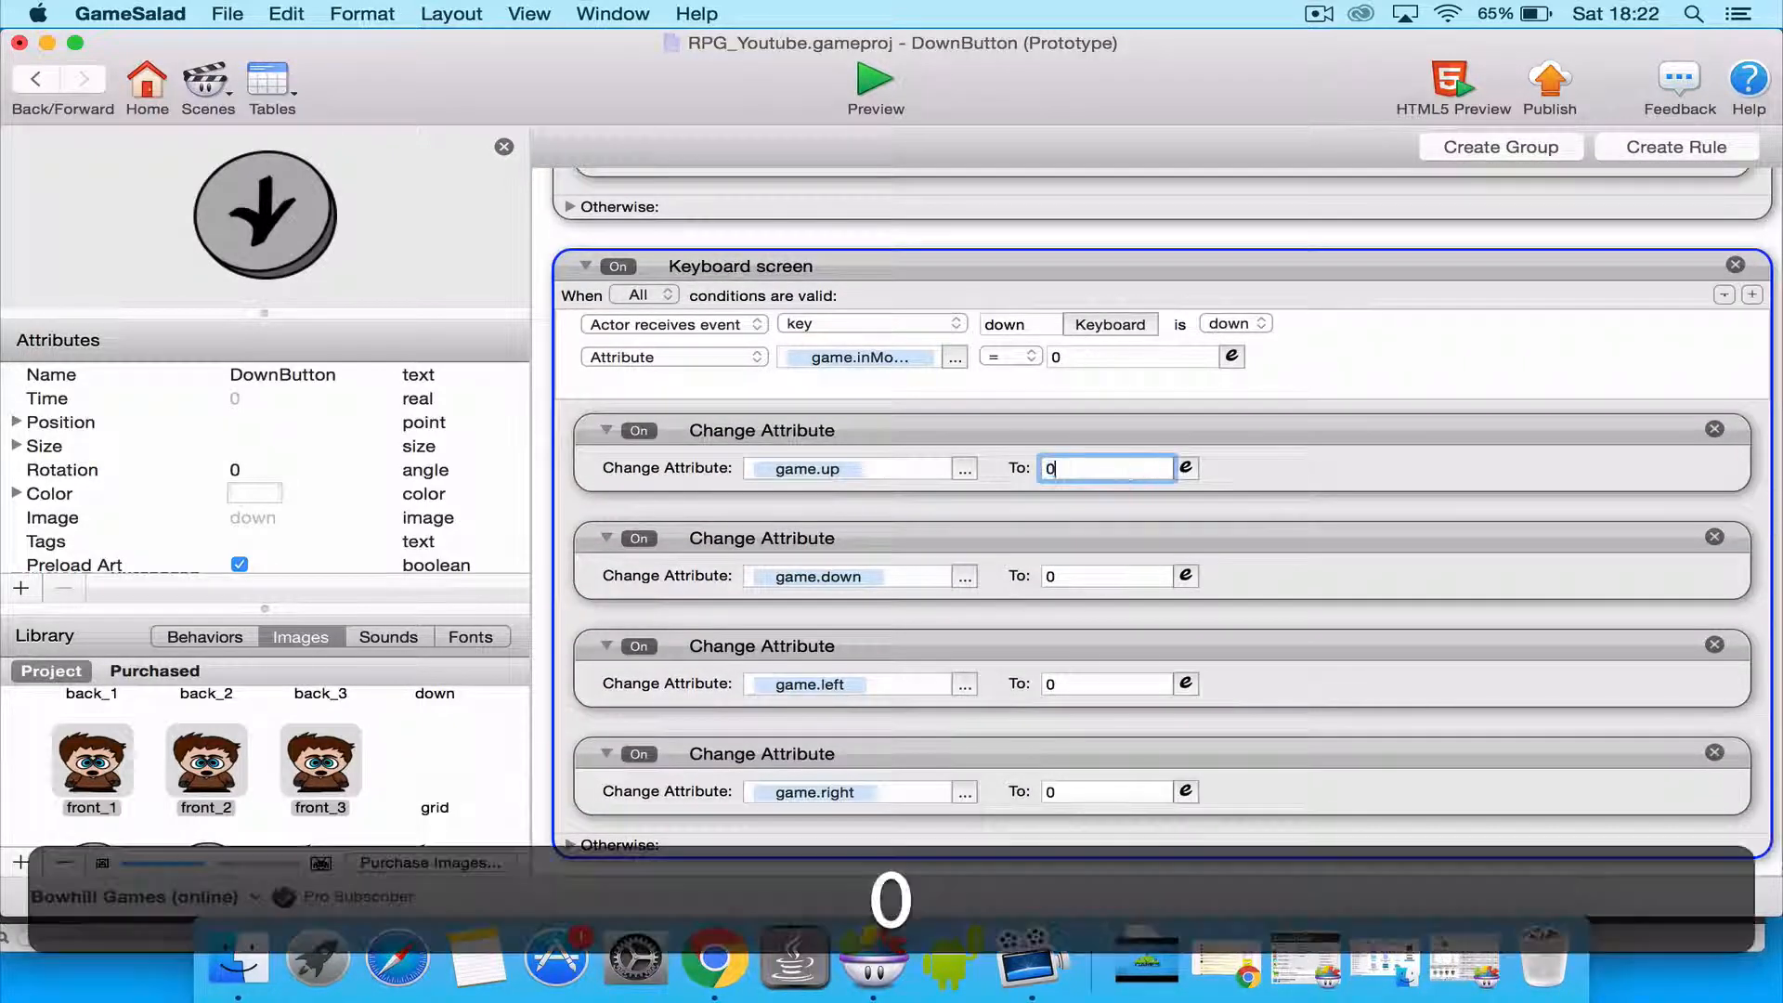
left_click(1094, 574)
type("1")
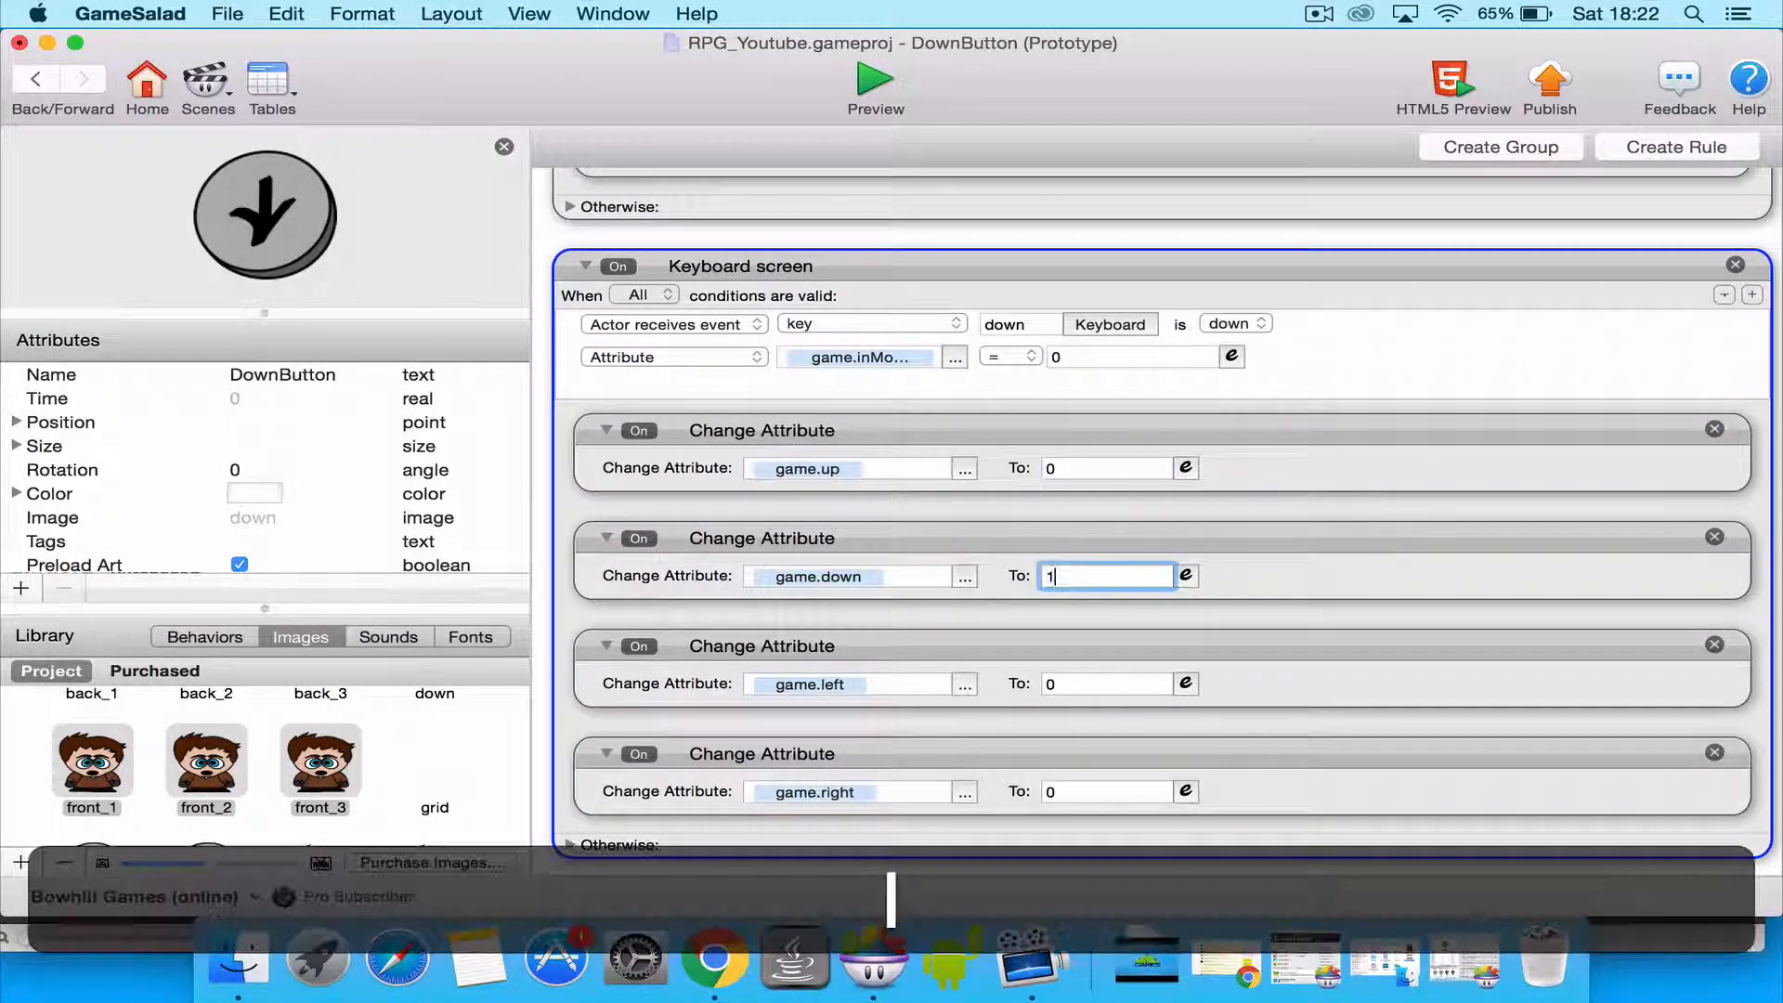
key("Return")
left_click(1318, 546)
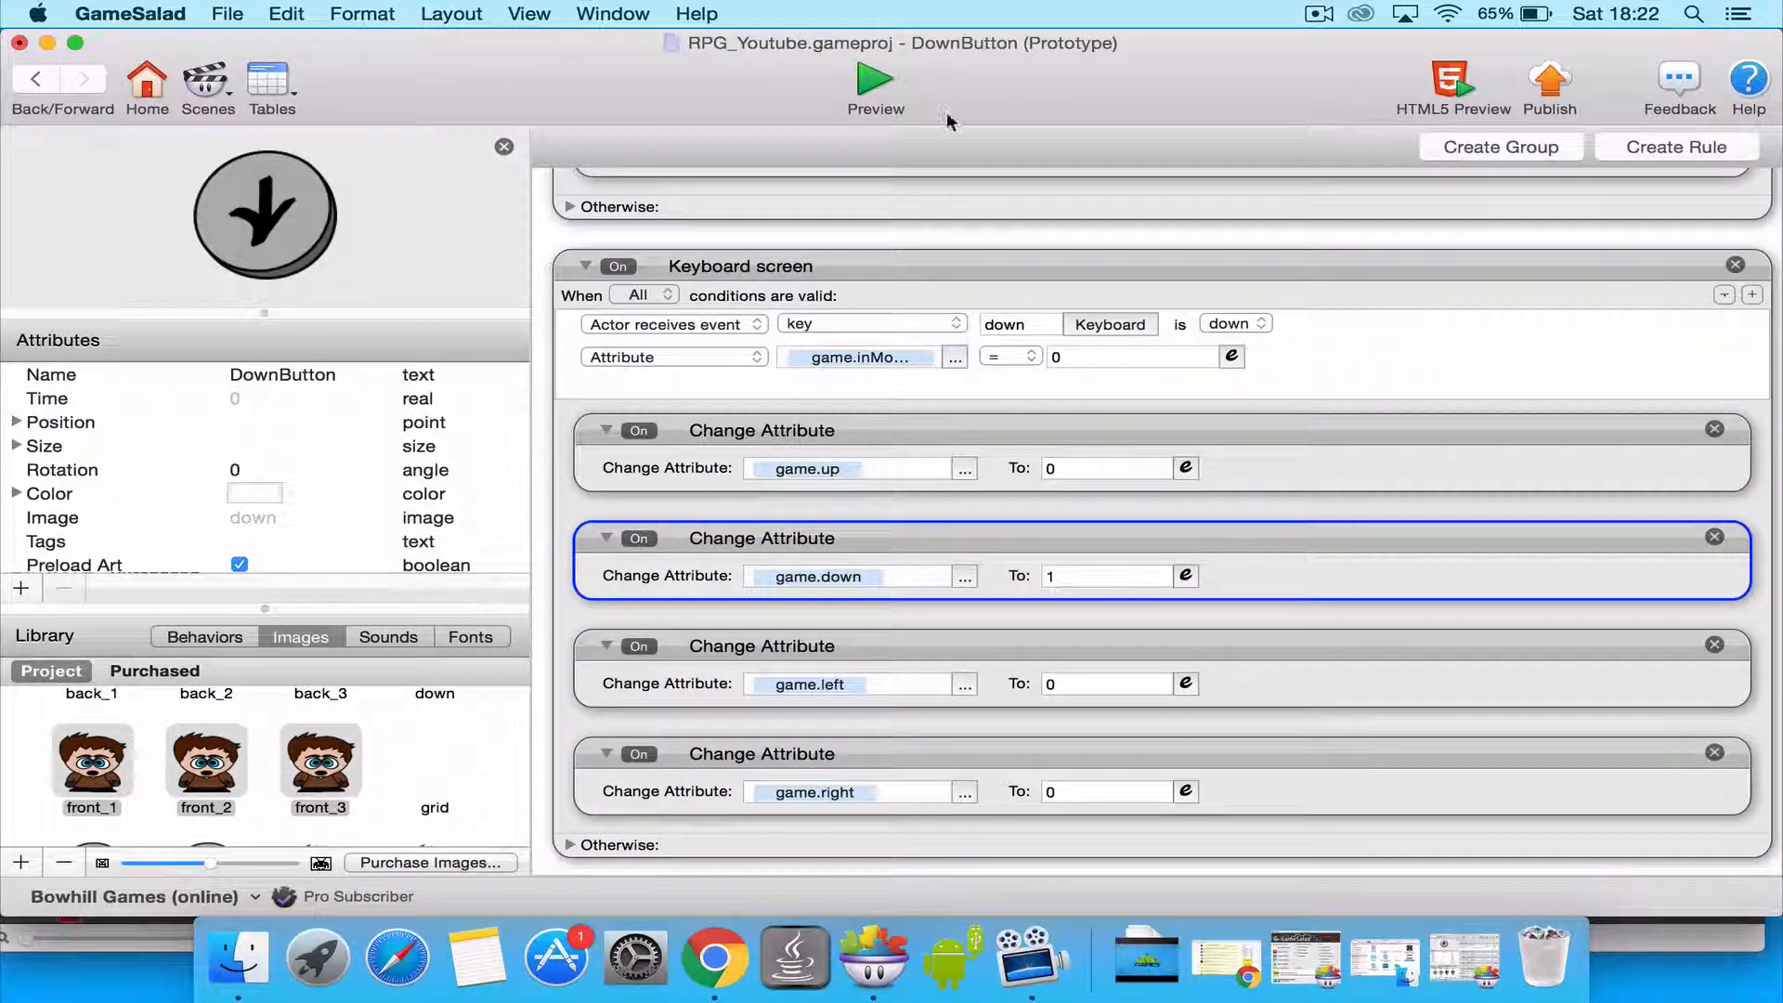
Preview the game, test walking the player up and down with the arrow keys, and return to the DownButton actor.
left_click(872, 78)
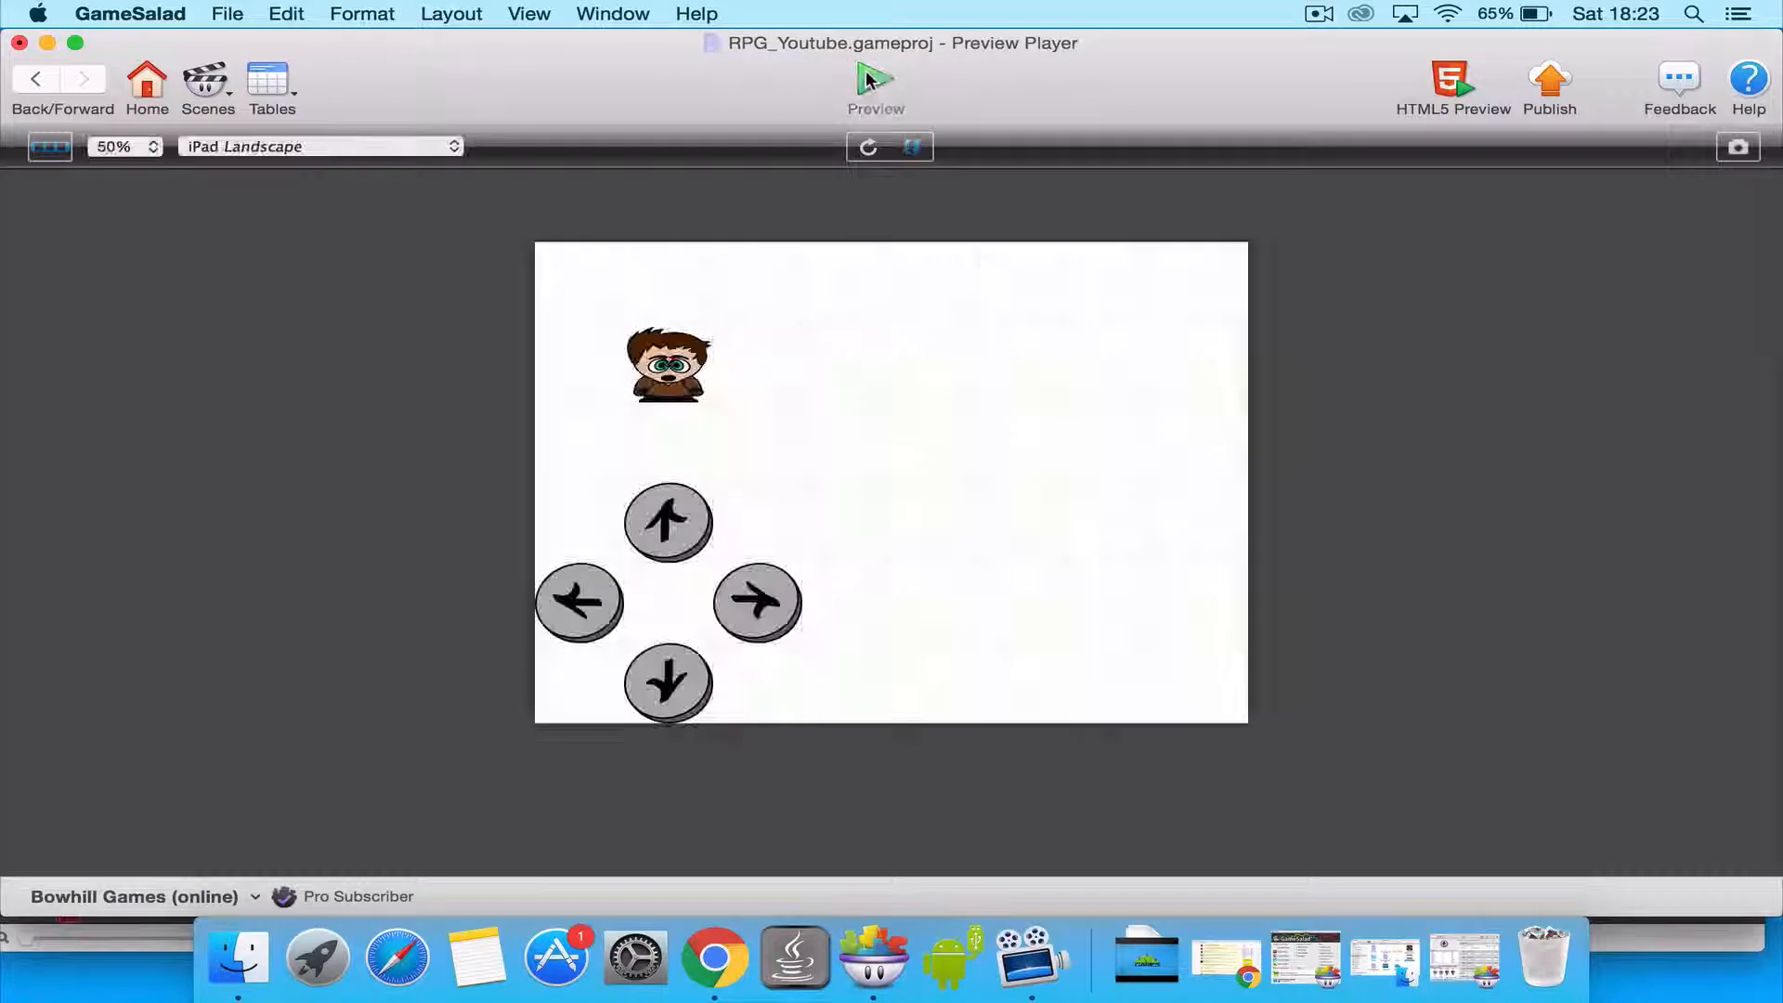
key("Down")
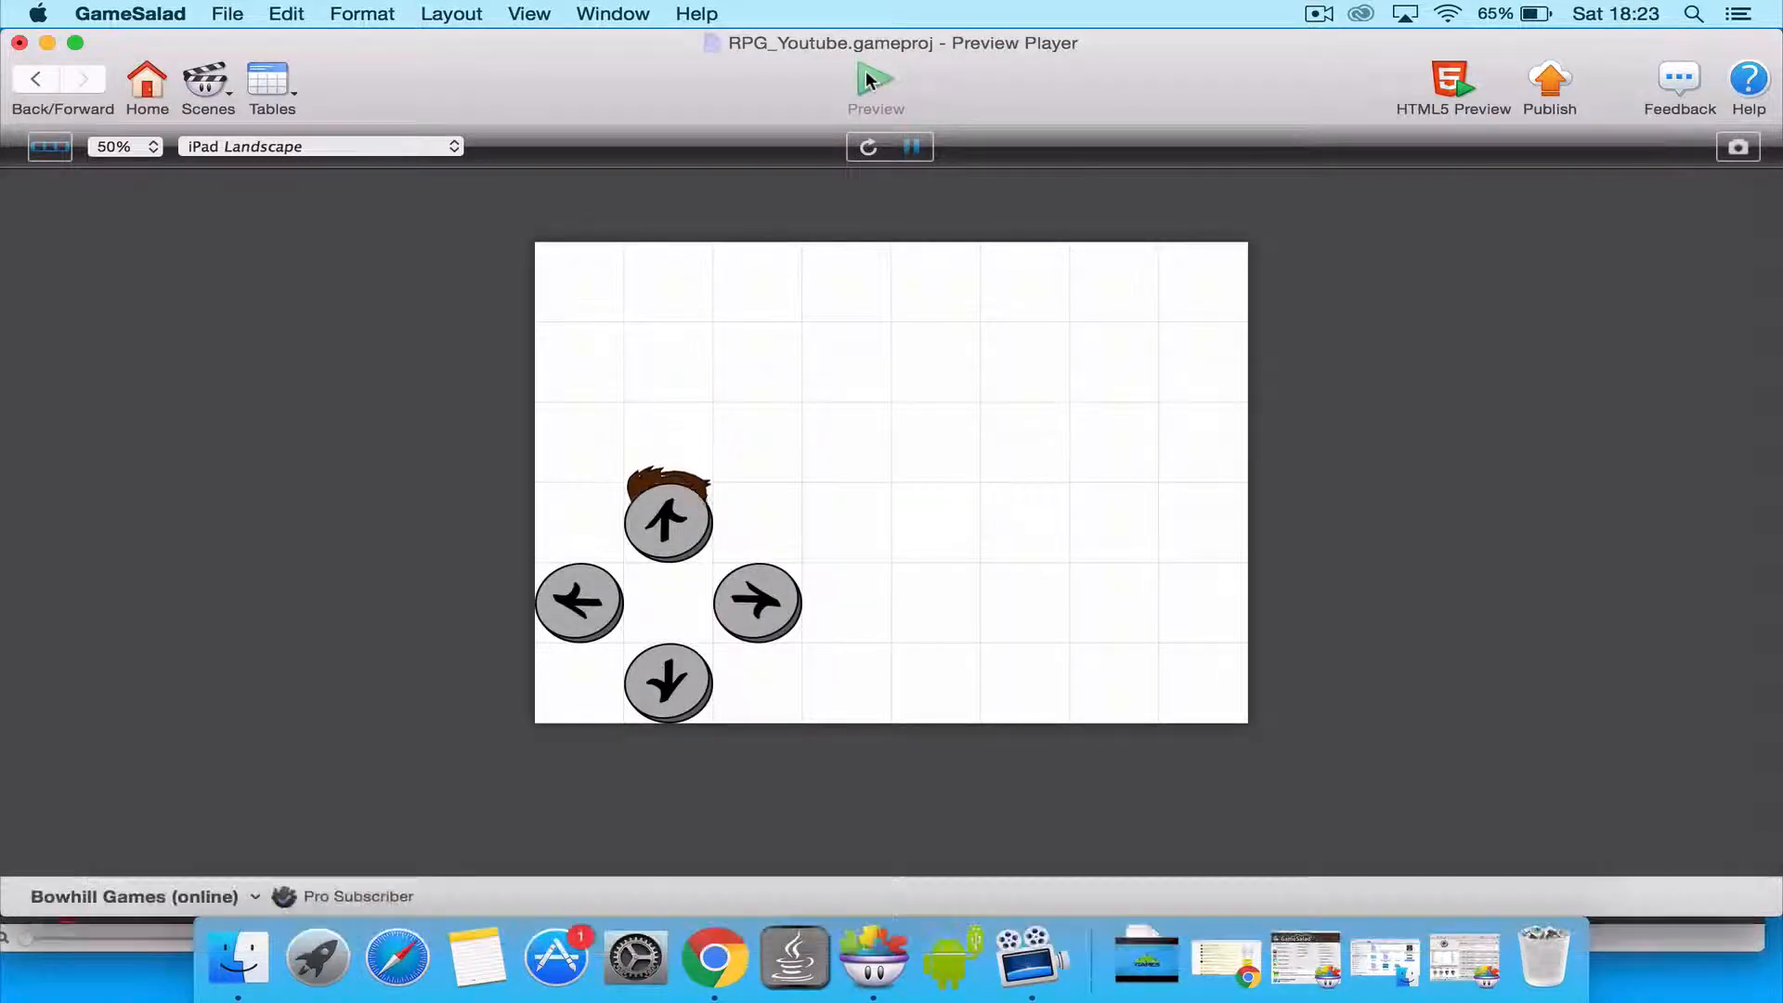
key("Up")
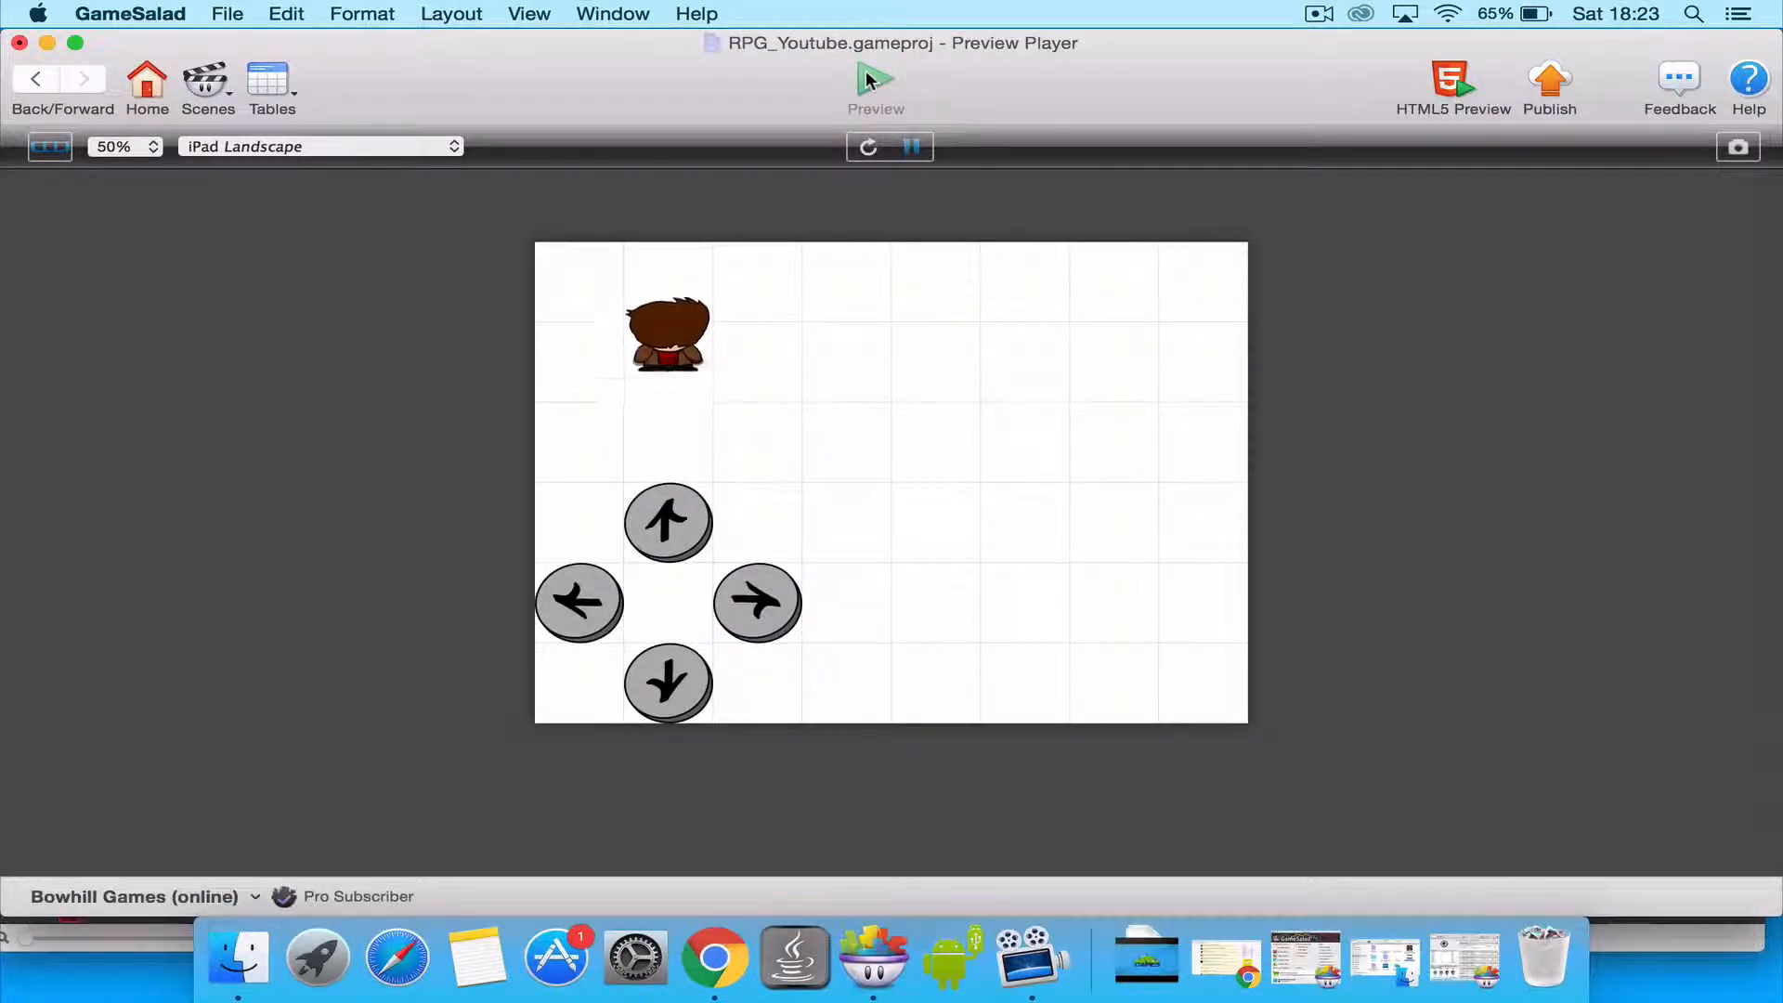
key("Down")
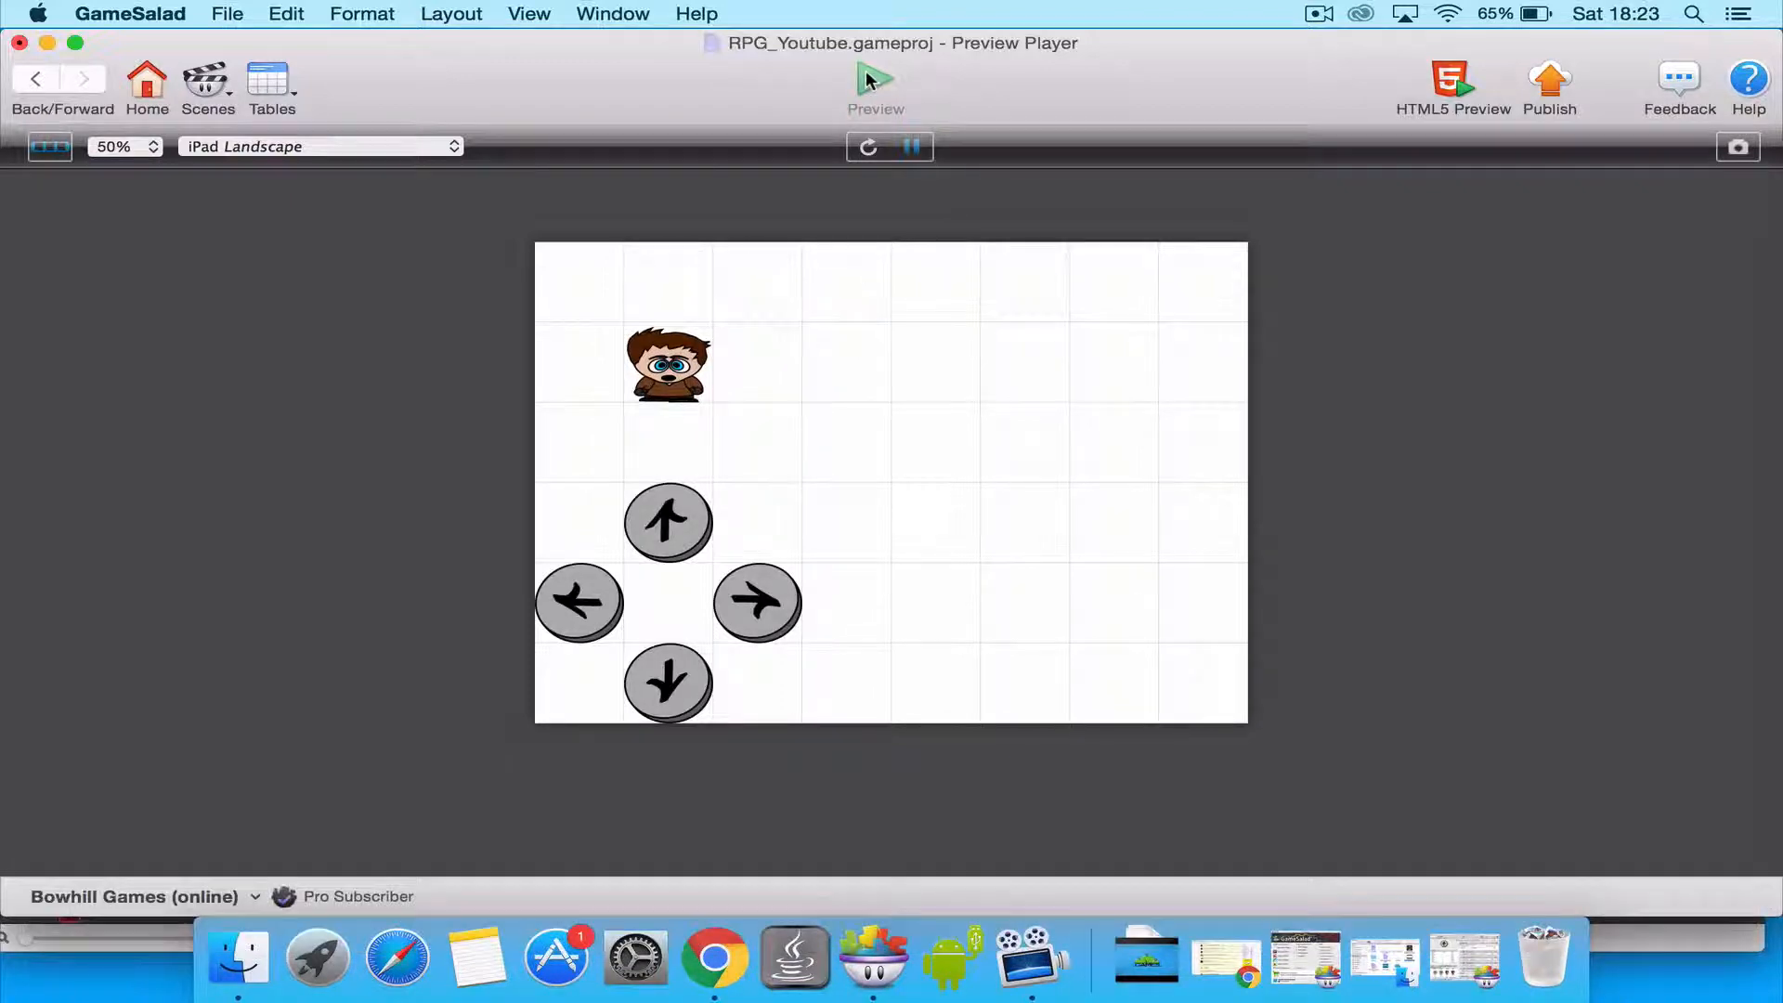
key("Down")
key("Up")
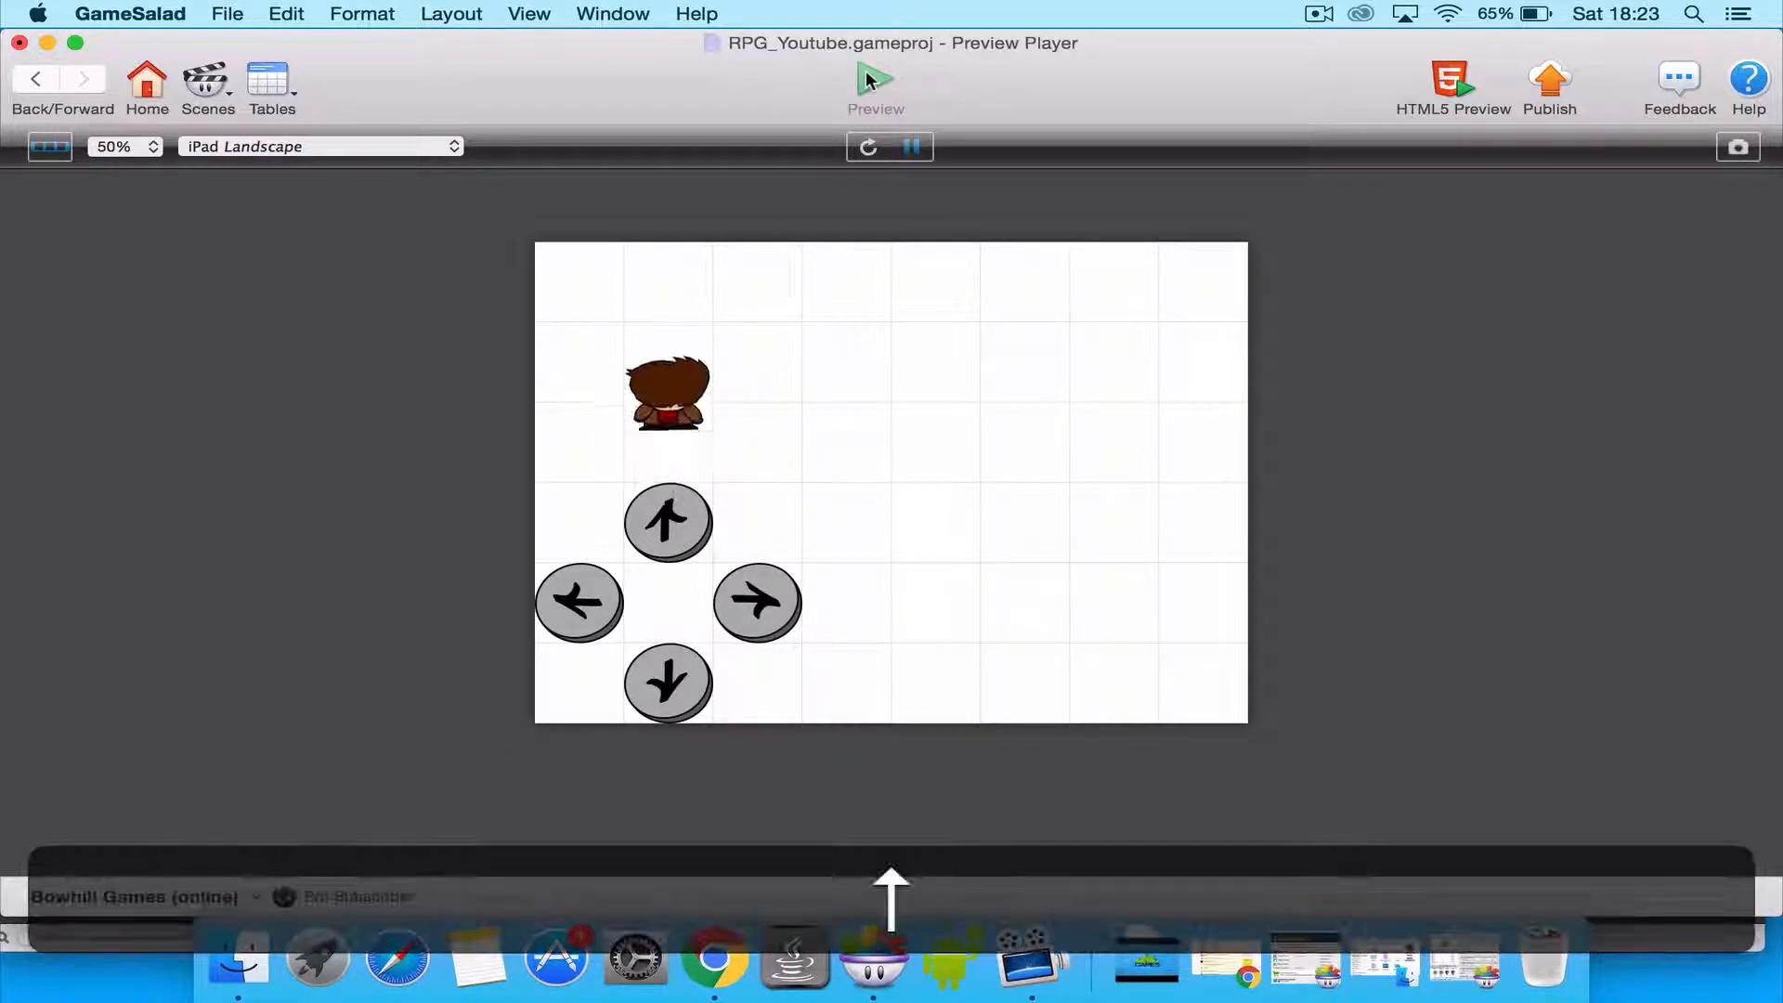
key("Down")
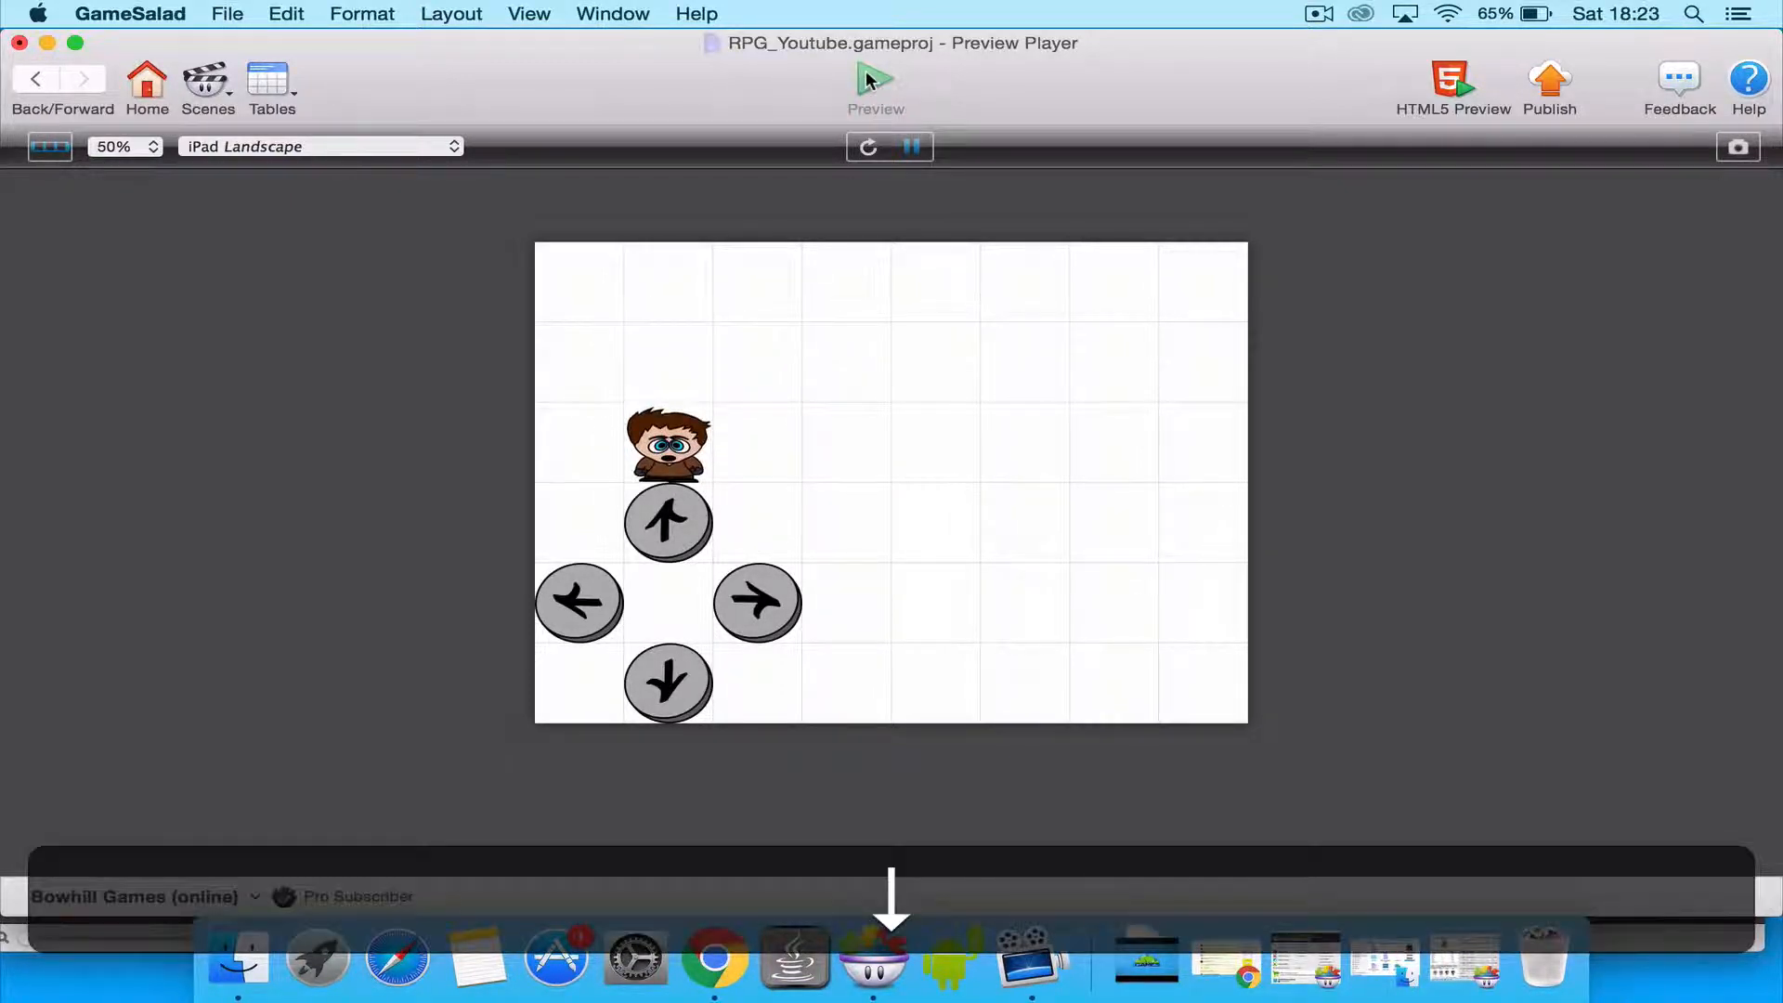
key("Up")
key("Up")
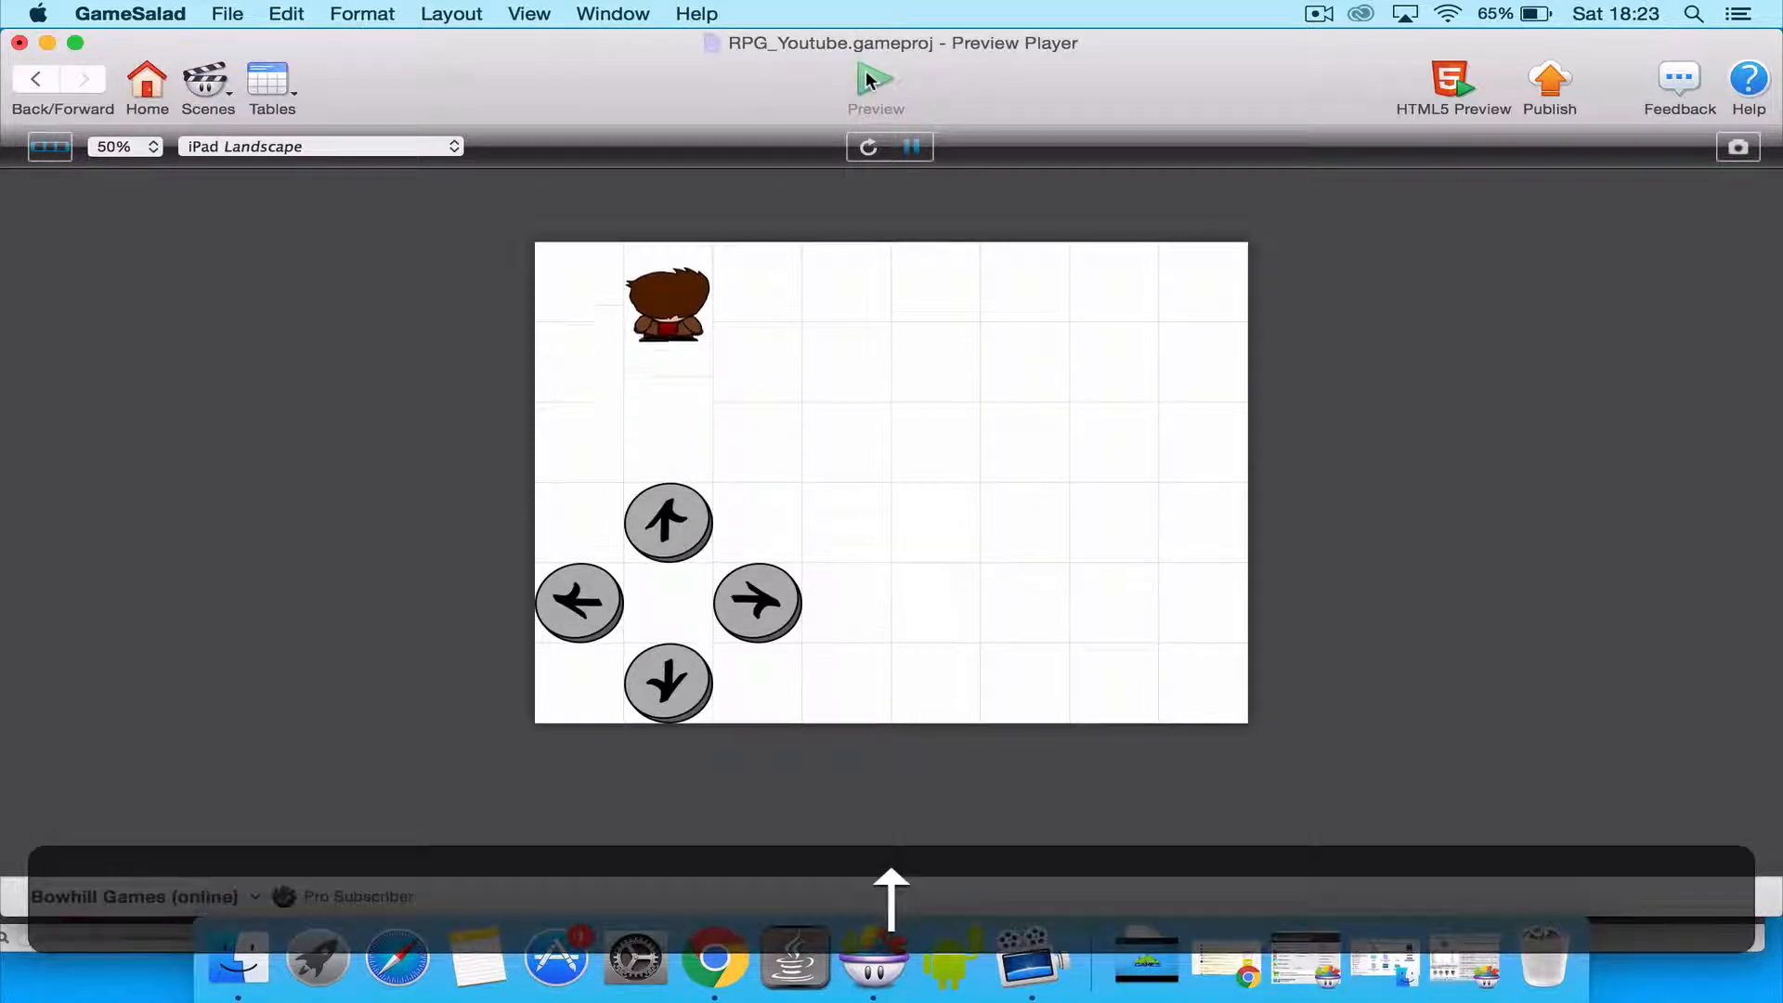
key("Up")
key("Down")
key("Down")
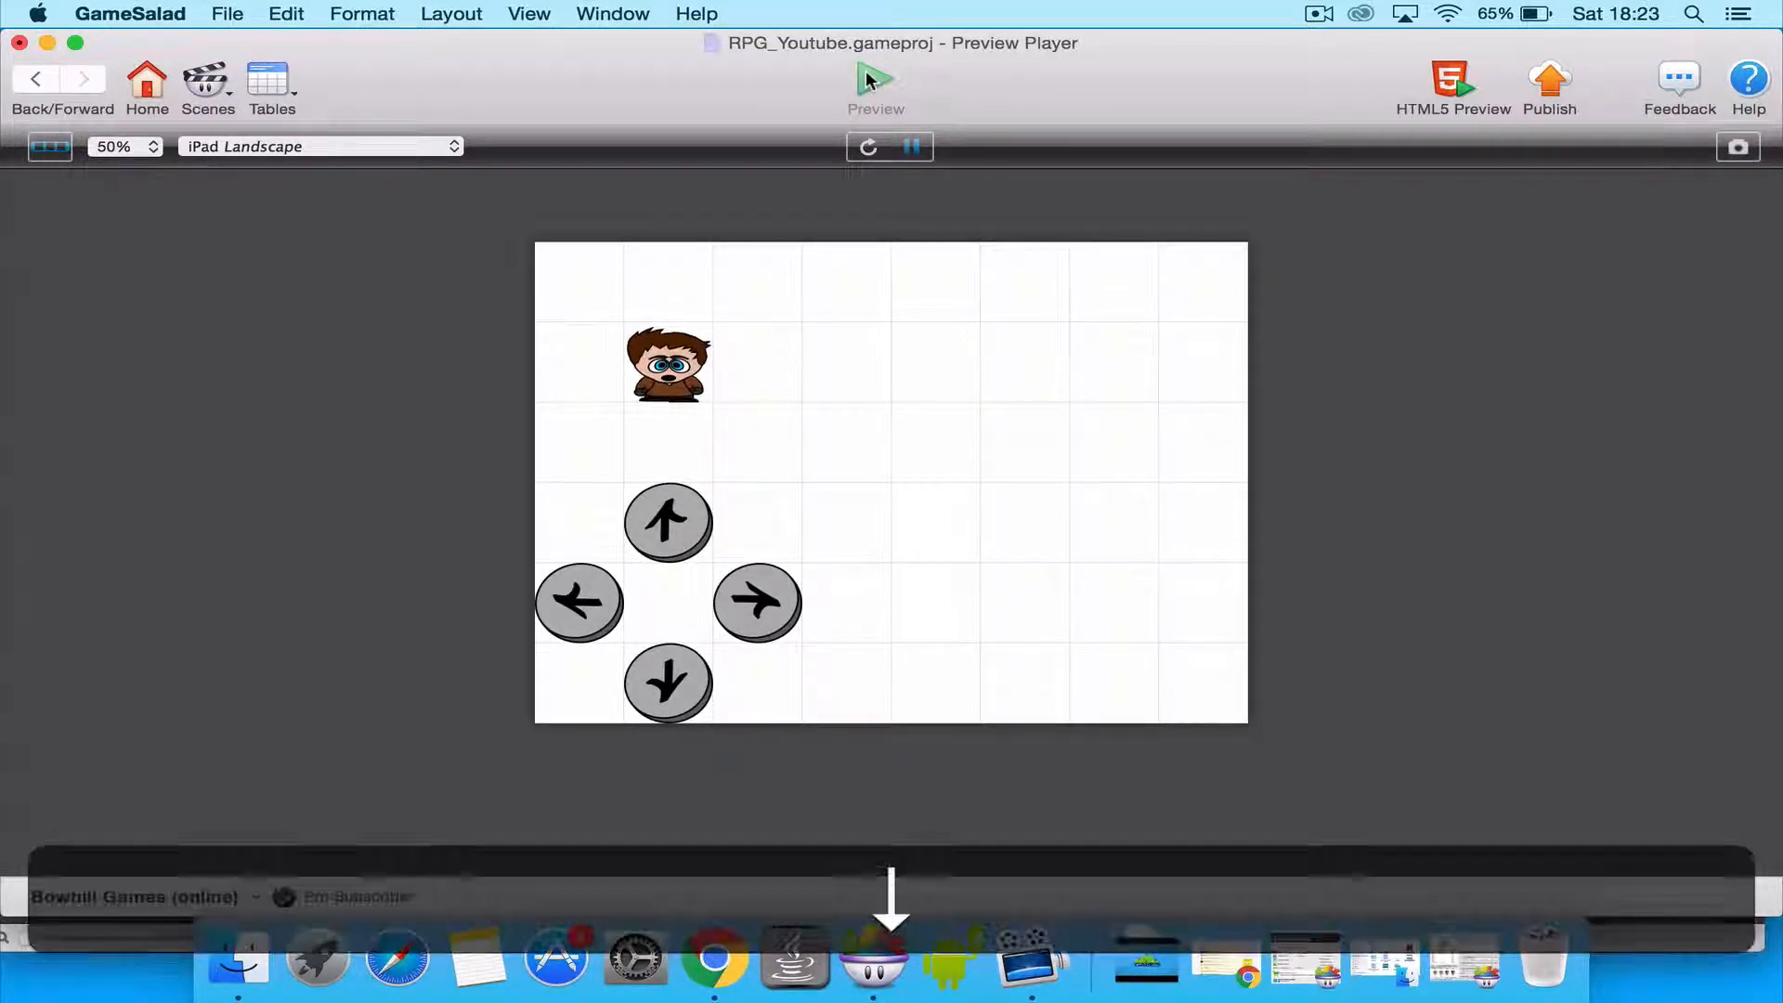
key("Up")
key("Down")
key("Up")
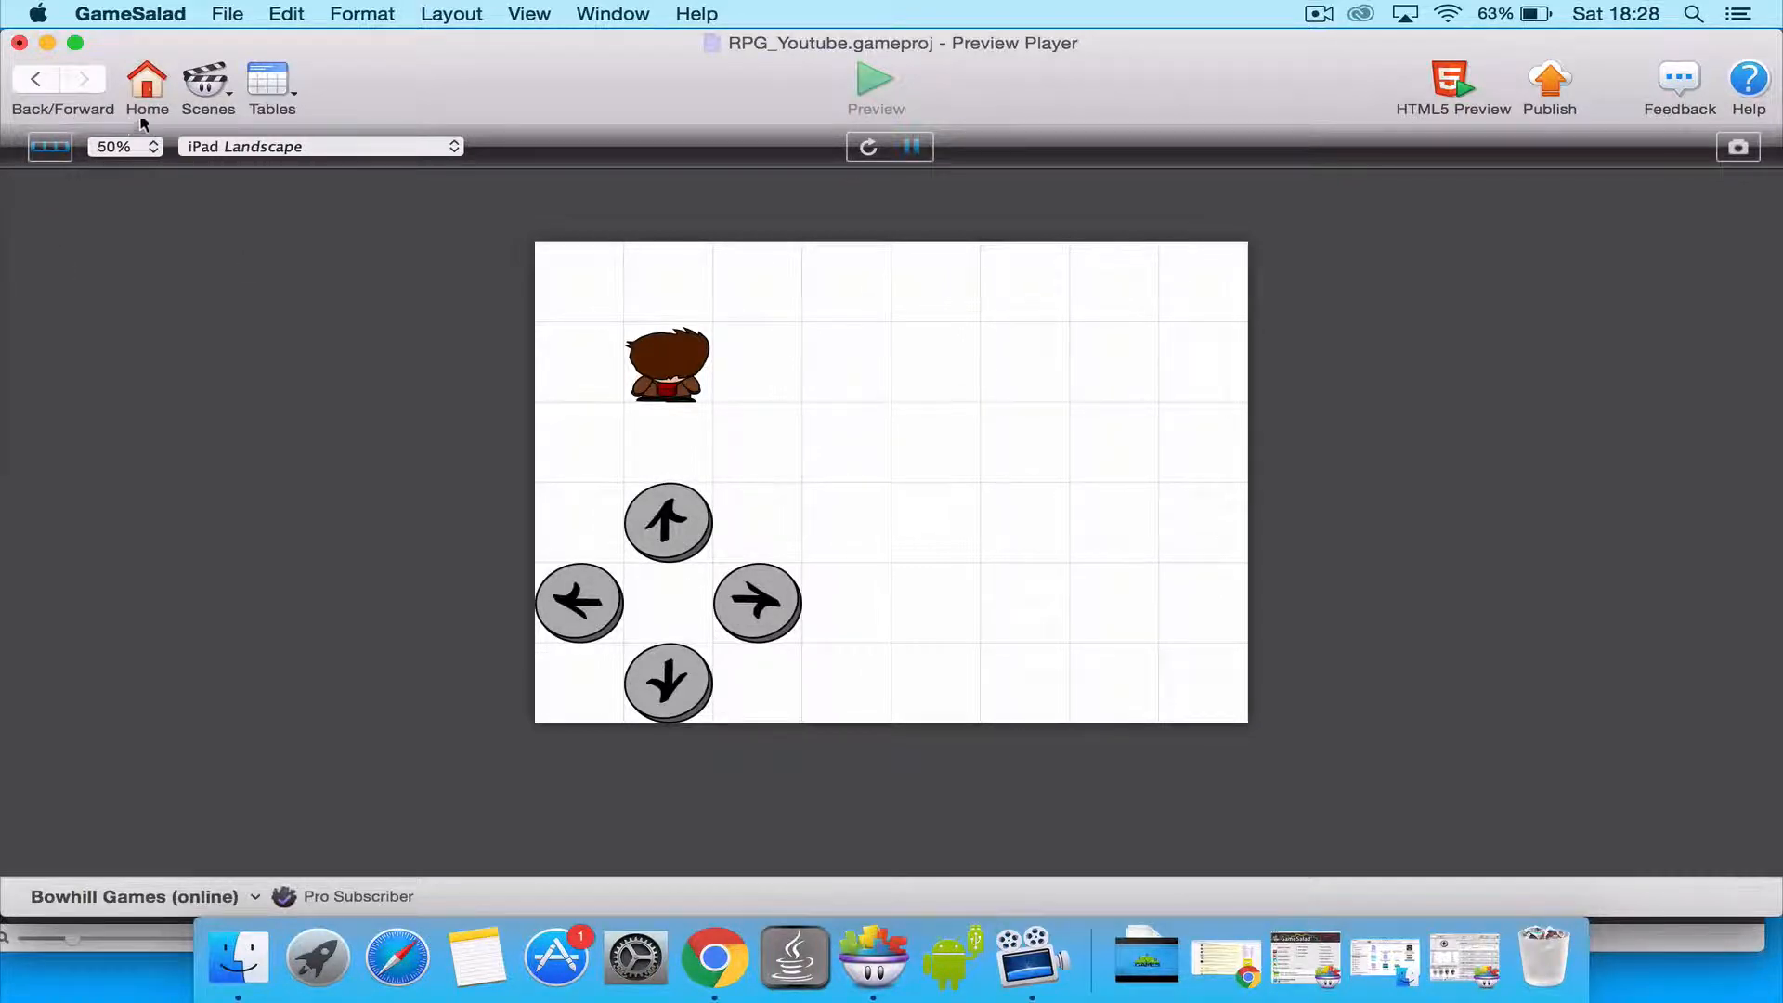
left_click(35, 85)
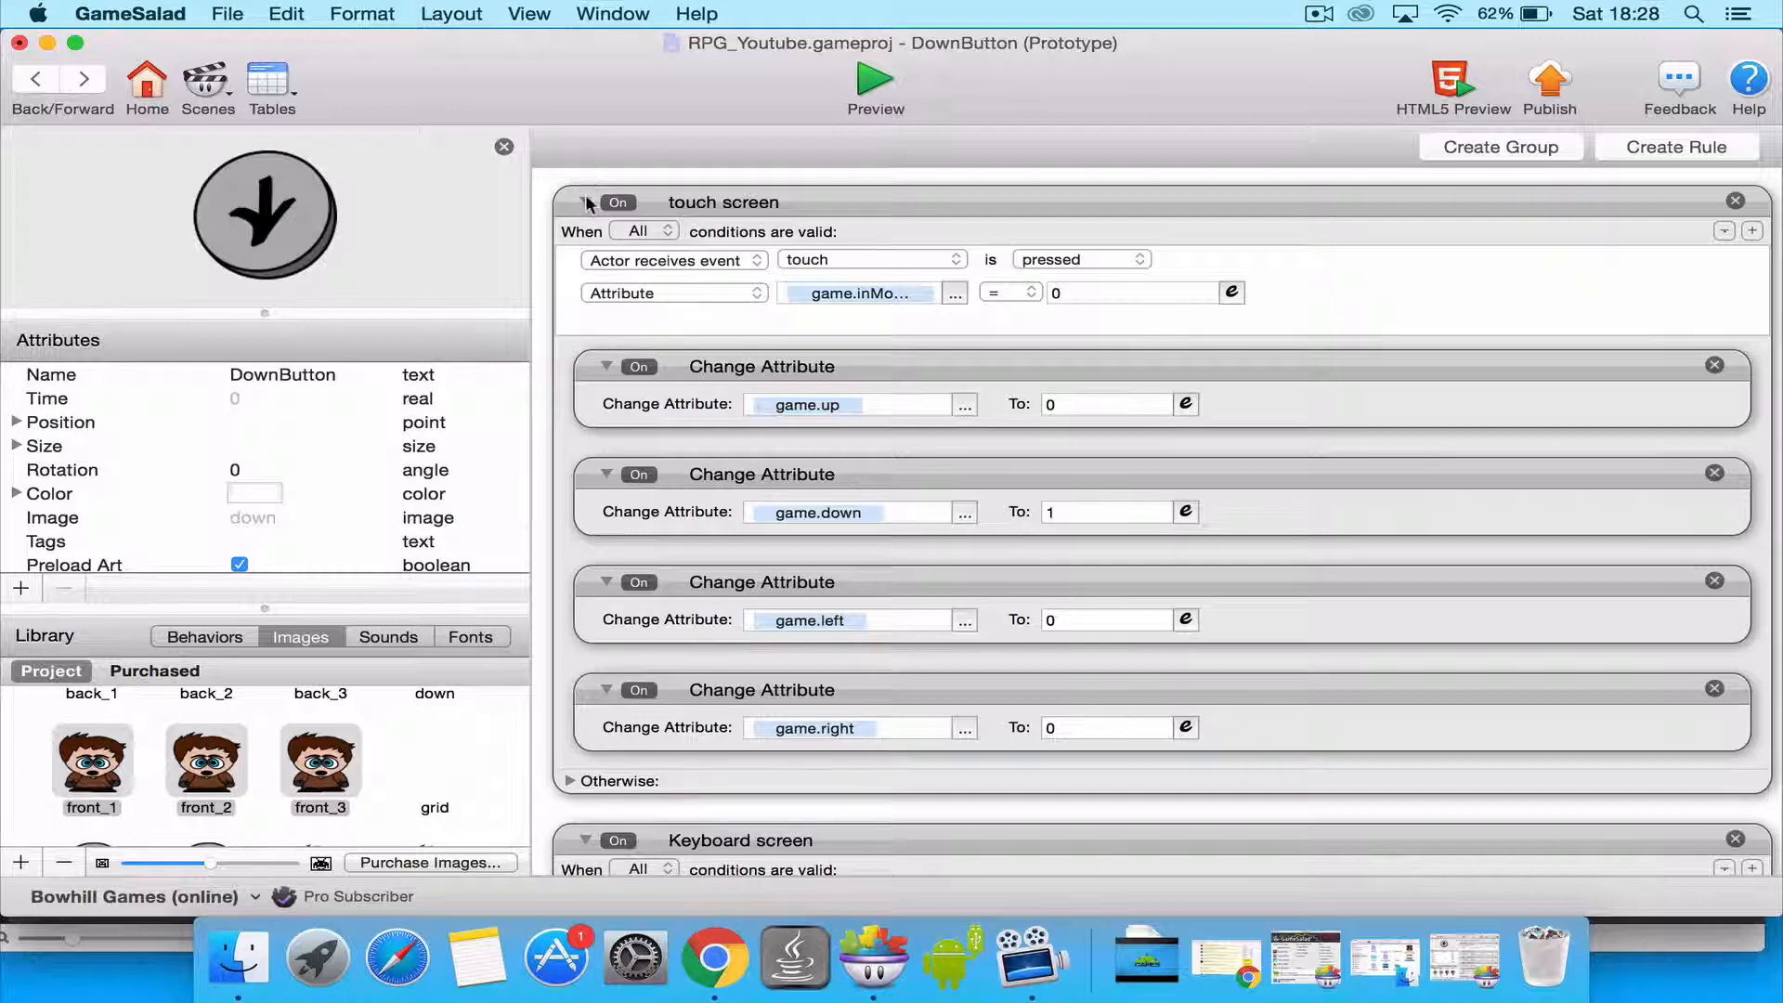
Copy both the "touch screen" and "Keyboard screen" rules from the DownButton actor.
left_click(751, 198)
scroll(751, 199, "down", 4)
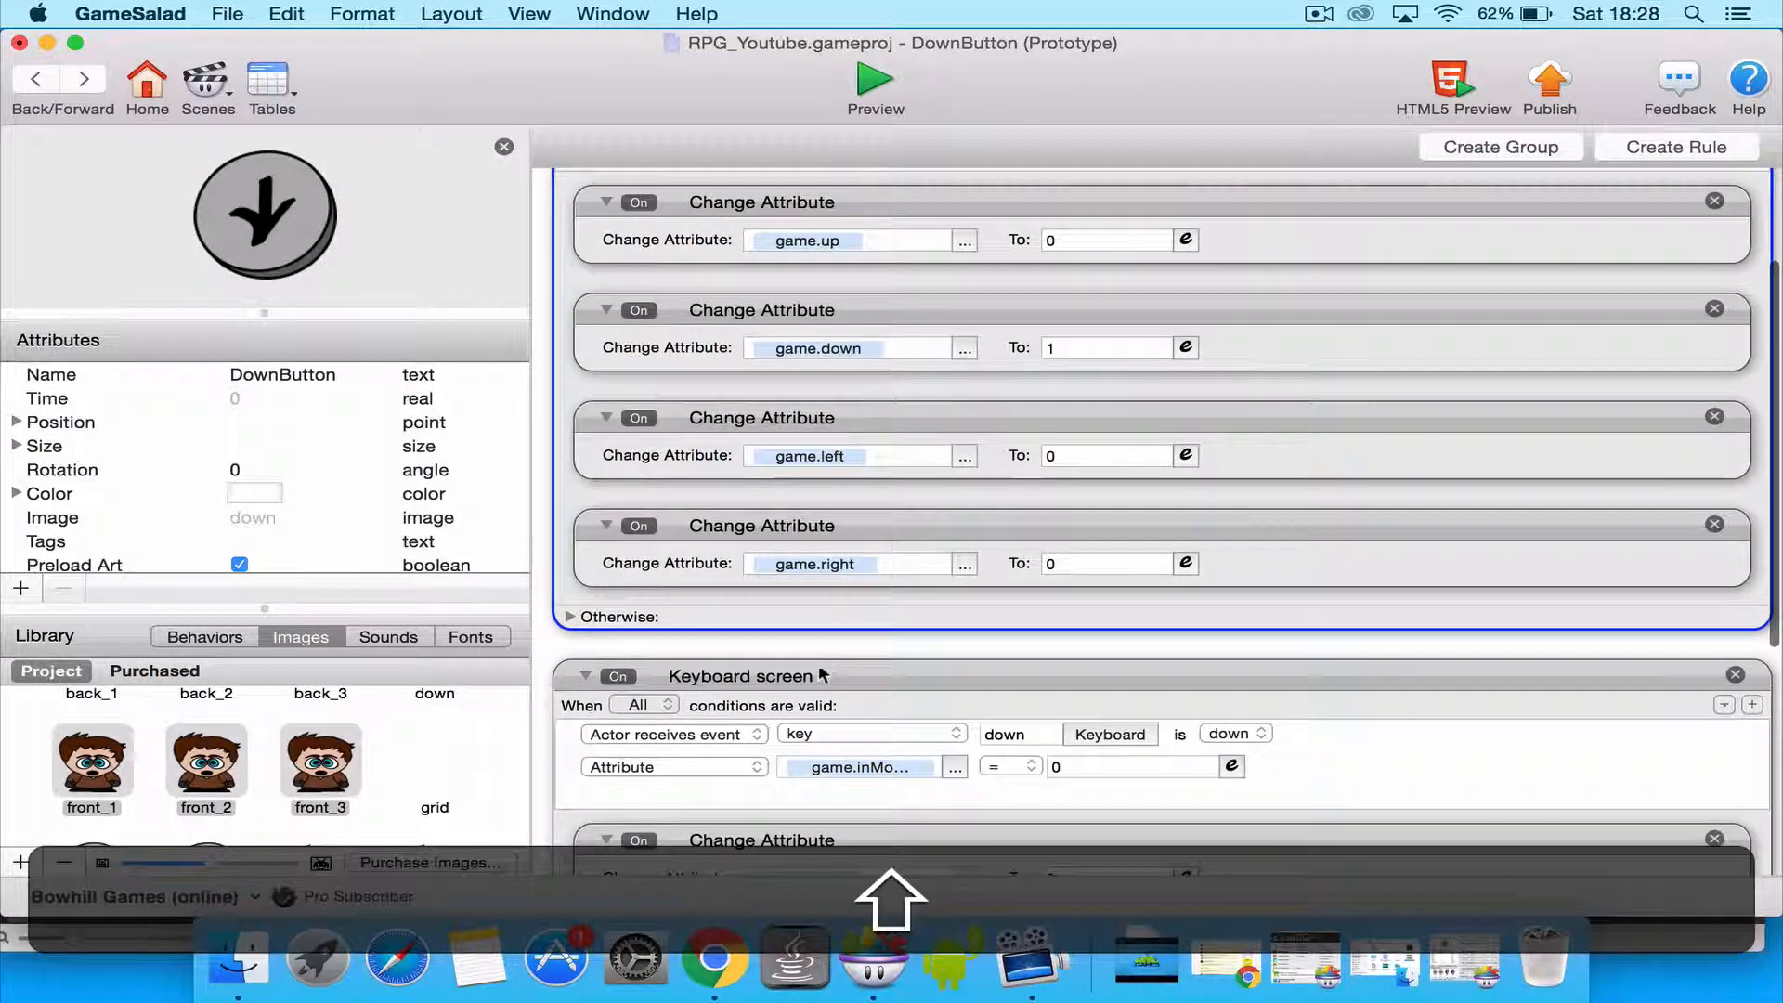
left_click(816, 679, "shift")
key("super+c")
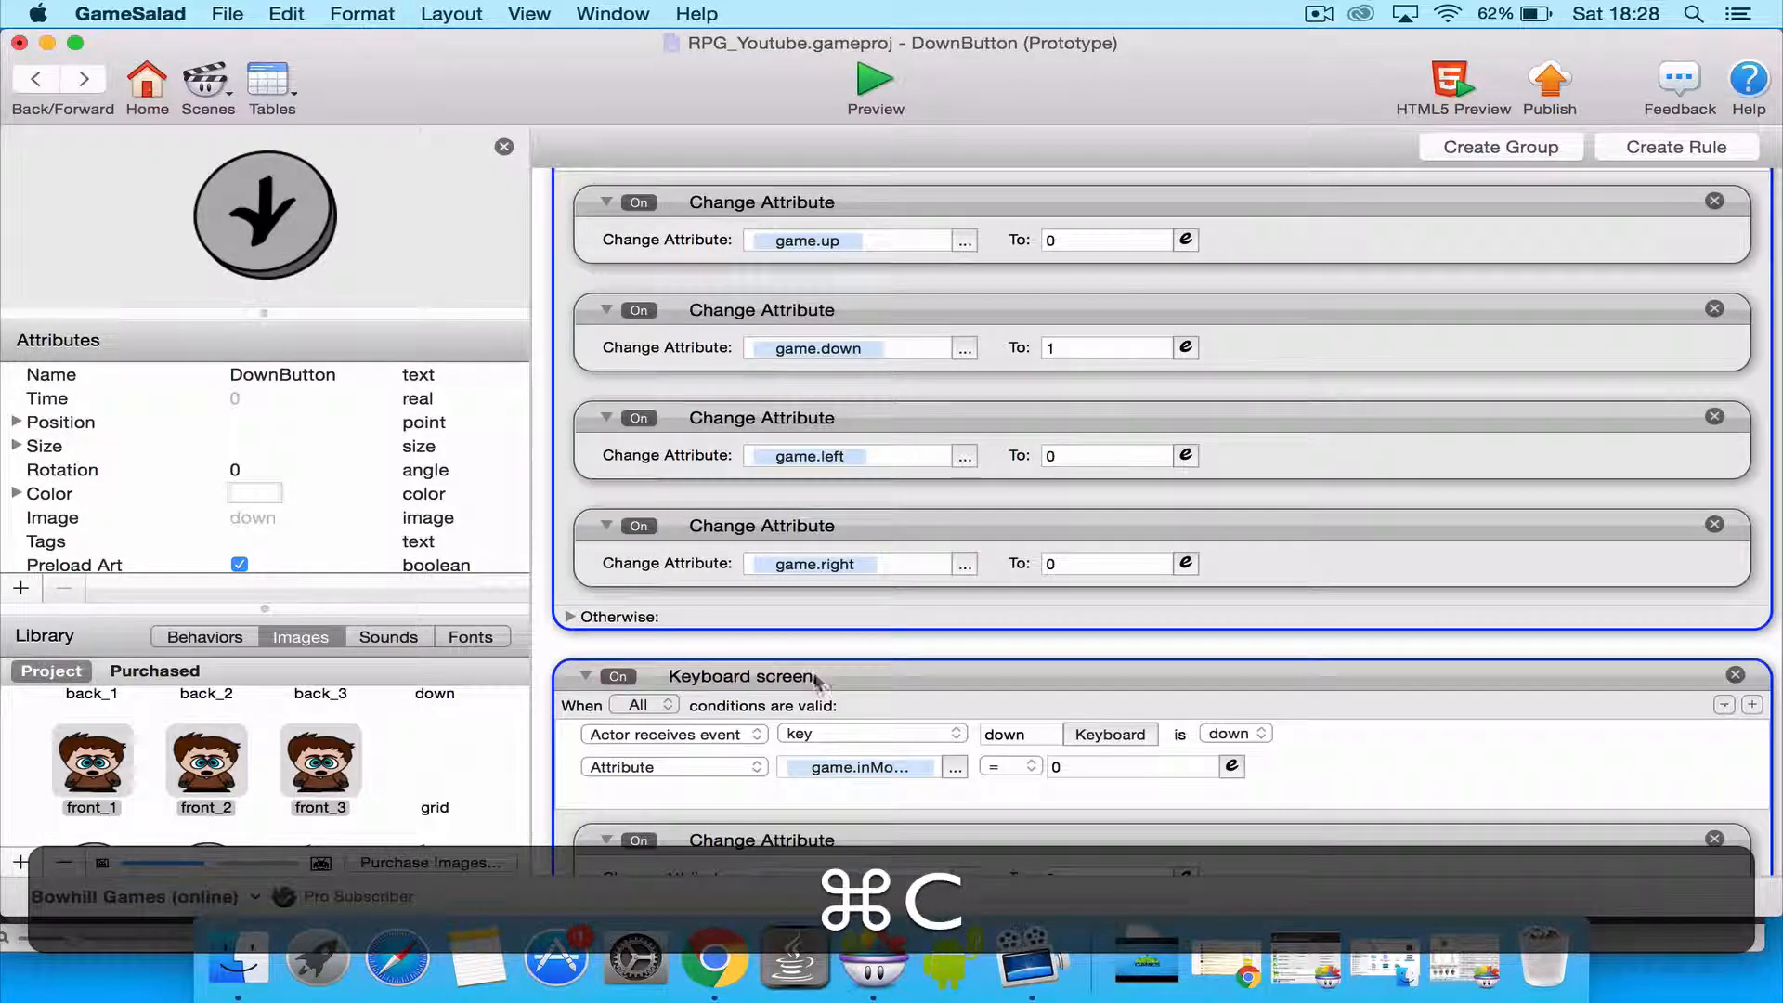
Open the RightButton actor and paste the copied "touch screen" and "Keyboard screen" rules into it.
left_click(37, 81)
scroll(276, 336, "up", 2)
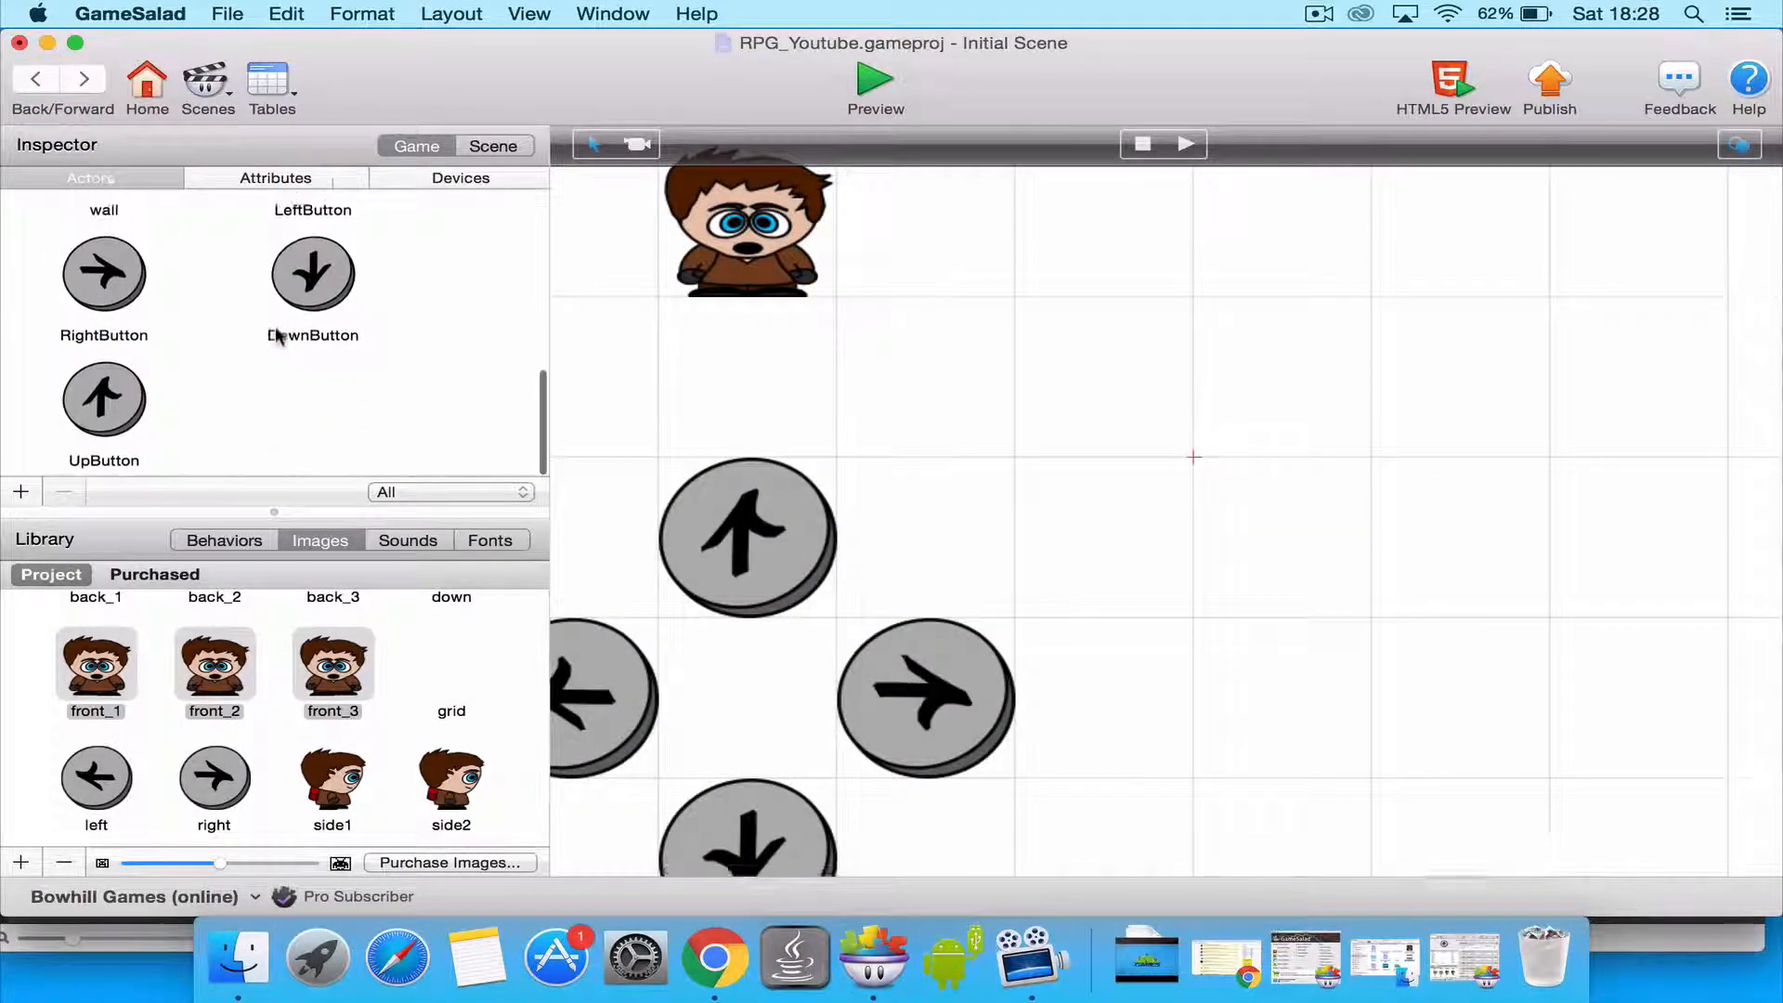
double_click(108, 279)
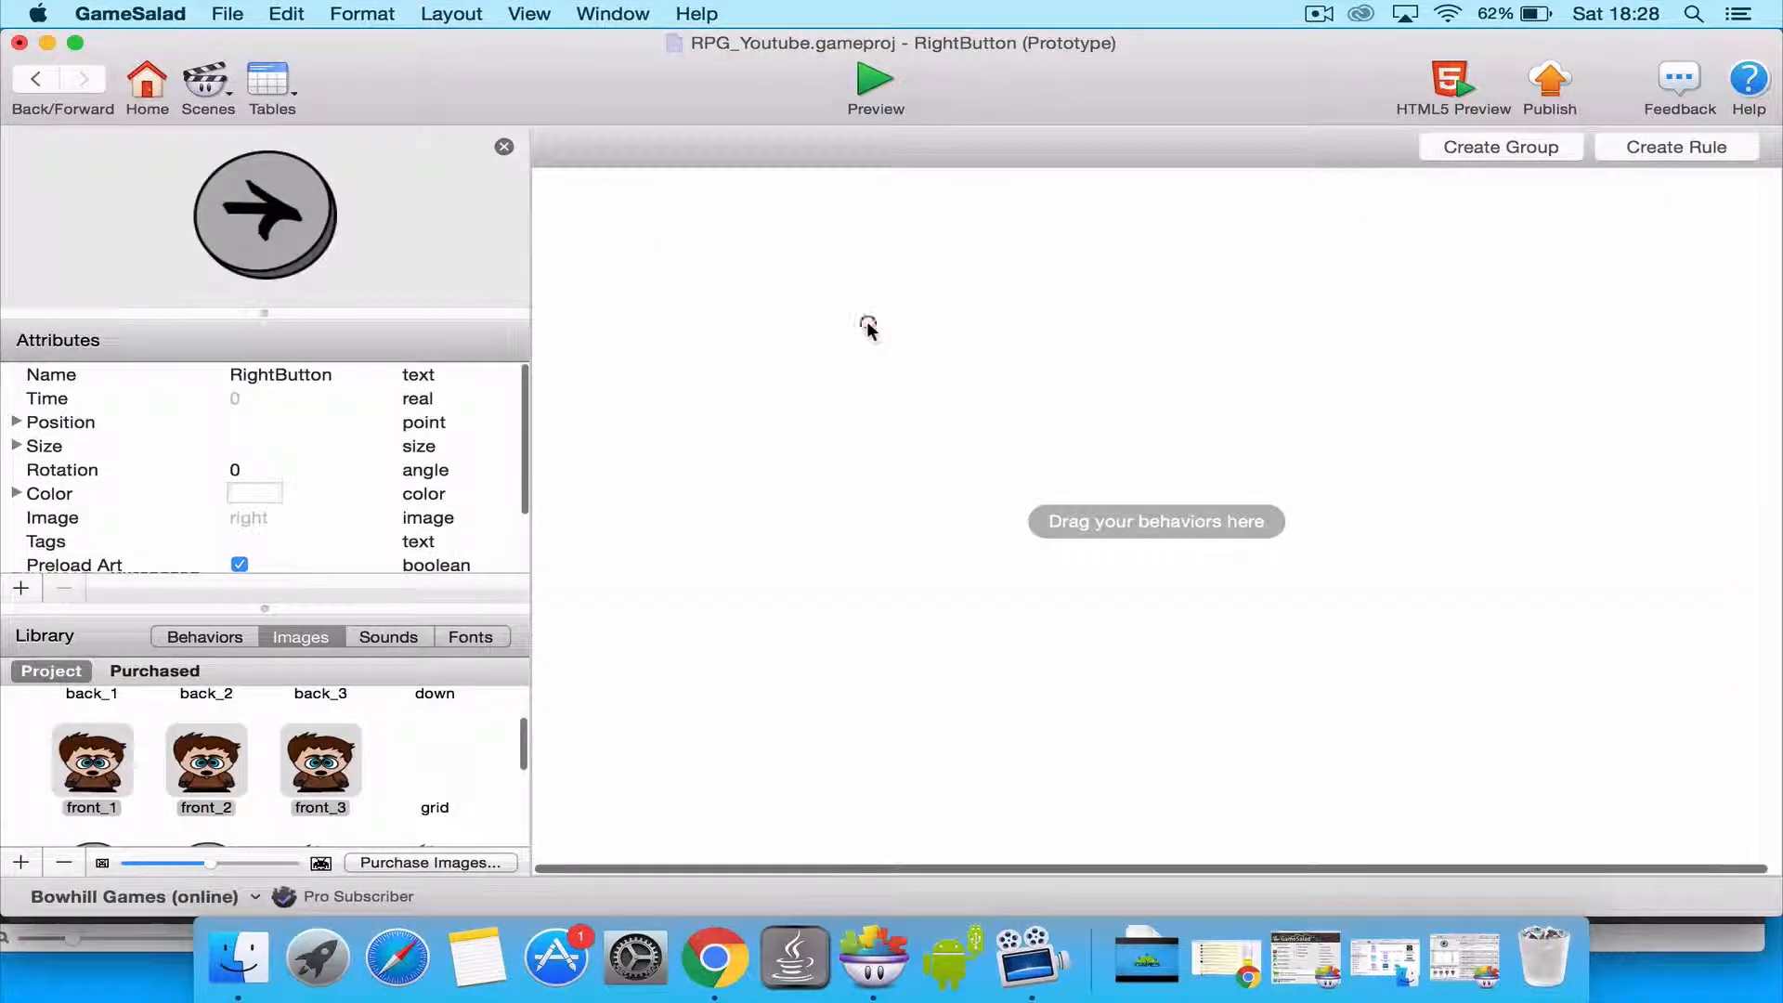
key("super+v")
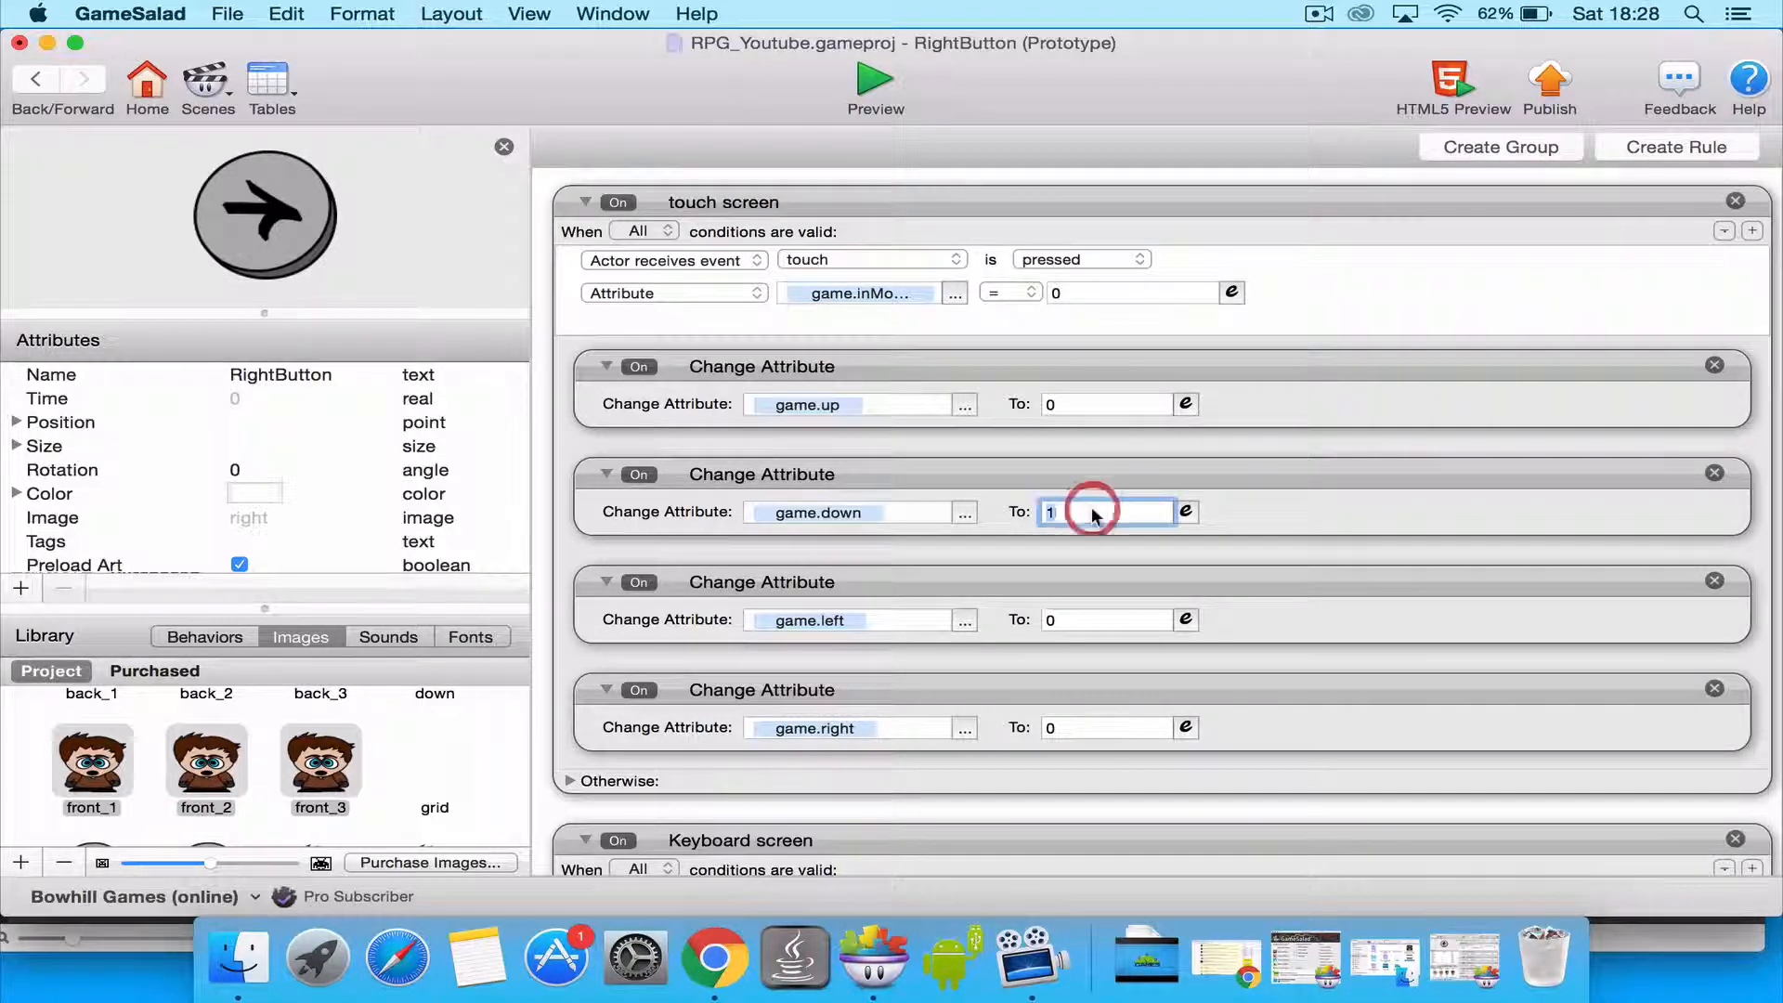
In RightButton's "touch screen" rule, set game.down to 0 and game.right to 1.
type("0")
left_click(1068, 727)
type("1")
key("Return")
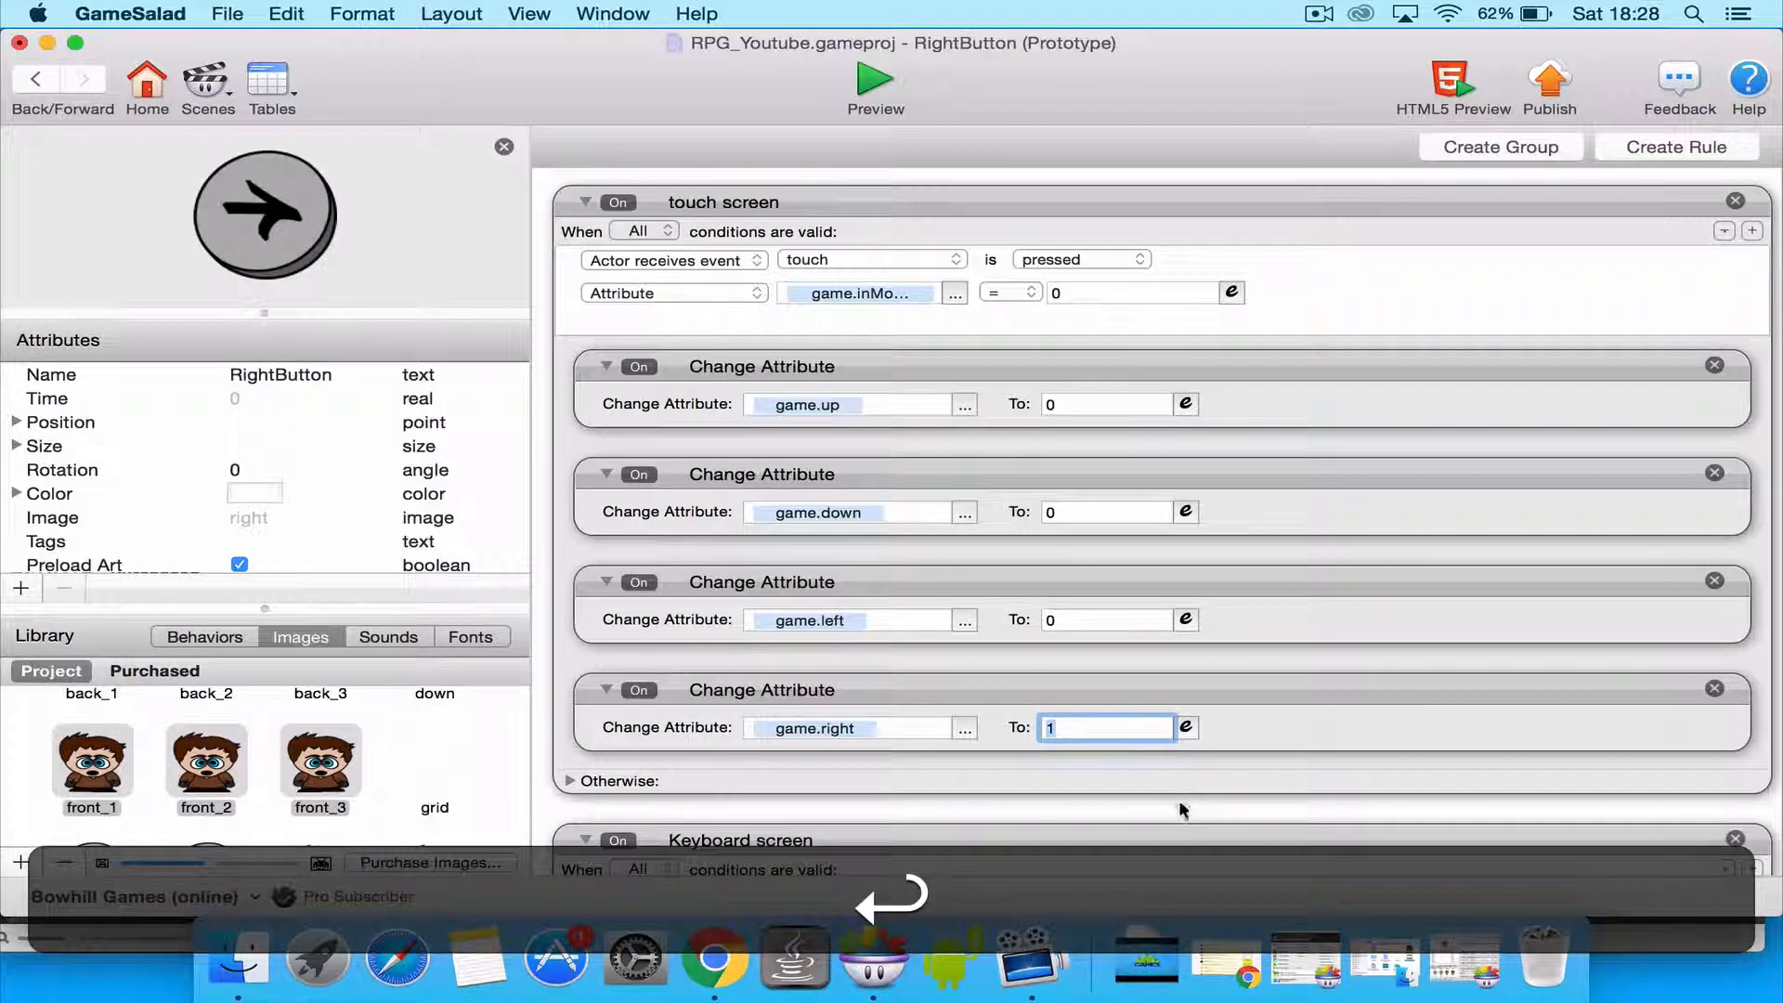
Change the key event in RightButton's "Keyboard screen" rule to the right arrow key.
scroll(1172, 799, "down", 6)
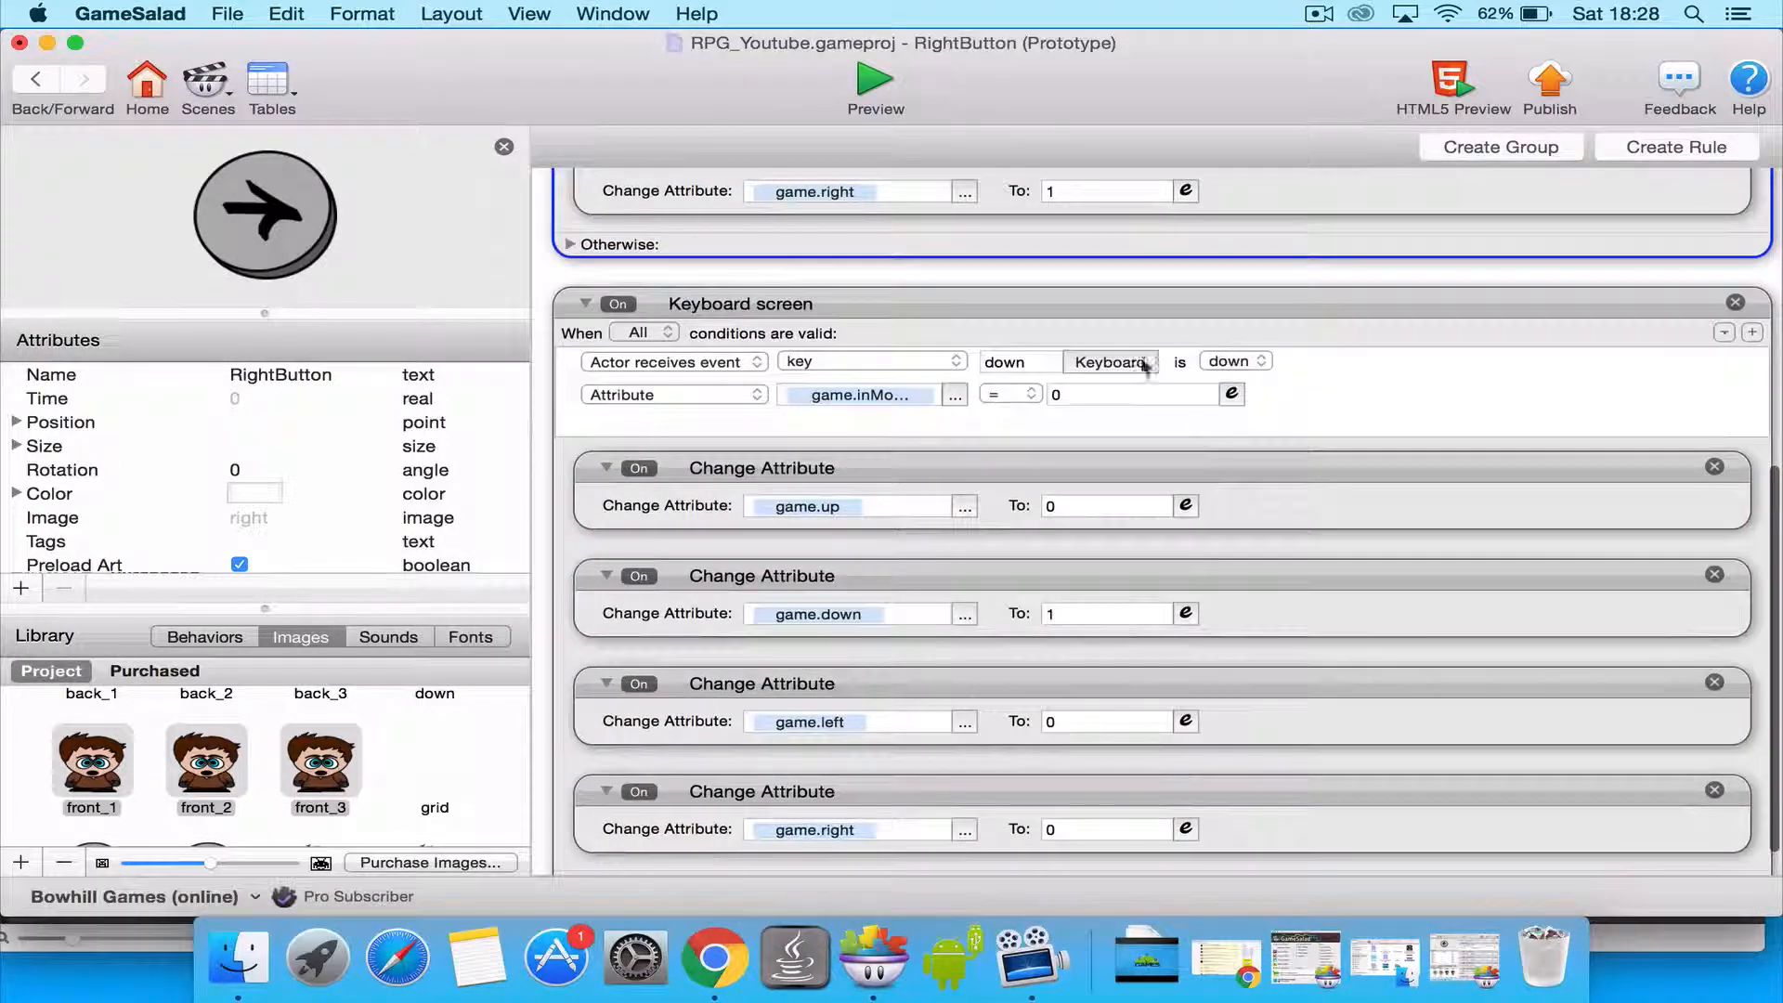
left_click(1145, 363)
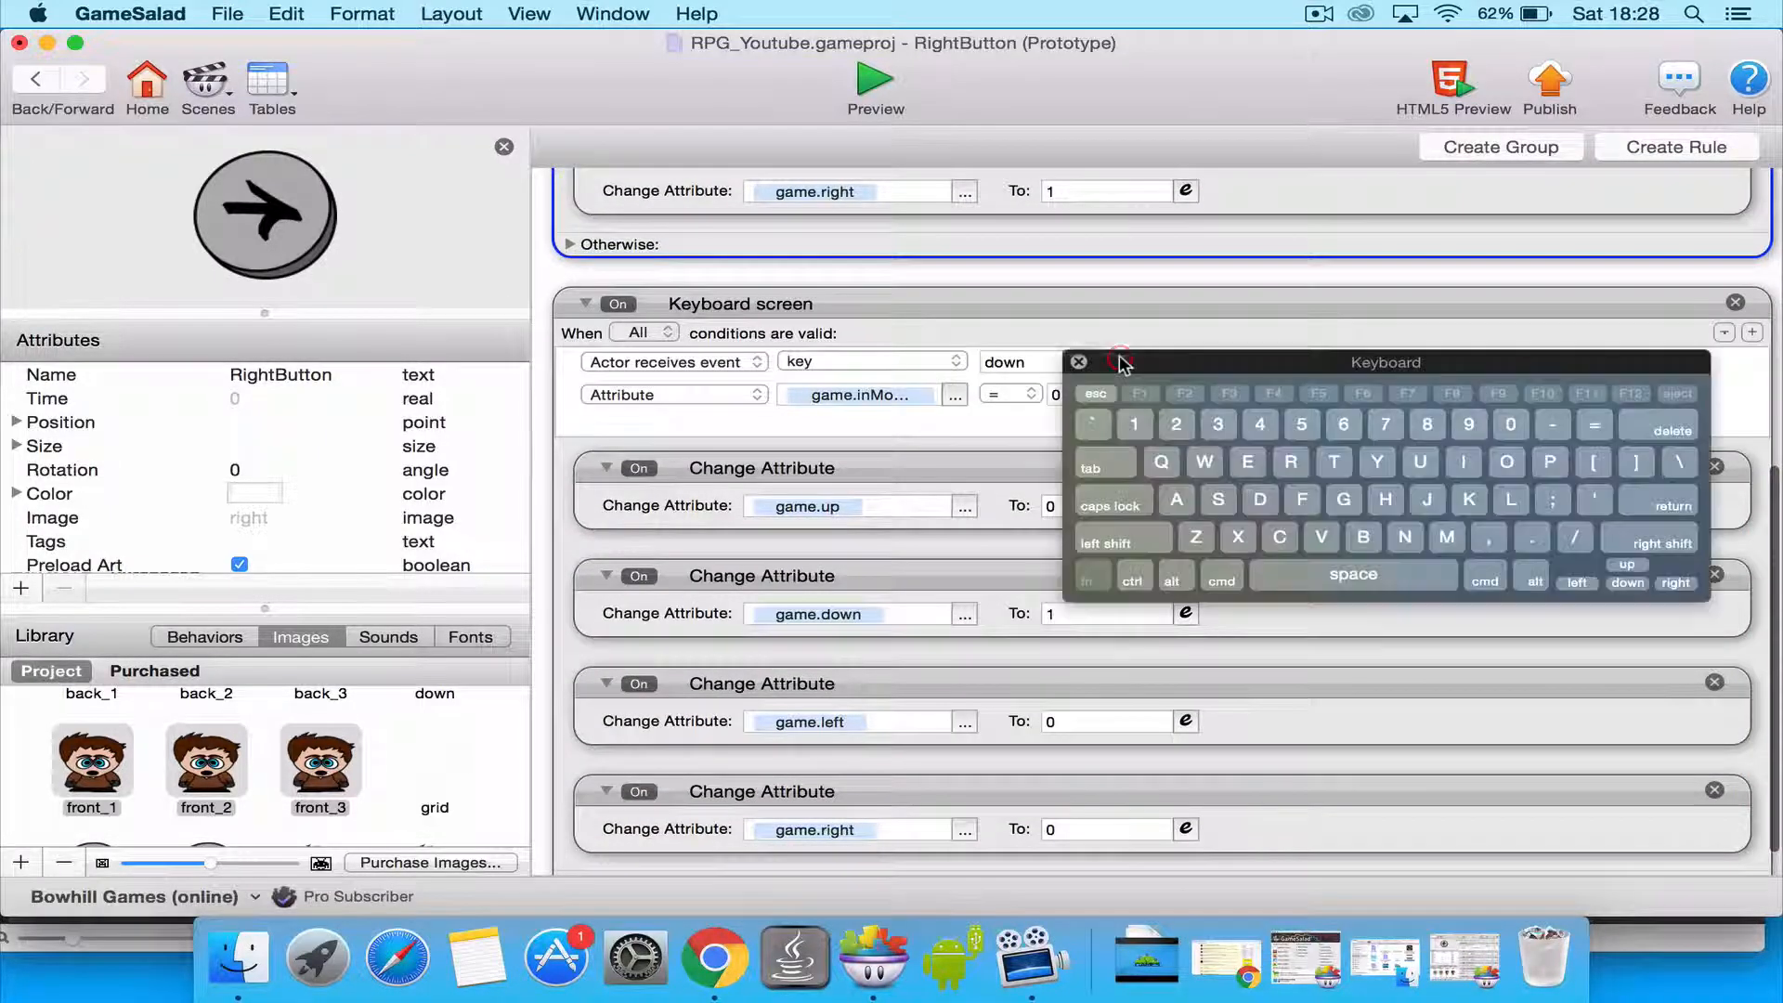
left_click(1676, 583)
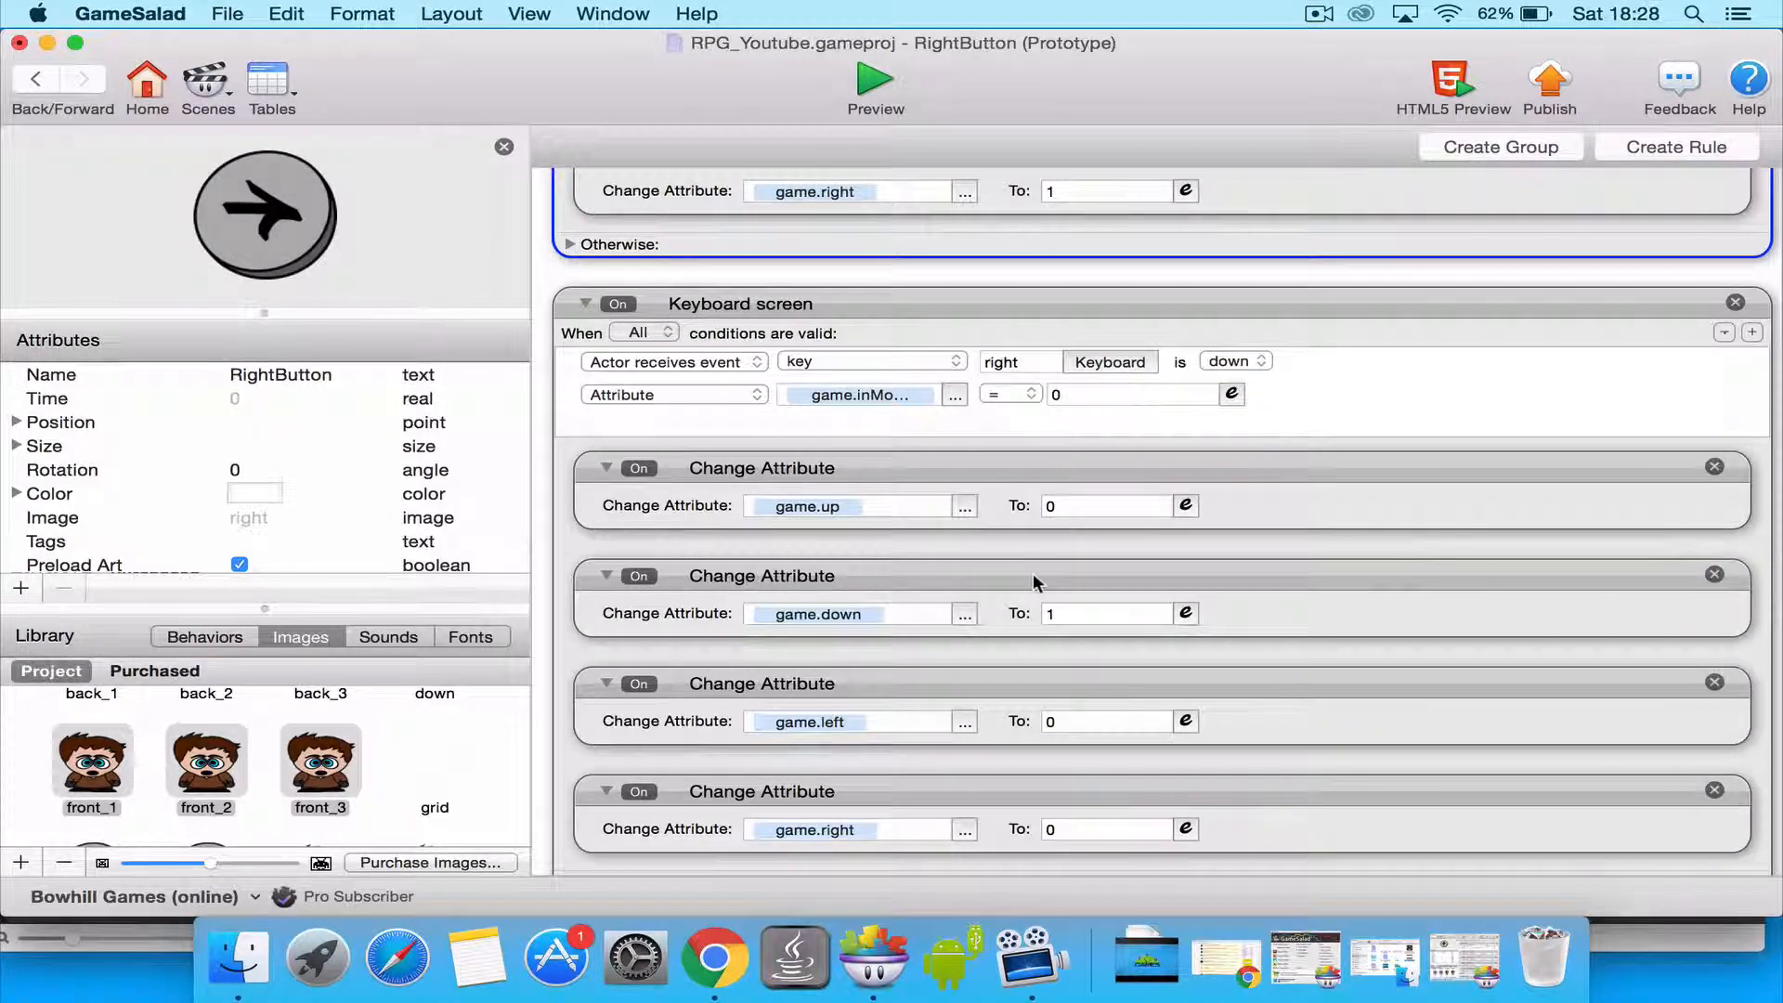
In RightButton's "Keyboard screen" rule, set game.down to 0 and game.right to 1.
left_click(1118, 611)
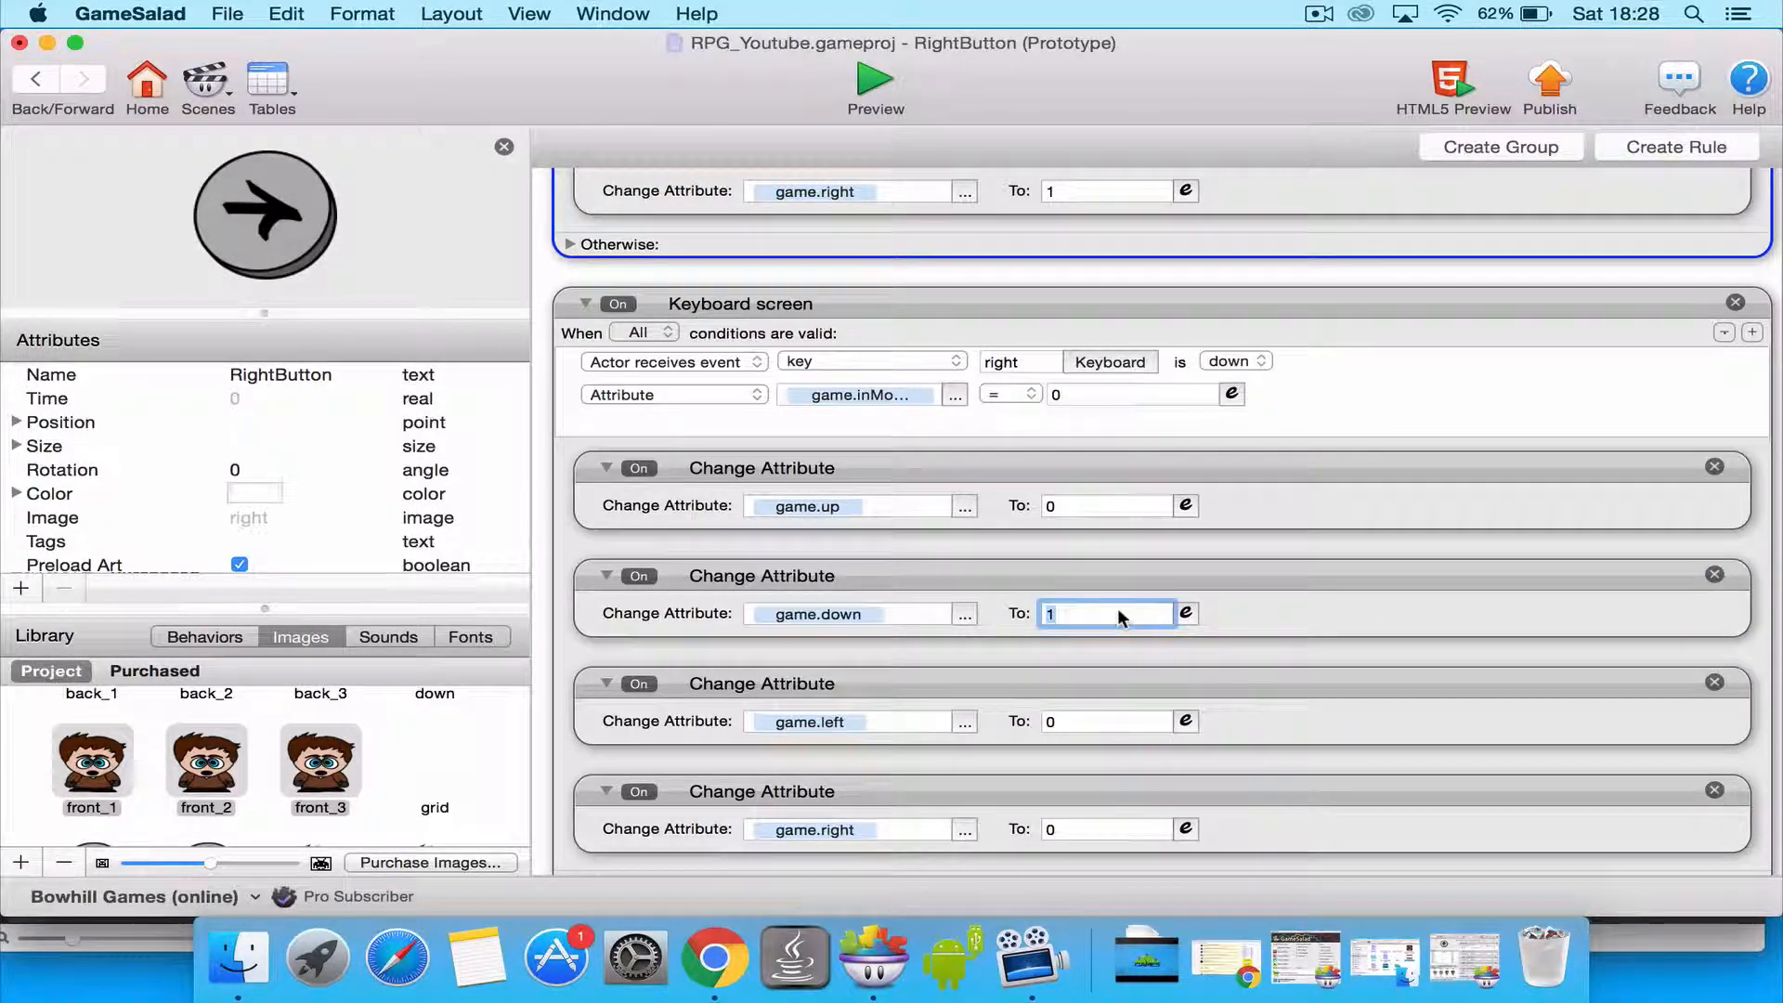
type("0")
left_click(1096, 828)
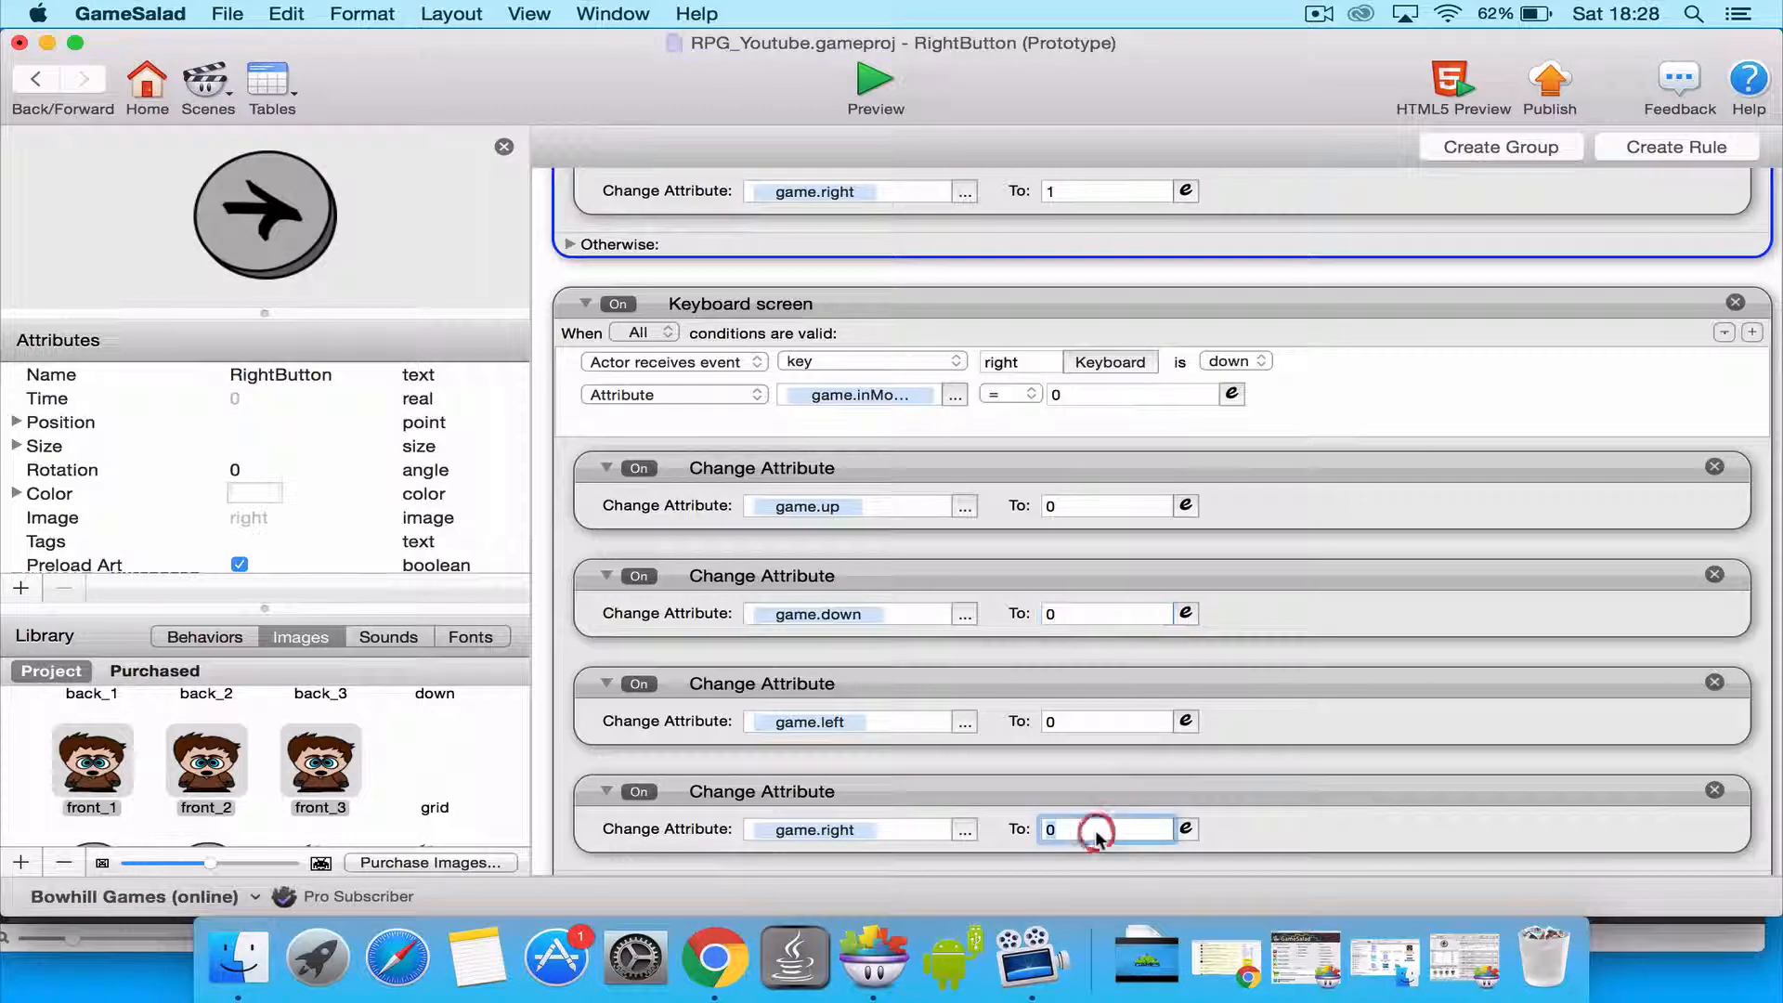
type("1")
key("Return")
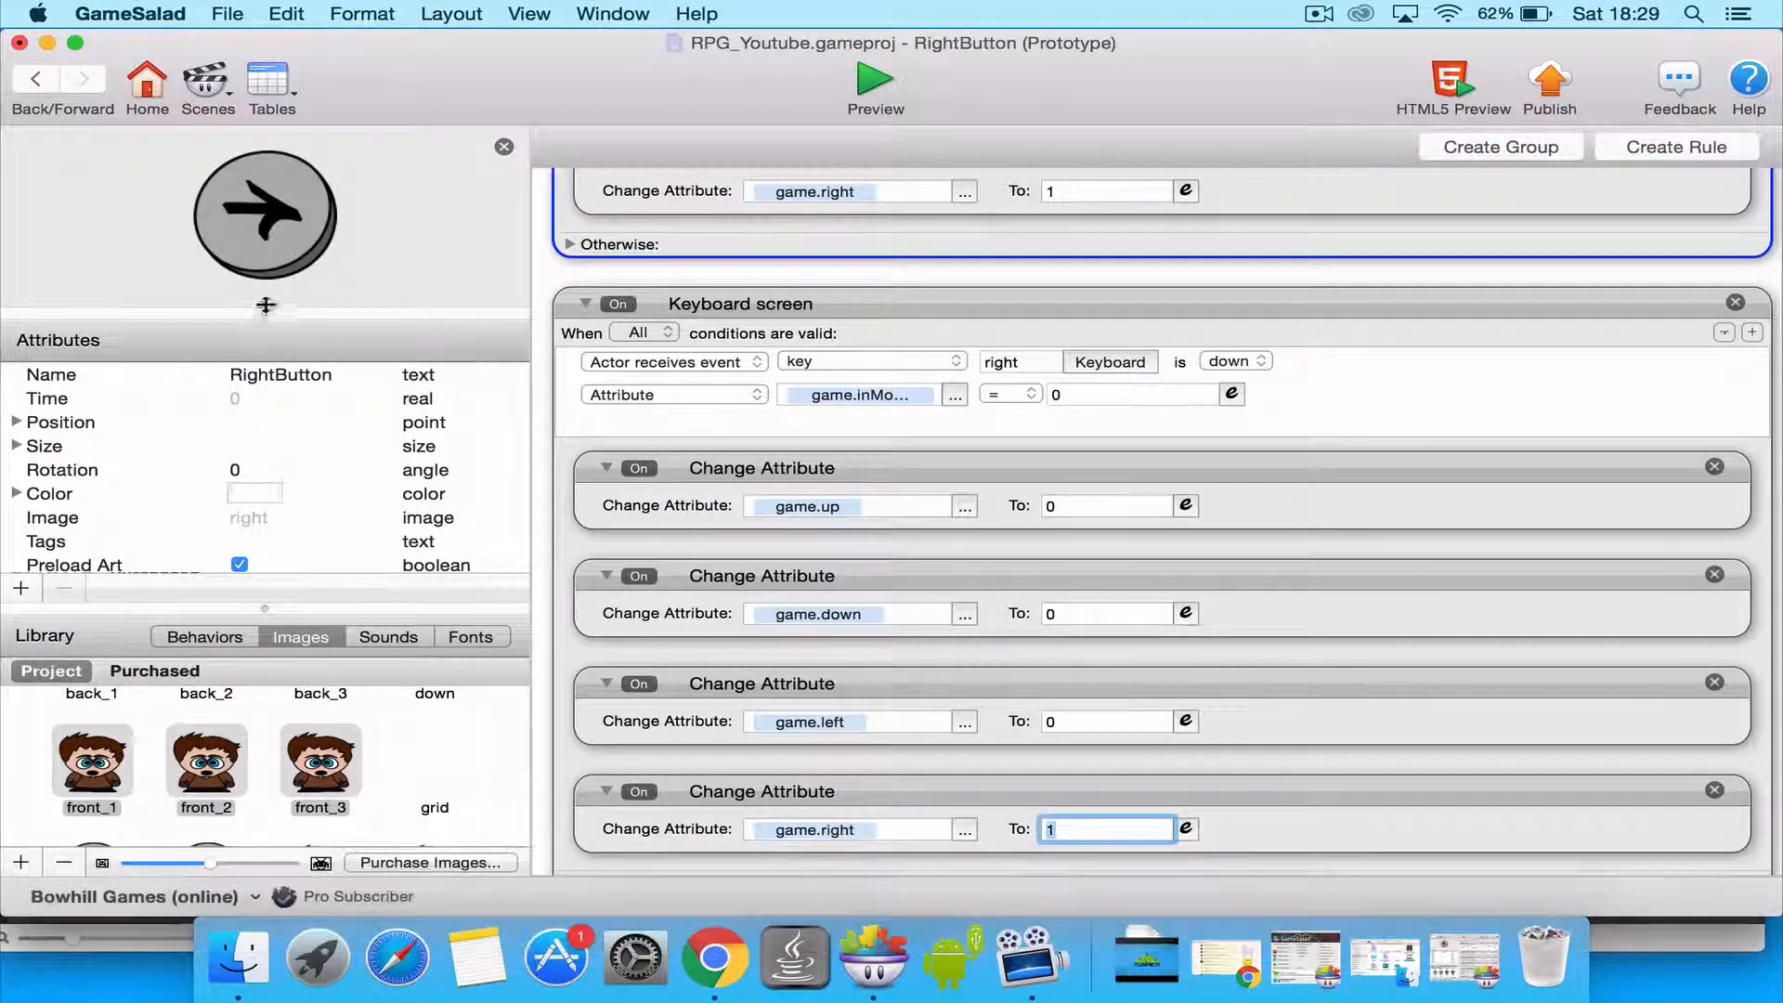
Open the LeftButton actor and paste the copied "touch screen" and "Keyboard screen" rules into it.
left_click(34, 80)
scroll(298, 378, "down", 3)
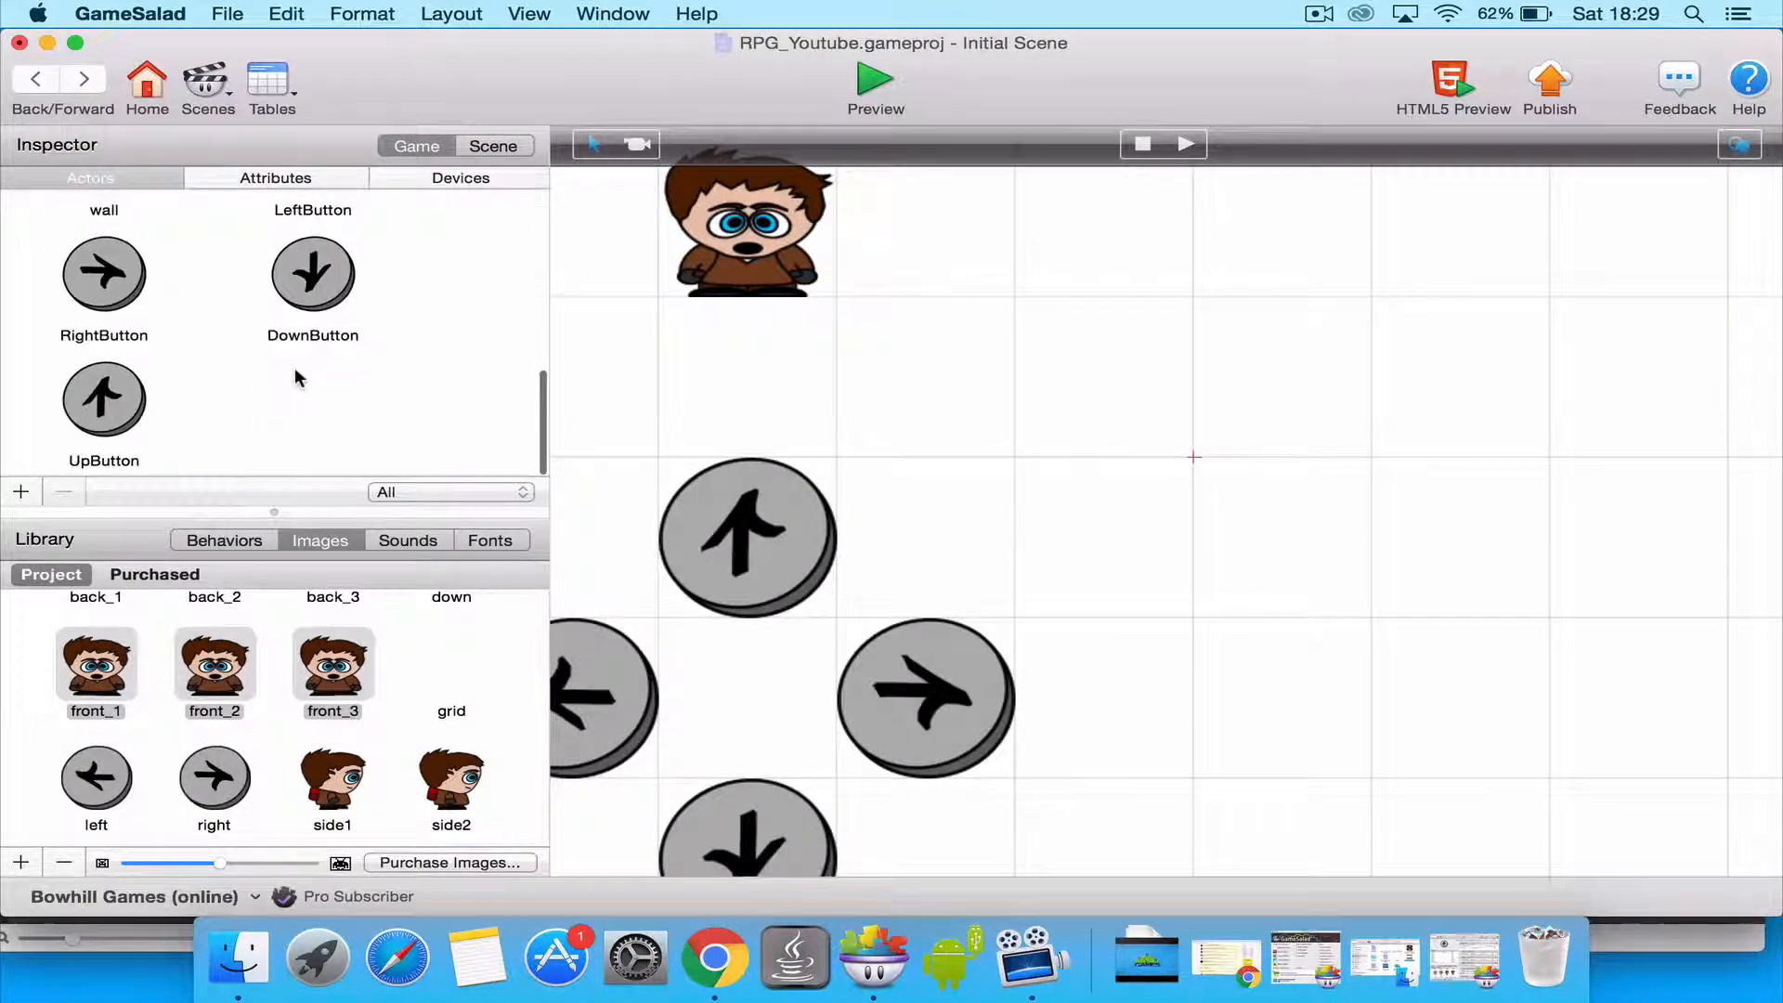
scroll(320, 299, "up", 2)
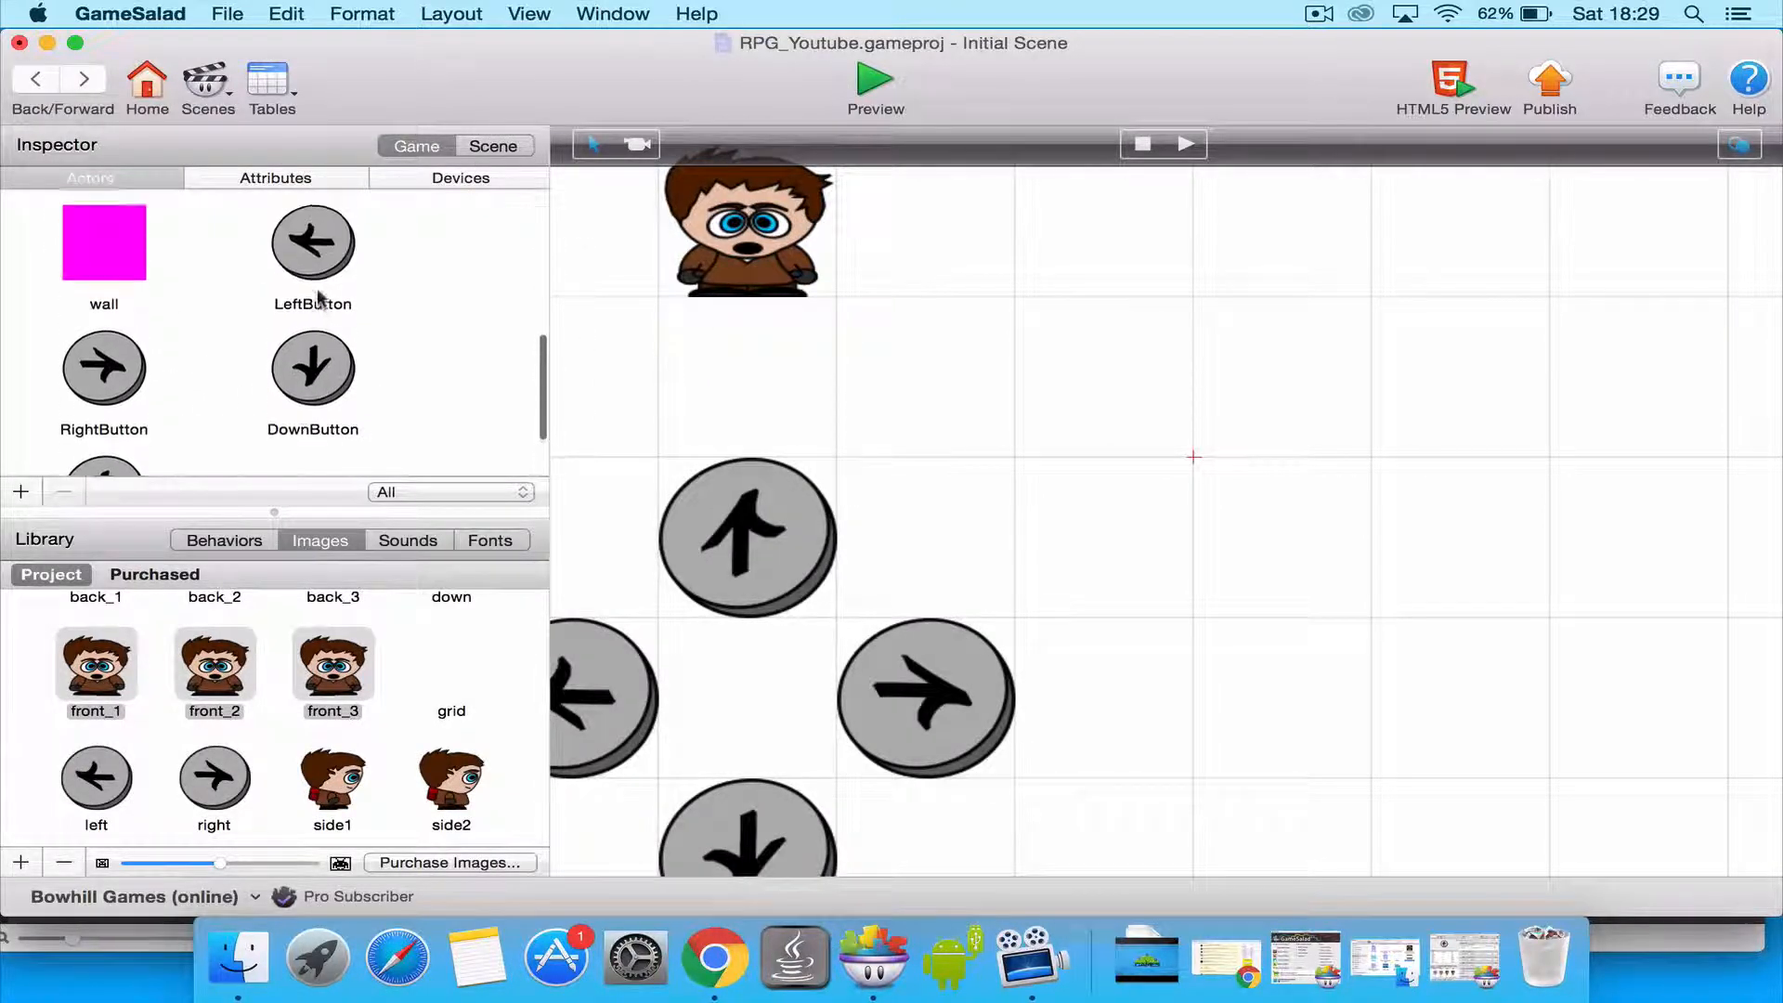
double_click(316, 260)
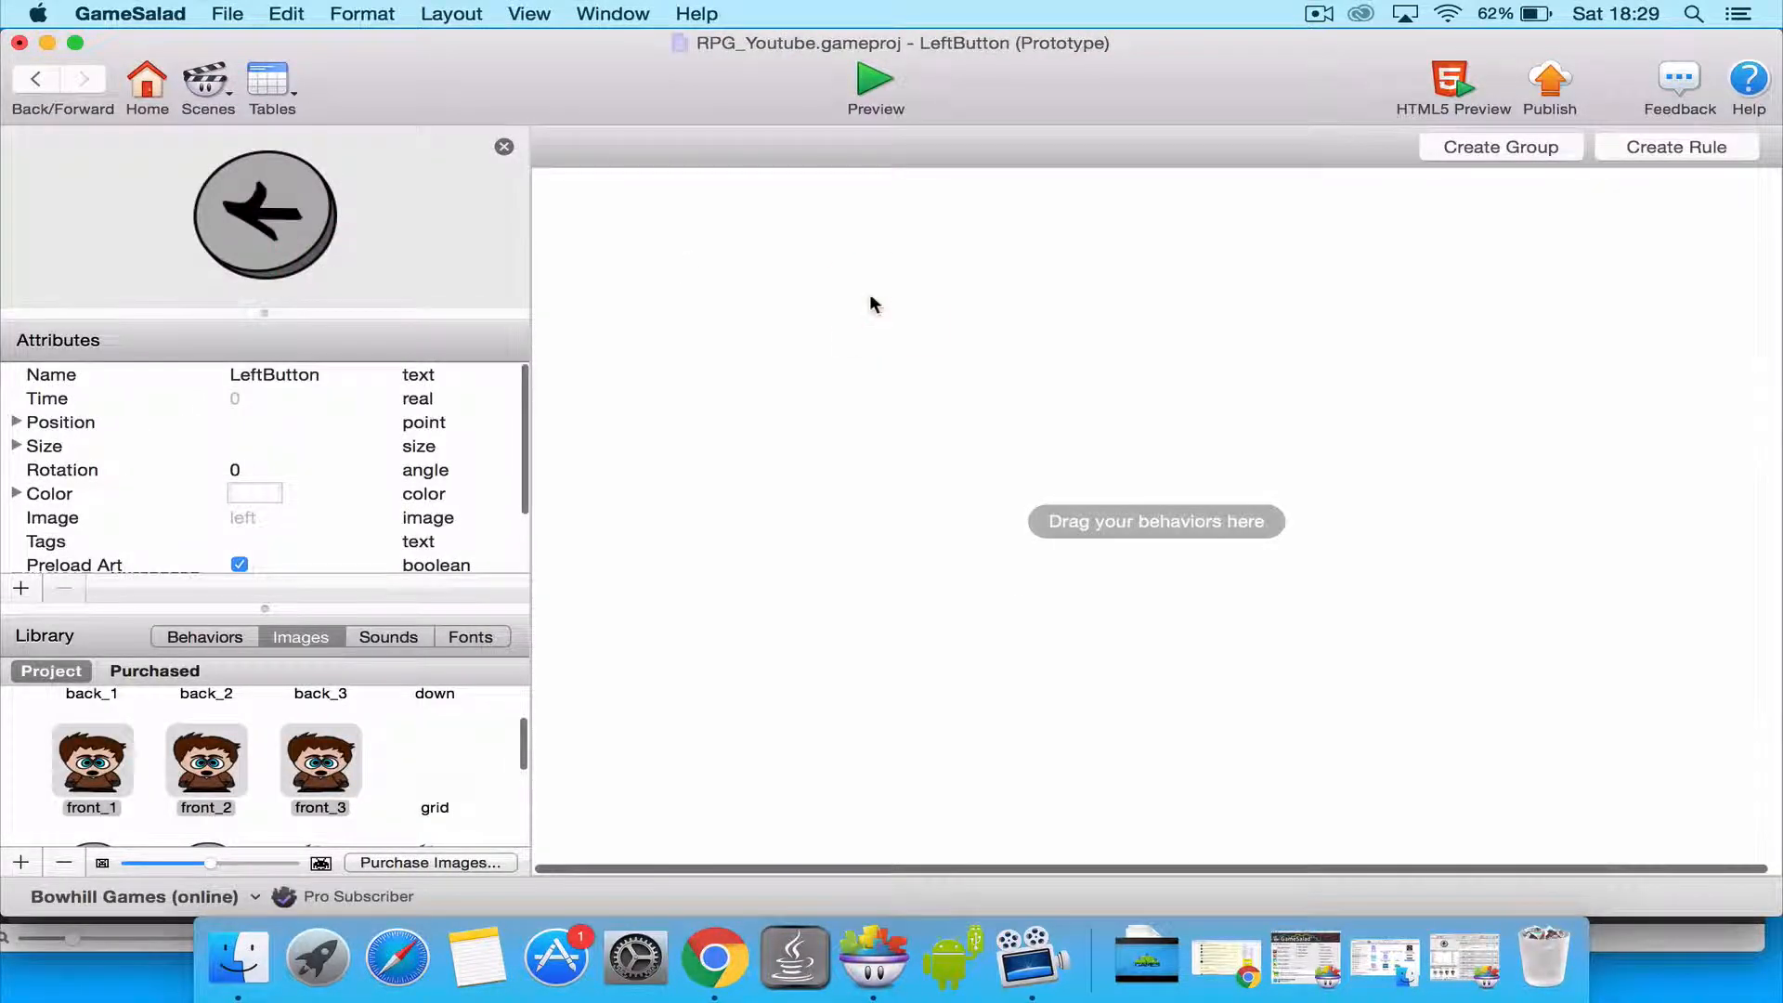
key("super+v")
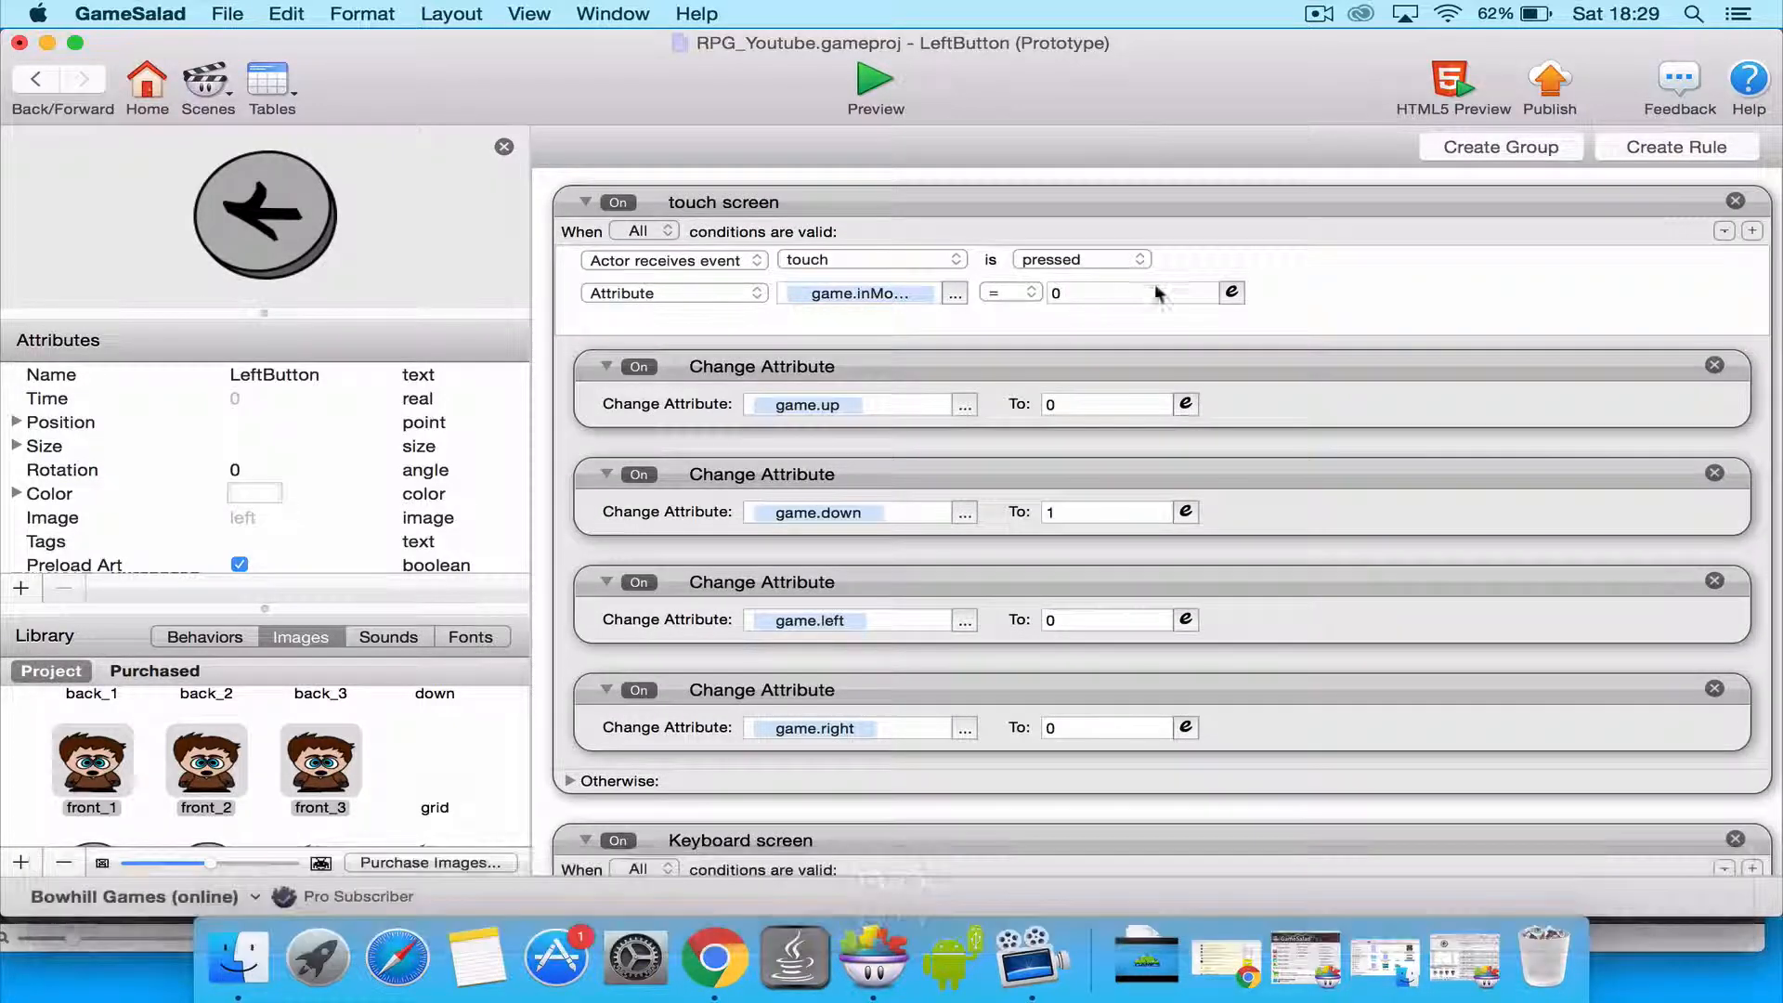
In LeftButton's "touch screen" rule, set game.down to 0 and game.left to 1.
left_click(1105, 511)
type("0")
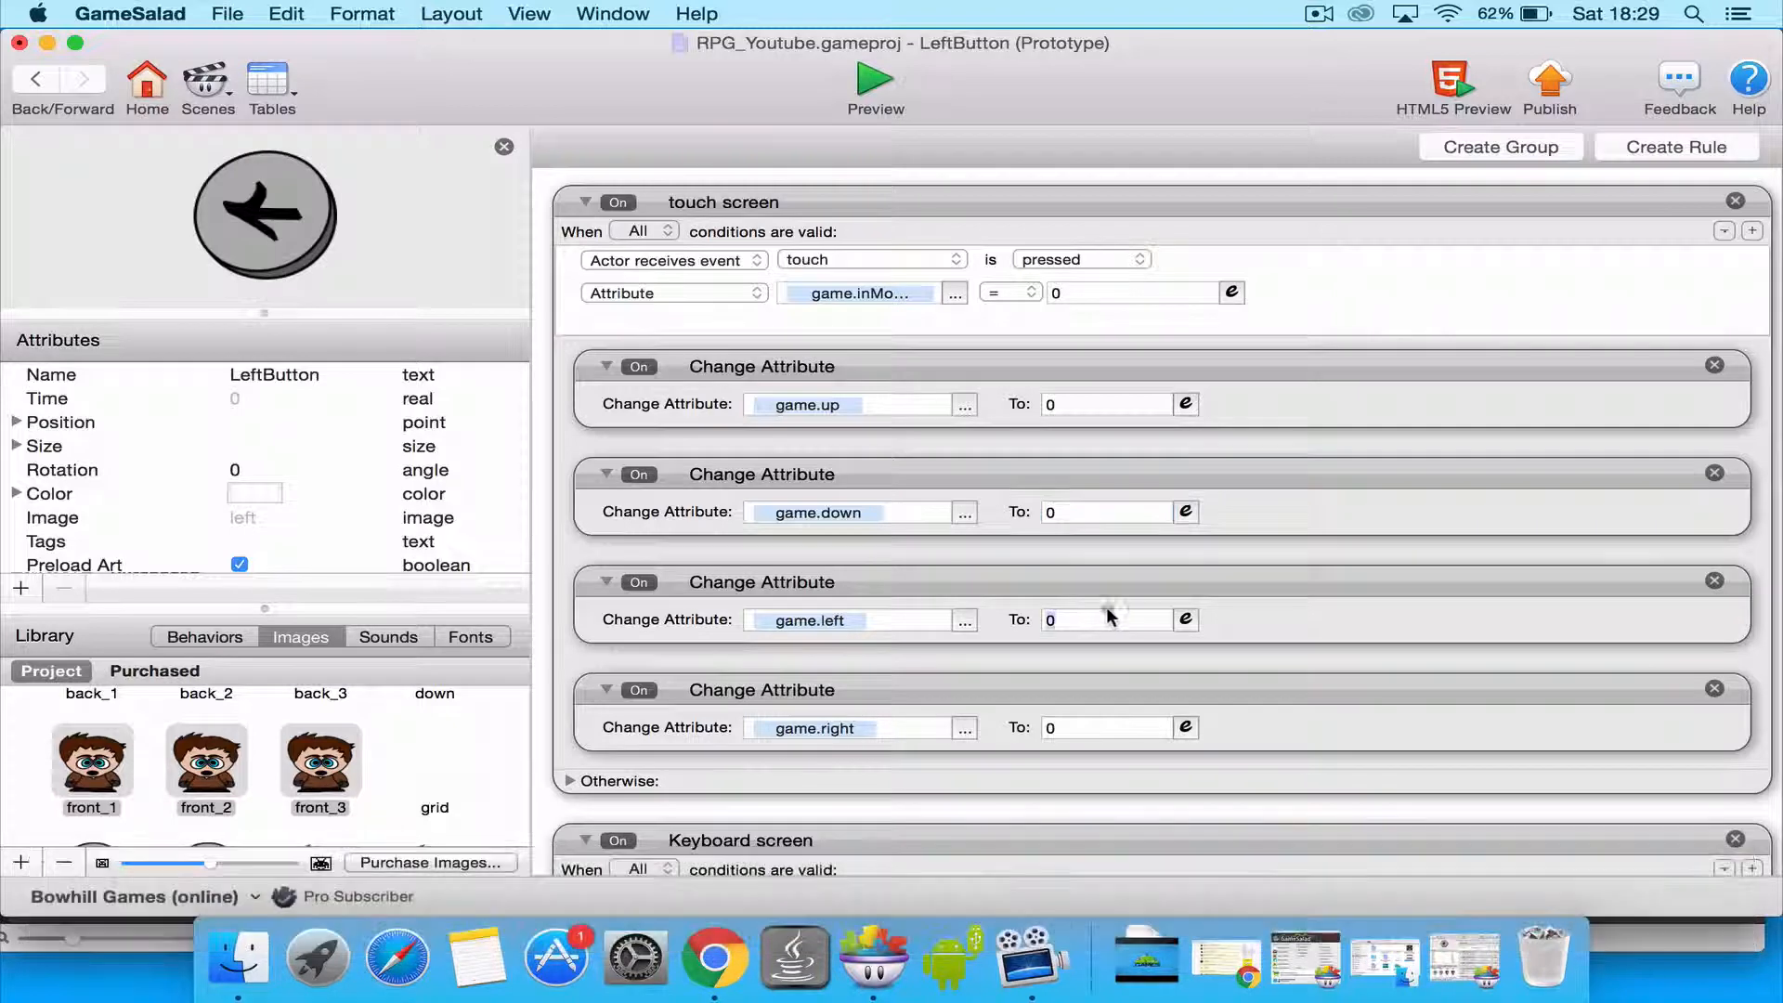
left_click(1107, 609)
type("1")
key("Return")
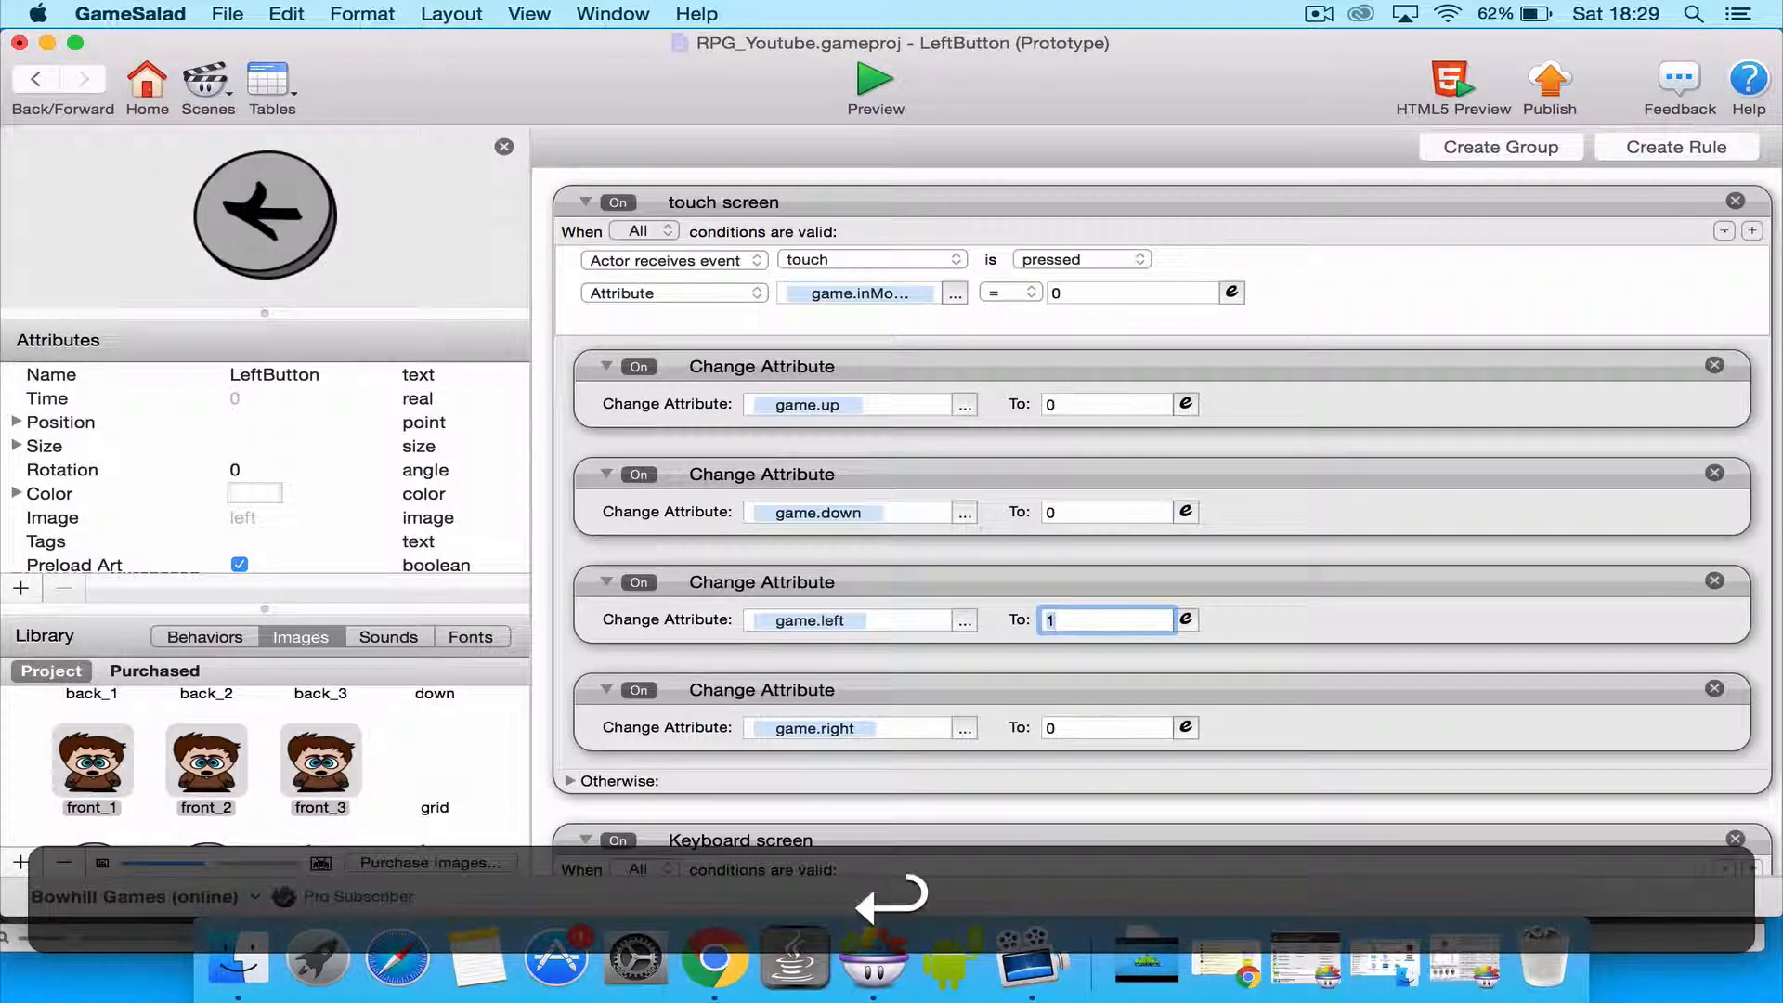
Change the key event in LeftButton's "Keyboard screen" rule to the left arrow key.
left_click(1142, 785)
scroll(1142, 785, "down", 3)
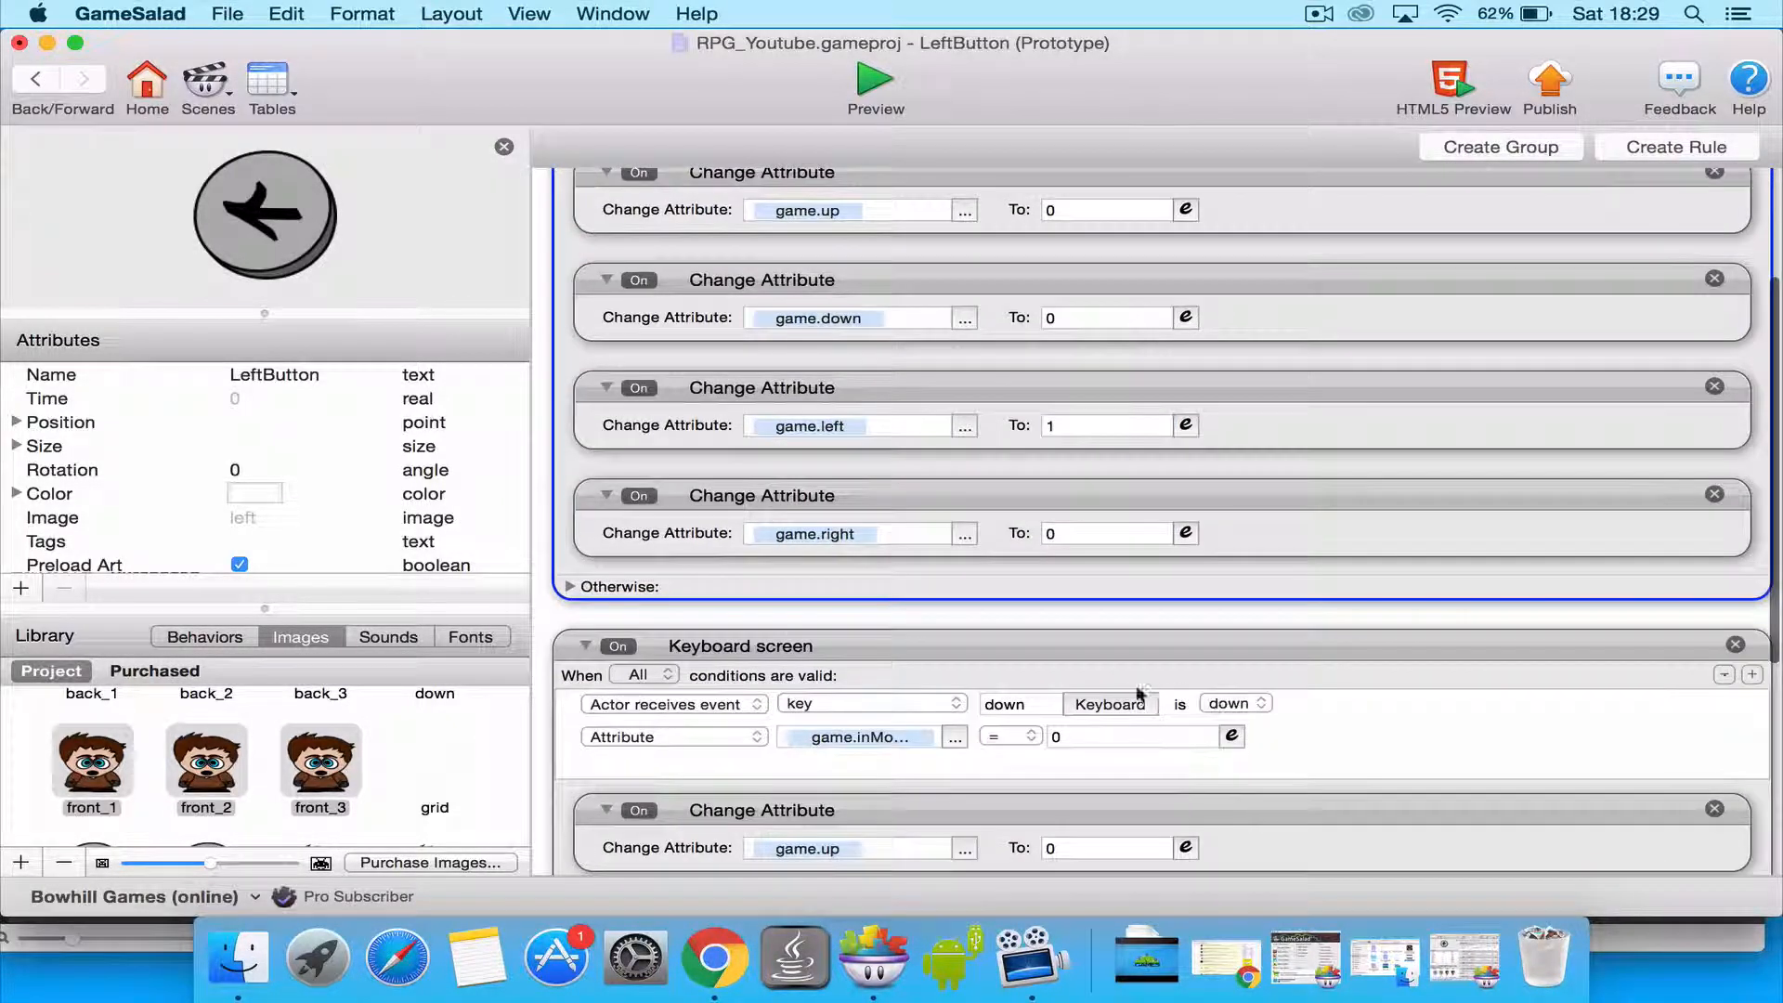
left_click(1112, 706)
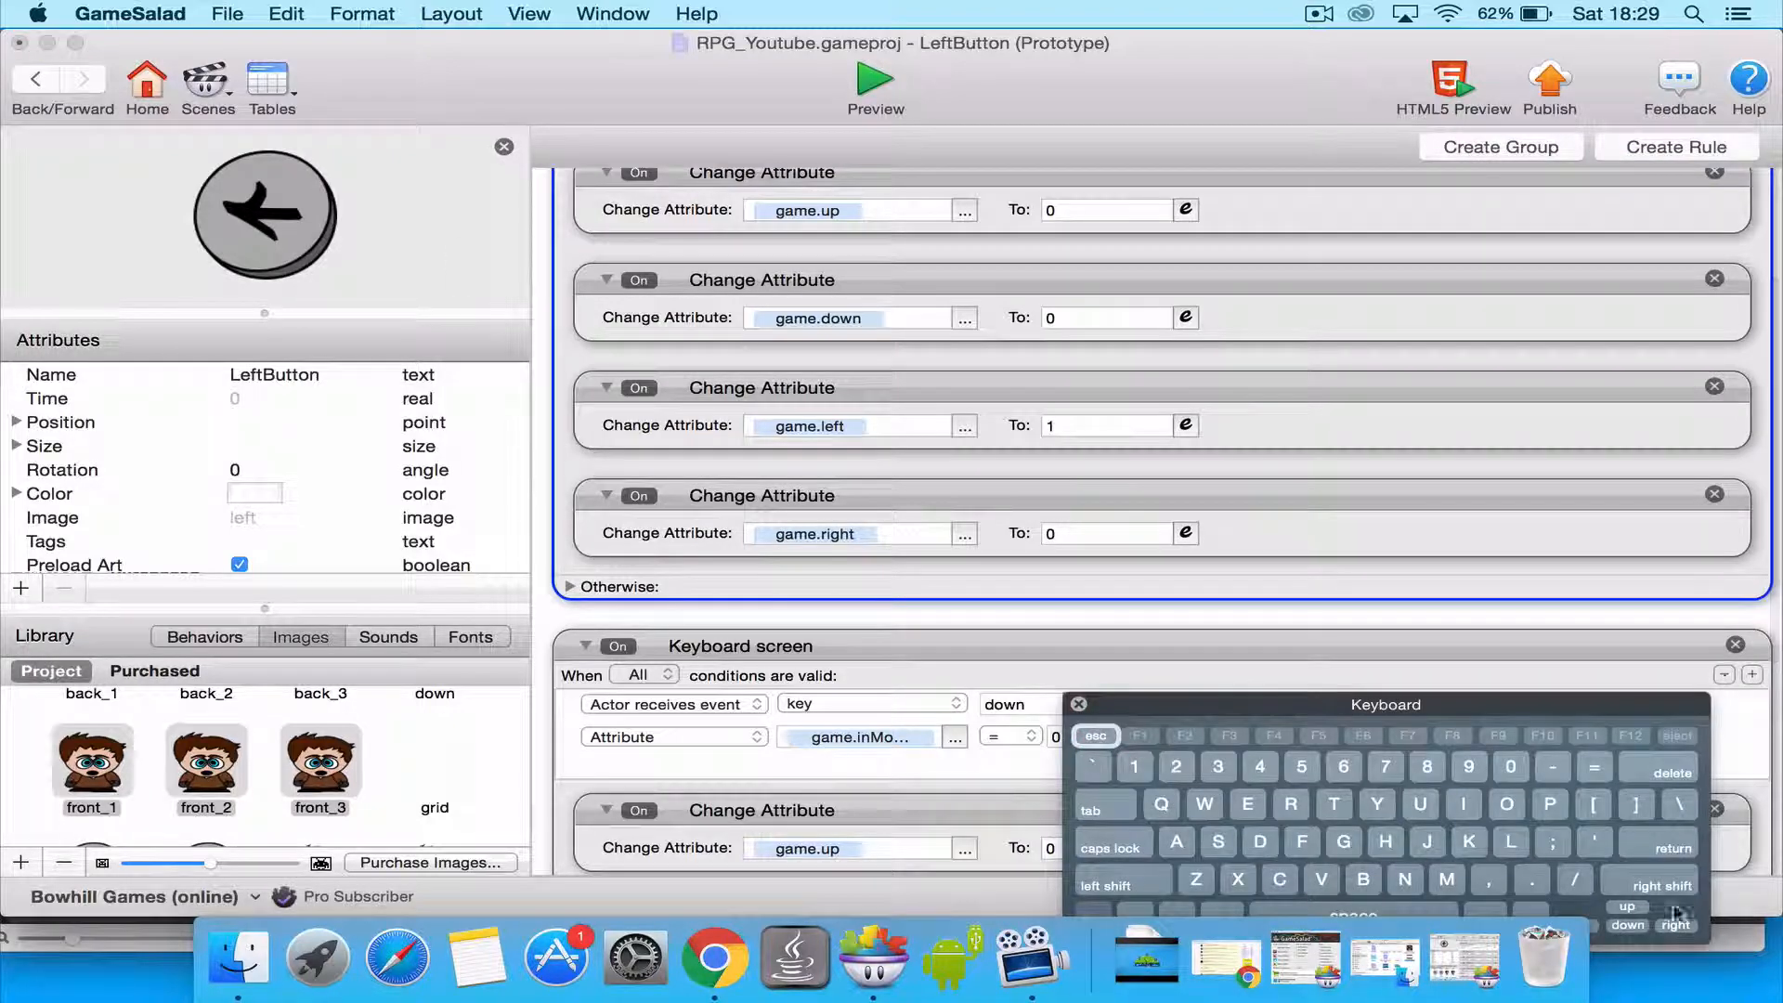
left_click(1591, 927)
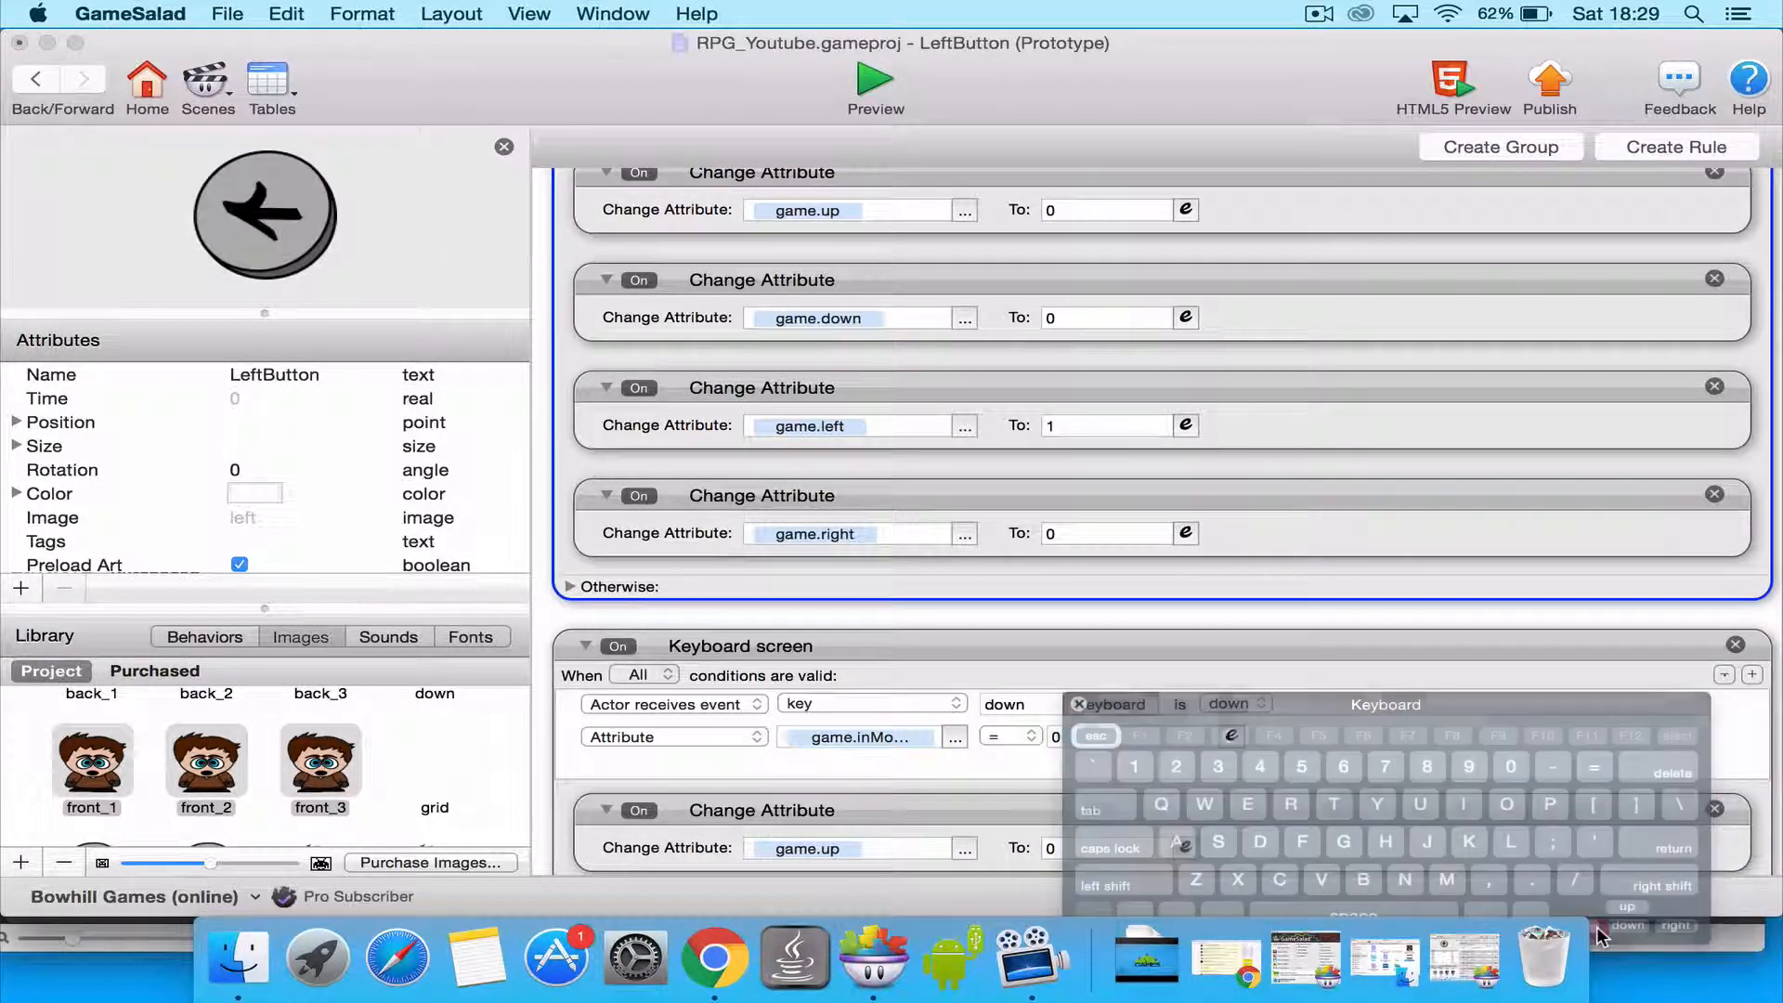
In LeftButton's "Keyboard screen" rule, set game.down to 0 and game.left to 1.
scroll(1477, 785, "down", 2)
scroll(1477, 787, "down", 5)
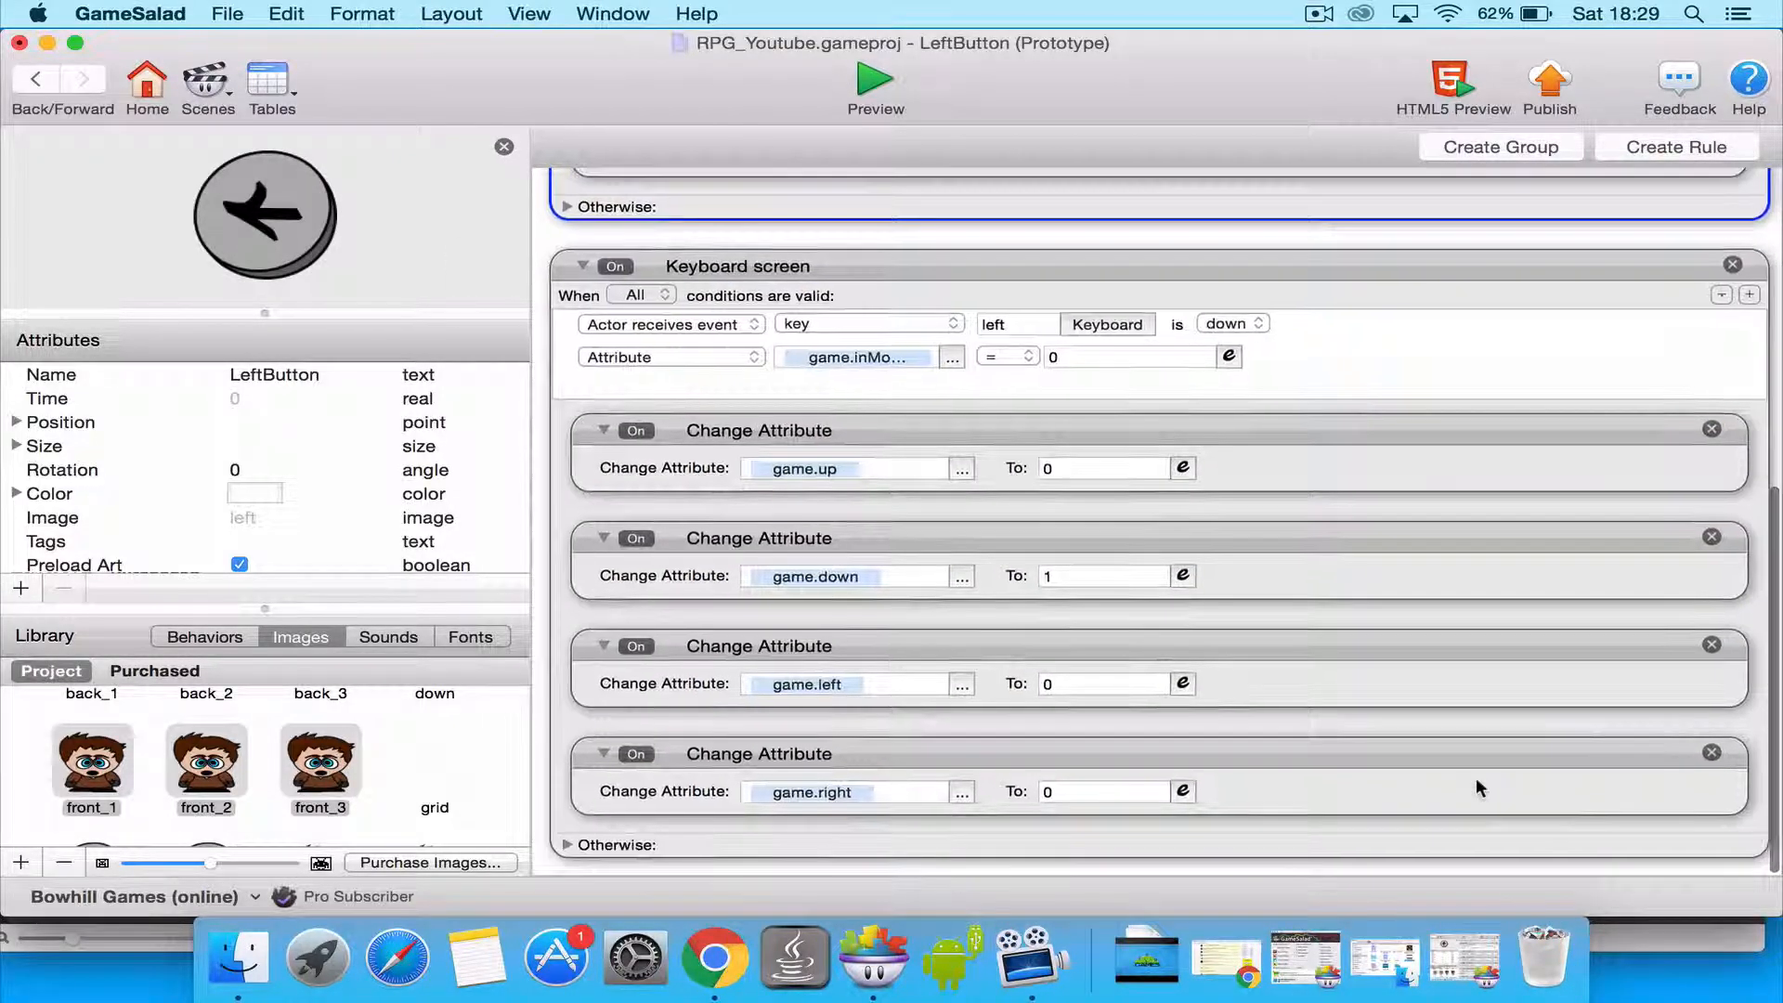
left_click(1092, 576)
type("0")
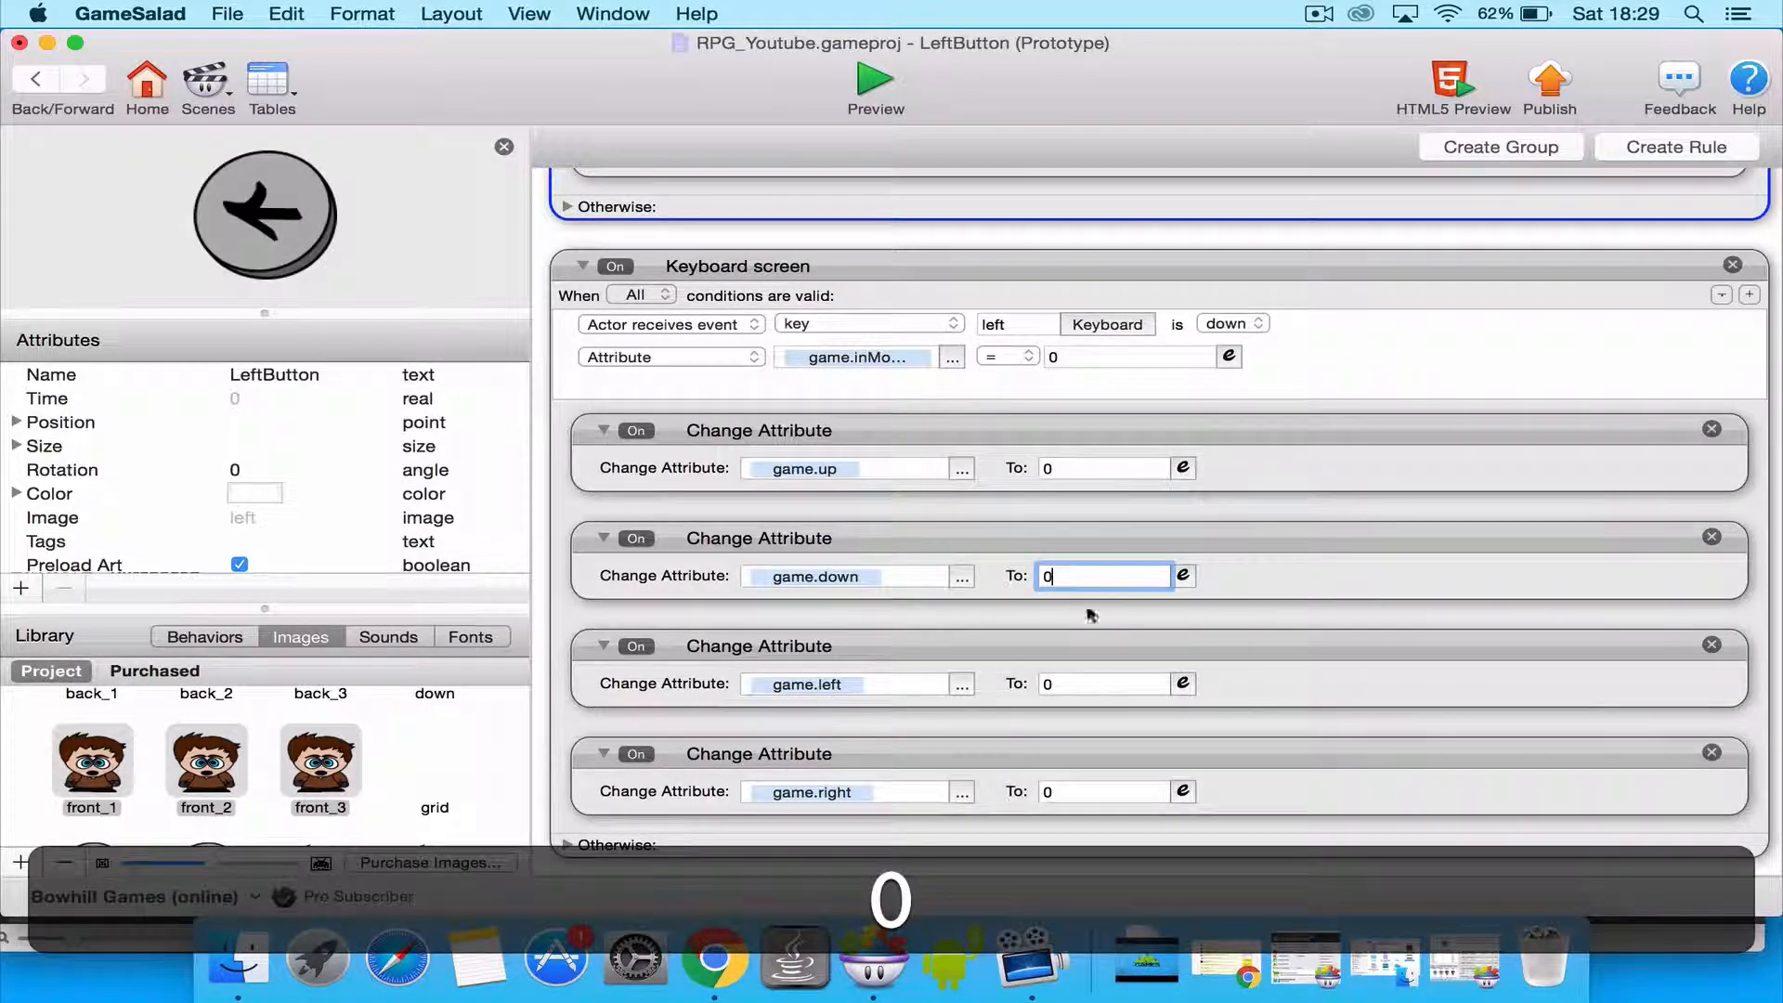
left_click(1077, 684)
type("1")
key("Return")
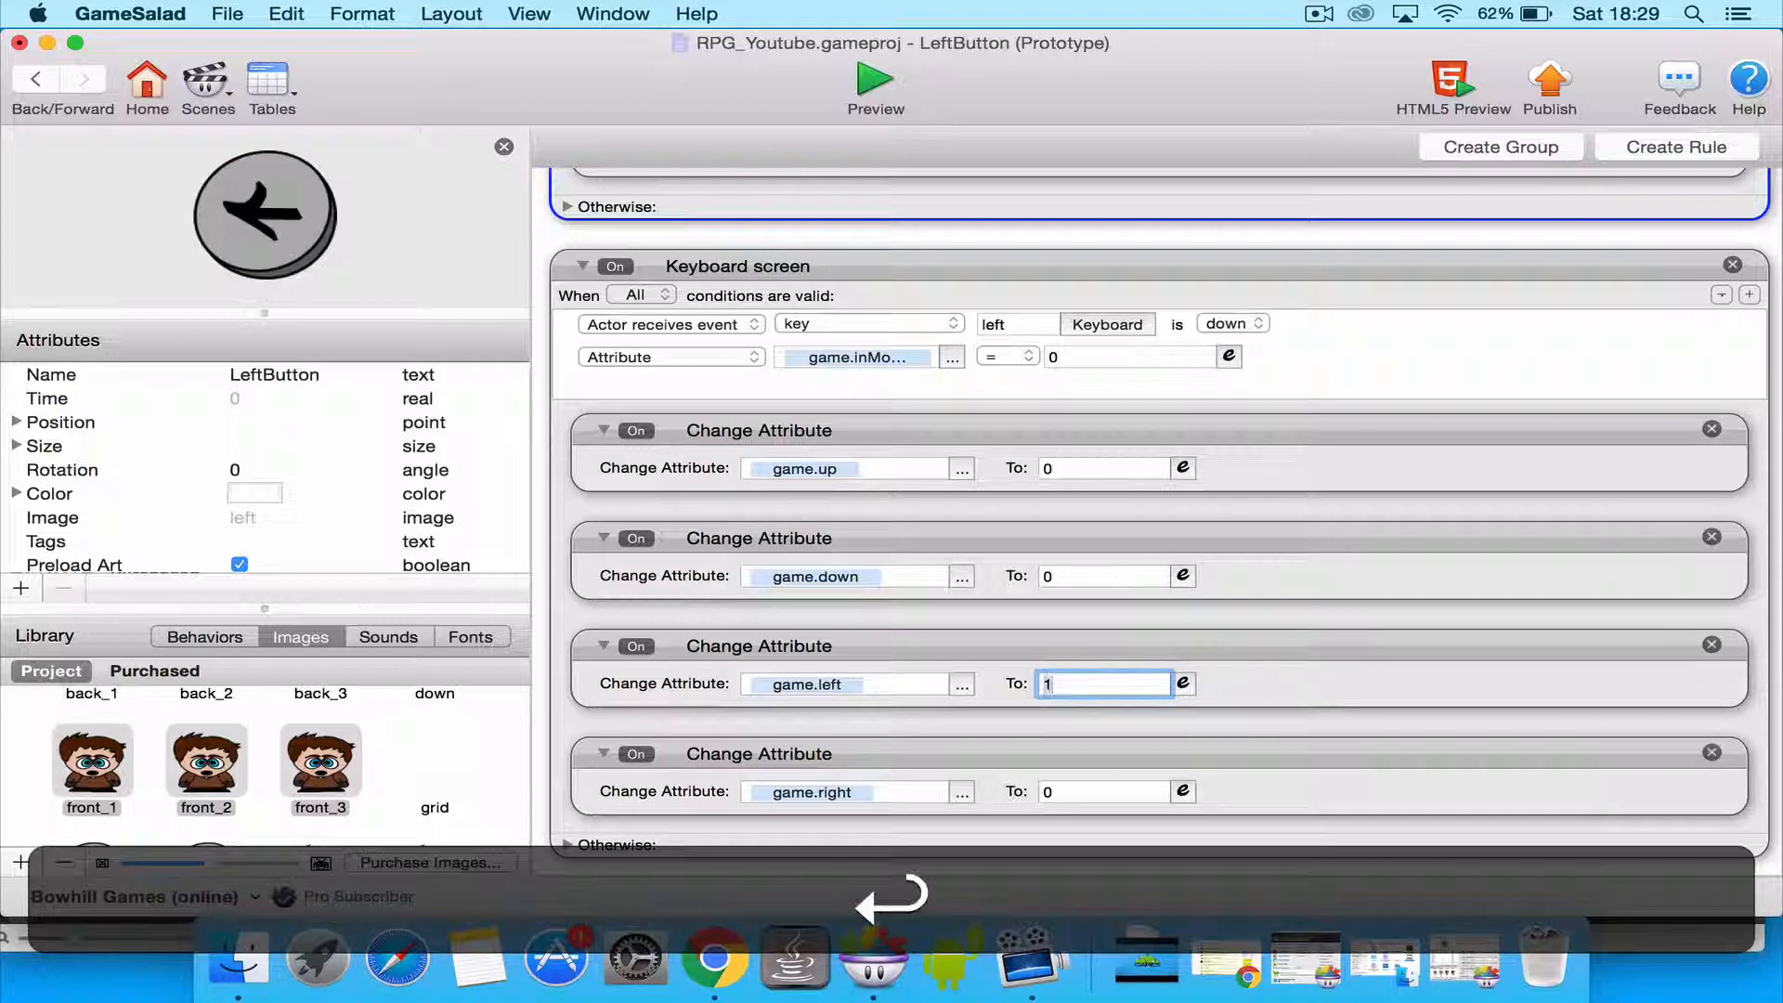
scroll(1365, 455, "up", 4)
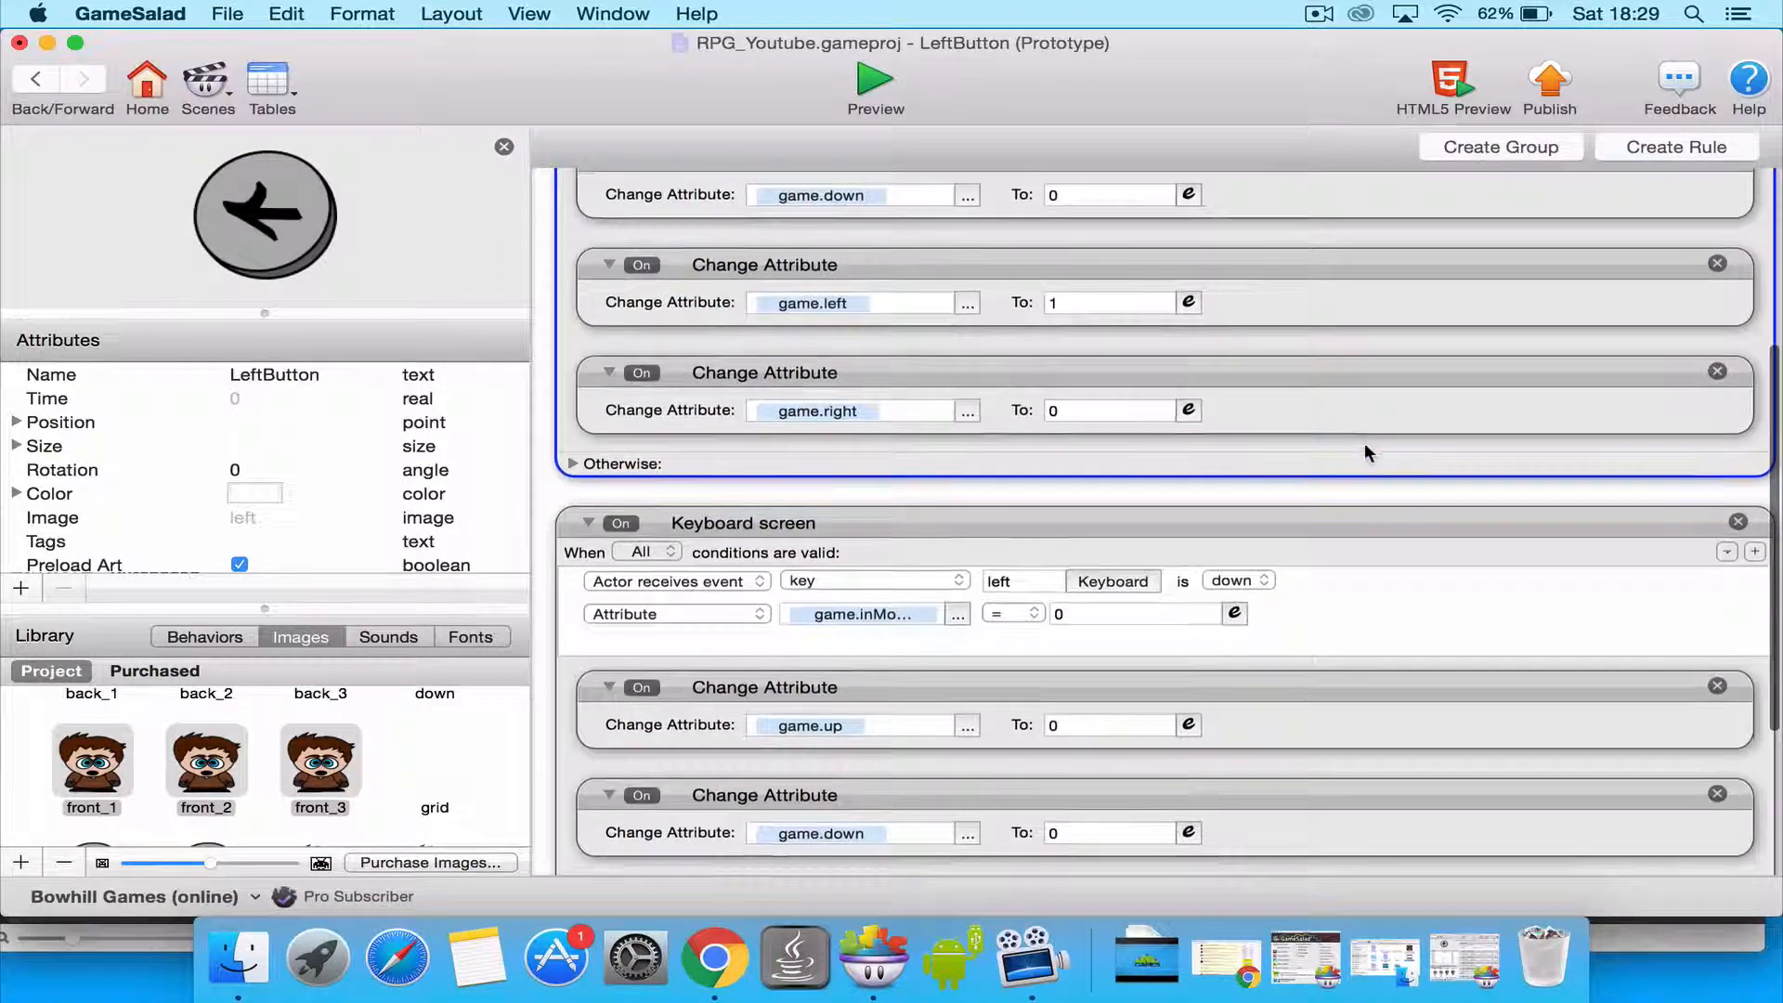
scroll(1363, 452, "down", 4)
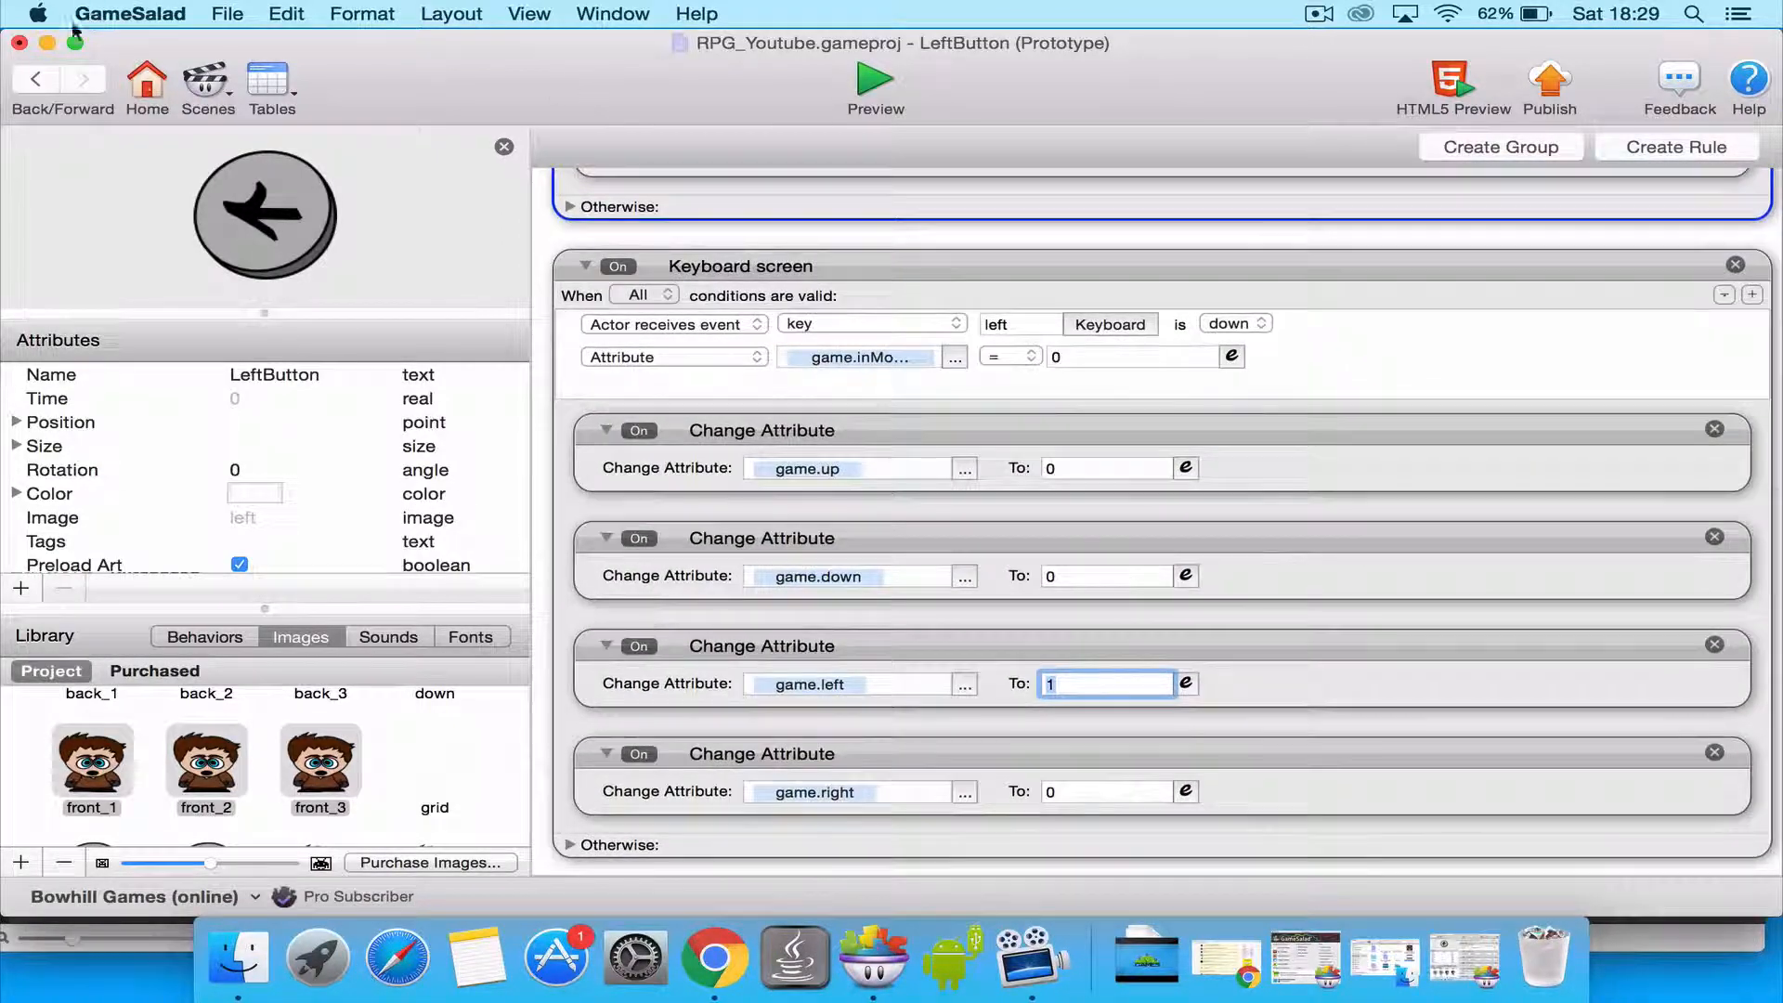
Open the Player actor and duplicate the "face down" rule inside the Movement group.
left_click(30, 87)
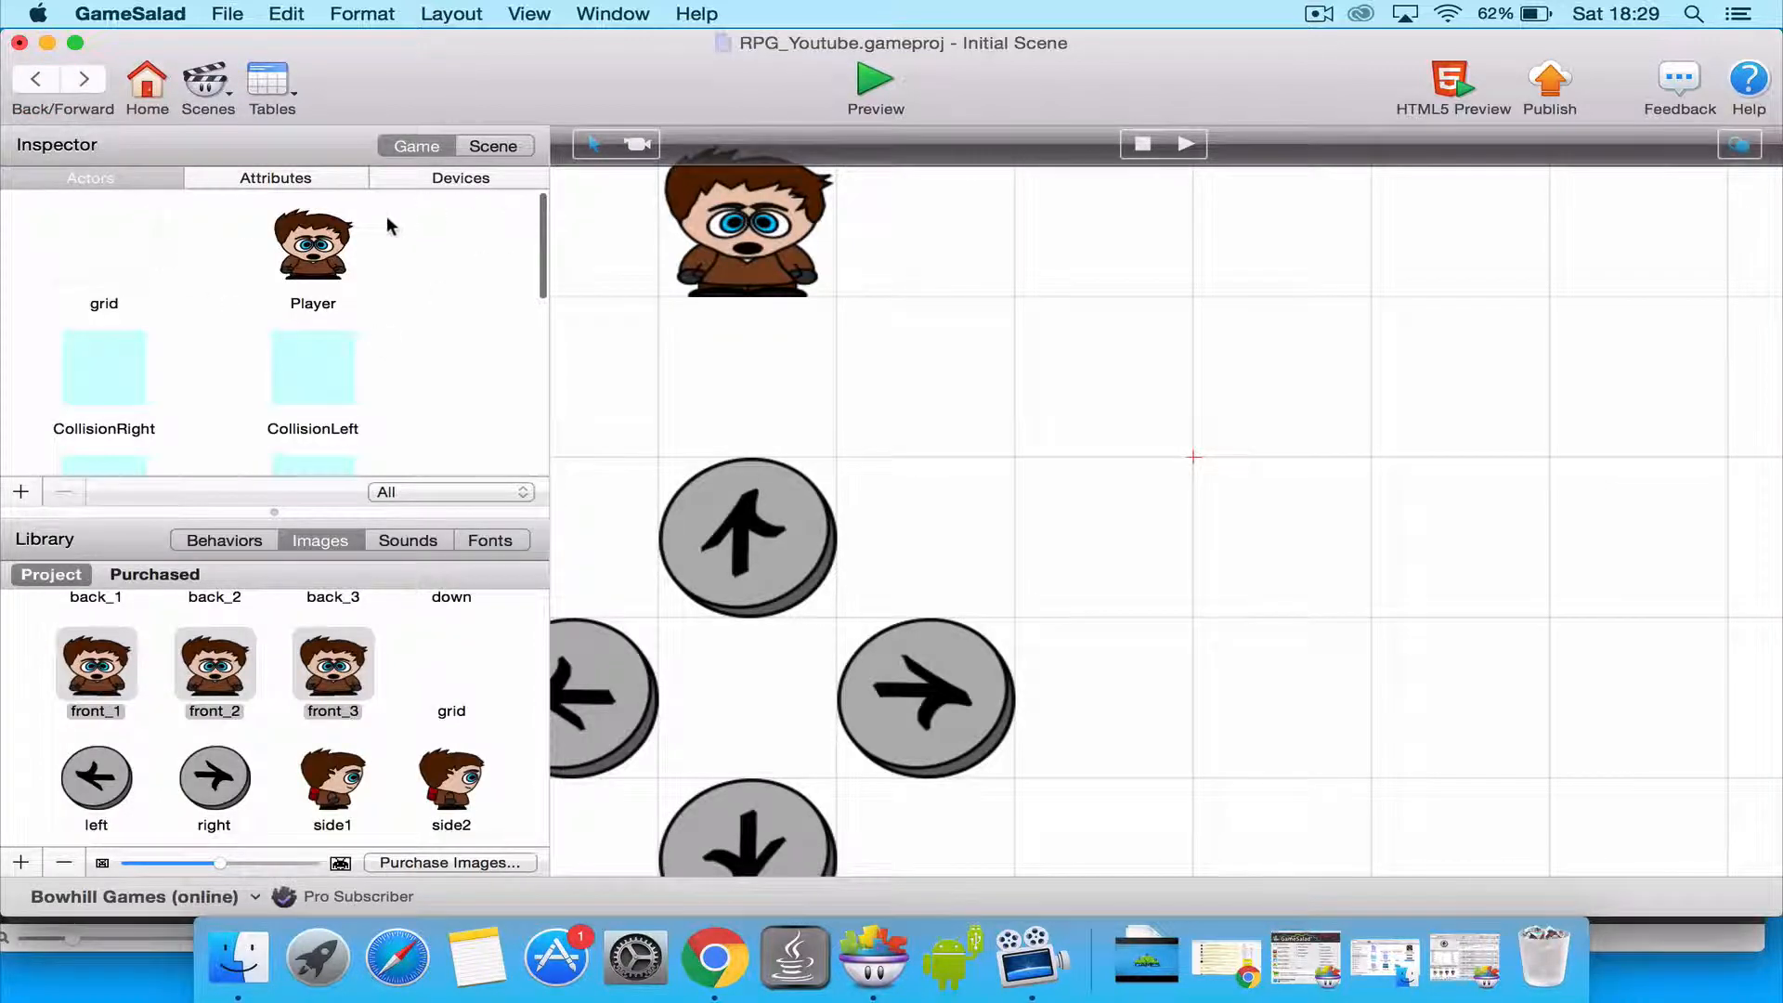
double_click(313, 269)
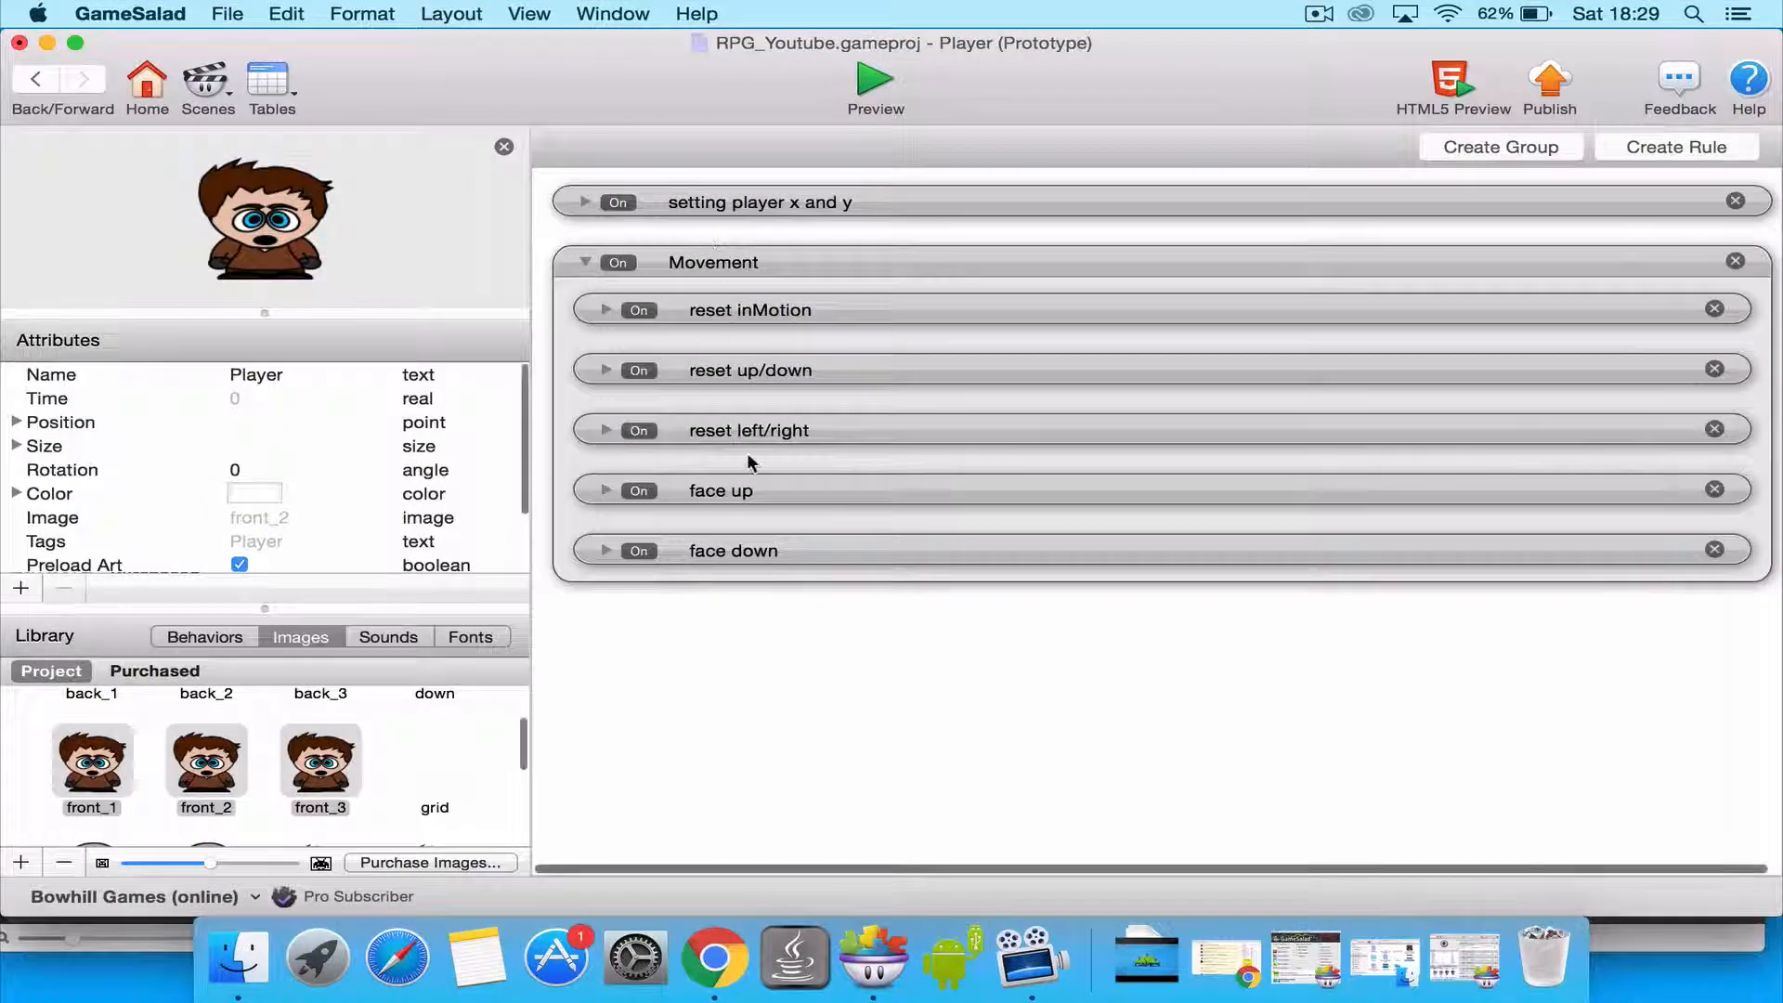
left_click(741, 558)
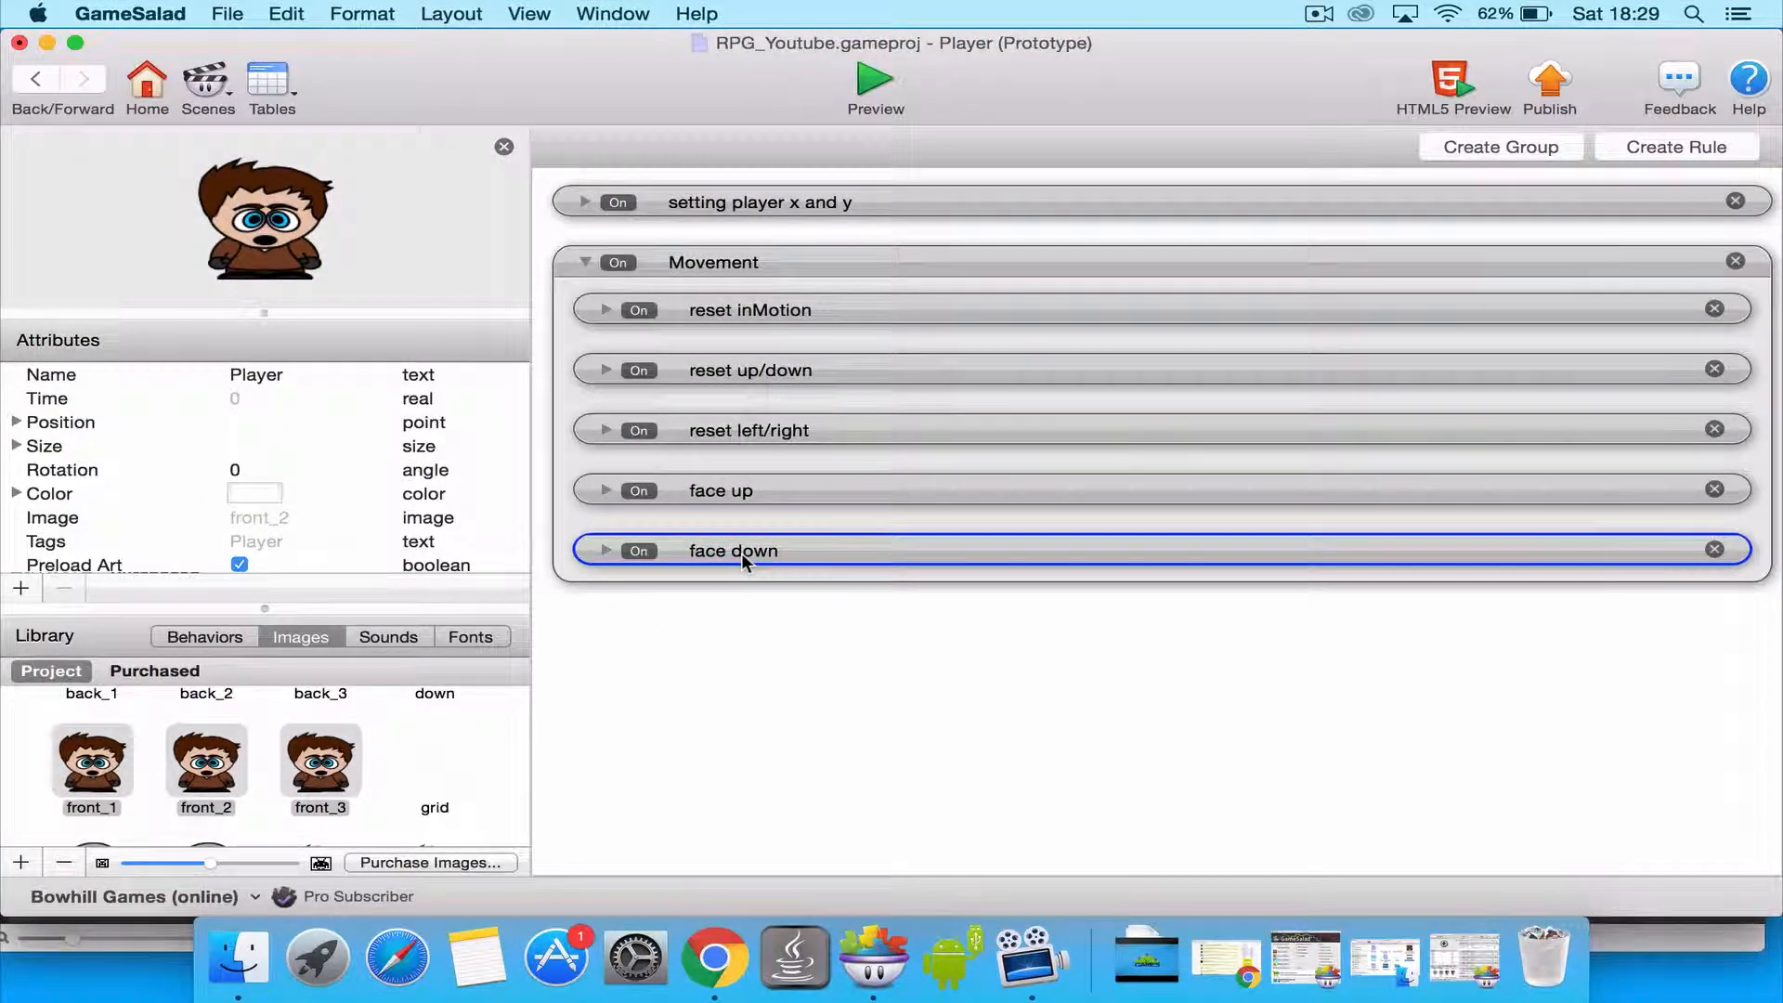
key("super+c")
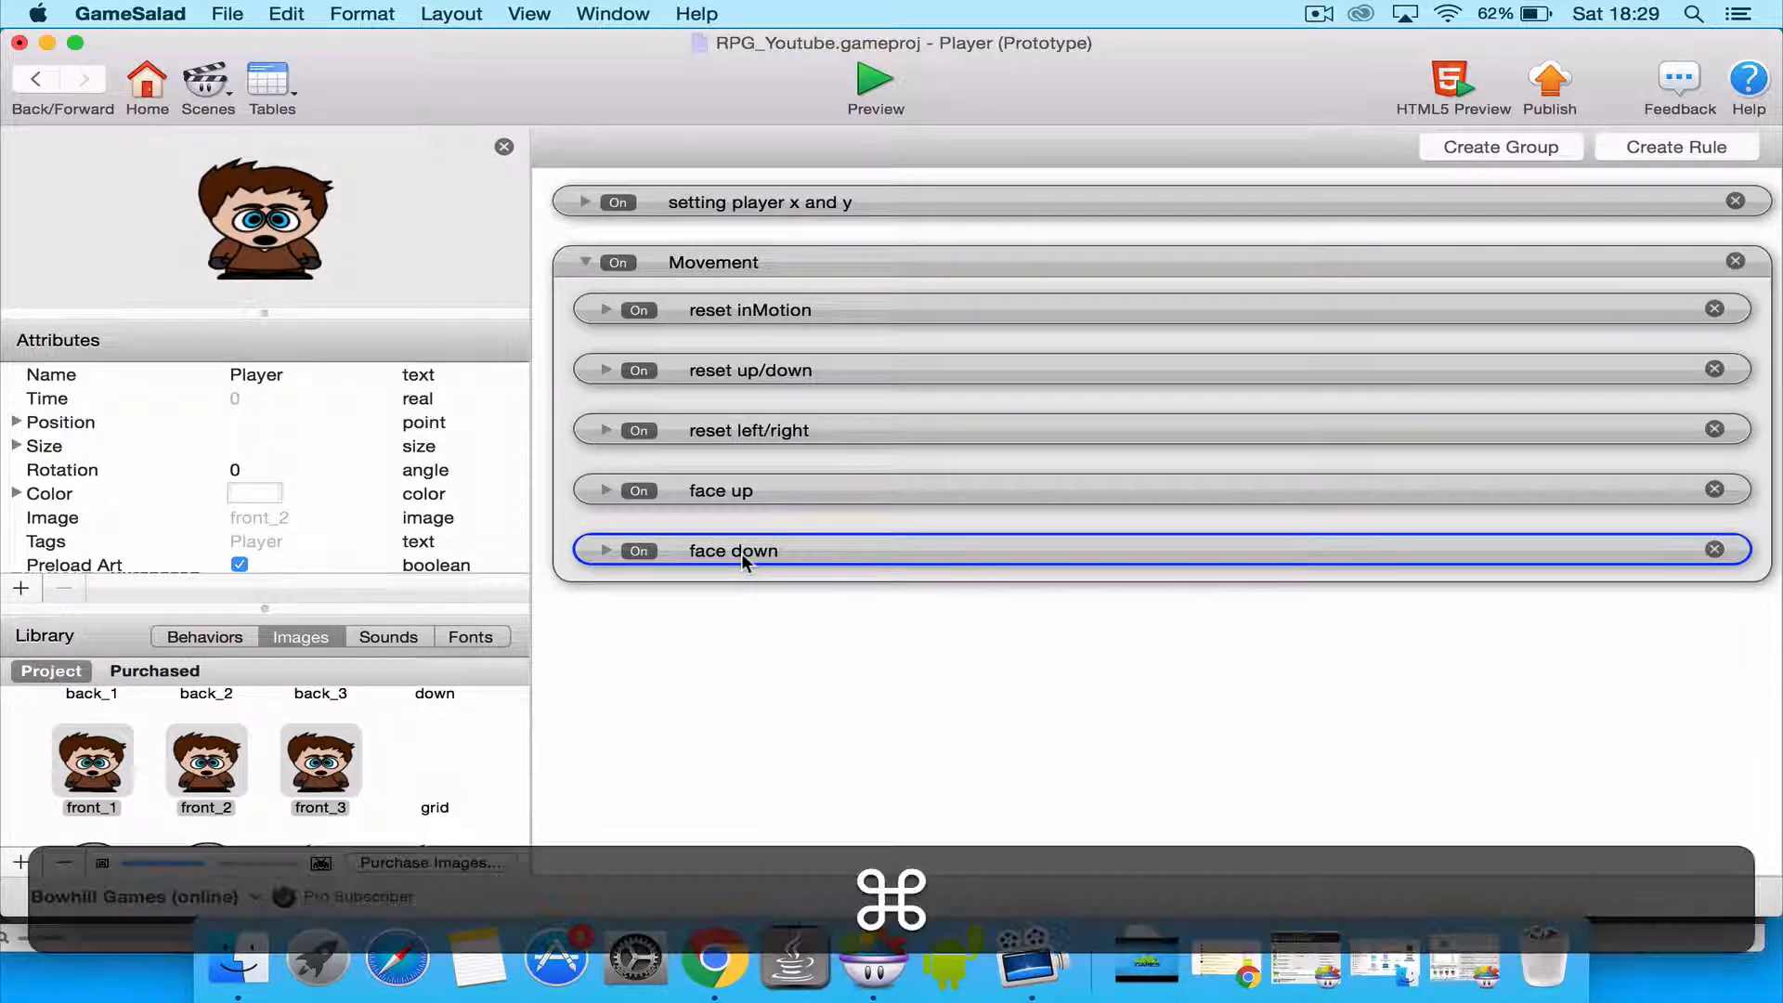
key("super+v")
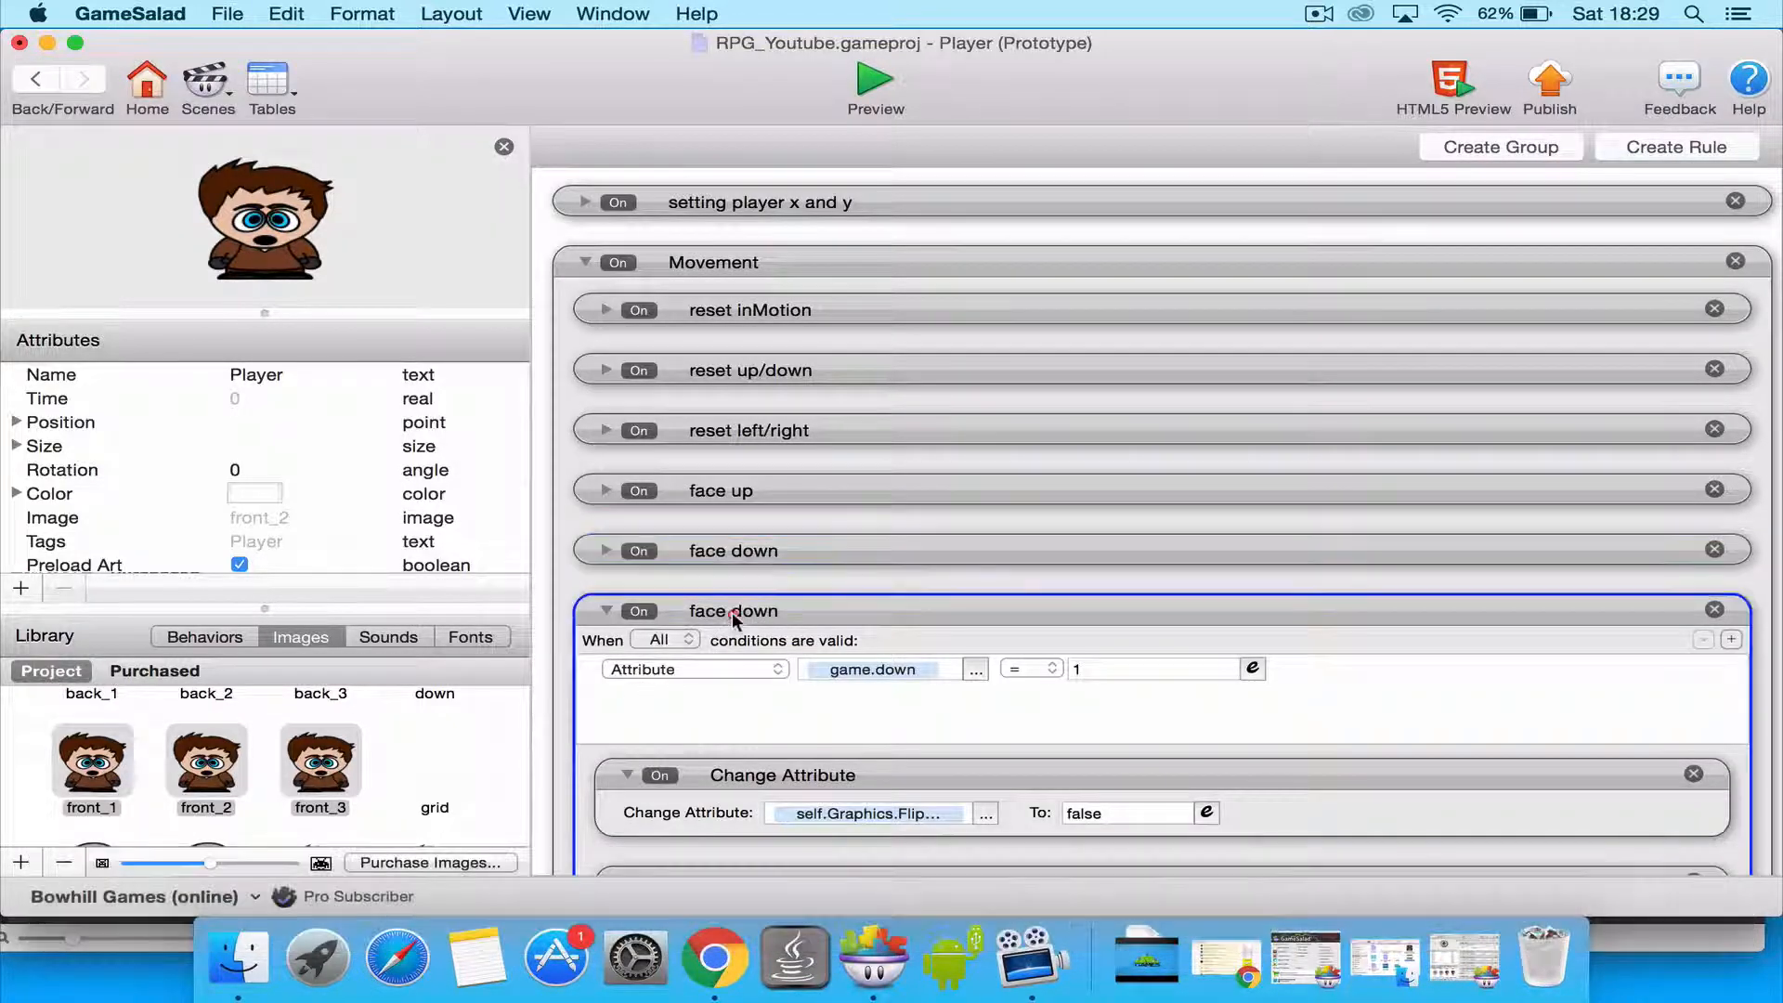
Rename the duplicated "face down" rule as "face right".
left_click(729, 612)
left_click(727, 611)
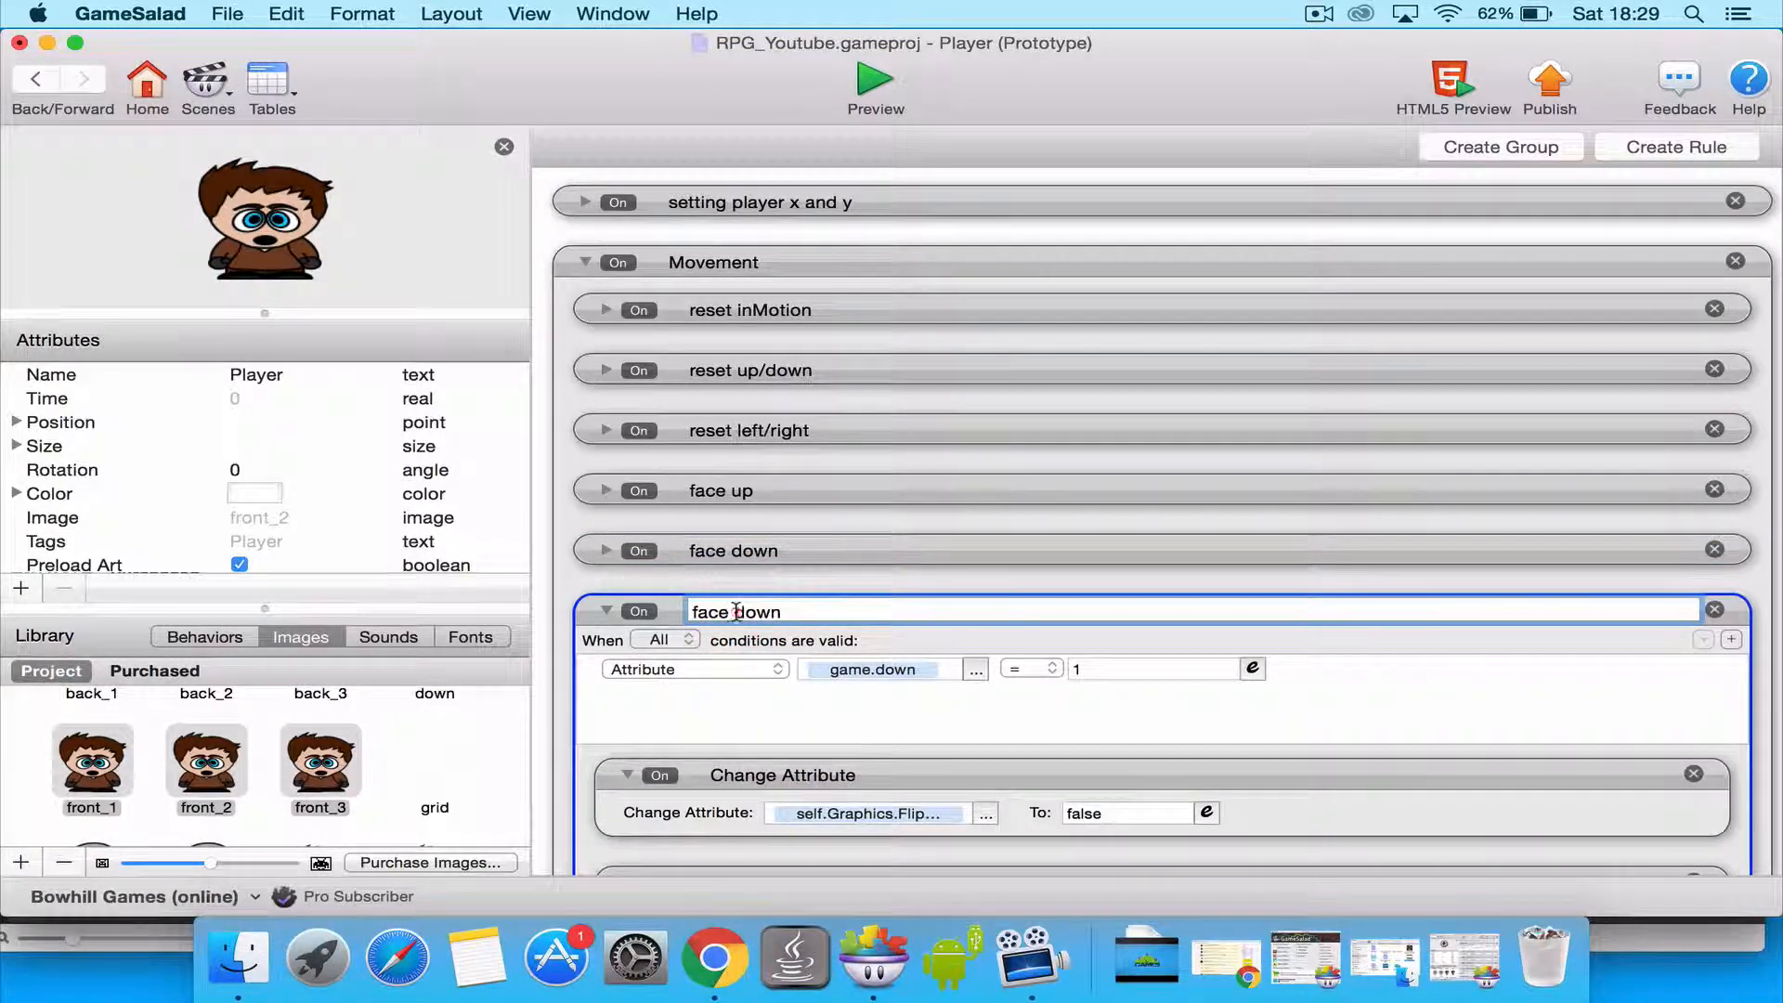
left_click_drag(735, 611, 852, 609)
type("le")
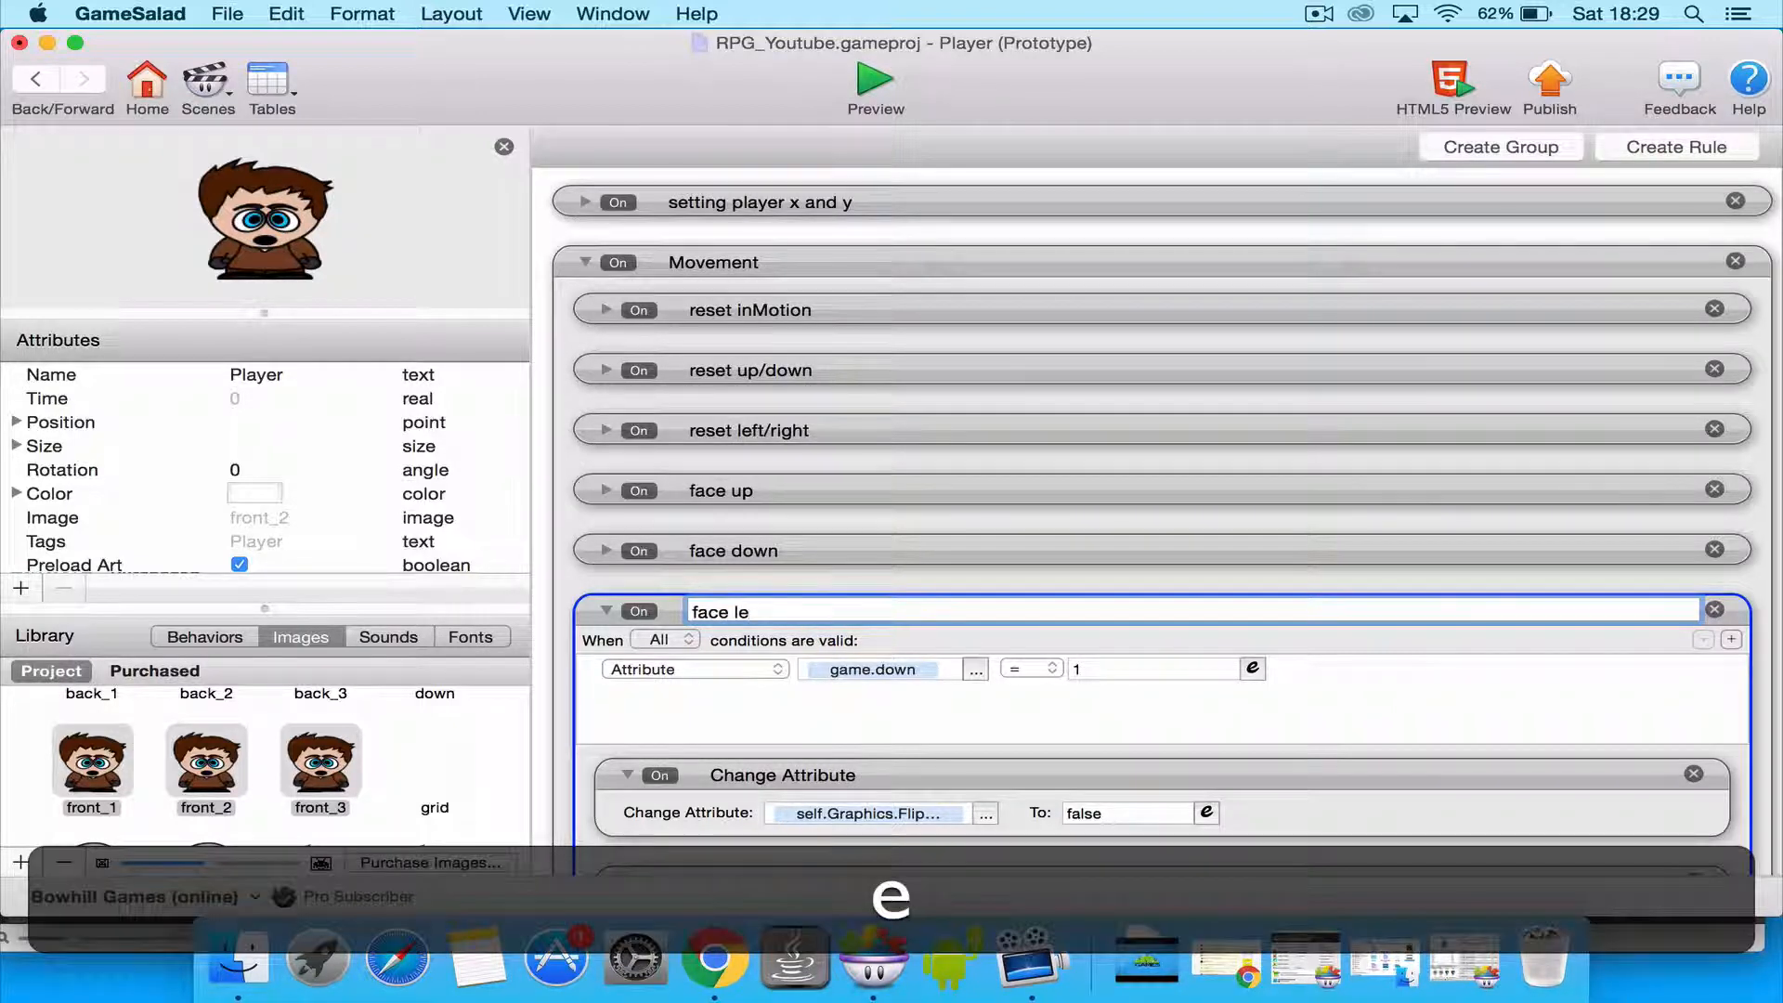
key("BackSpace")
key("BackSpace")
type("r")
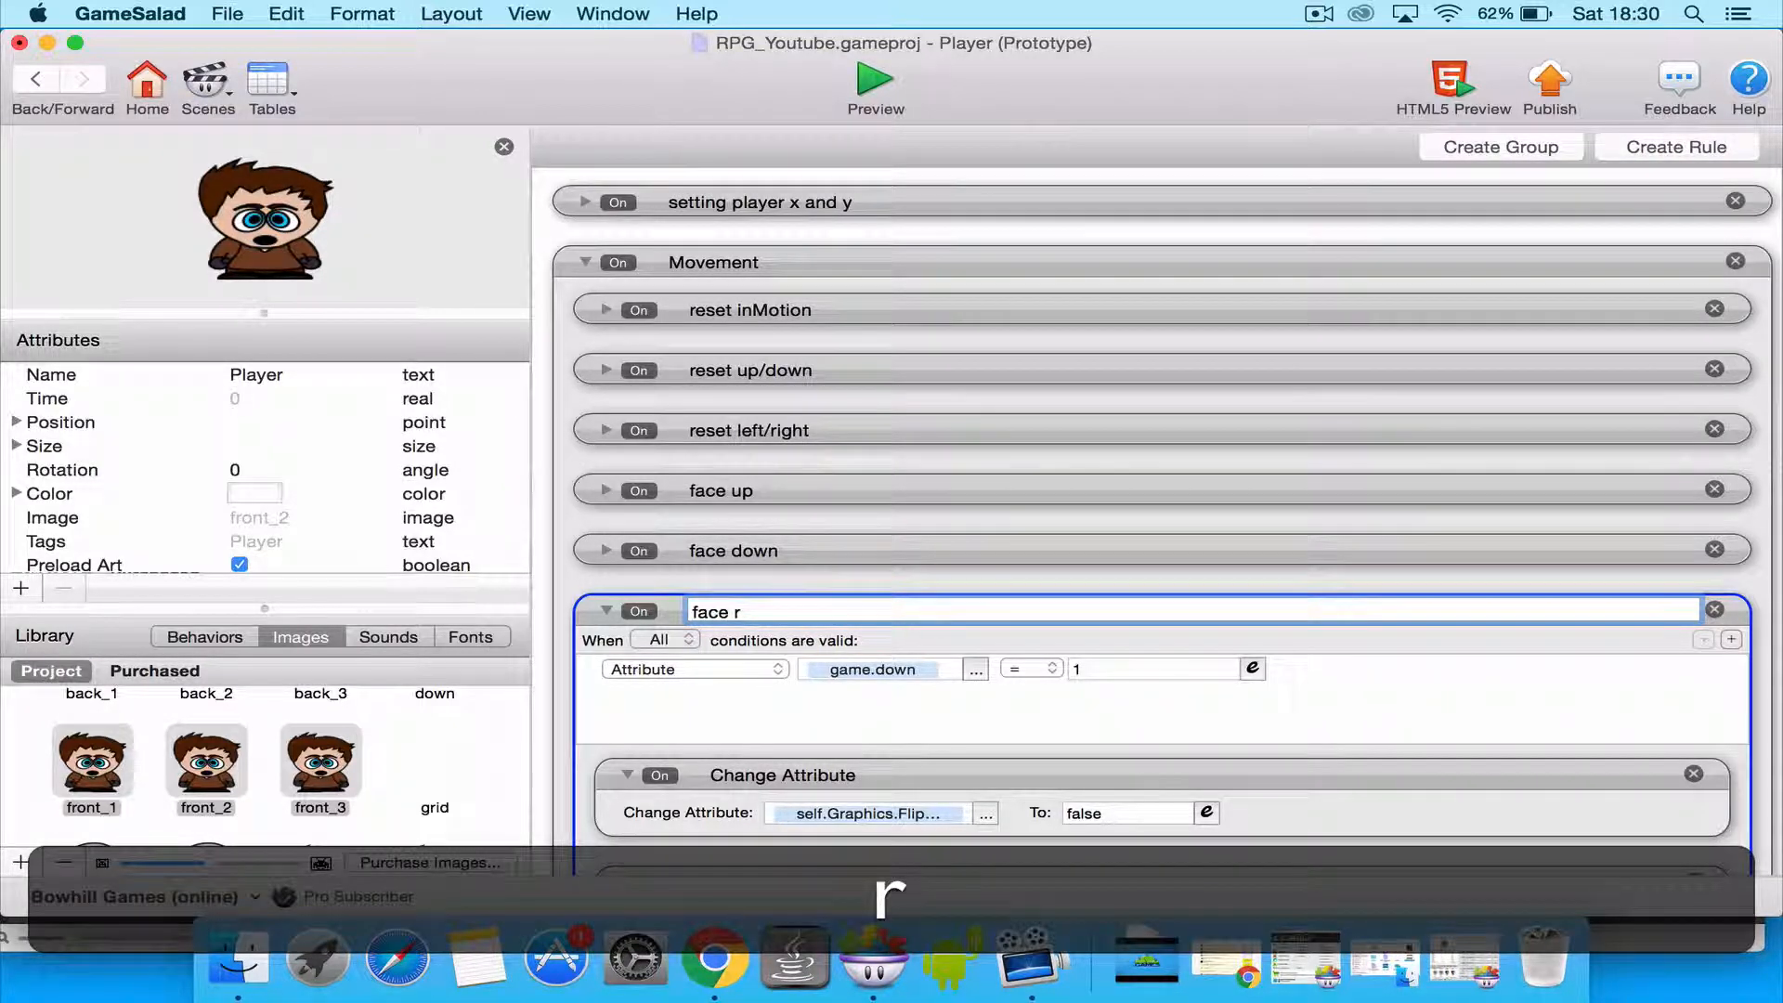
type("ight")
key("Return")
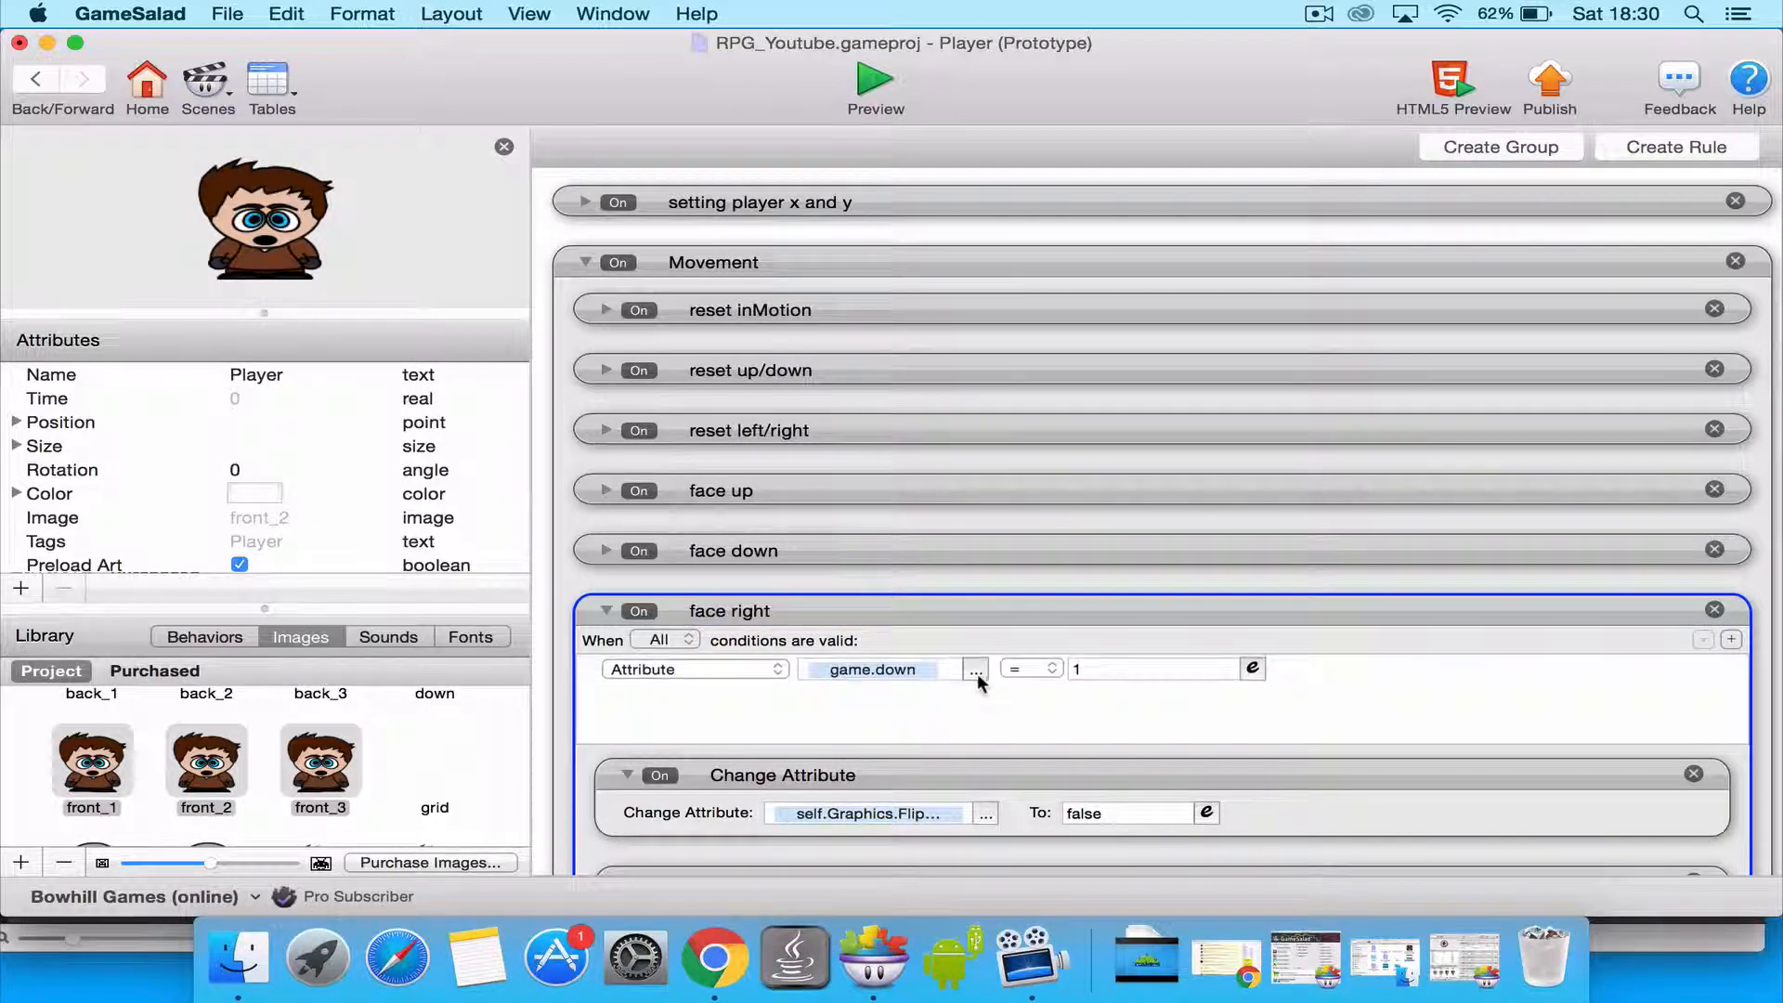
Change the attribute in the "face right" rule's condition to game.right.
left_click(976, 669)
left_click(1040, 695)
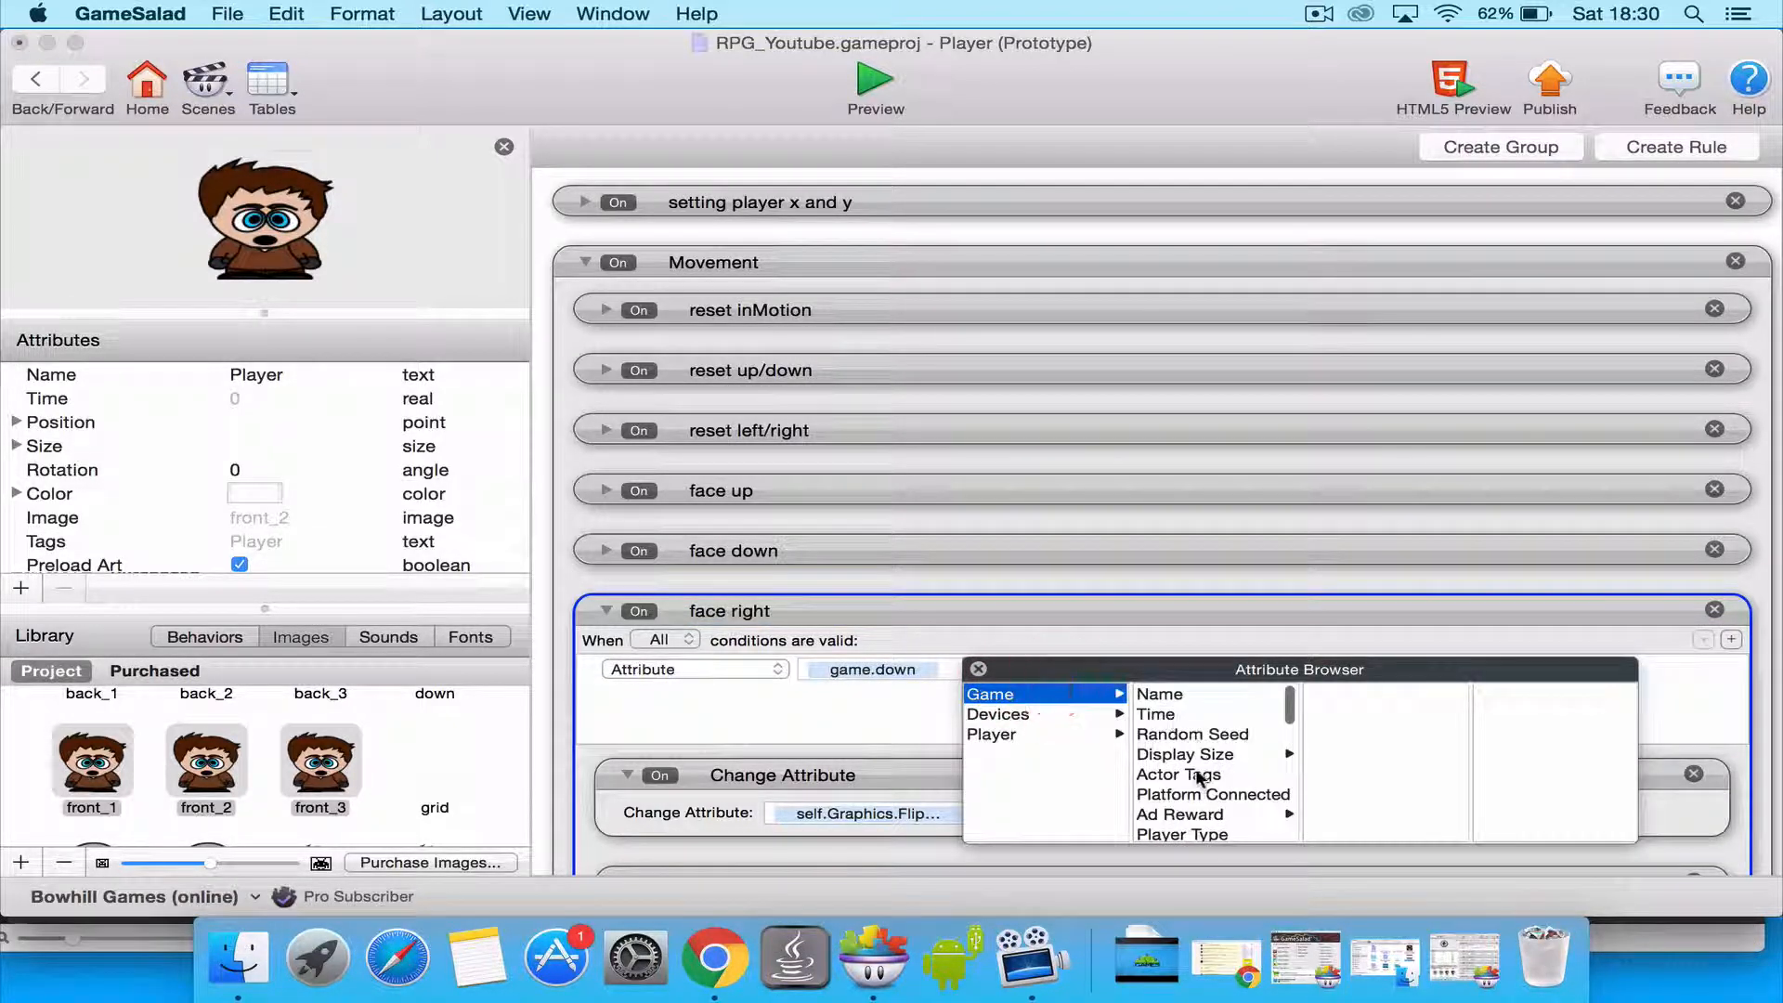
scroll(1198, 779, "down", 3)
scroll(1198, 778, "down", 10)
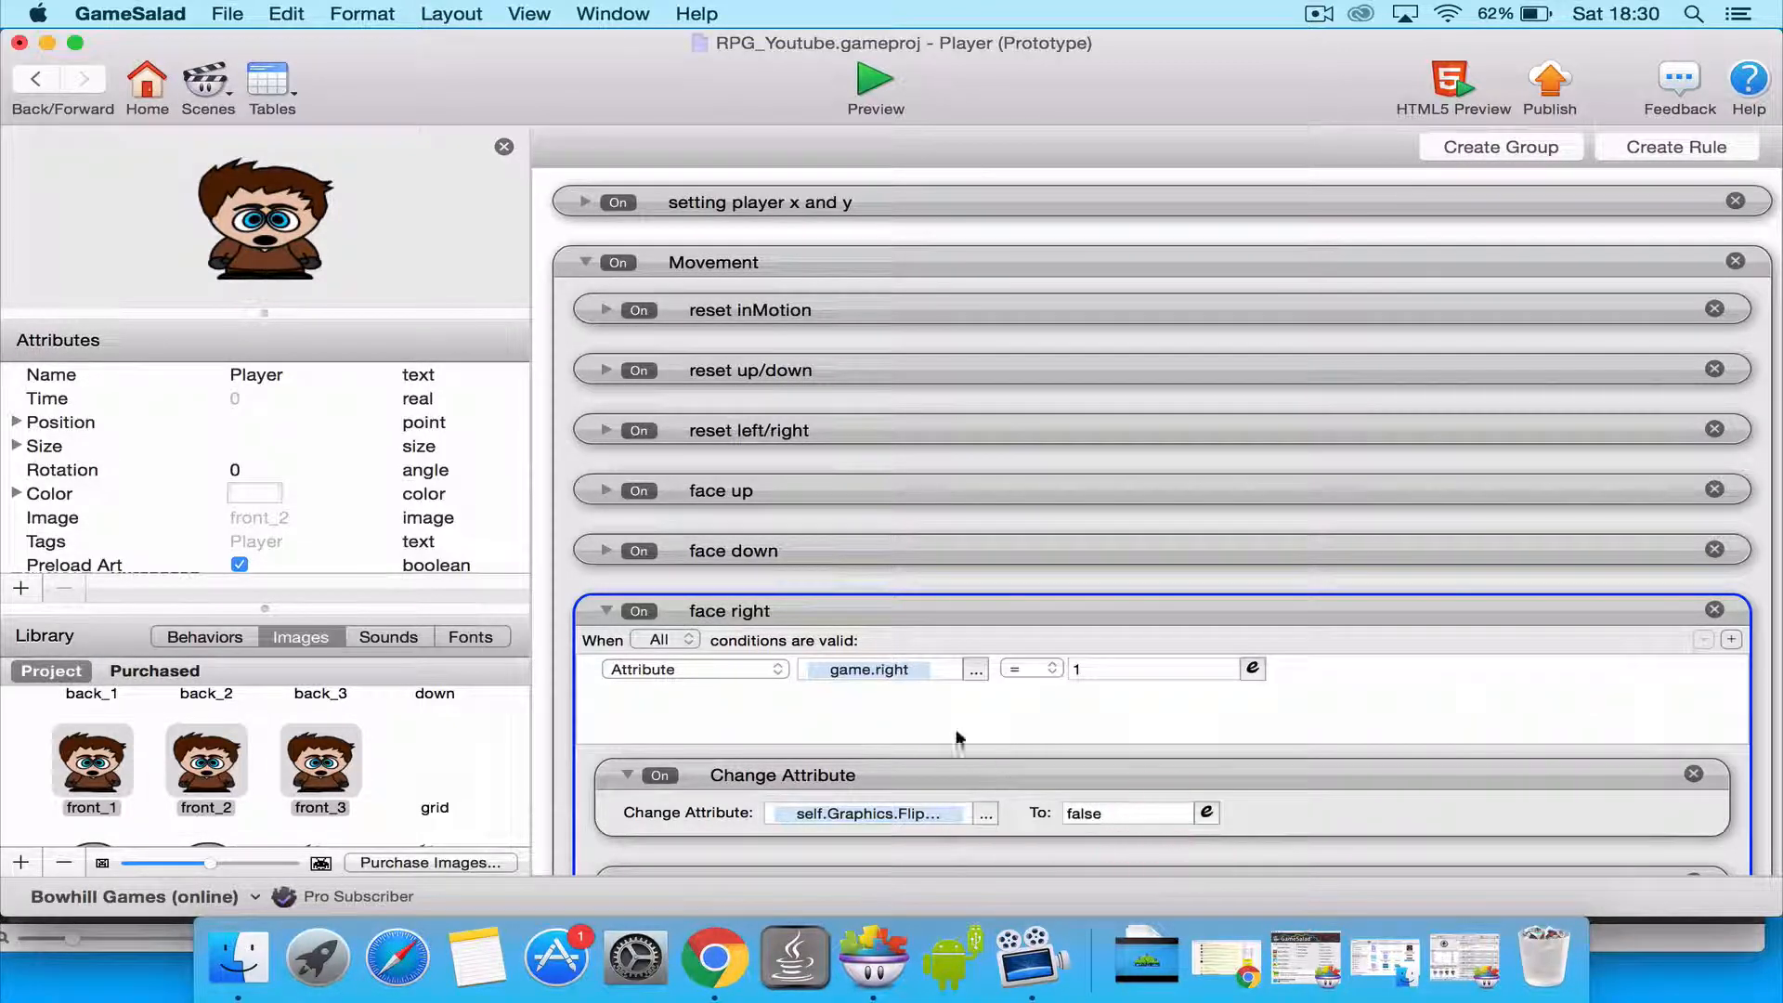
Set the Change Image behavior in the "face right" rule to the side1 image.
scroll(1241, 606, "down", 5)
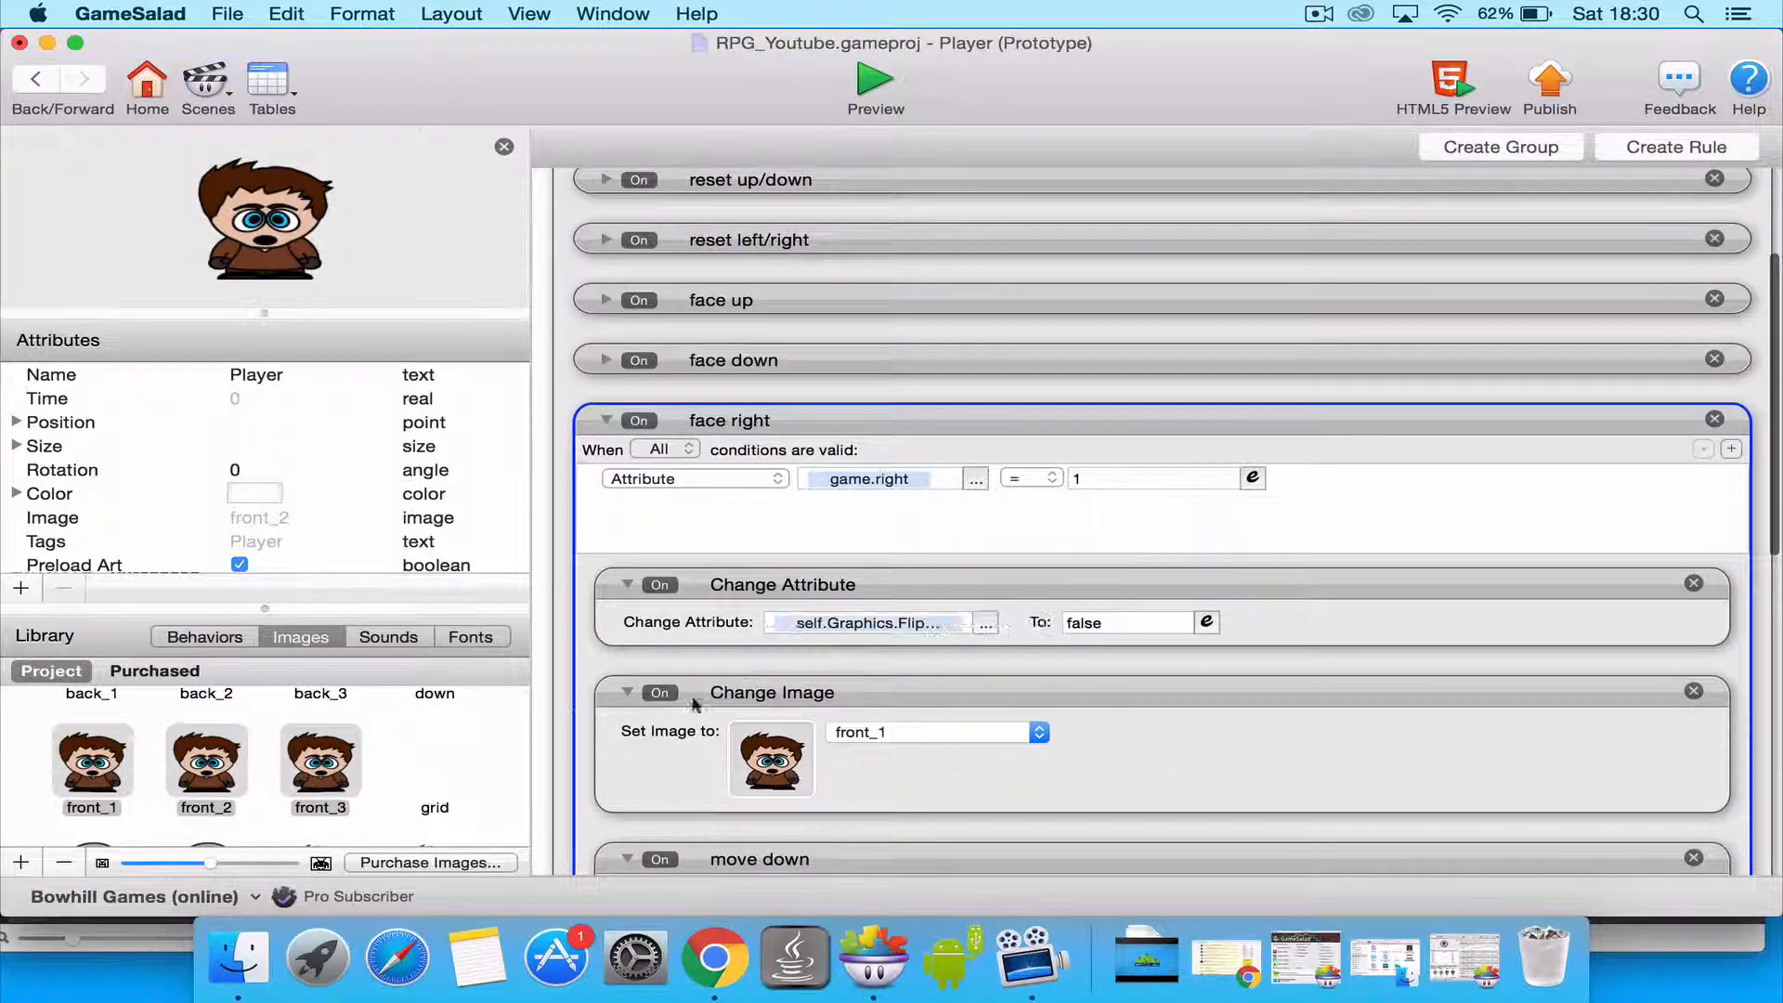
left_click(915, 732)
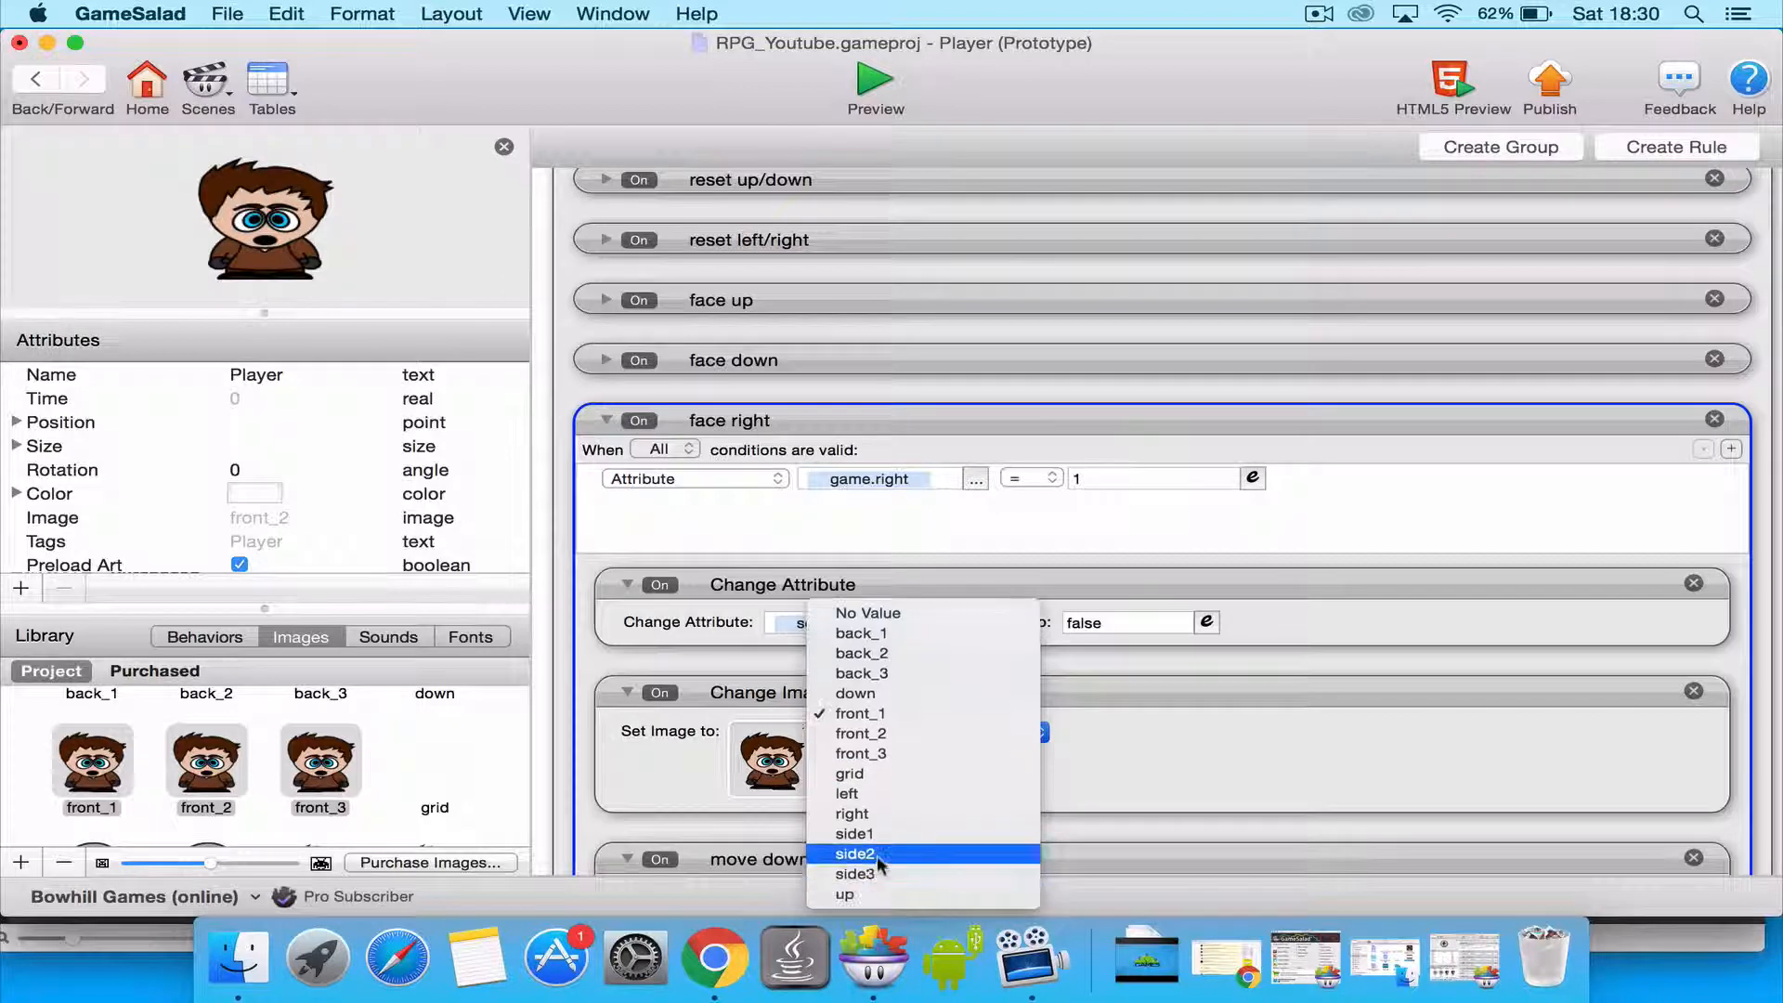
left_click(878, 834)
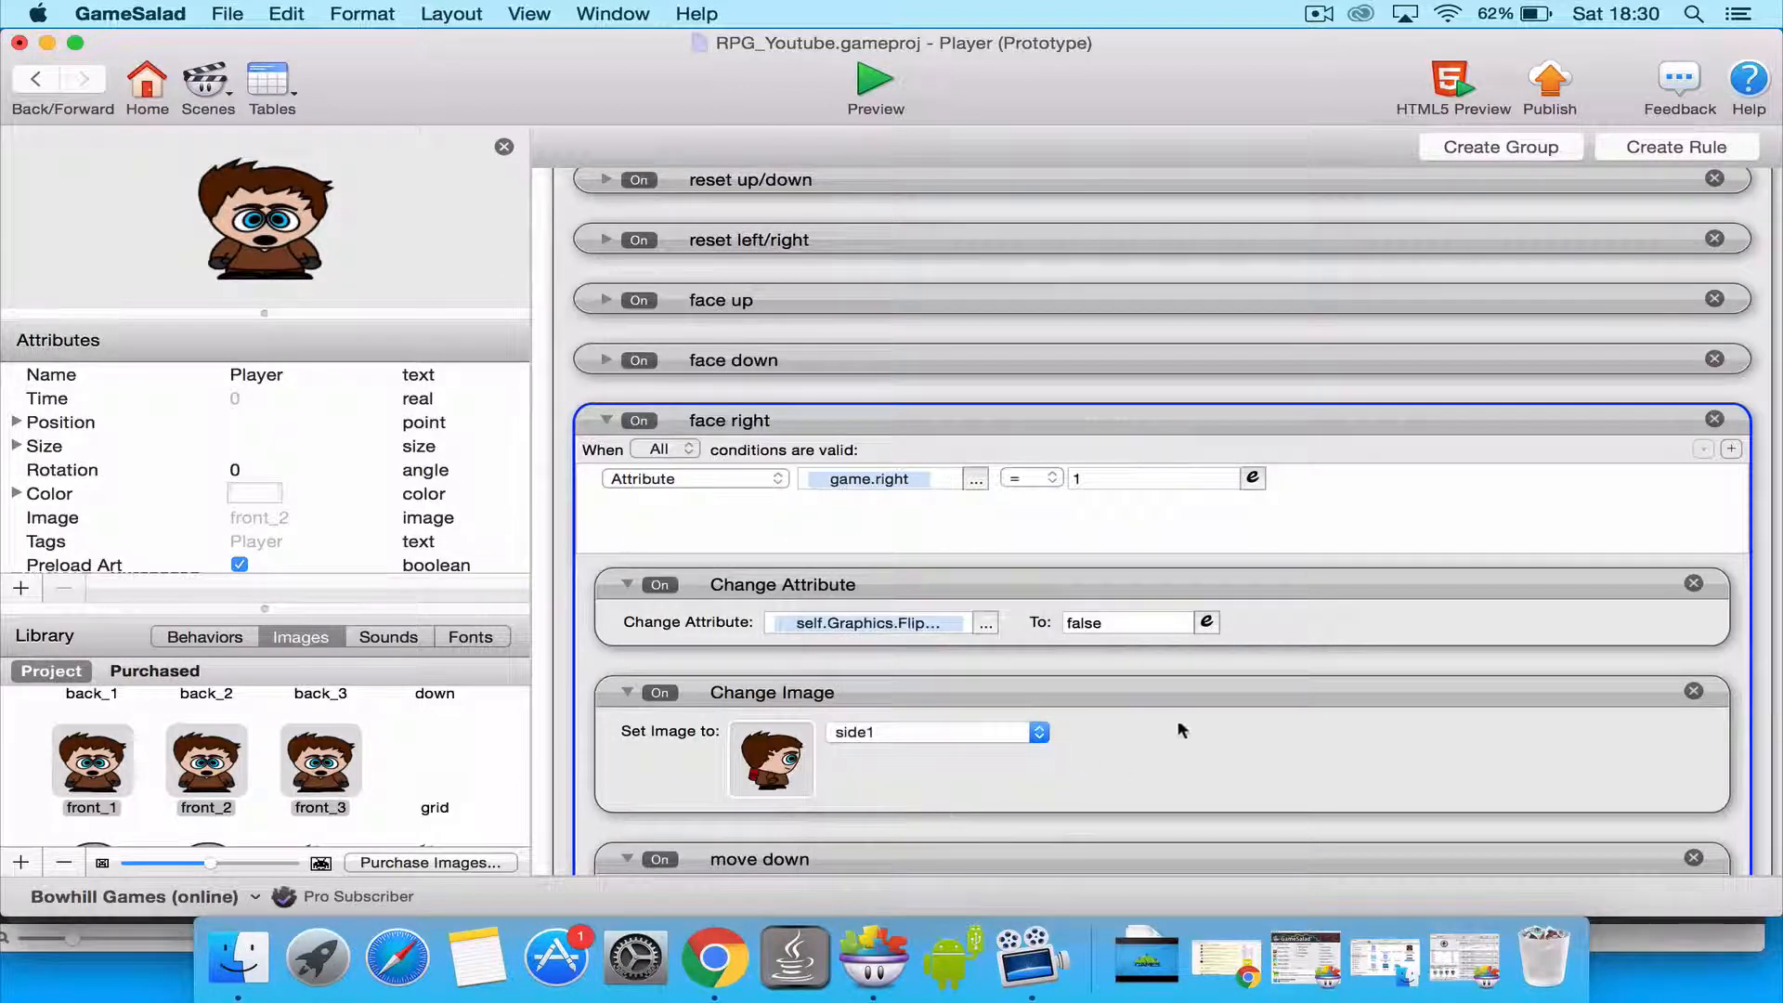
left_click(1195, 693)
Rename the nested "move down" rule inside "face right" as "move right".
scroll(1197, 696, "down", 5)
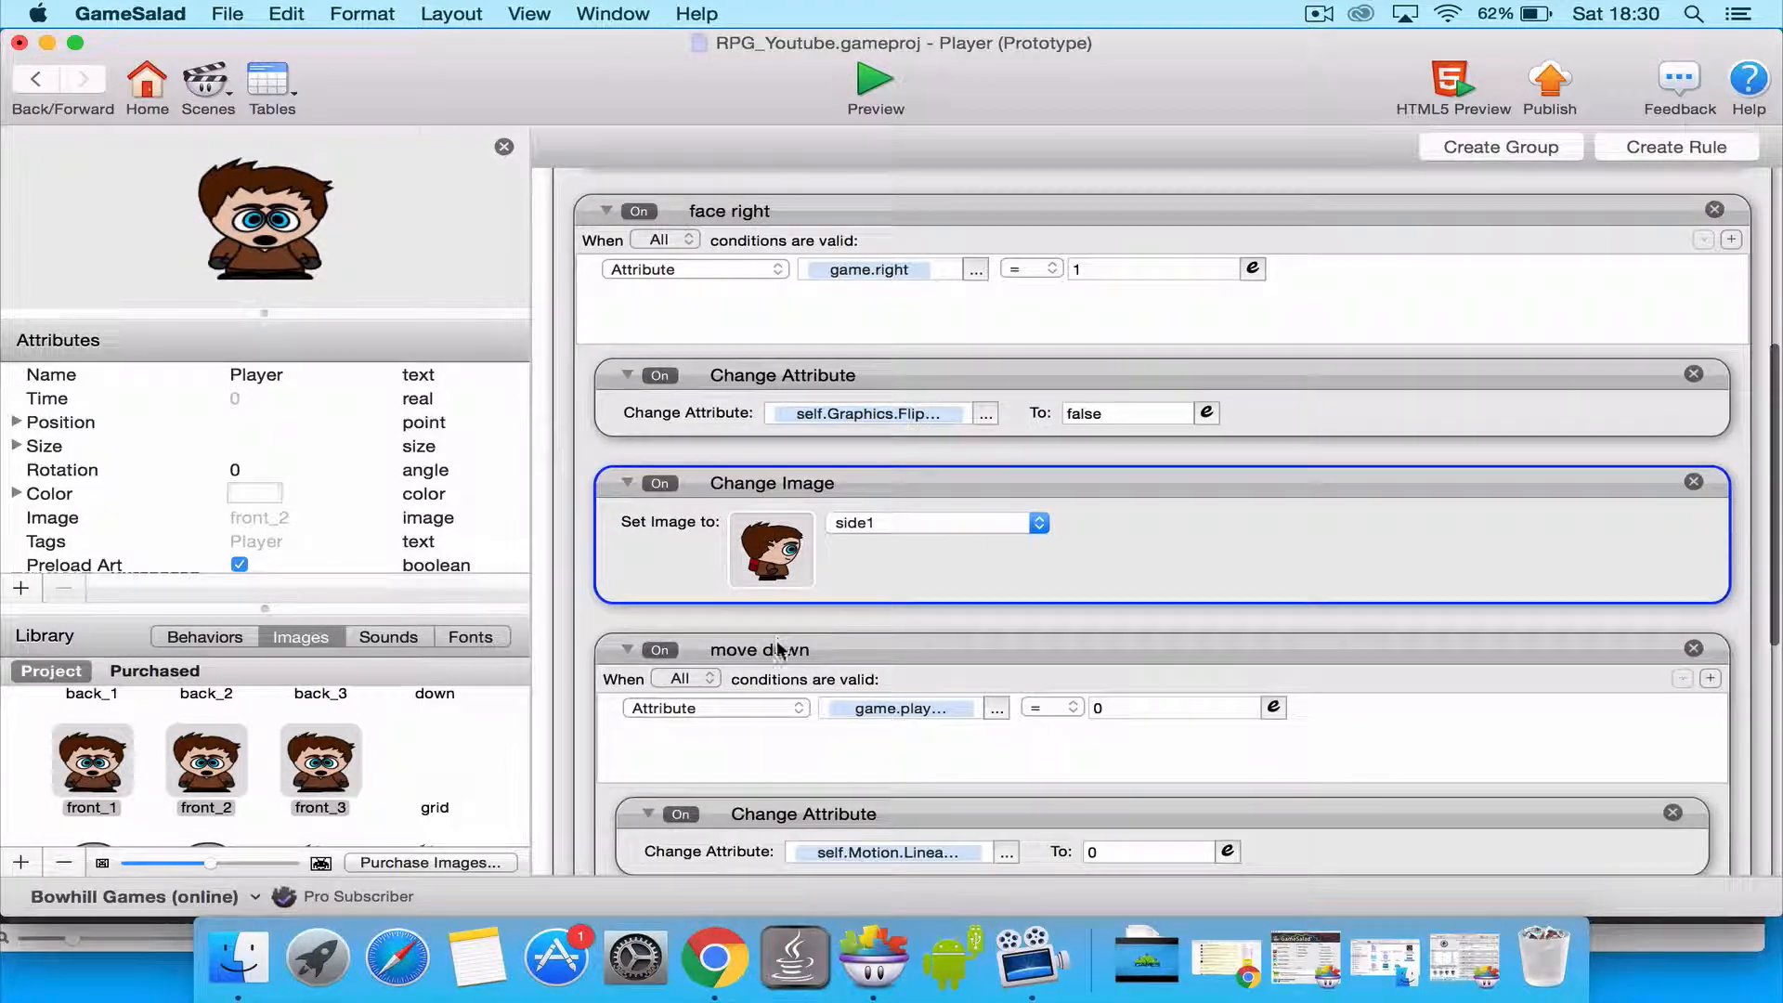
double_click(778, 649)
type("righ")
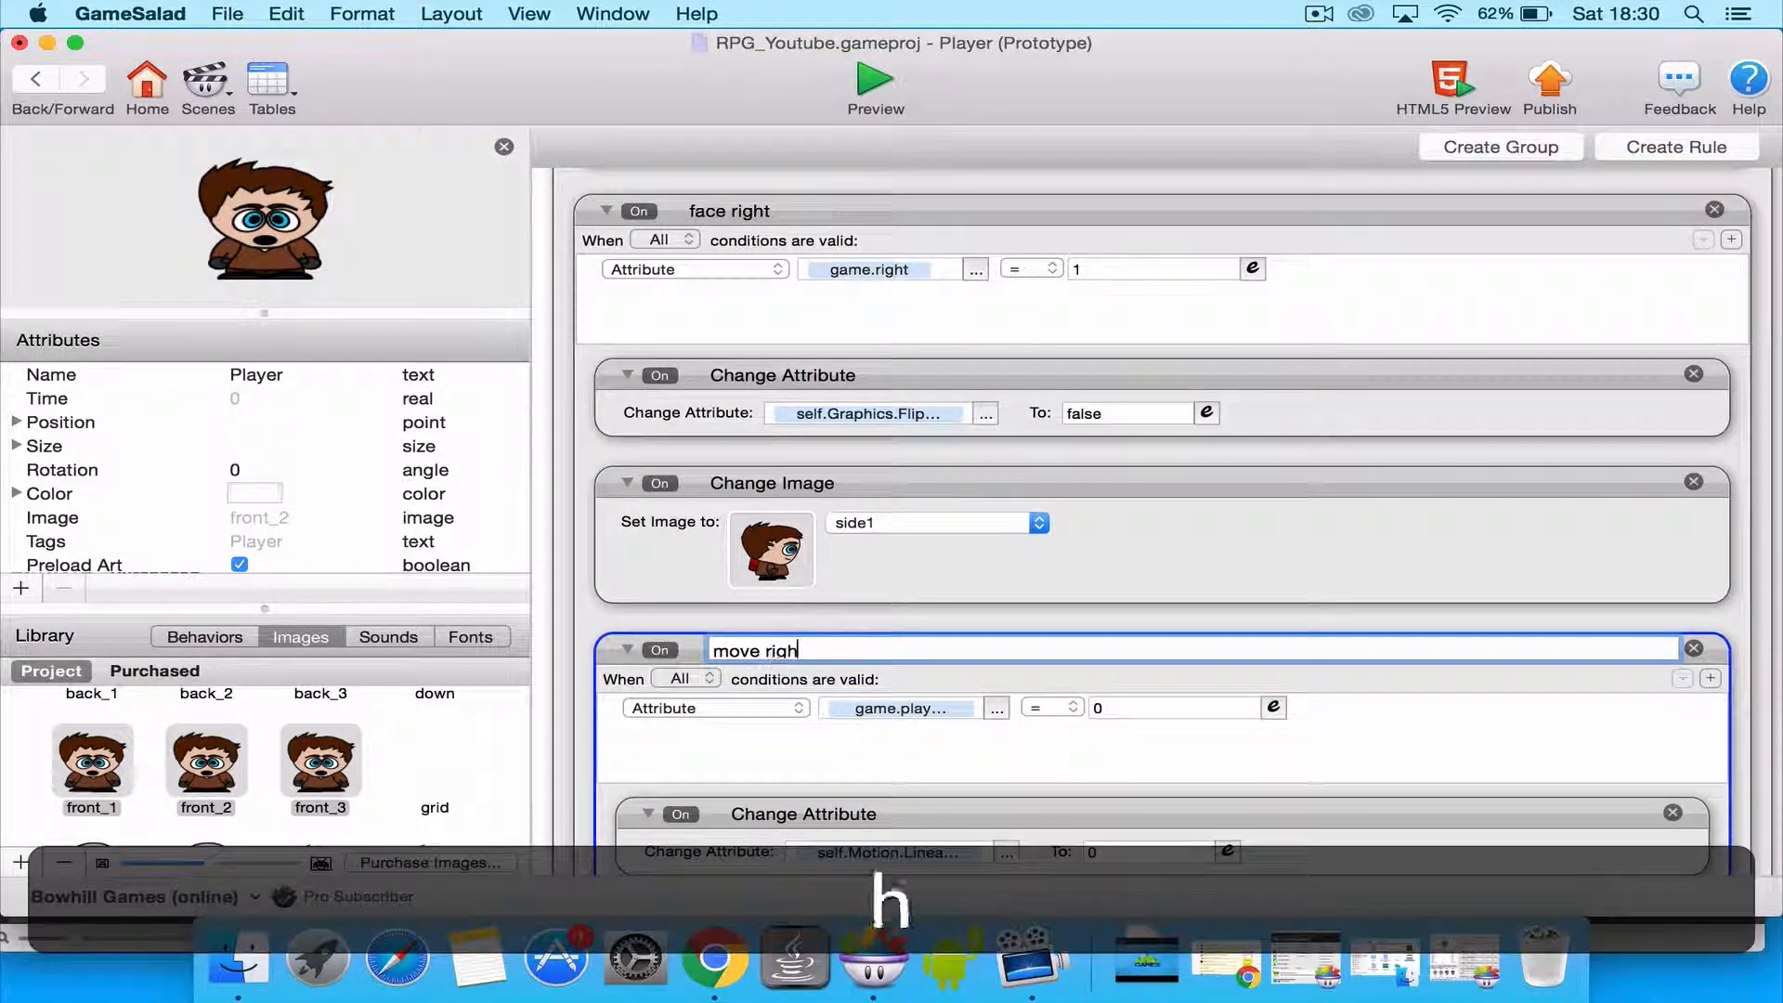
type("t")
key("Return")
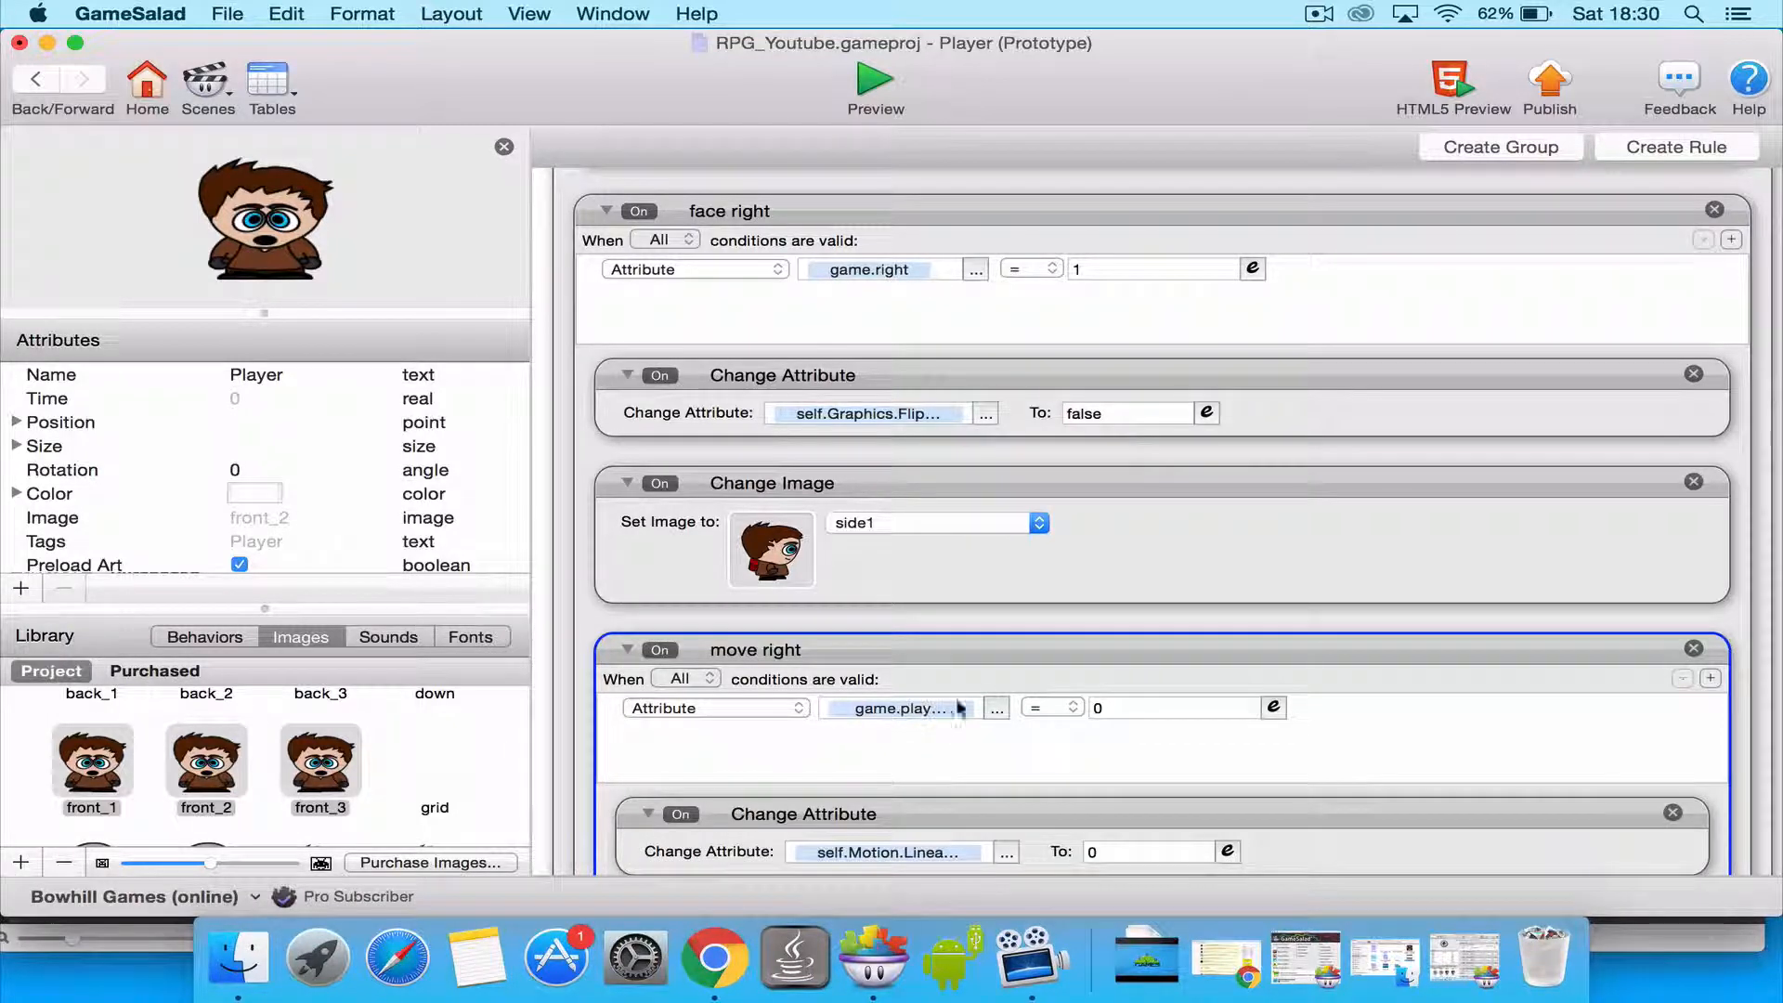
Change the attribute in the "move right" rule's condition to game.playerColisionRight.
left_click(997, 709)
left_click(1110, 733)
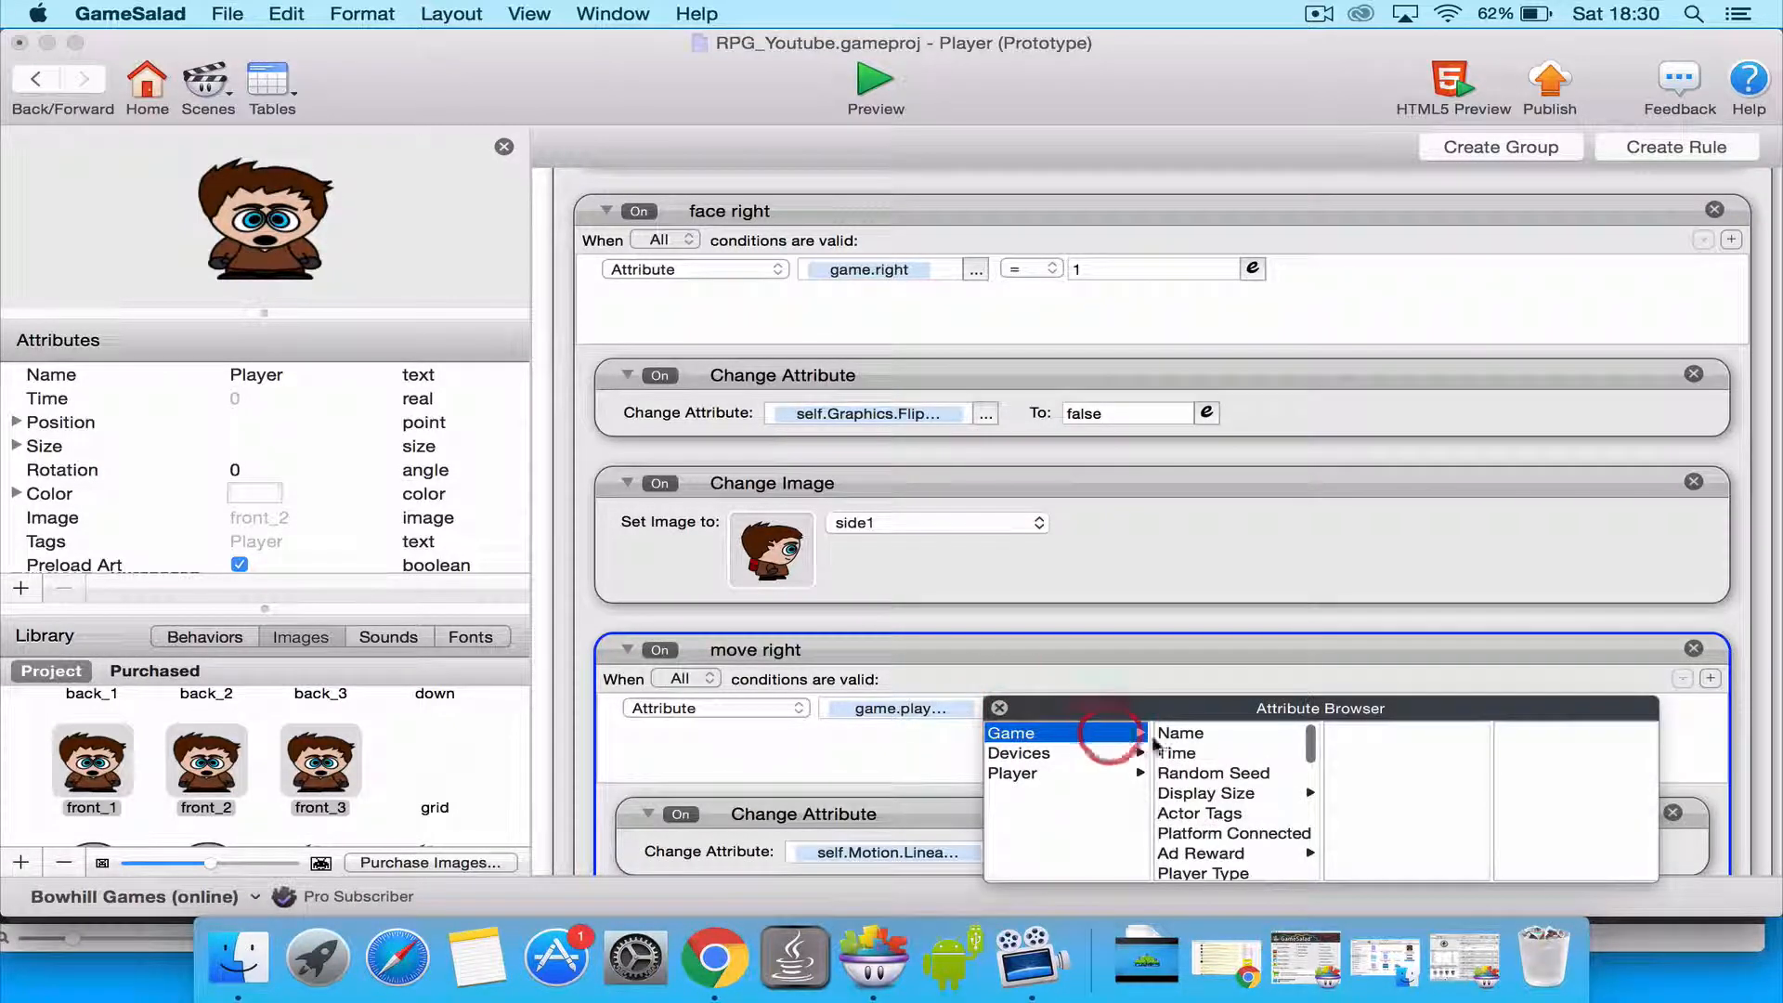
scroll(1201, 793, "down", 5)
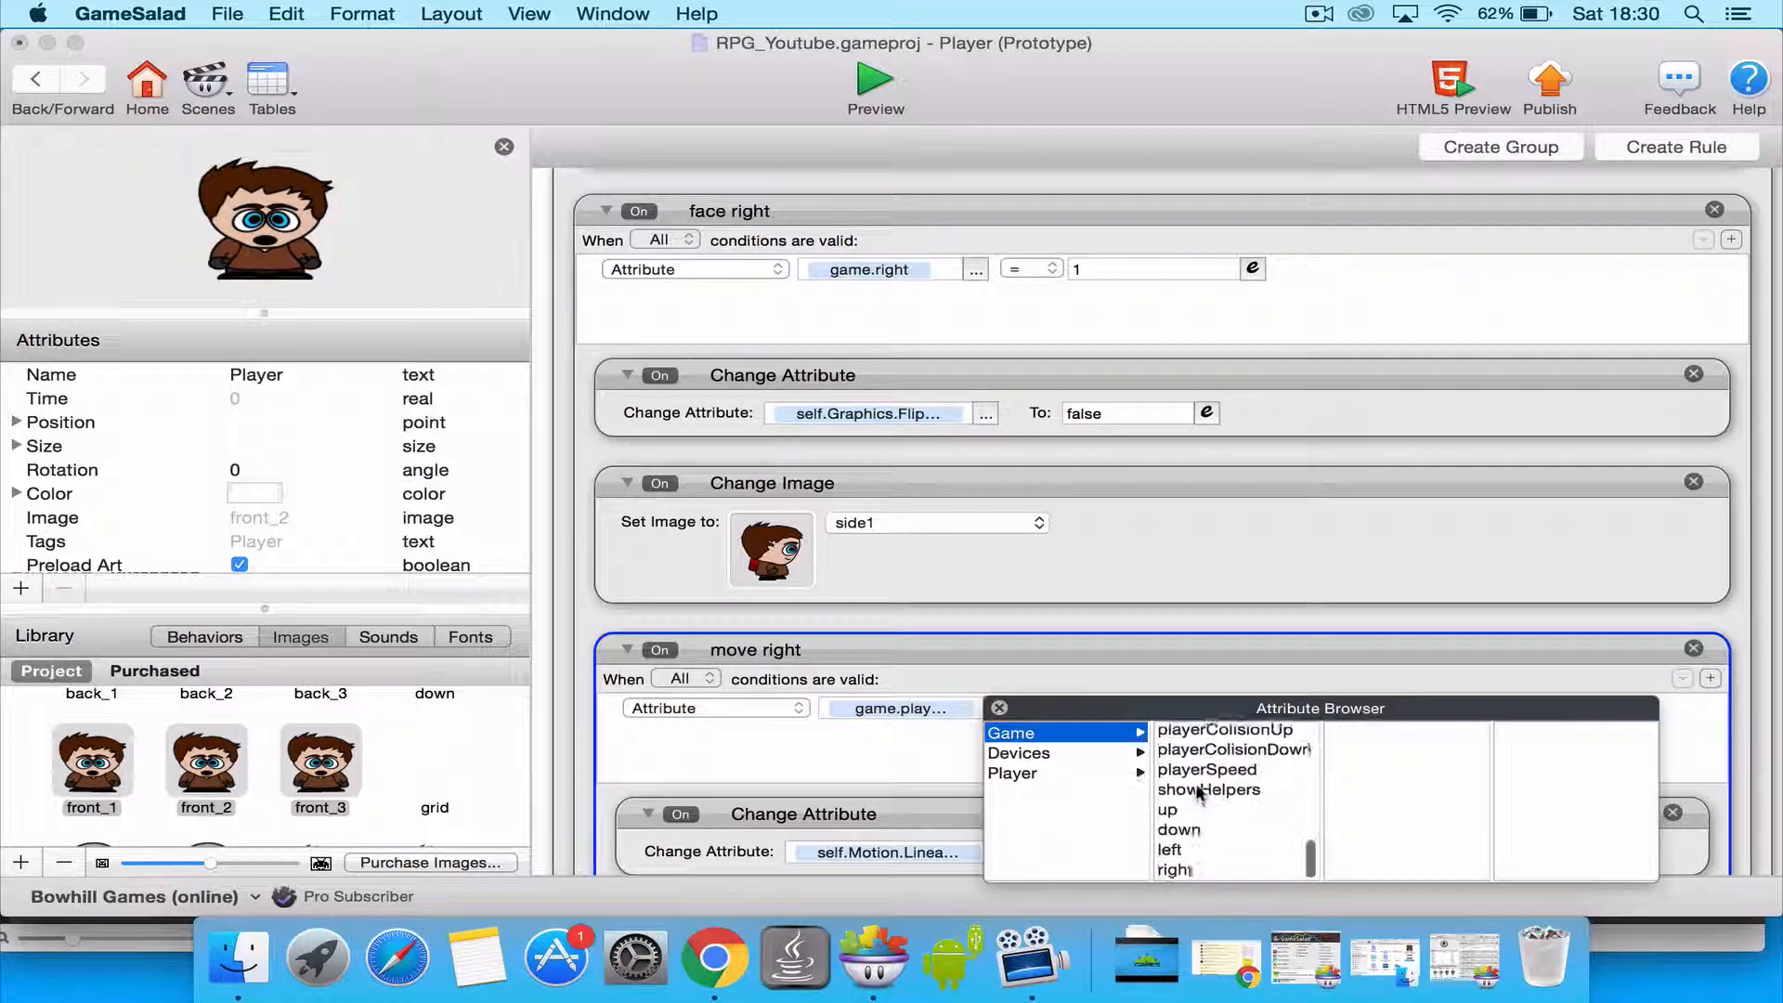
scroll(1201, 792, "up", 1)
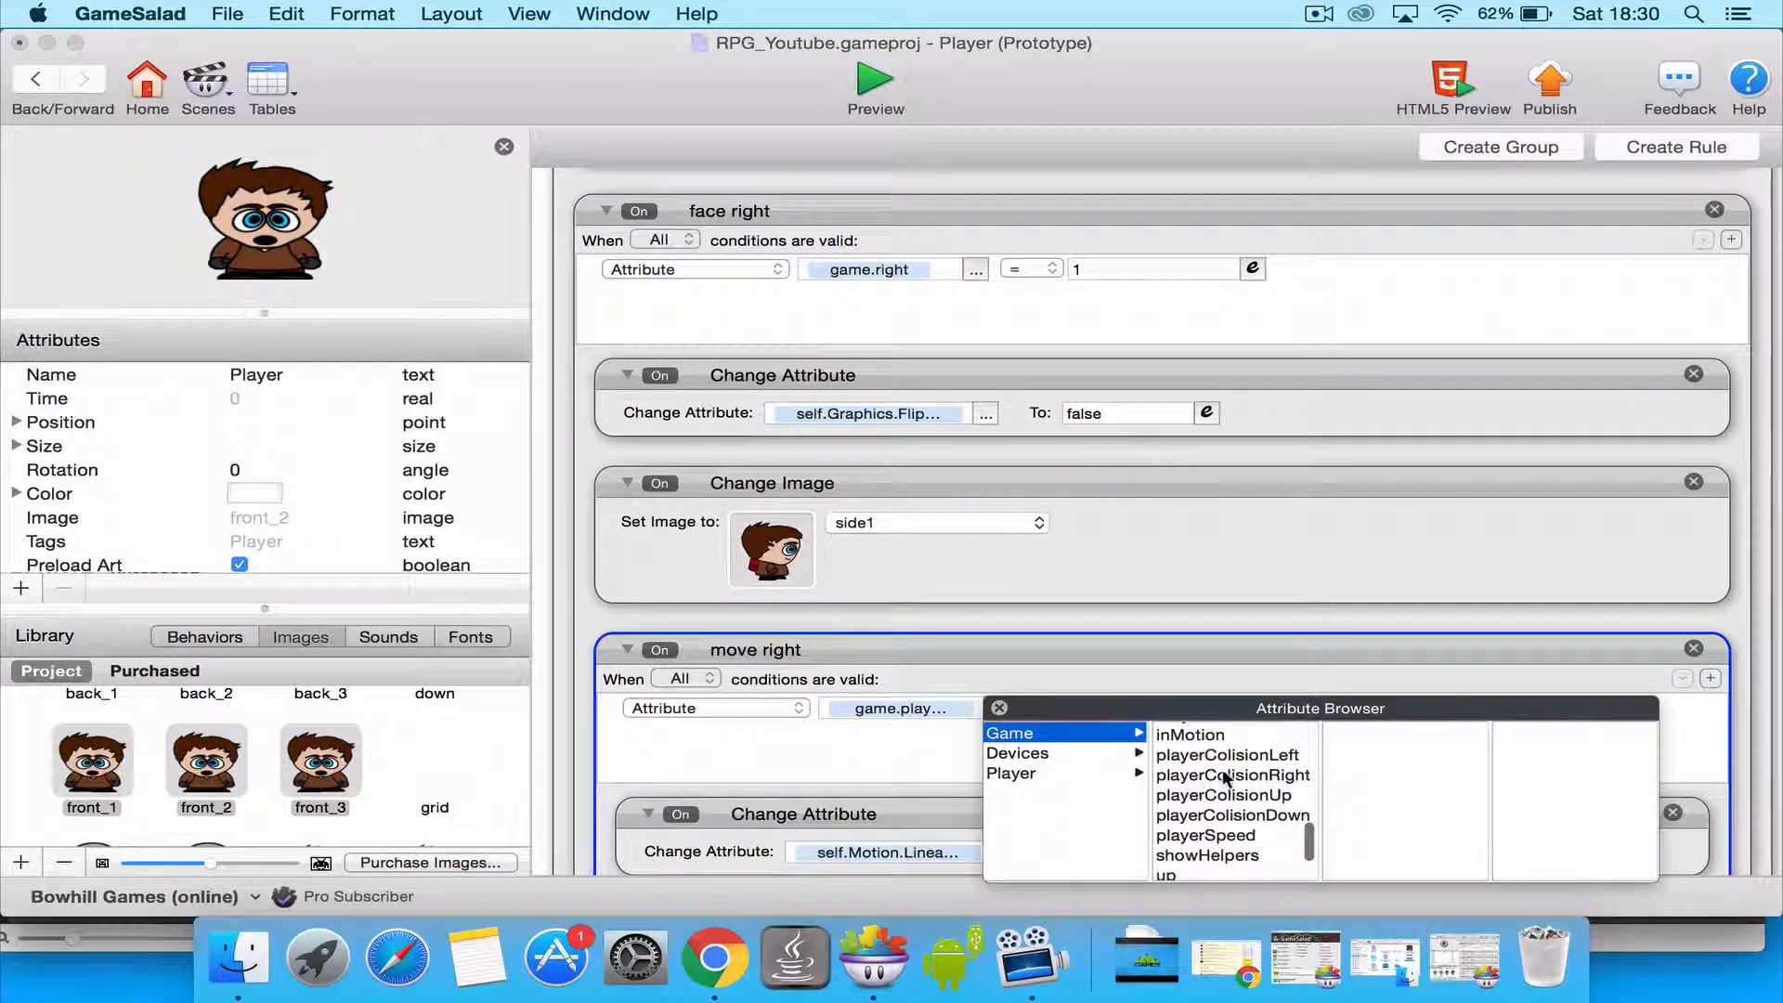
left_click(1226, 779)
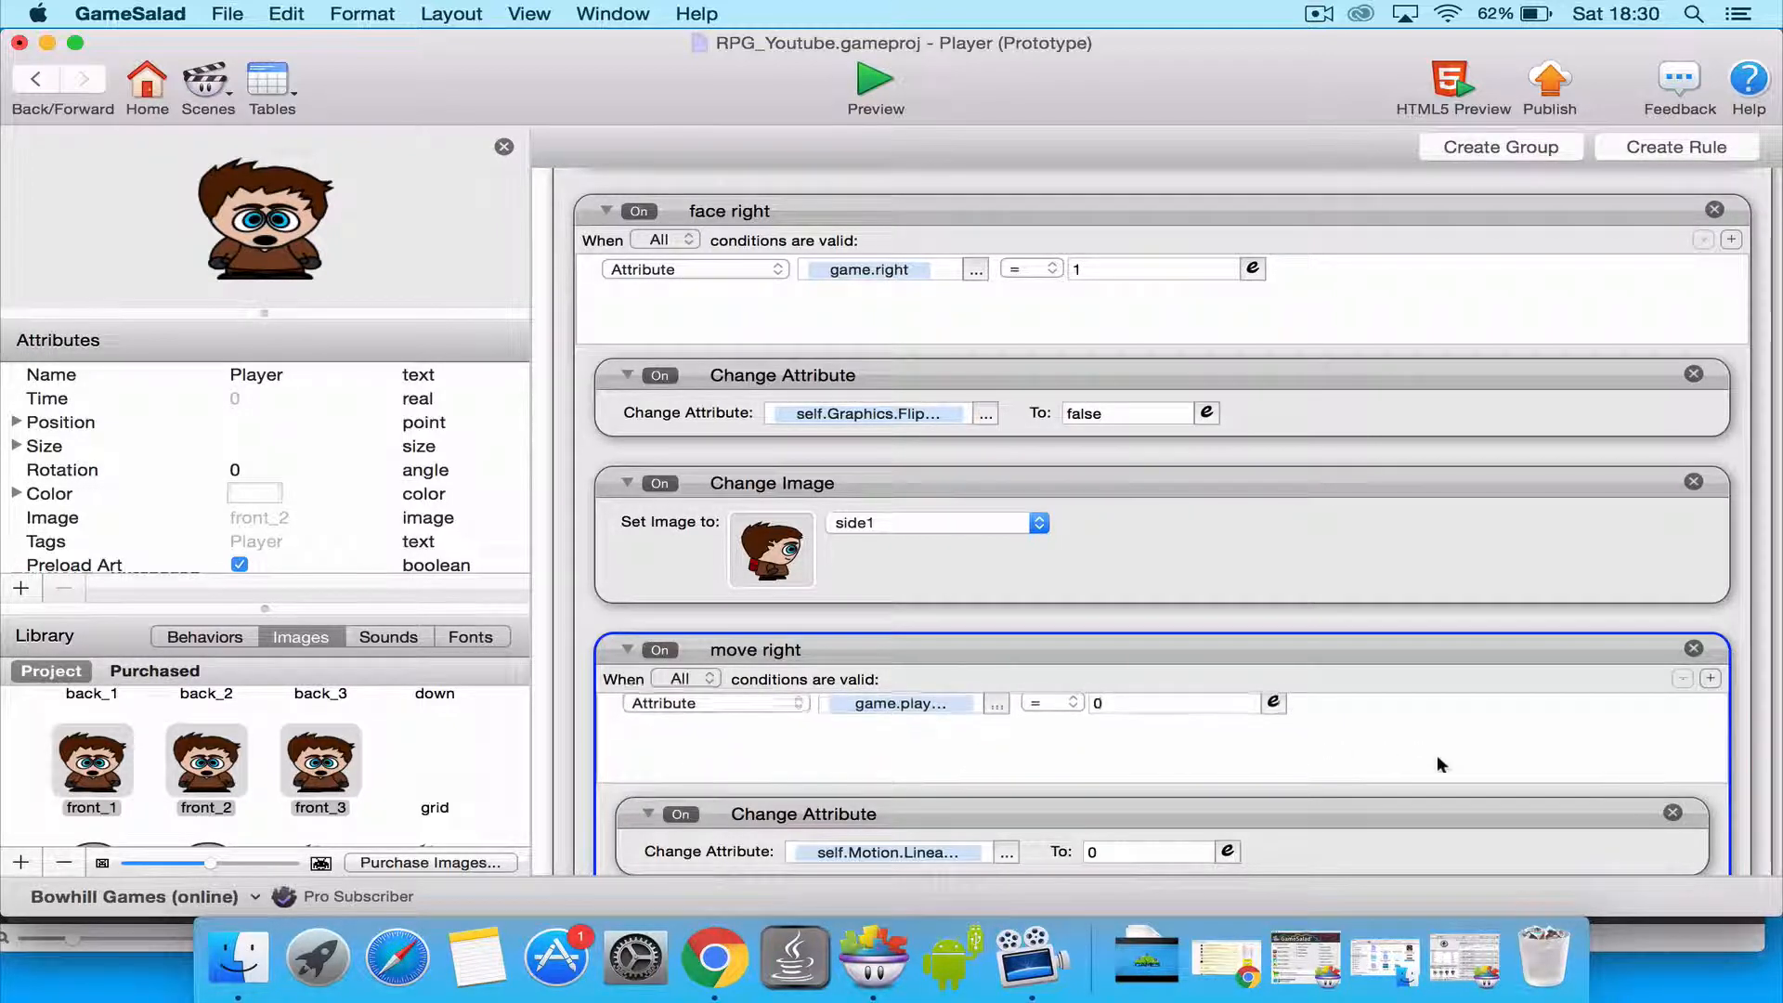
Open the attribute selection for the Linear Velocity Change Attribute behavior in the "move right" rule.
scroll(1456, 655, "down", 2)
scroll(1456, 656, "down", 2)
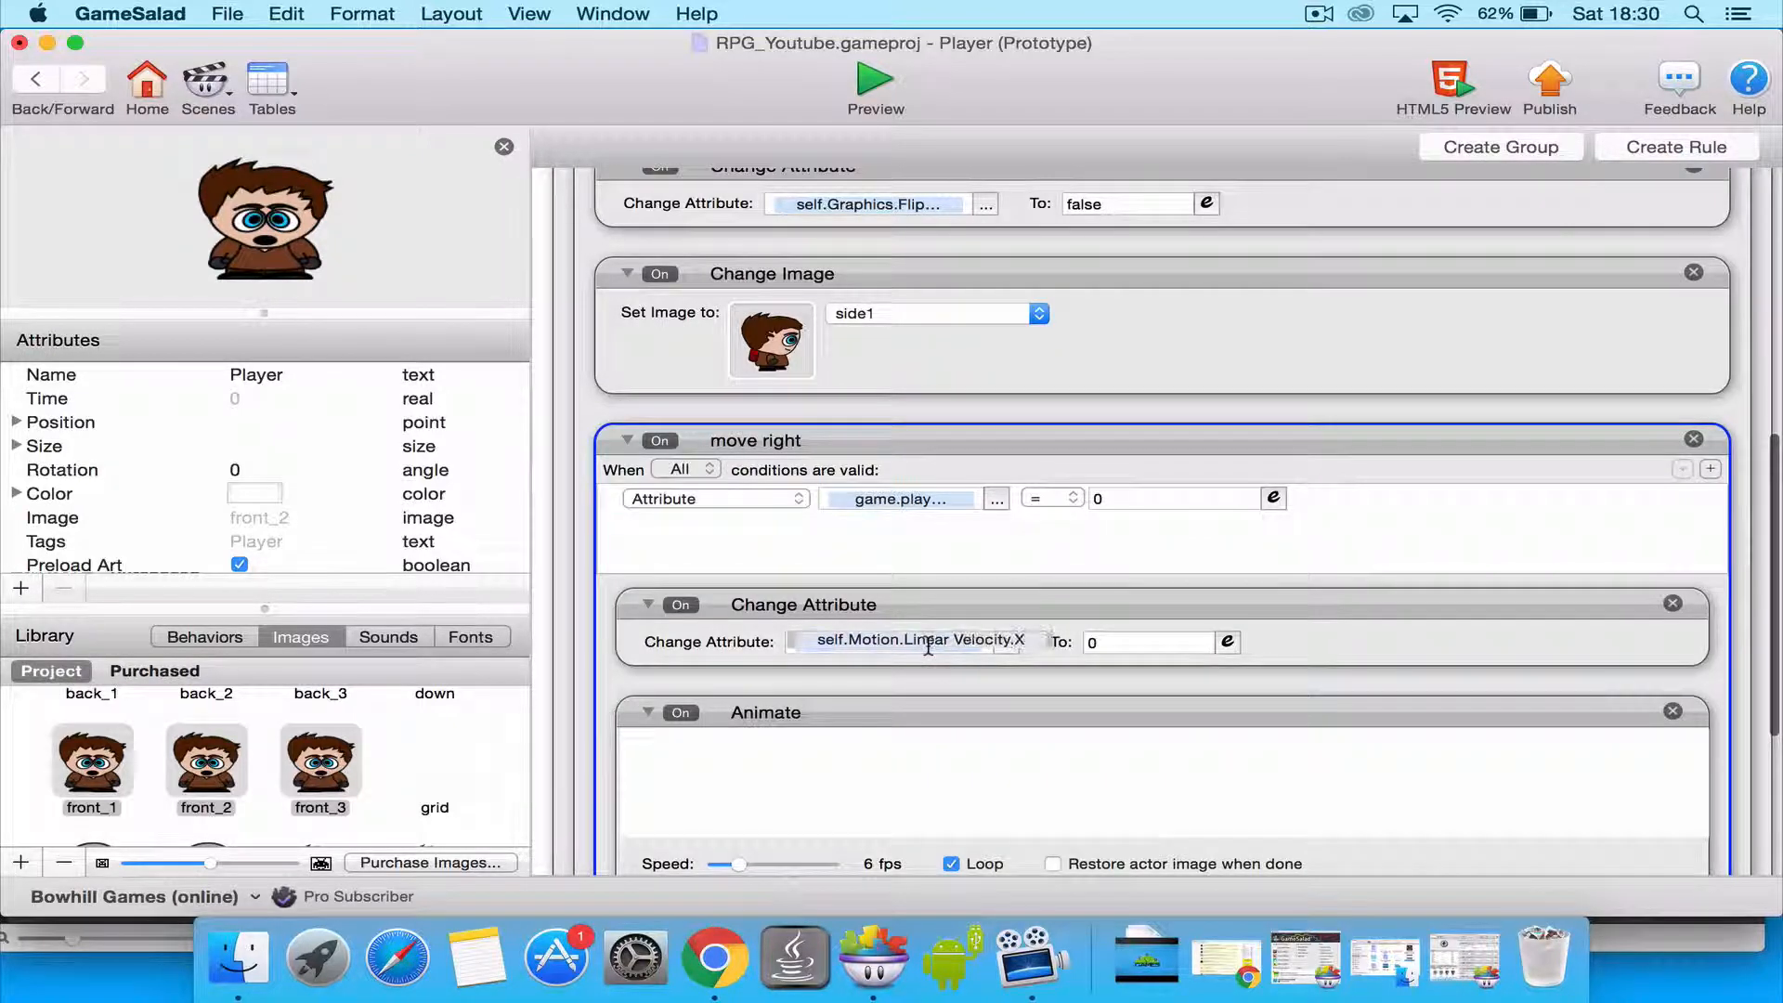
left_click(1006, 642)
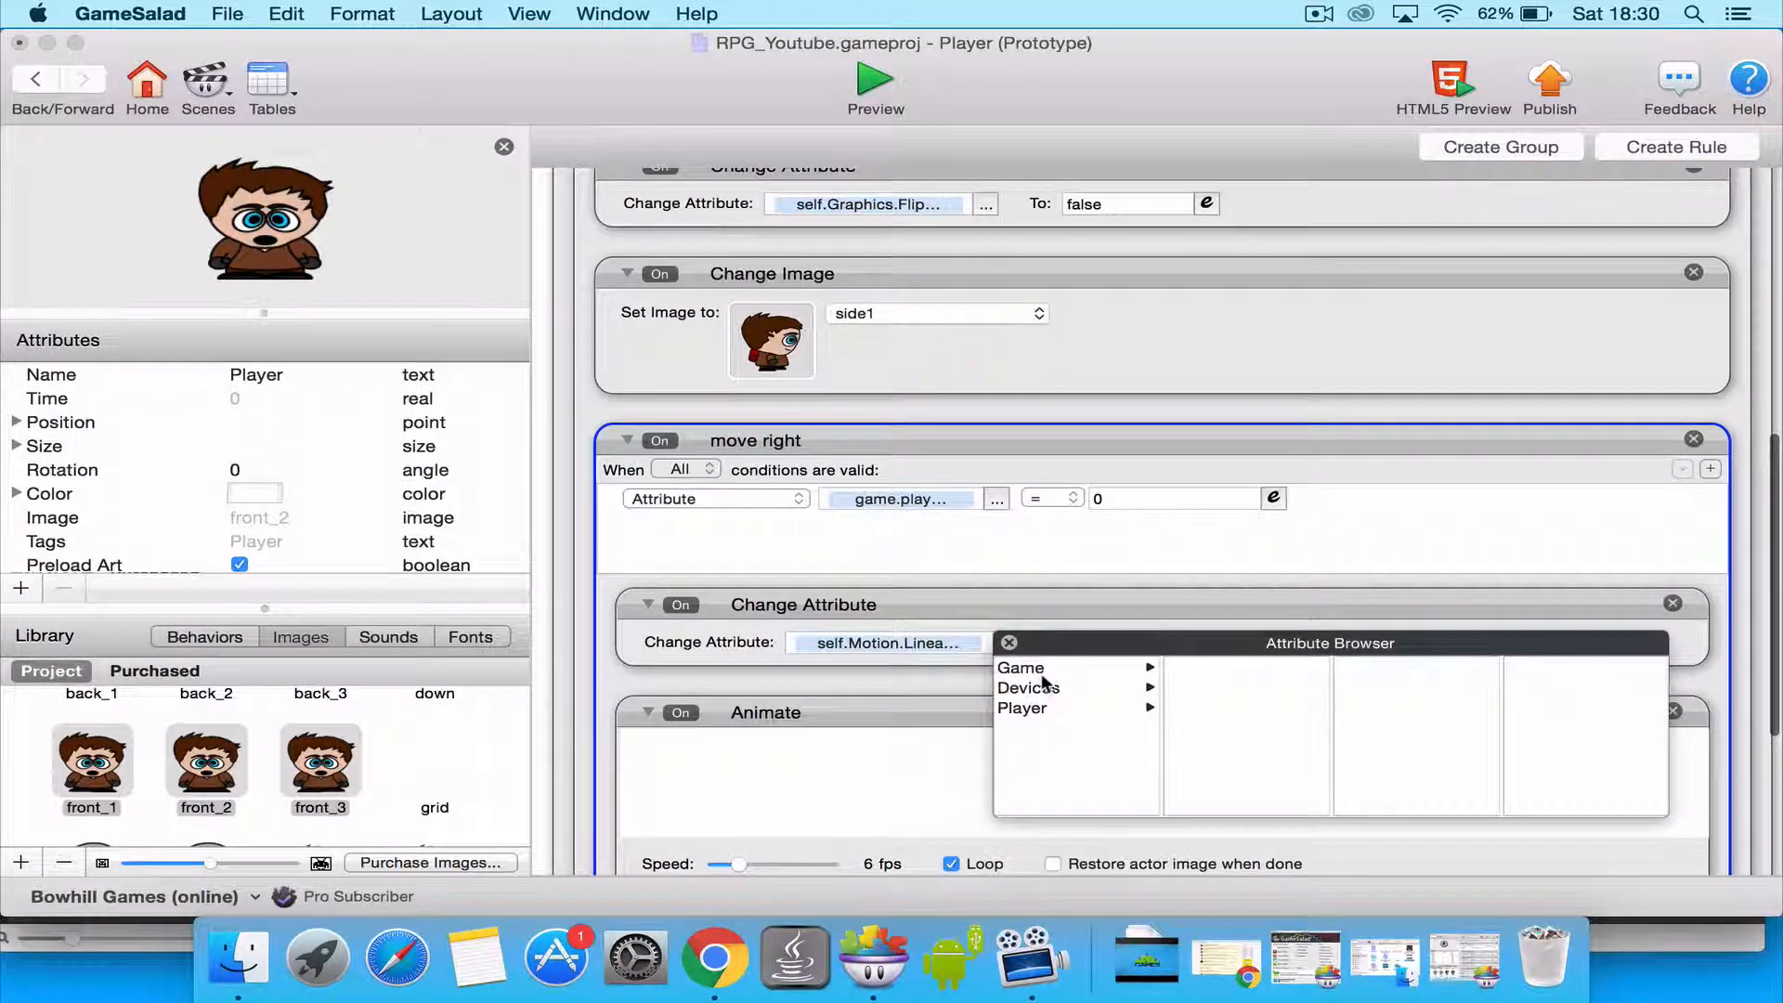
Set the attribute changed in the move right rule to the Player's Motion Linear Velocity Y.
left_click(1031, 668)
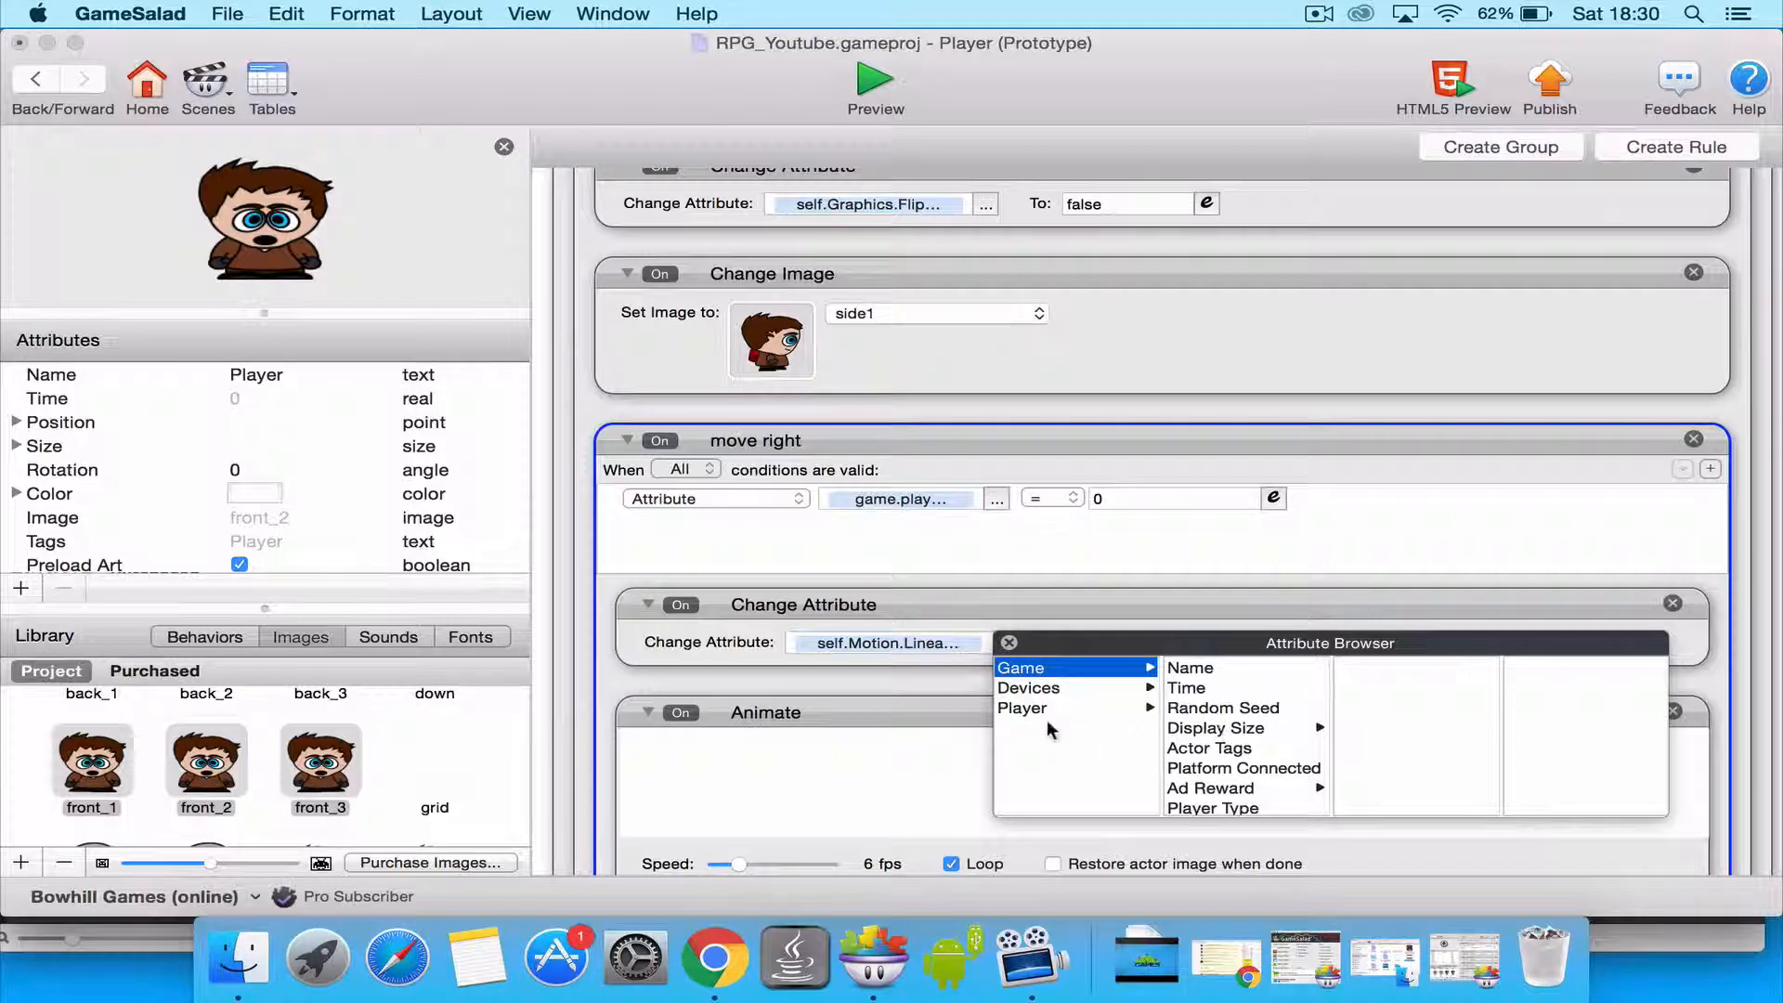
left_click(1059, 711)
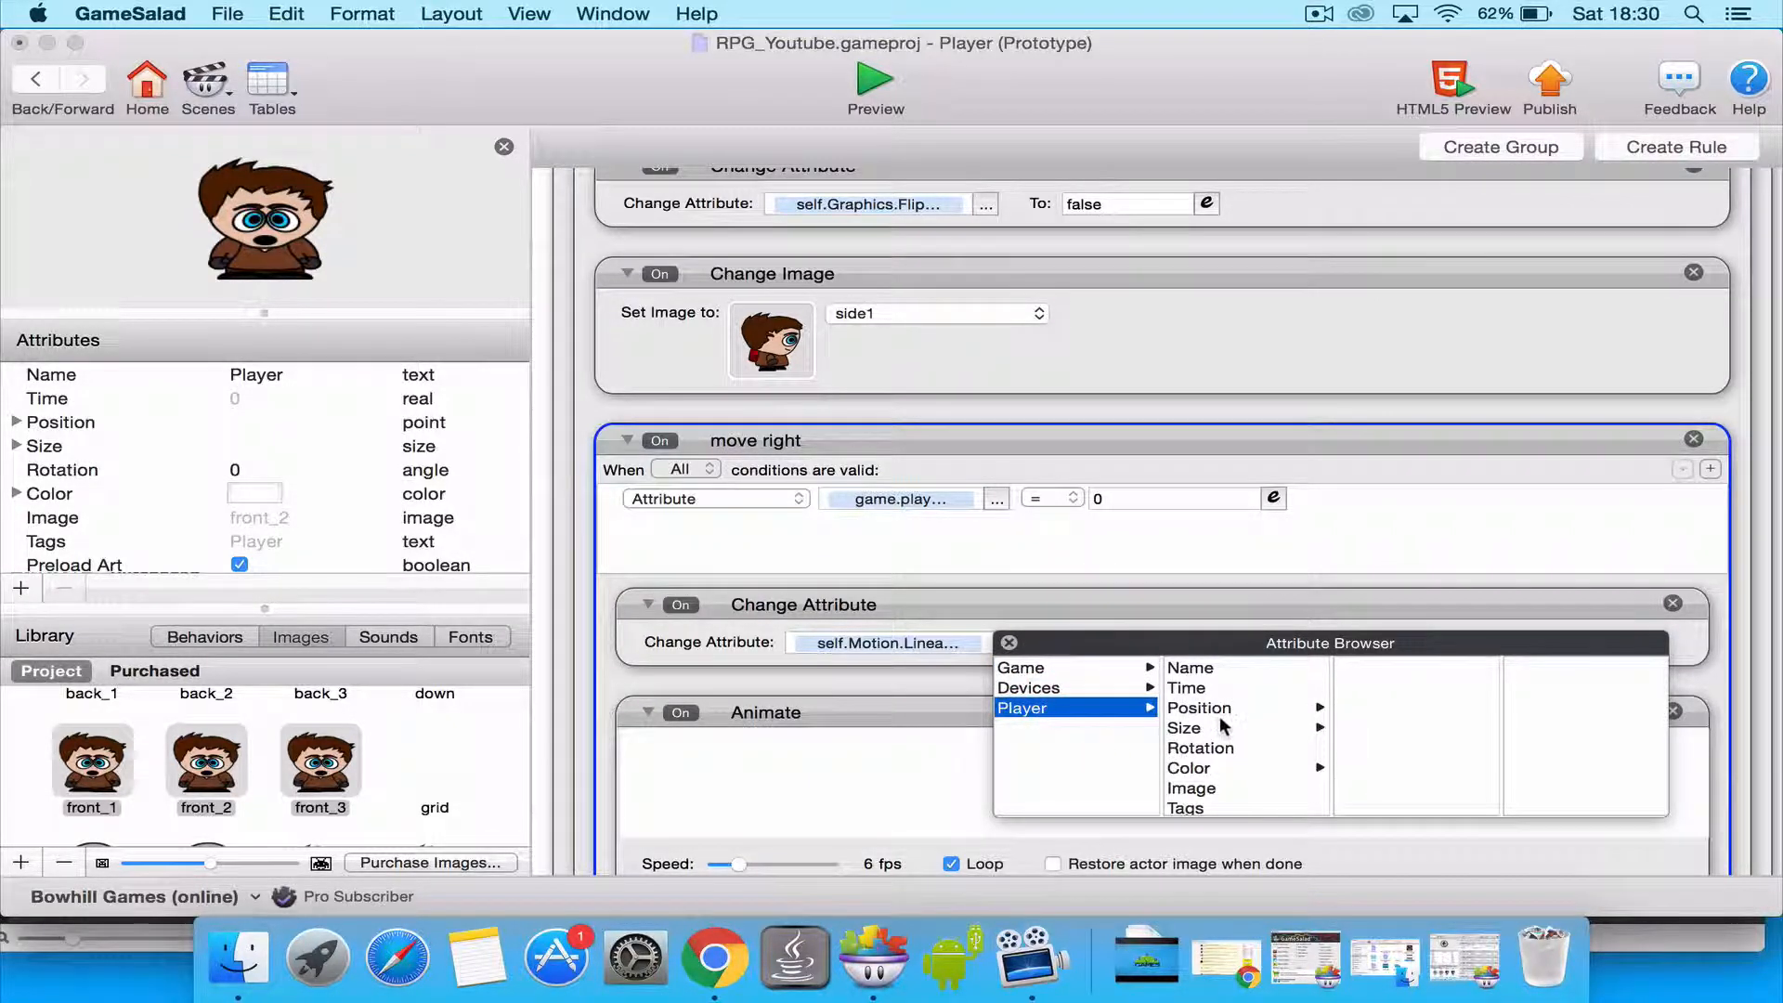
scroll(1220, 718, "down", 4)
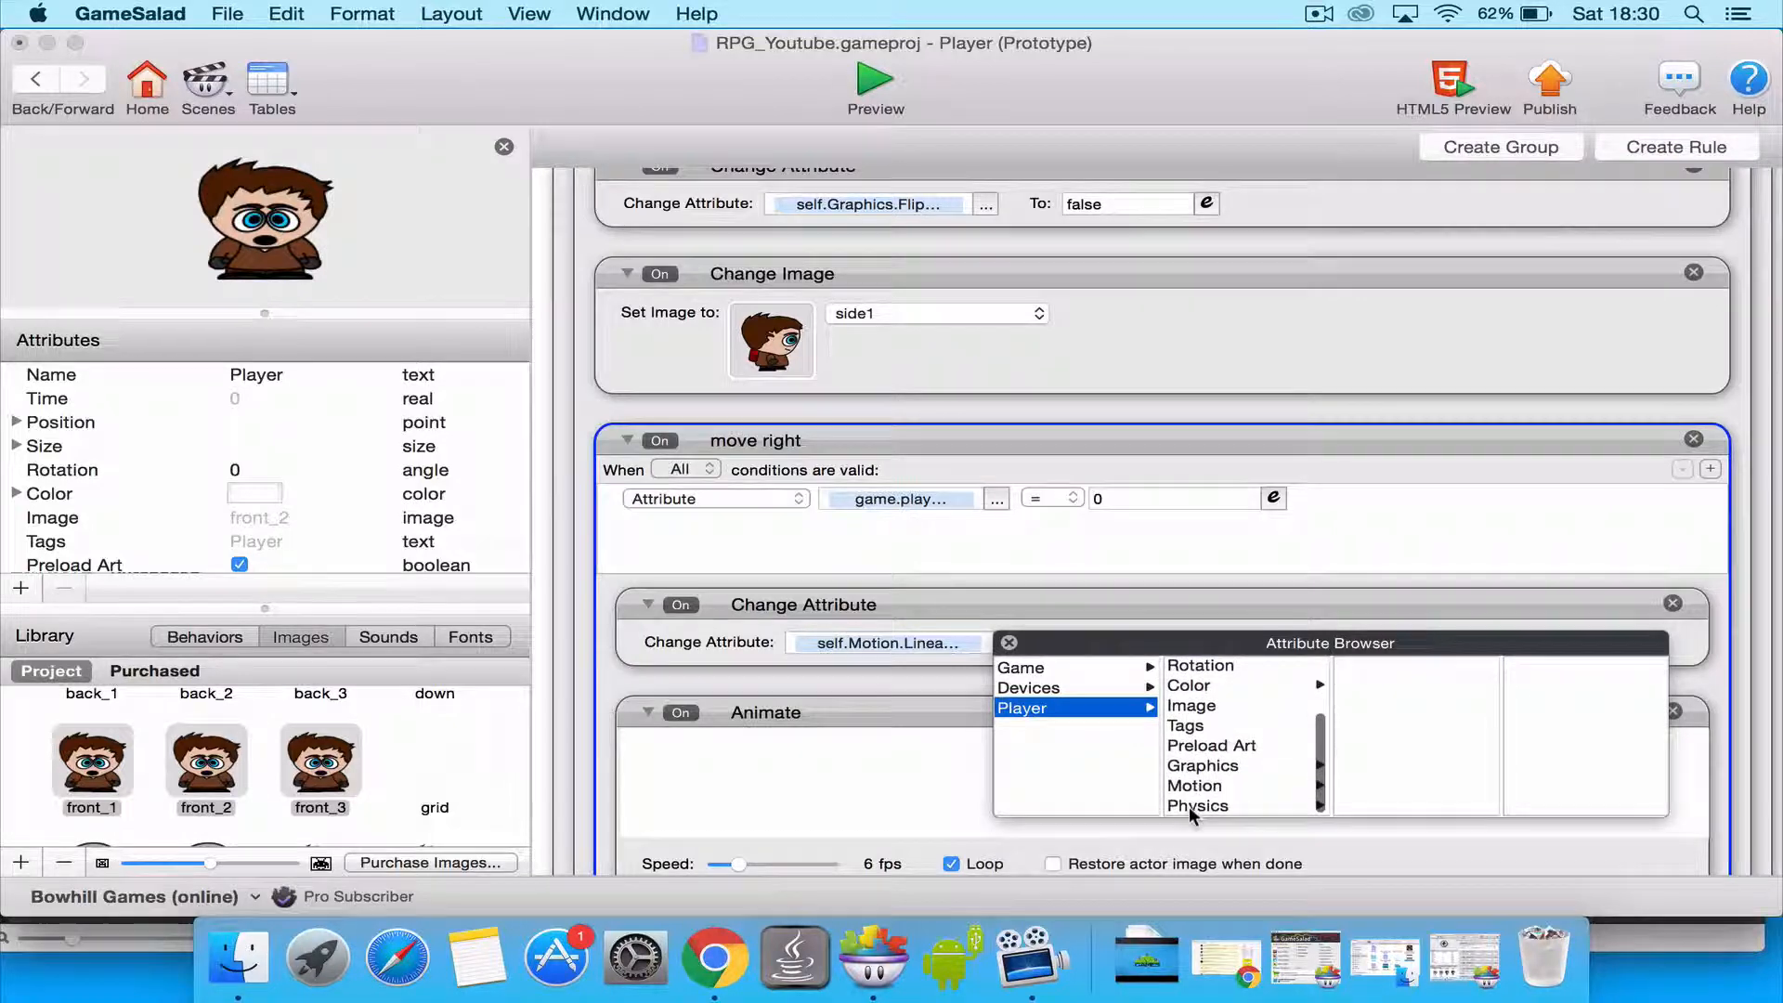
left_click(1198, 786)
left_click(1407, 670)
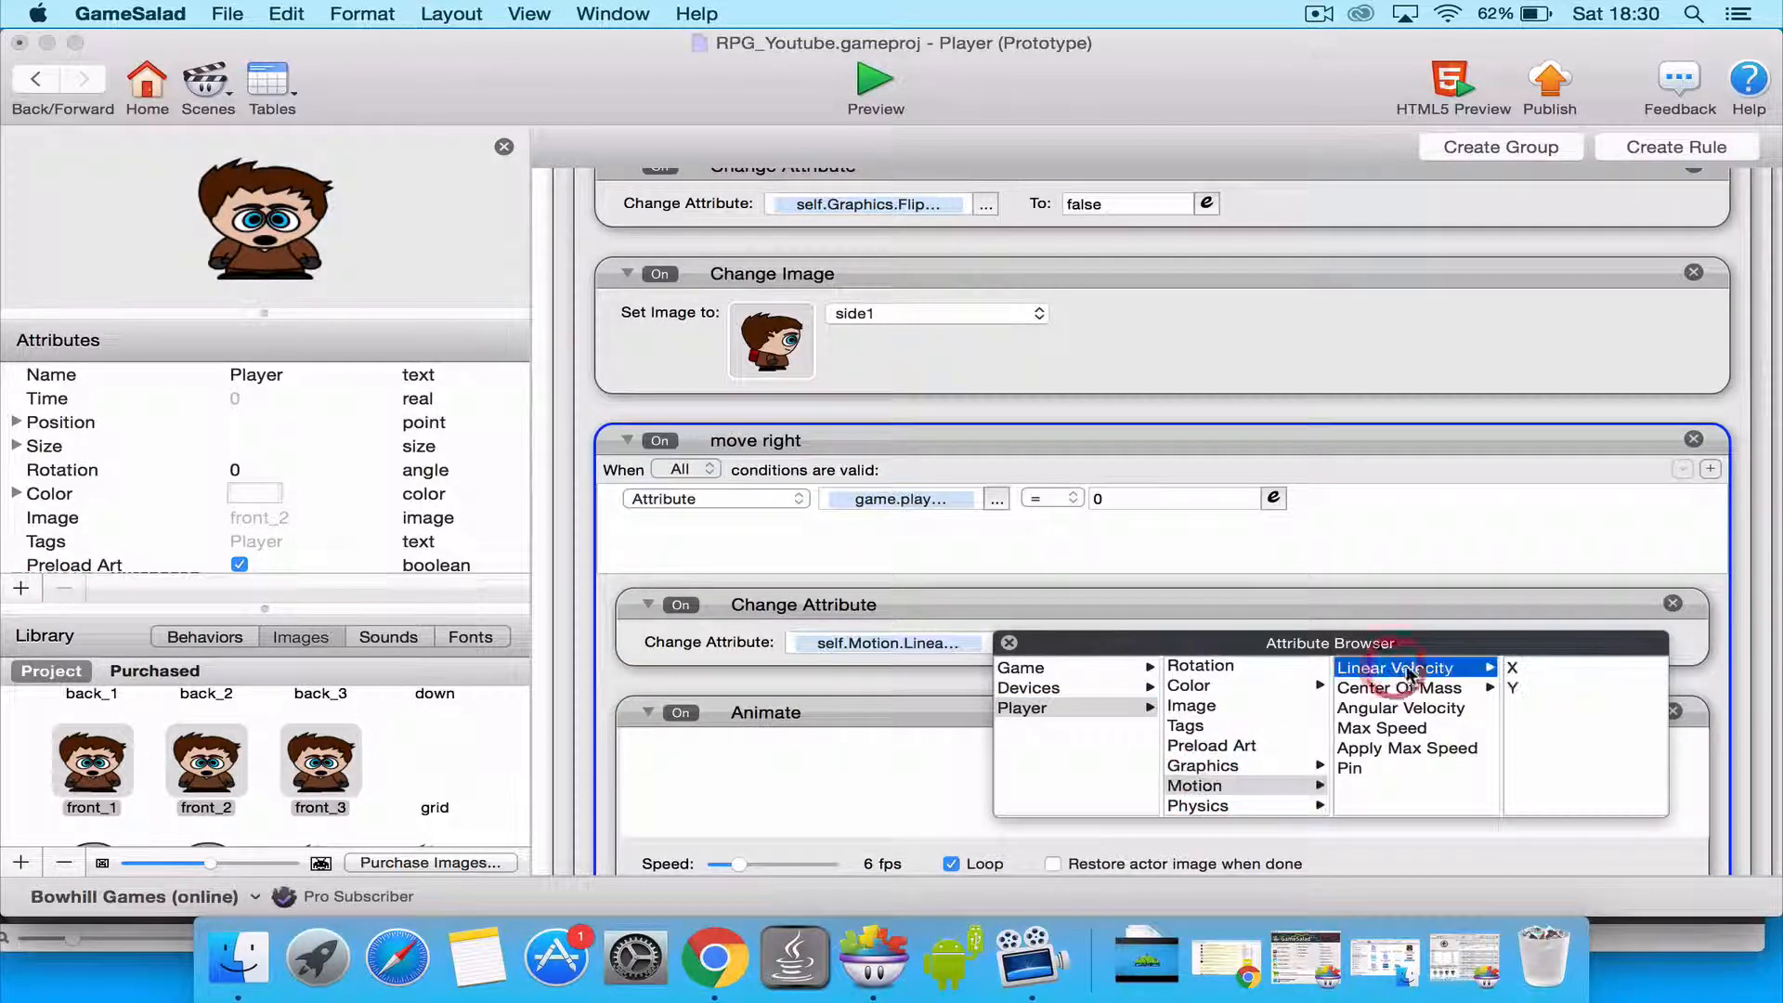
left_click(1511, 687)
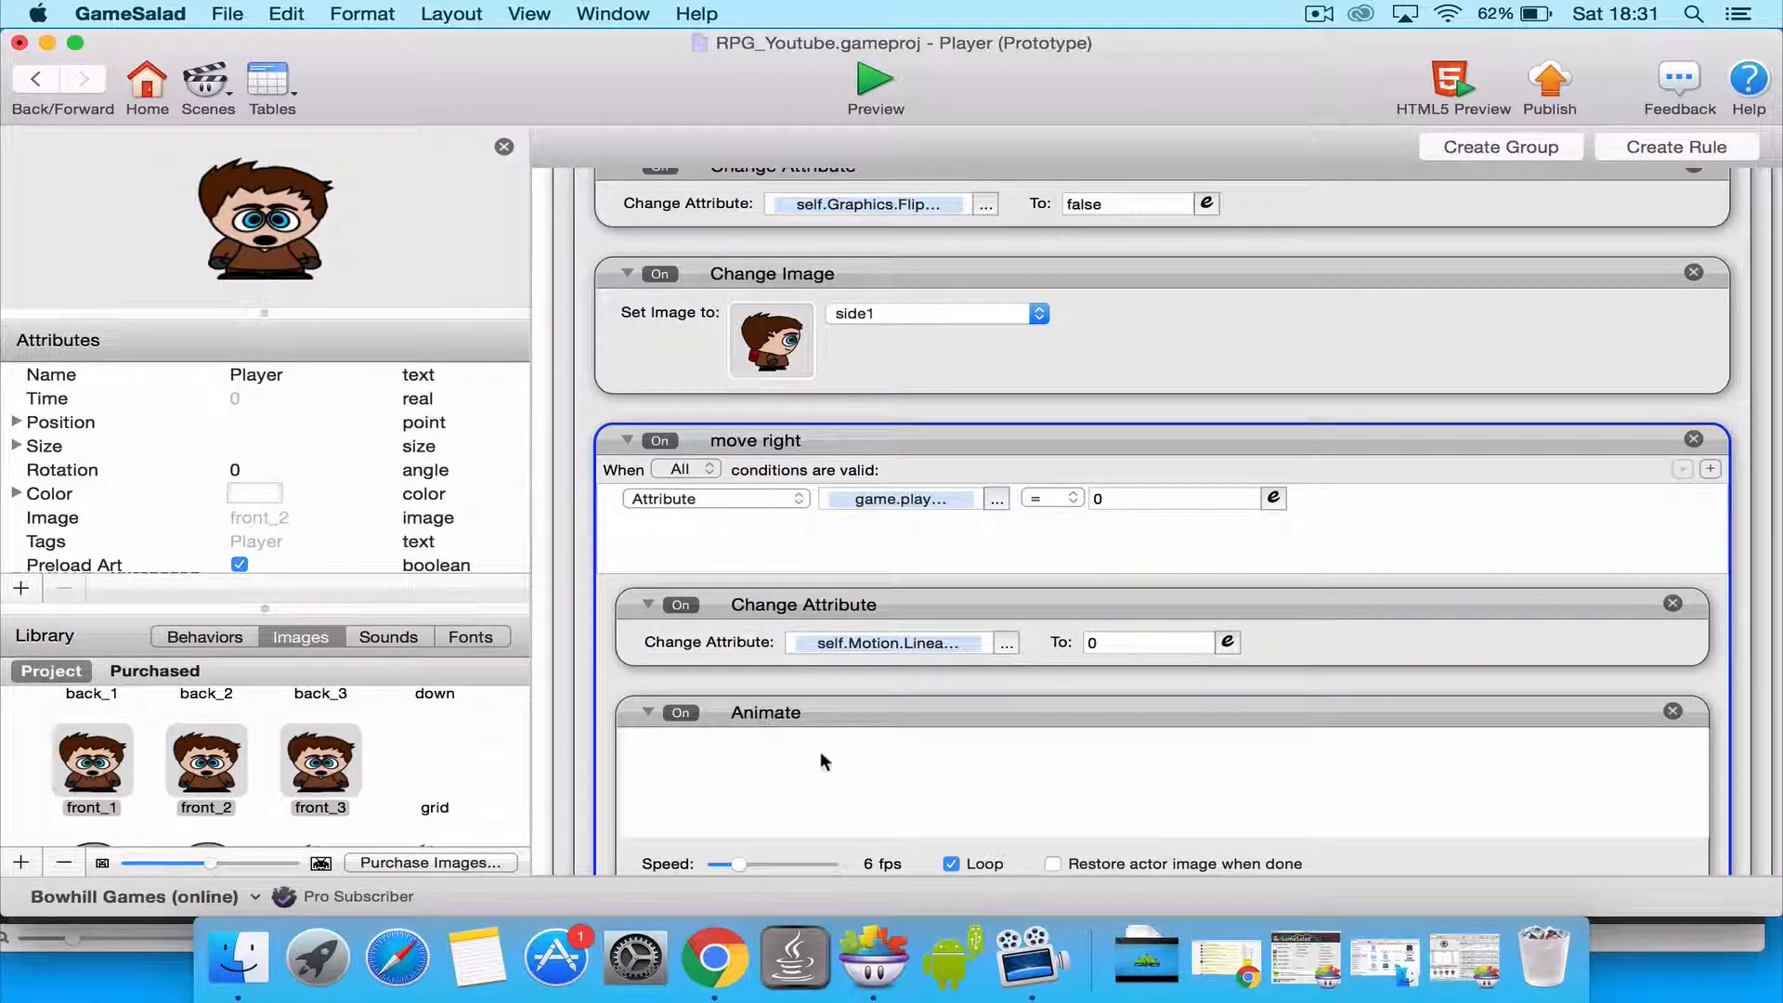
Delete all three front-facing frames from the Animate behavior in the move right rule.
left_click_drag(821, 754, 825, 758)
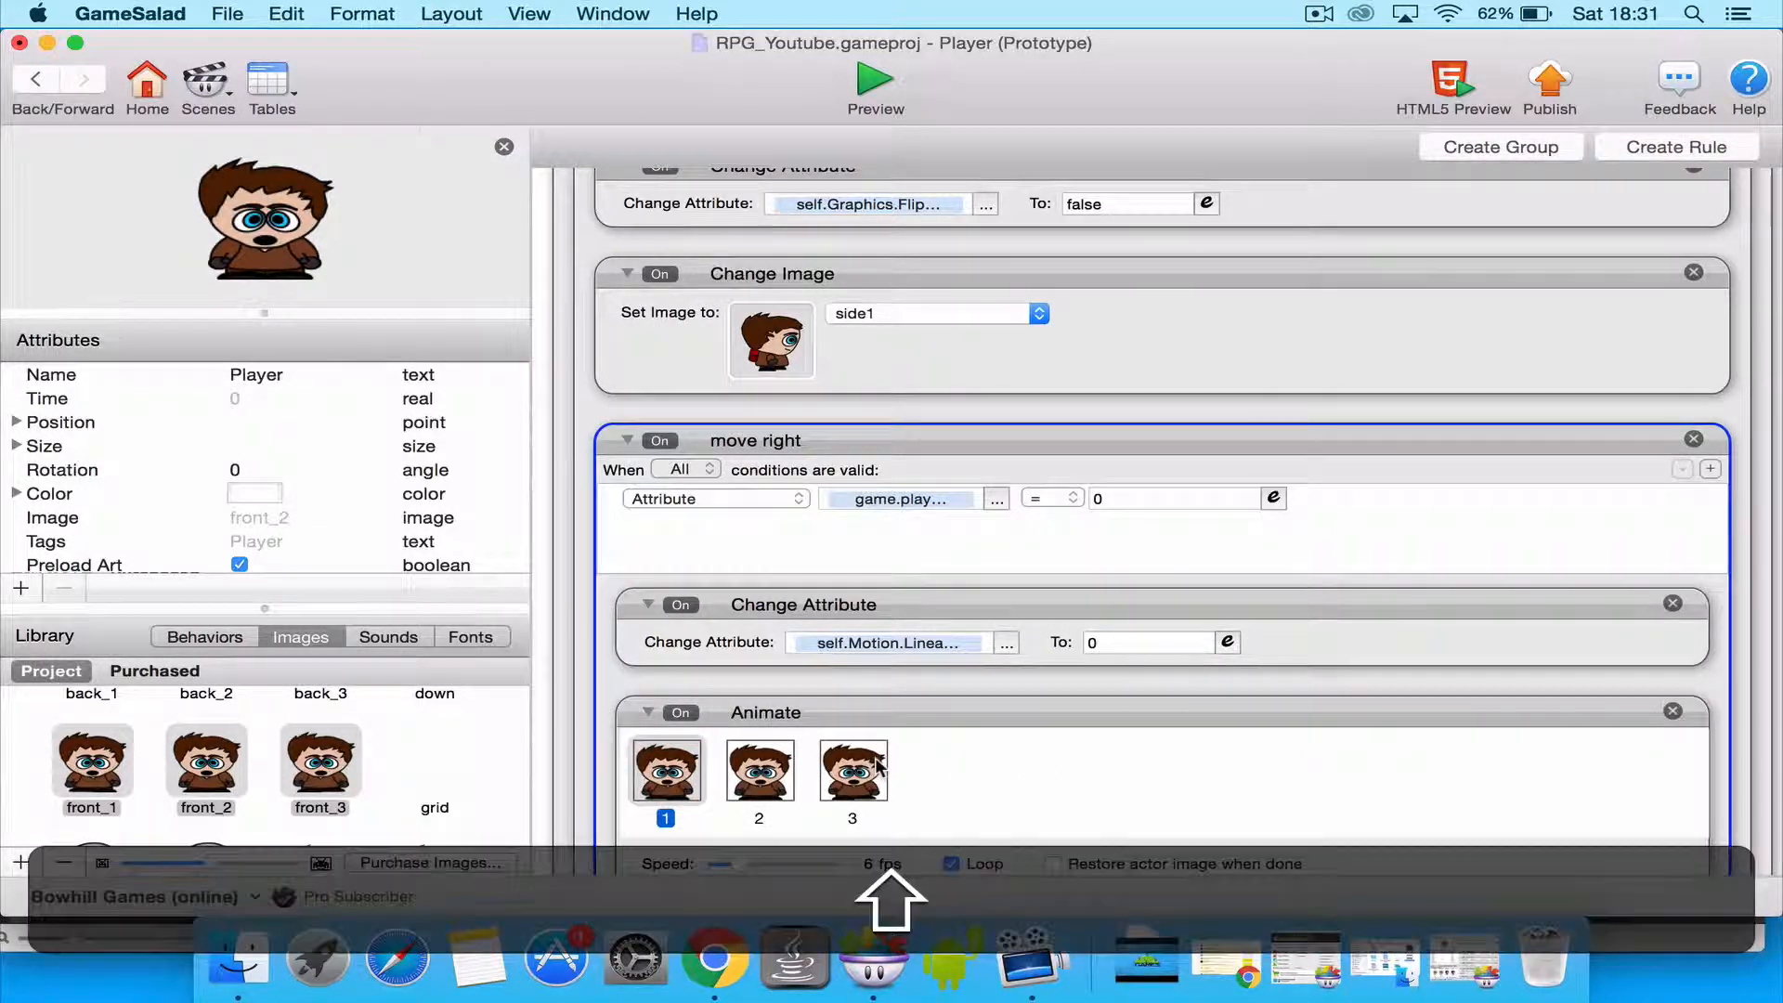
left_click(878, 764, "shift")
key("shift+BackSpace")
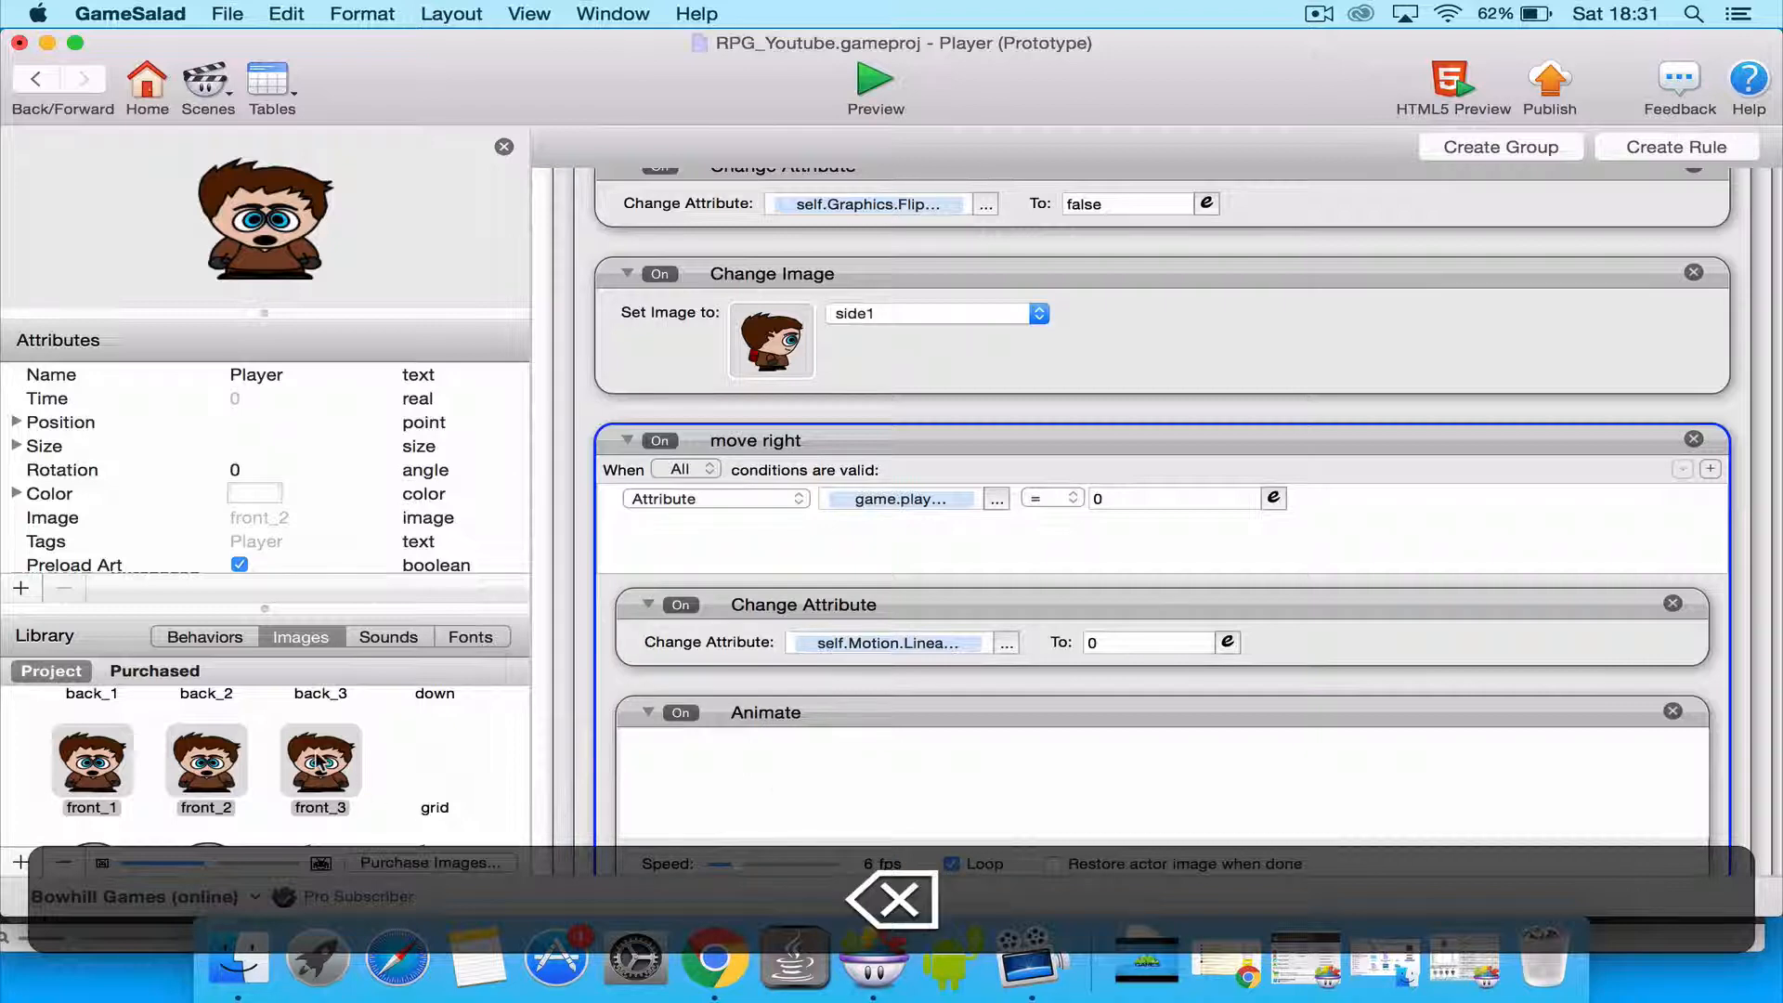
Add the three side-view images, starting with side1 and side2, to the Animate behavior as an image sequence.
scroll(315, 762, "up", 2)
scroll(315, 762, "down", 5)
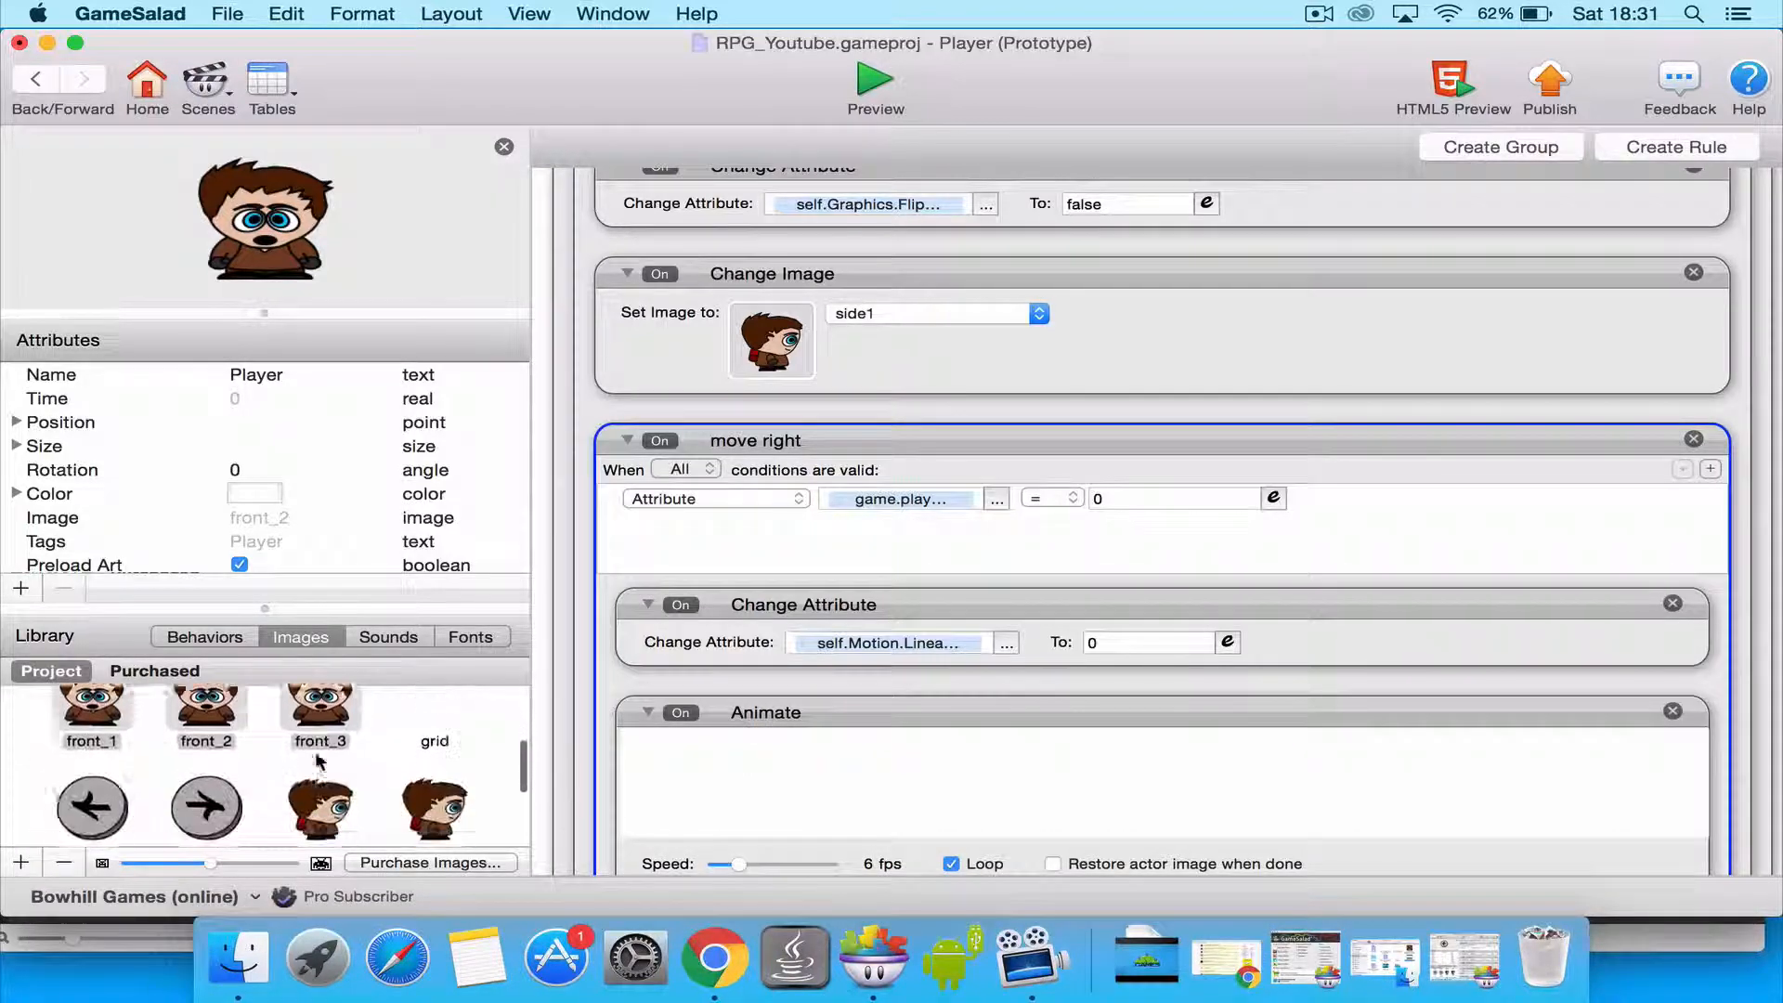
left_click(330, 729)
left_click(105, 819, "shift")
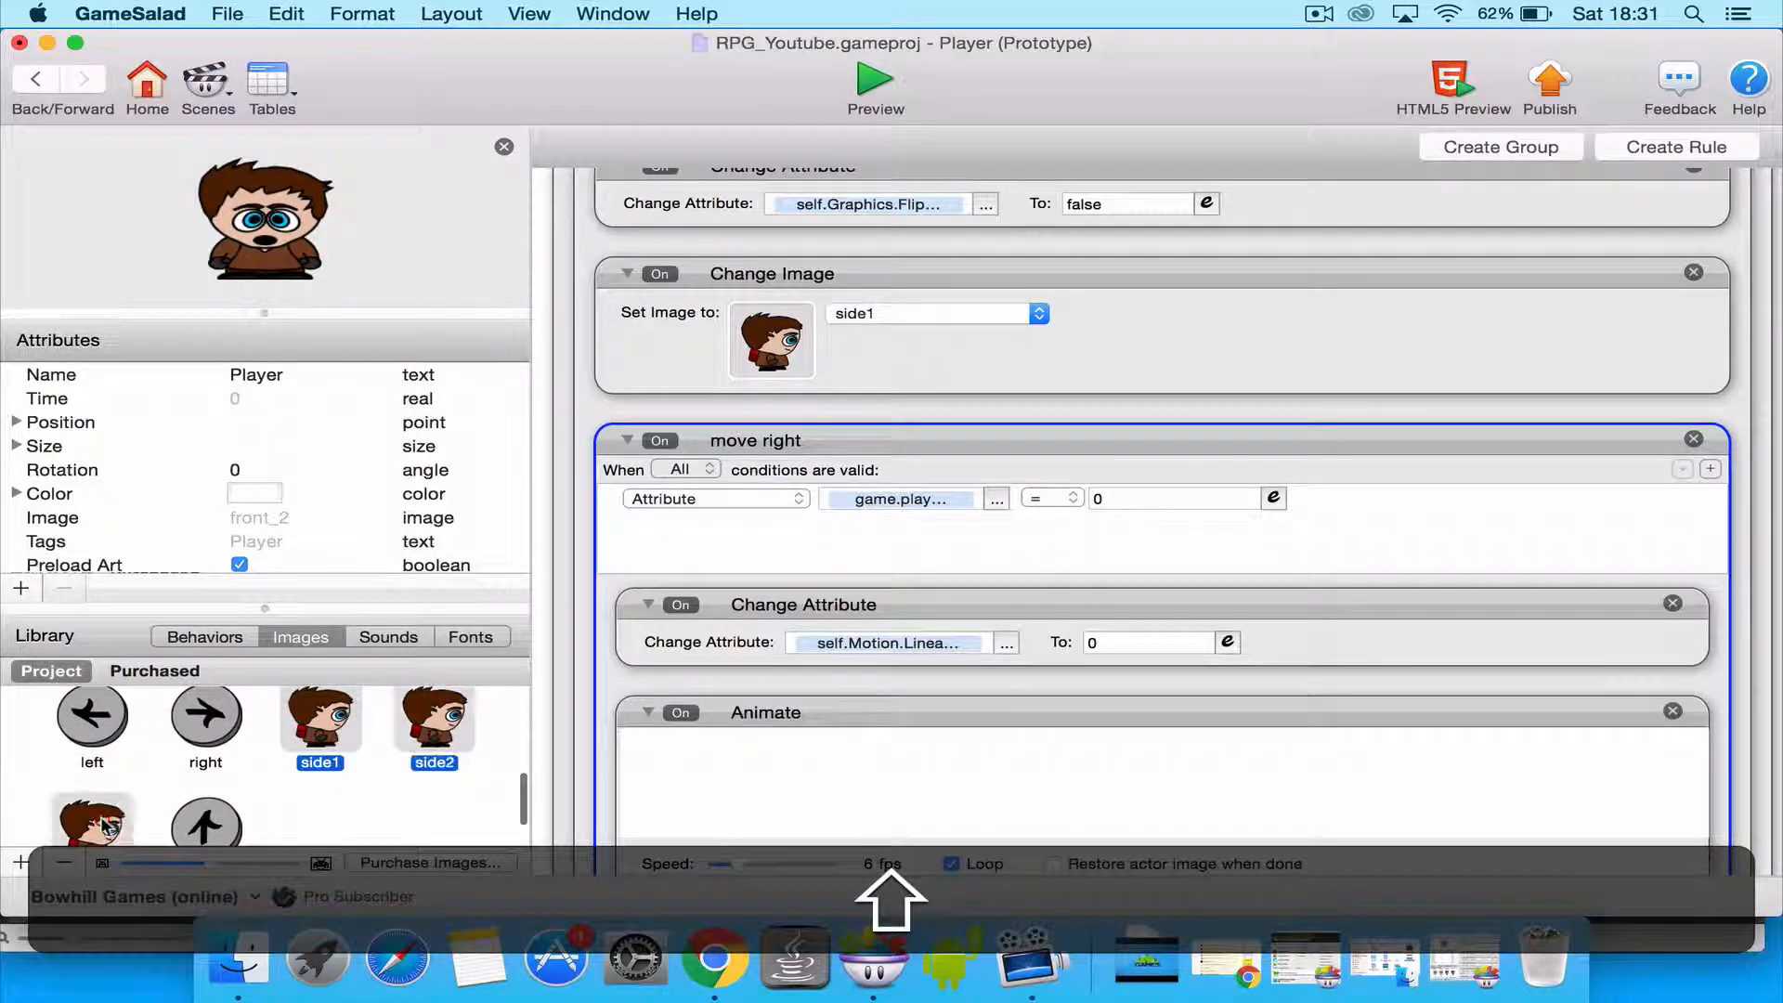
left_click_drag(102, 816, 794, 775)
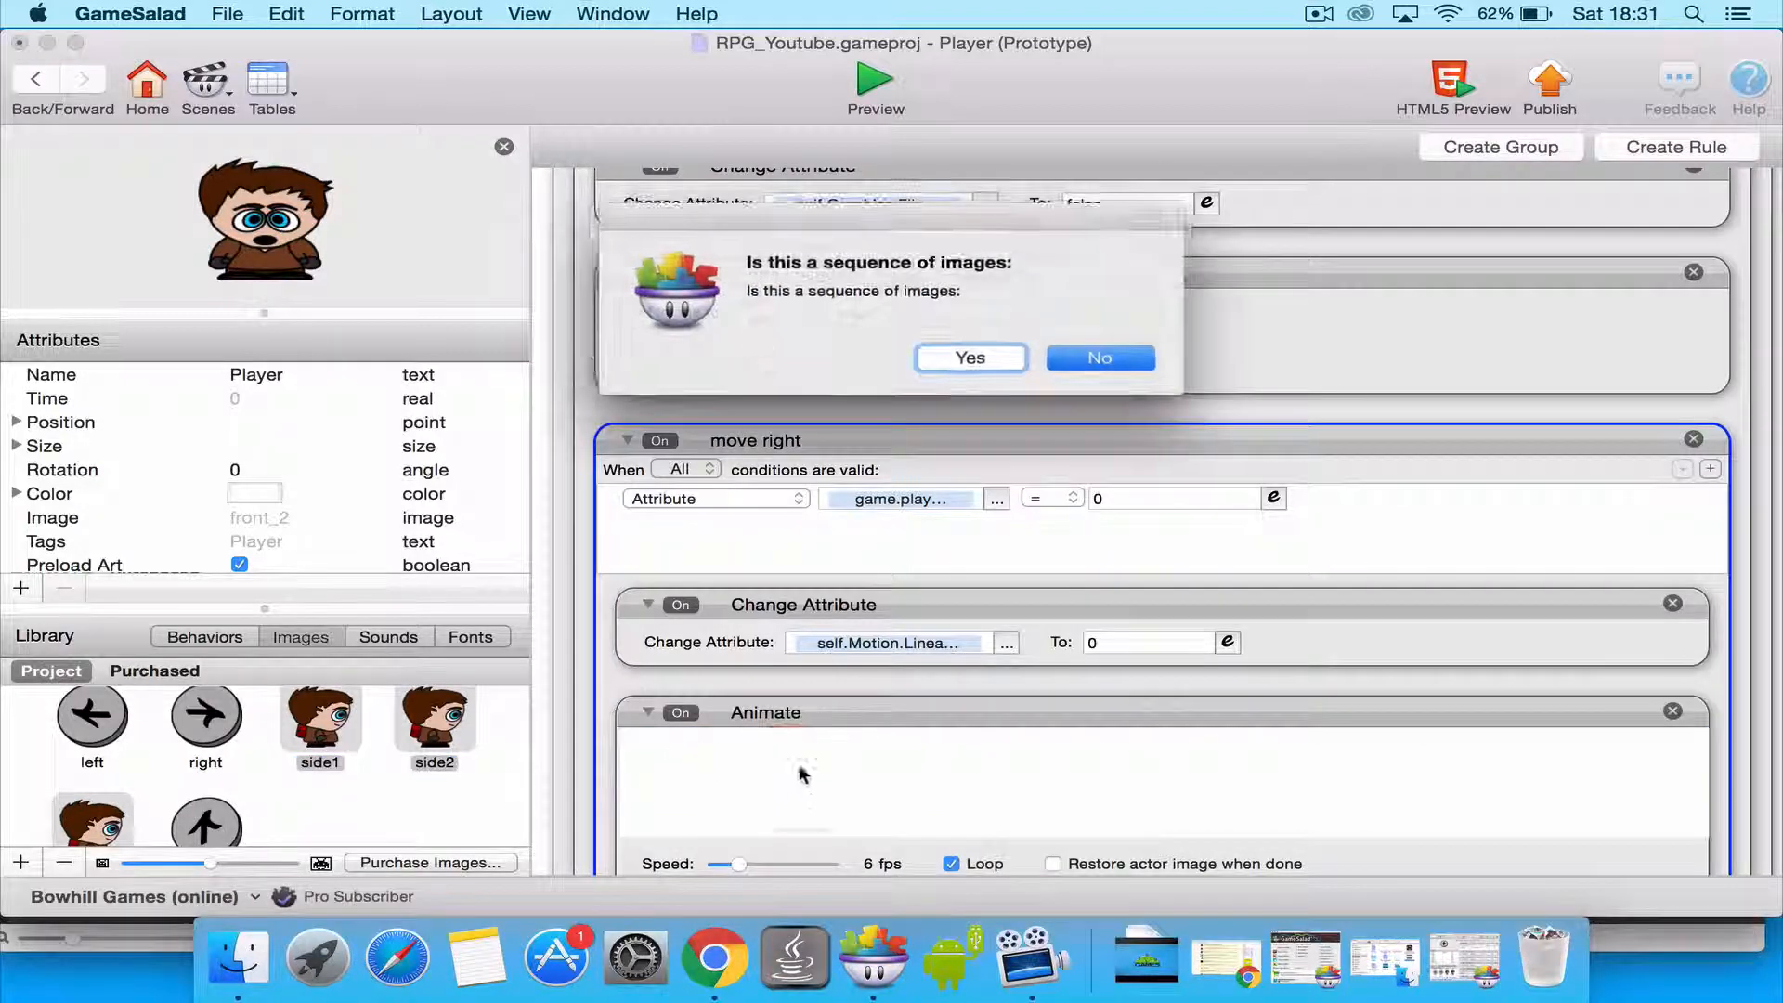
left_click(970, 360)
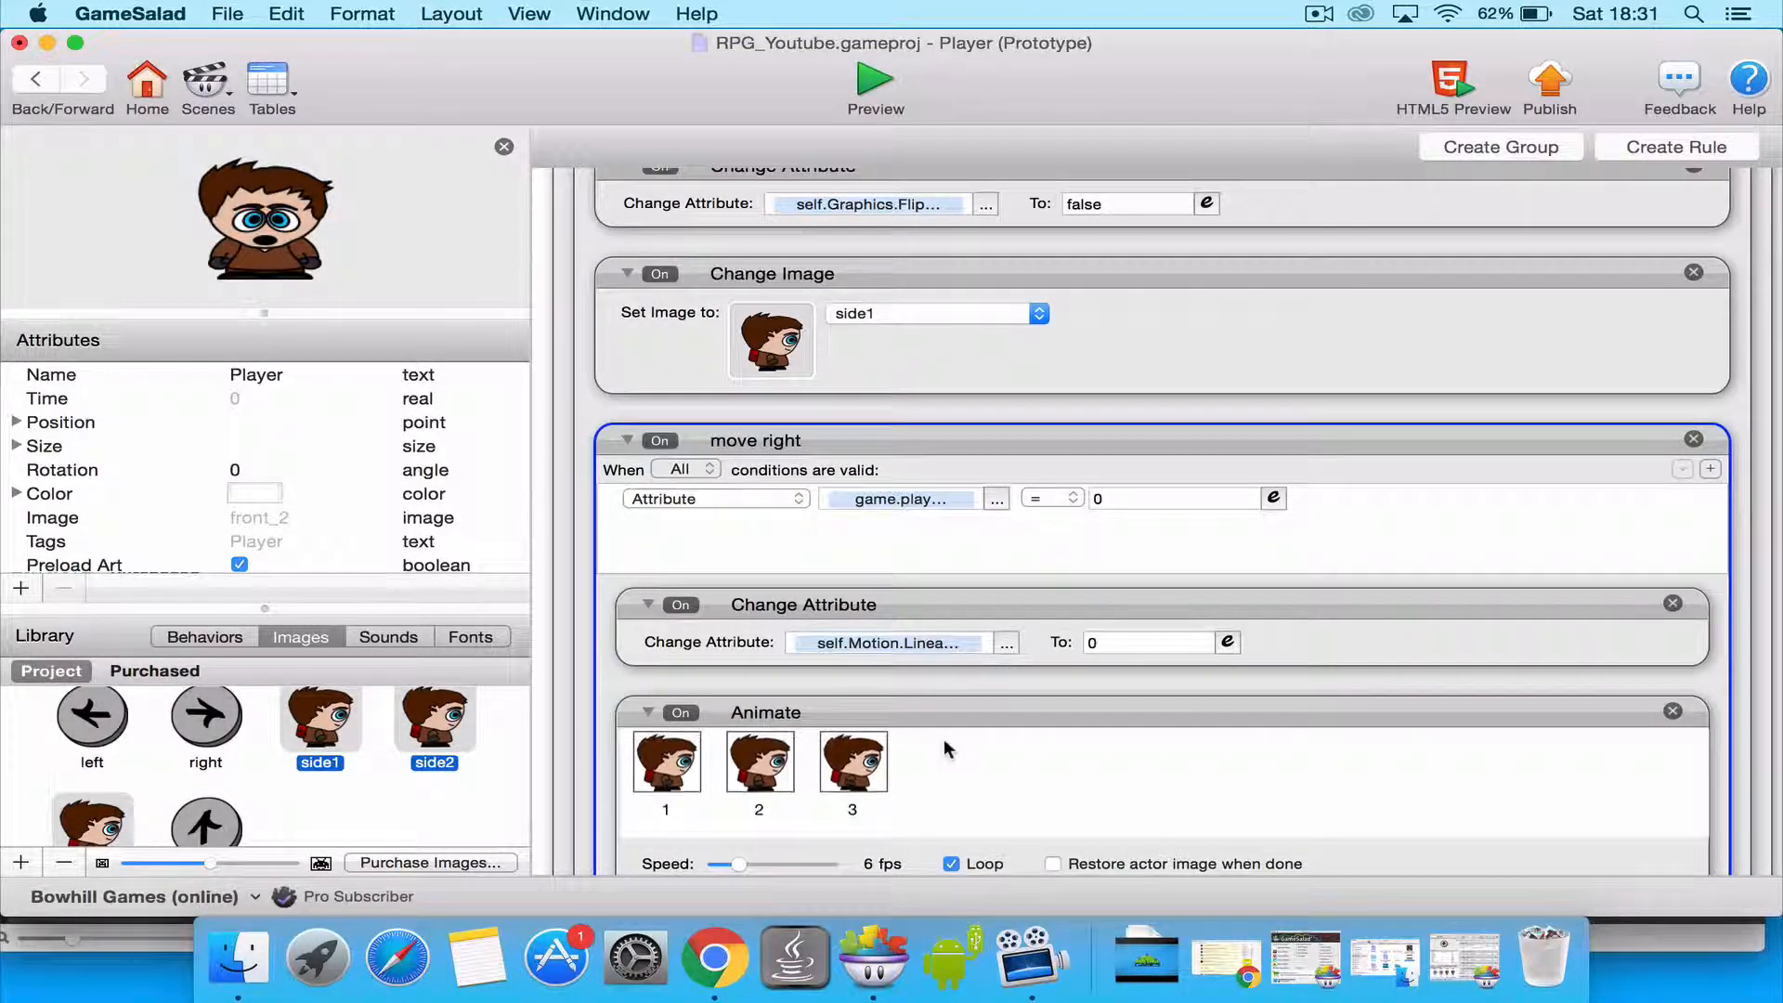
Set the move right rule's Move To position to 128 horizontally and 0 vertically.
scroll(1454, 685, "down", 5)
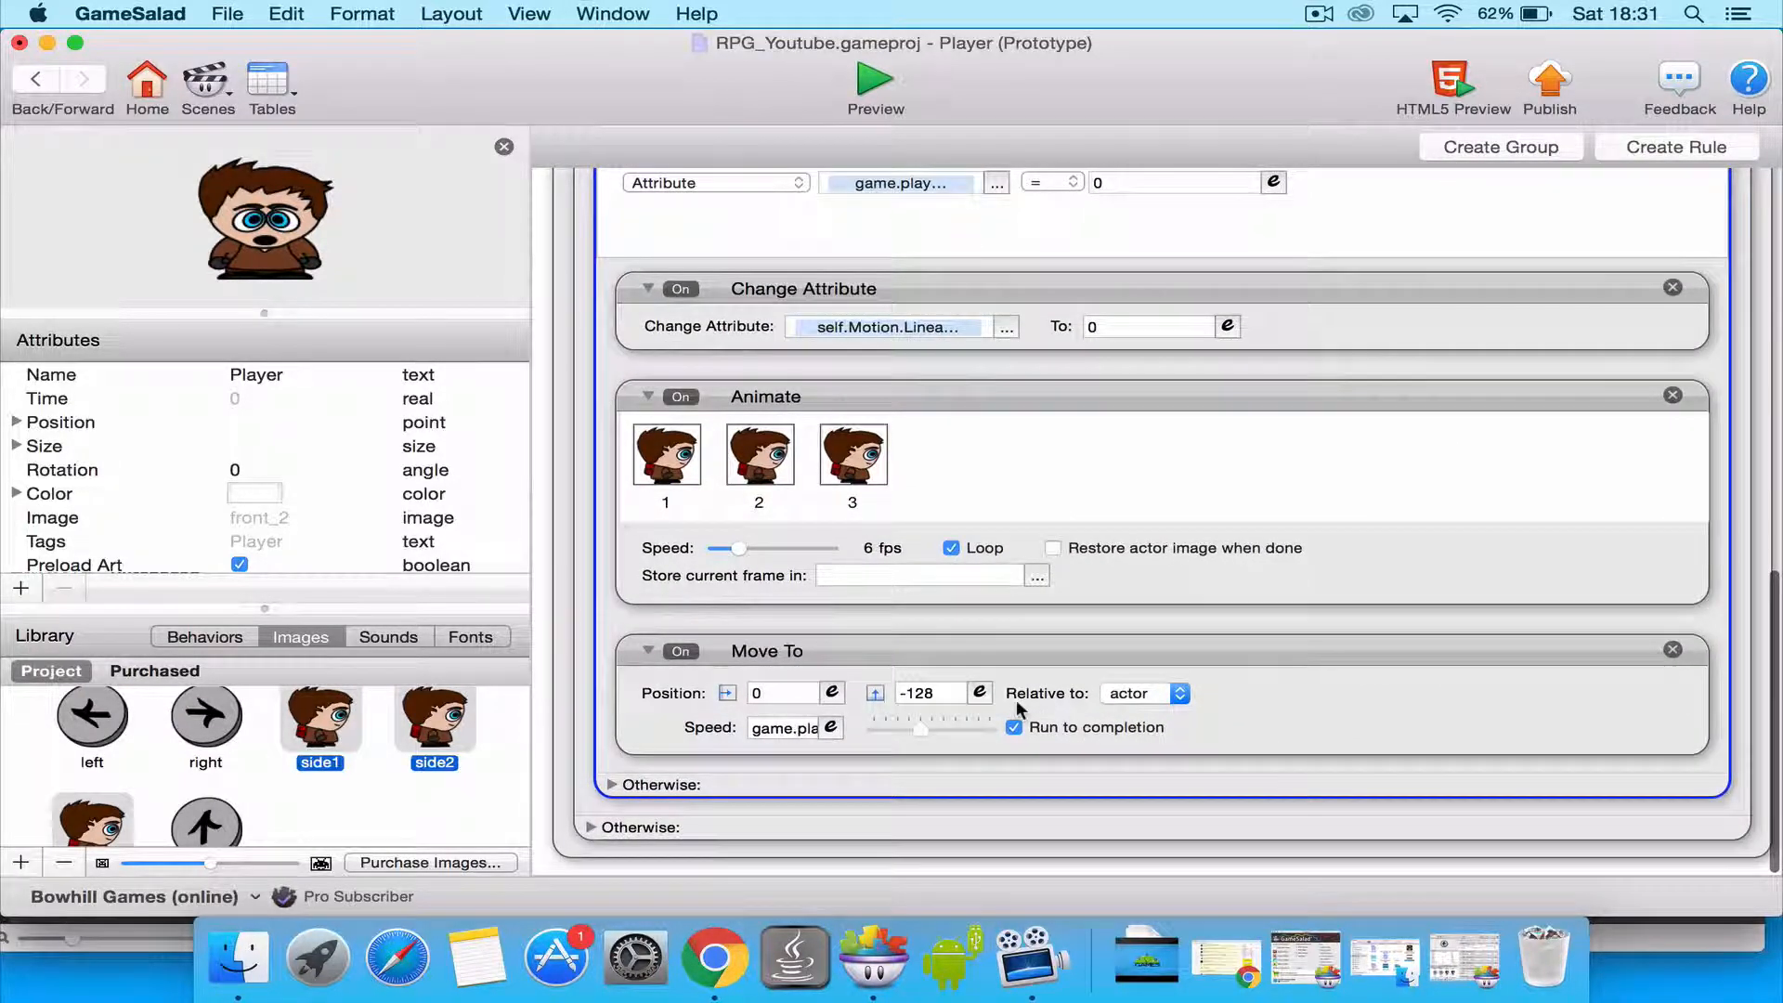
left_click(948, 692)
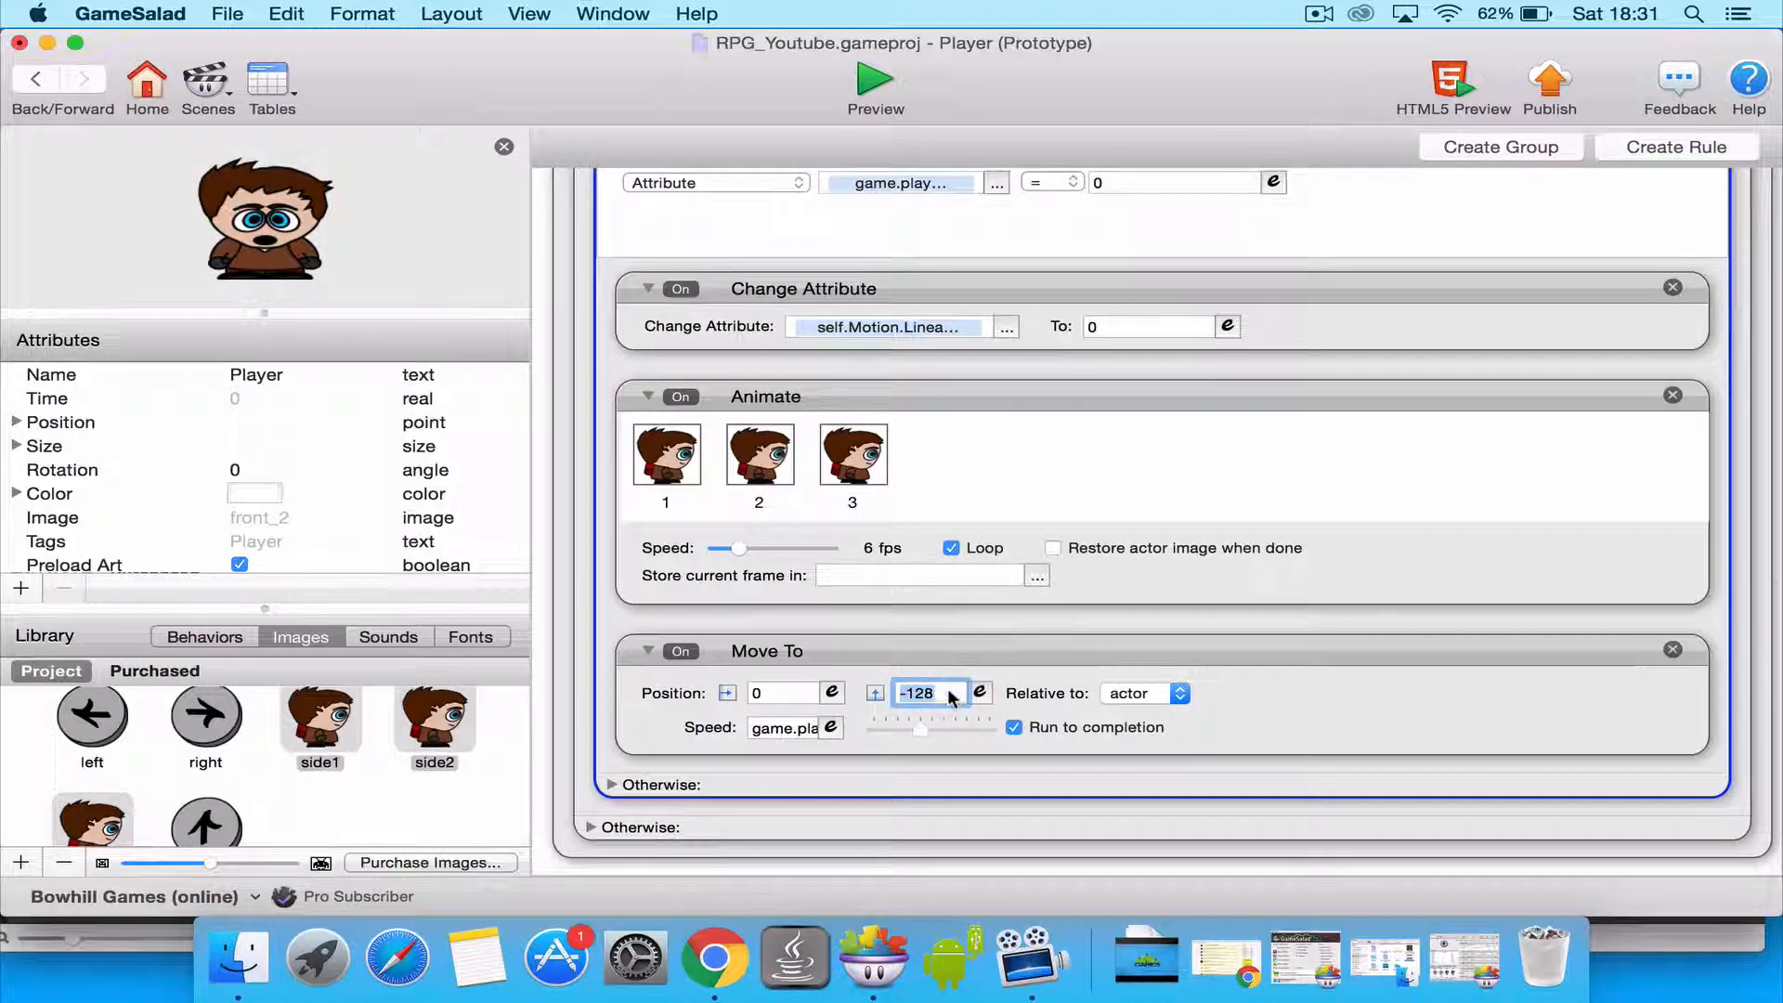
type("0")
left_click(778, 695)
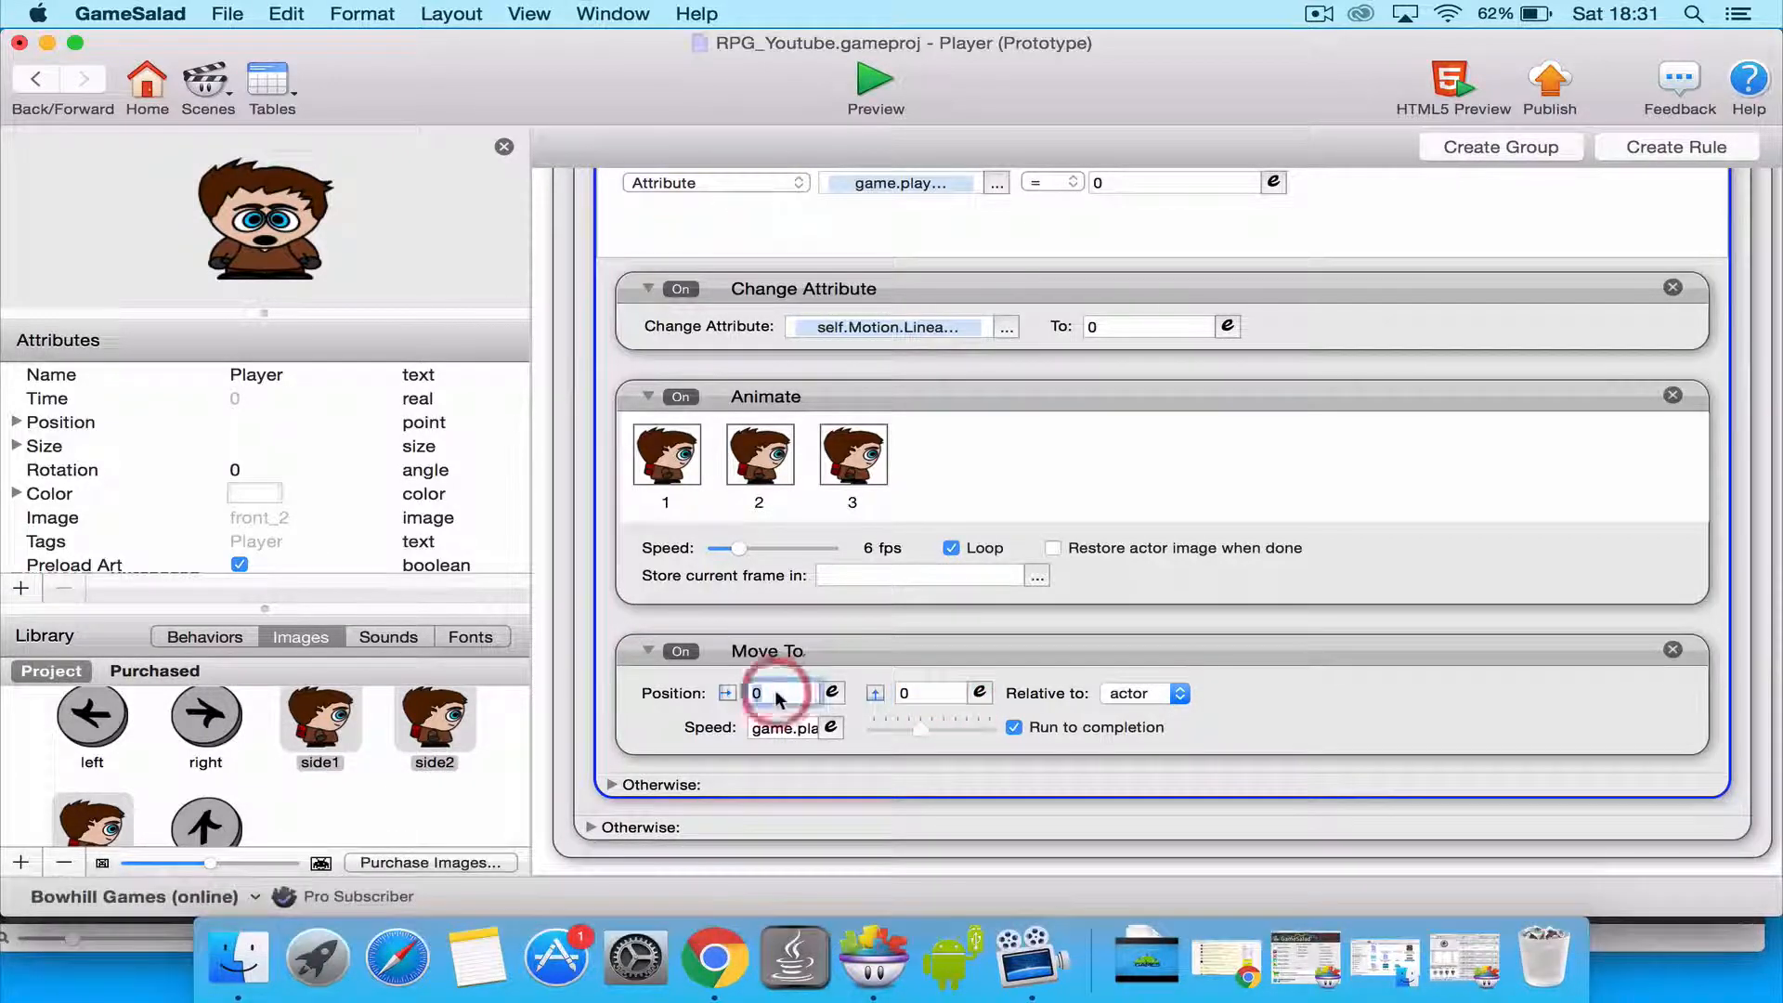
type("12")
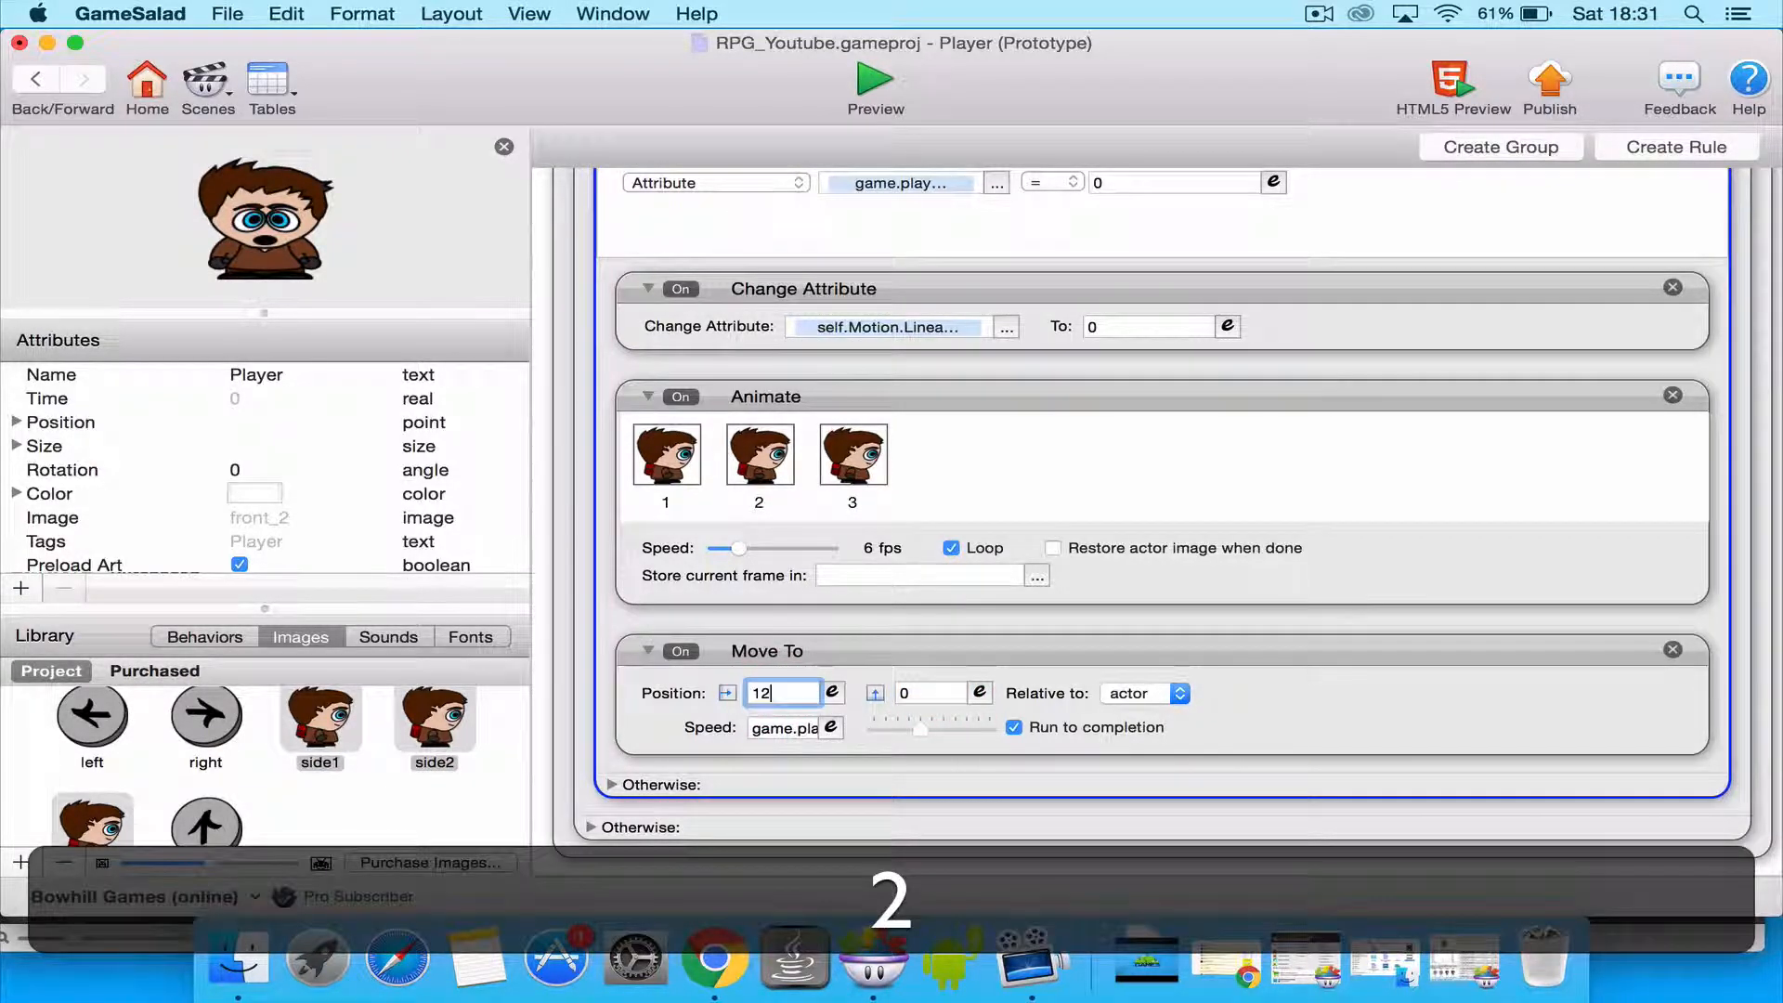
type("8")
key("Return")
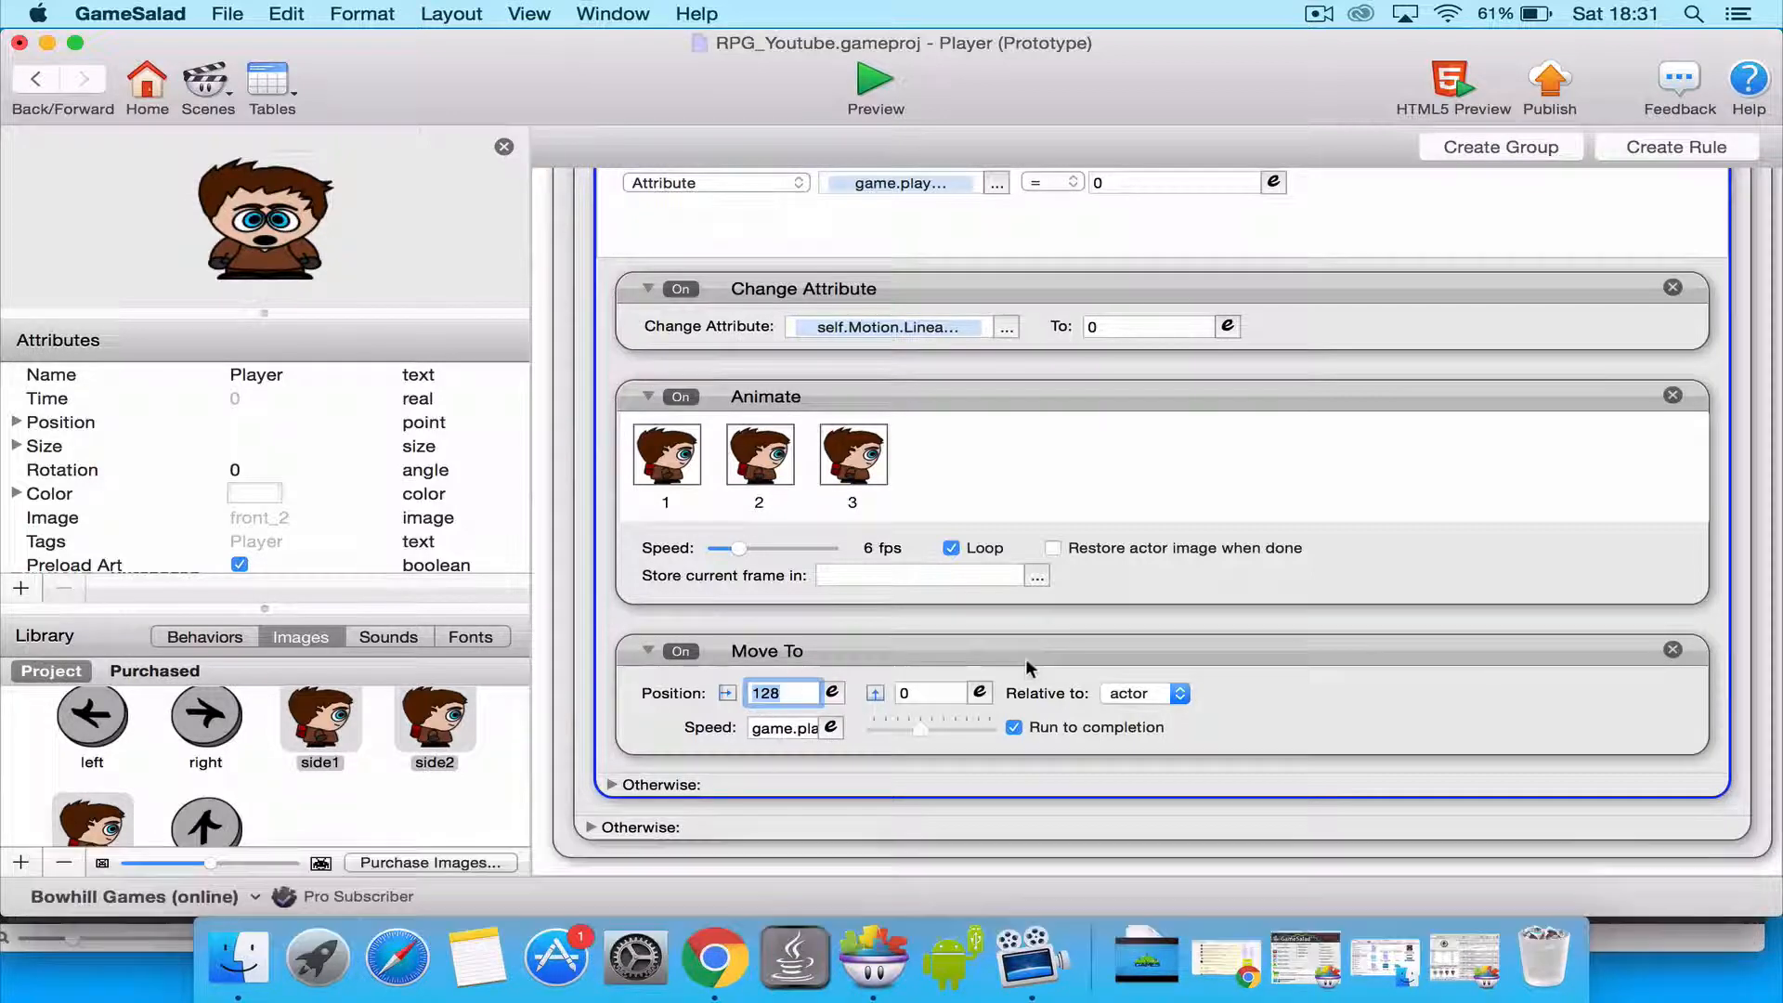
Preview the game, test moving the player up, down and right, and return to the Player actor's rules.
left_click(873, 93)
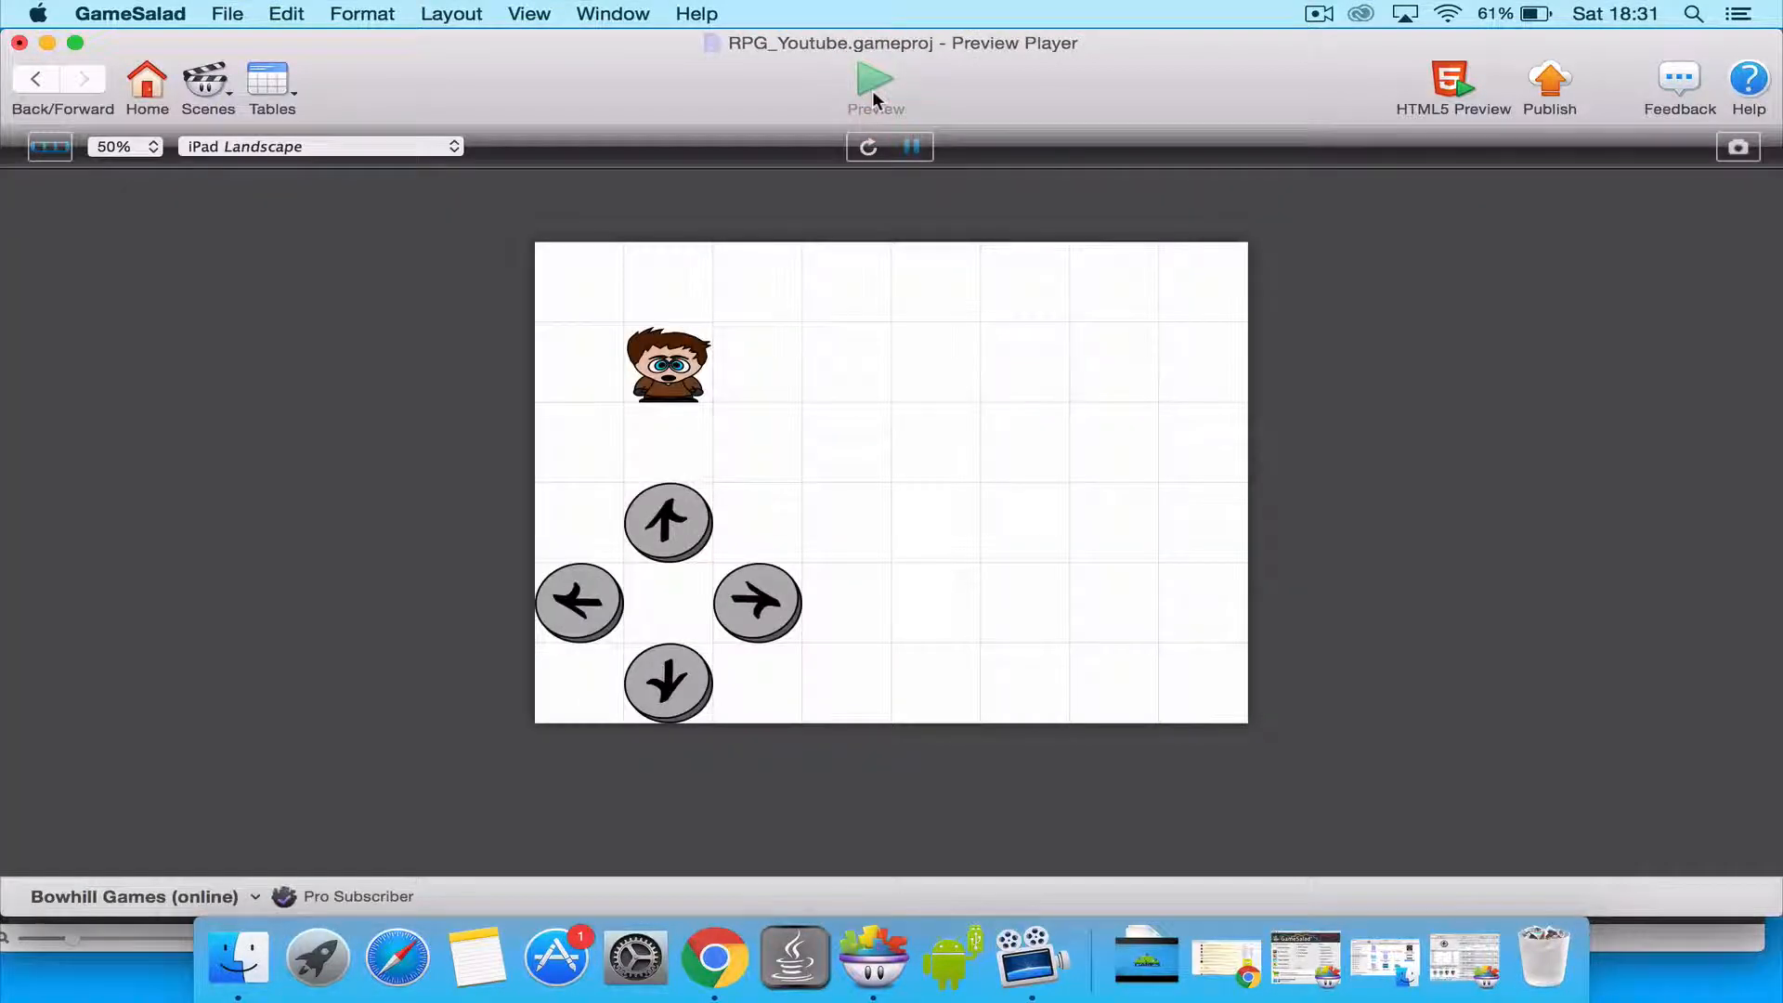
key("Up")
key("Down")
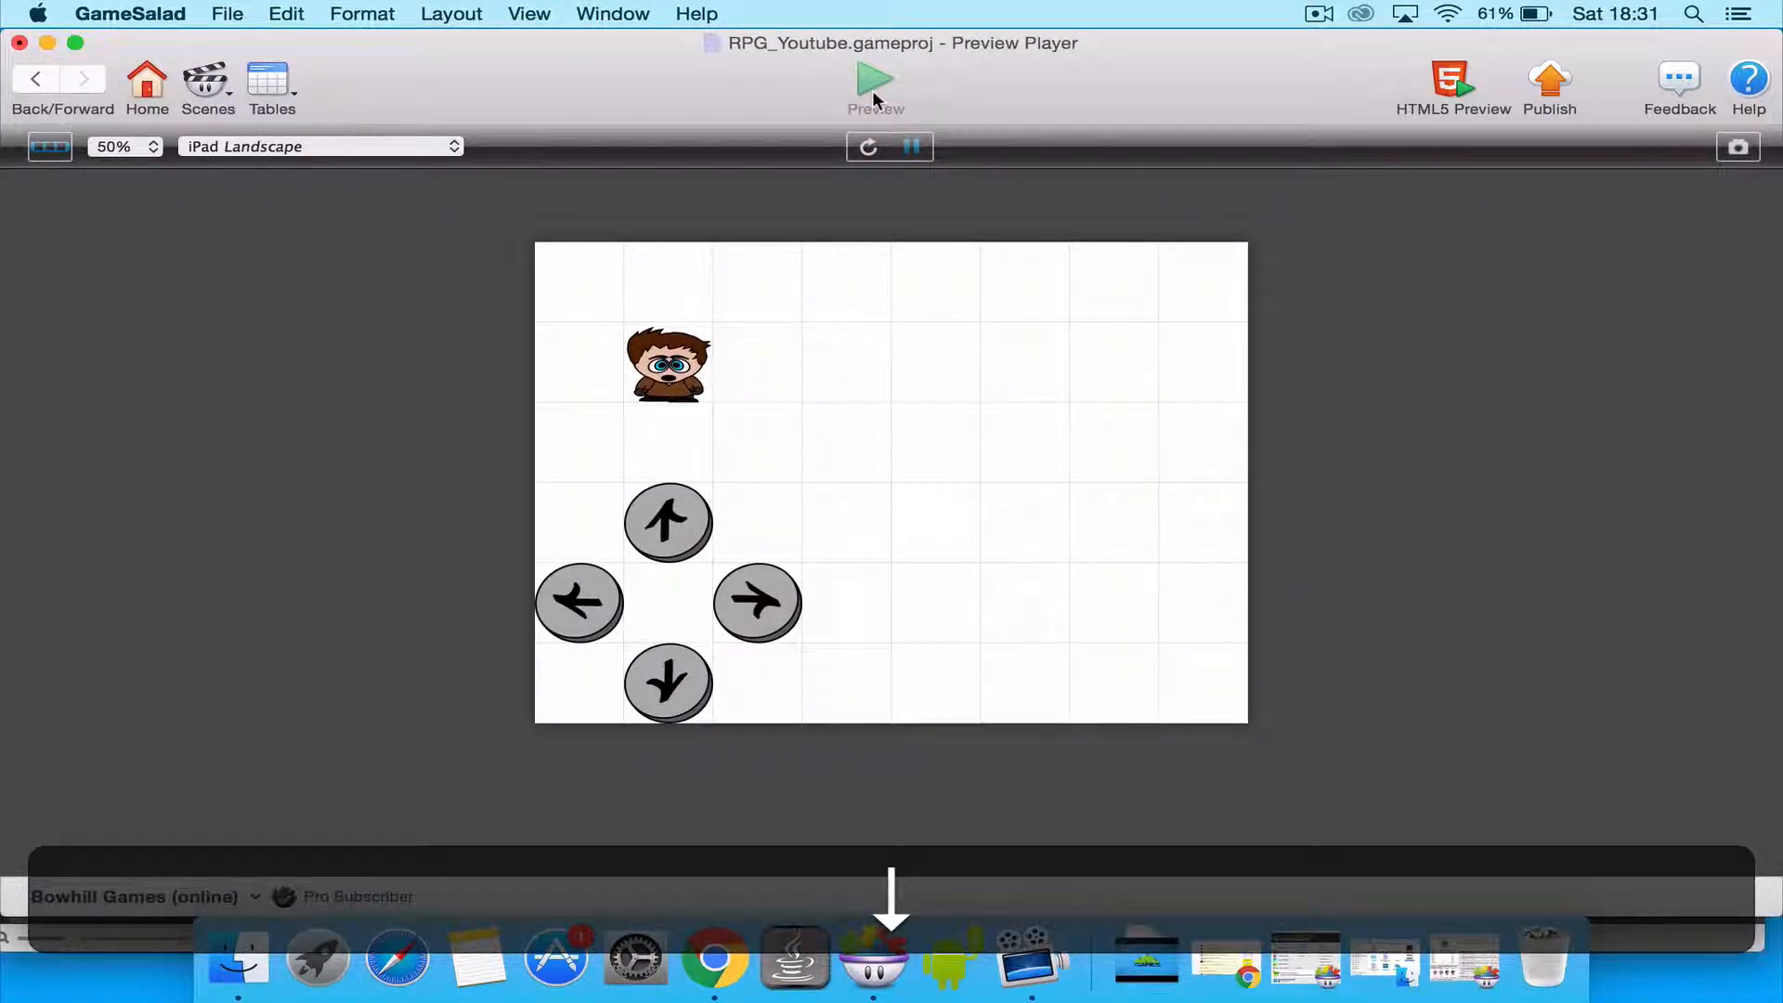
key("Right")
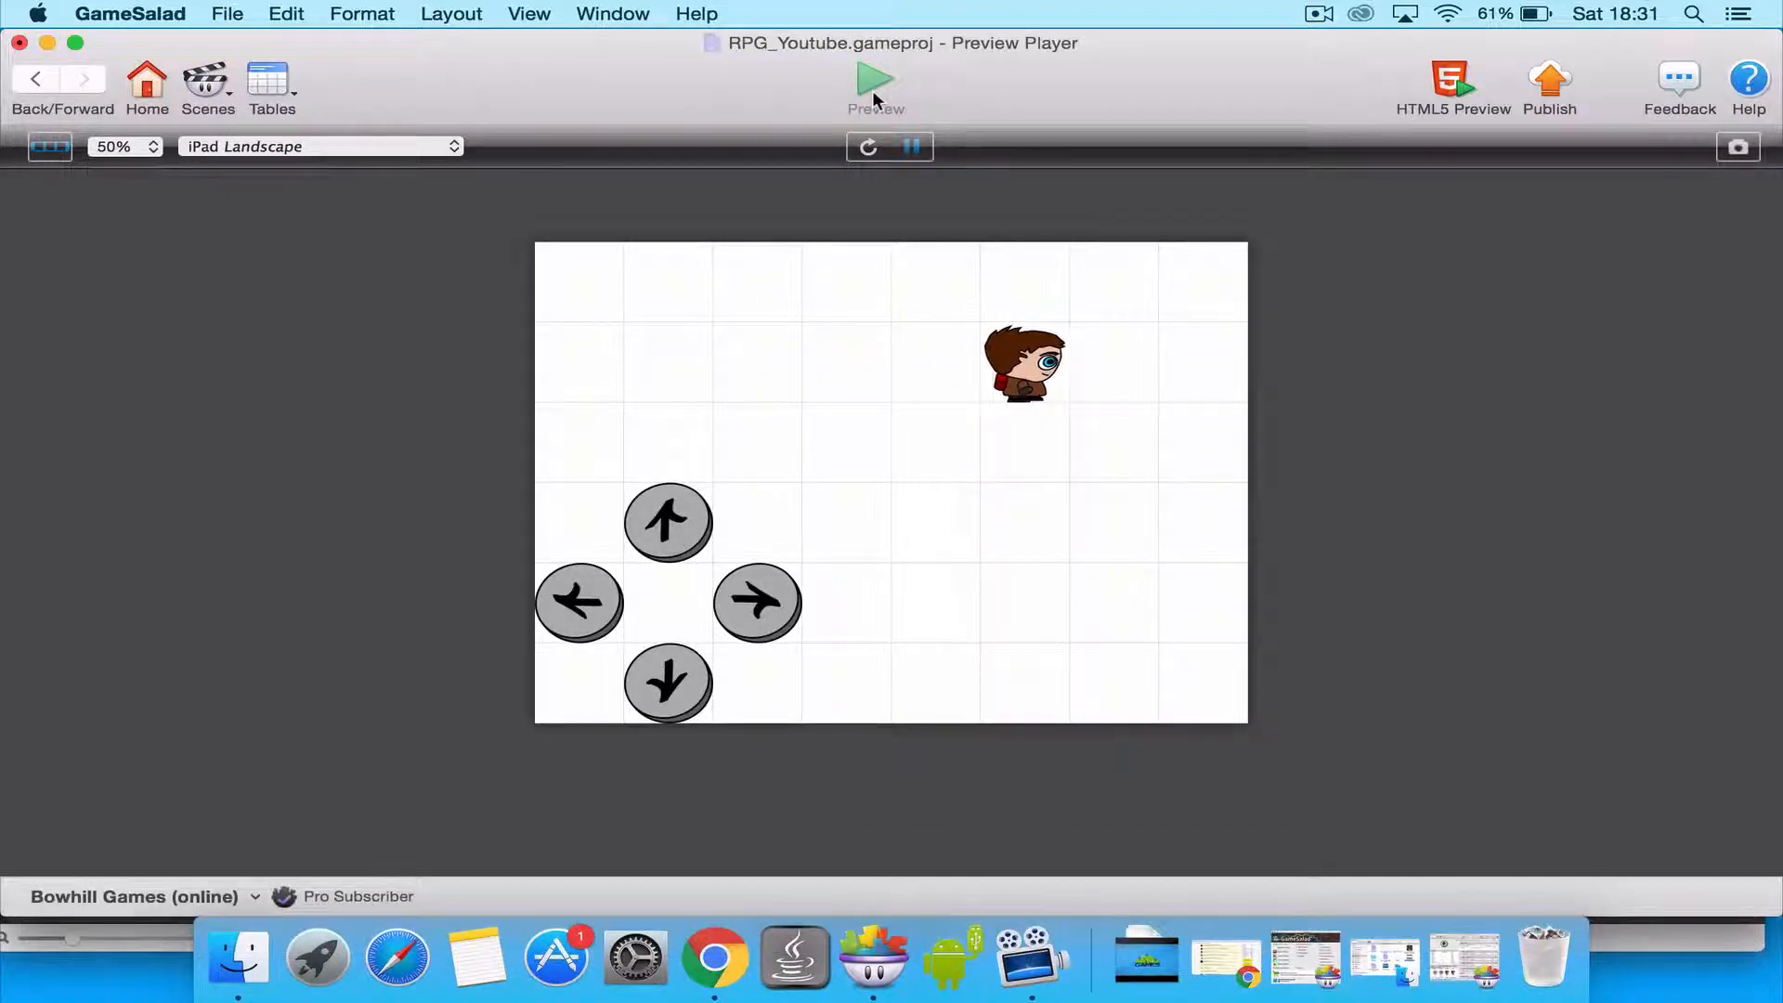
key("Down")
key("Up")
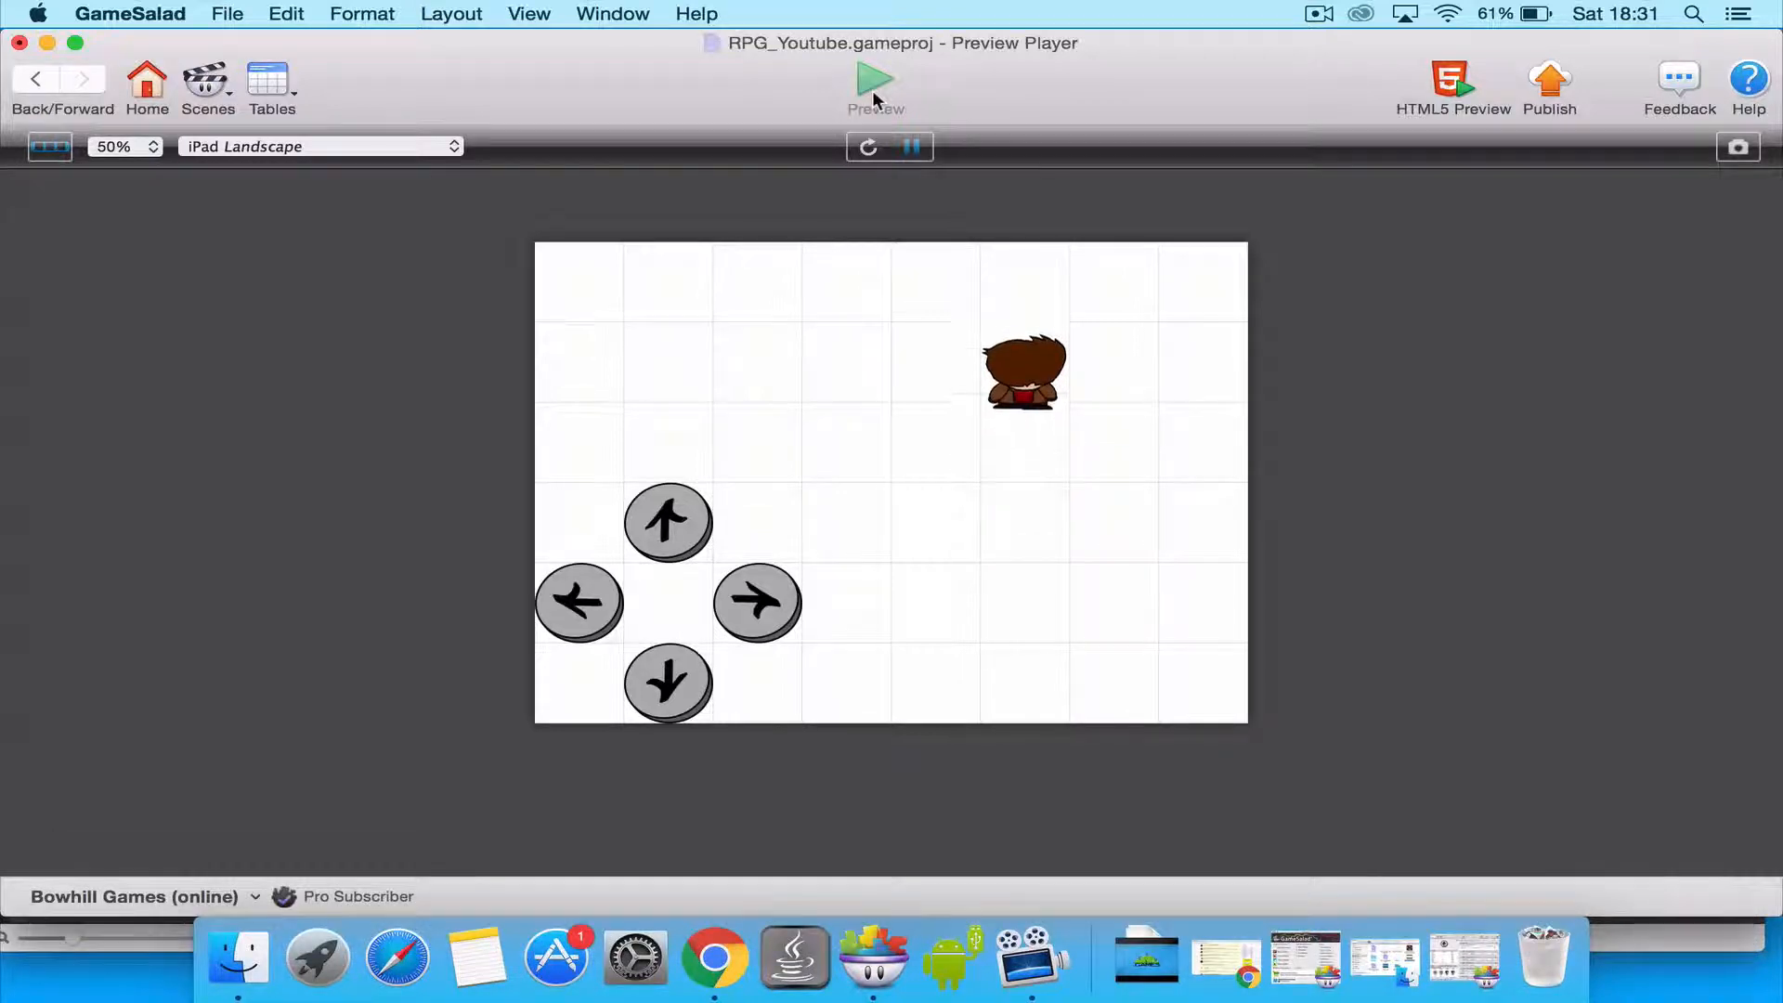
key("Right")
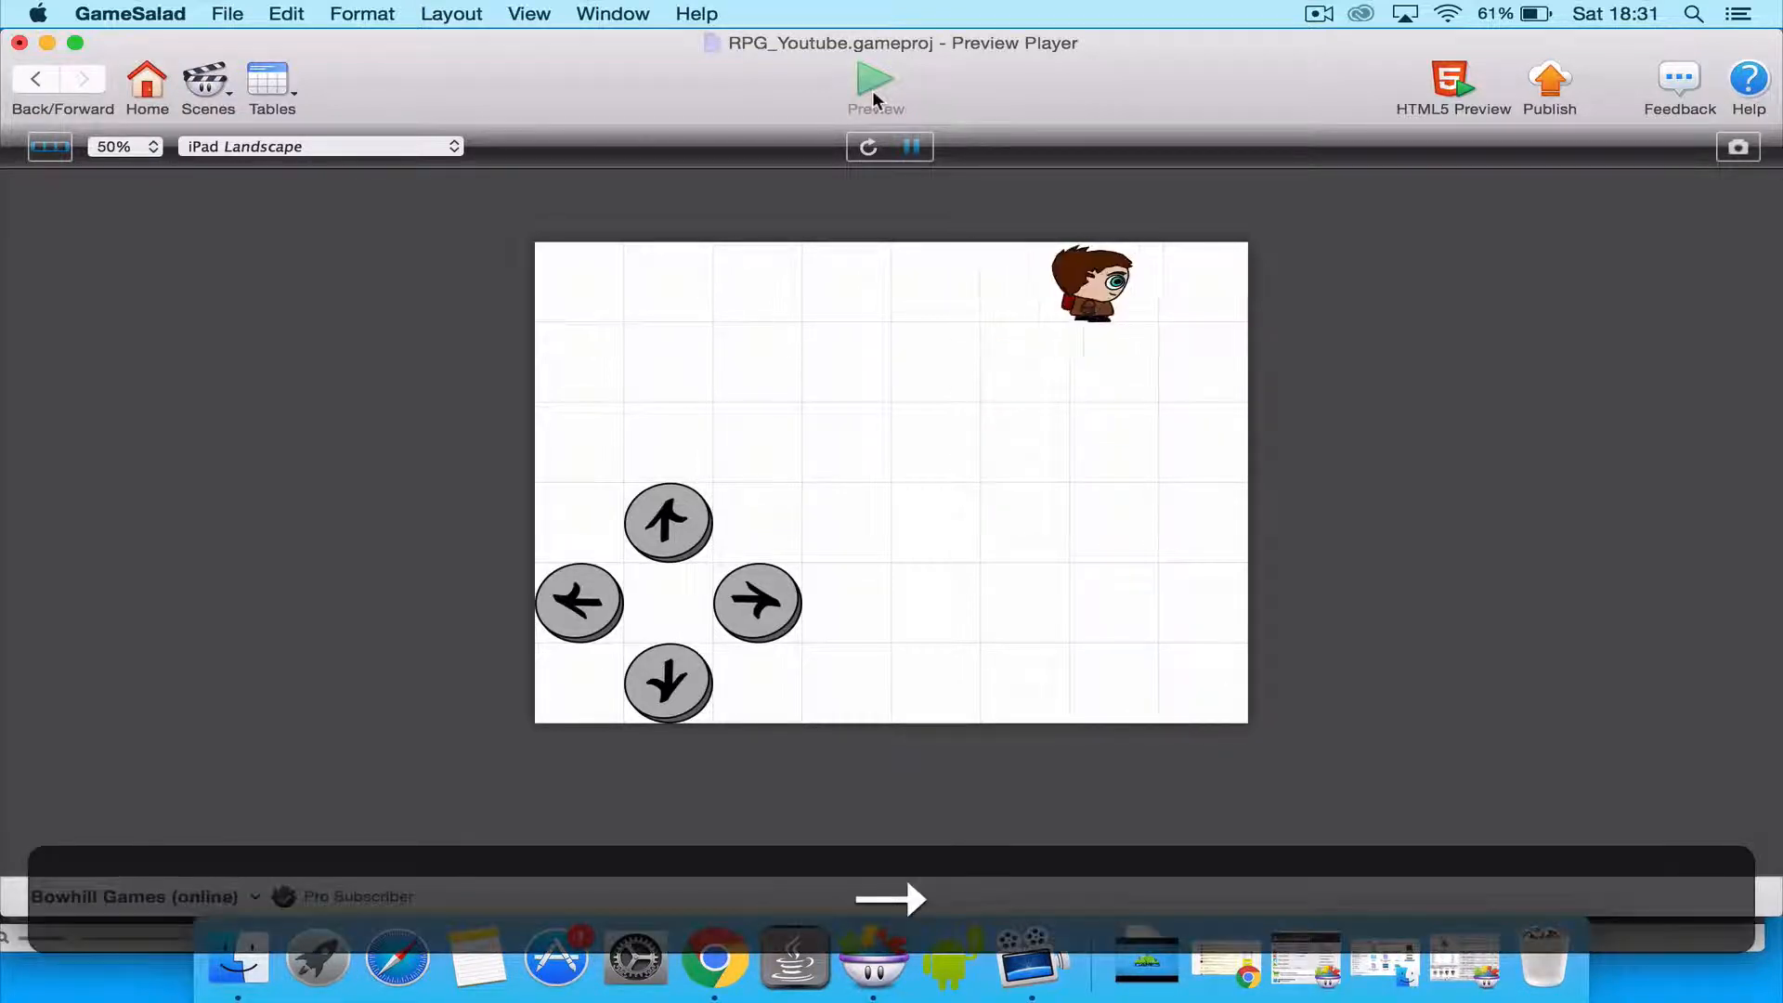
key("Down")
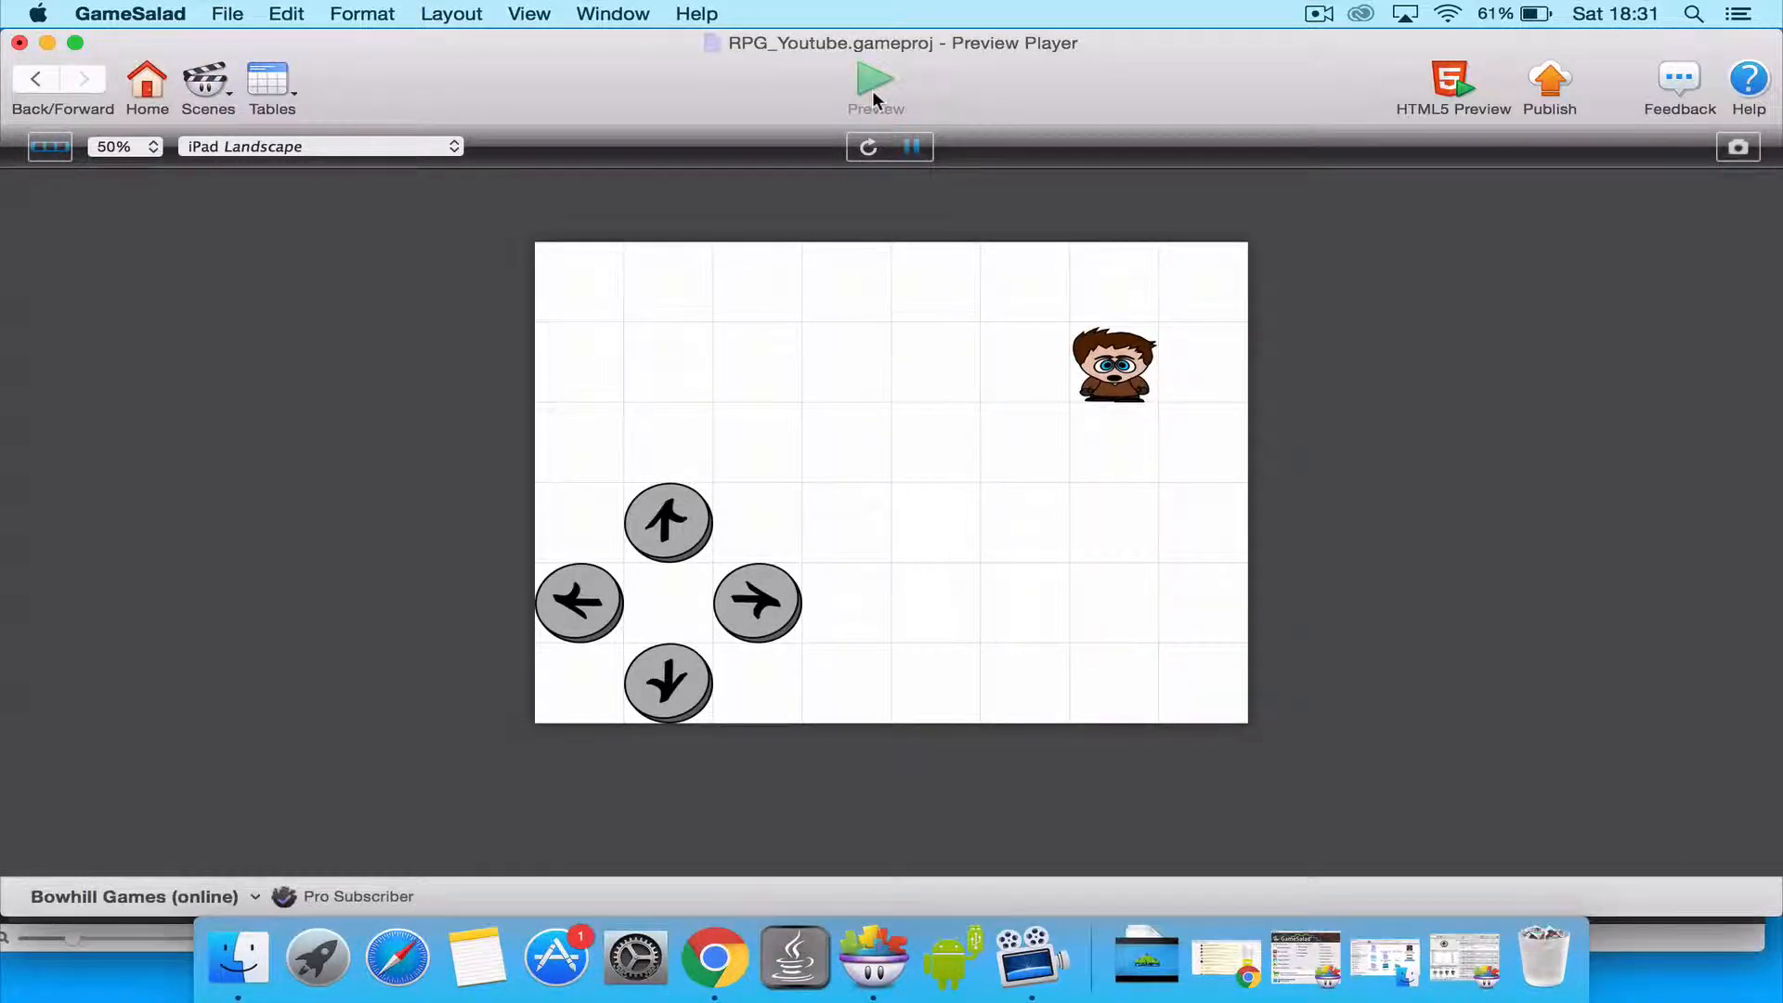
left_click(43, 76)
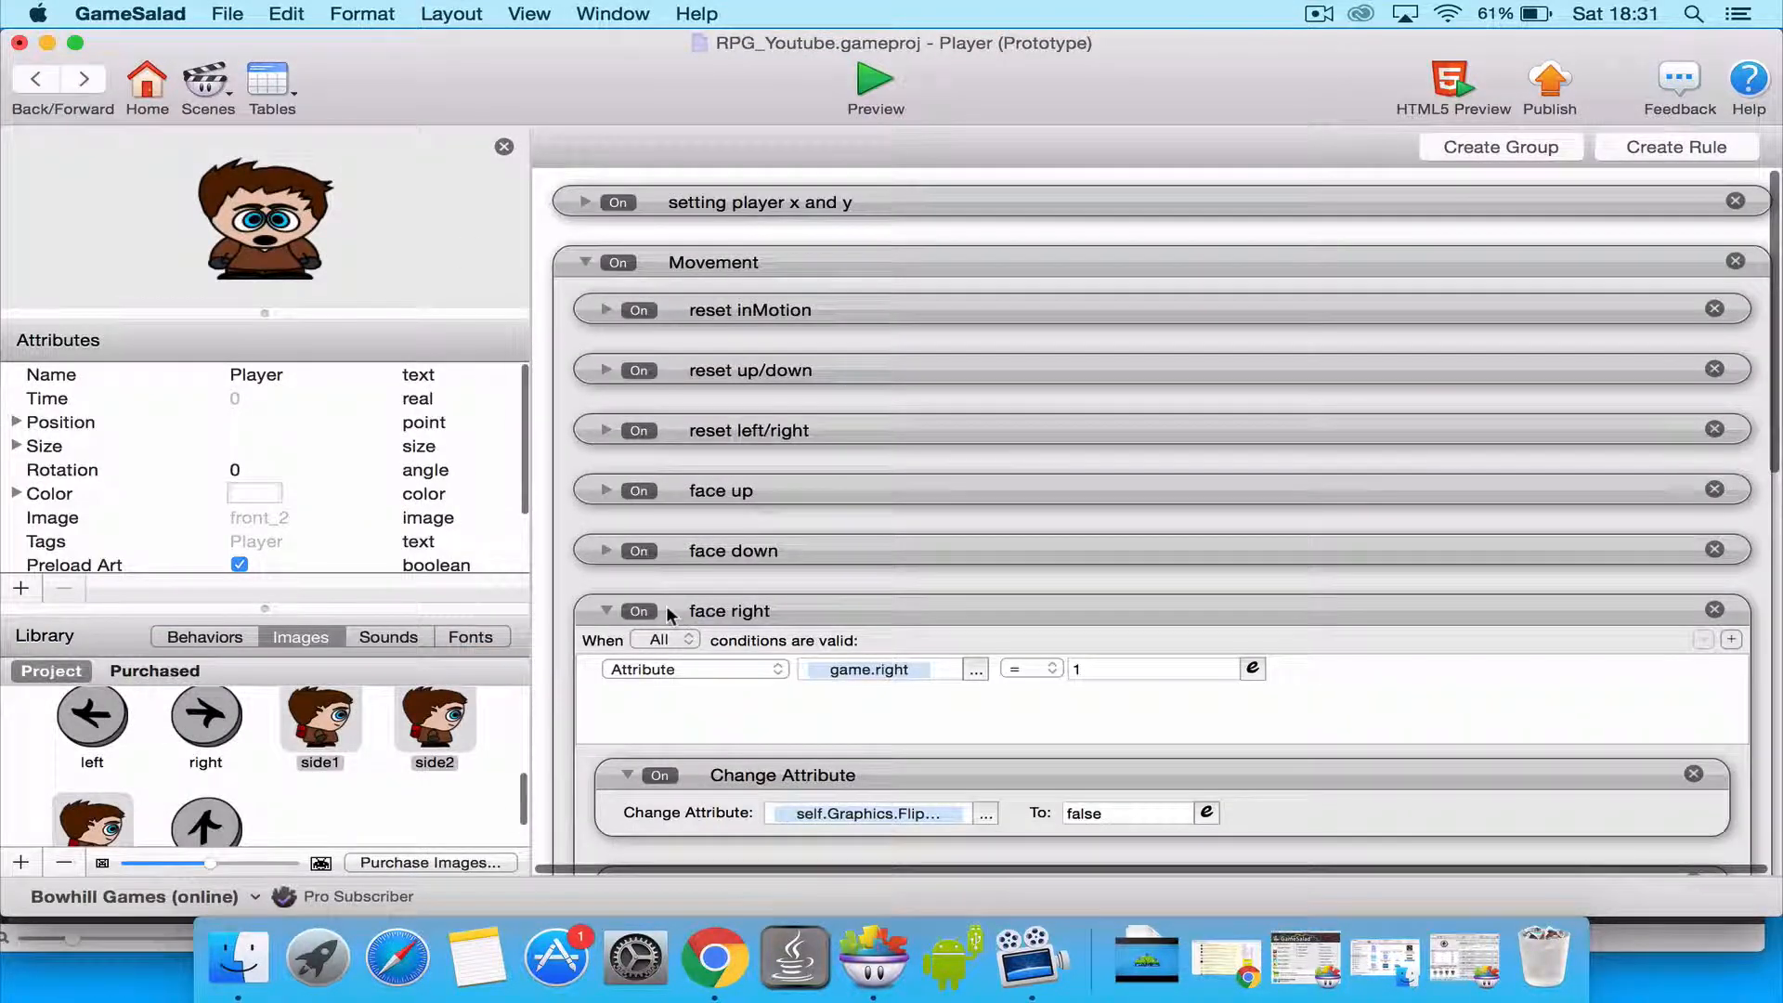
Collapse and duplicate the face right rule in the Movement group, renaming the copy face left.
left_click(606, 613)
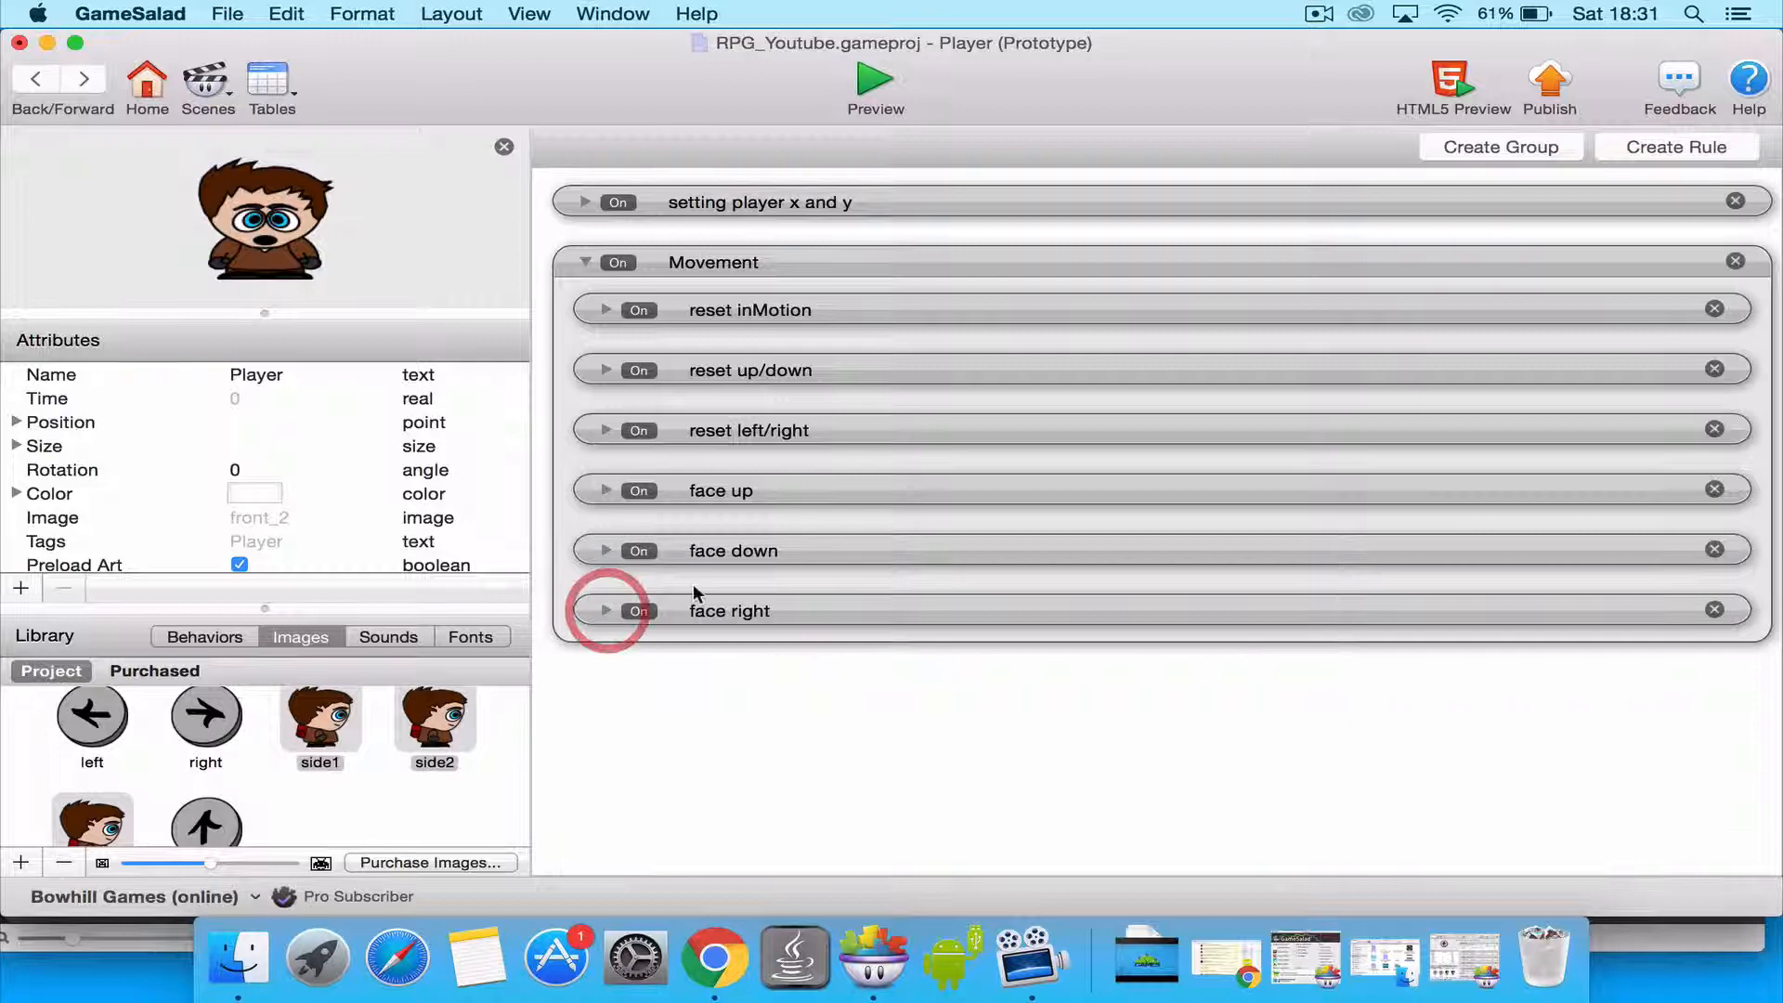
left_click(767, 611)
key("super+c")
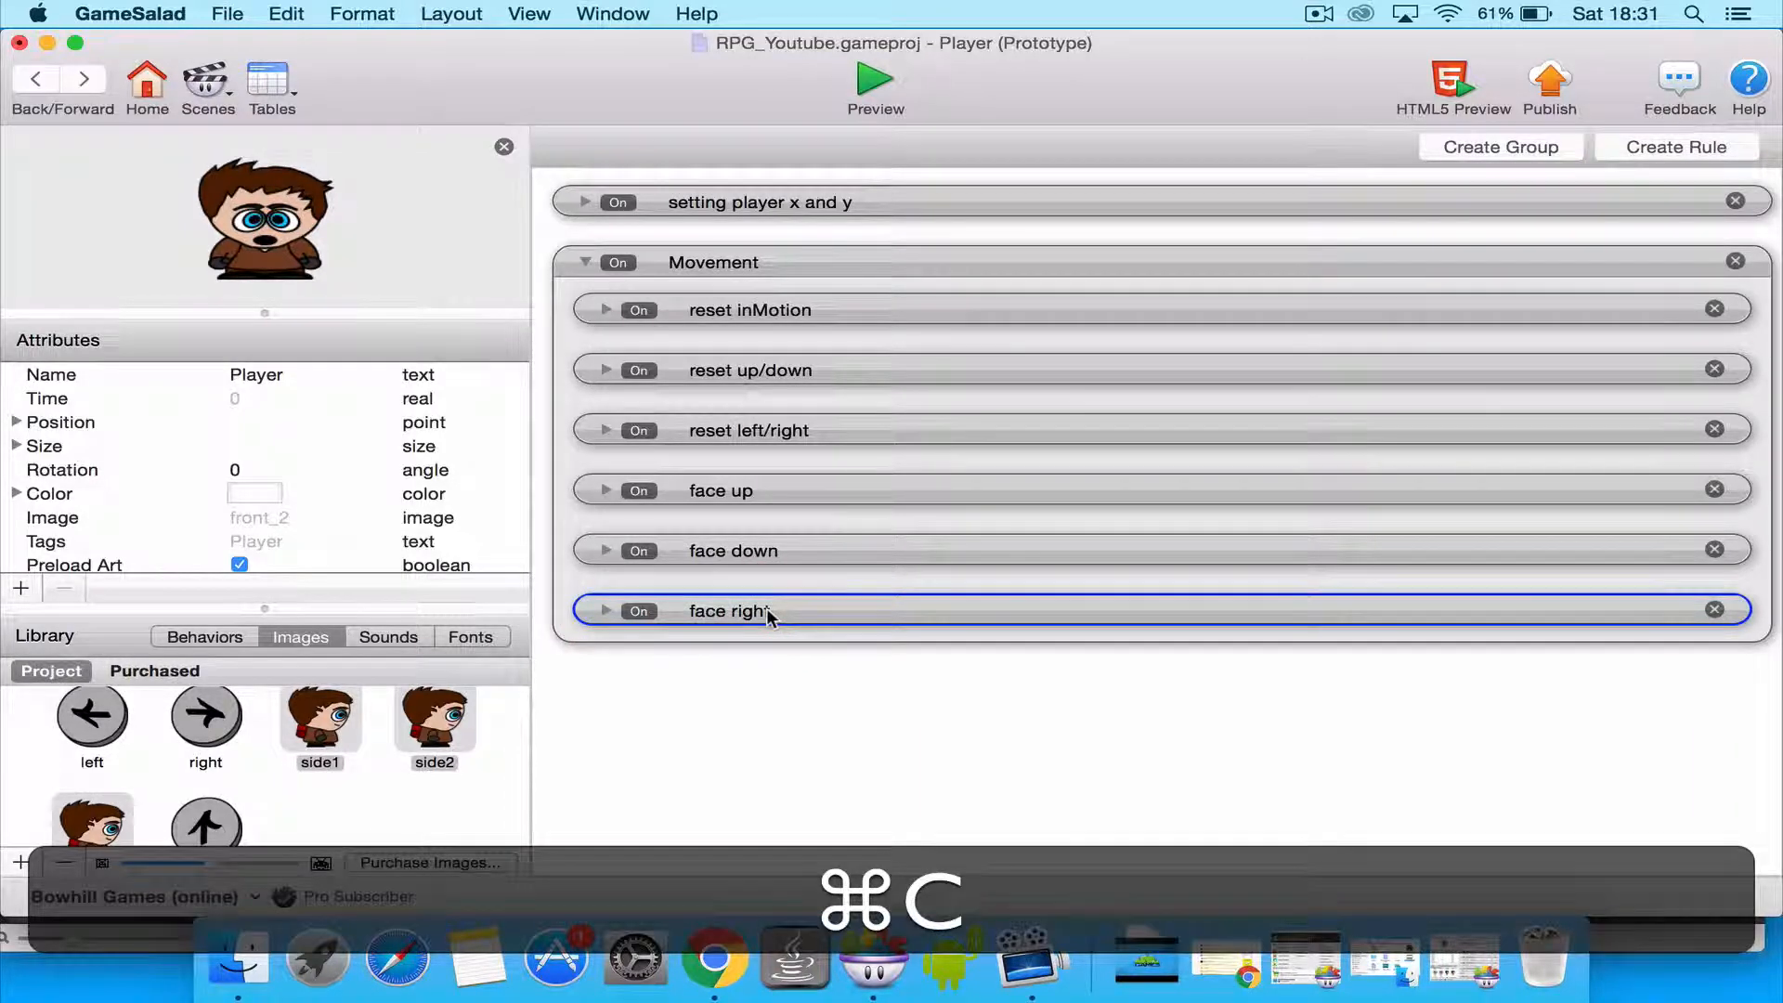
key("super+v")
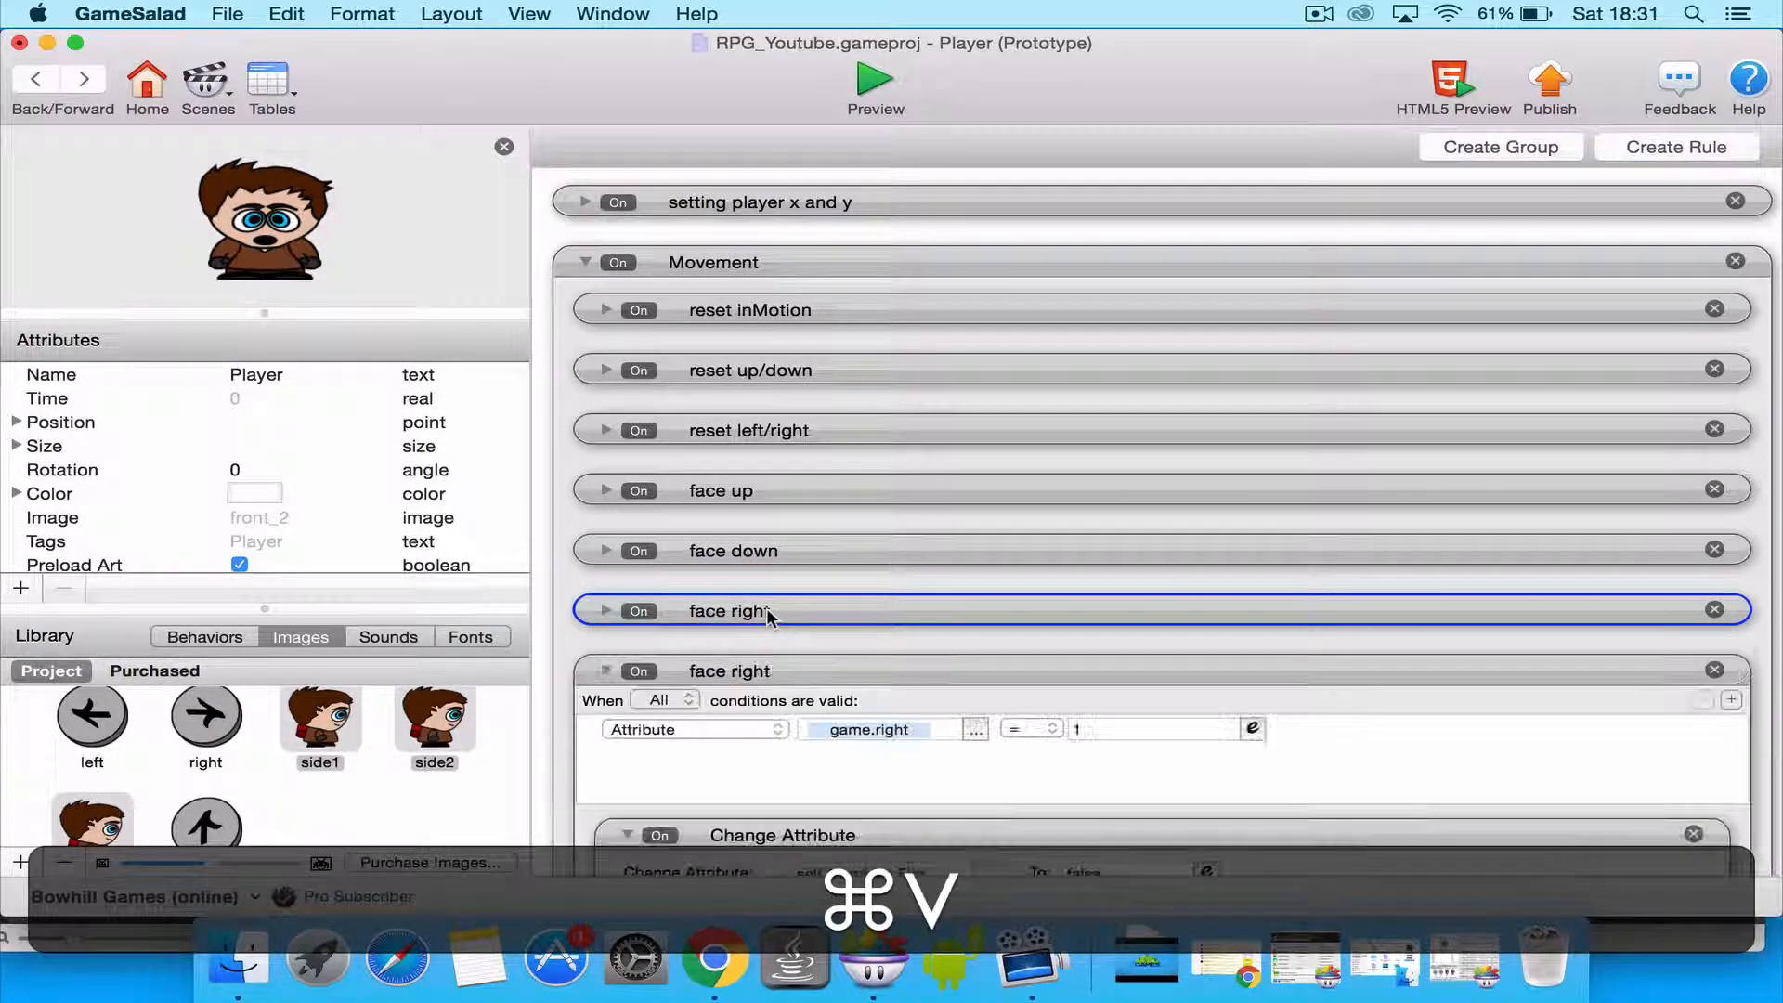
double_click(746, 675)
type("le")
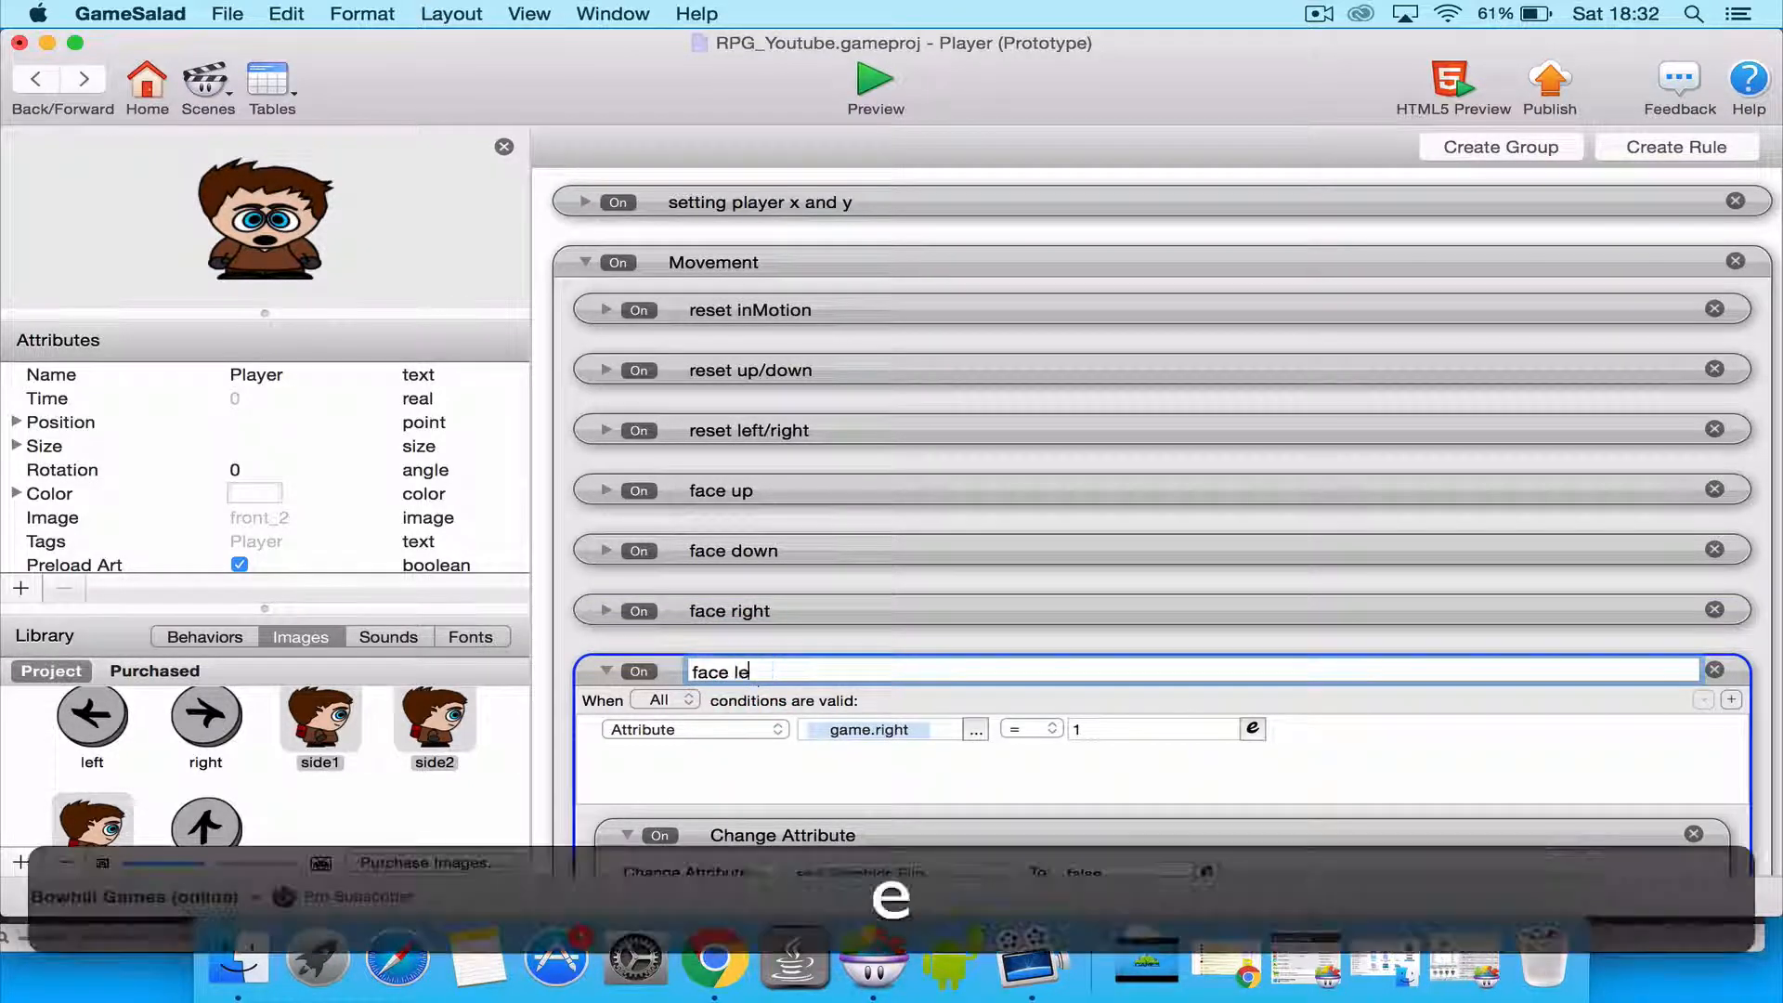
type("ft")
key("Return")
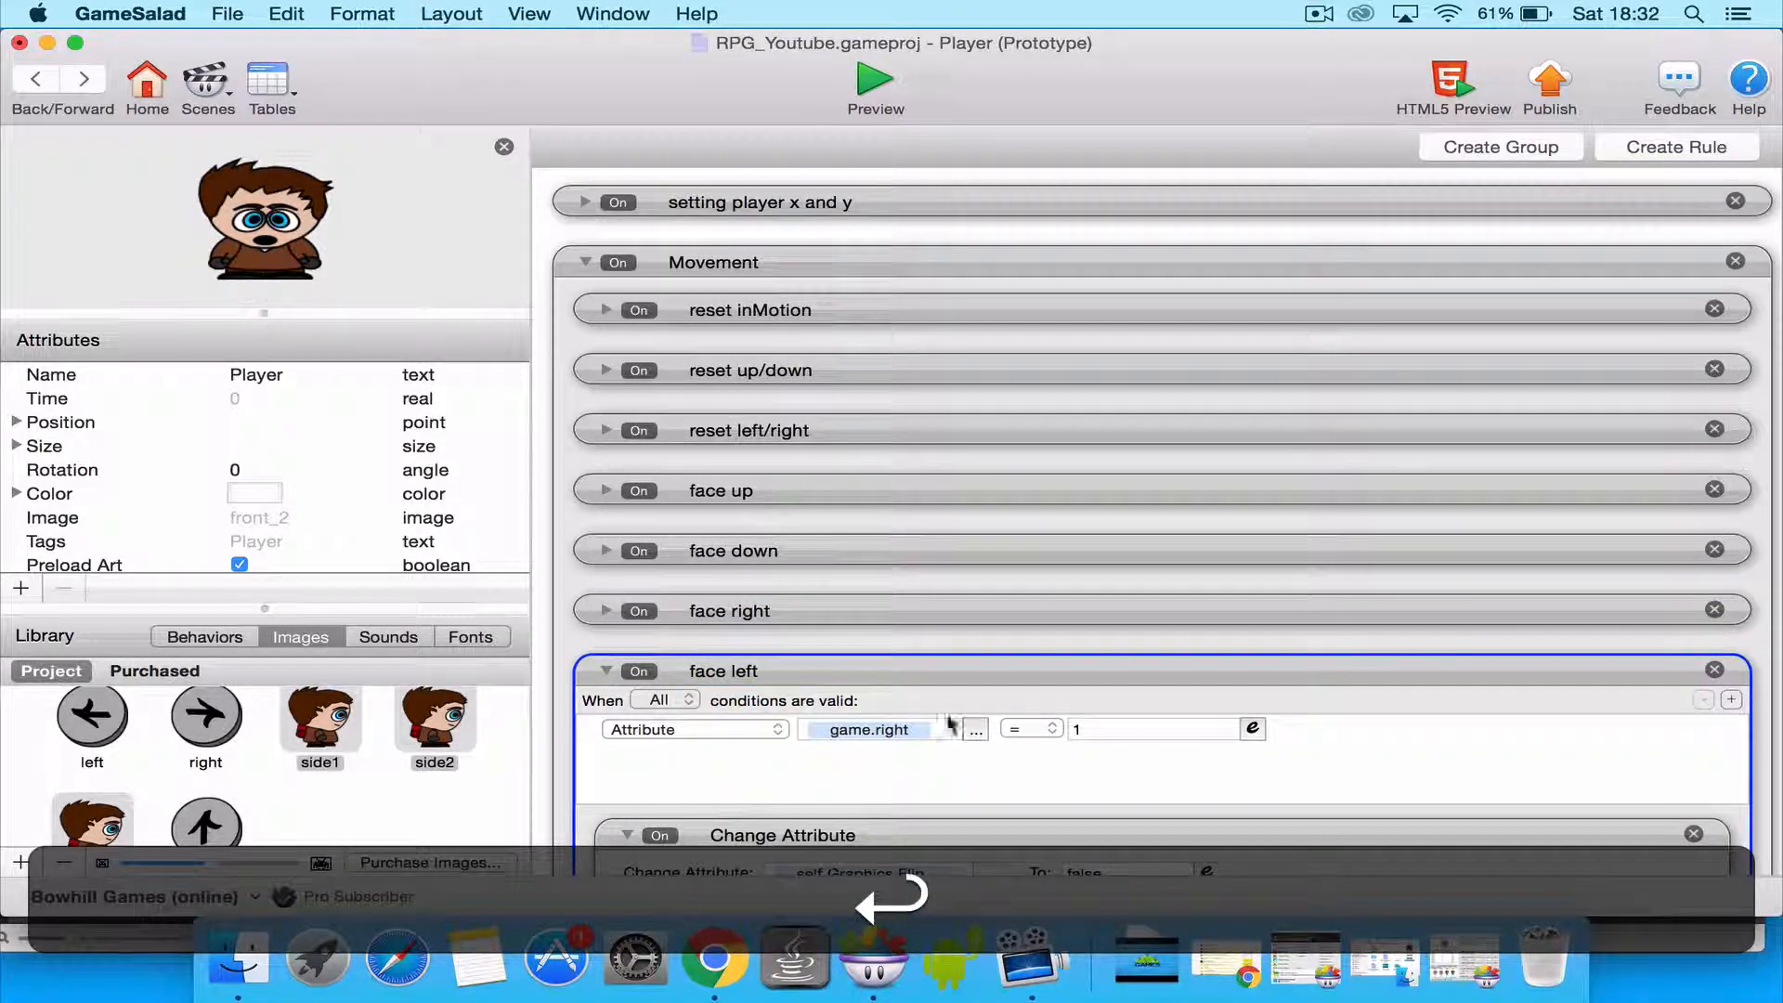
Set the face left rule's condition attribute to game.left.
left_click(976, 730)
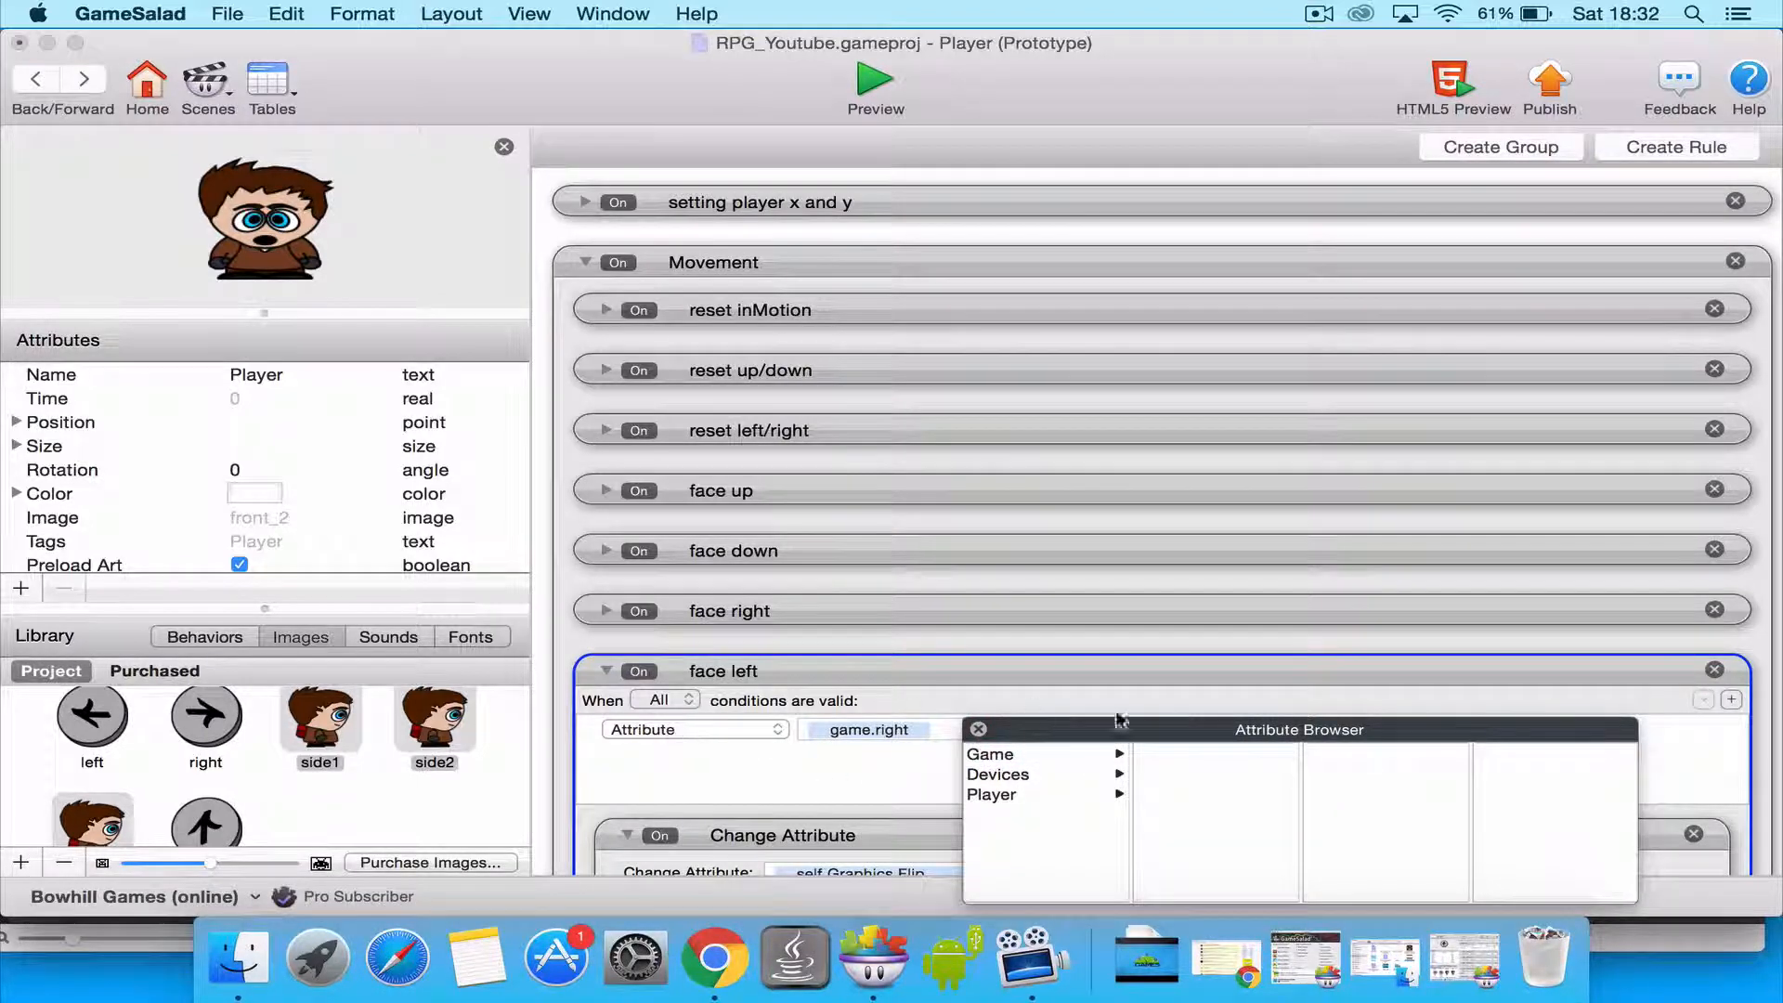
left_click(1103, 757)
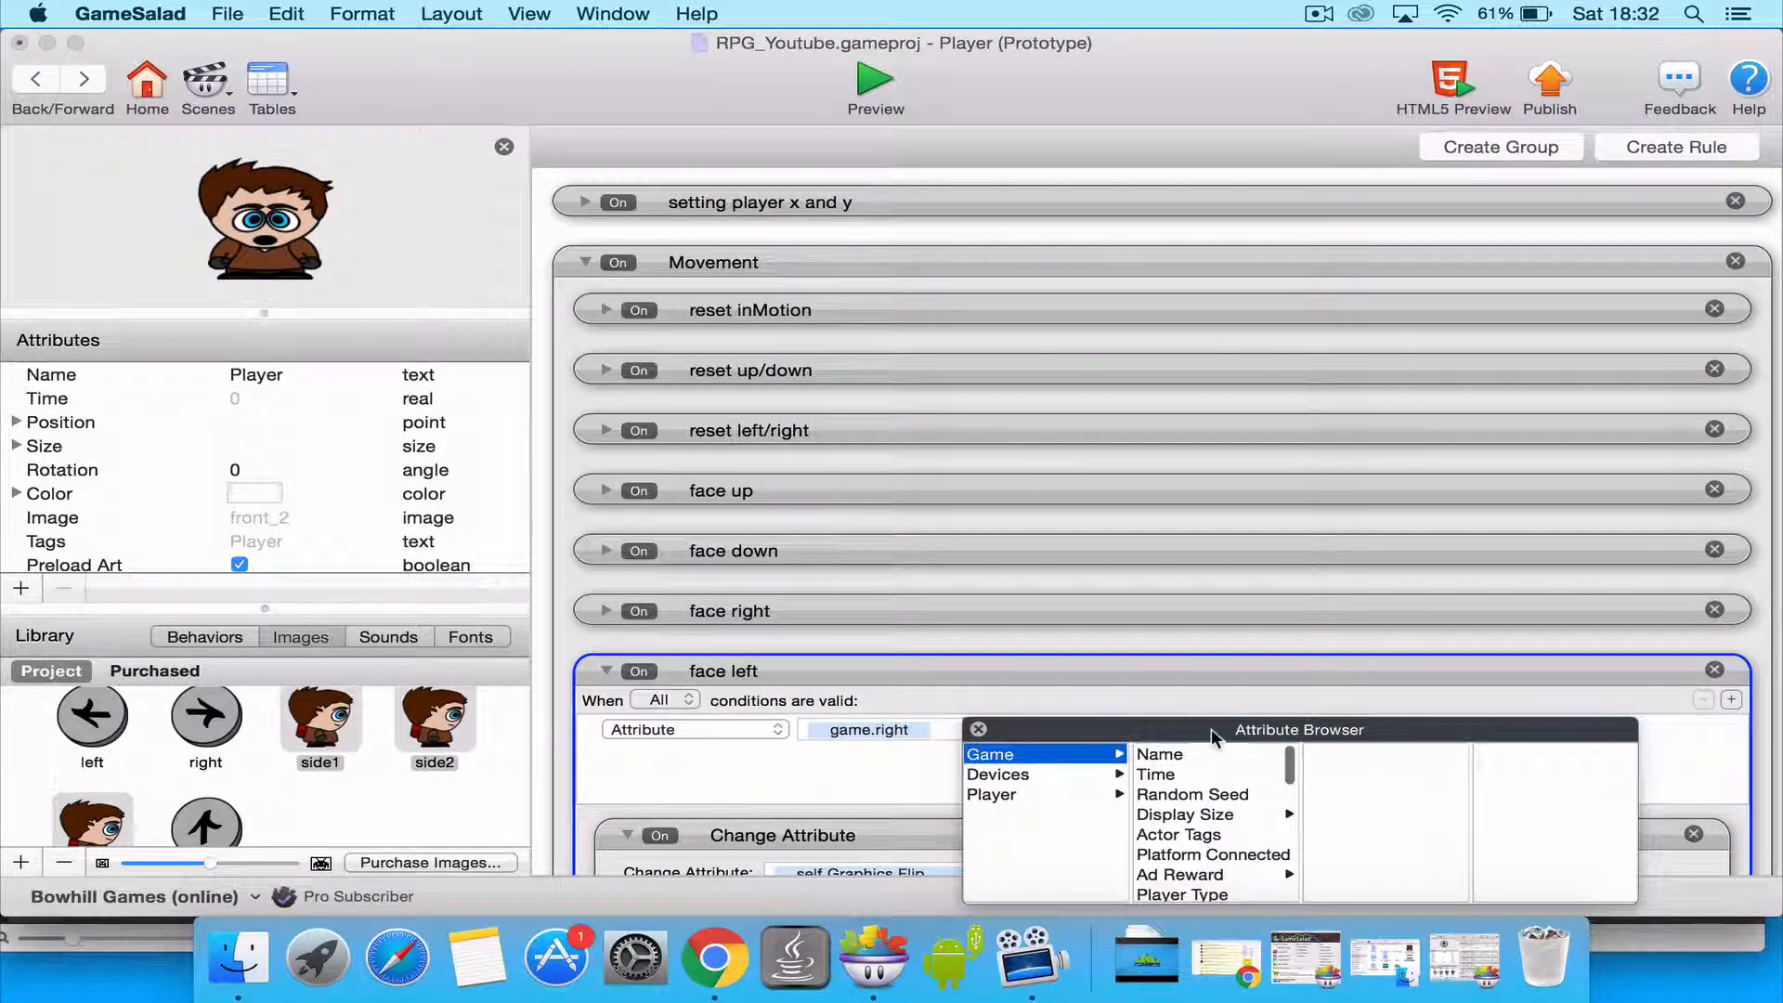
left_click_drag(1211, 728, 1040, 468)
scroll(1031, 552, "down", 10)
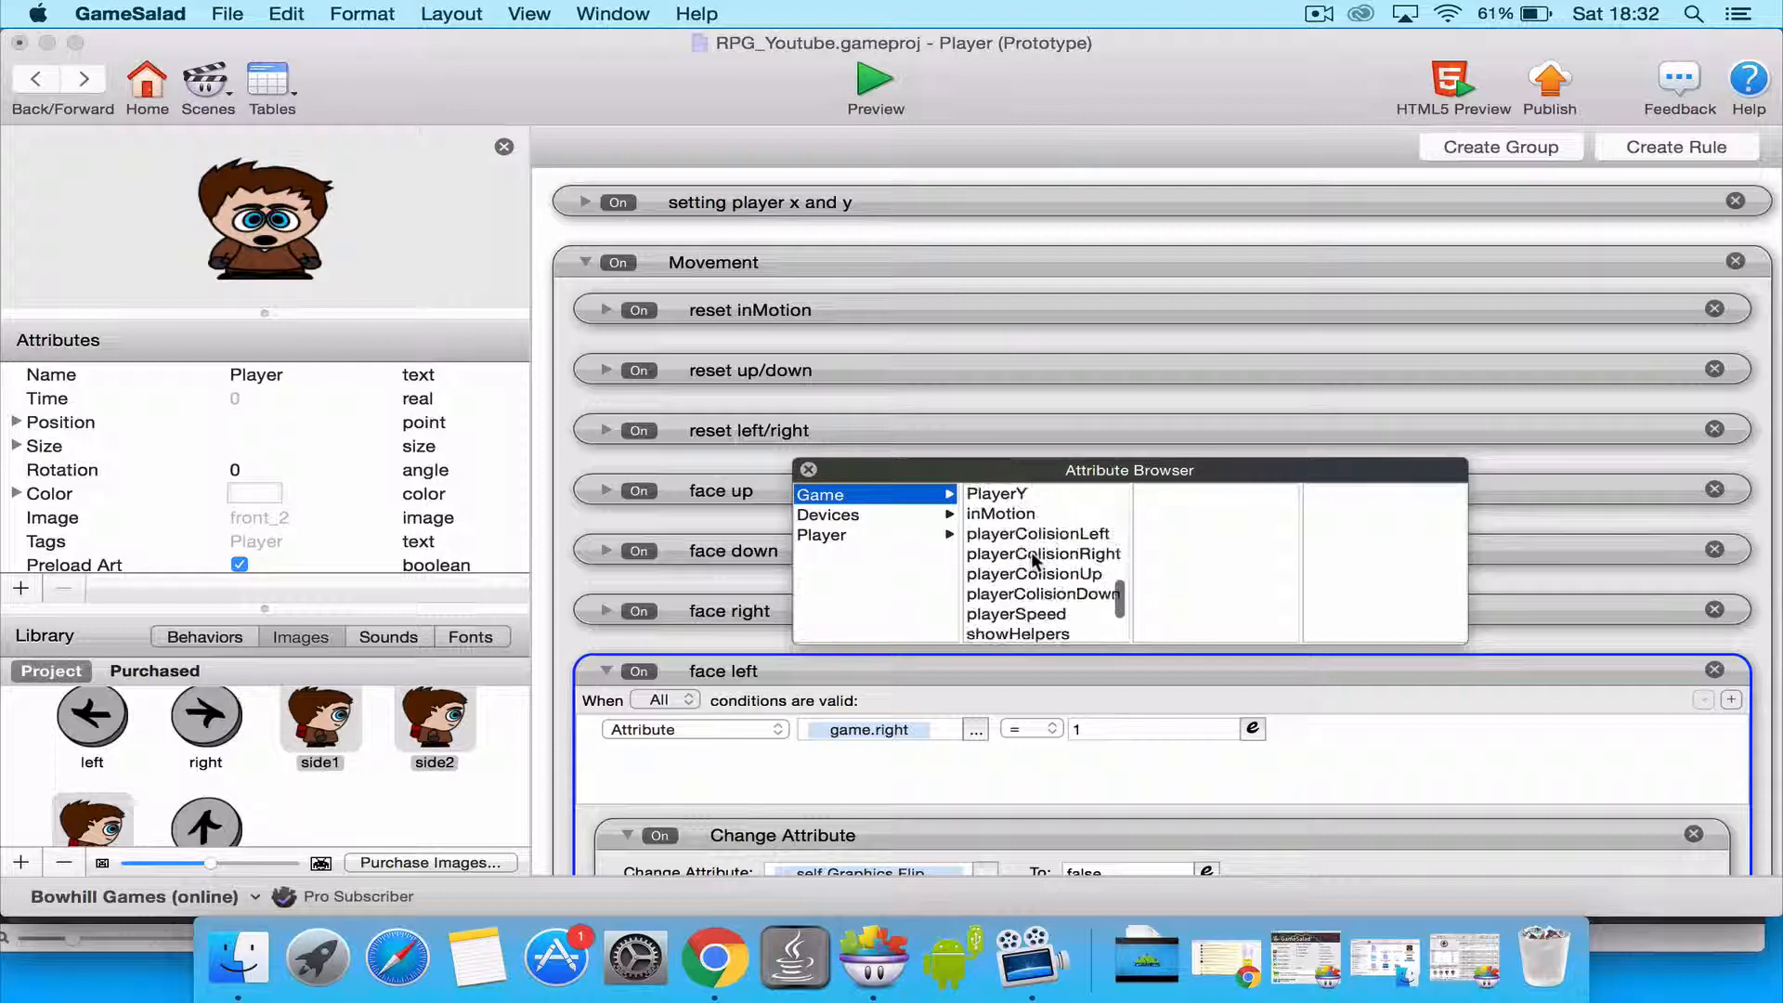
scroll(1031, 552, "down", 4)
double_click(984, 610)
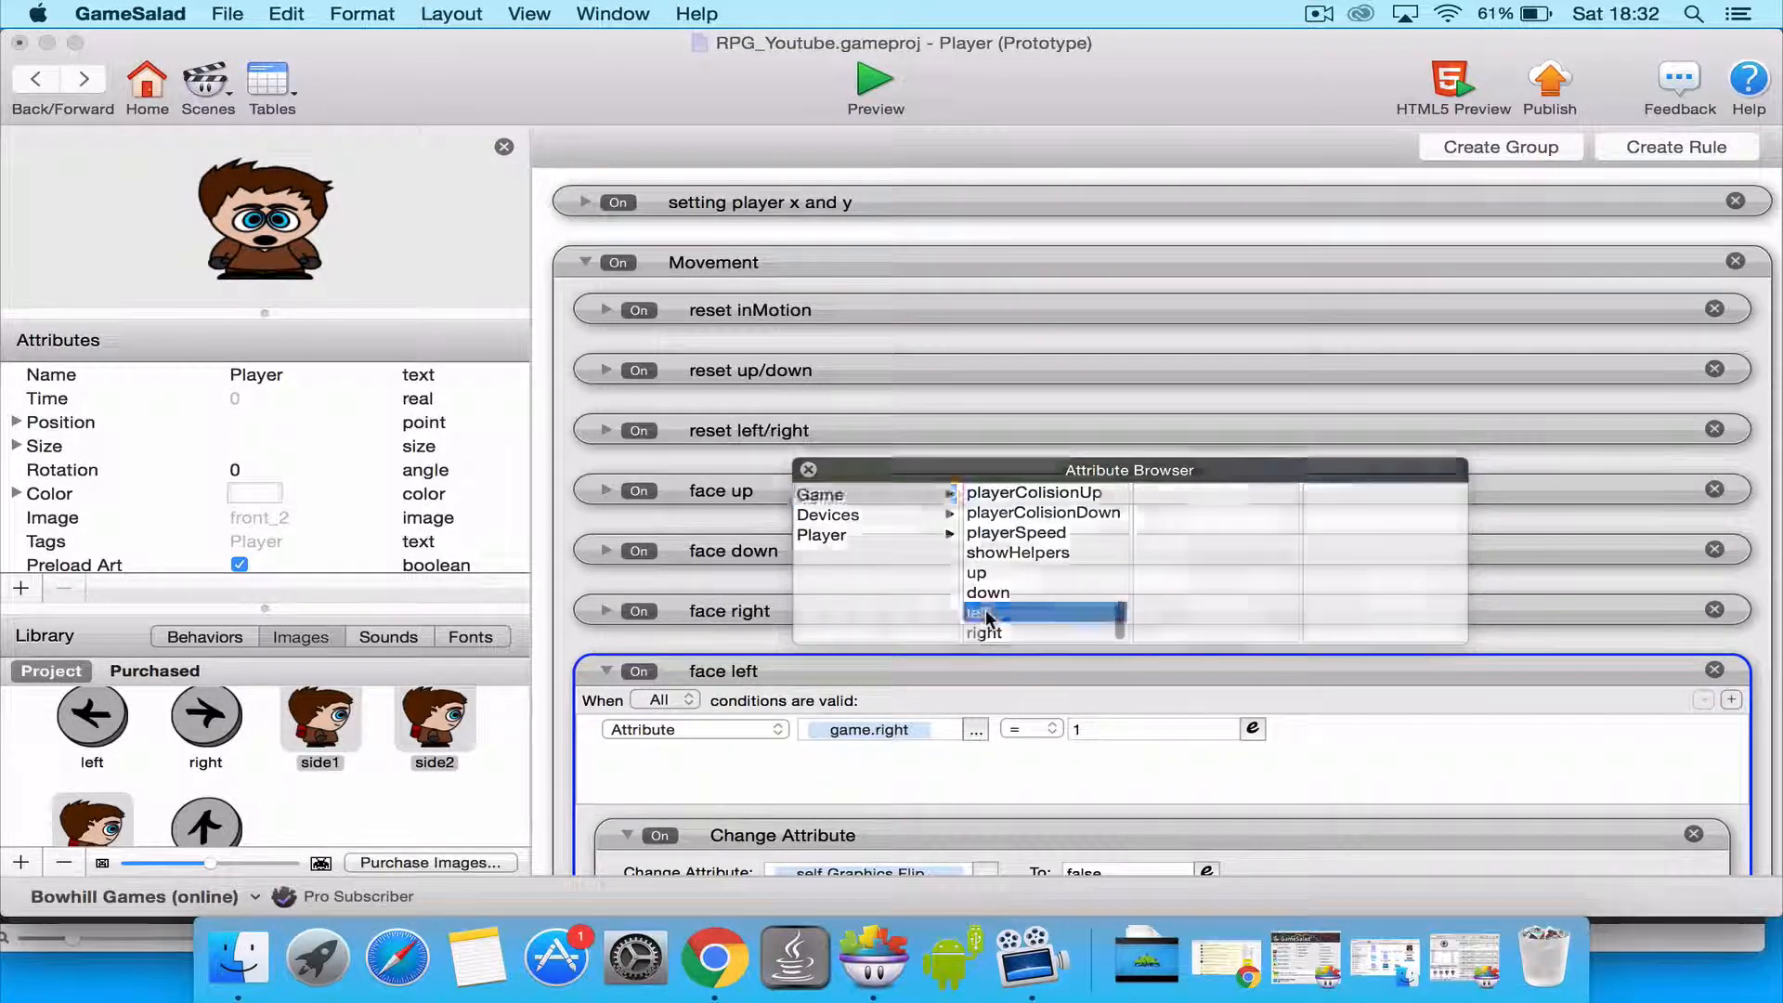
Set the self.Graphics.Flip attribute change in the face left rule to true.
scroll(1044, 683, "down", 1)
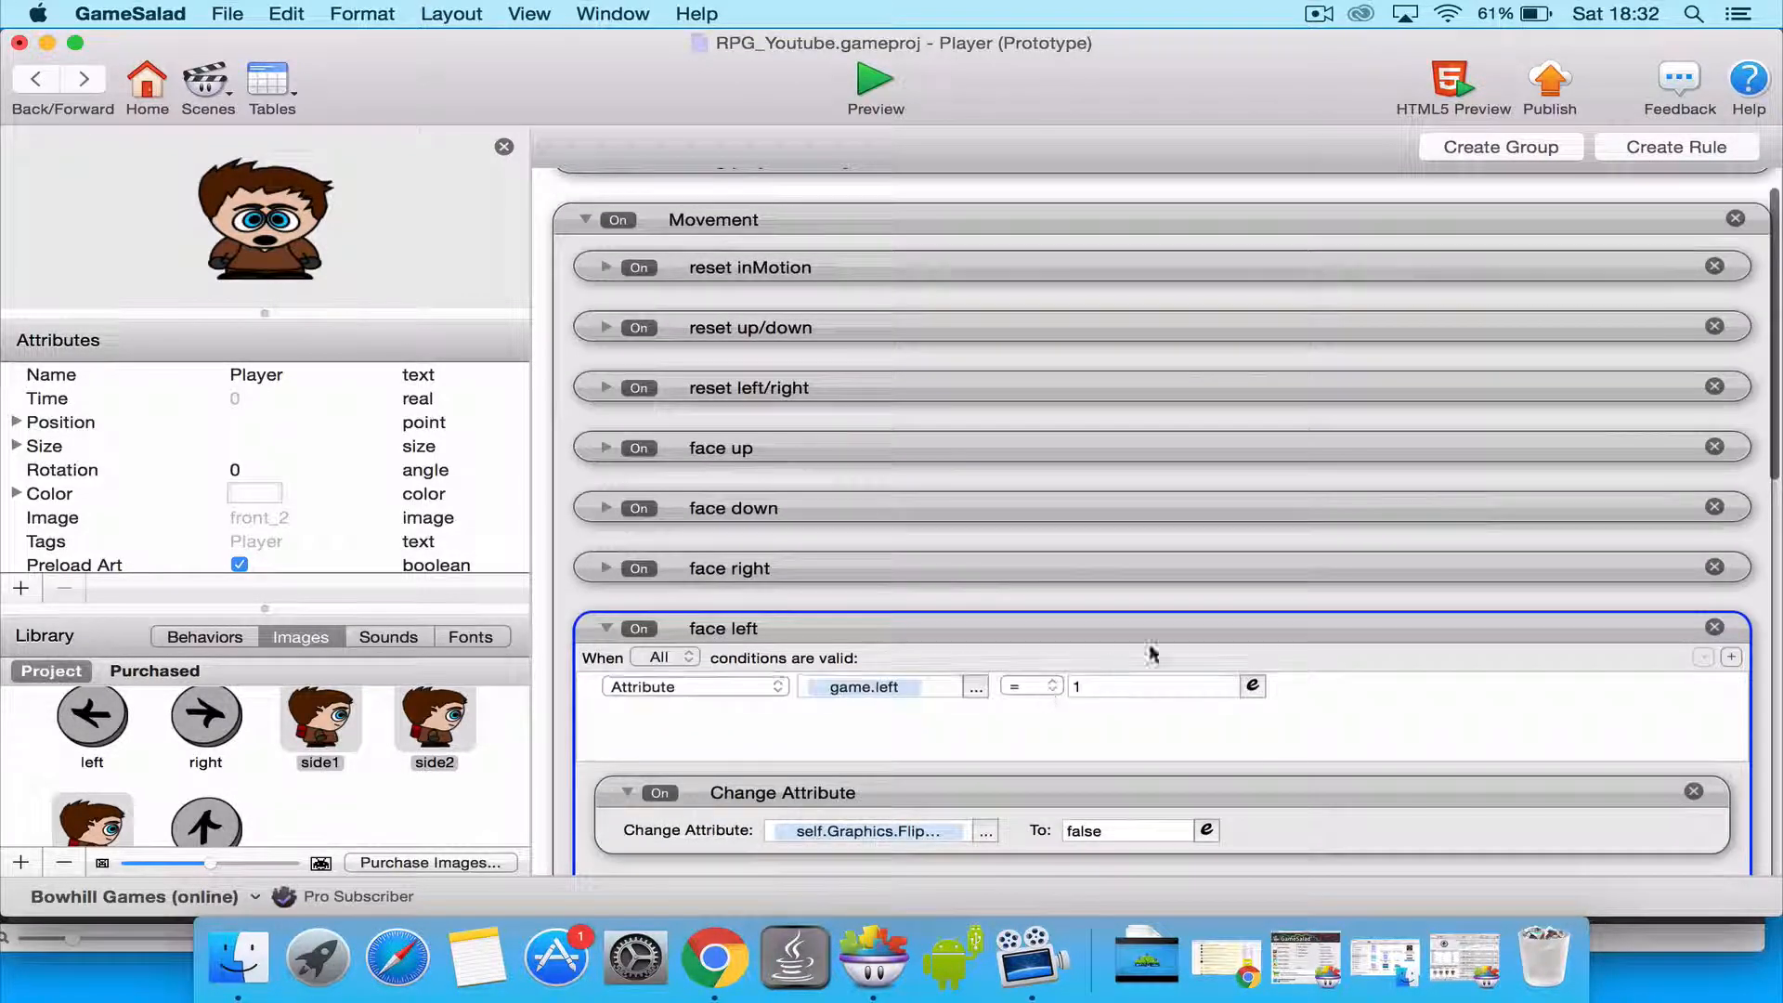
scroll(1391, 628, "down", 1)
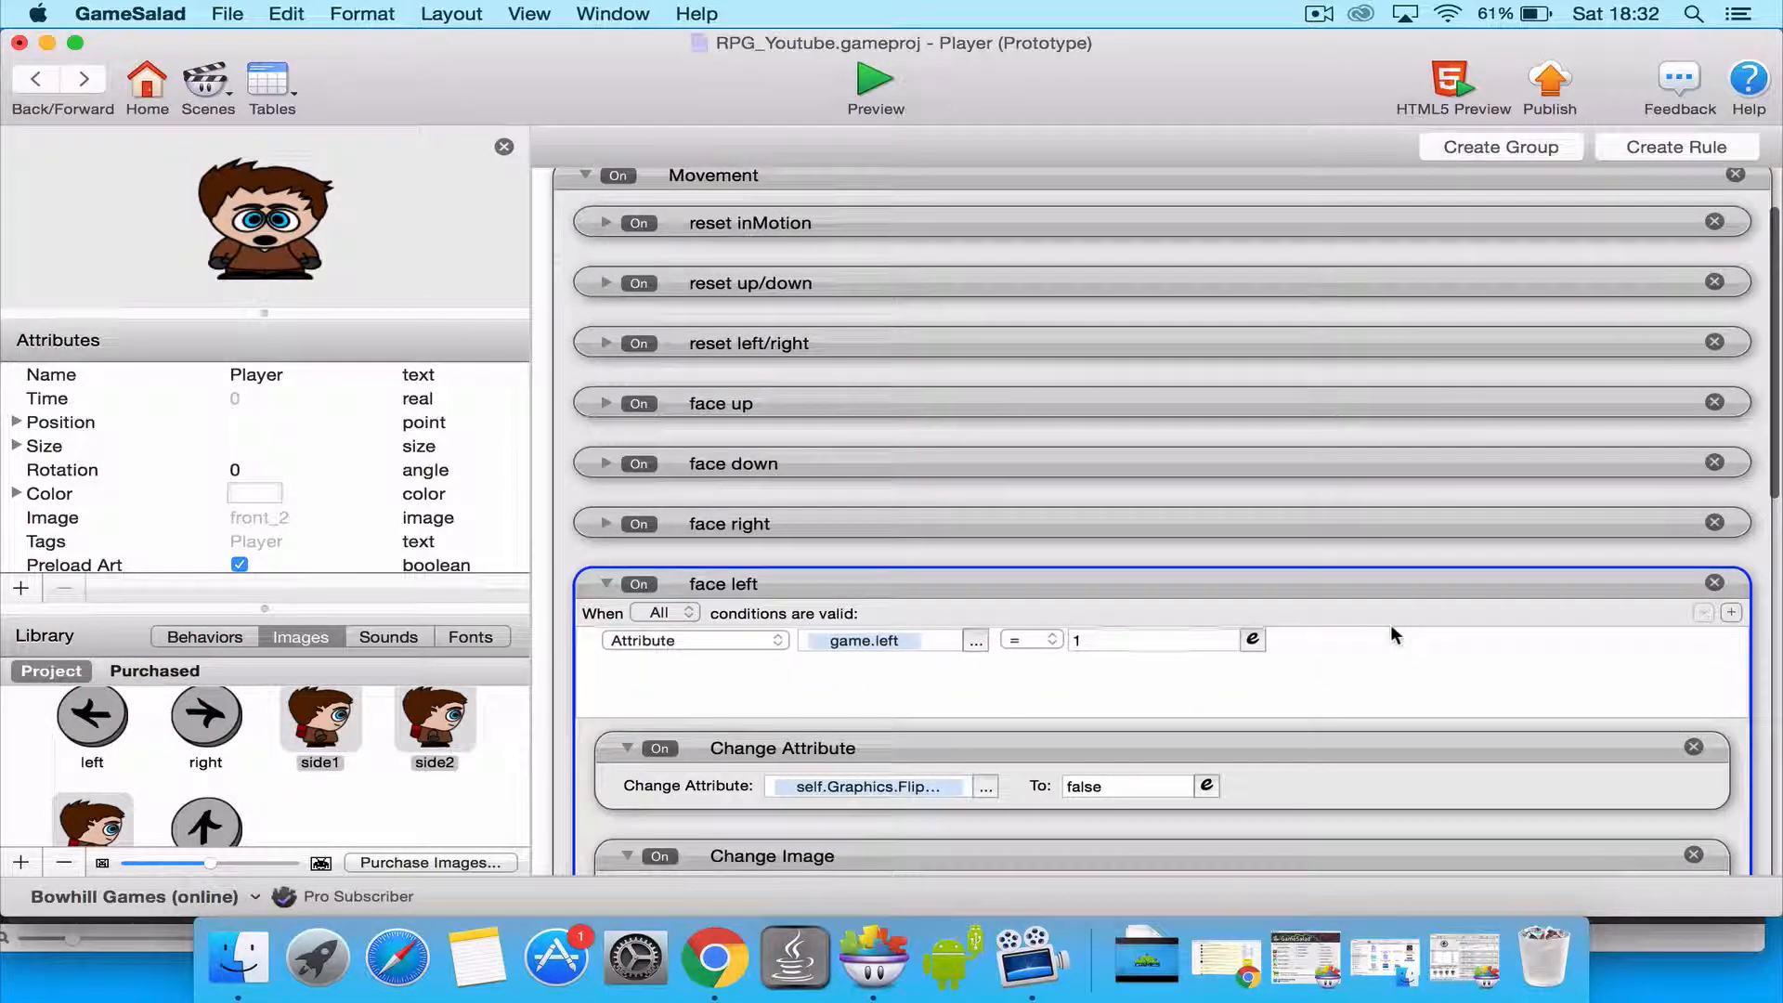
scroll(1772, 548, "down", 5)
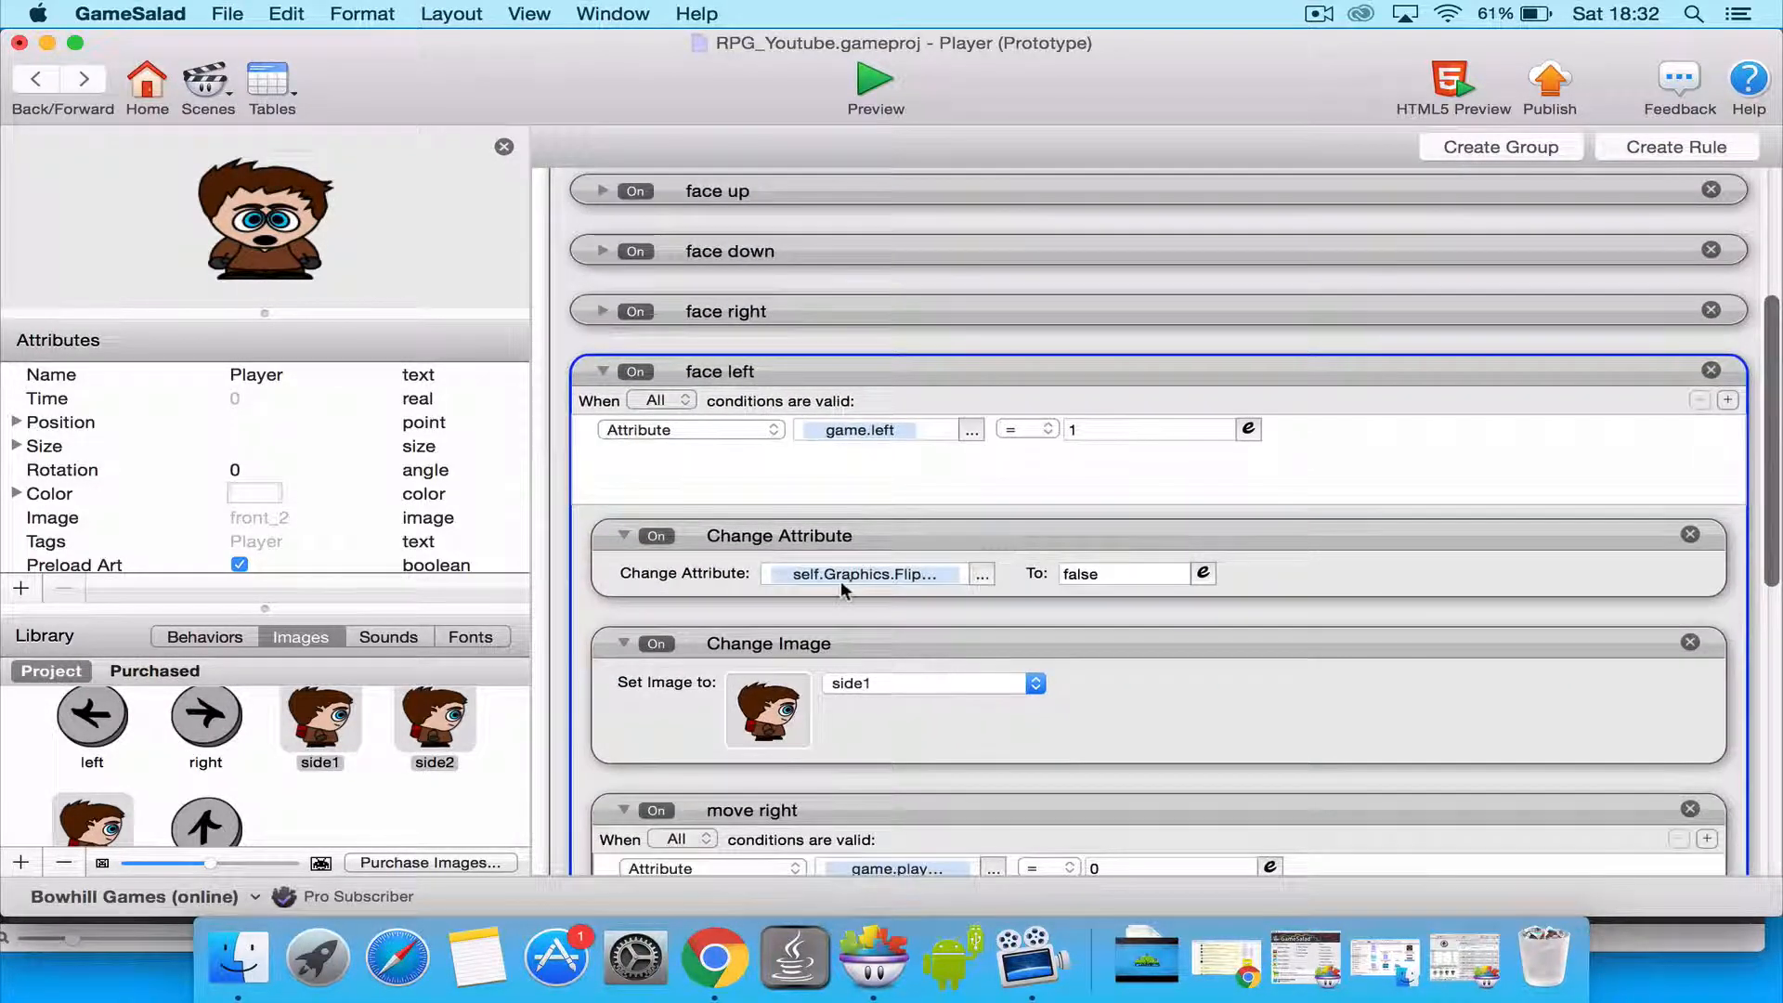
left_click(1184, 583)
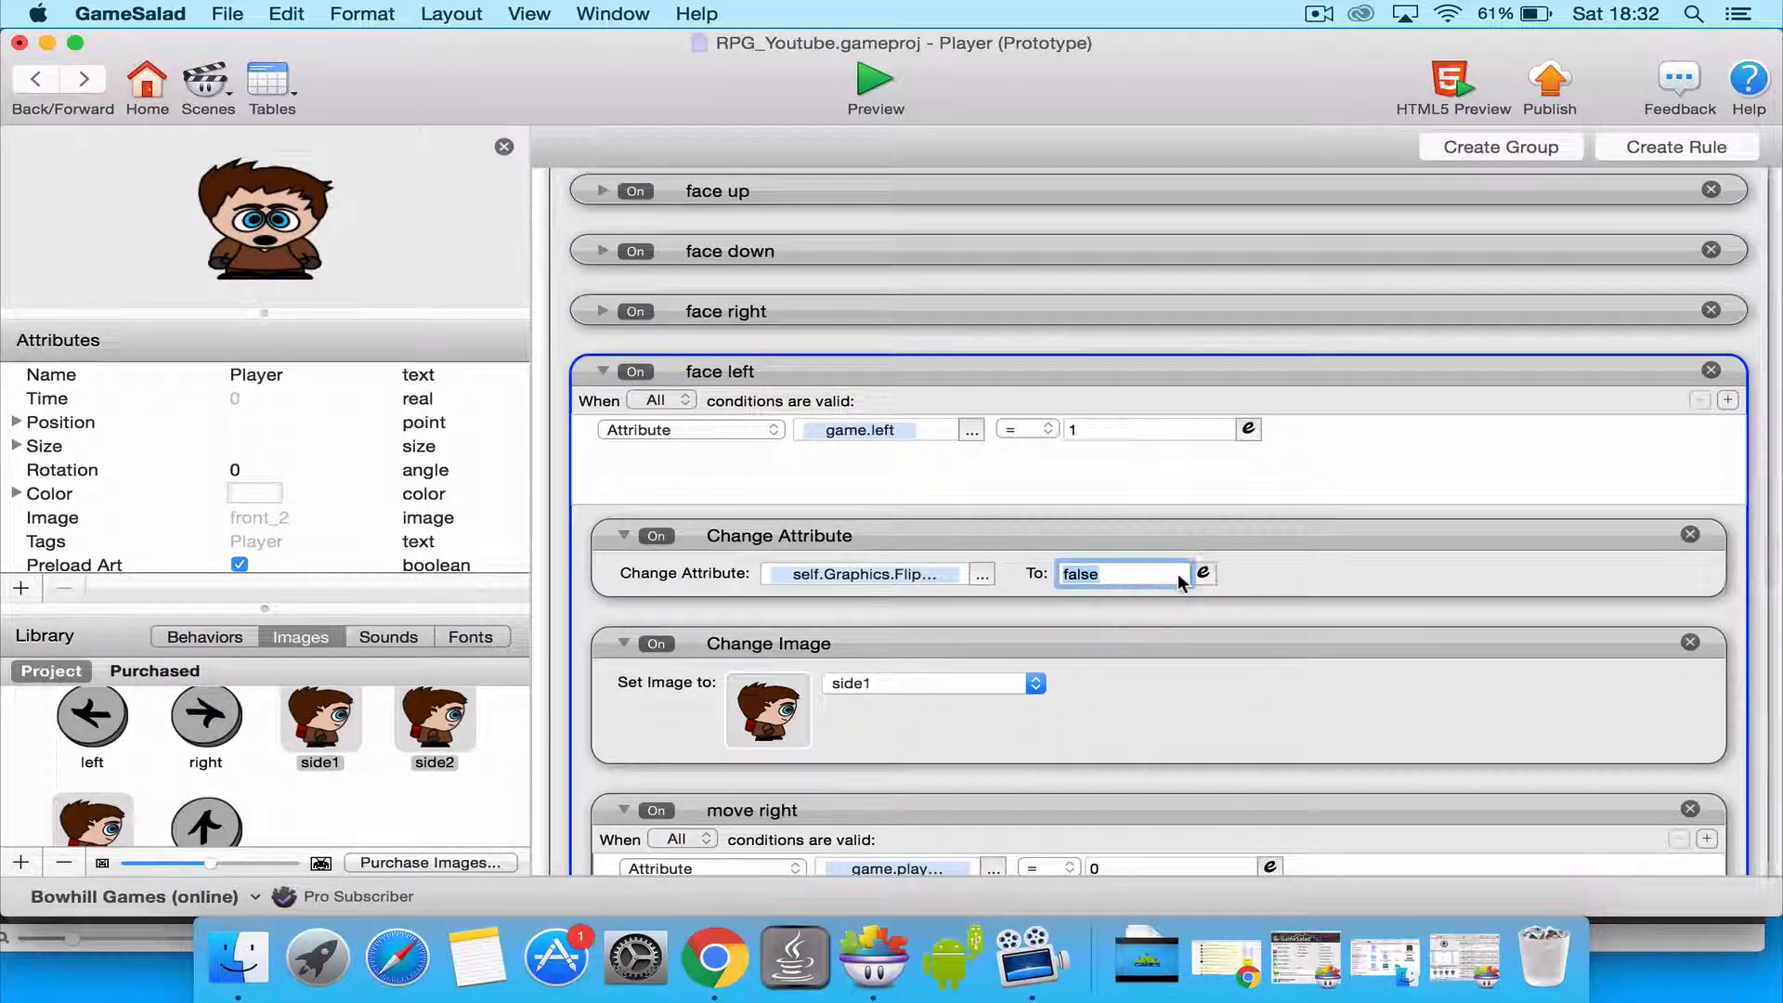
type("tru")
key("BackSpace")
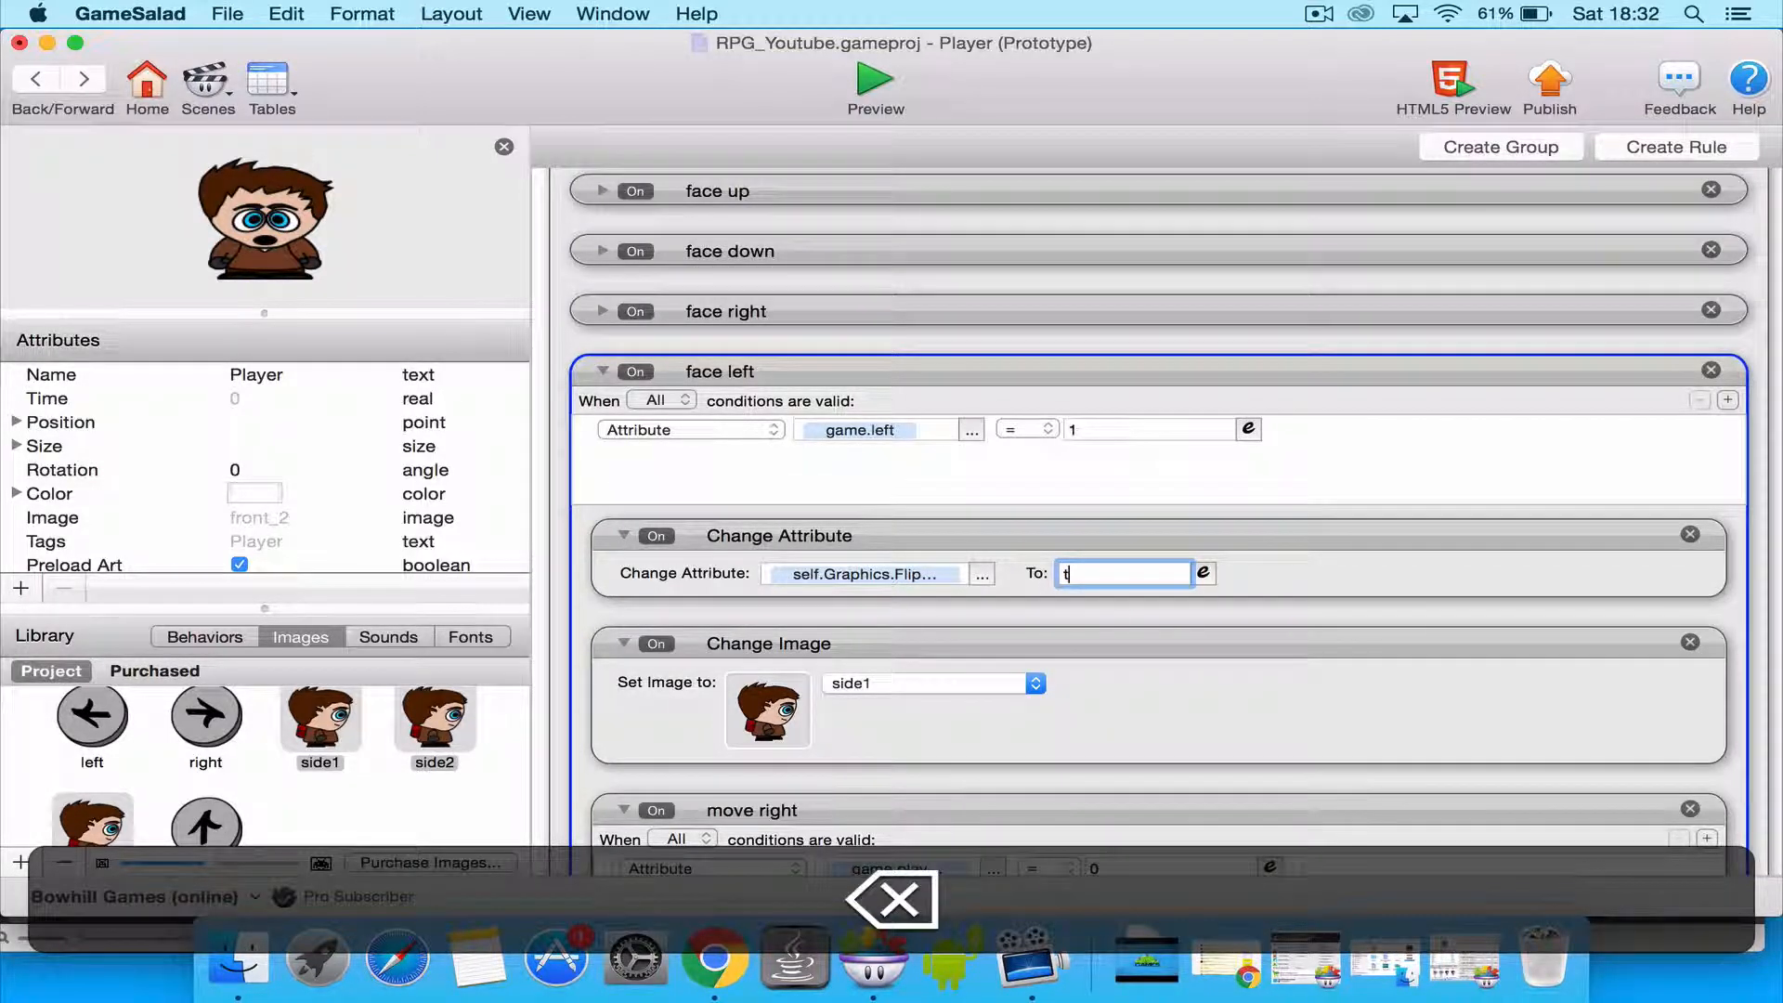
type("re")
key("BackSpace")
type("ue")
key("Return")
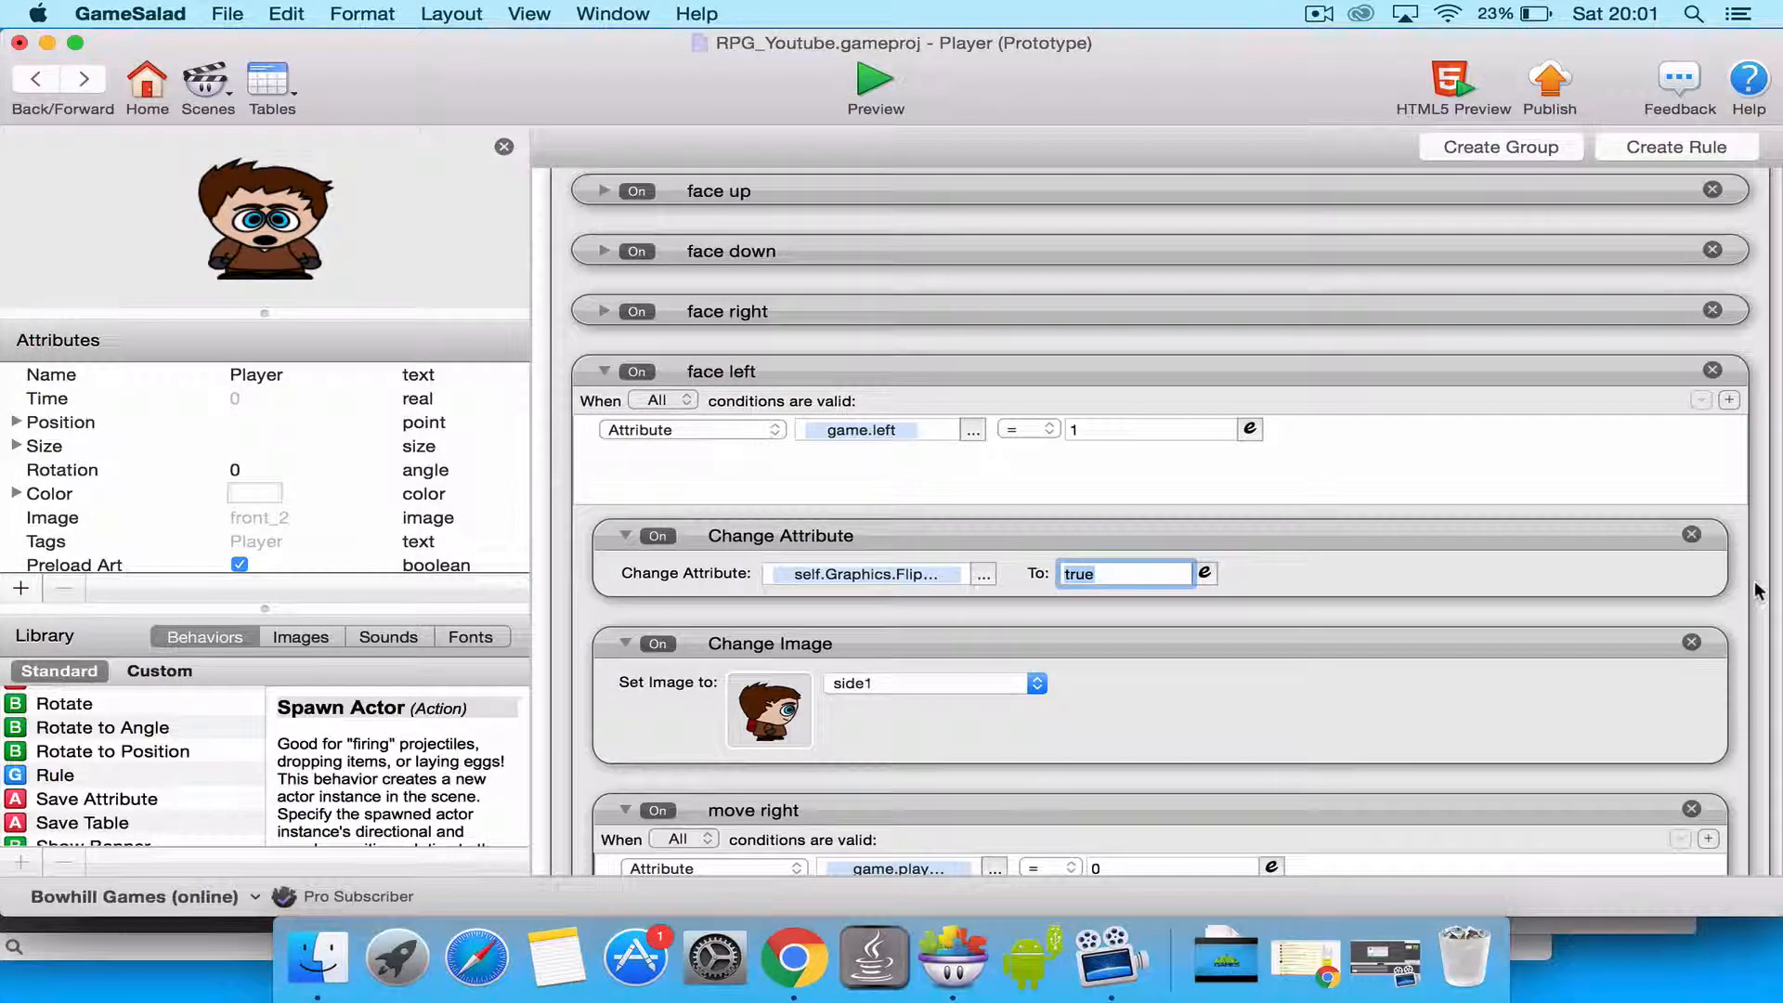
Rename the move right rule nested inside face left as move left.
scroll(1759, 590, "down", 5)
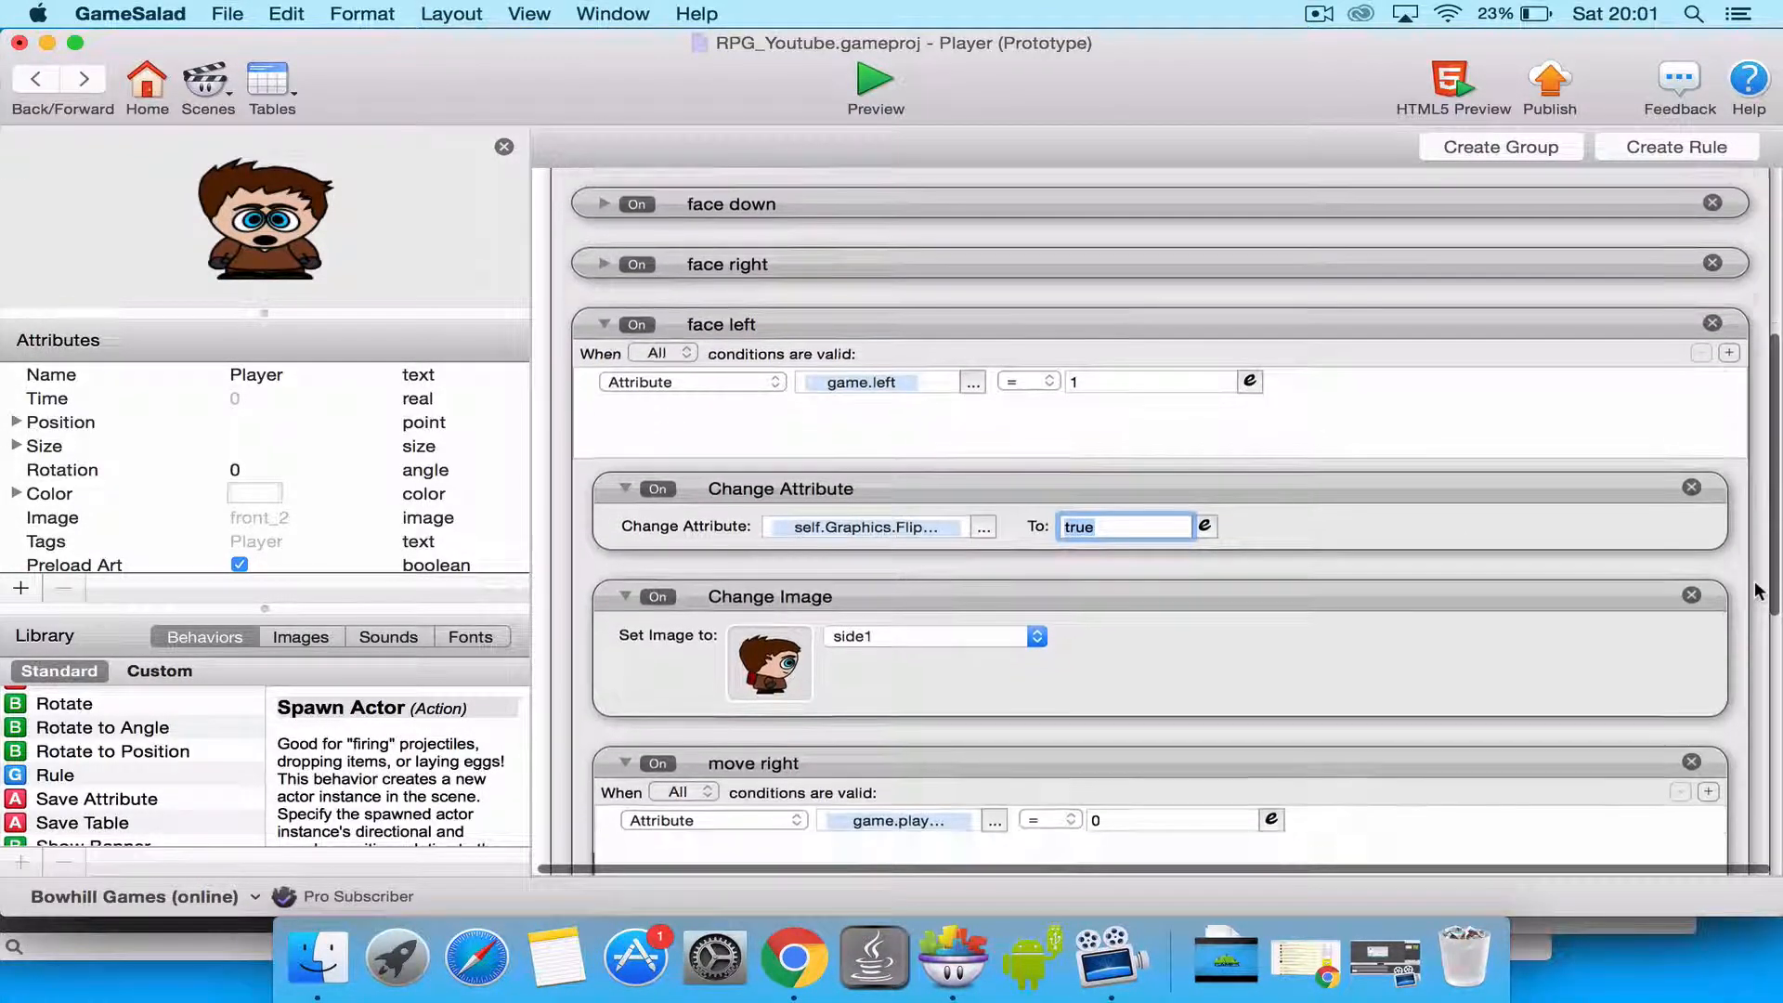
scroll(1755, 591, "down", 4)
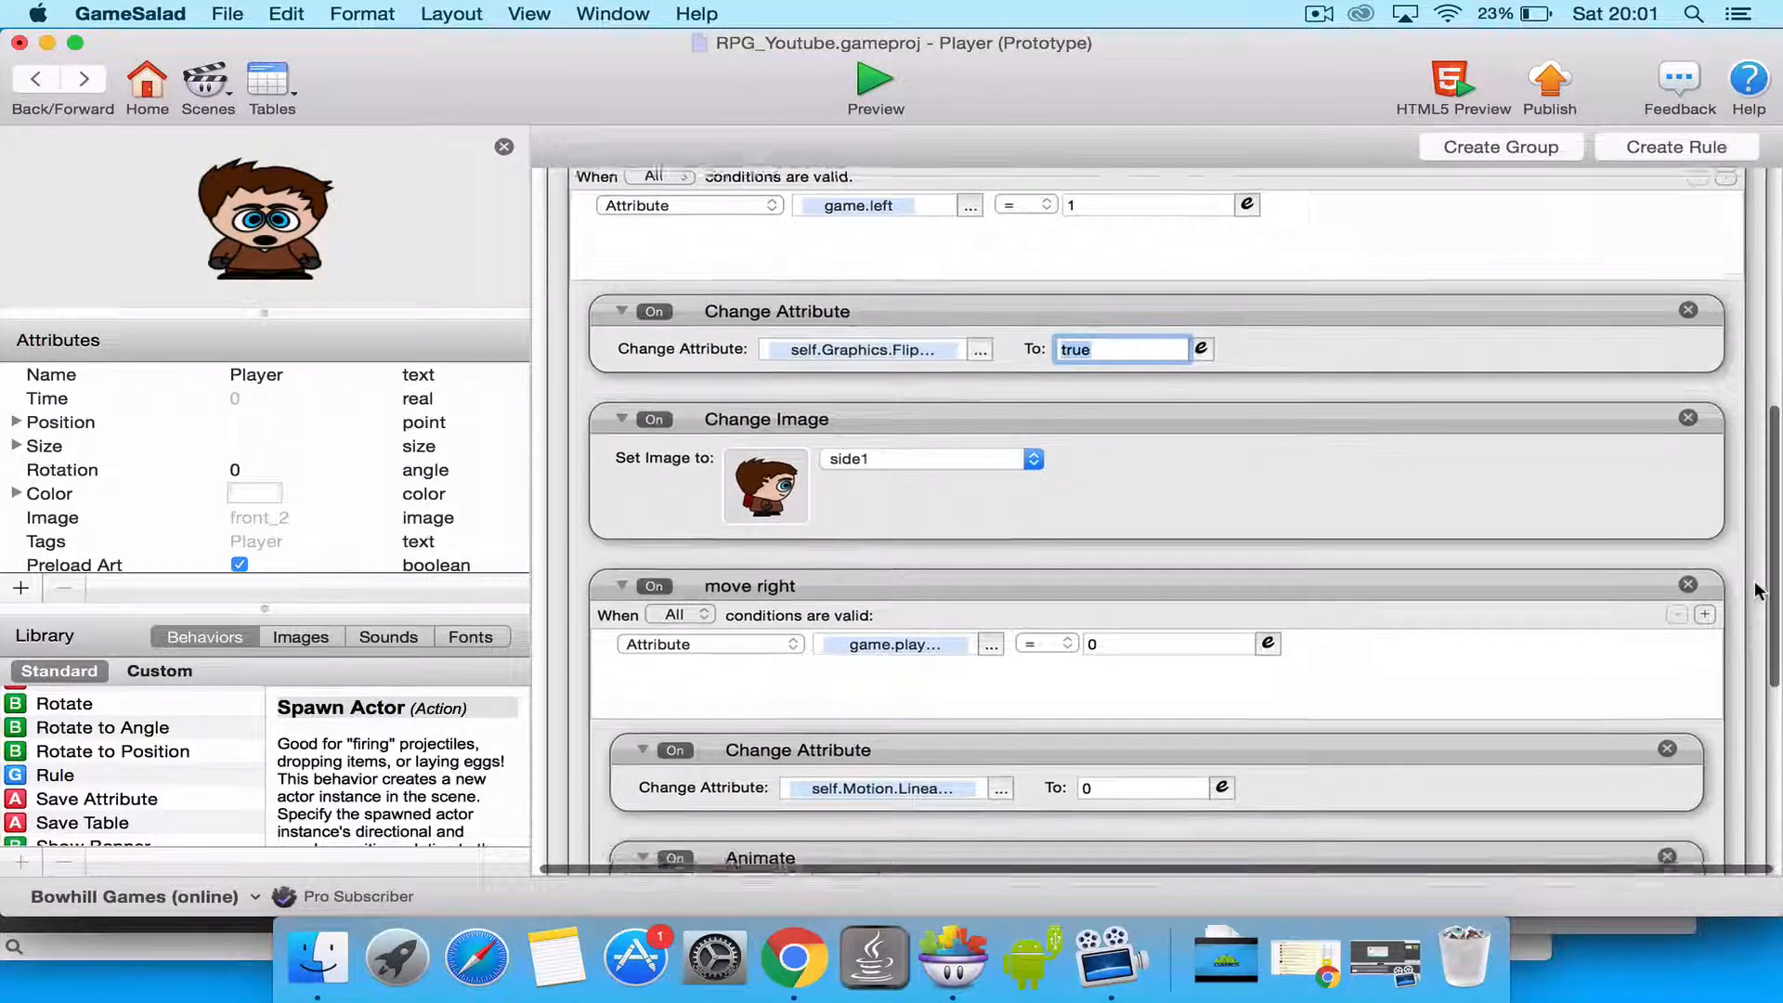
scroll(1754, 582, "down", 2)
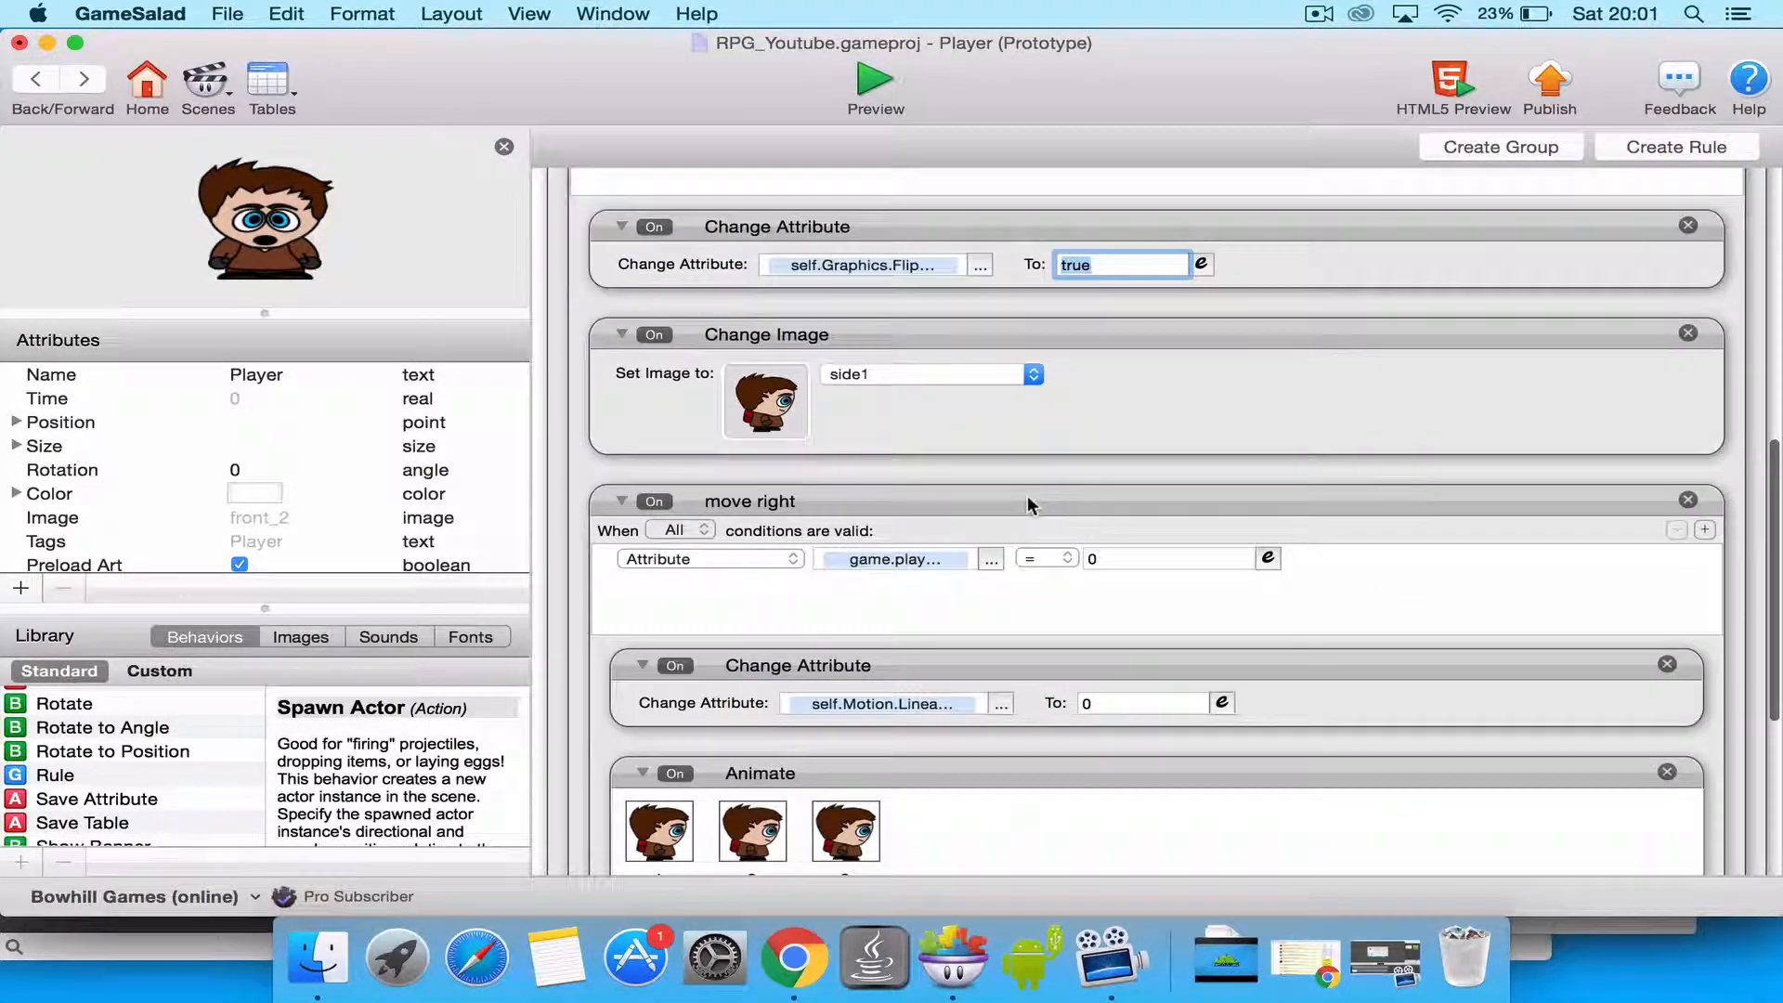
double_click(792, 504)
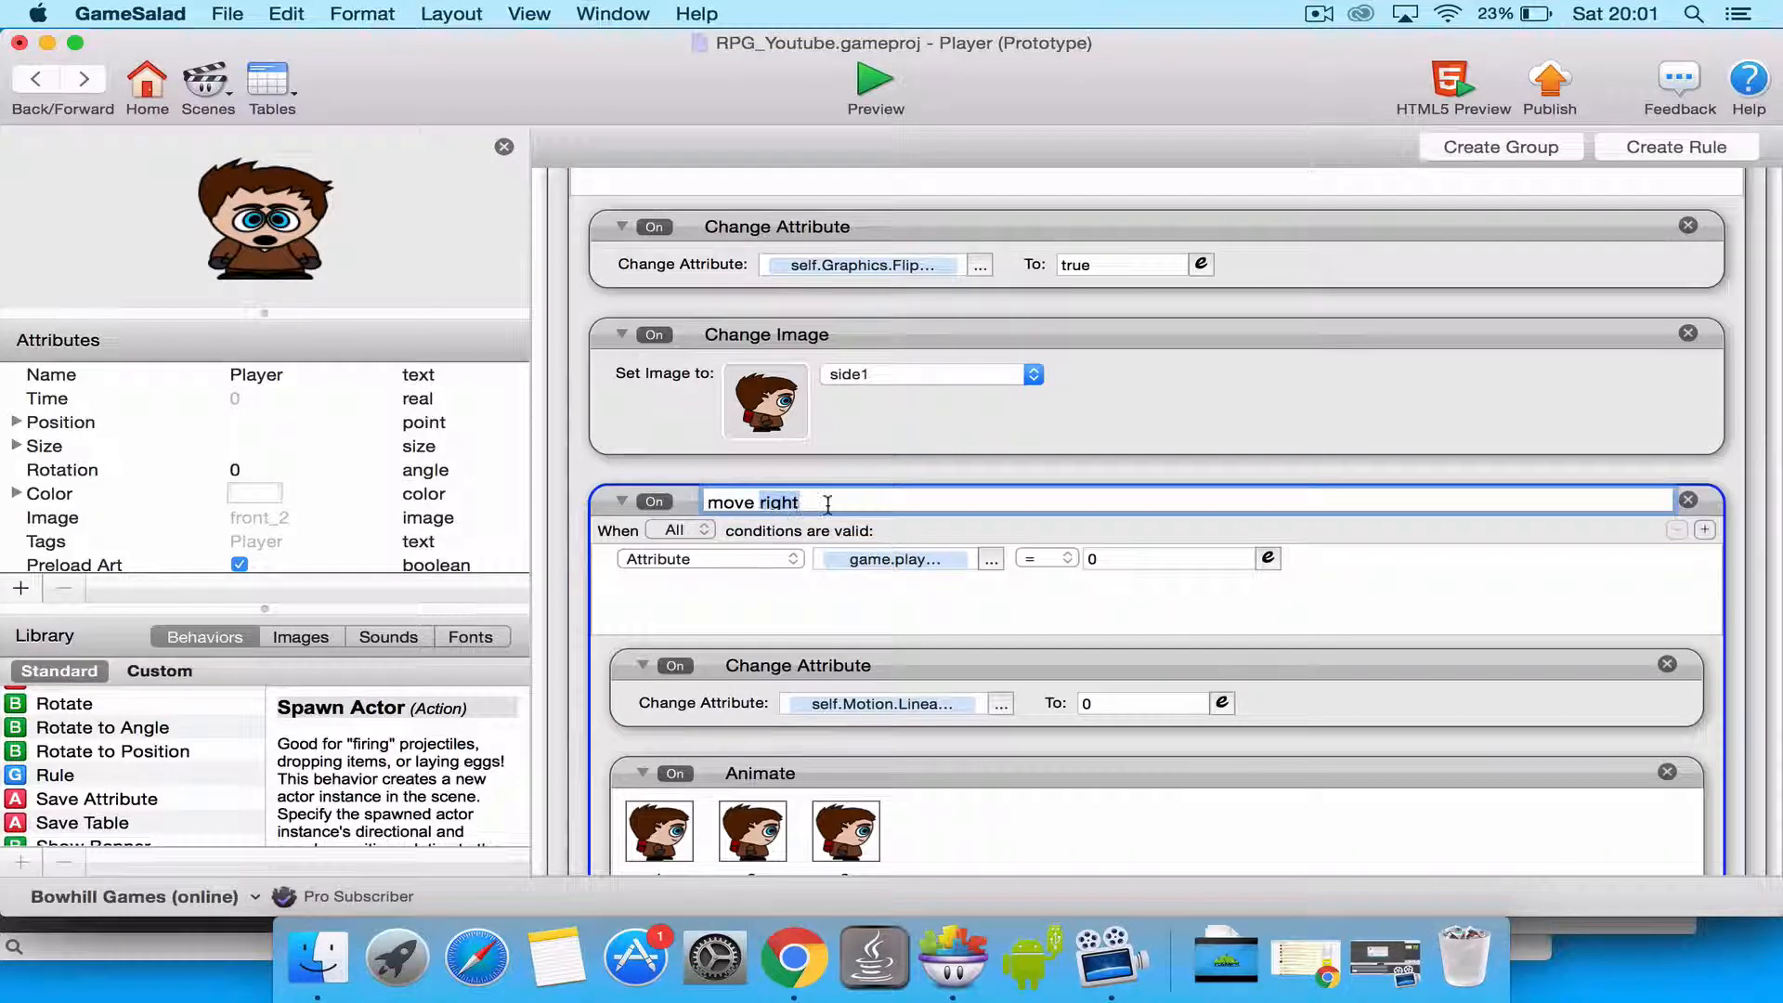
type("left")
key("Return")
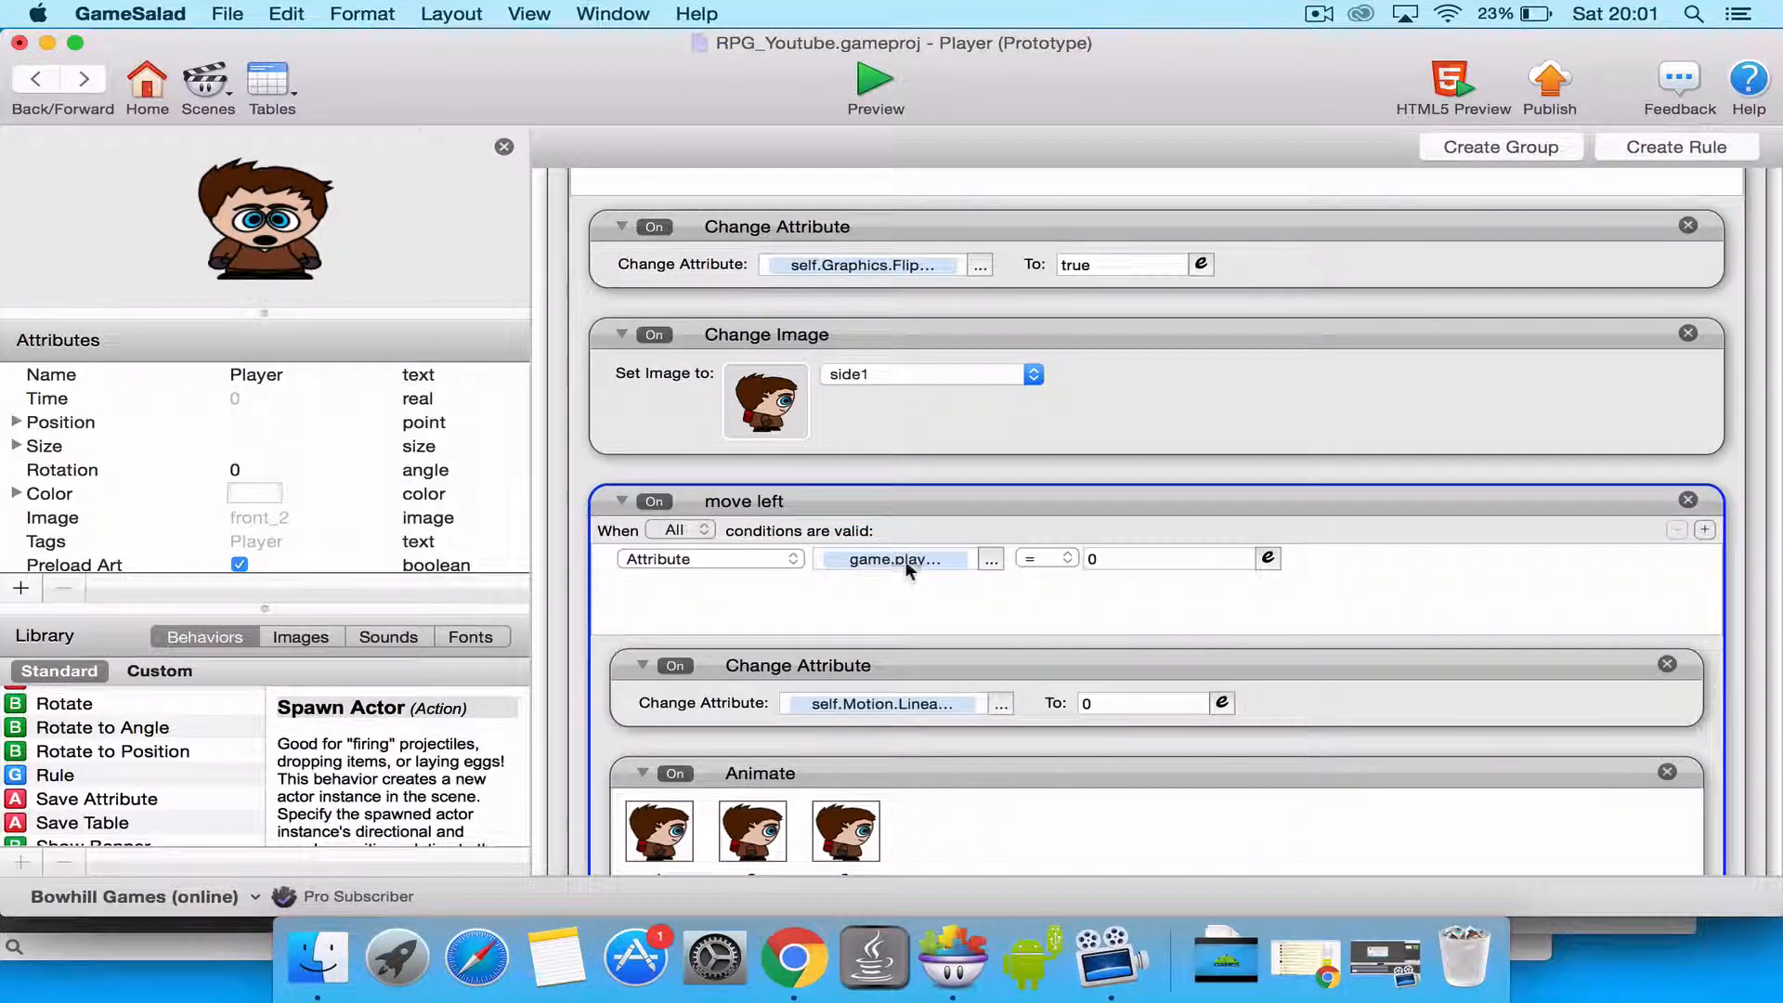
Set the move left rule's condition attribute to game.playerColisionLeft.
left_click(990, 560)
left_click(1007, 585)
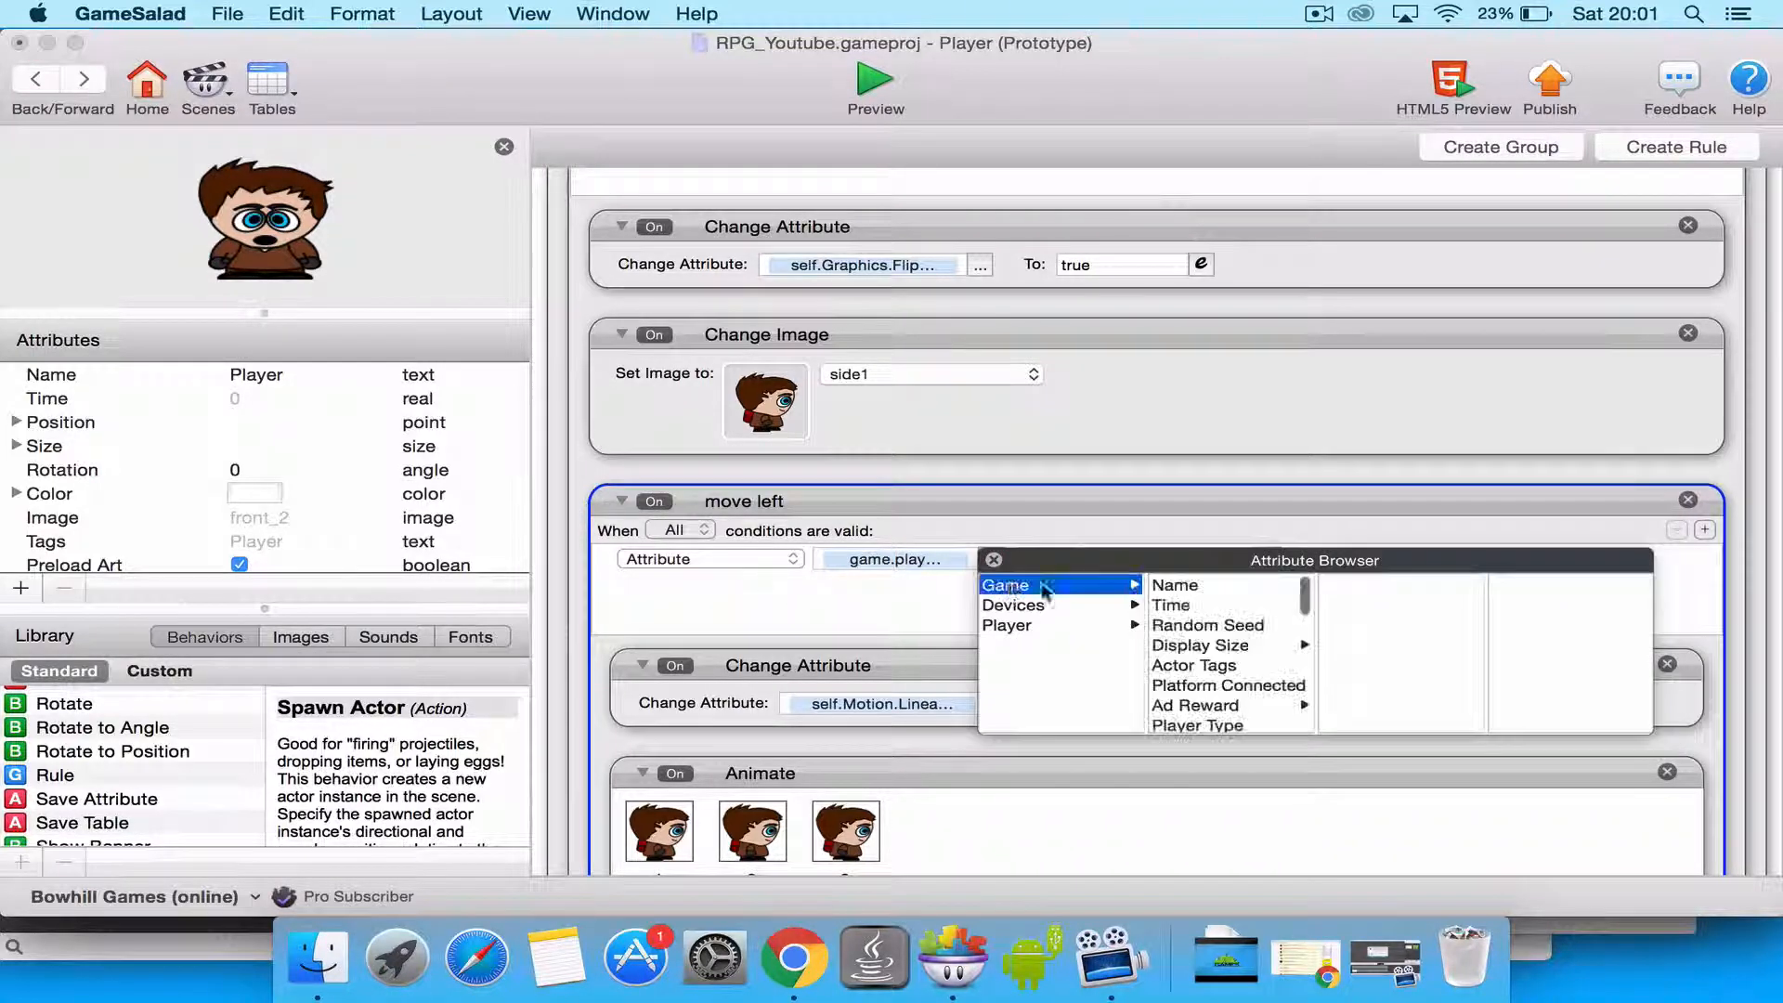
scroll(1216, 674, "down", 2)
scroll(1216, 674, "down", 5)
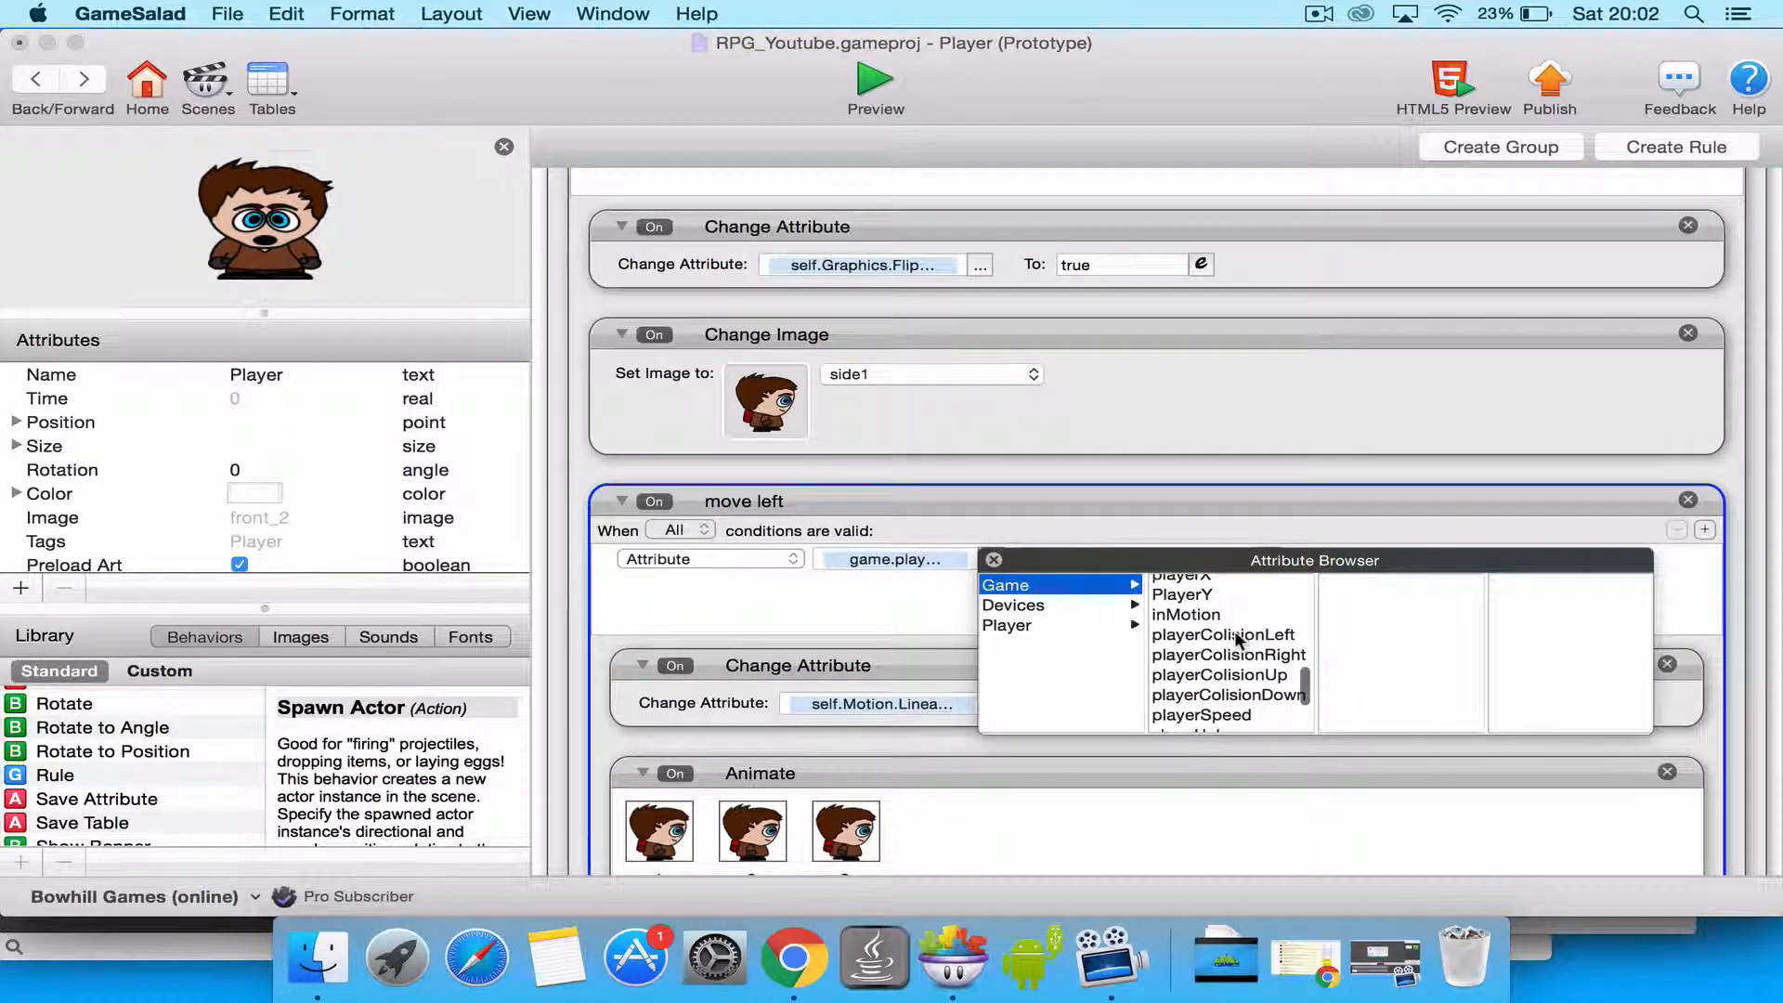
double_click(1235, 635)
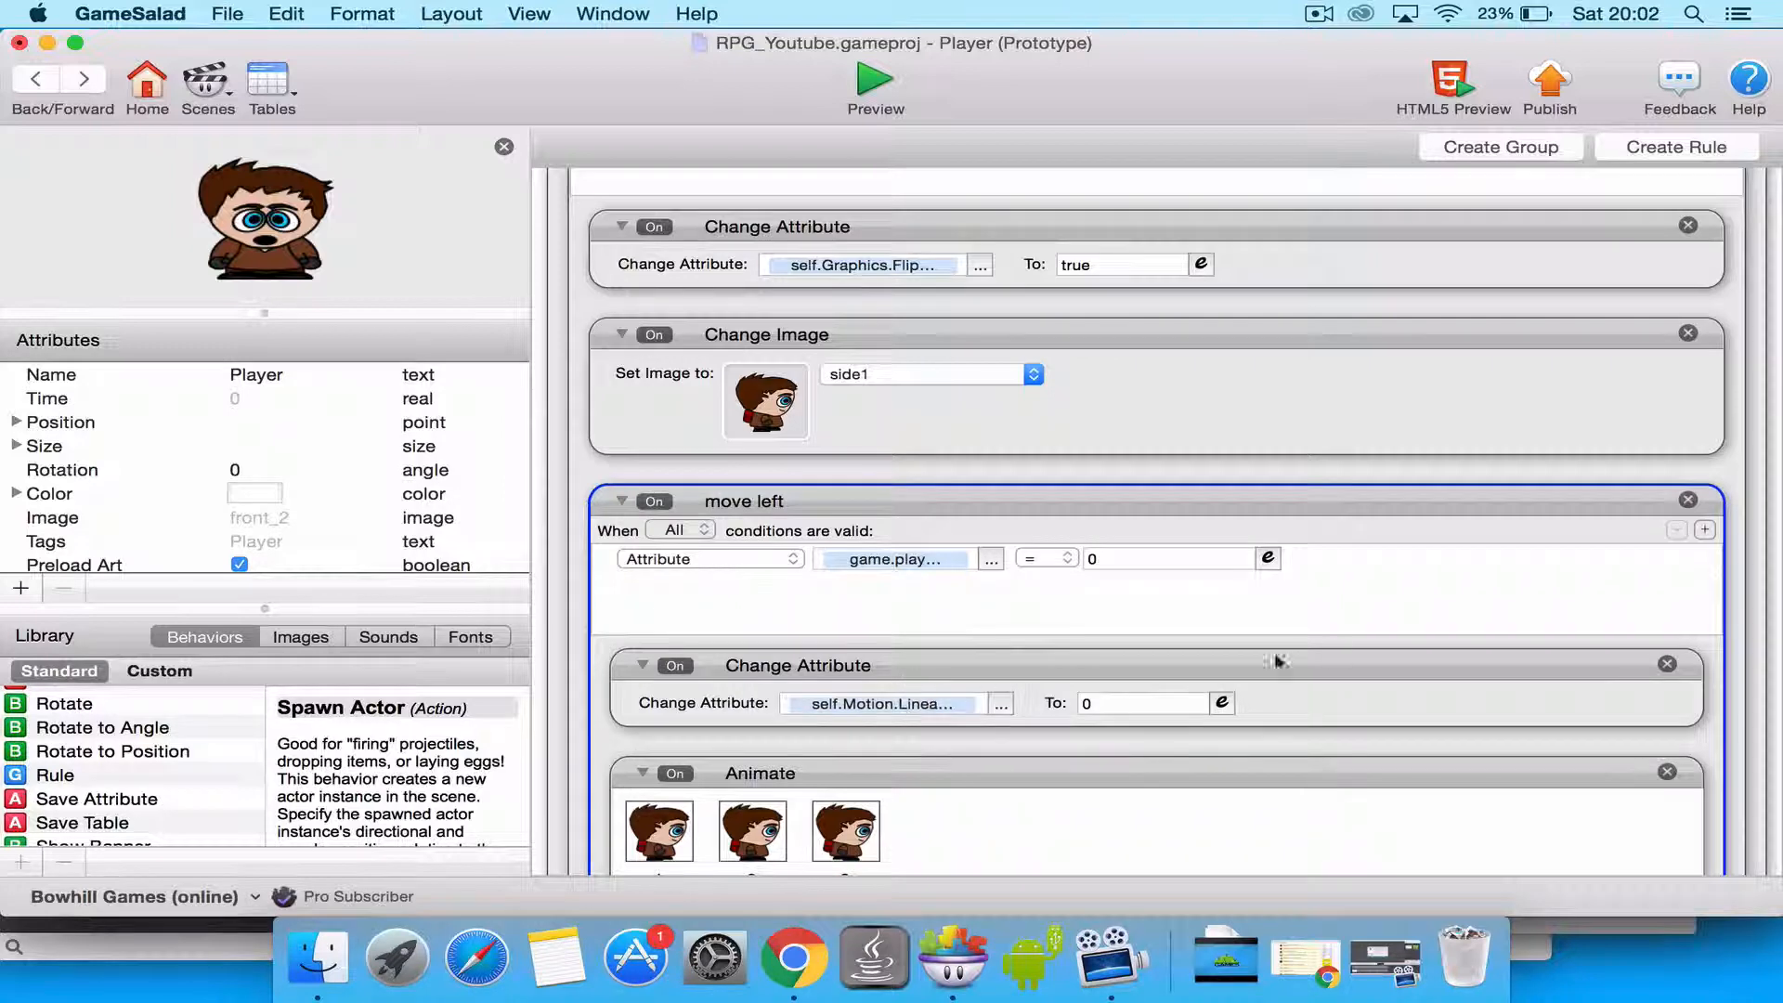
Set the horizontal position of the move left rule's Move To behavior to -128.
scroll(1755, 611, "down", 3)
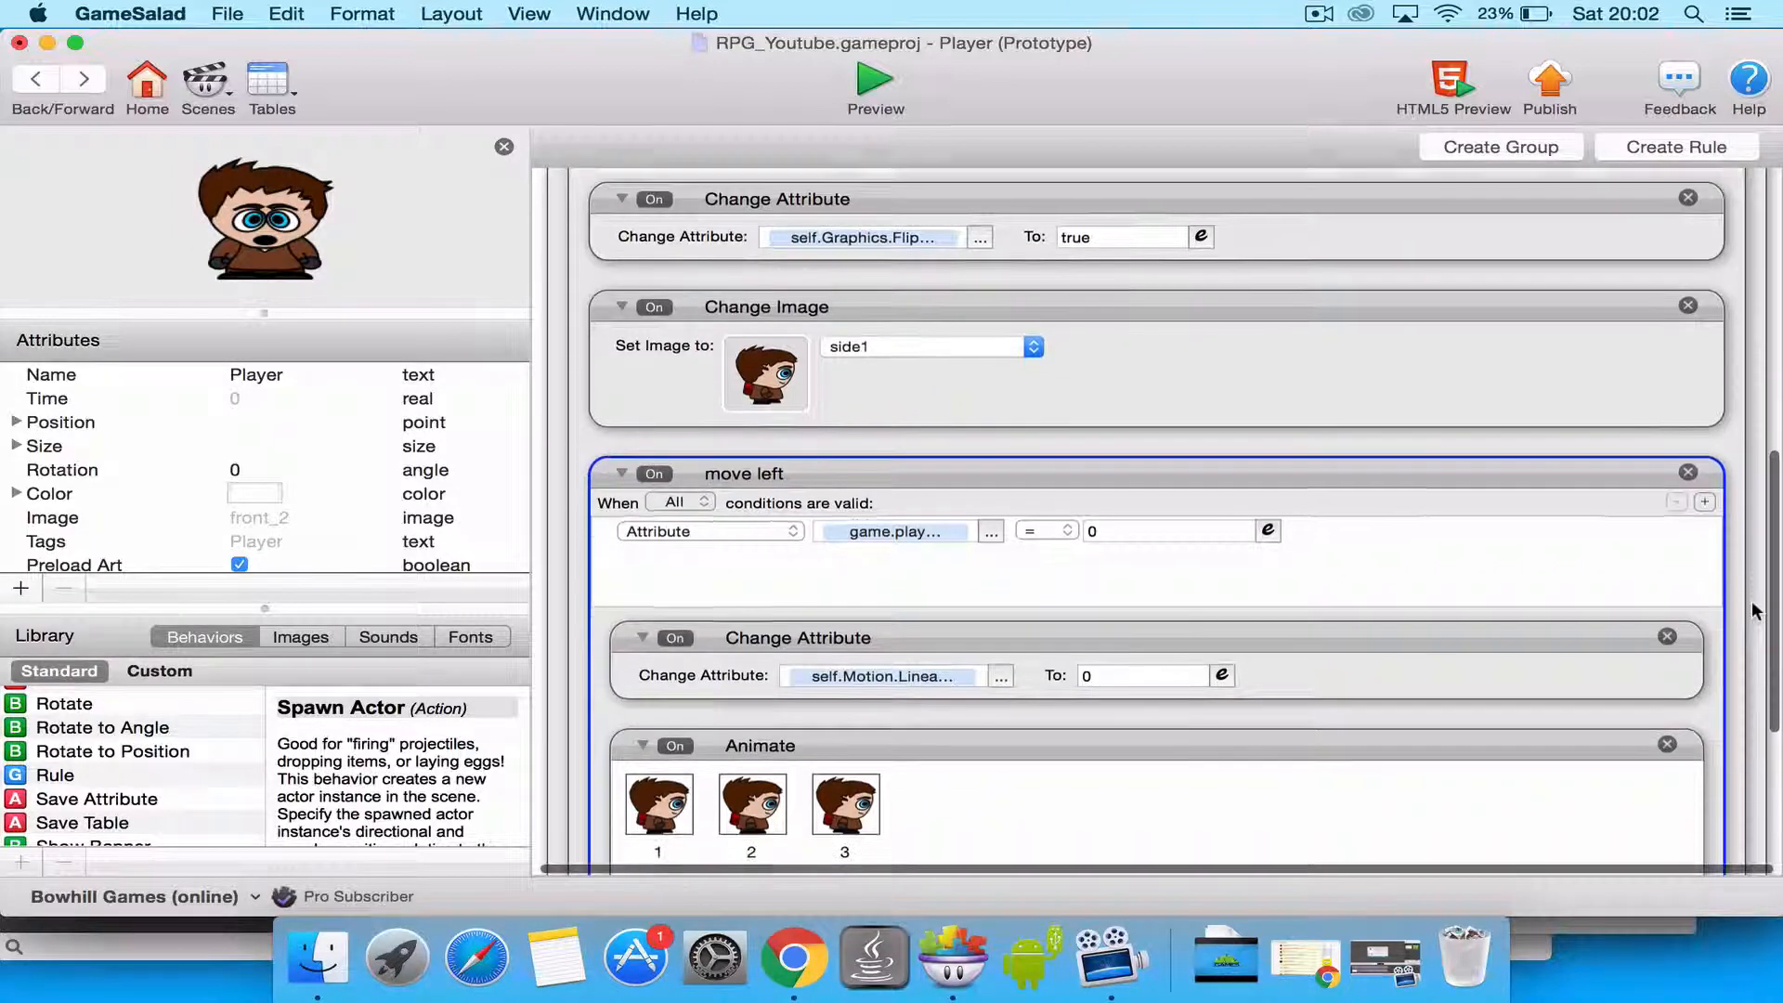
scroll(1755, 611, "down", 3)
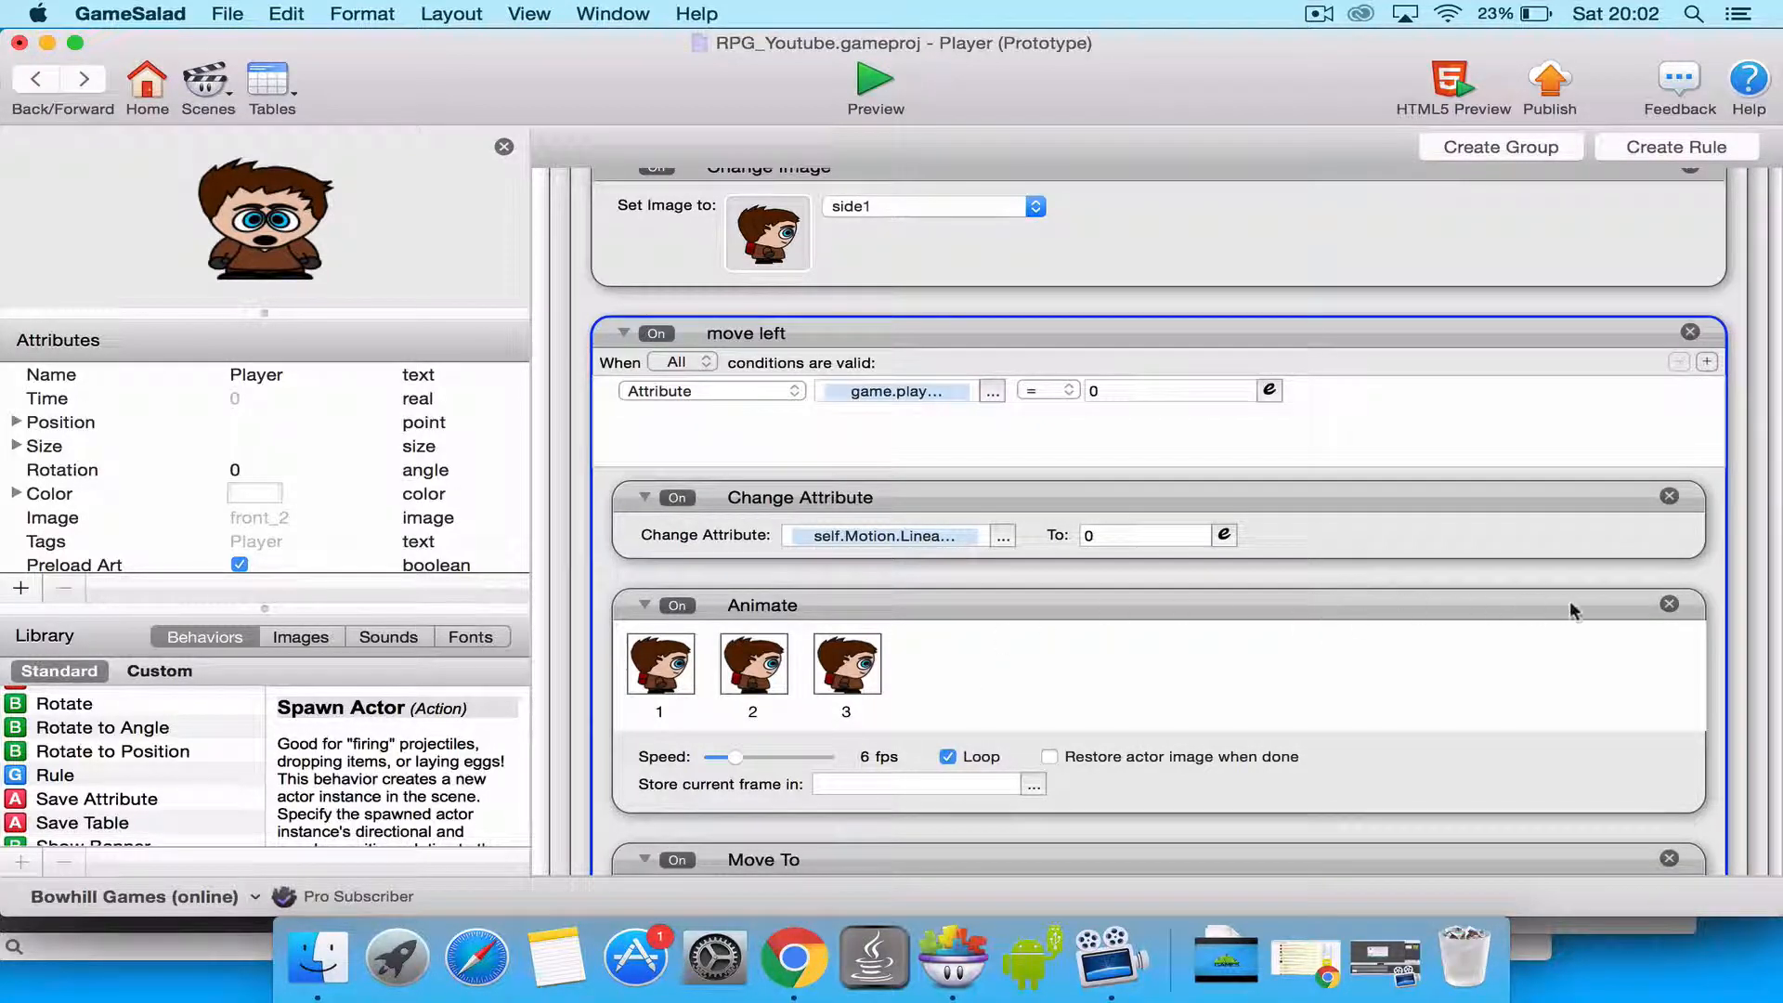
scroll(1730, 570, "down", 6)
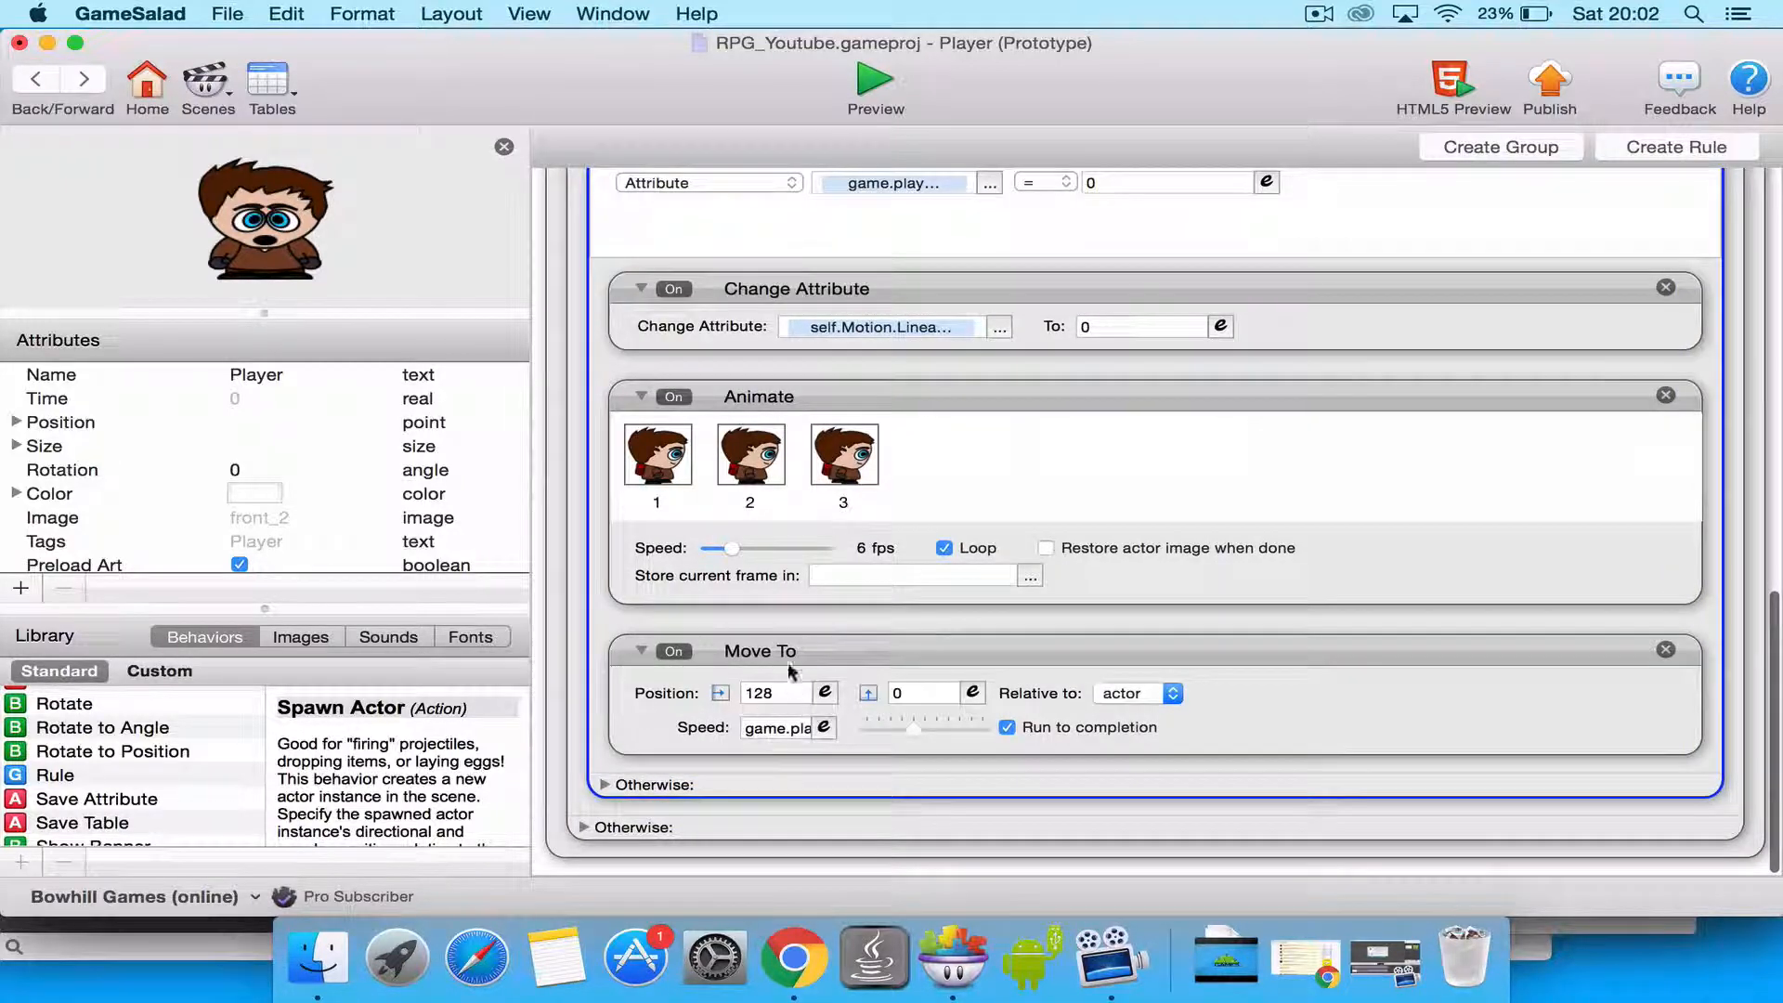
left_click(749, 695)
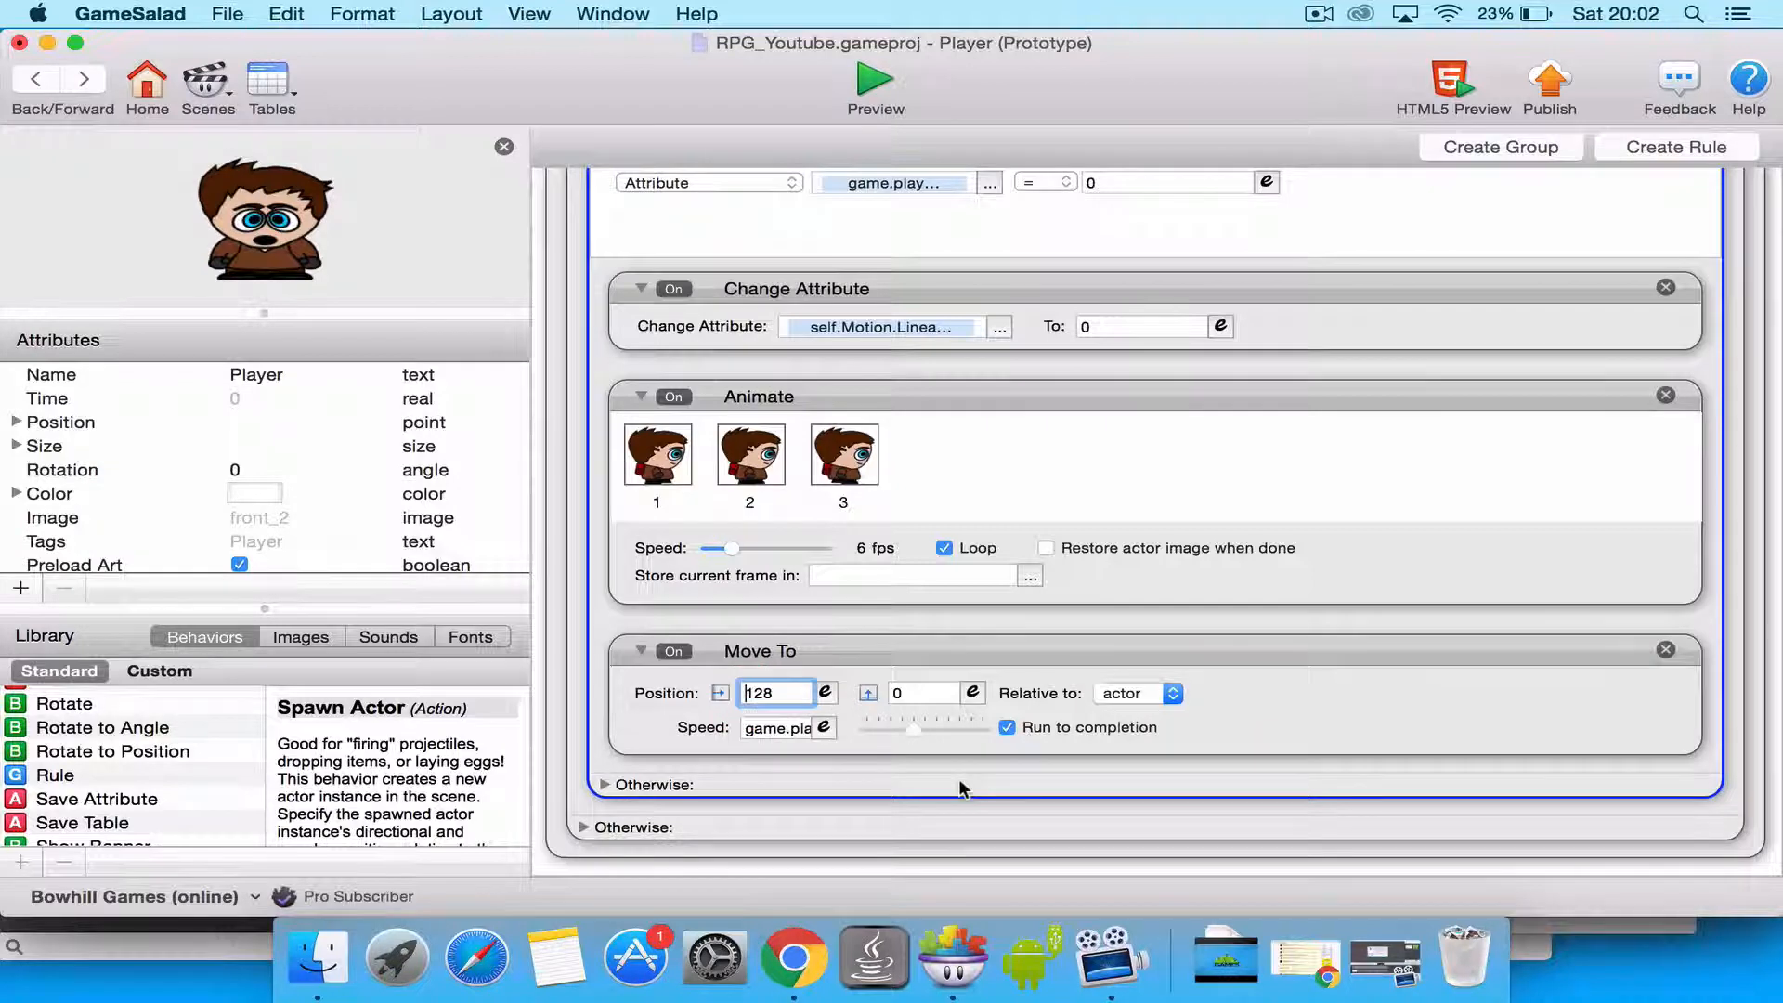
type("-")
key("Return")
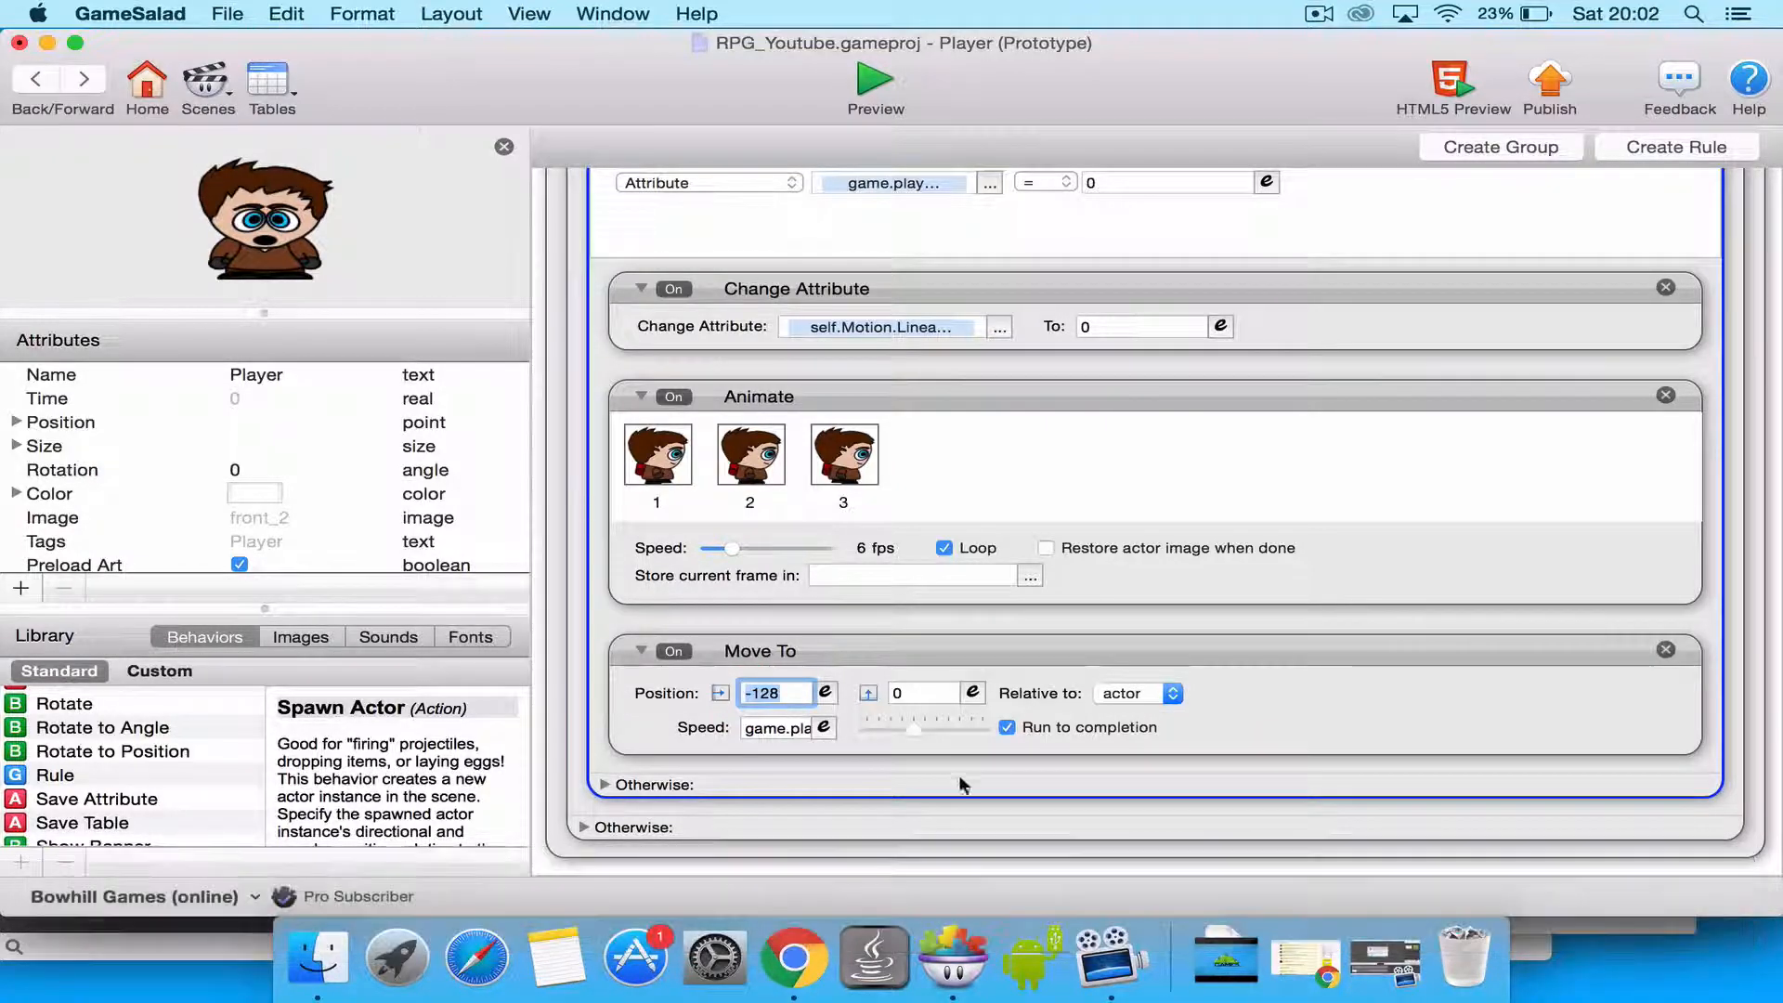
Preview the game, test moving the player in all four directions including left, and return to the Player actor's rules.
left_click(876, 82)
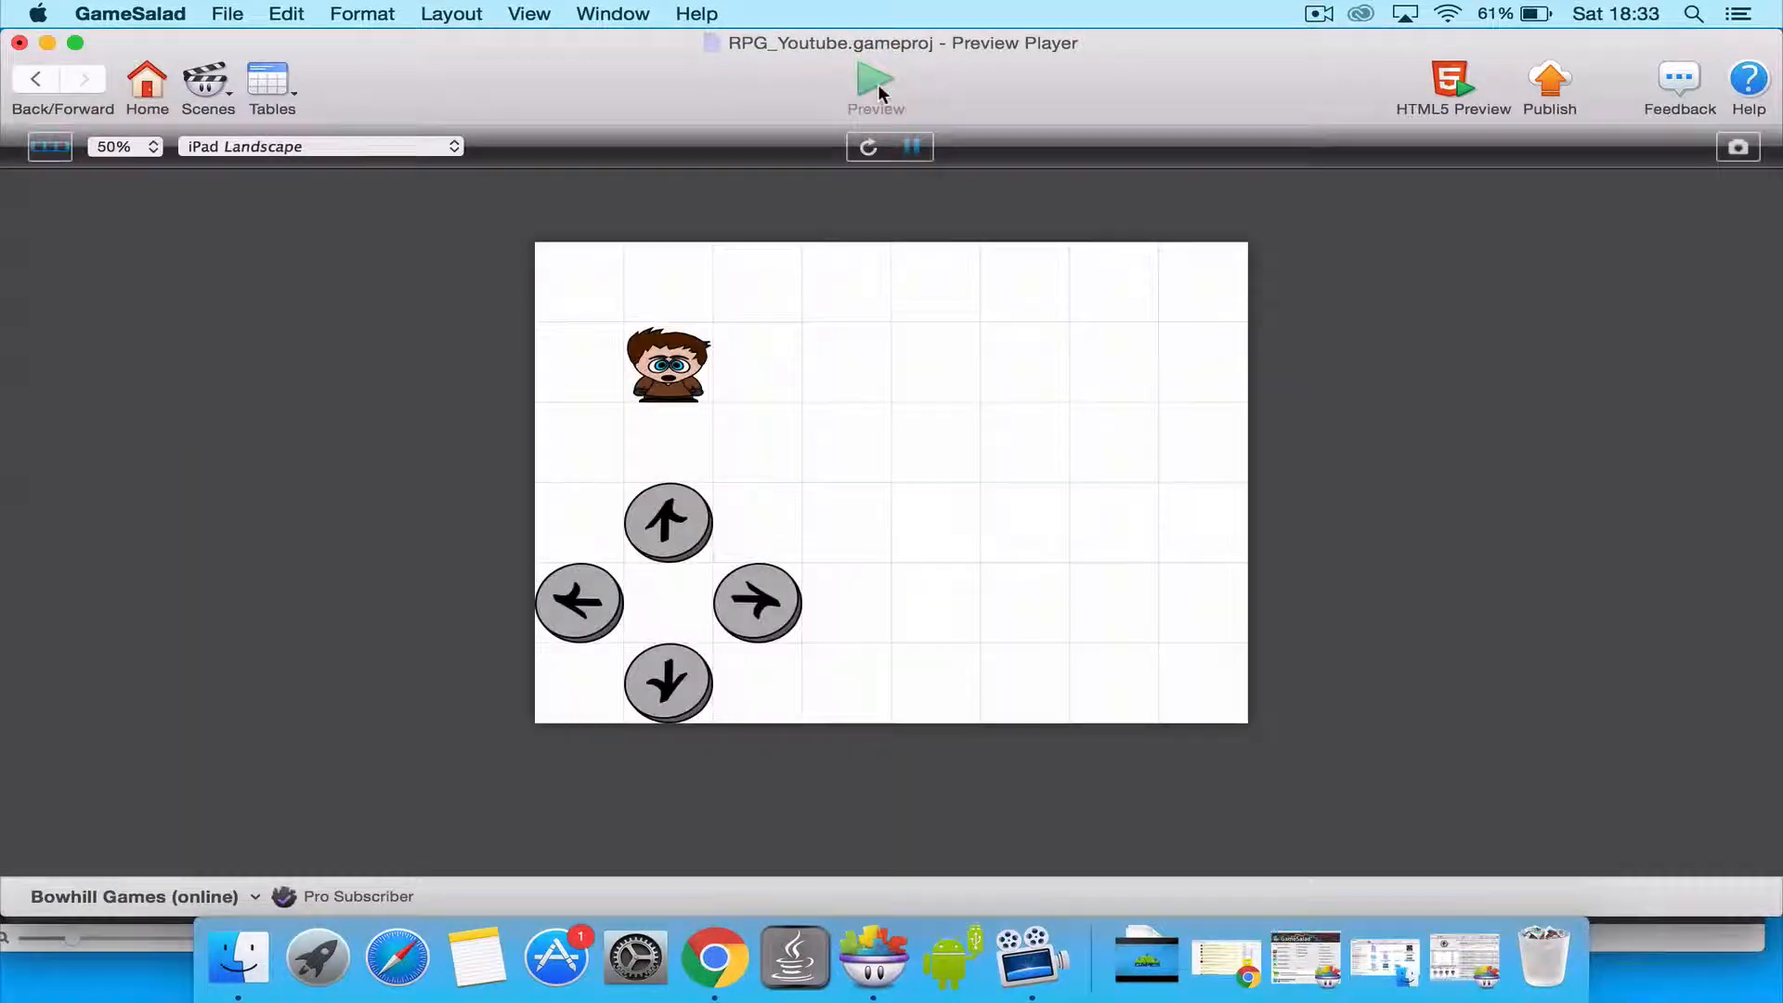
key("Right")
key("Down")
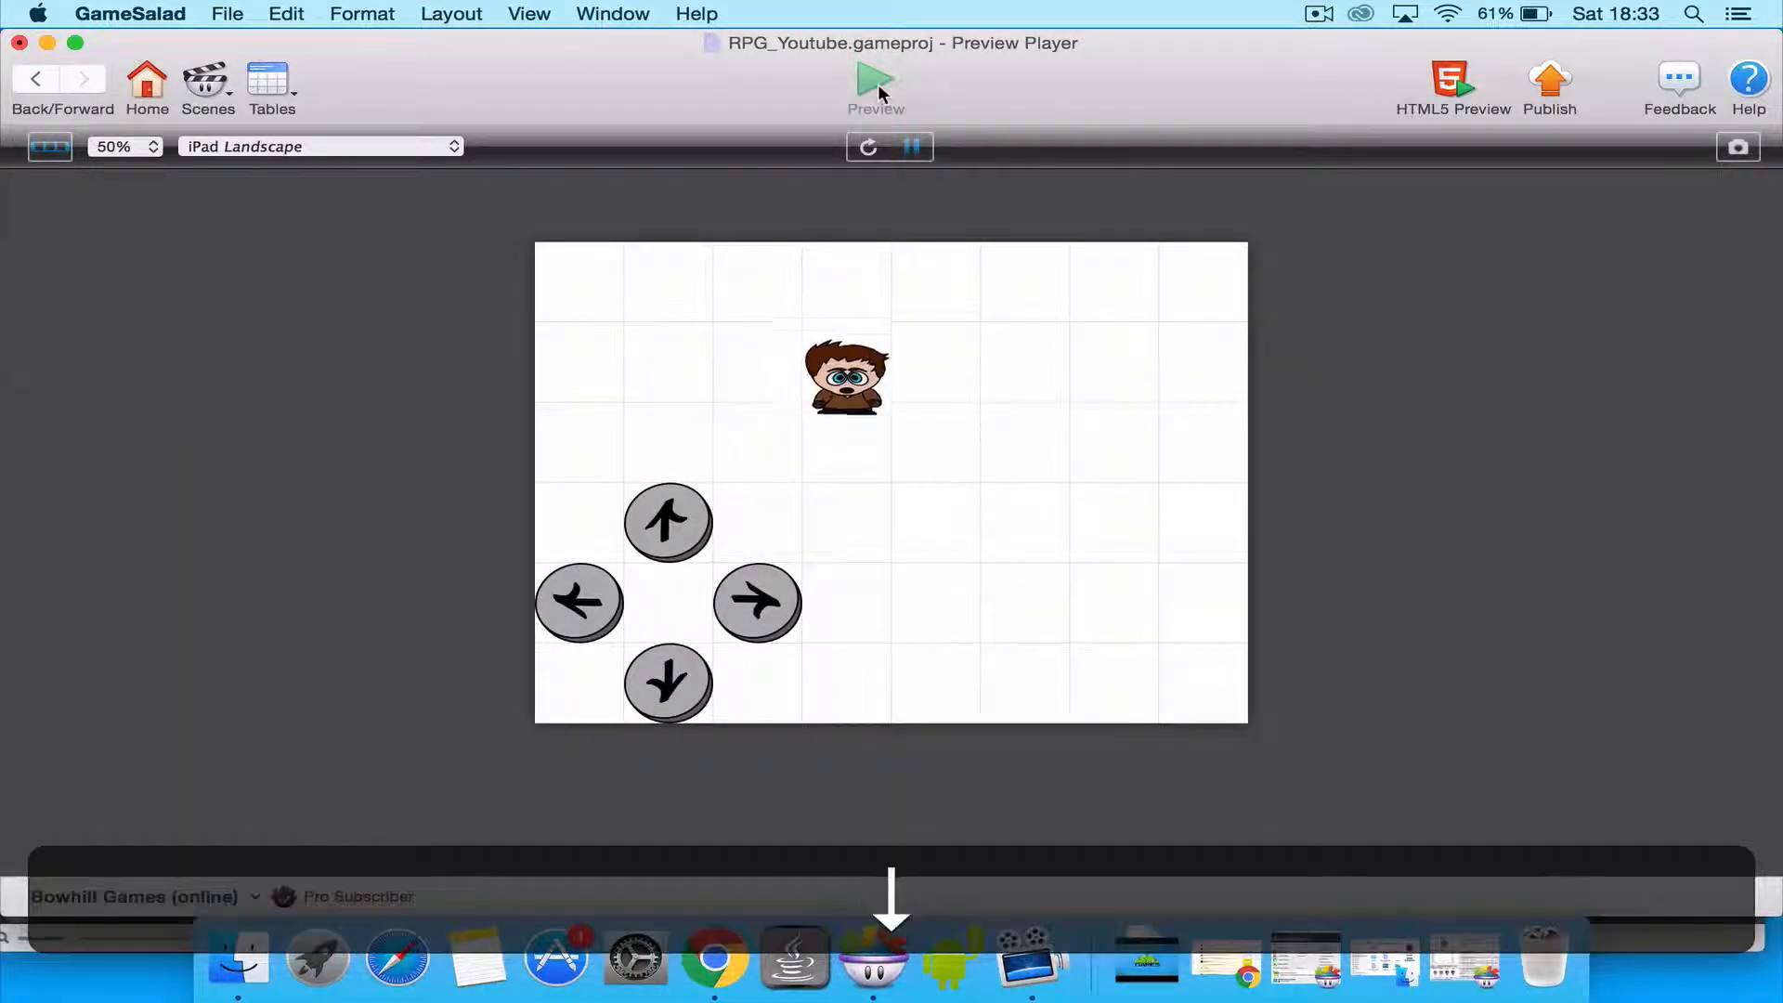
key("Left")
key("Up")
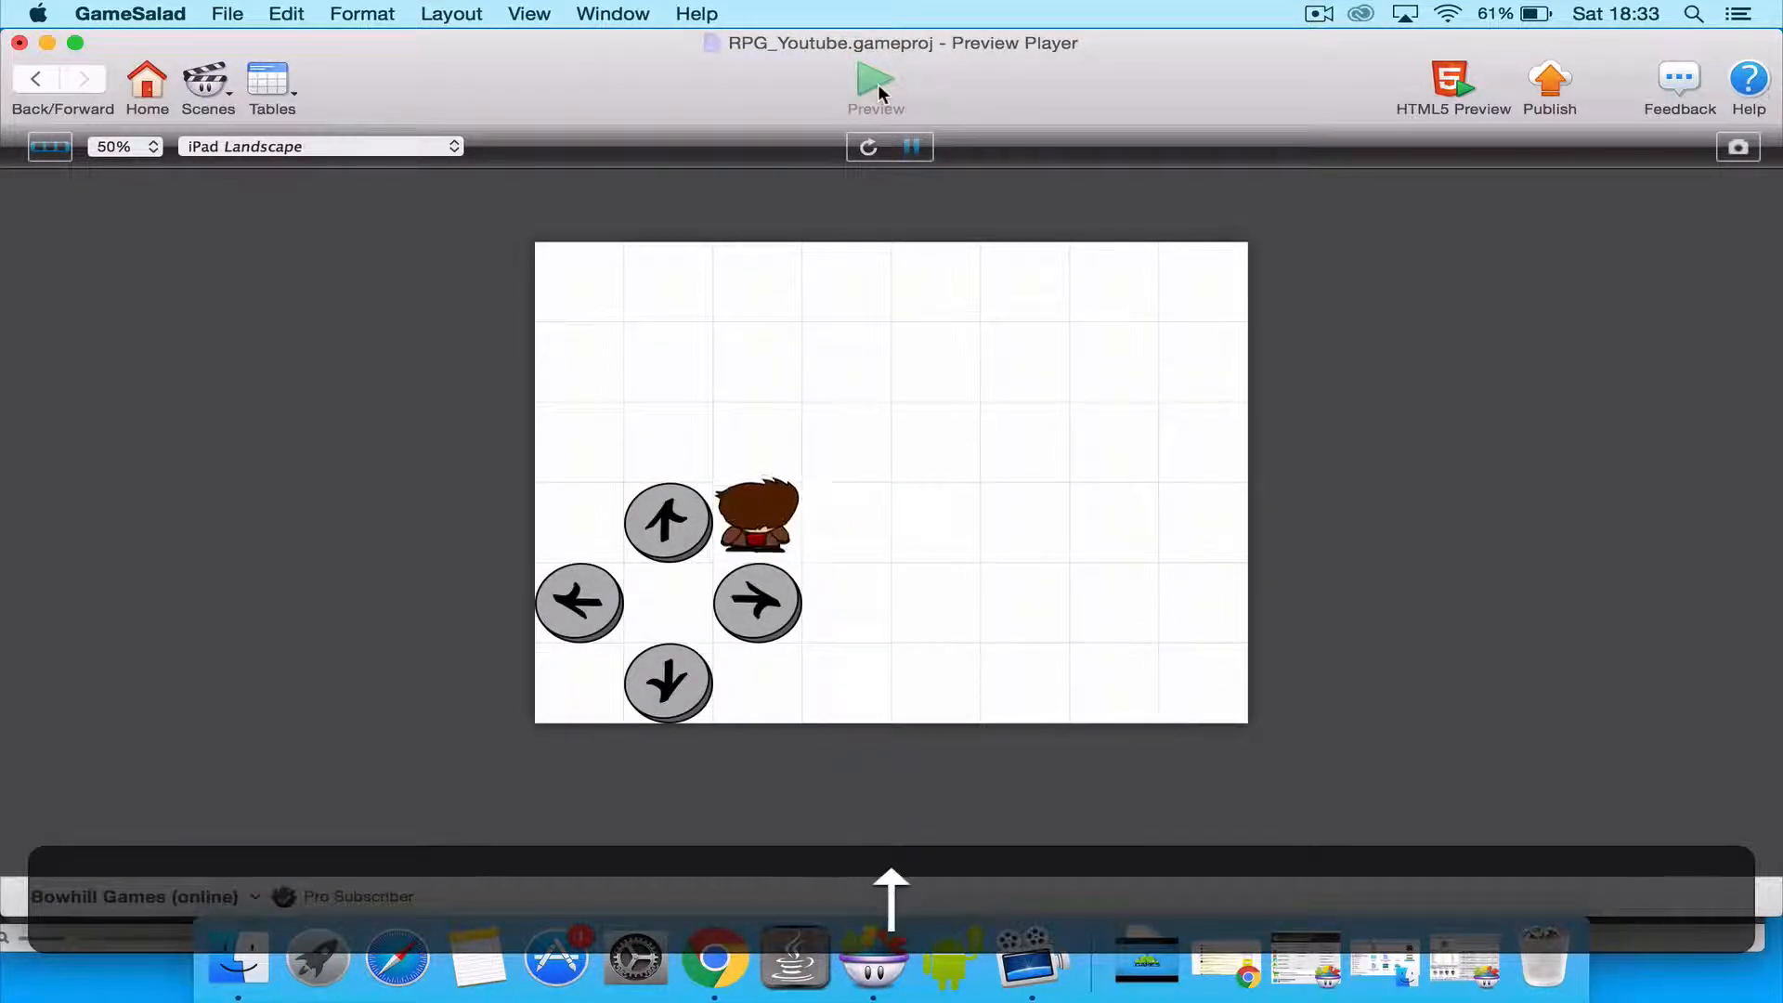
key("Right")
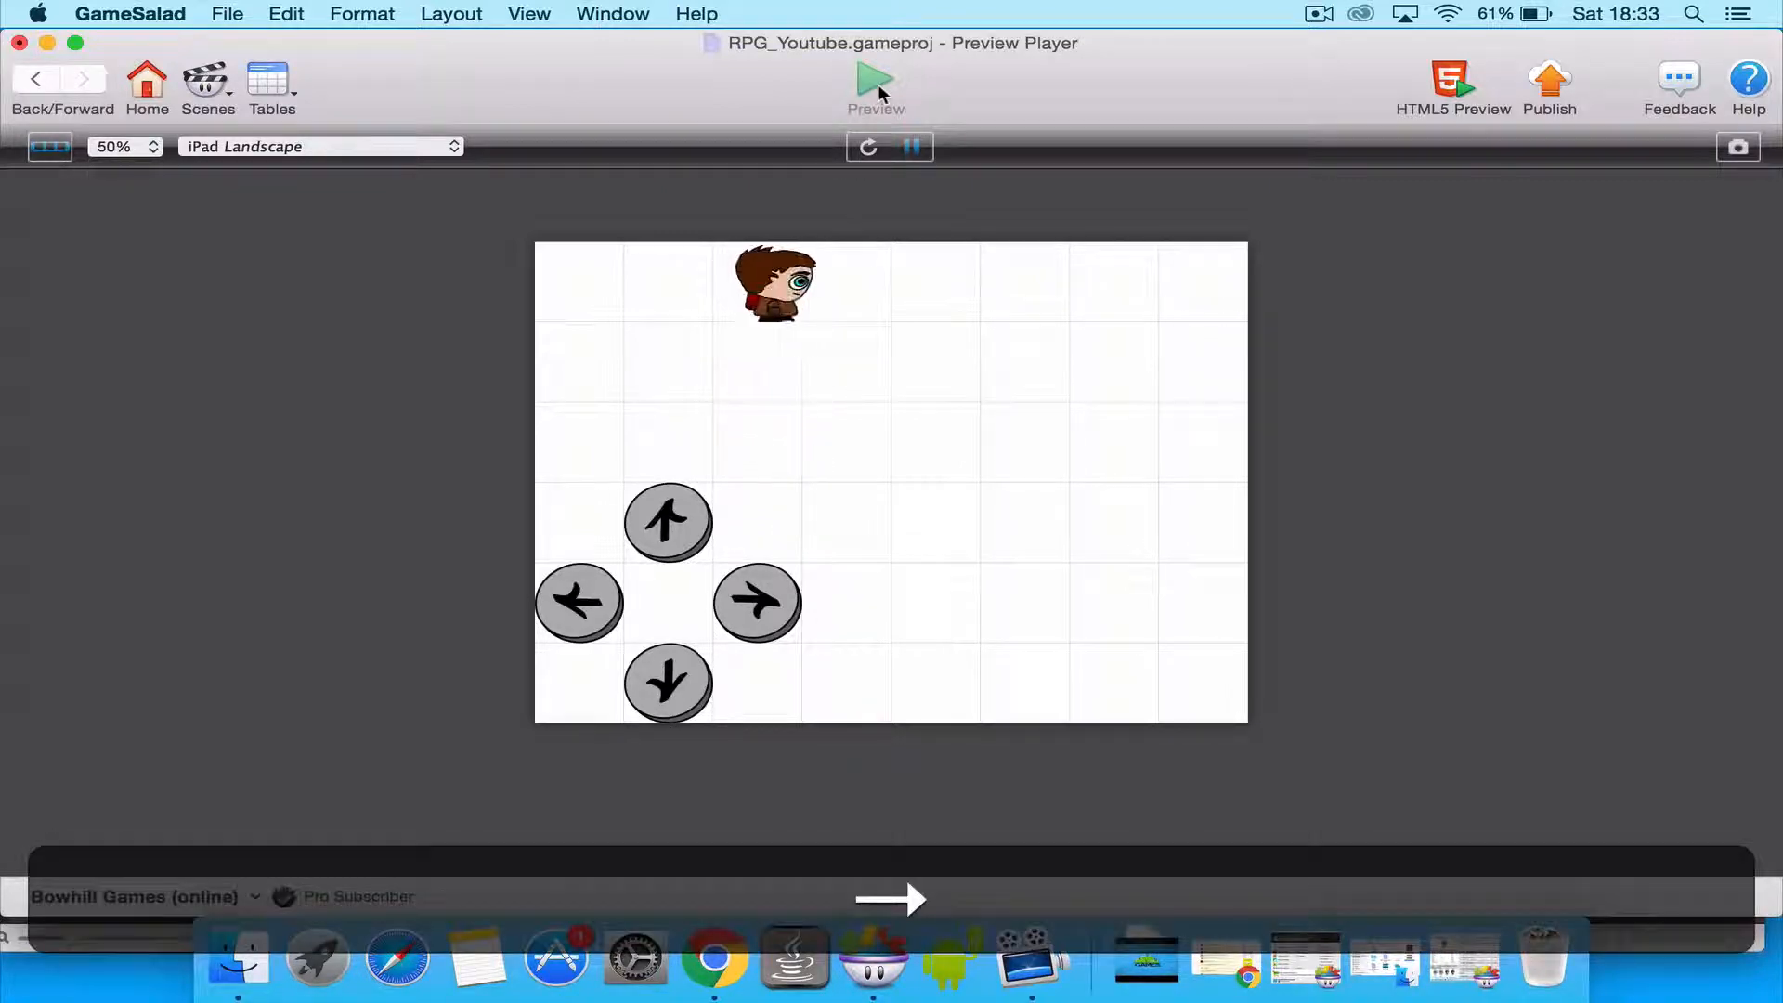
key("Down")
key("Right")
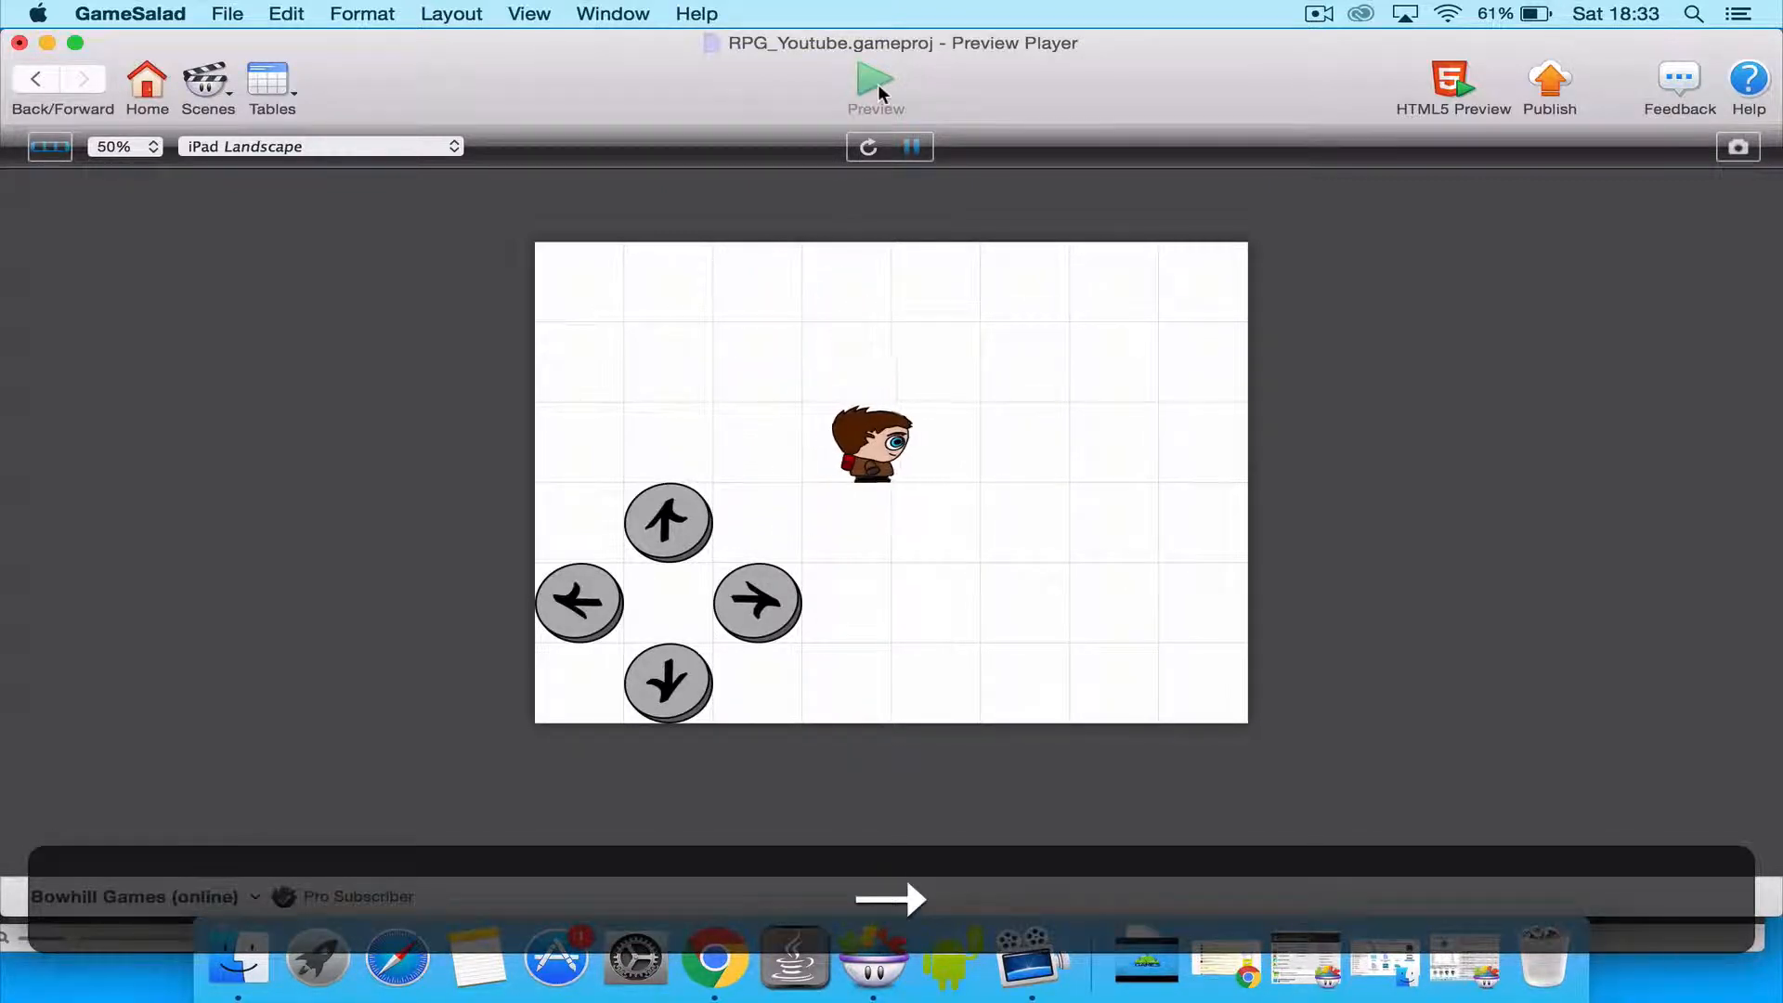
key("Down")
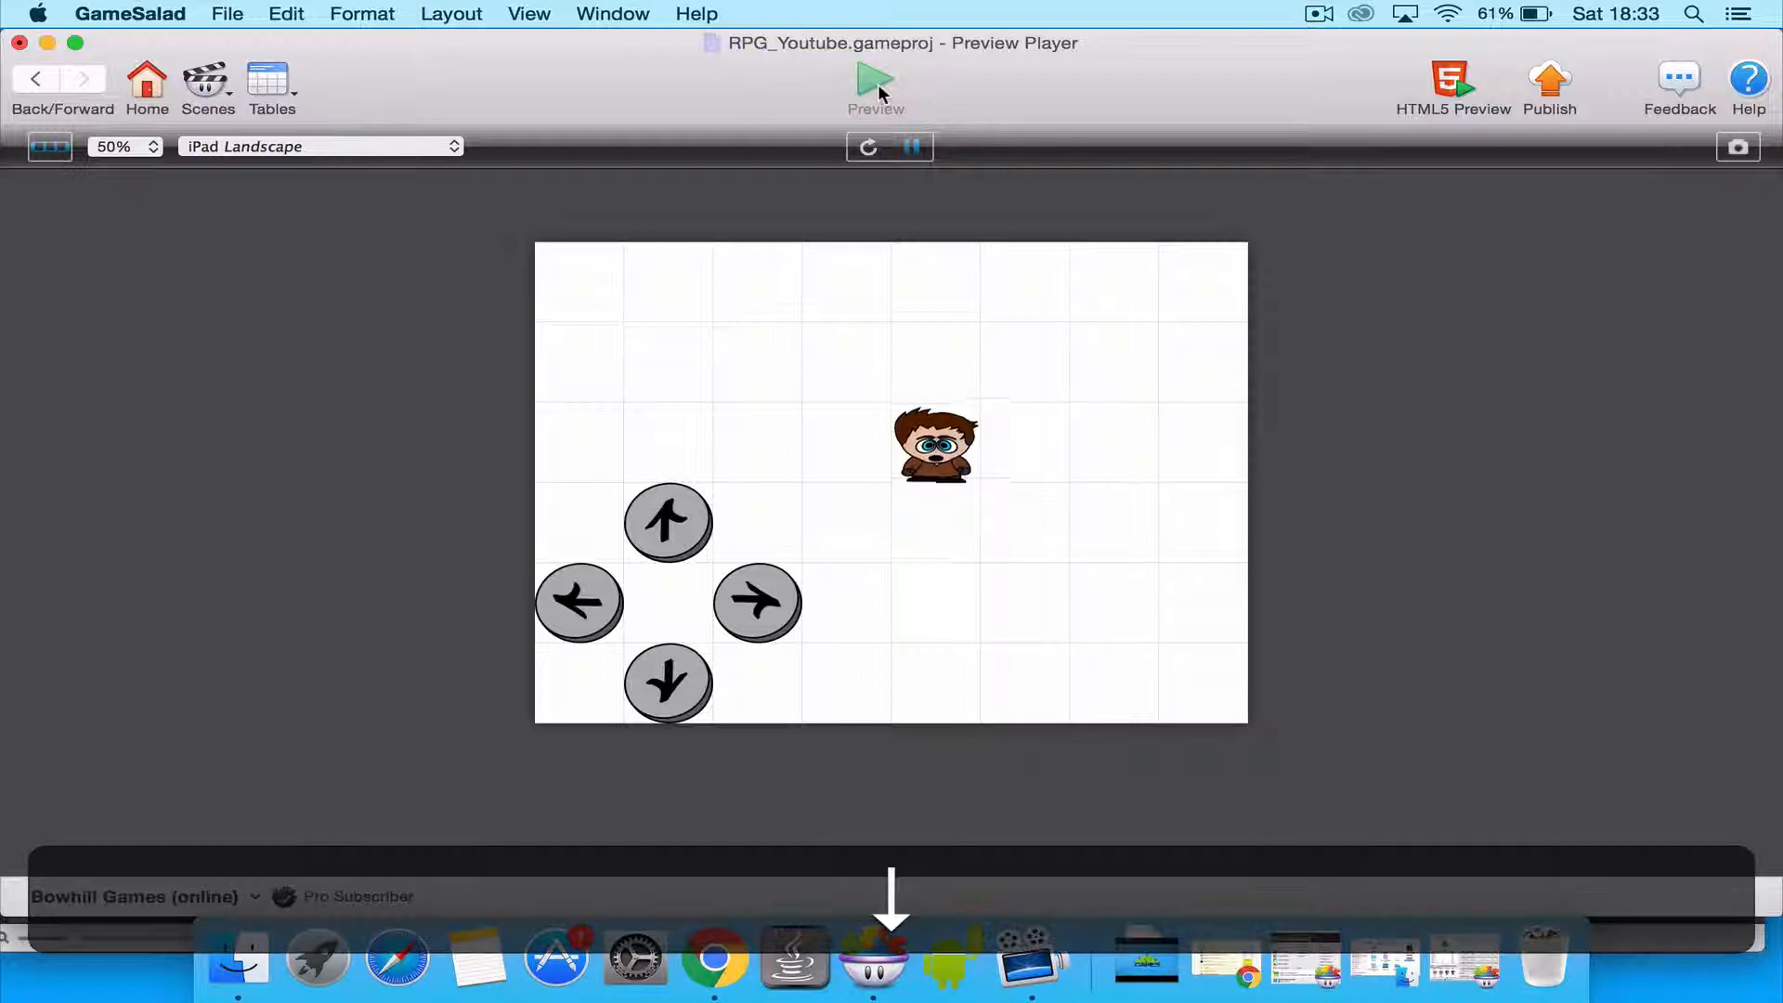
key("Left")
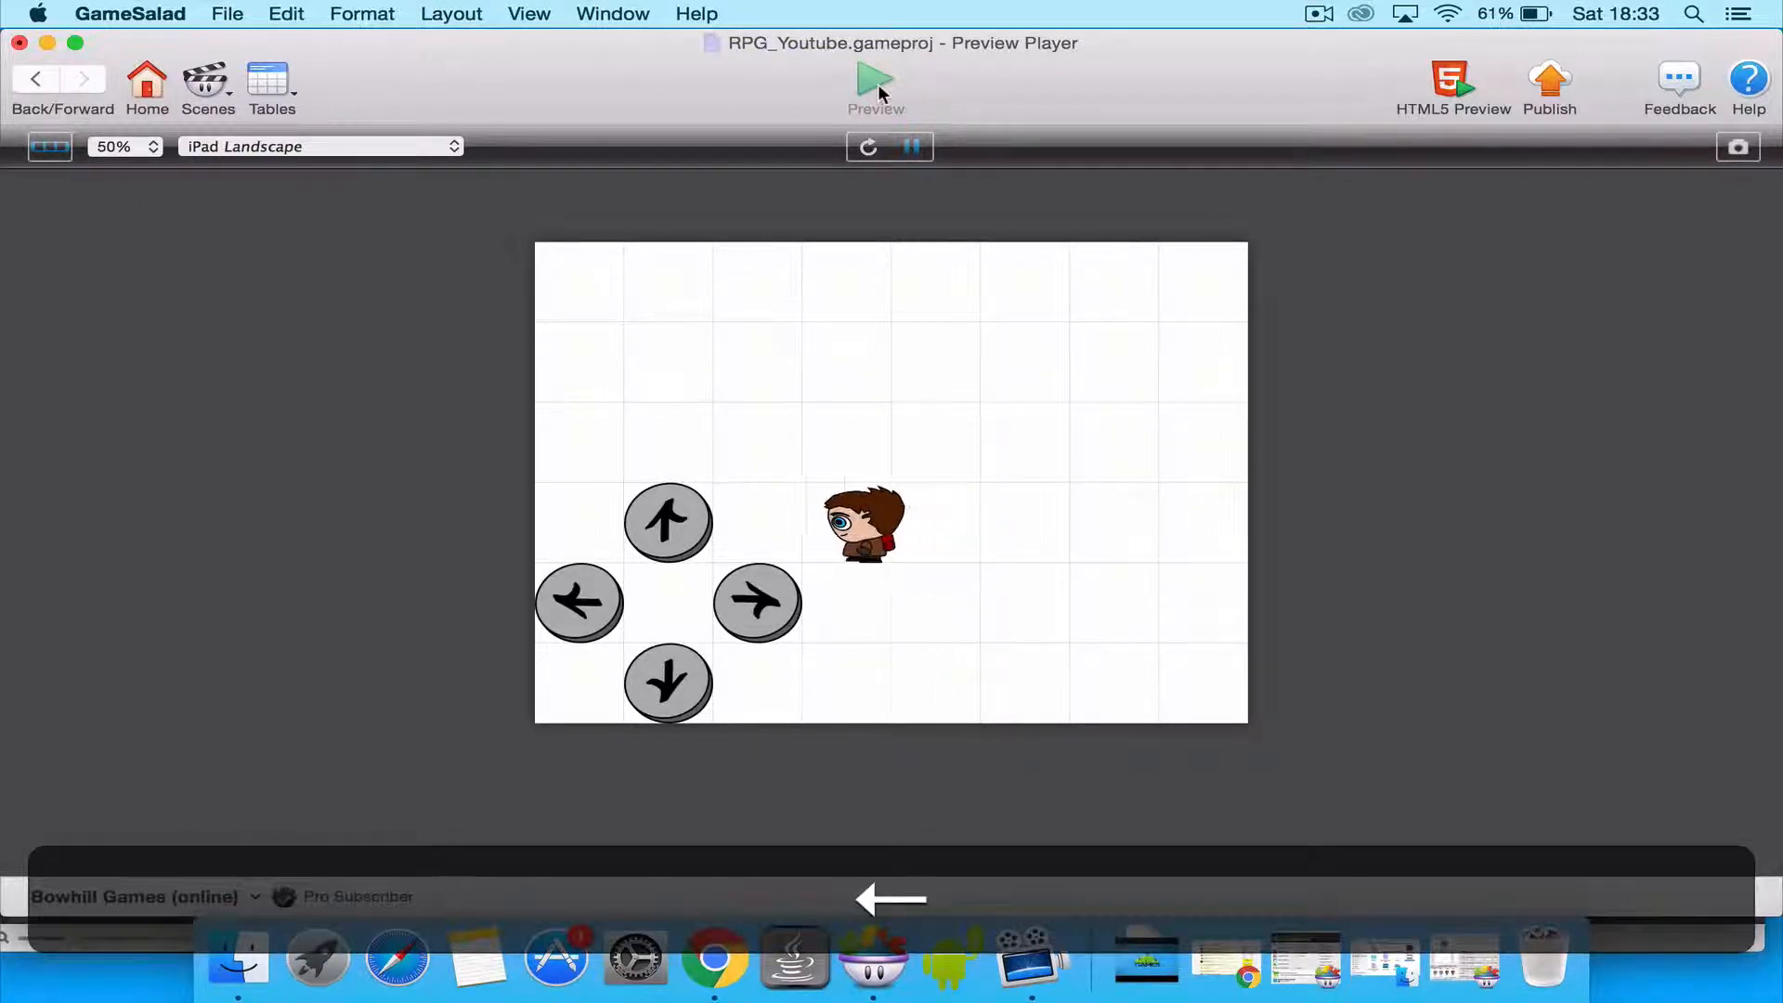
key("Up")
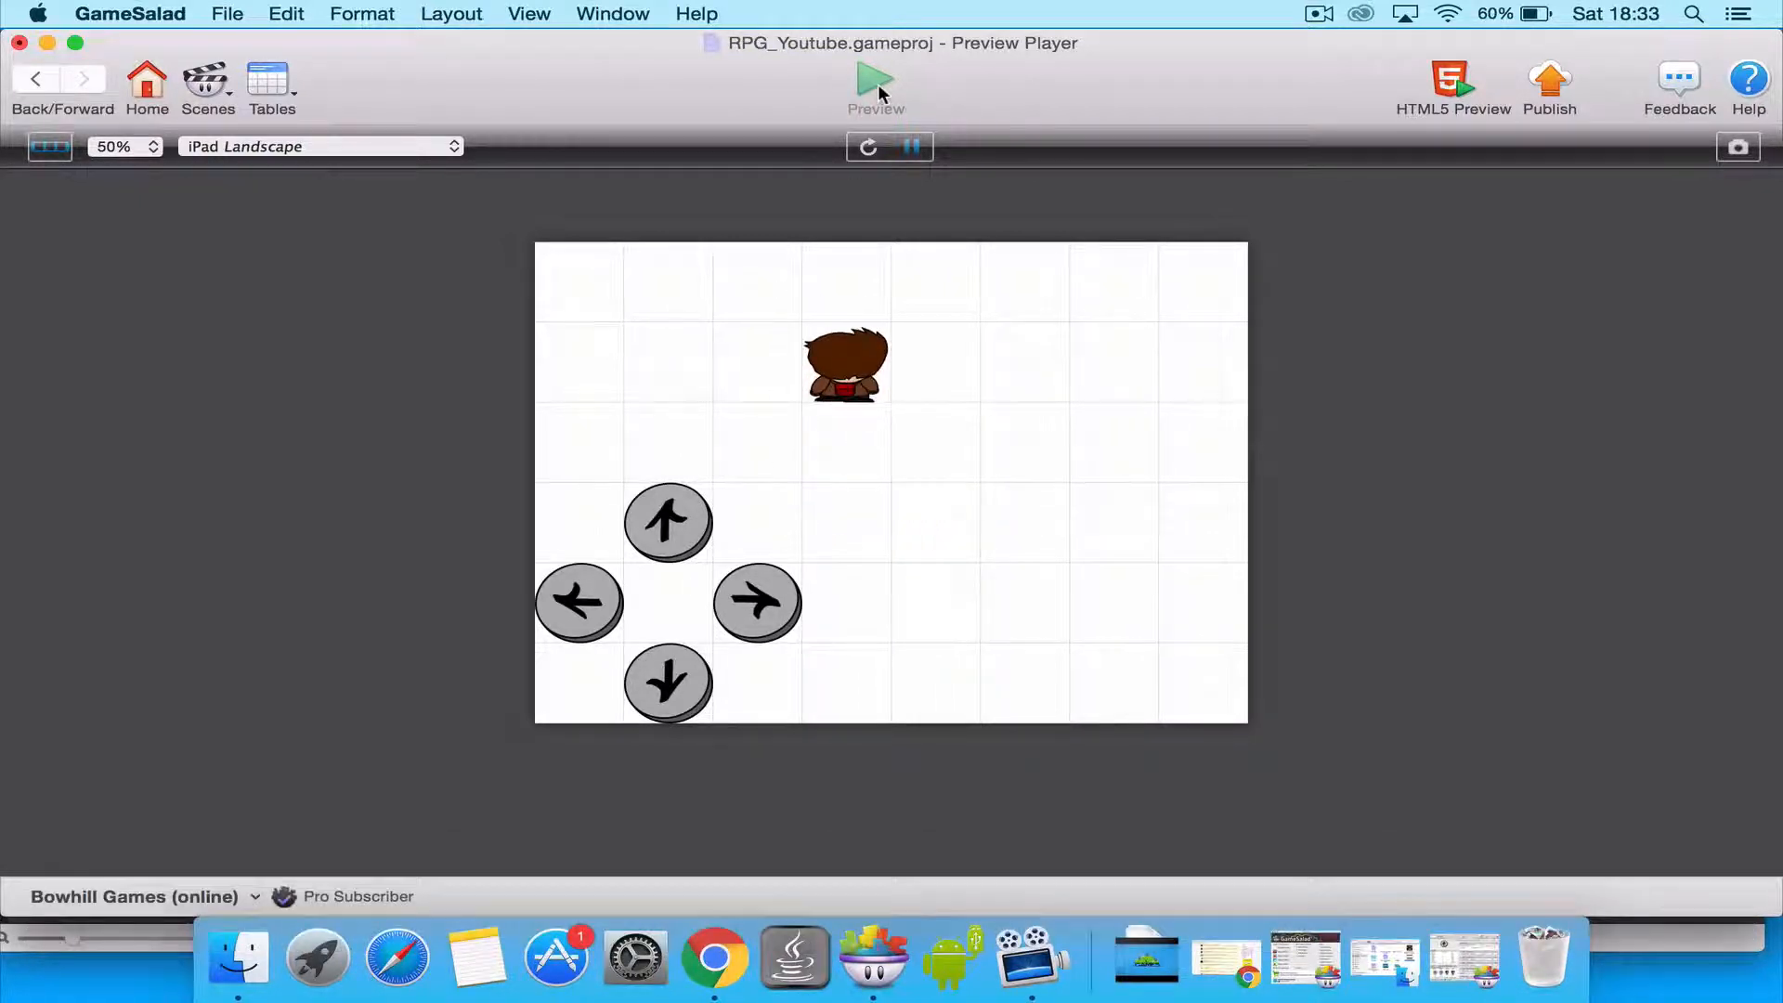
key("Down")
key("Right")
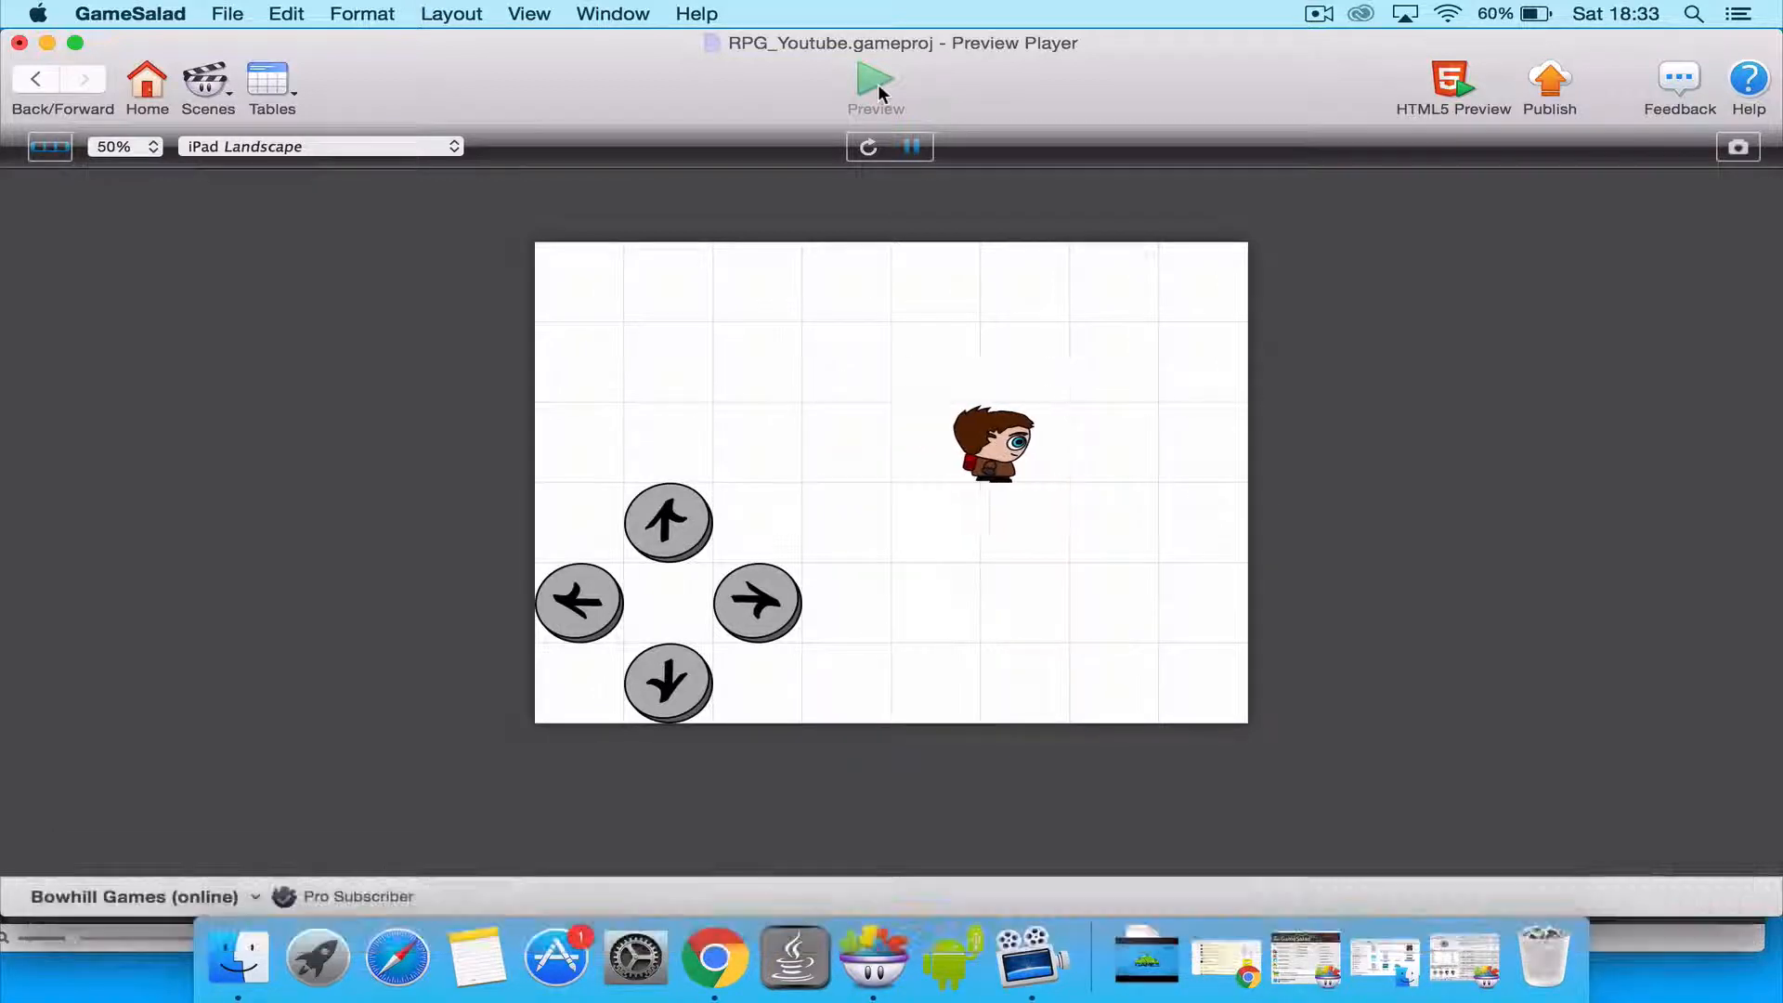
key("Left")
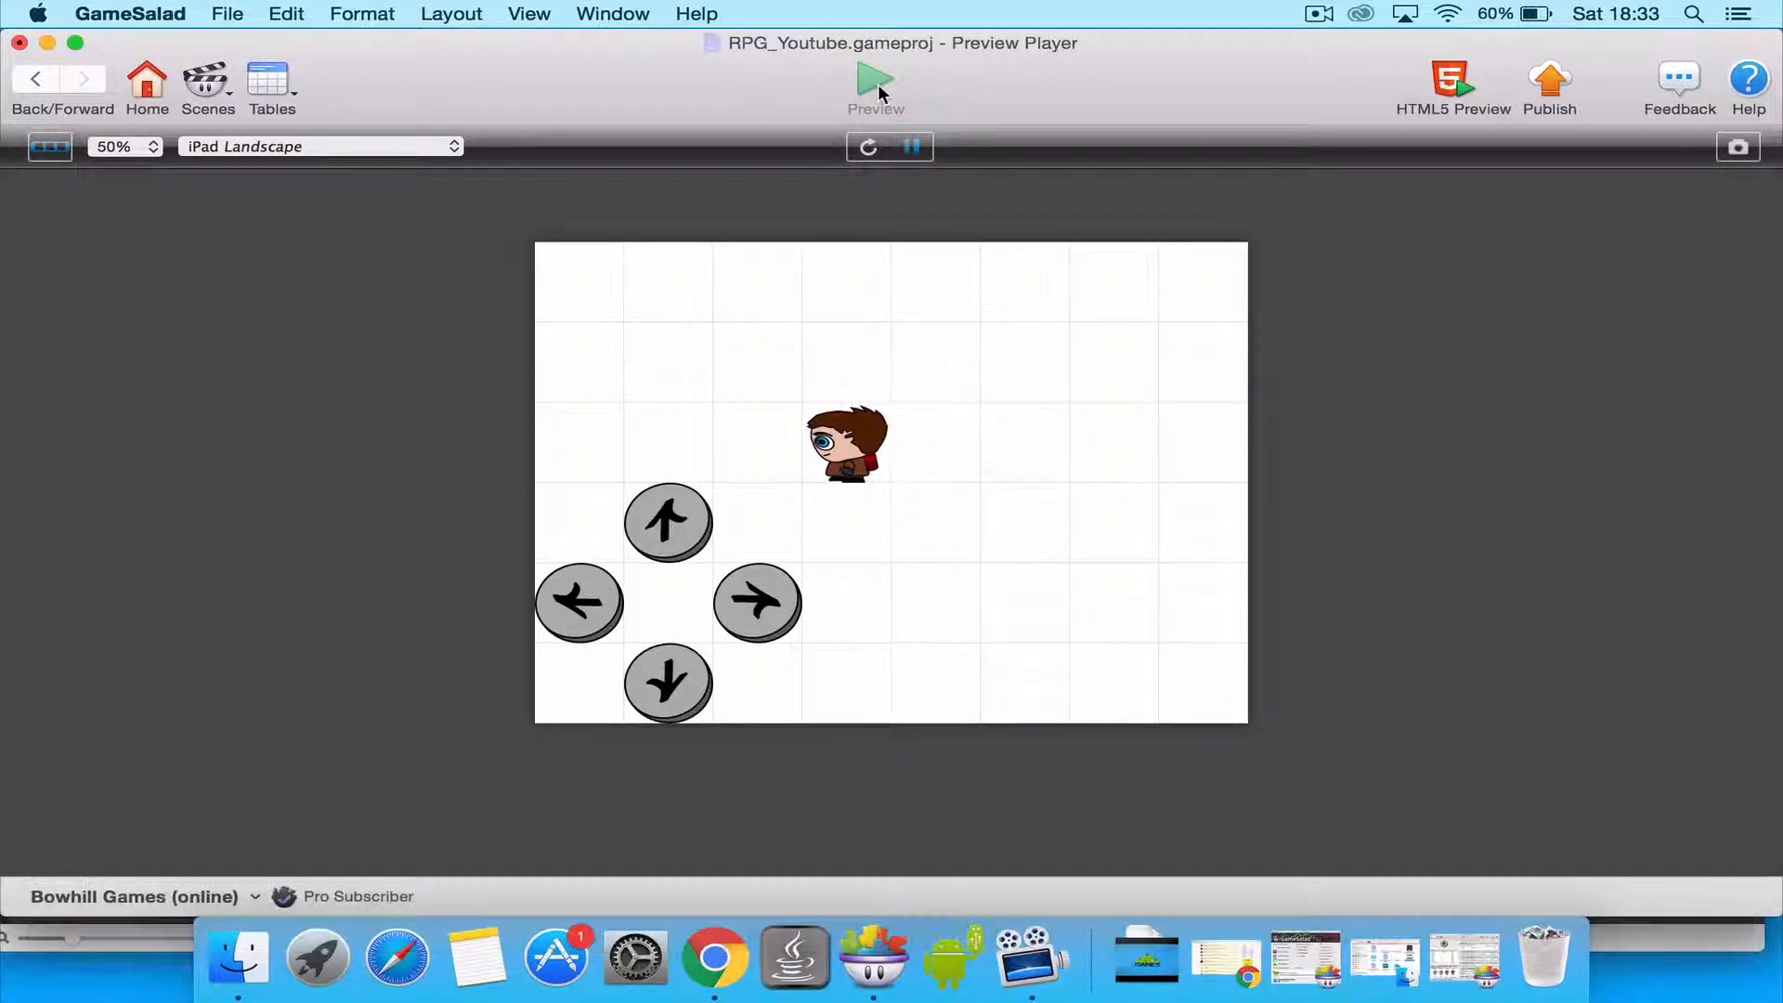
key("Up")
key("Down")
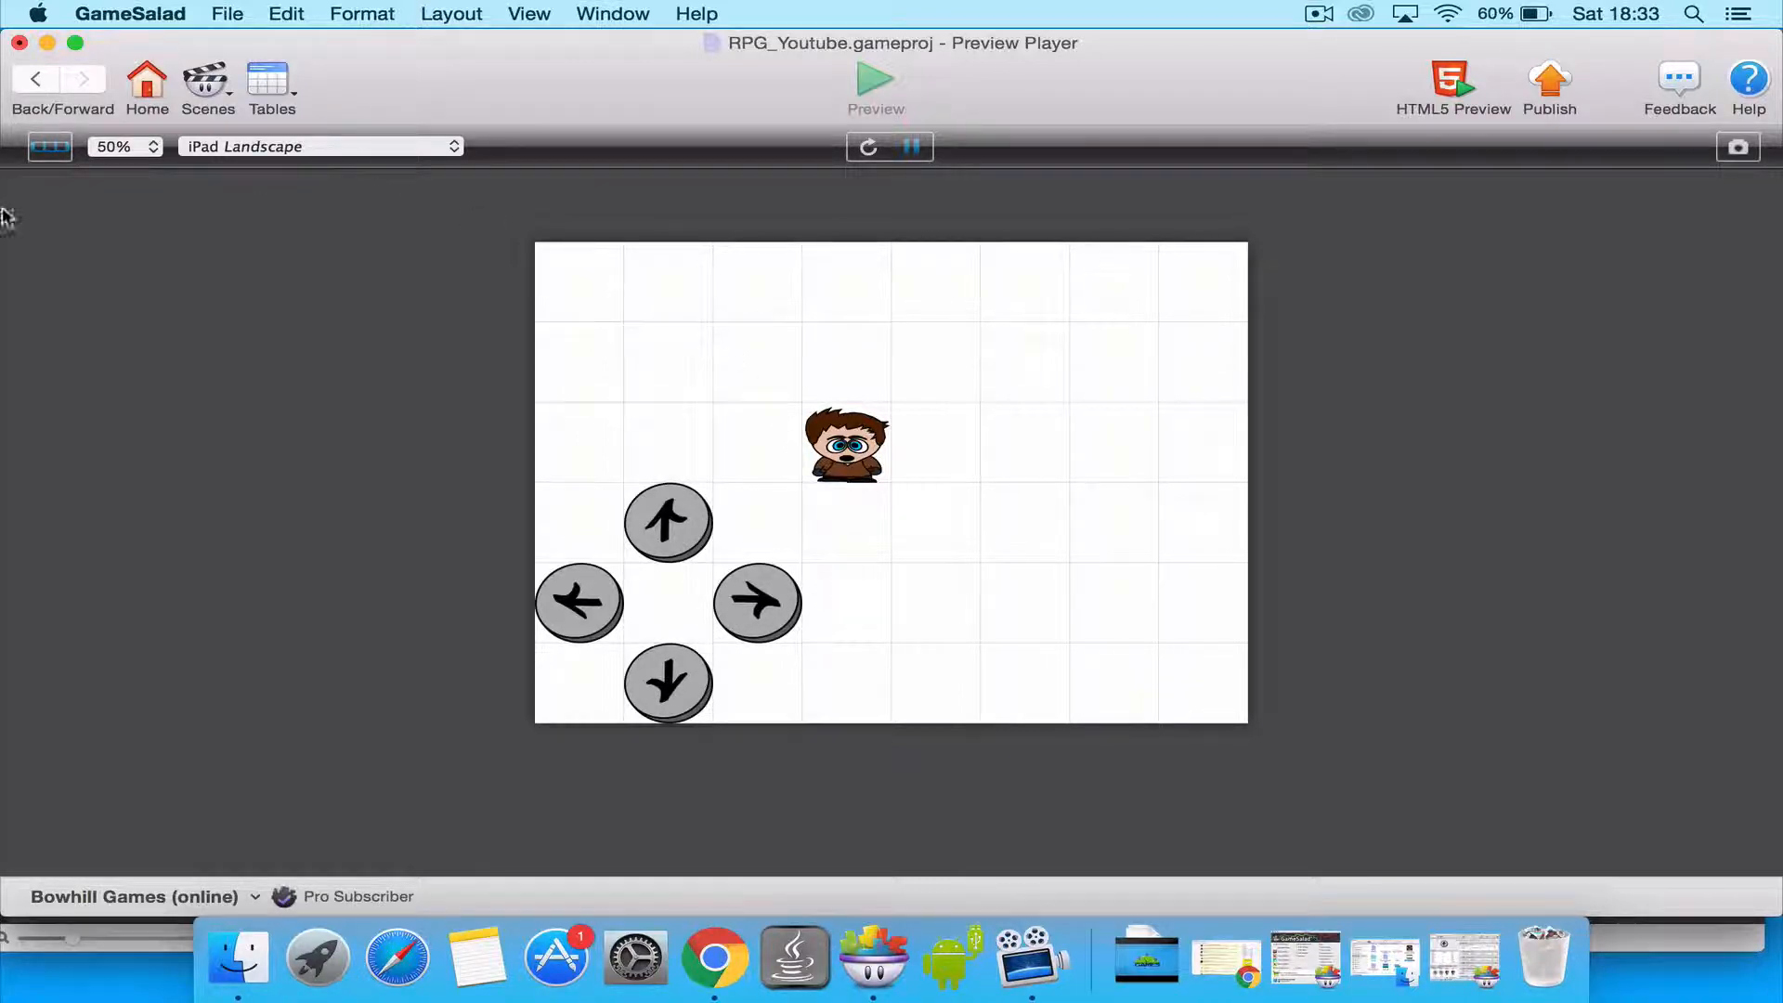
left_click(35, 79)
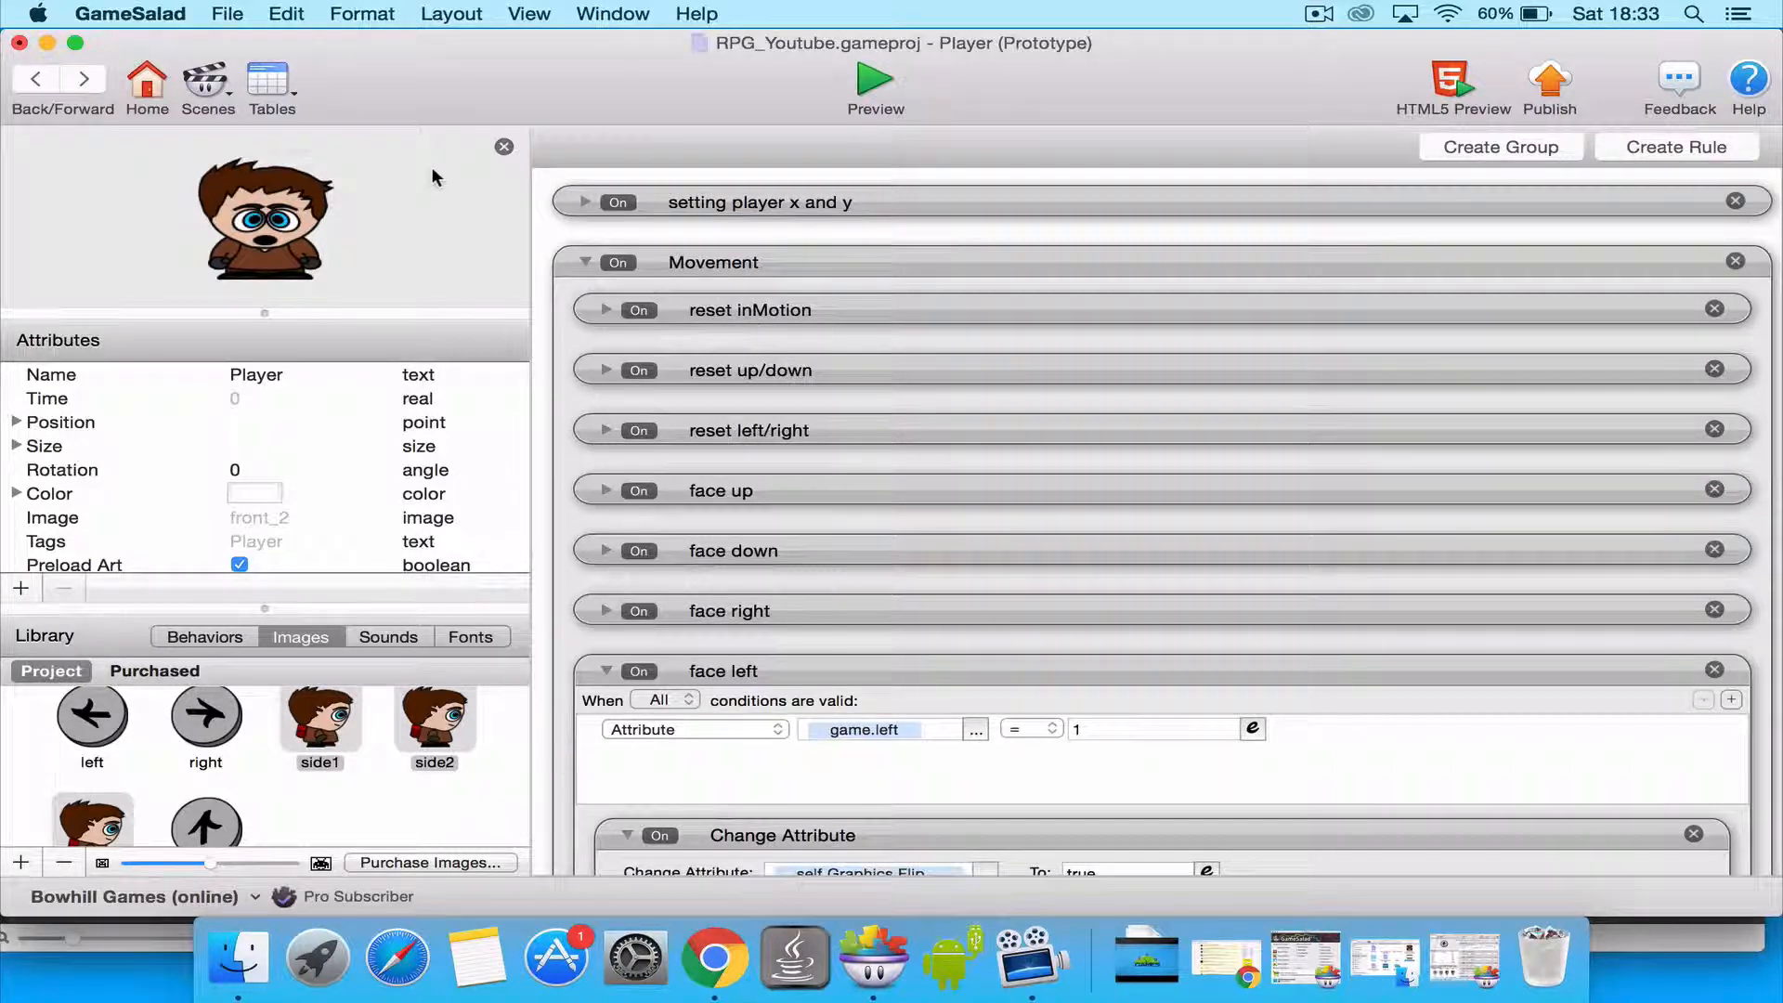
Collapse the Movement group and go back to the Initial Scene, bringing the collision actors into view.
left_click(585, 262)
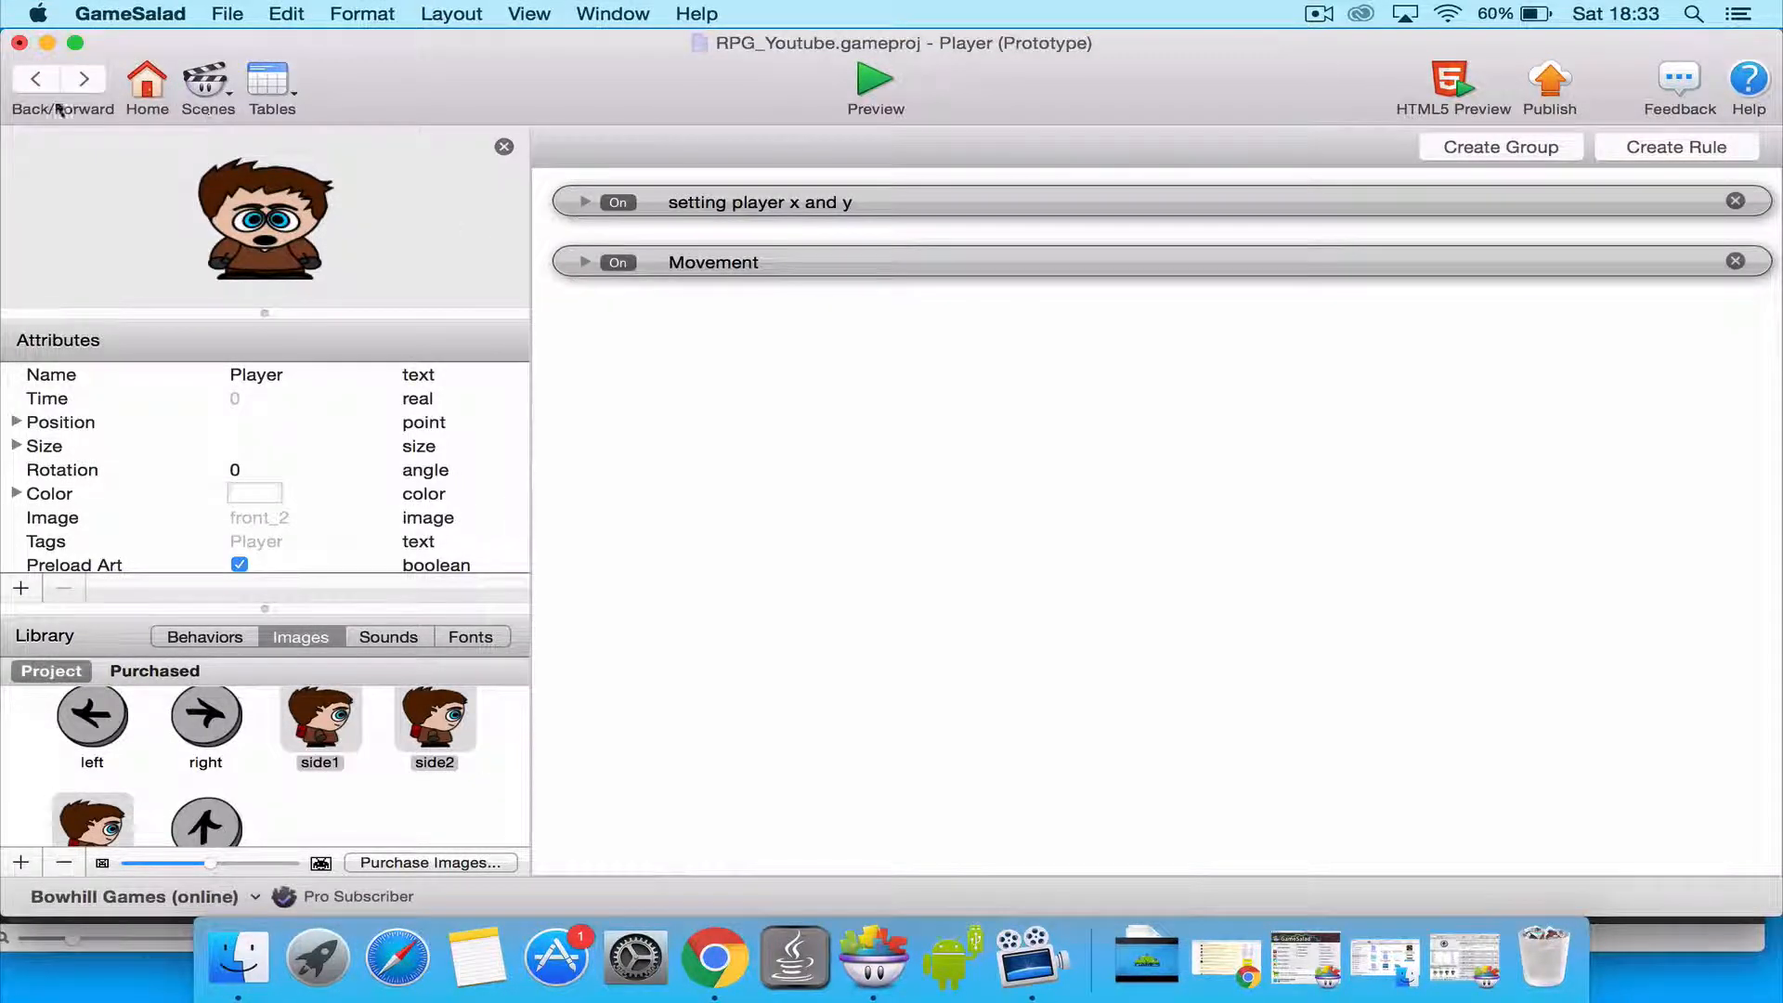
left_click(29, 82)
scroll(342, 284, "down", 2)
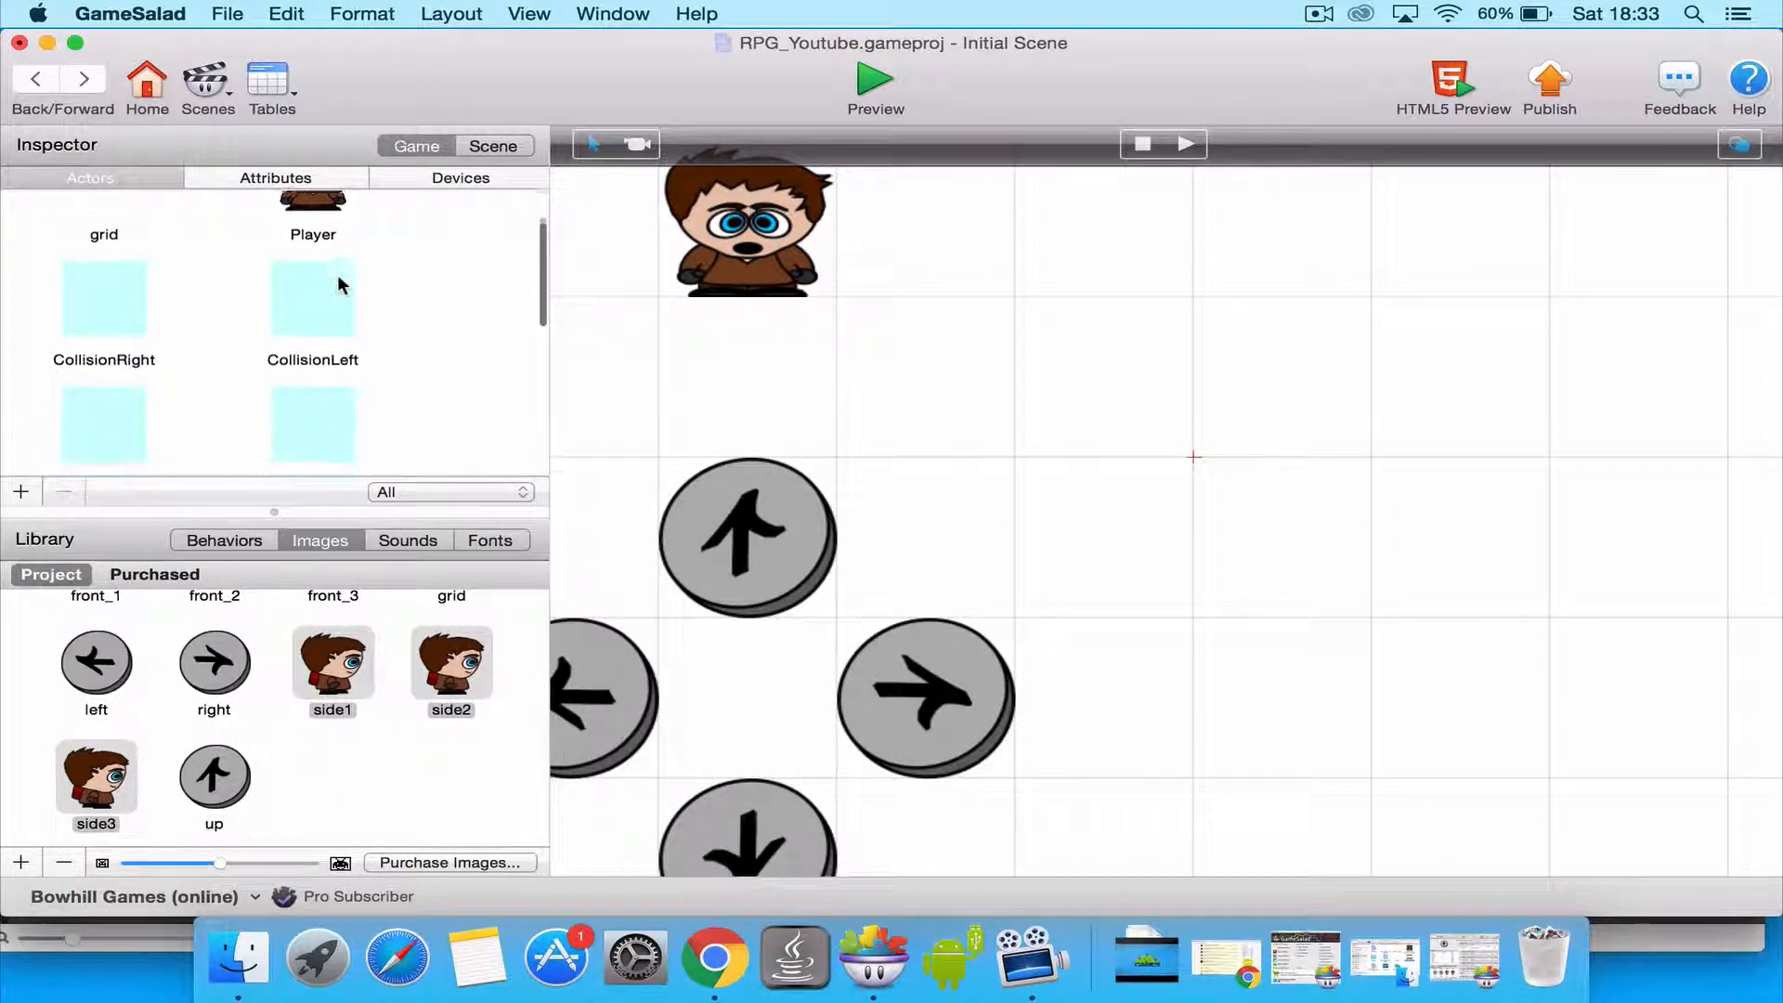
scroll(342, 285, "down", 1)
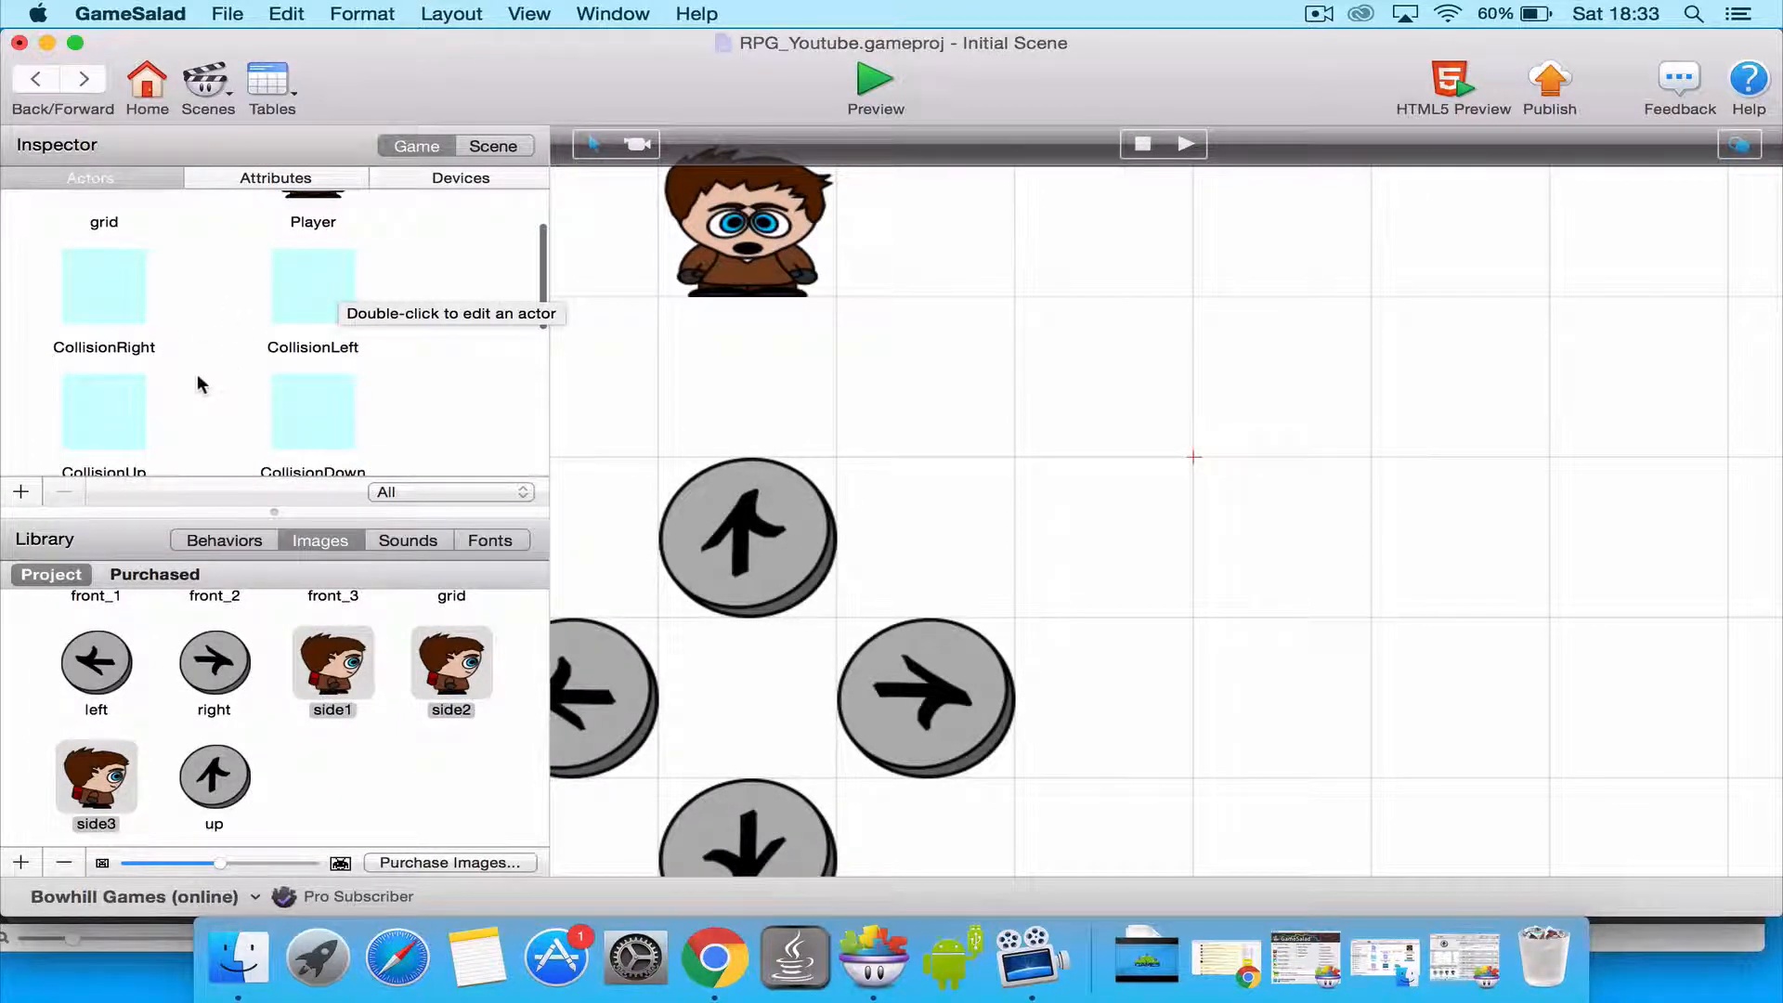
scroll(200, 383, "down", 3)
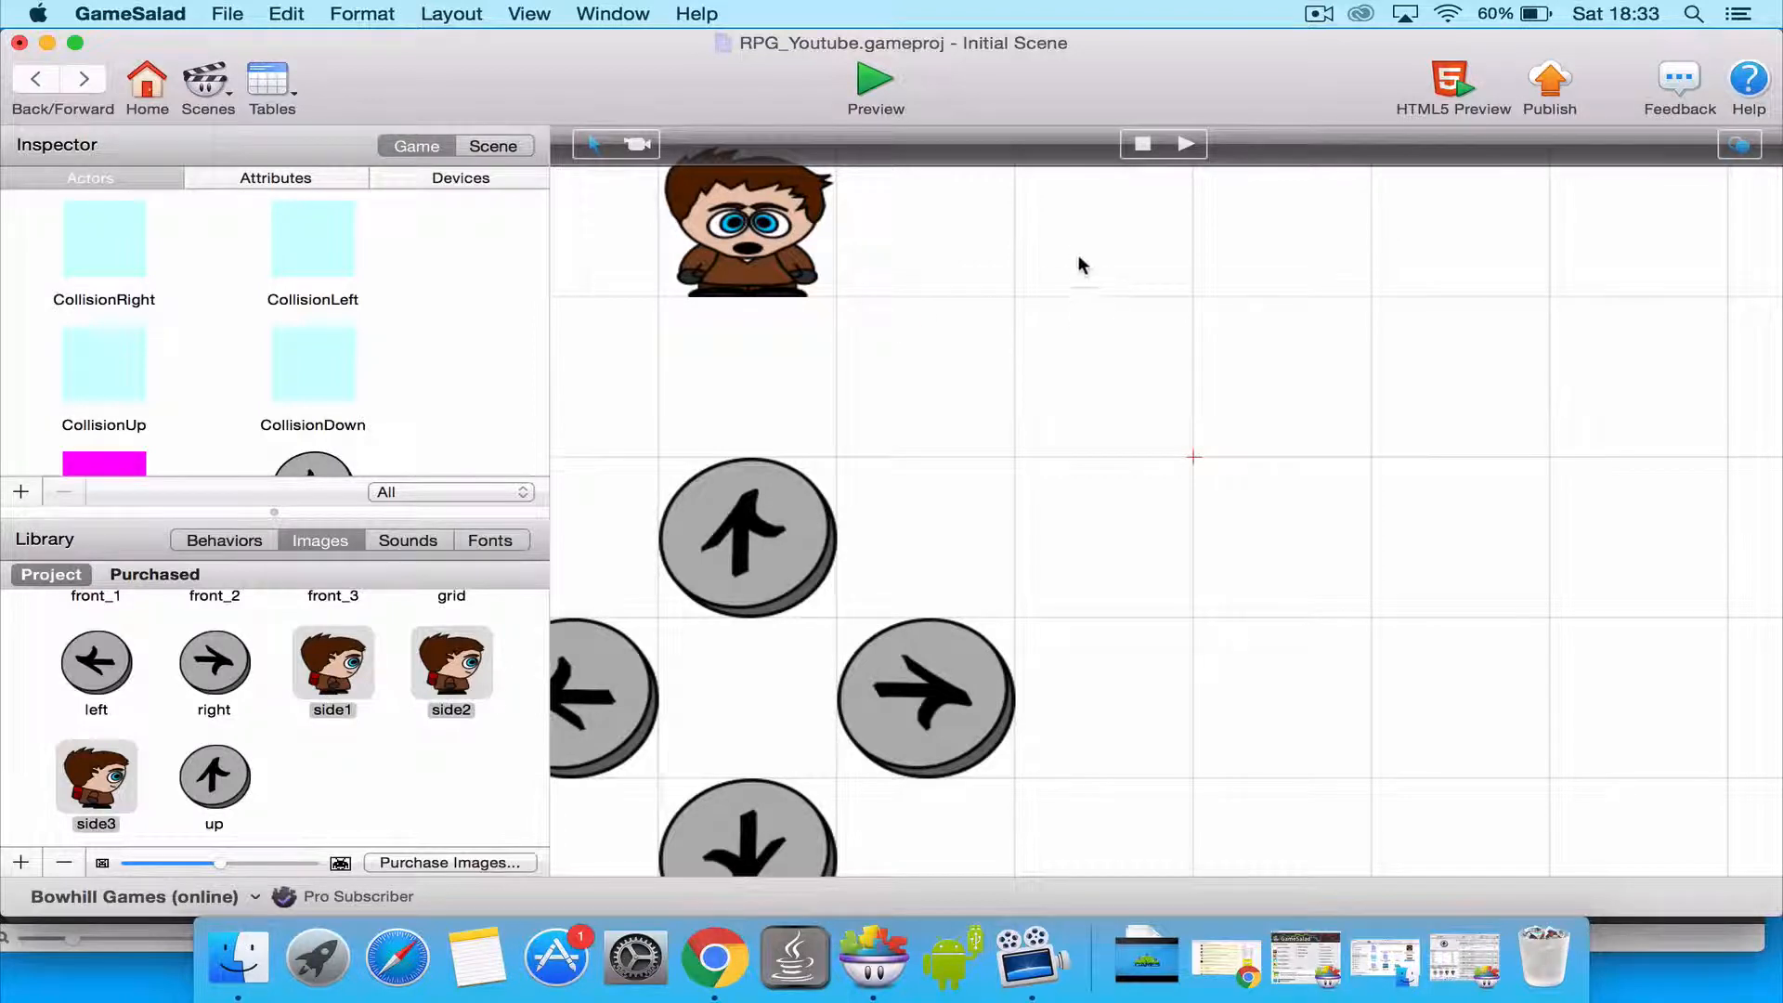
Open the CollisionRight actor for editing and expand its Size attributes.
scroll(996, 186, "up", 5)
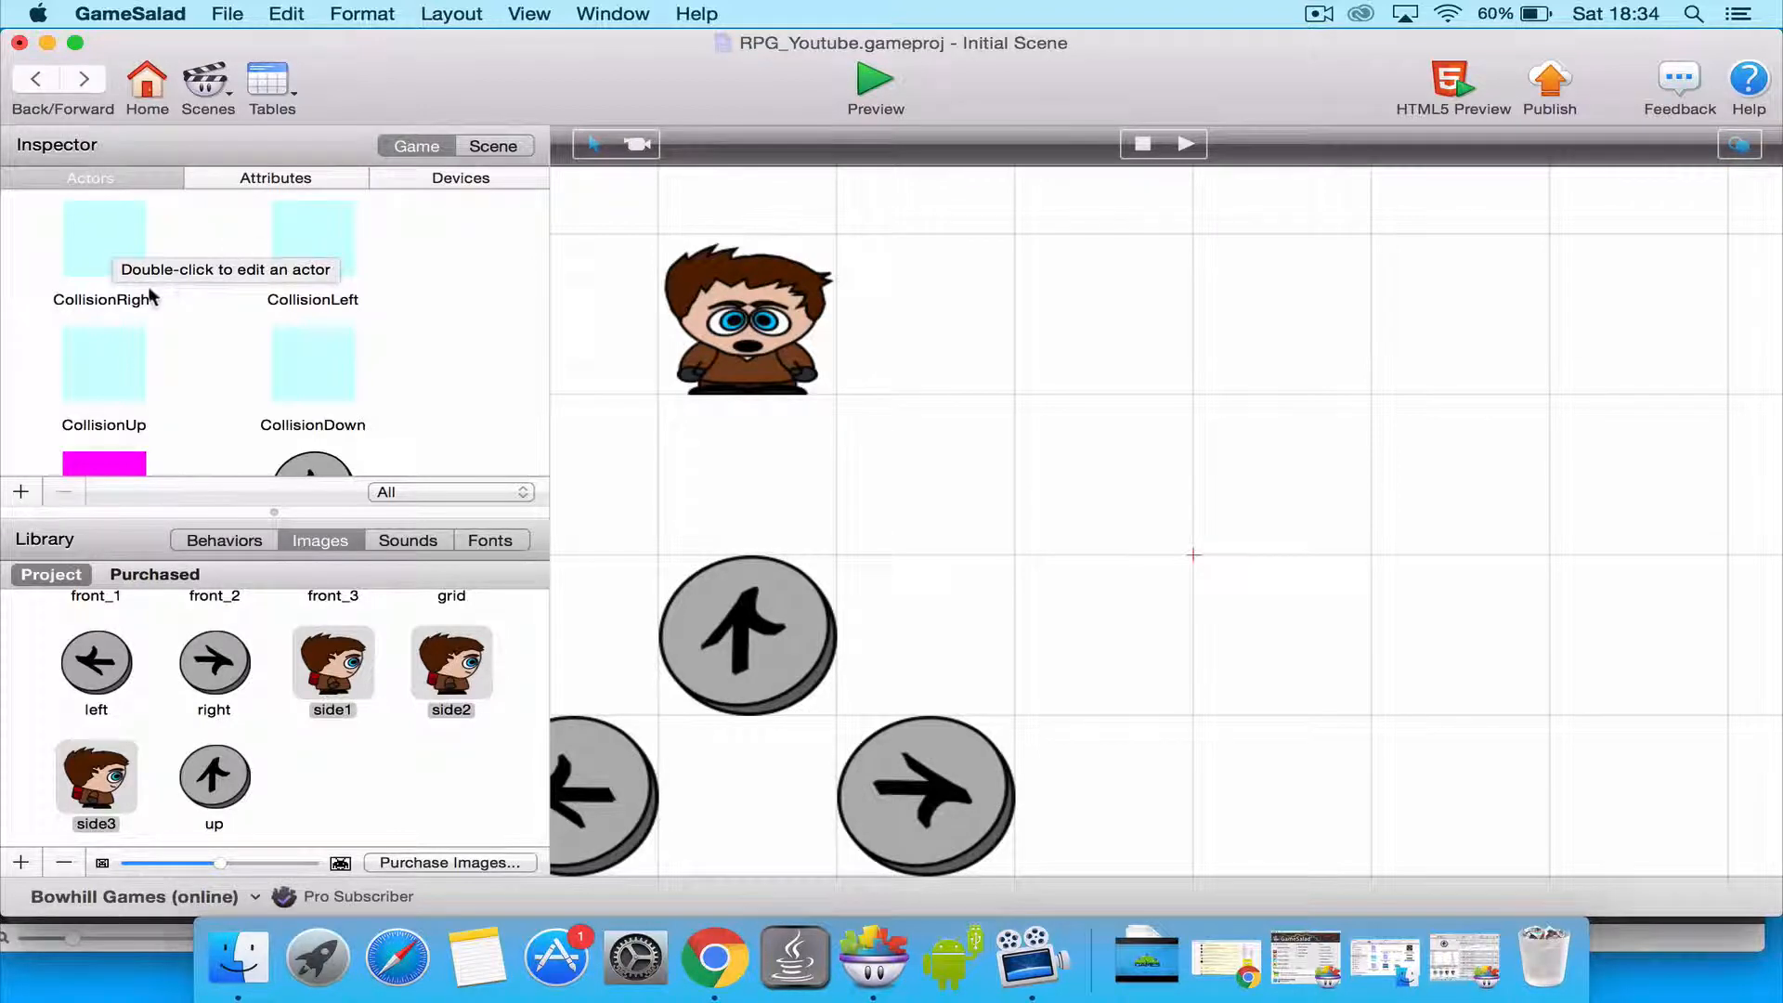
double_click(100, 265)
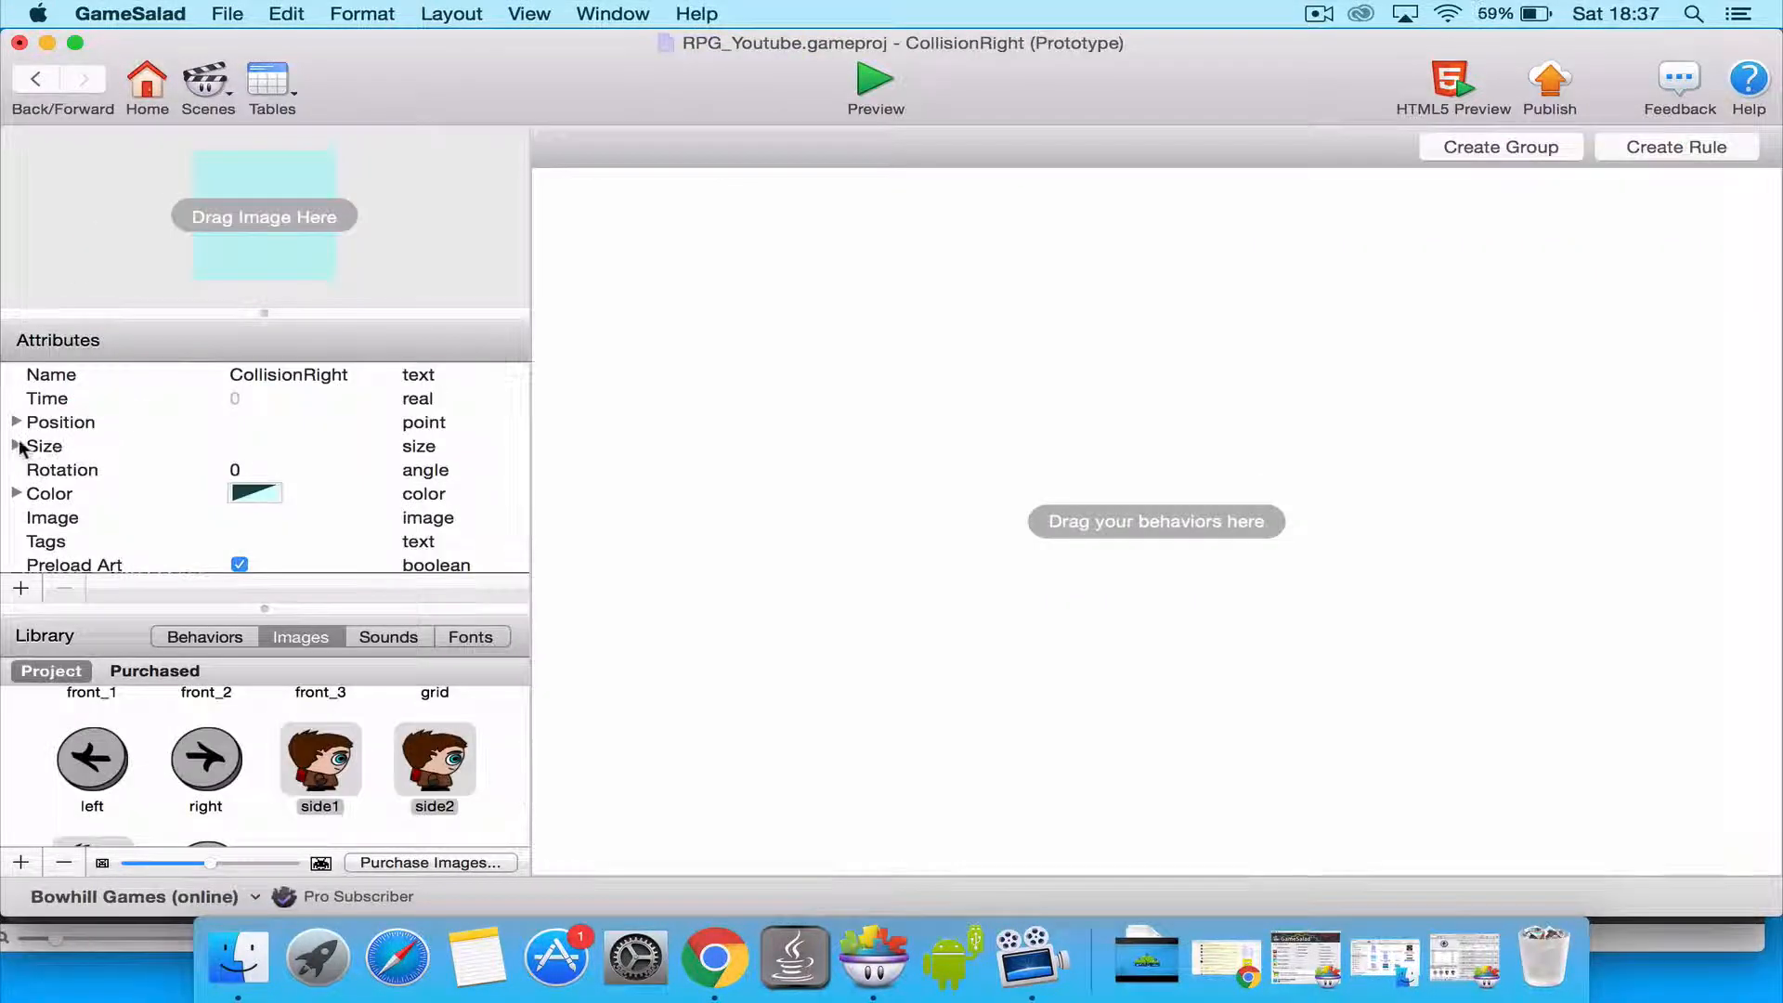
left_click(15, 446)
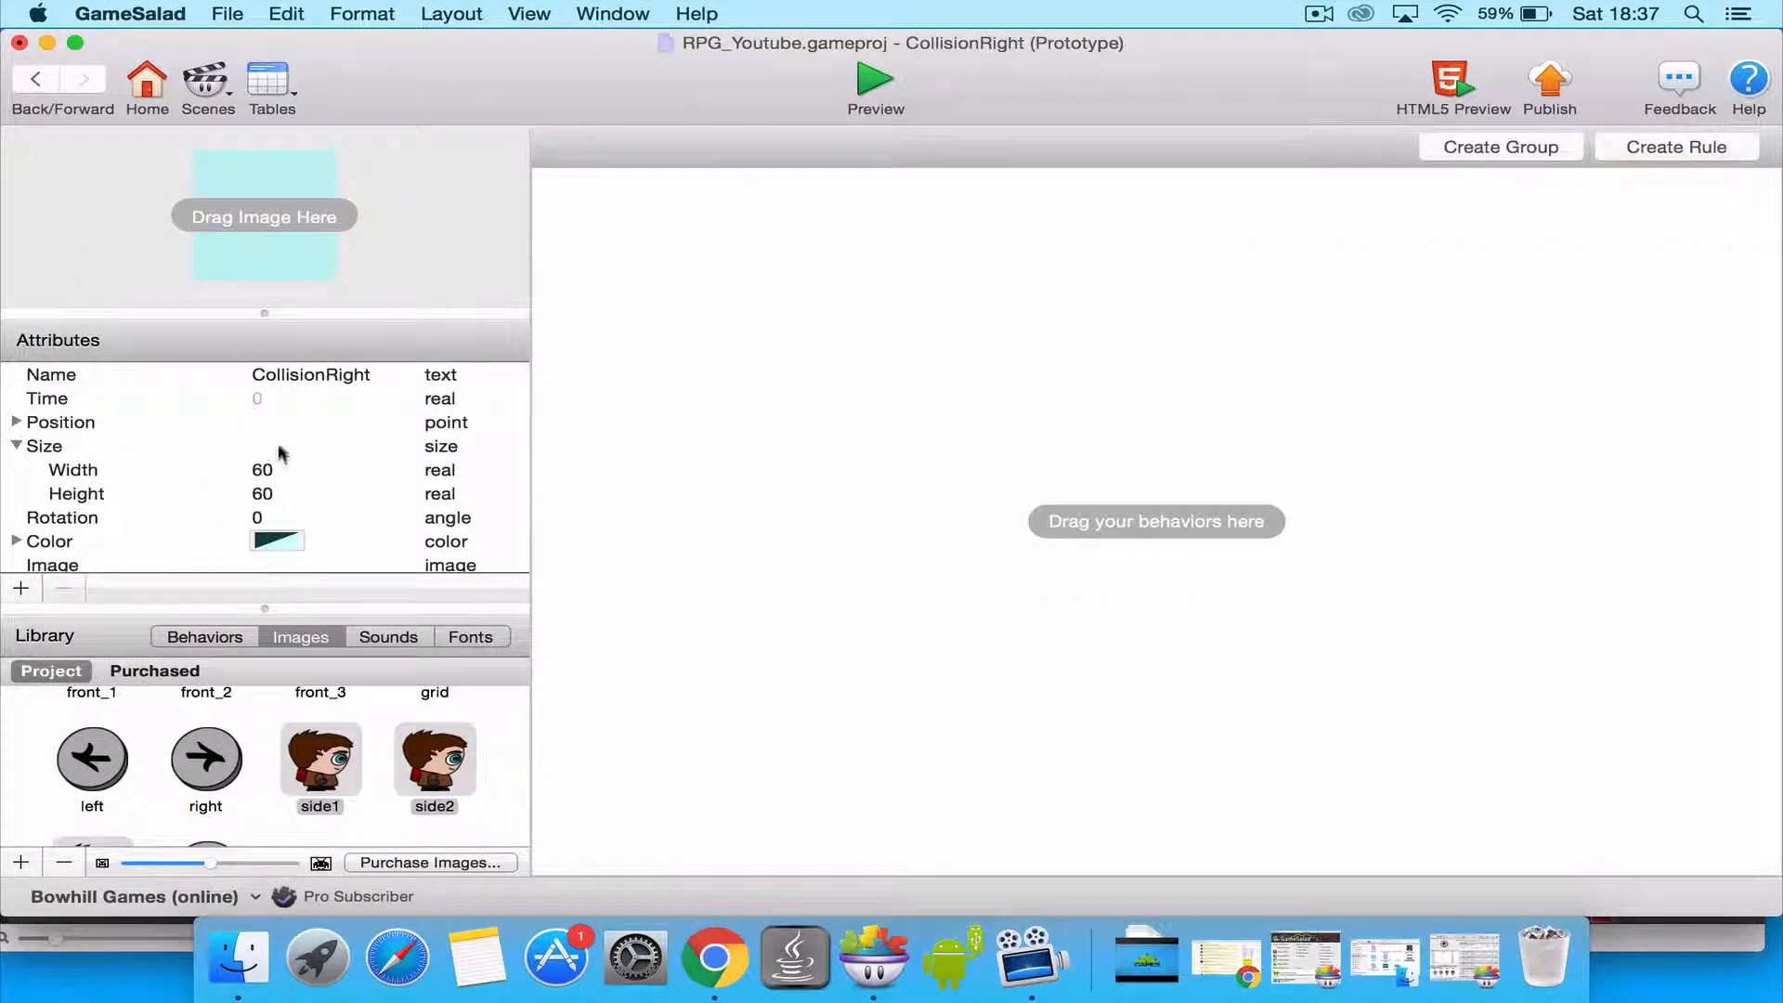
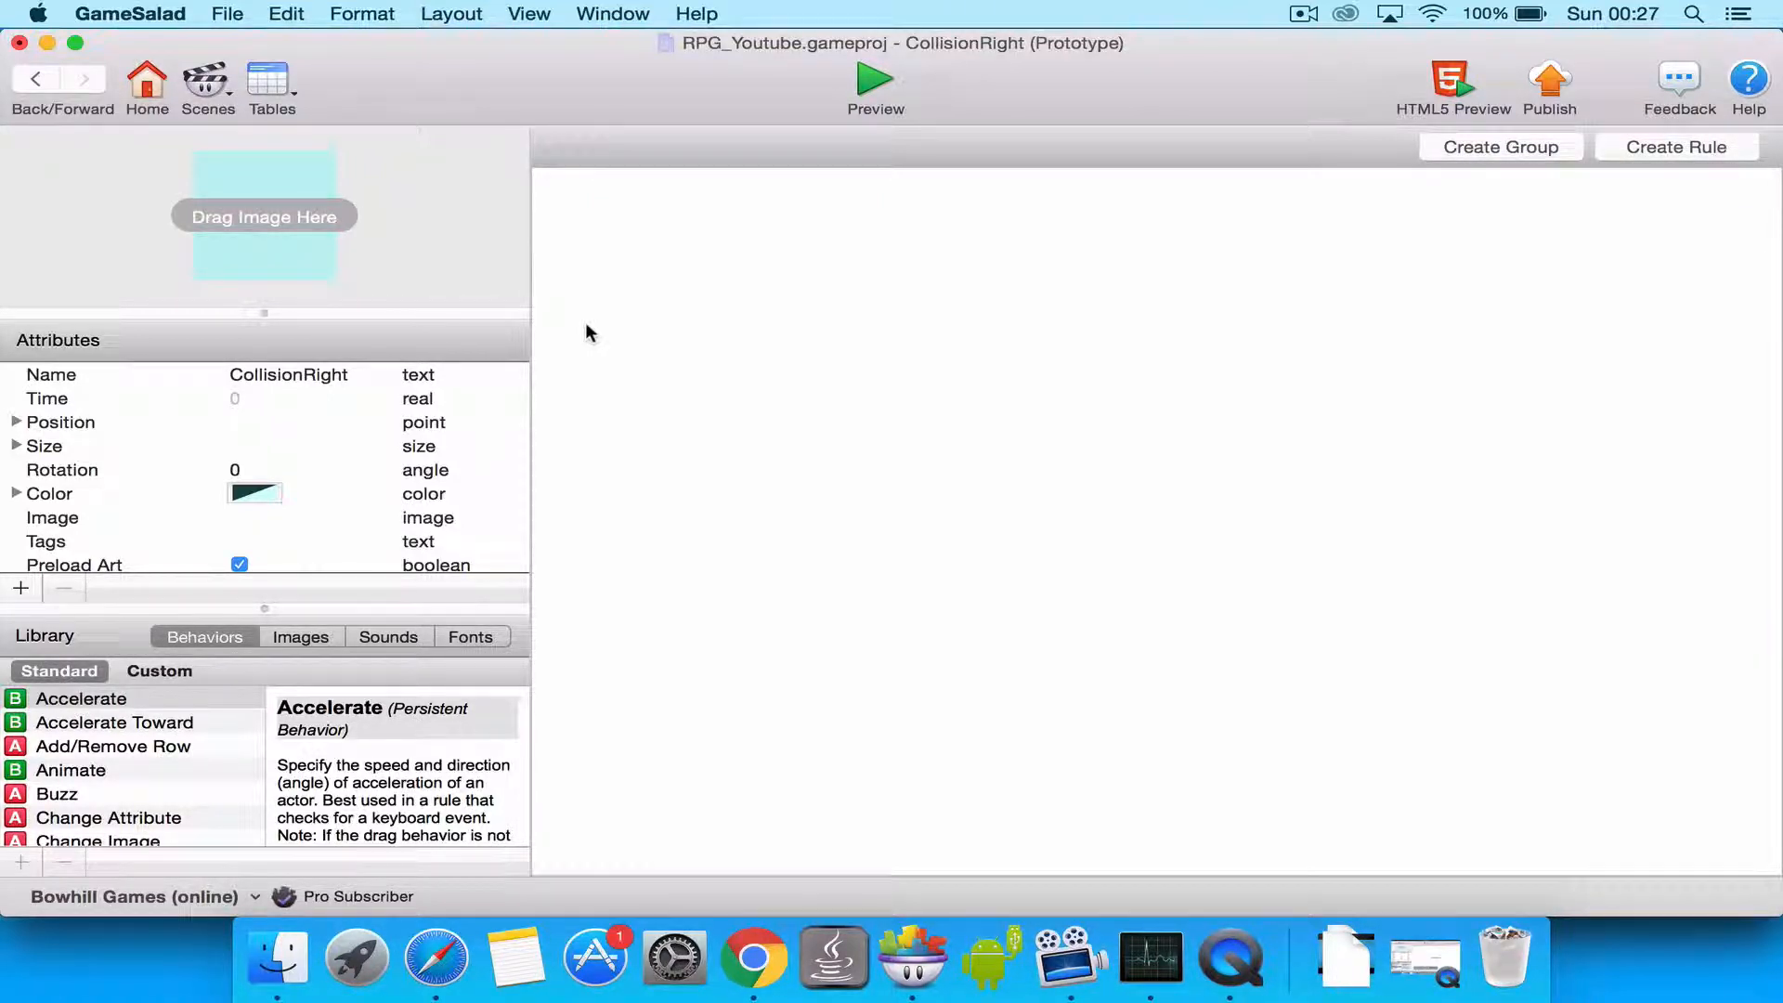
Add a Constrain Attribute behavior to the CollisionRight actor and make it constrain self.Position.X.
scroll(165, 762, "down", 5)
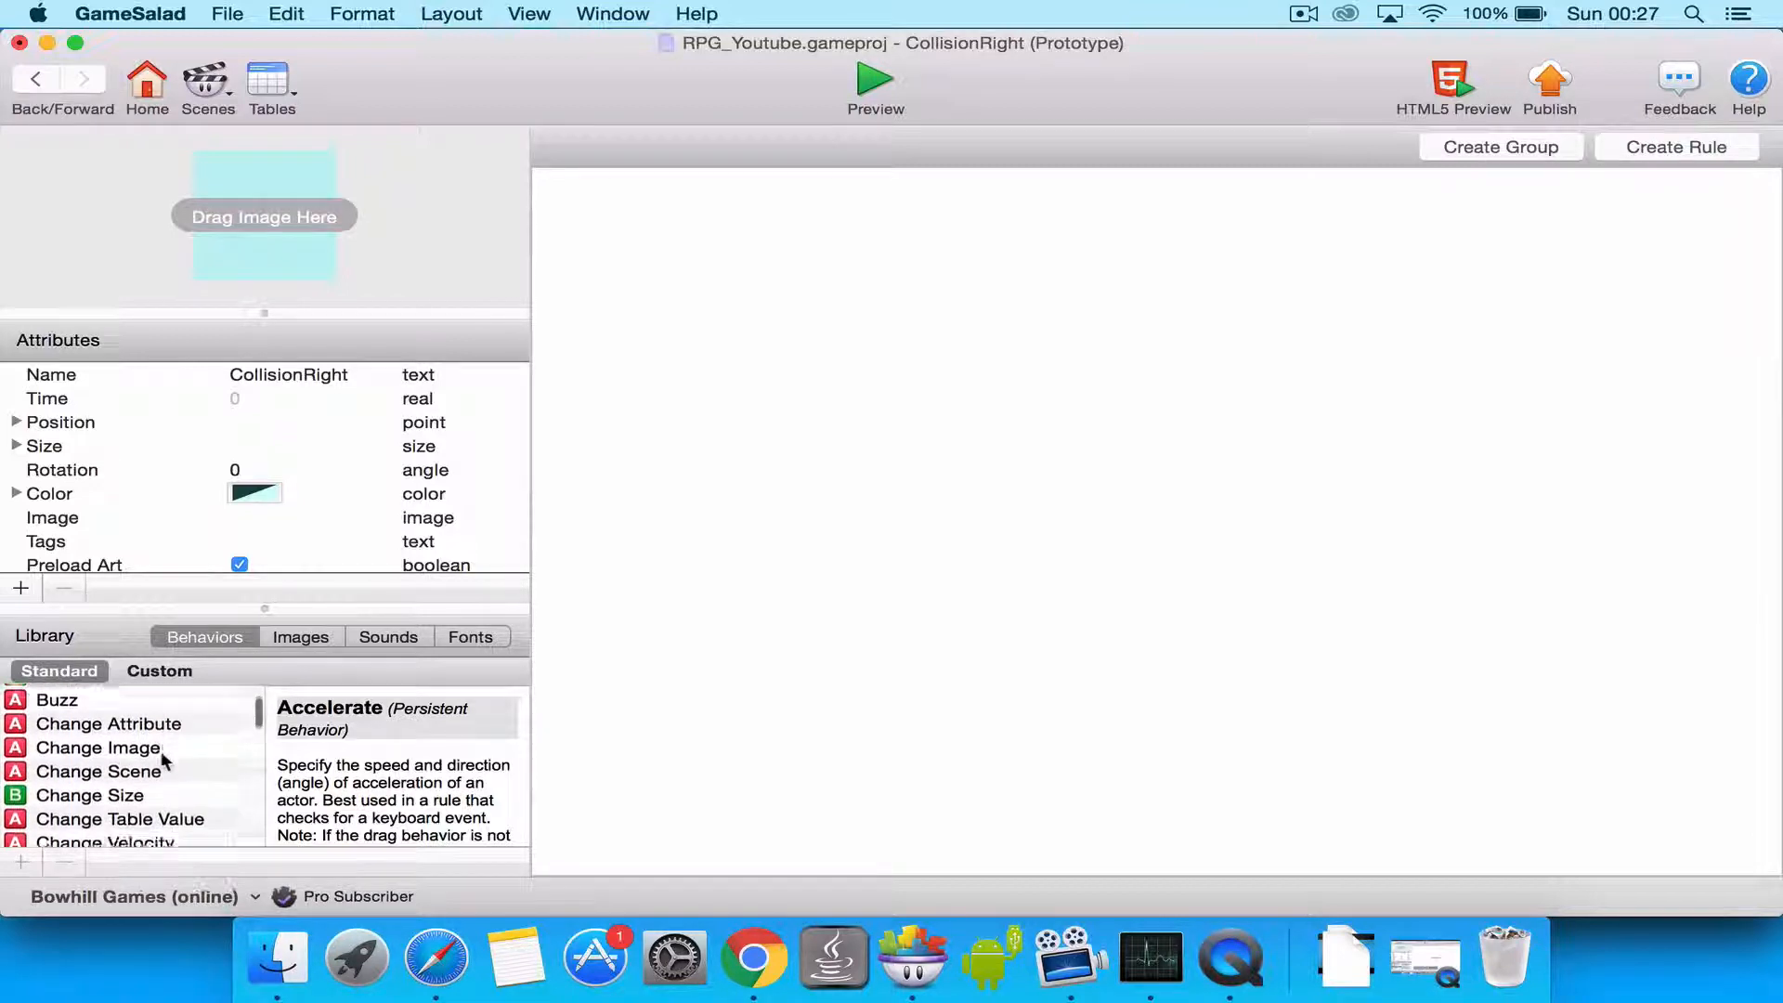
scroll(165, 759, "down", 3)
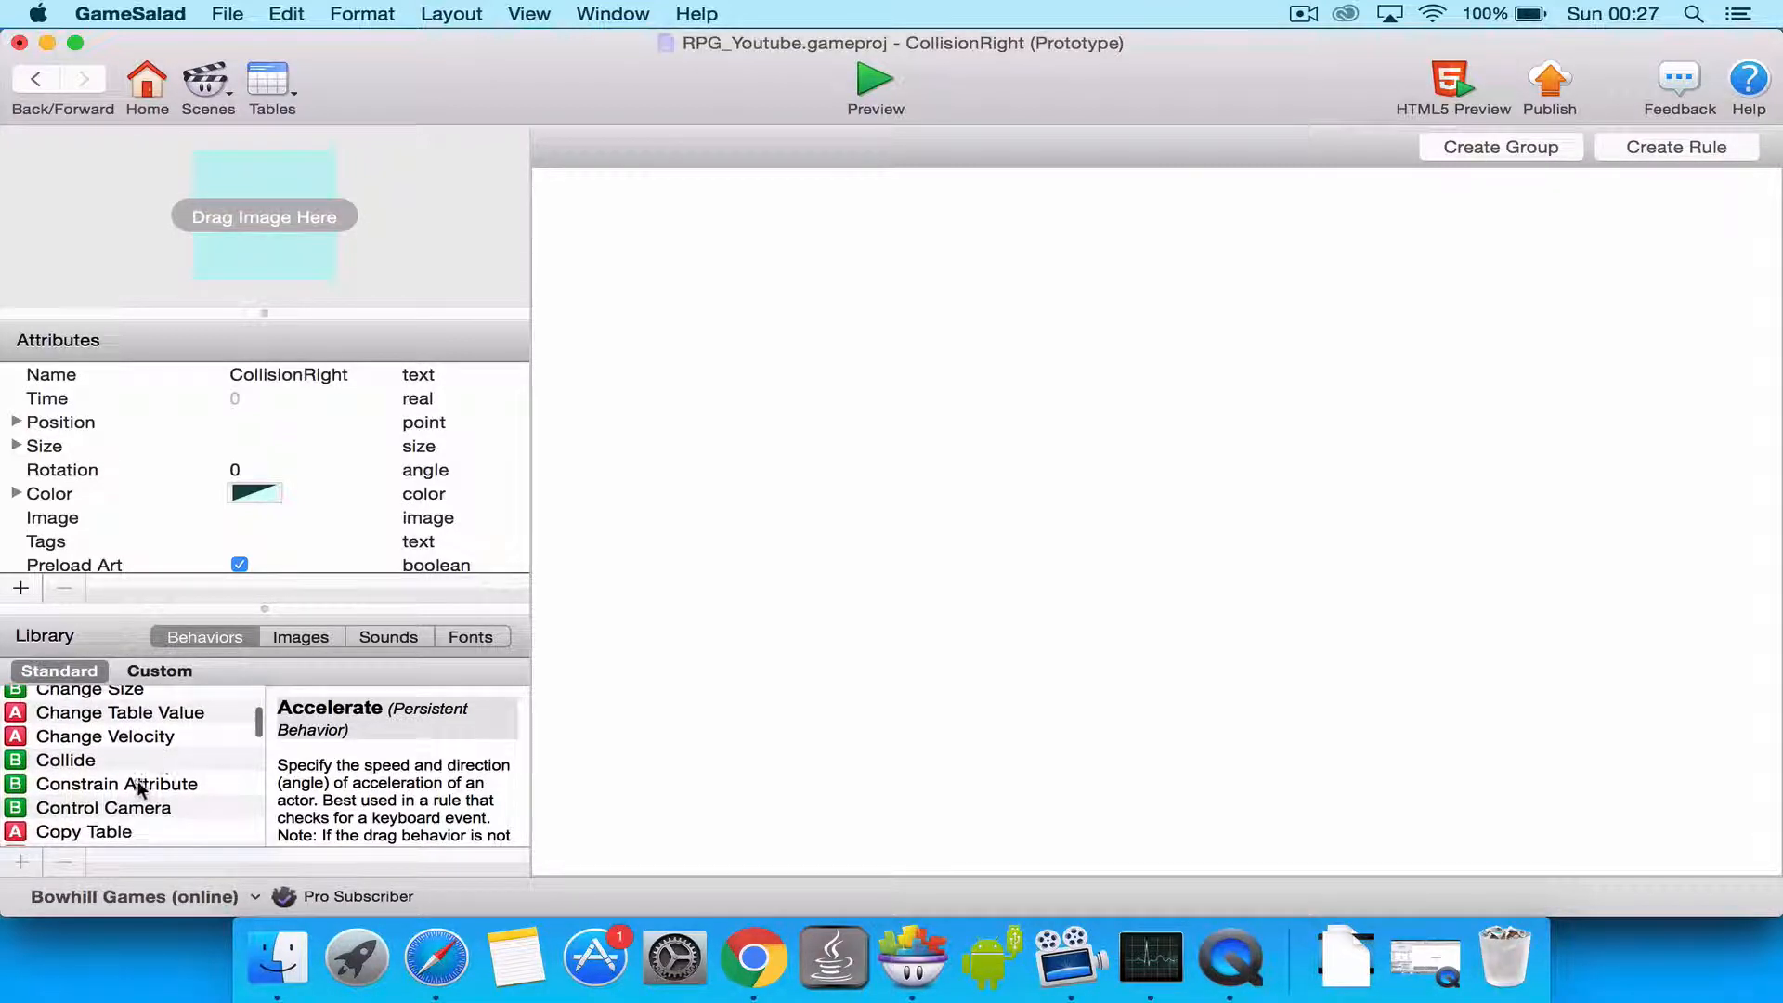
left_click(99, 786)
left_click_drag(98, 782, 739, 349)
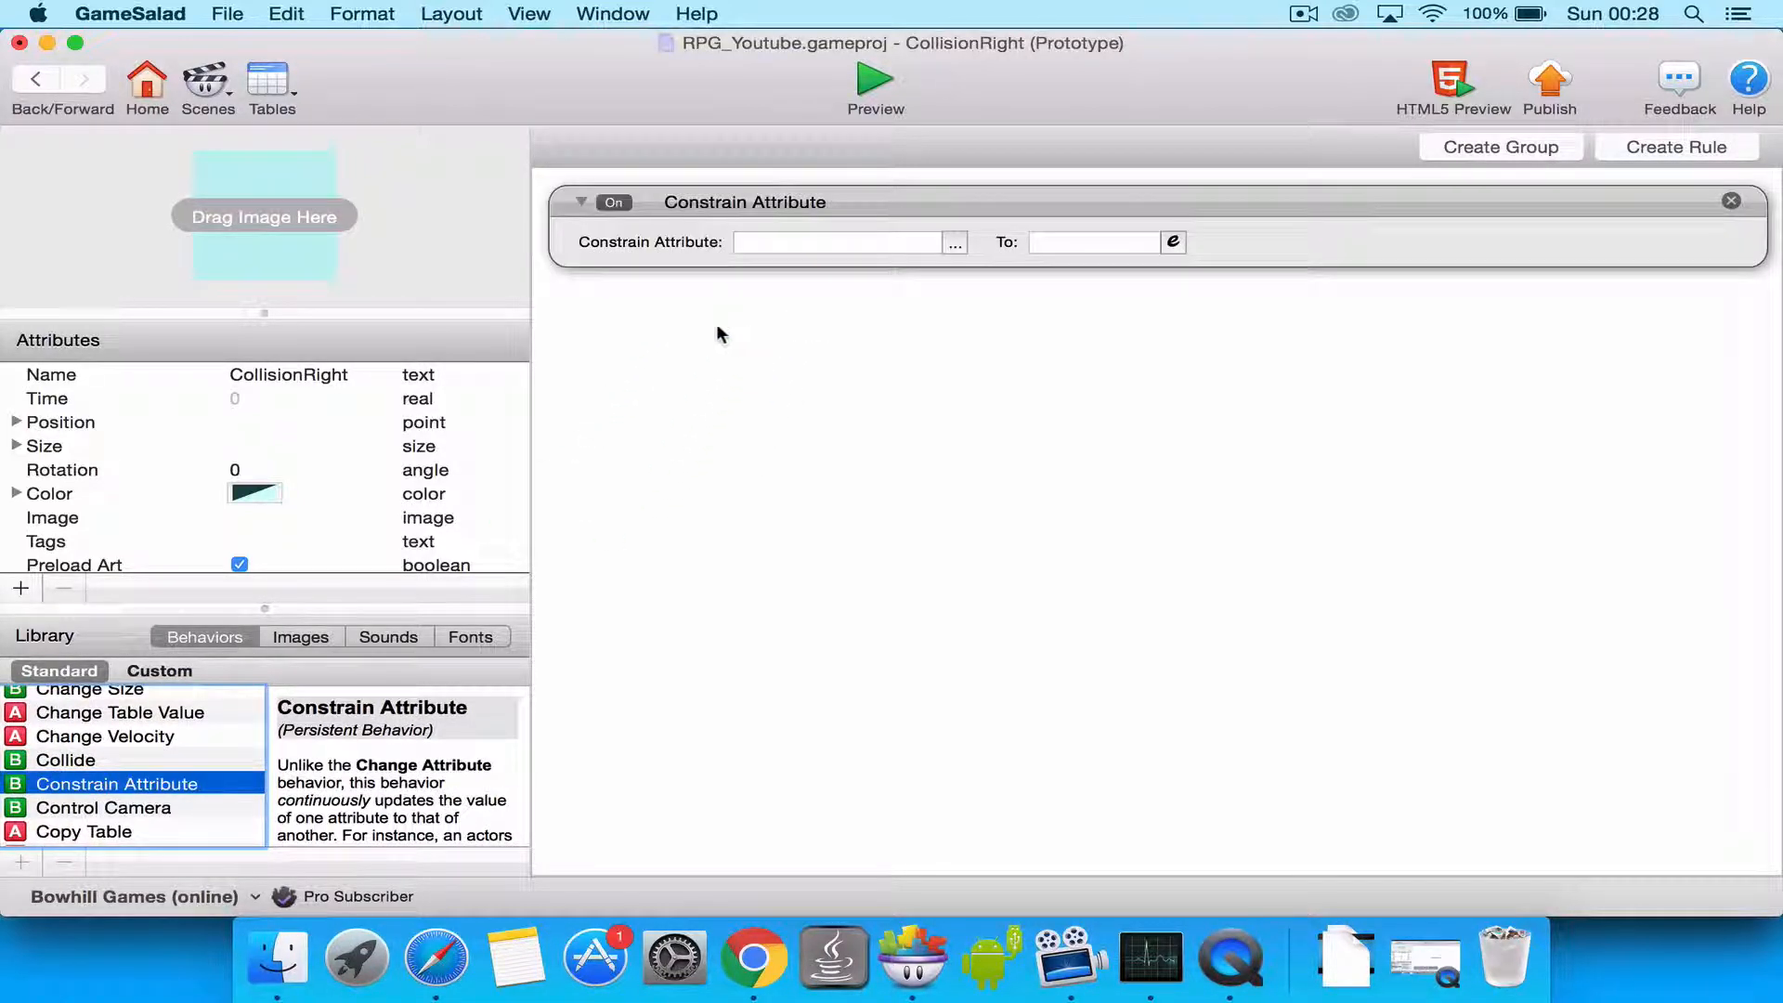
left_click(956, 243)
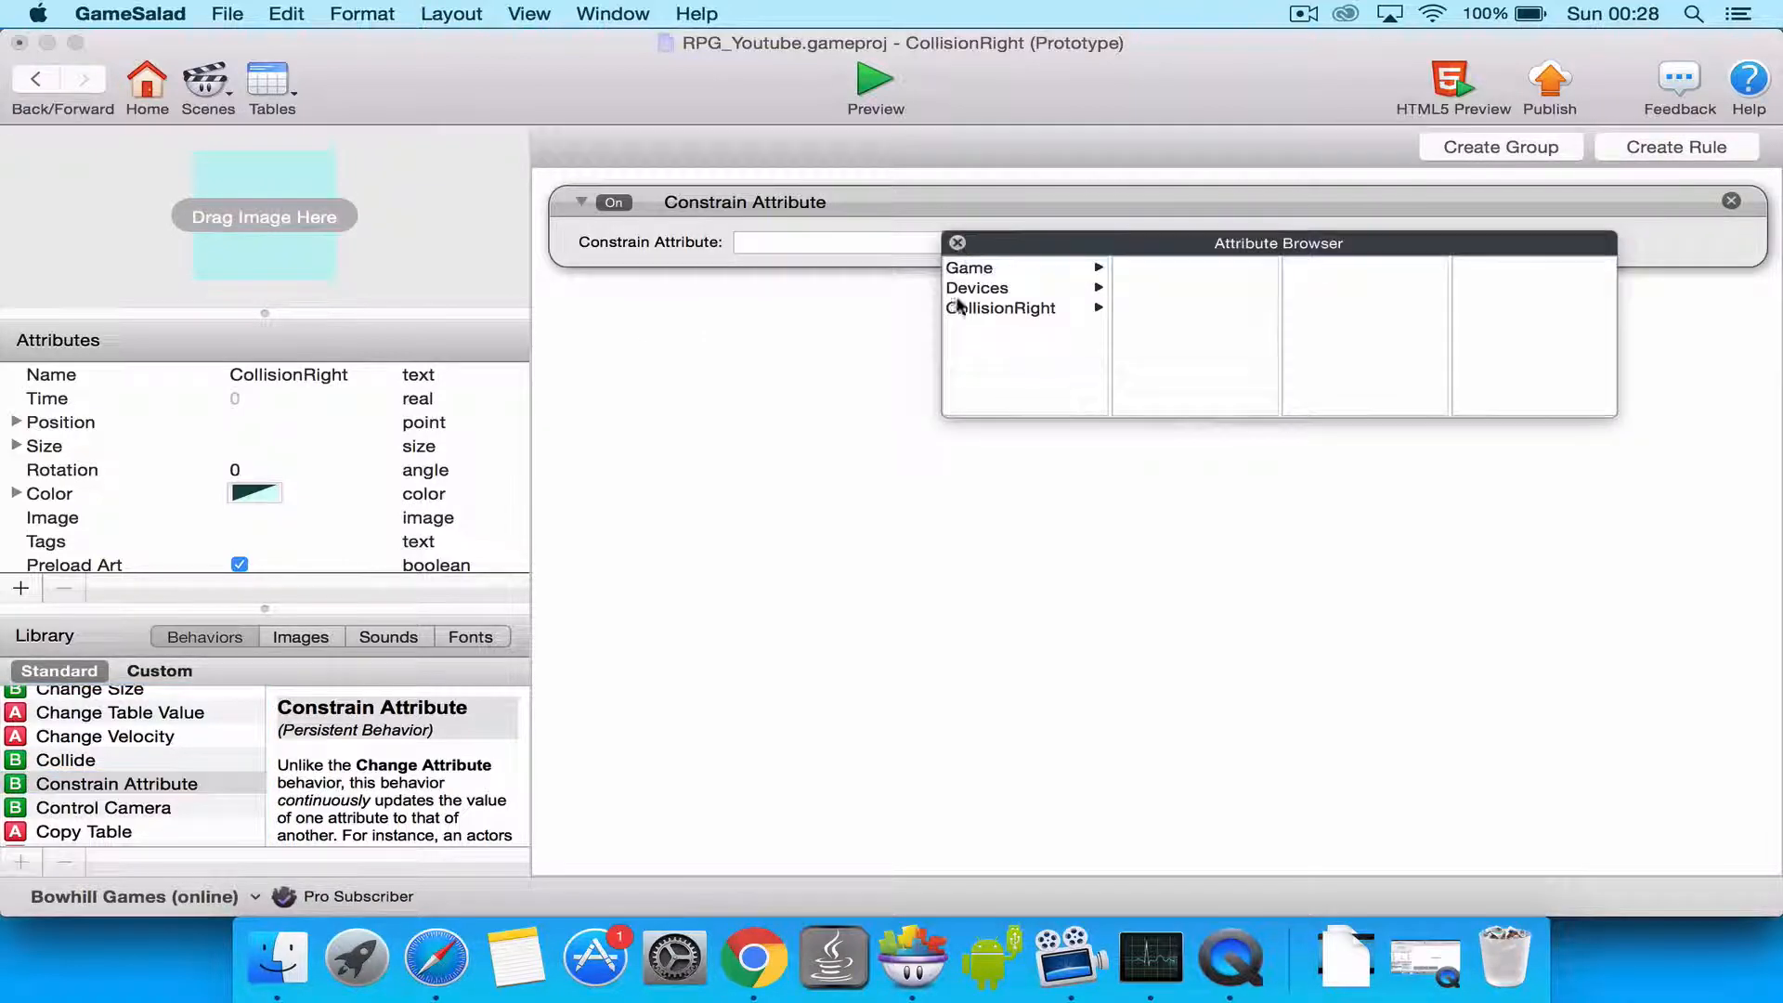
left_click(968, 309)
left_click(1152, 307)
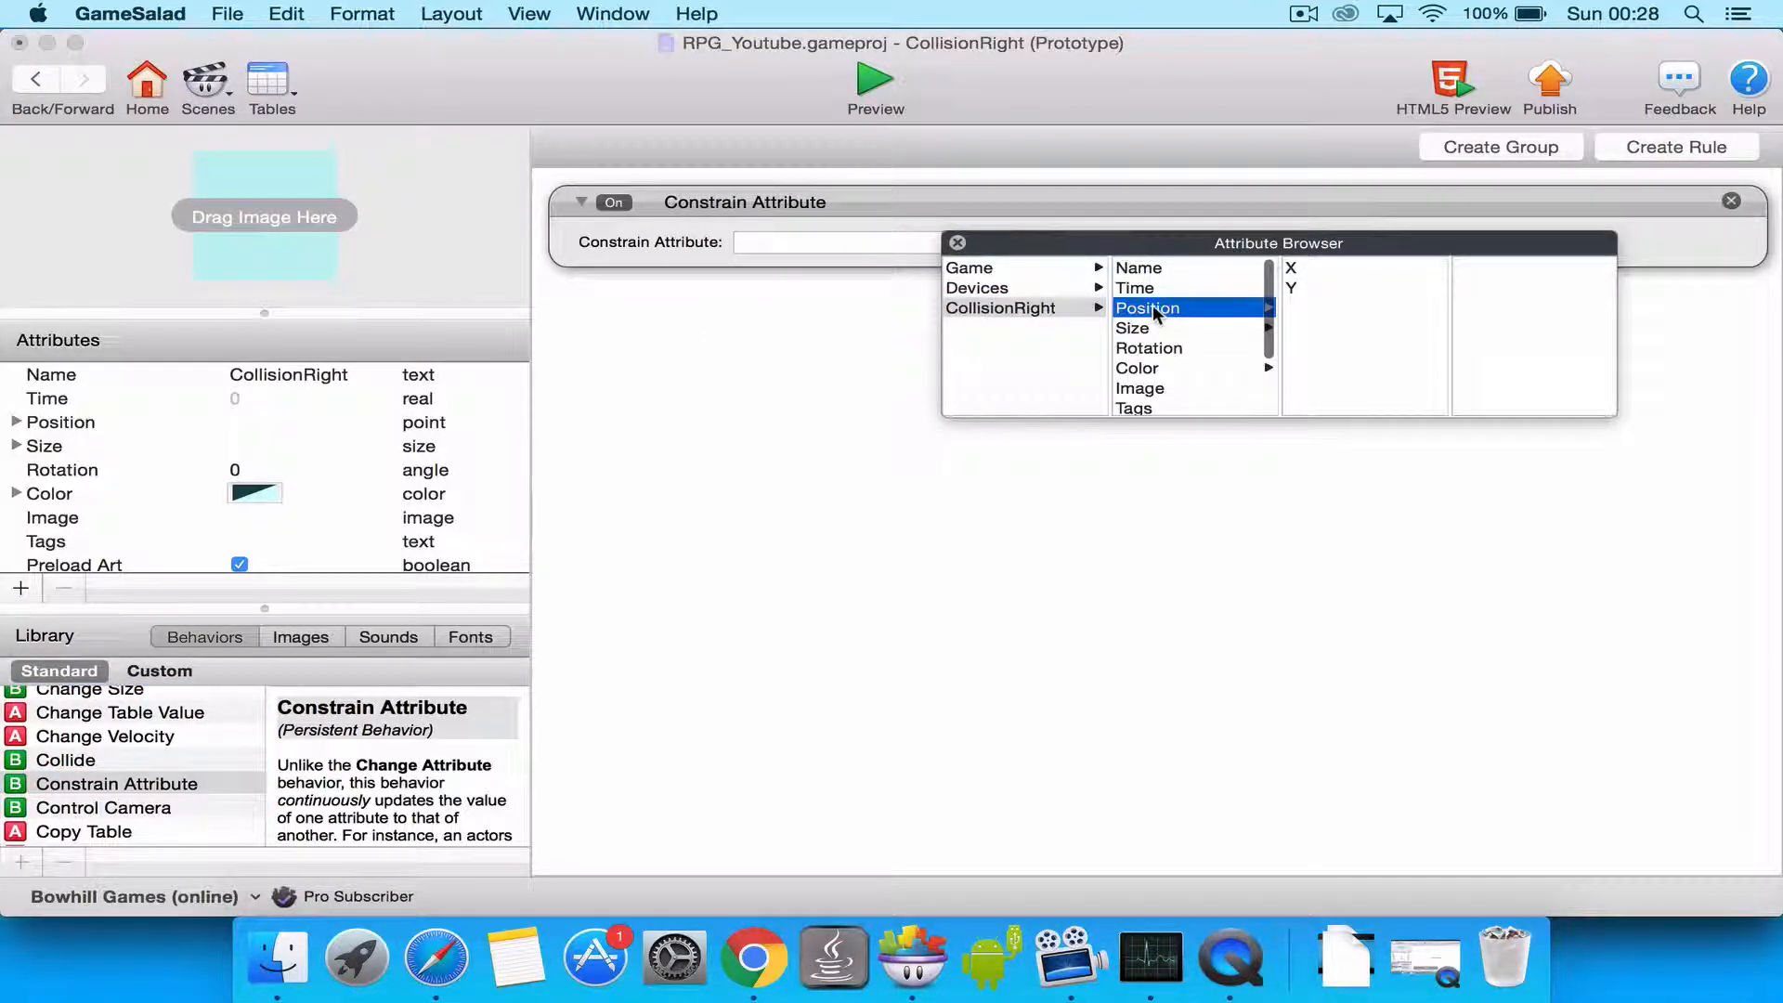
double_click(1290, 266)
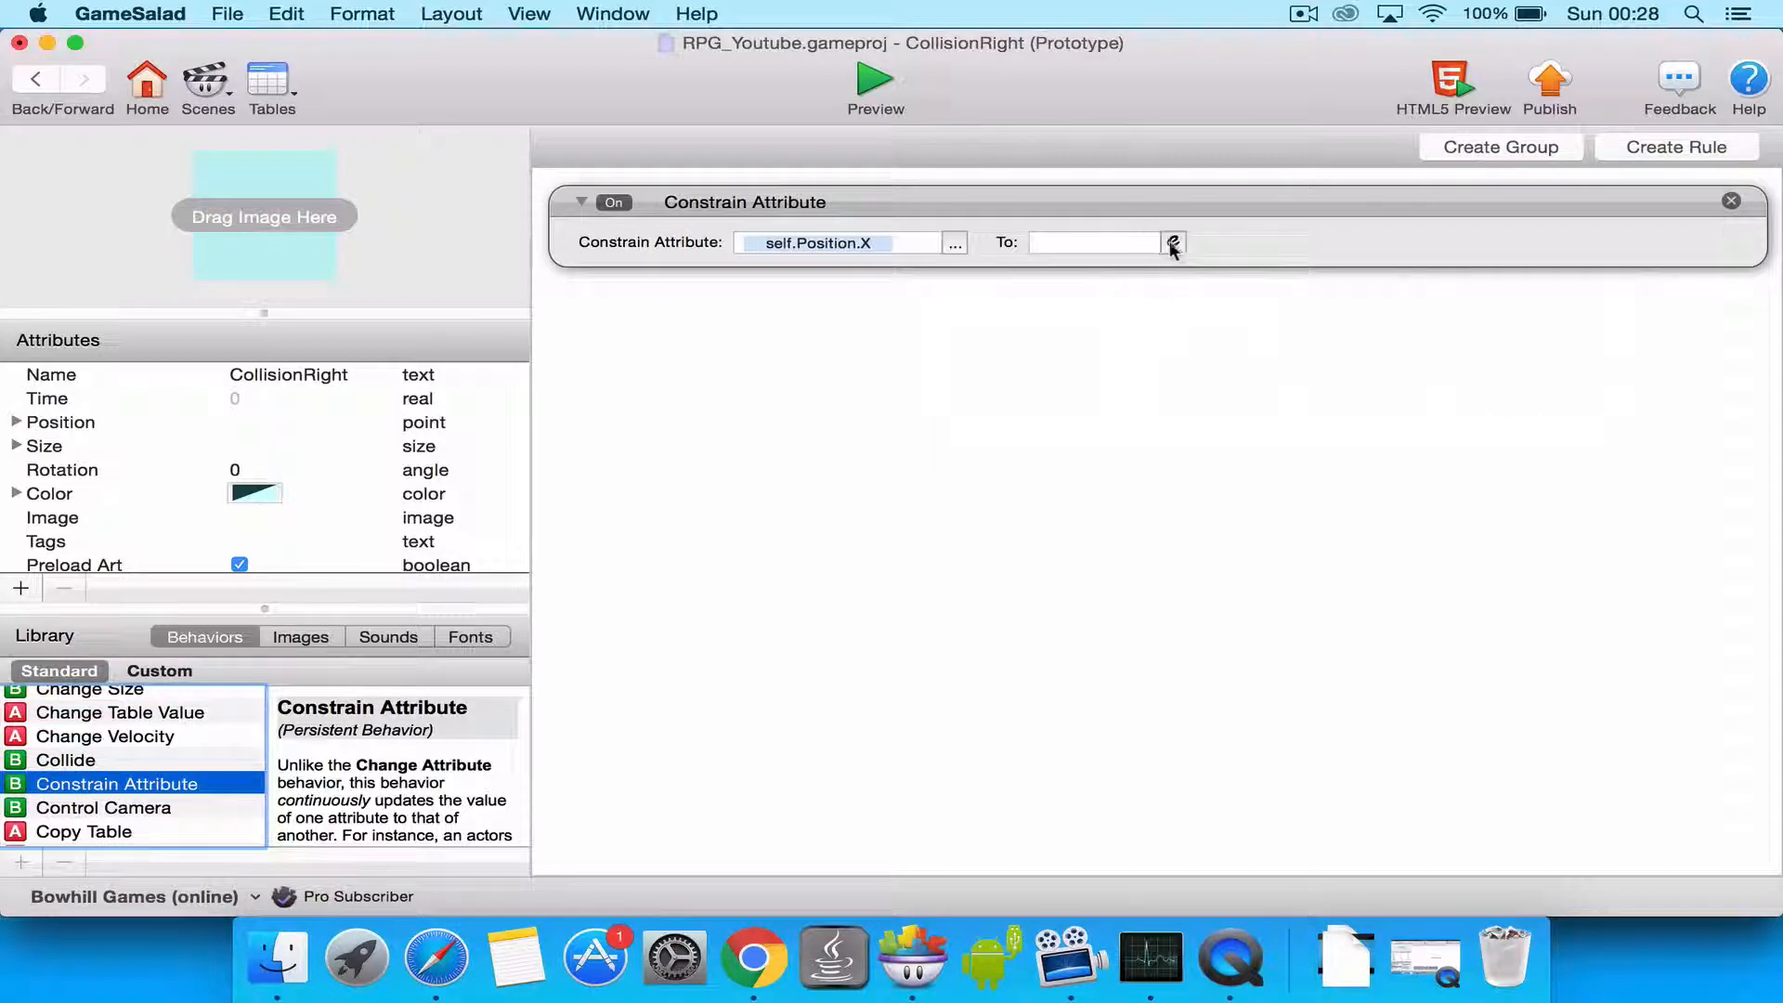
Set the self.Position.X constraint's target expression to game.playerX+128.
left_click(1172, 242)
left_click(725, 280)
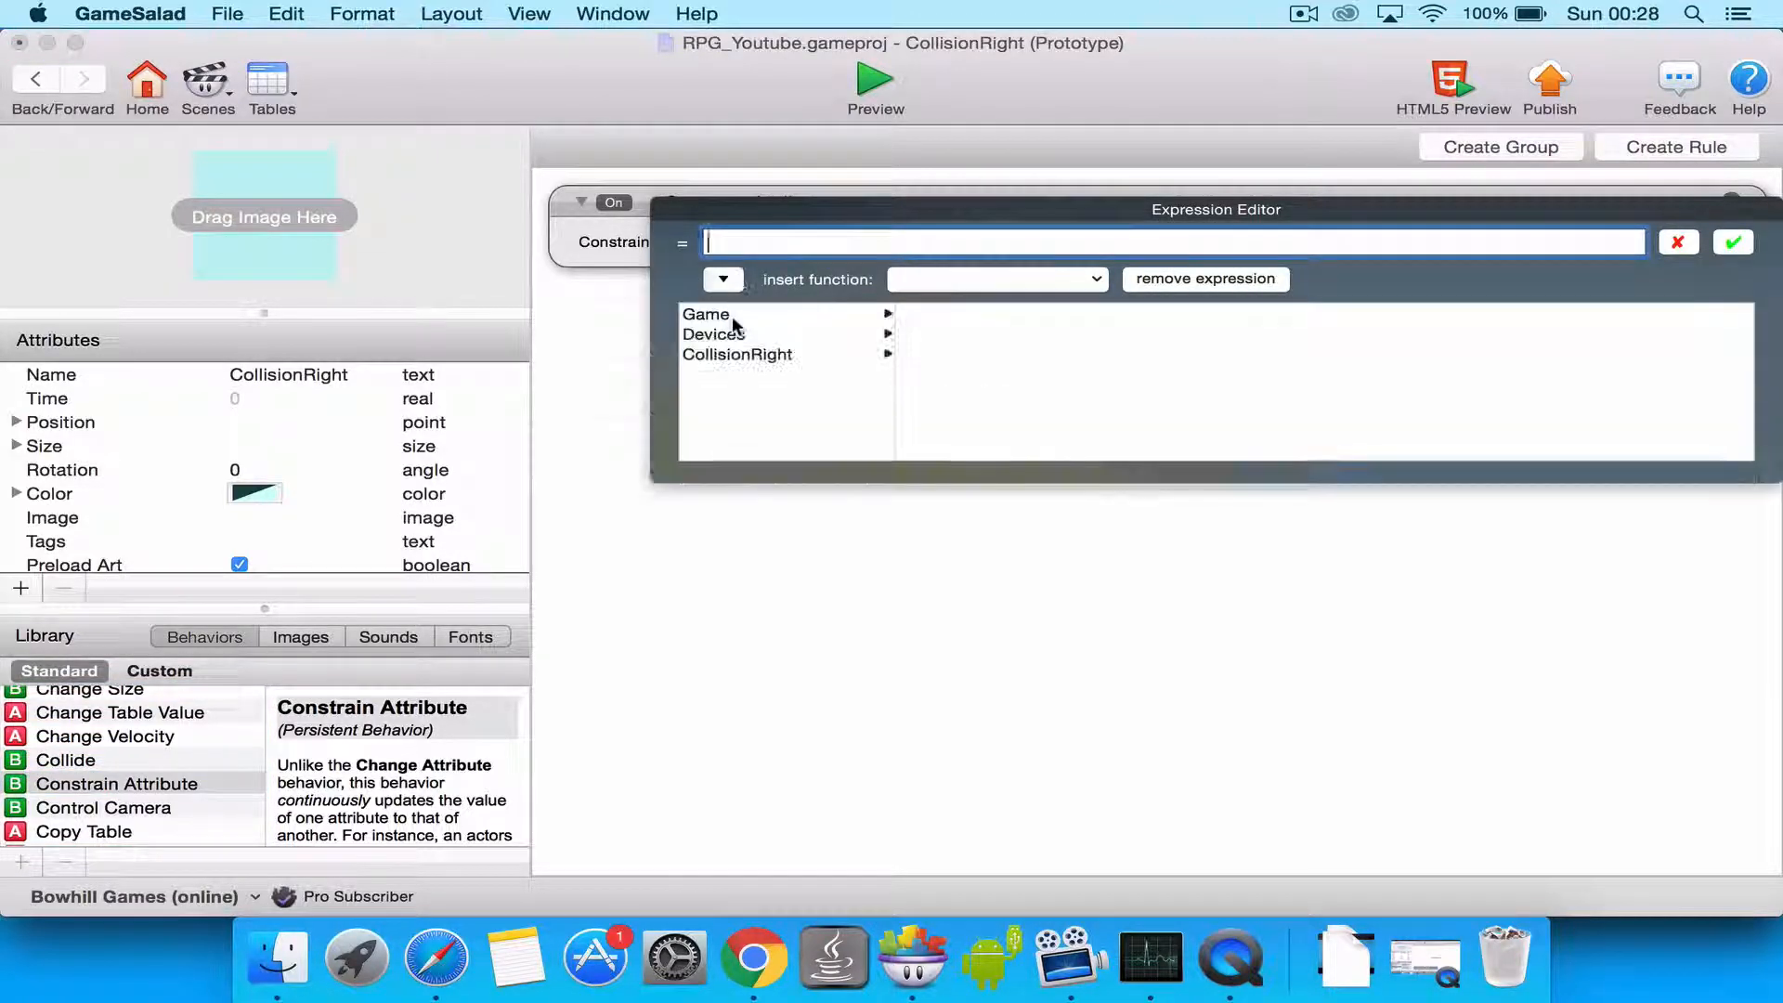
left_click(706, 314)
scroll(922, 373, "down", 1)
scroll(922, 373, "down", 6)
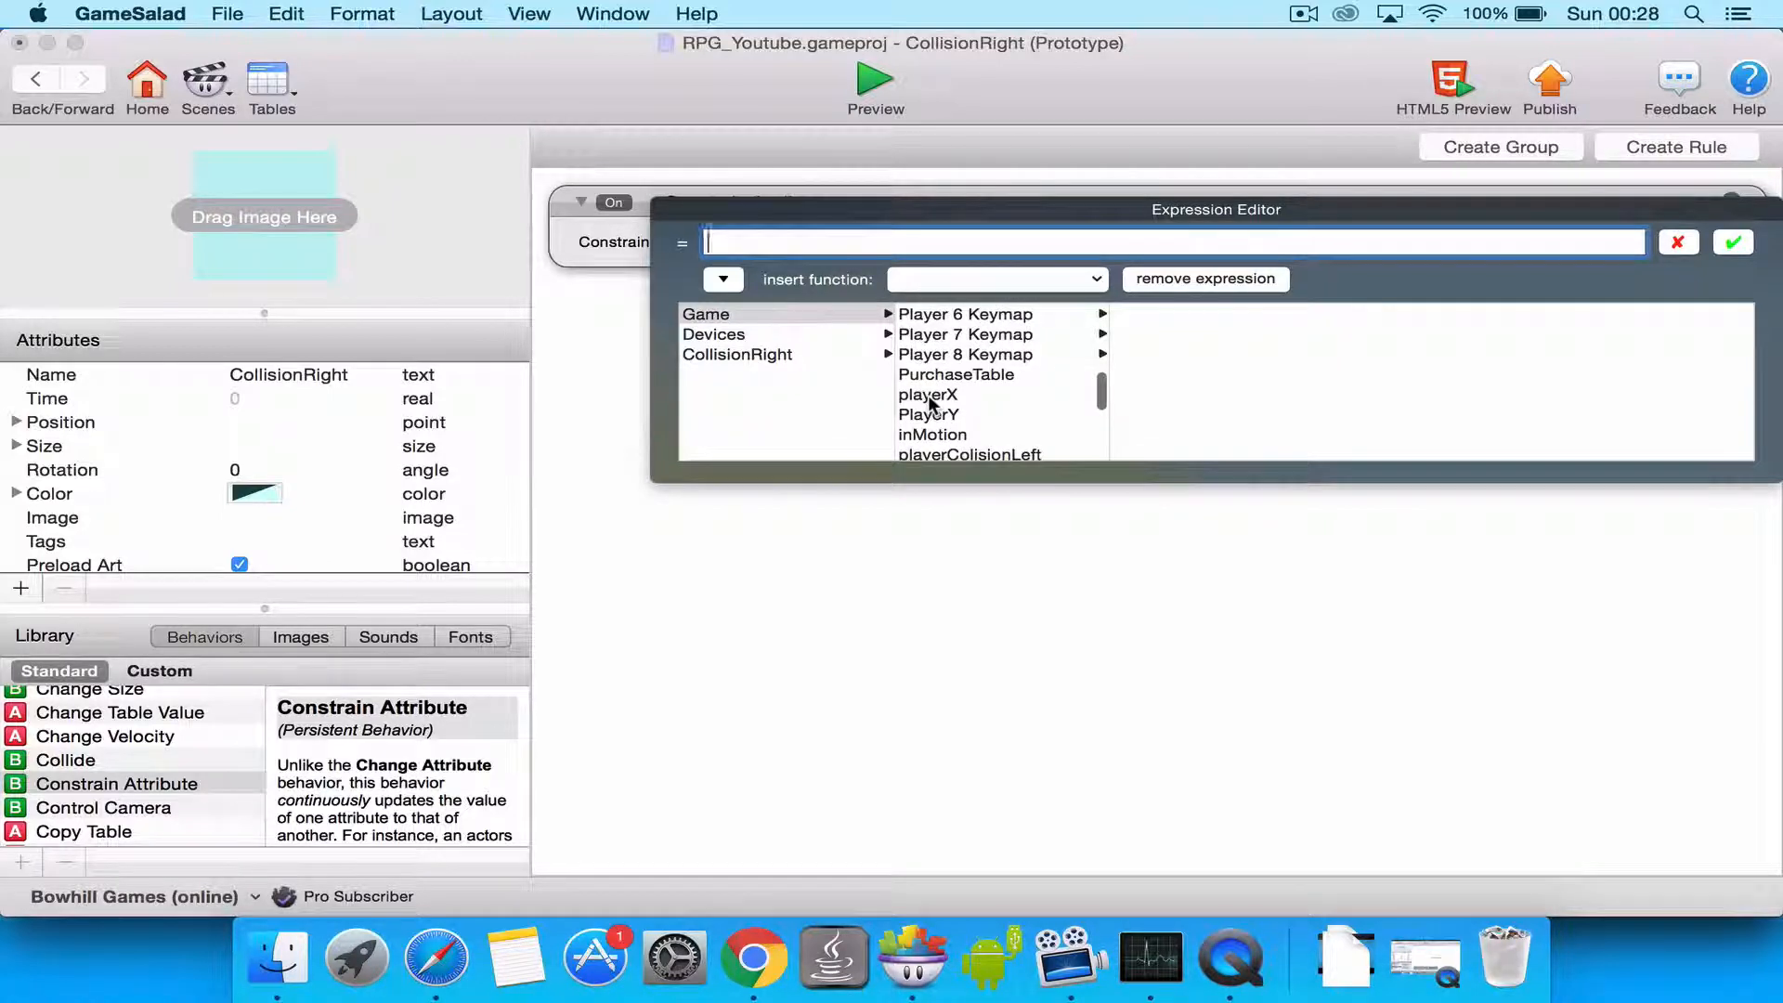
left_click(925, 395)
type("+128")
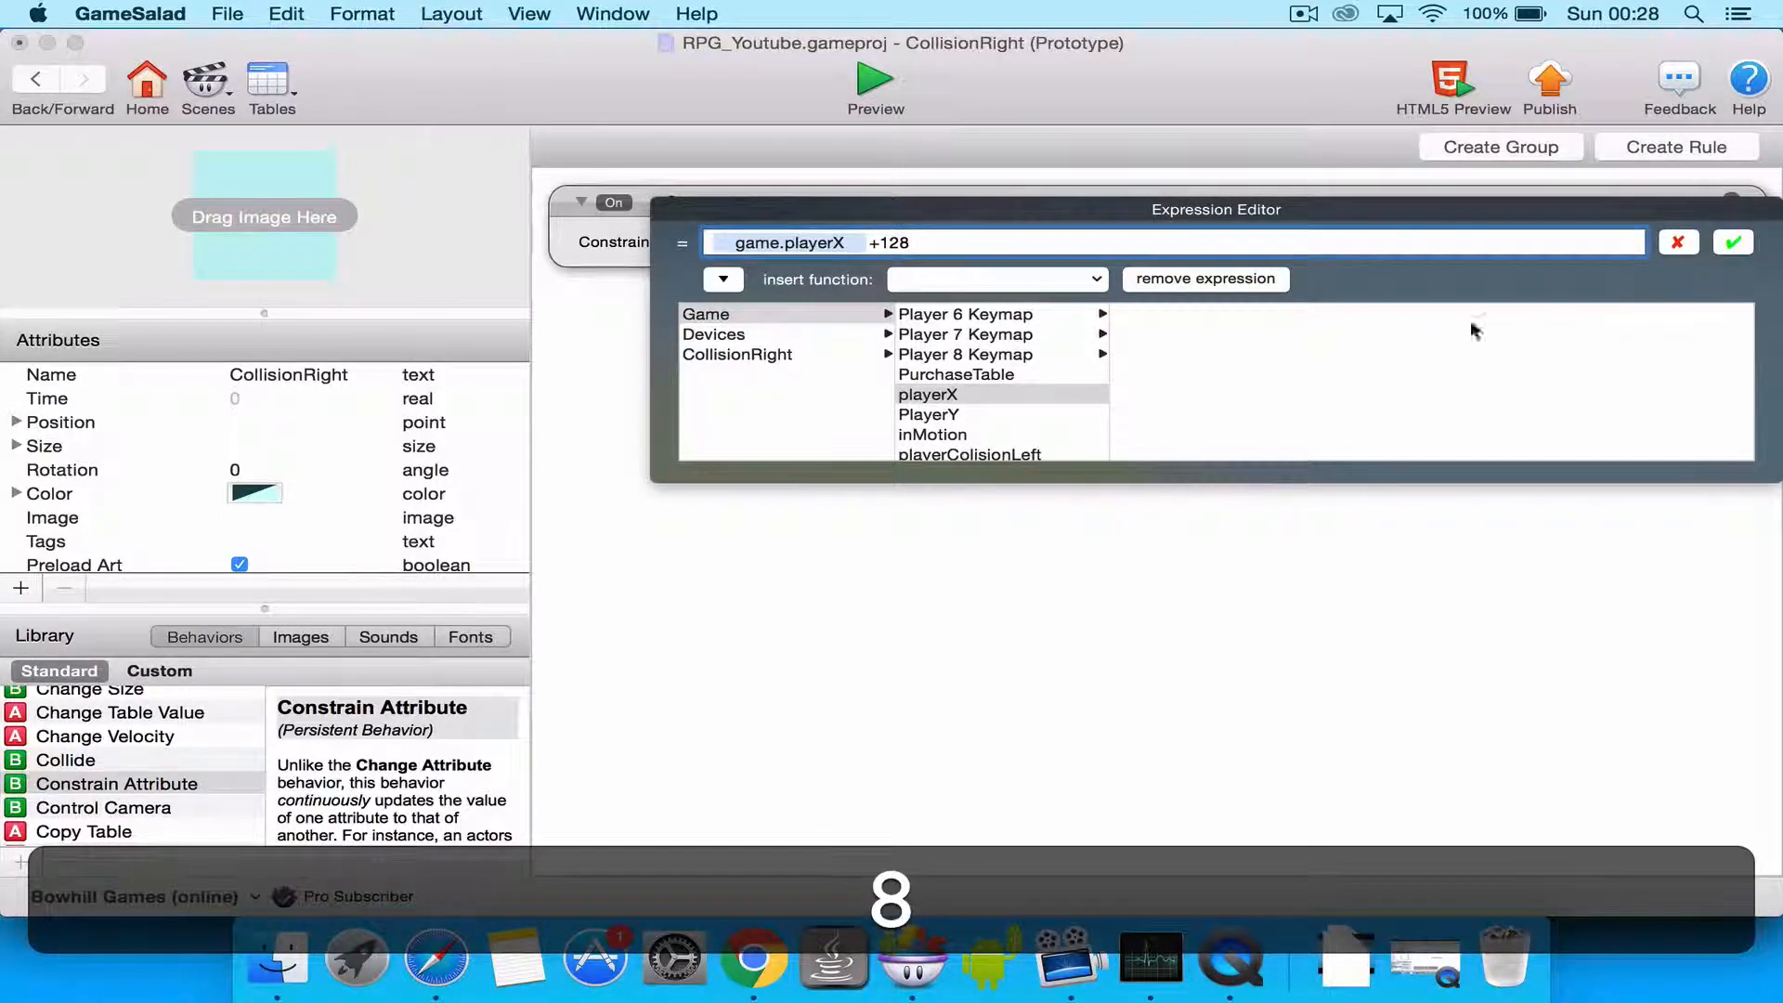
left_click(1734, 243)
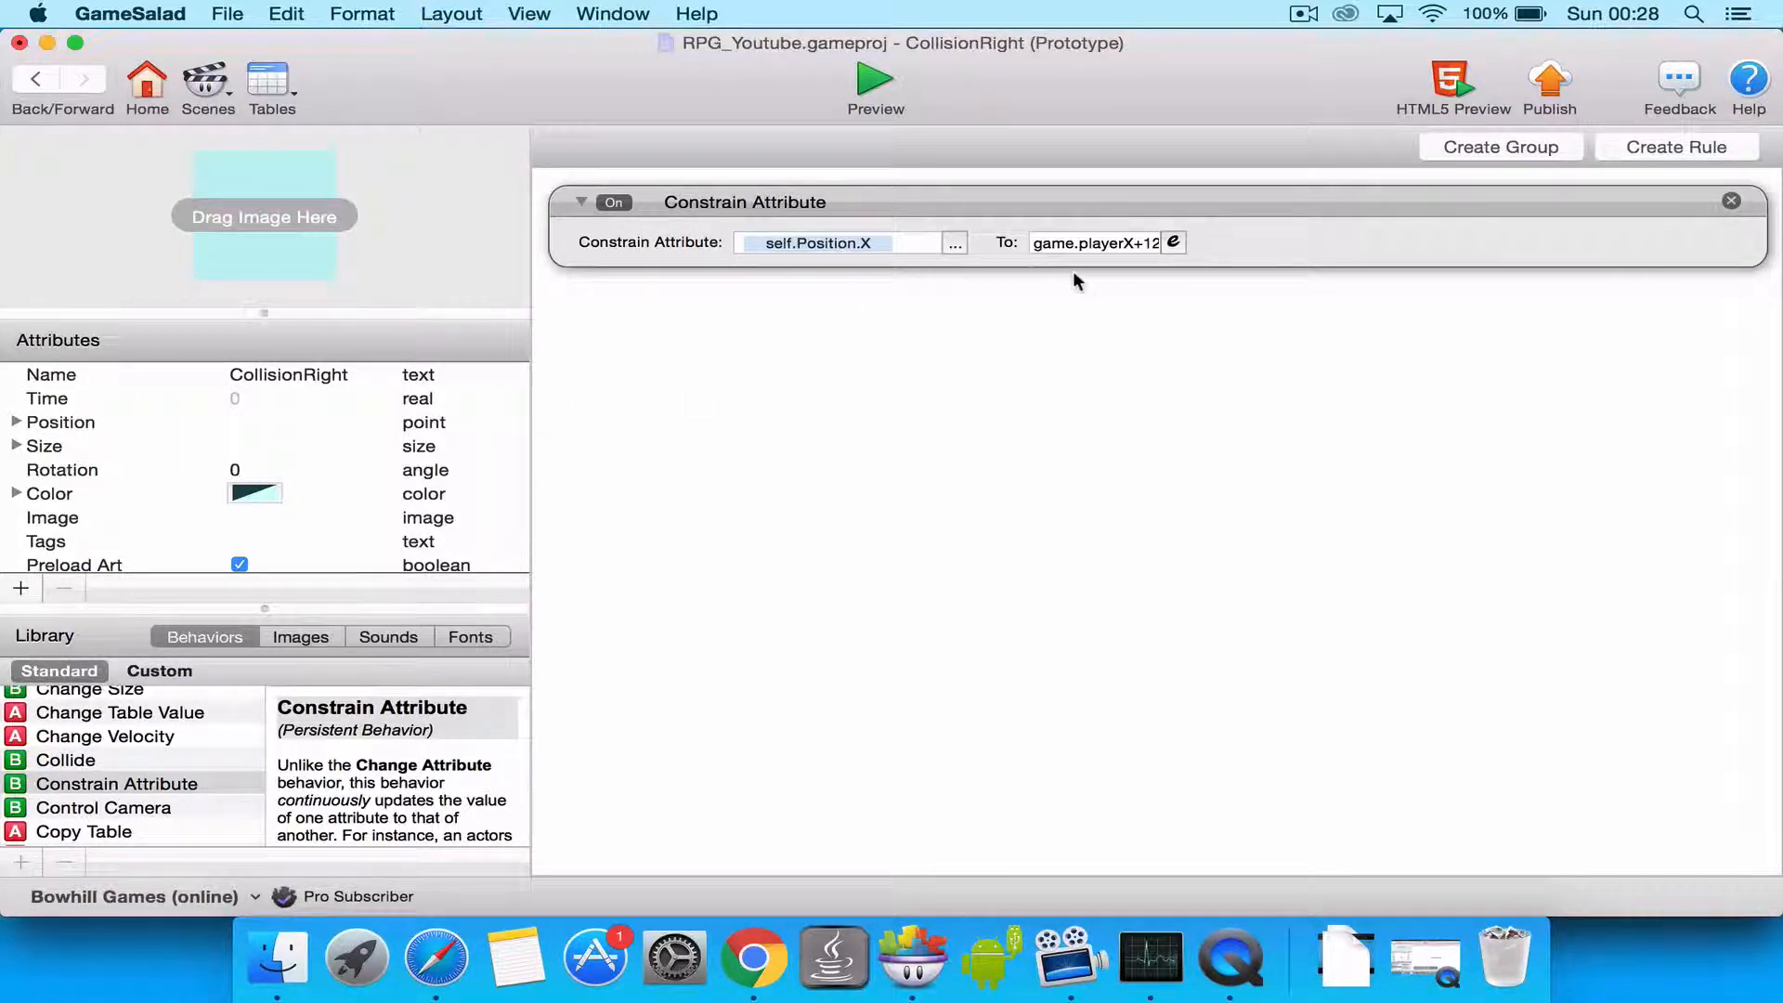
left_click(1125, 246)
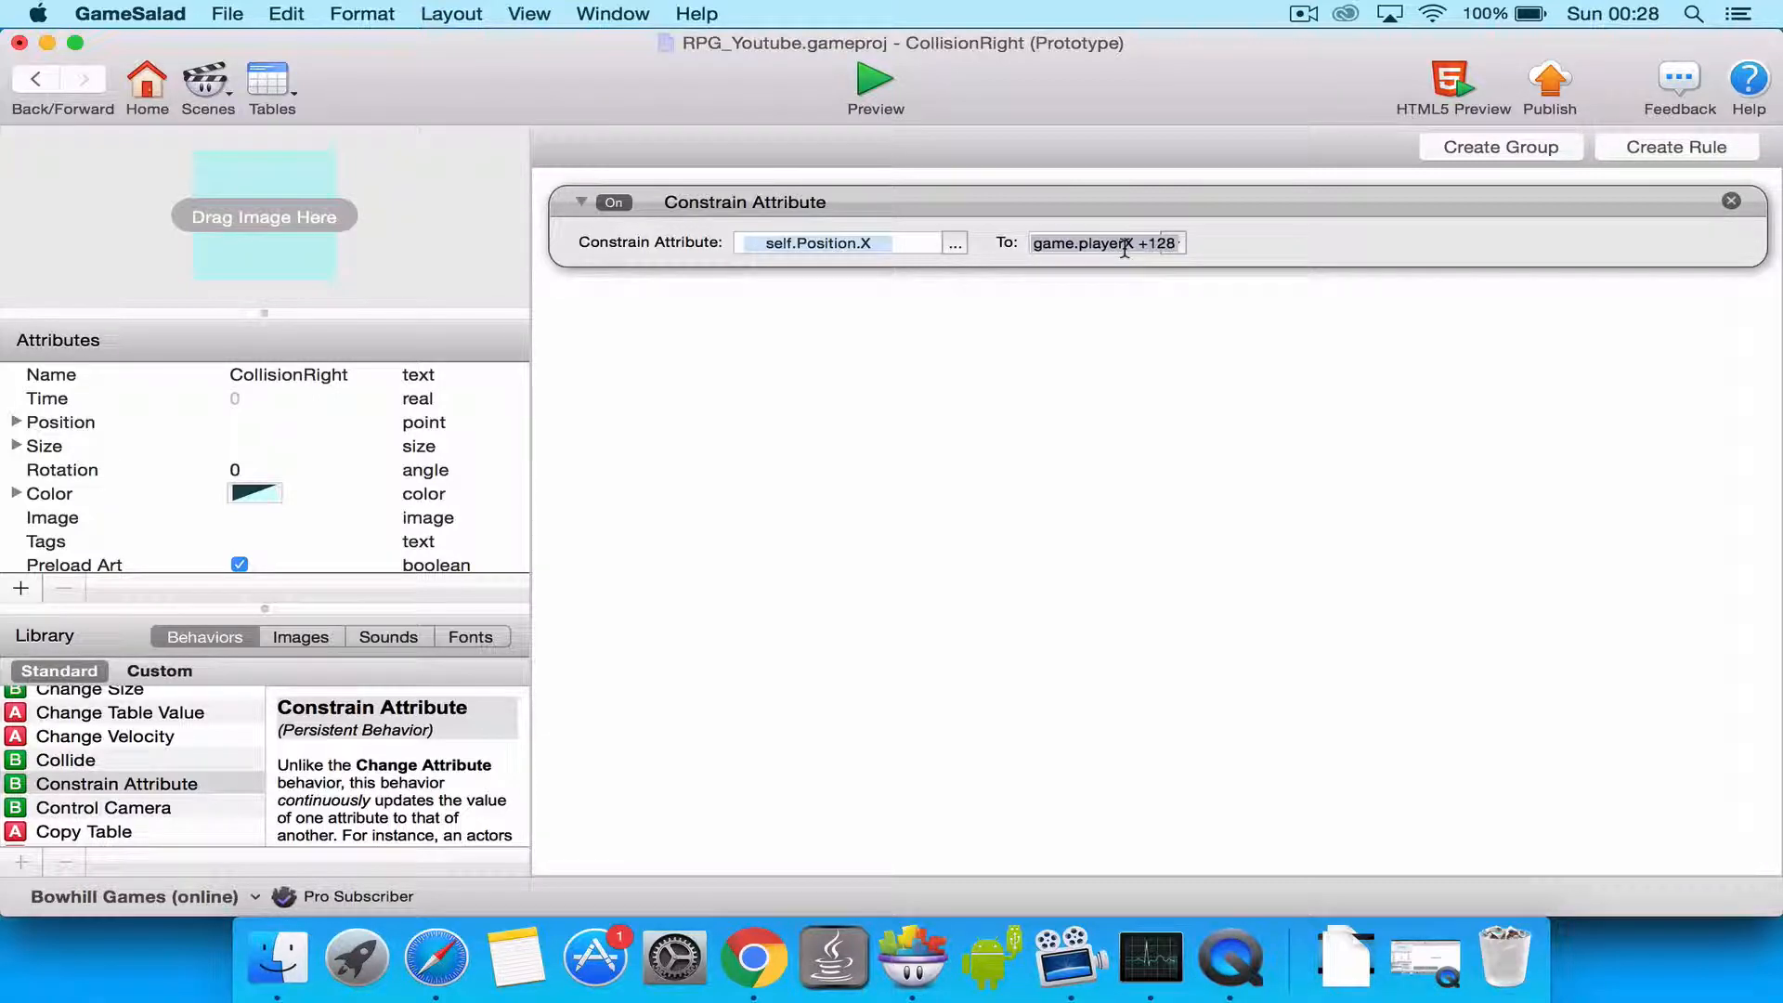
left_click(899, 374)
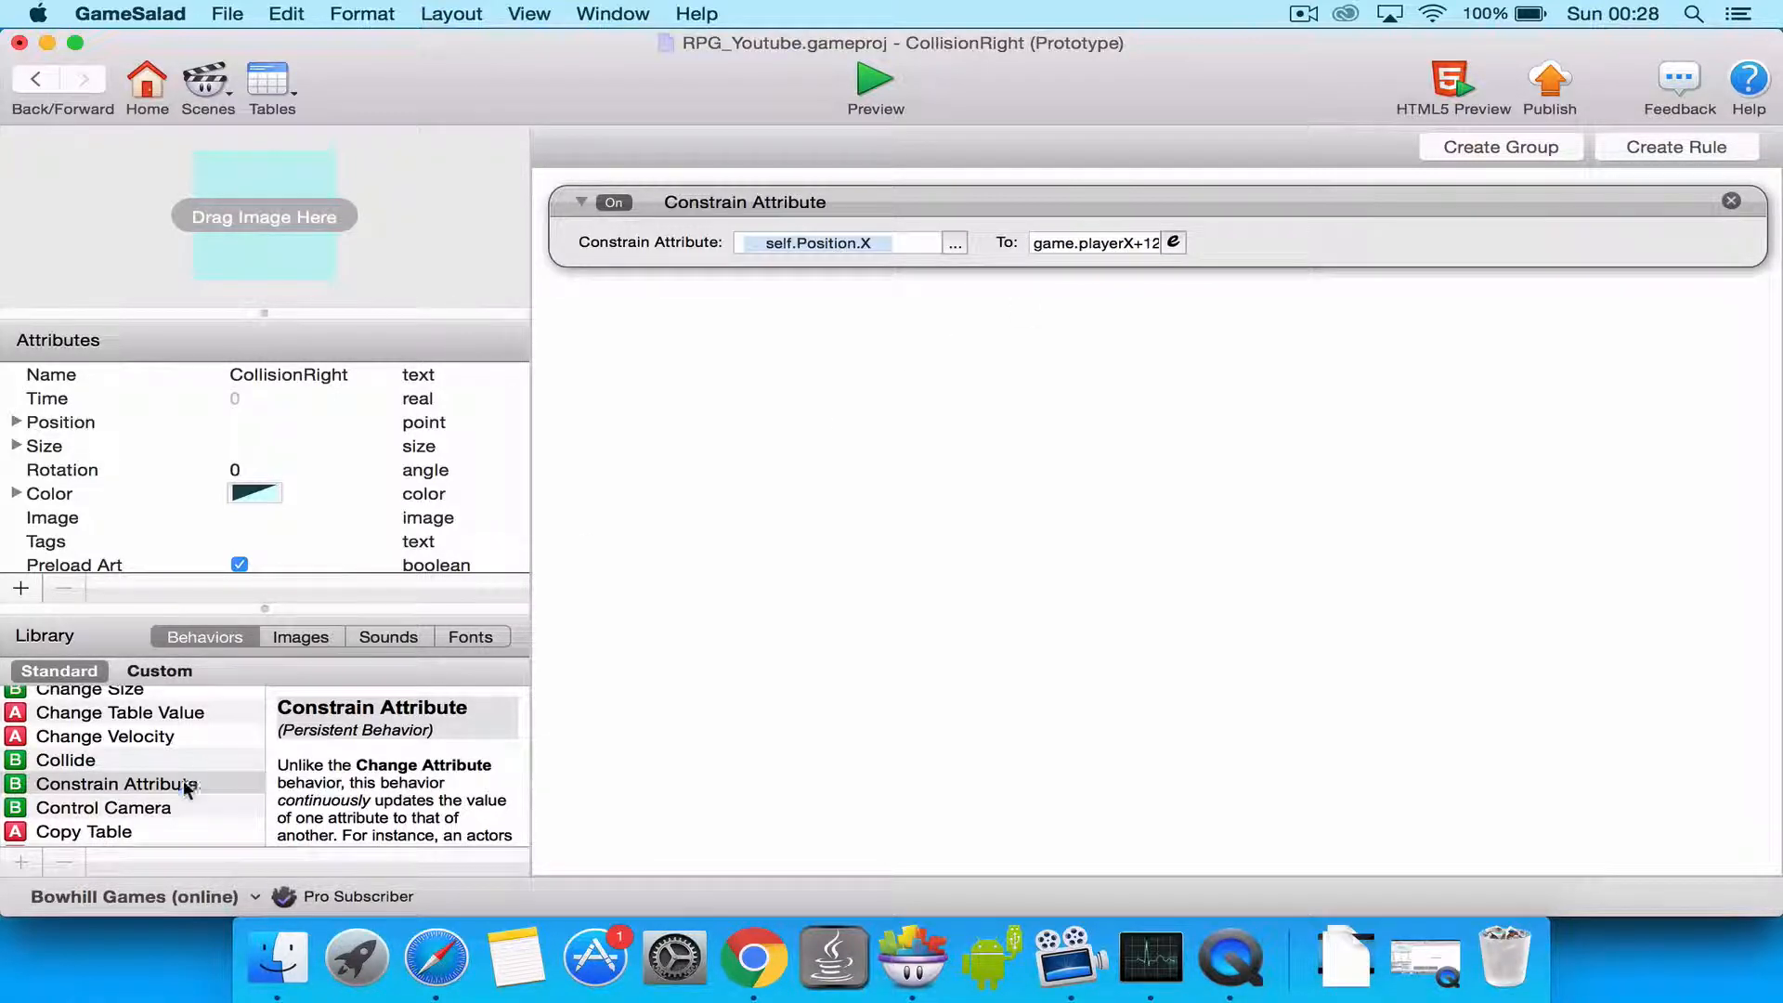
Add a second Constrain Attribute behavior below the first and make it constrain self.Position.Y.
left_click_drag(182, 784, 914, 304)
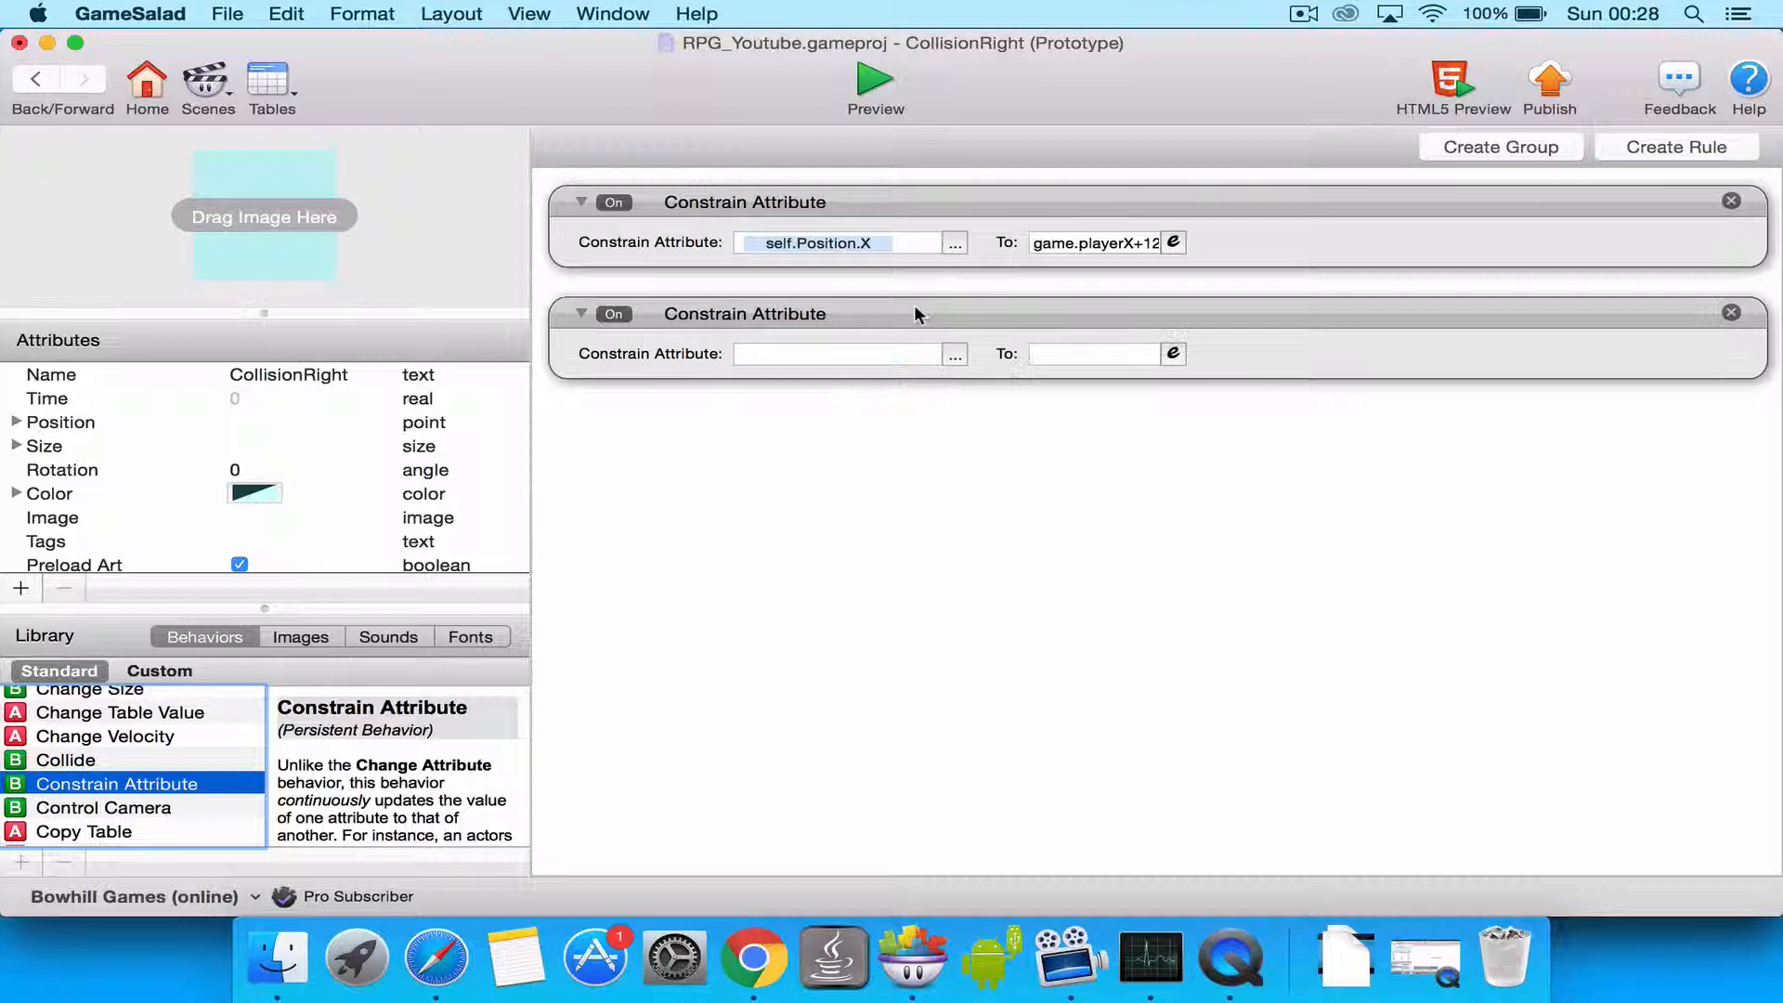
left_click(955, 354)
left_click(966, 378)
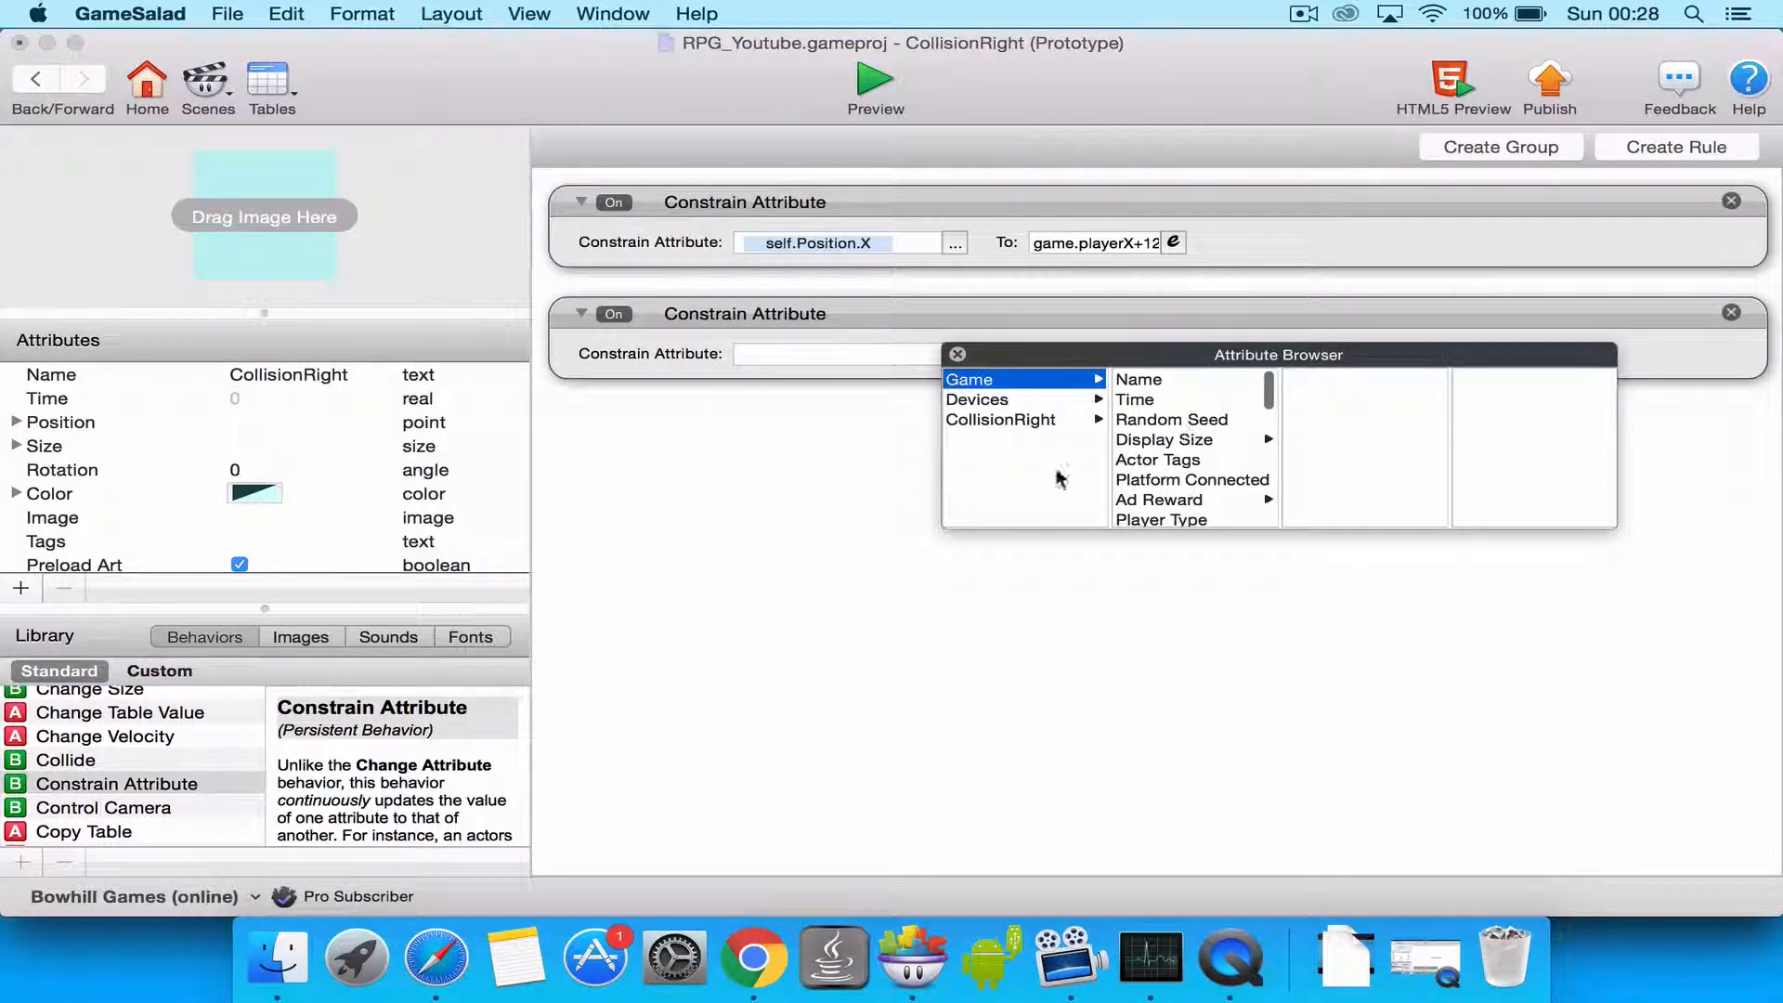
left_click(1003, 420)
left_click(1169, 421)
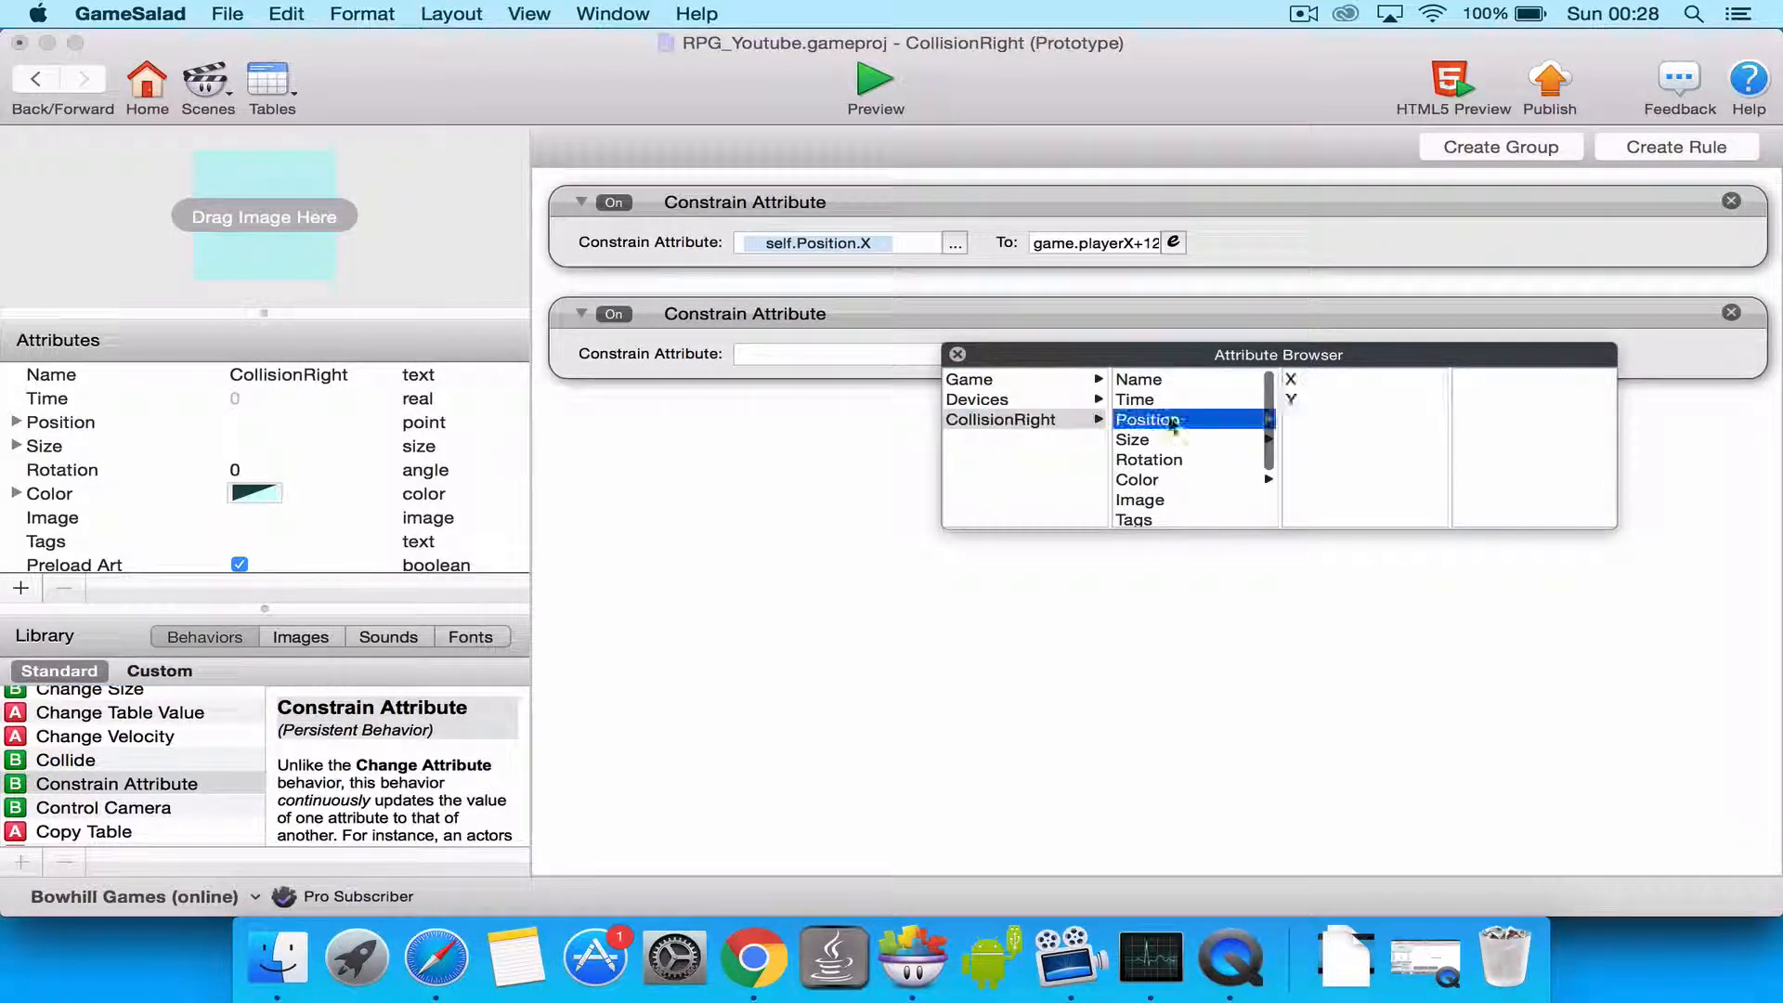
left_click(1293, 399)
Set the self.Position.Y constraint's target expression to game.PlayerY.
left_click(1175, 355)
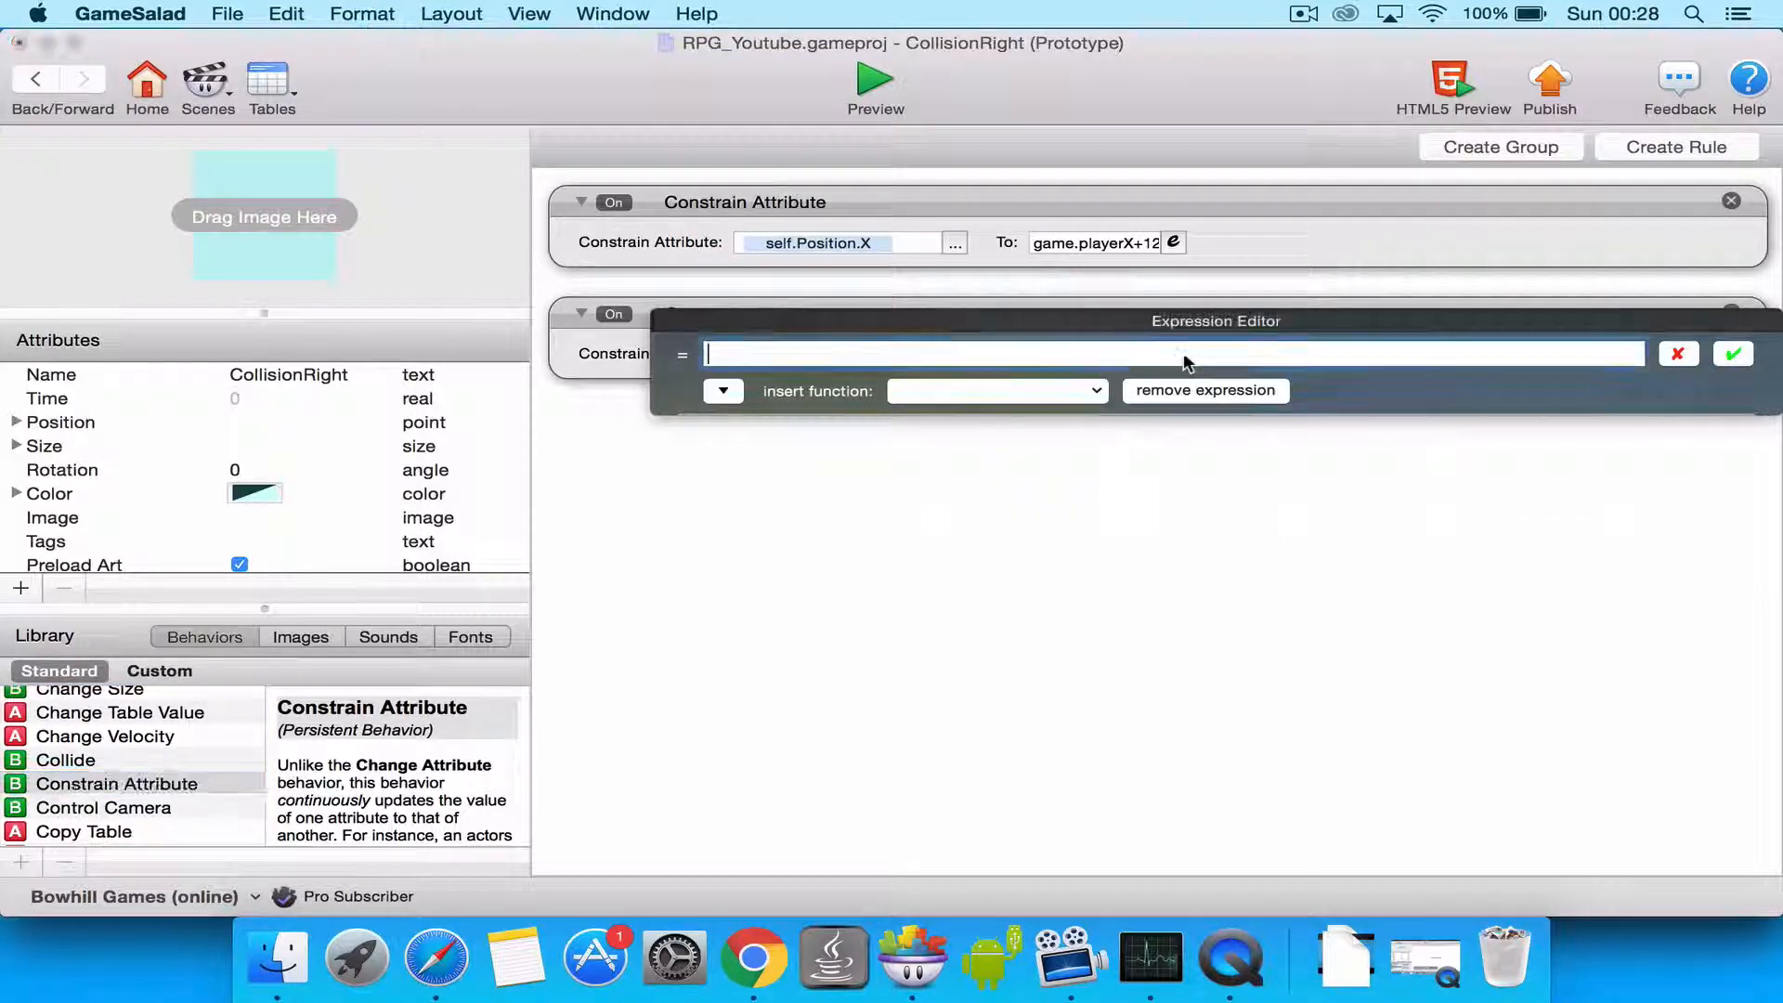
left_click(723, 390)
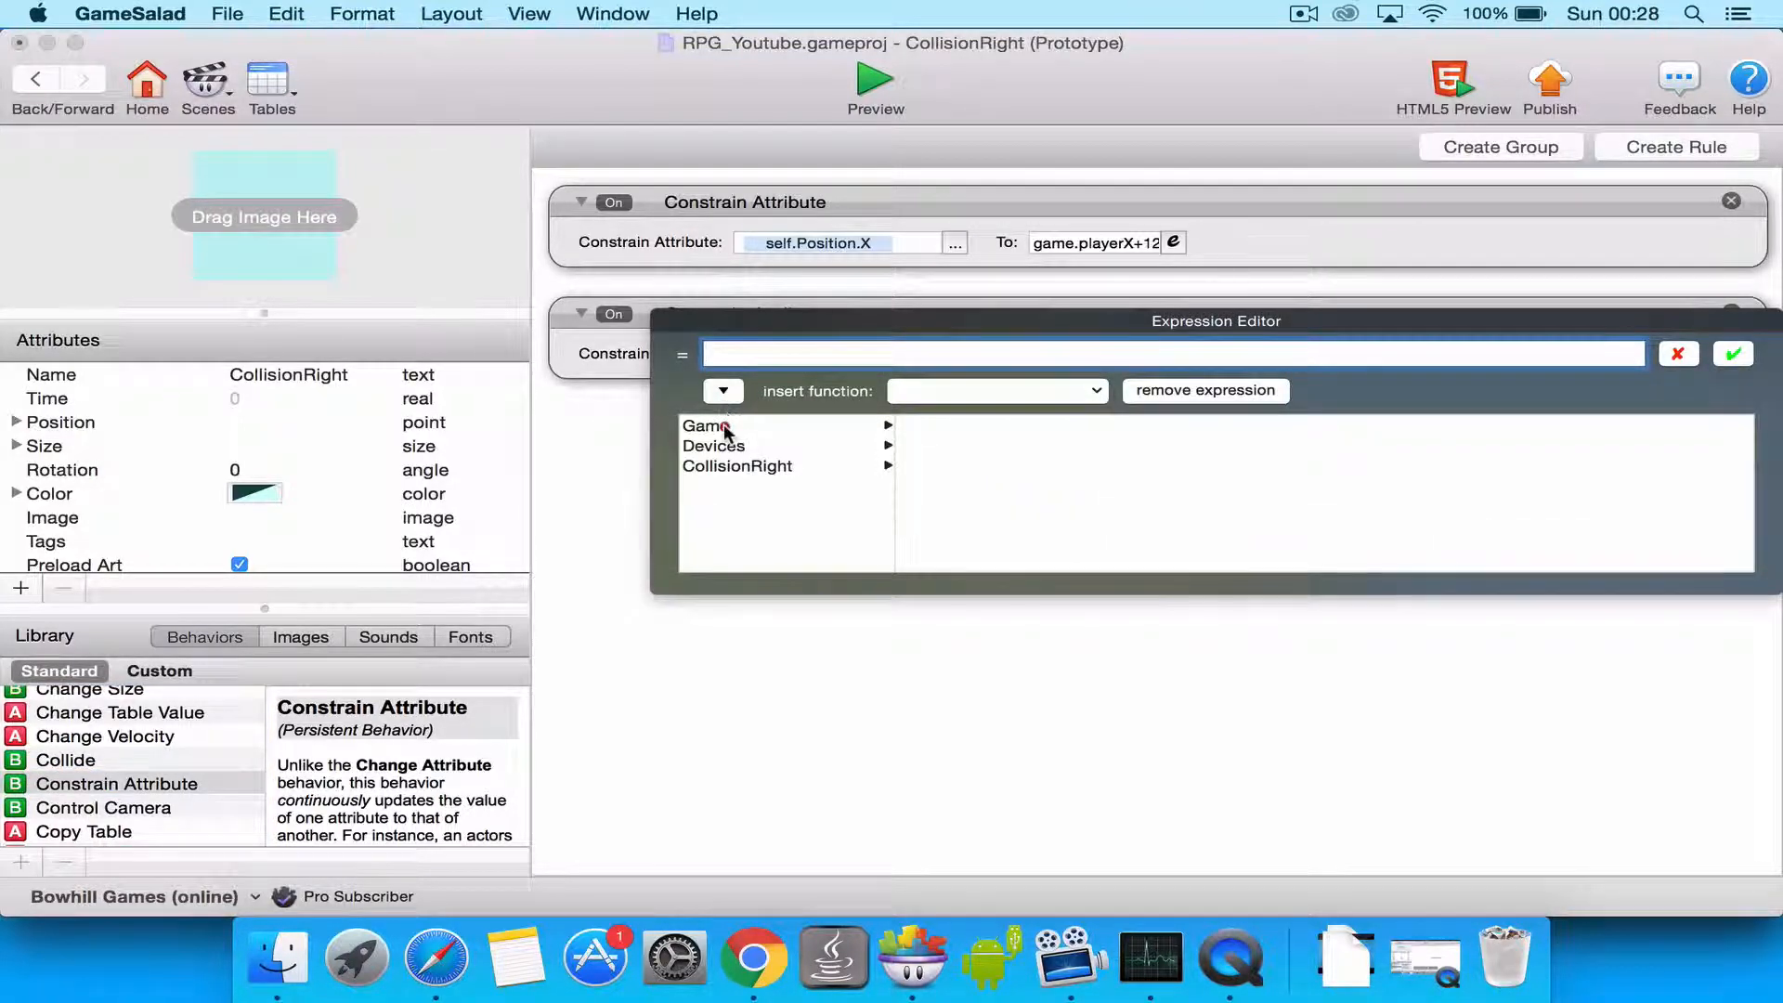
left_click(724, 427)
scroll(977, 488, "down", 3)
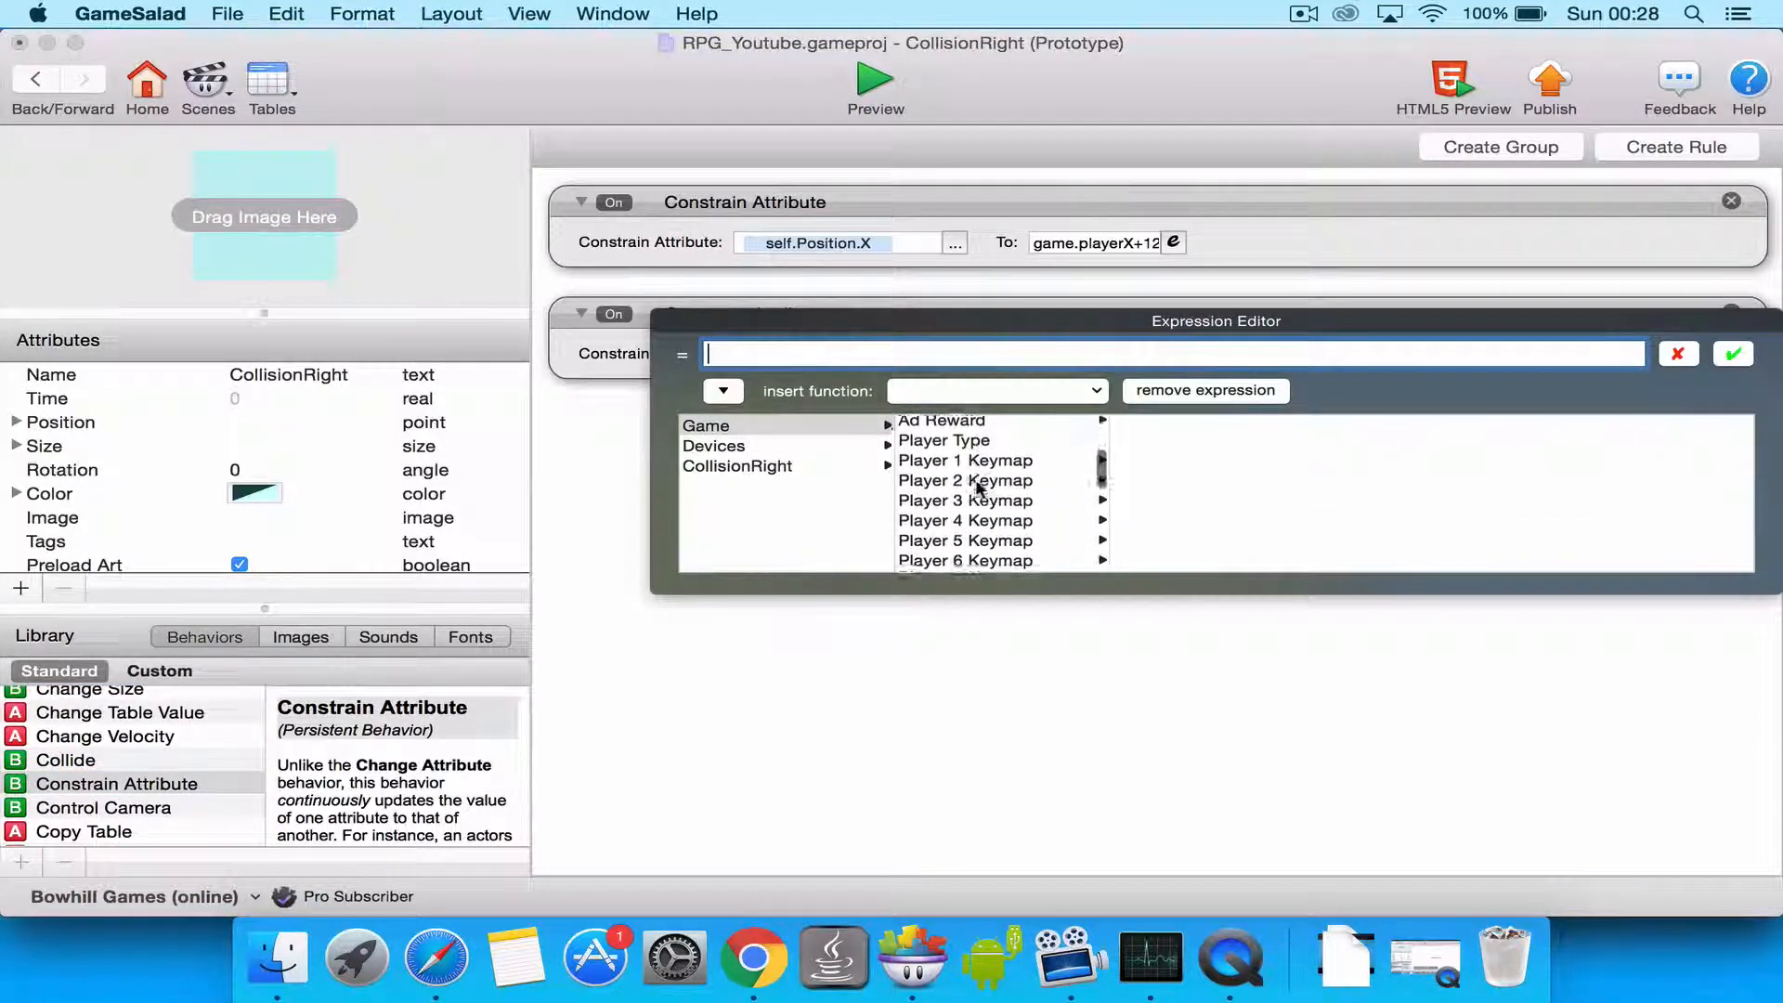
scroll(980, 487, "down", 5)
left_click(930, 452)
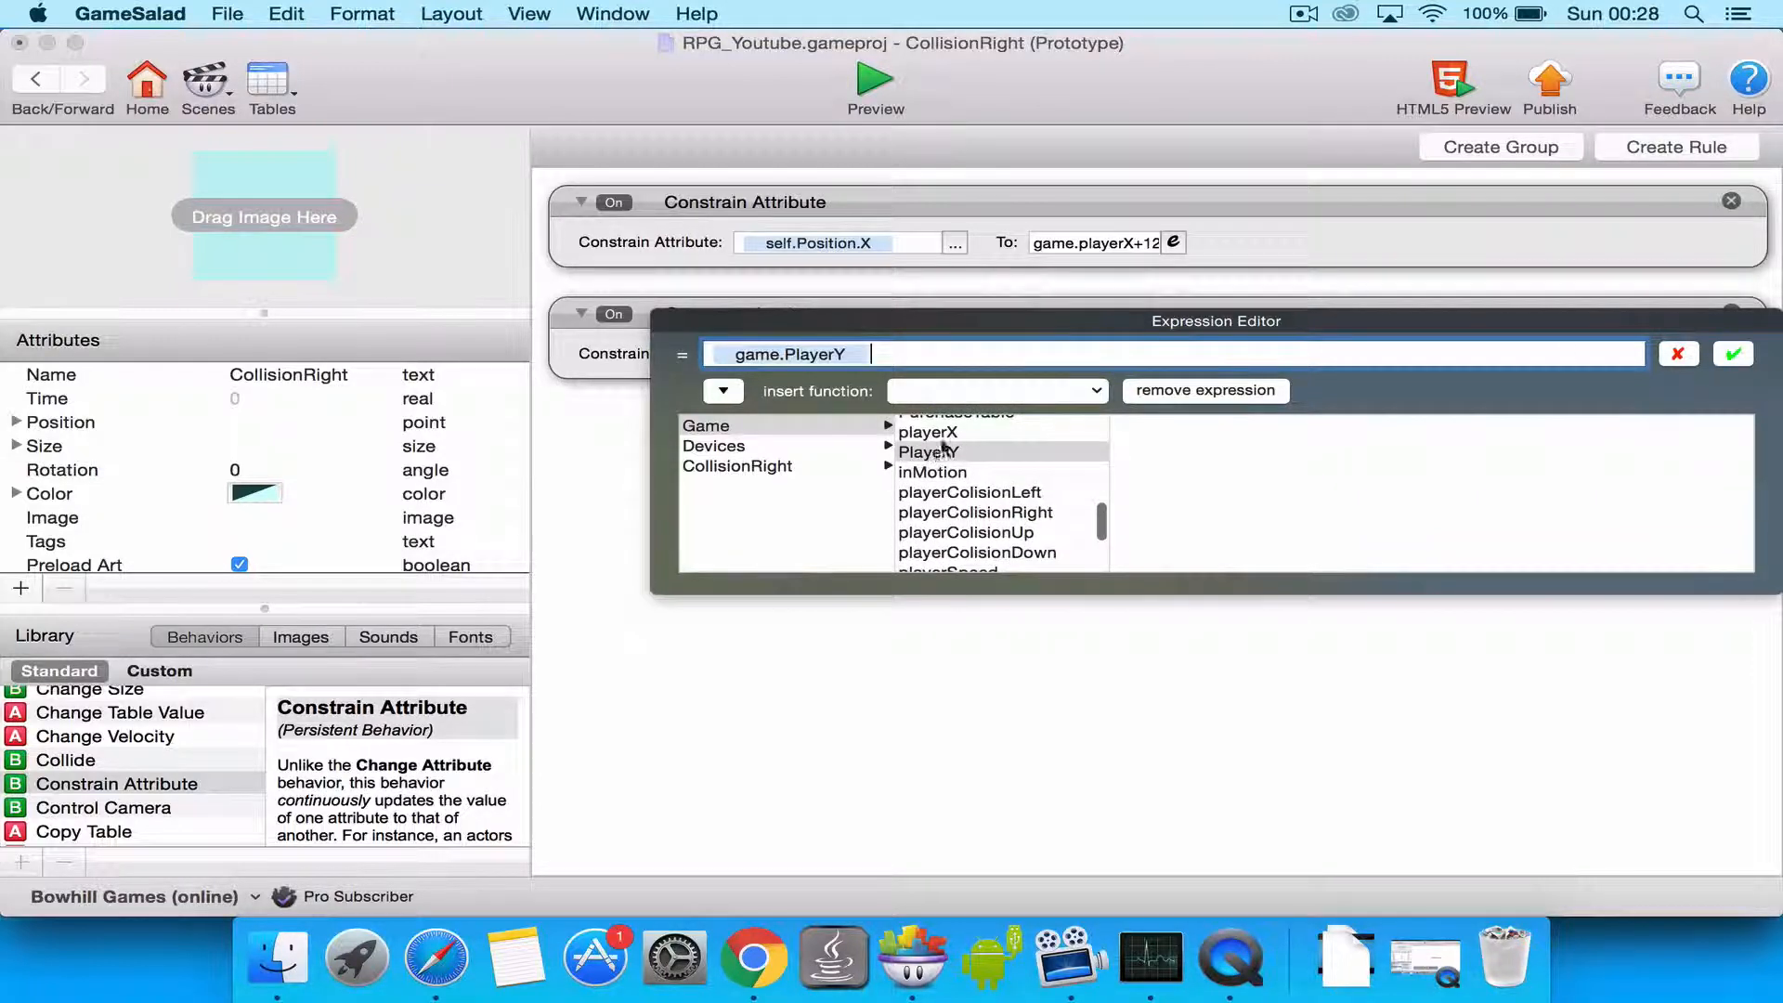
left_click(1733, 354)
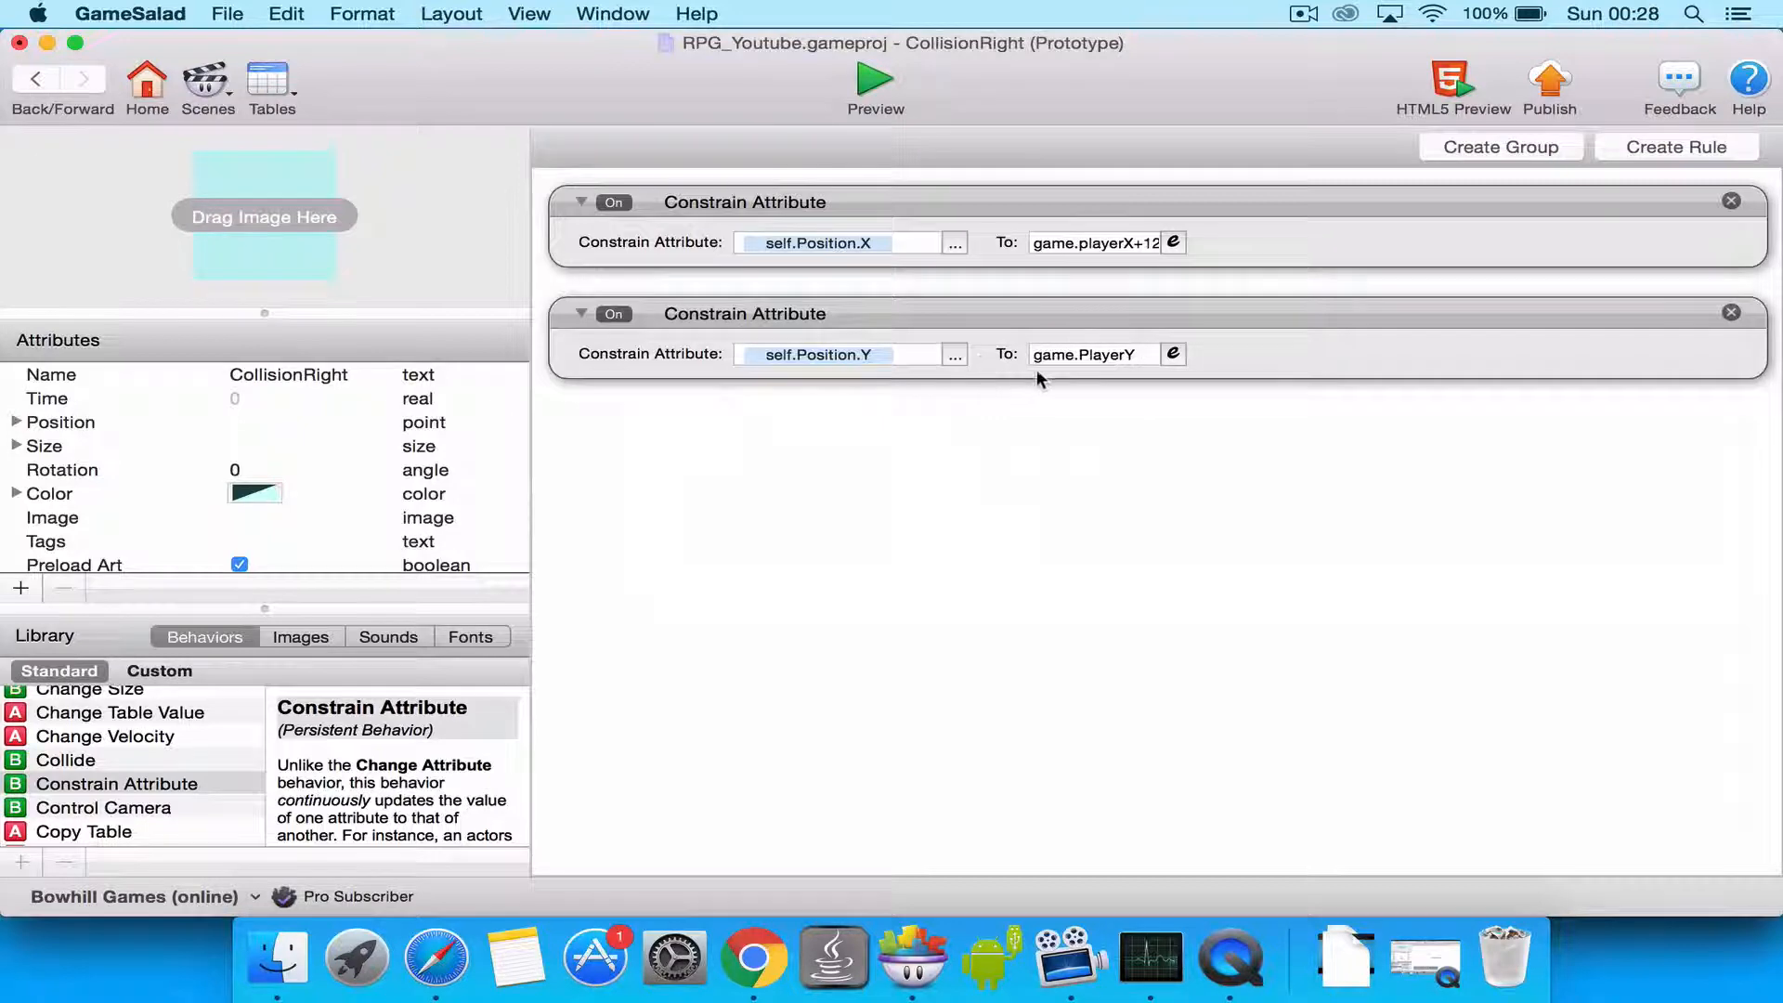
Put both Constrain Attribute behaviors of the CollisionRight actor together into one group.
left_click(994, 347)
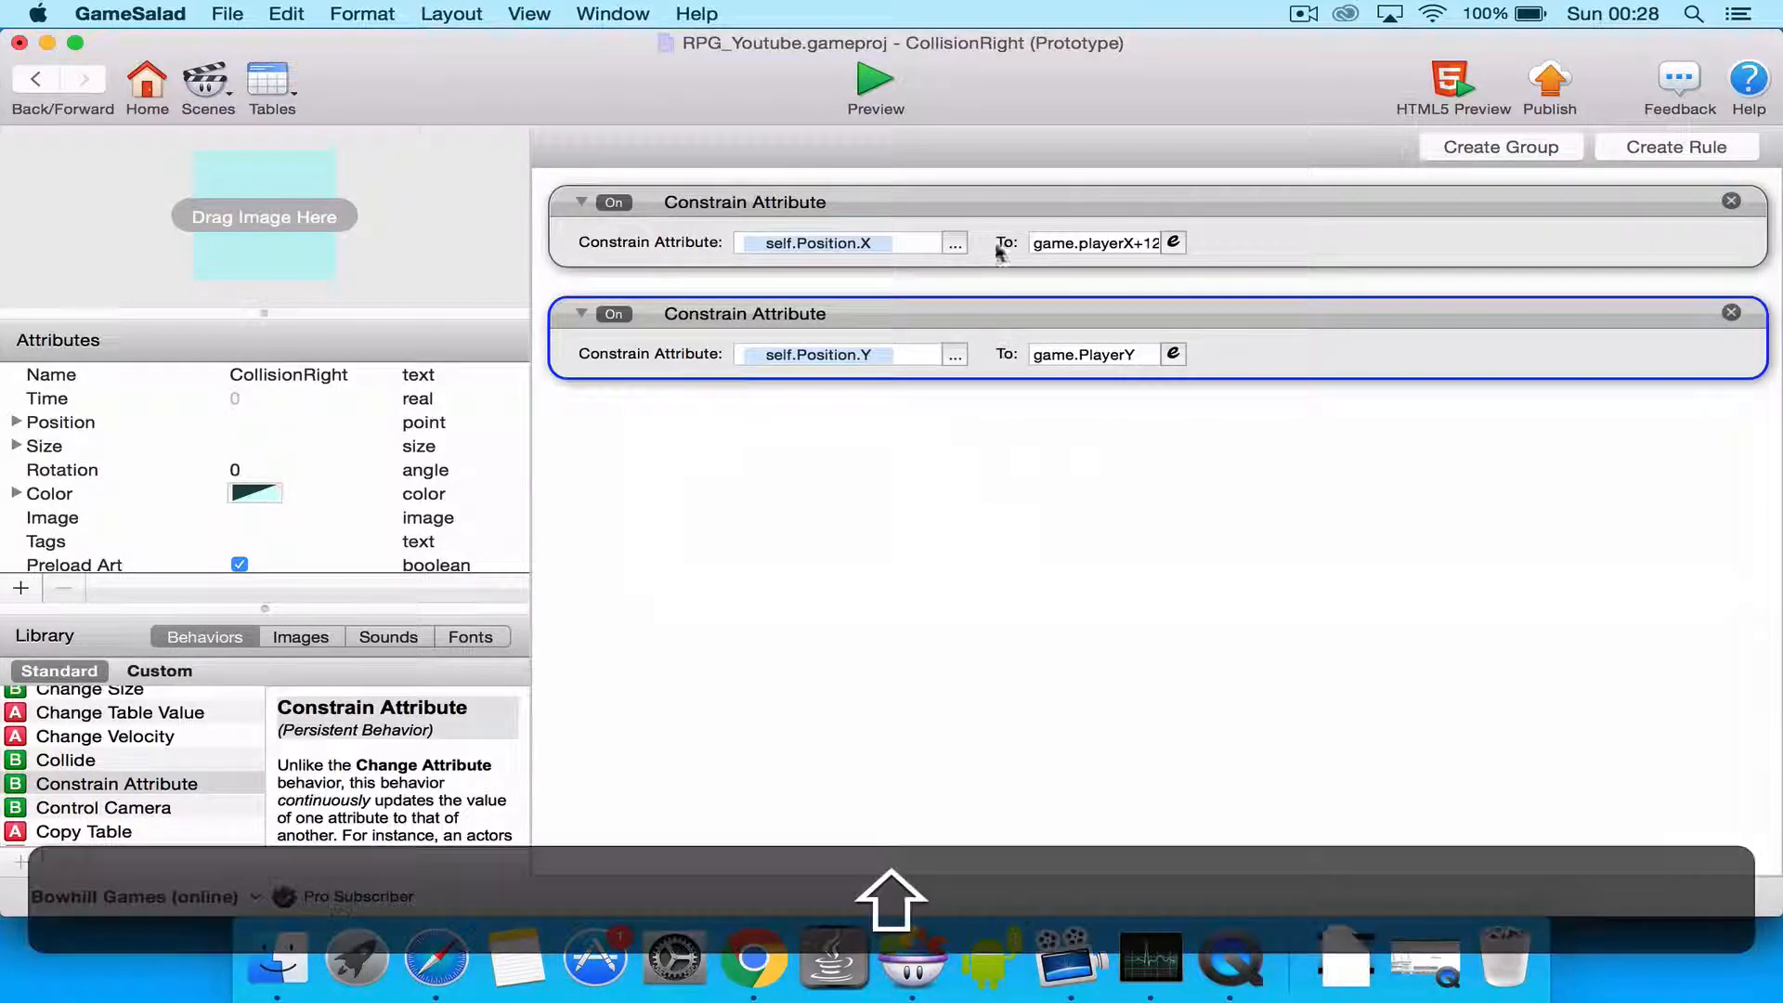
left_click(986, 238, "shift")
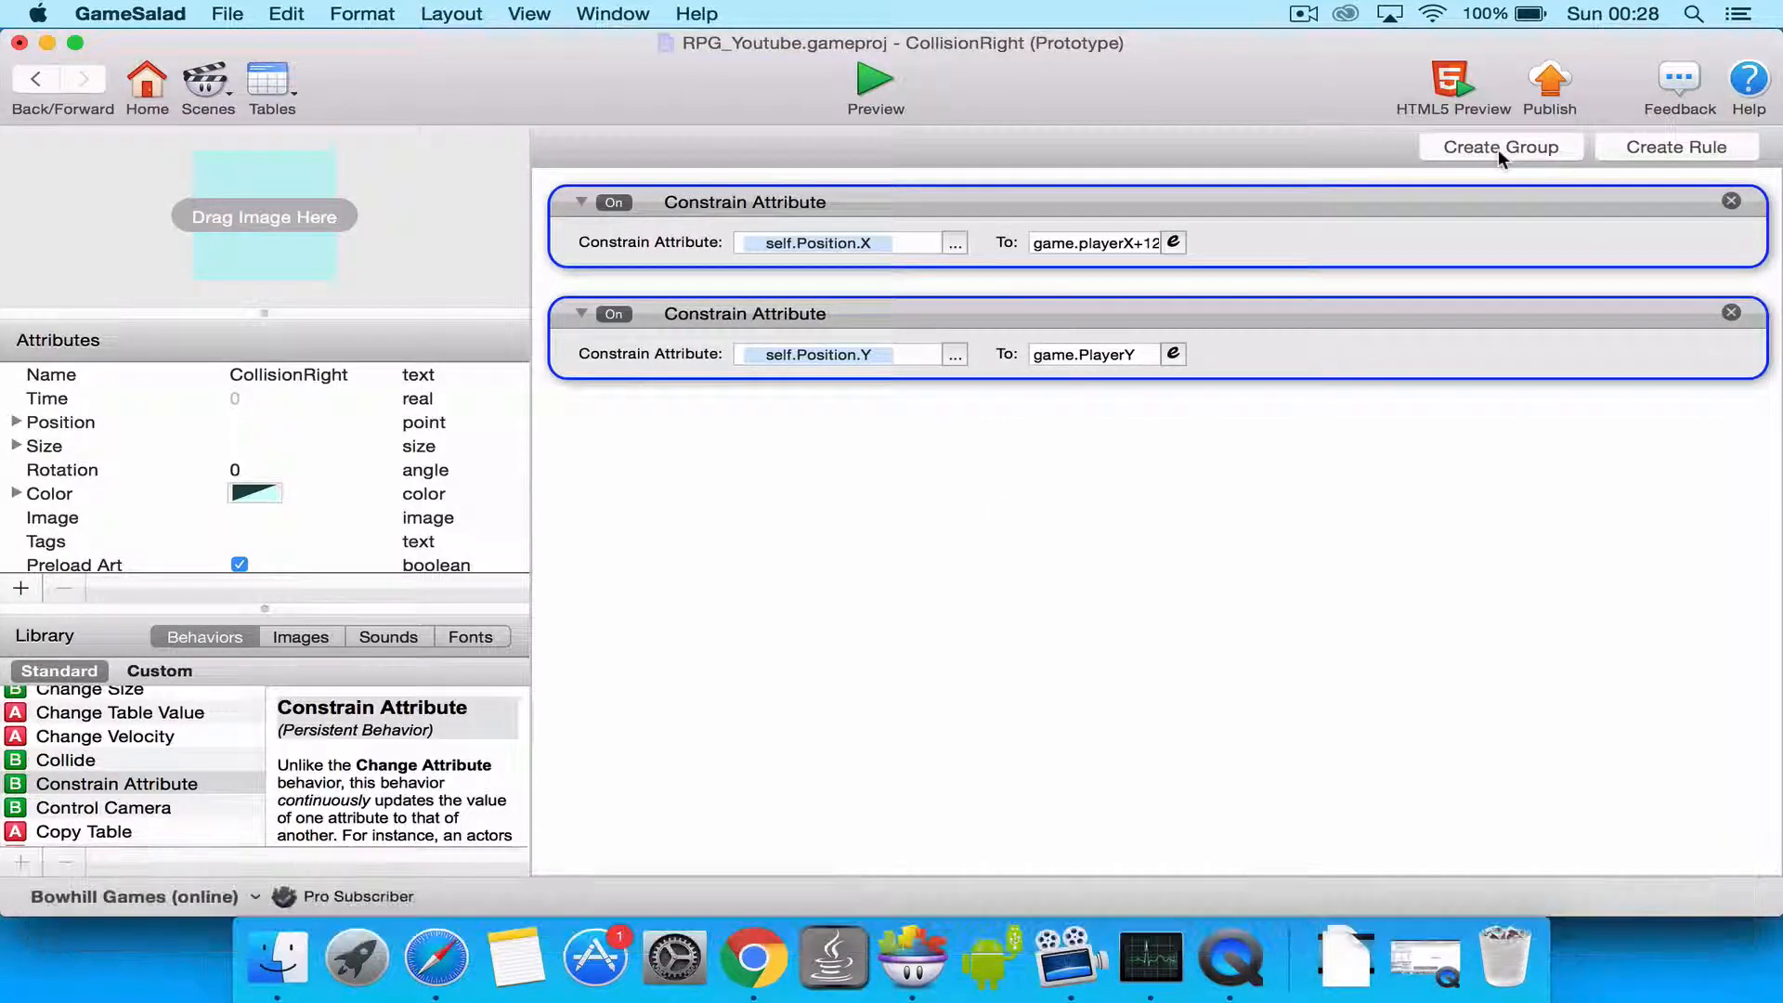
left_click(1498, 149)
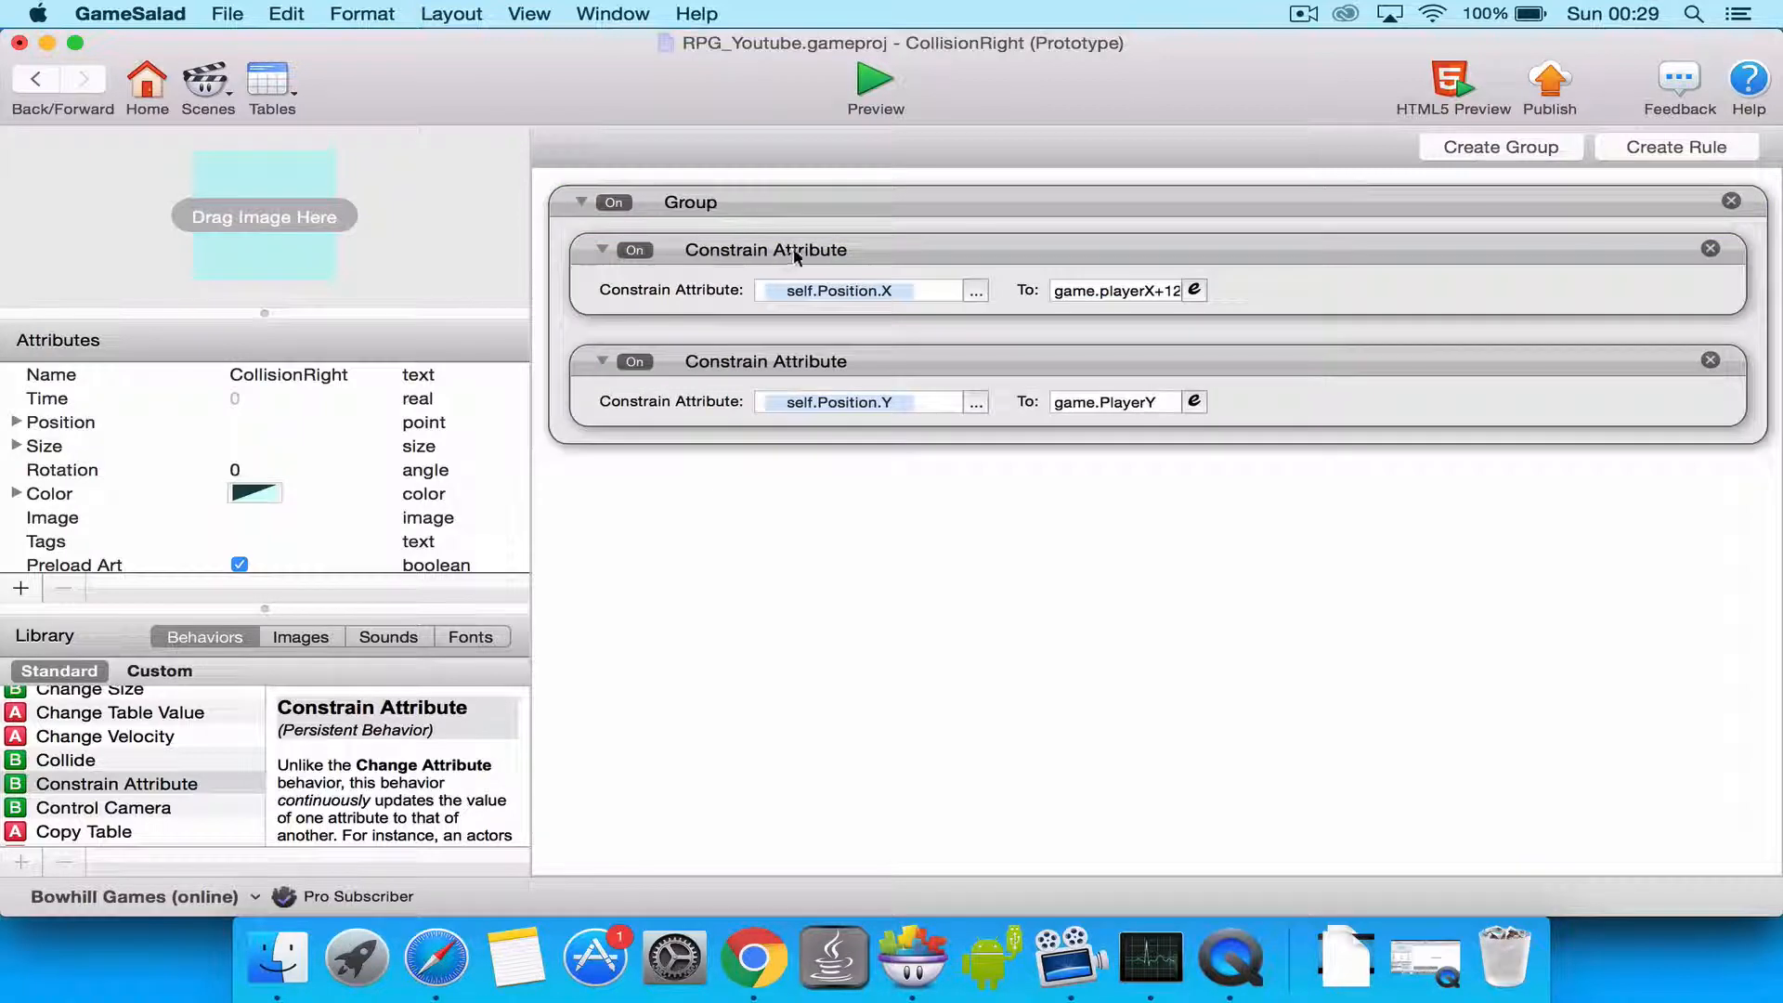
Rename the new group as "Constrain position" and collapse it.
double_click(704, 204)
type("C")
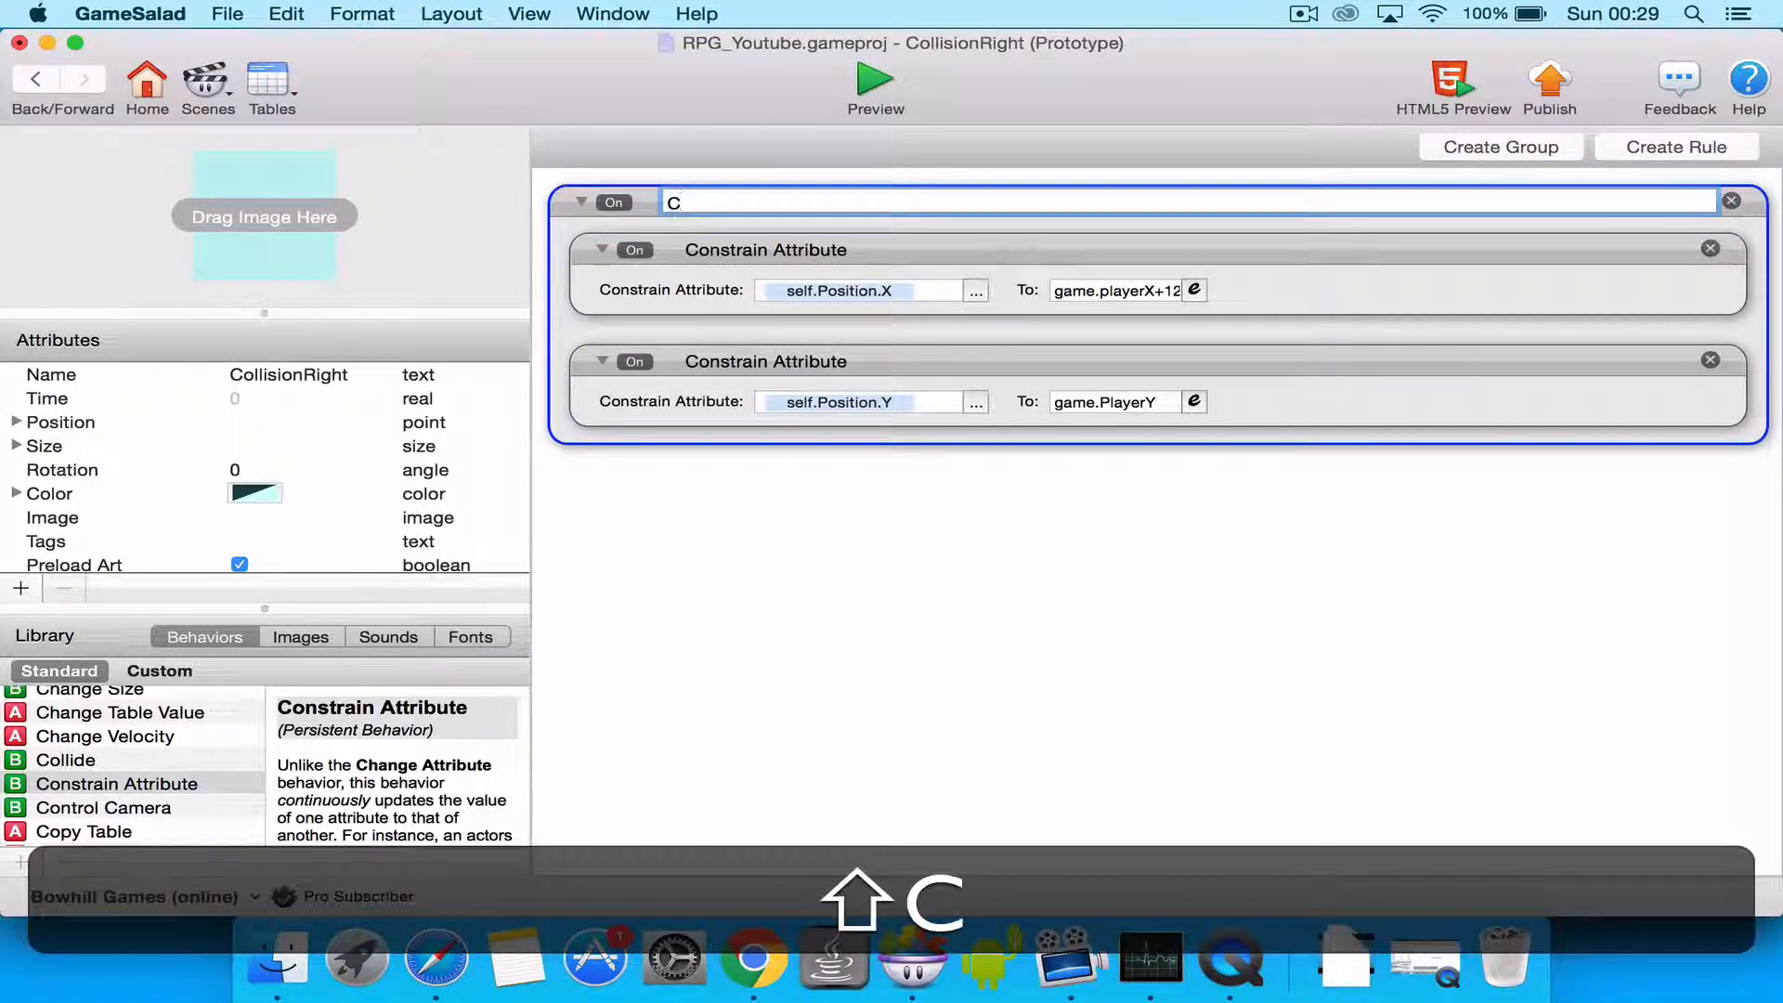
type("ontre")
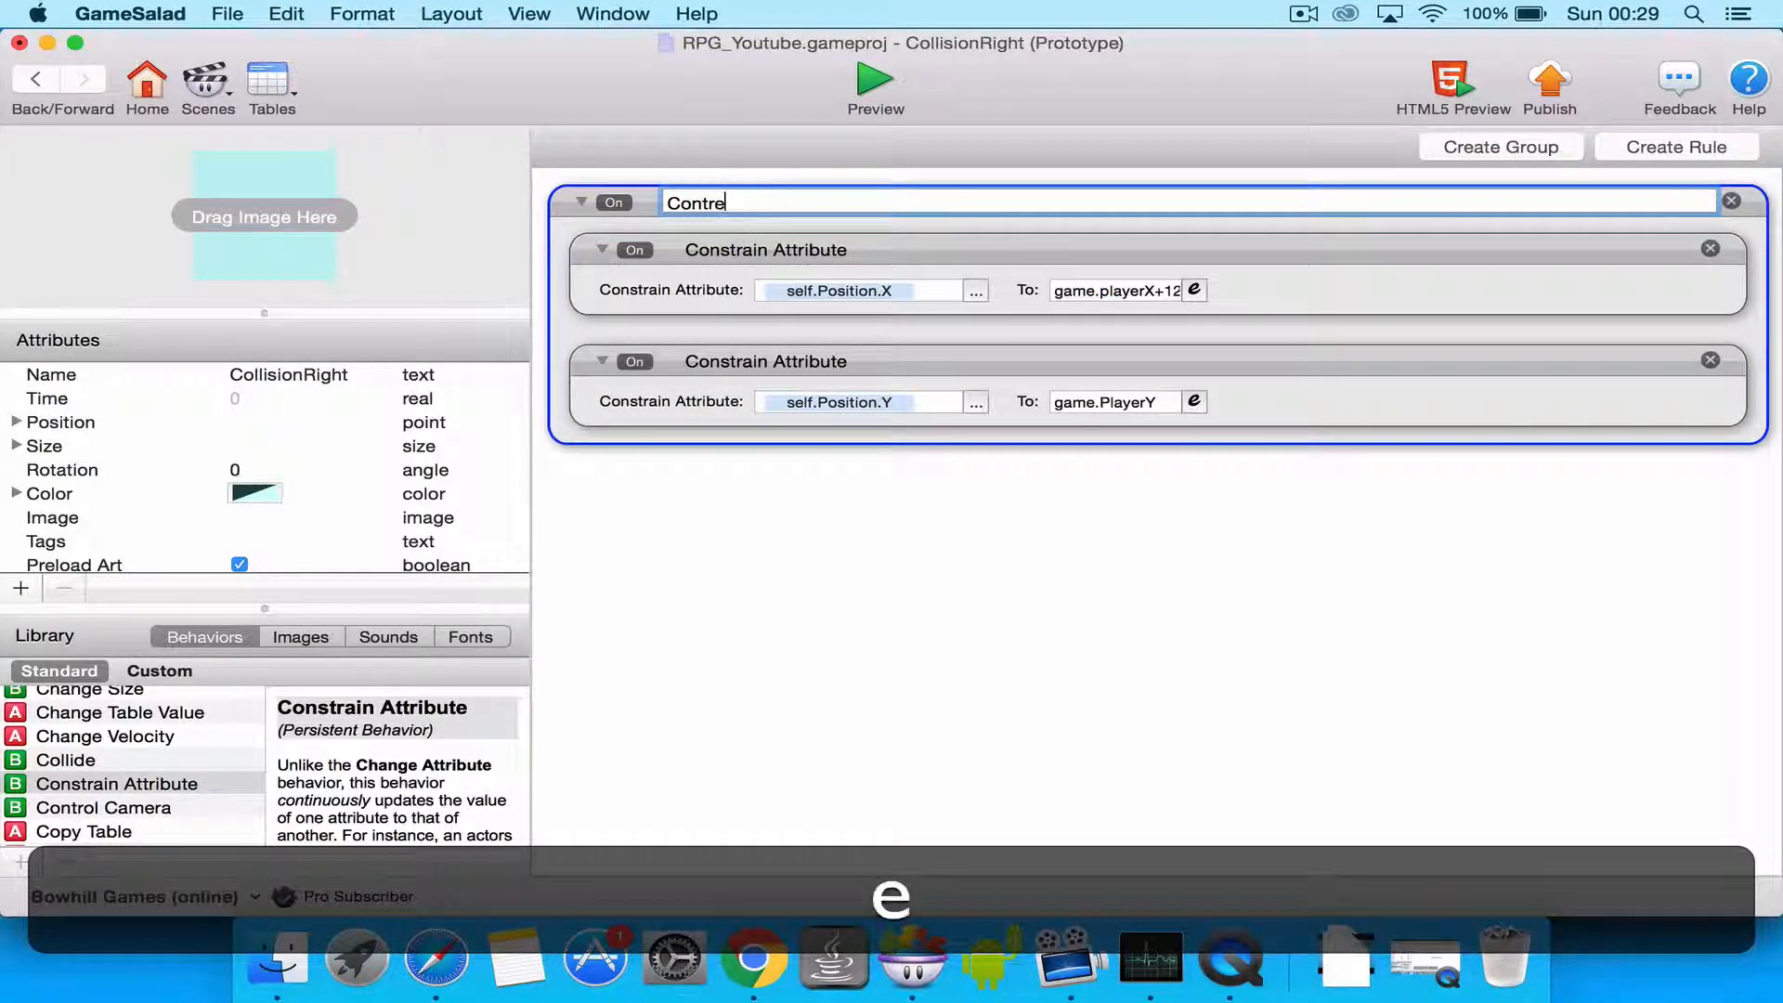
key("BackSpace")
key("BackSpace")
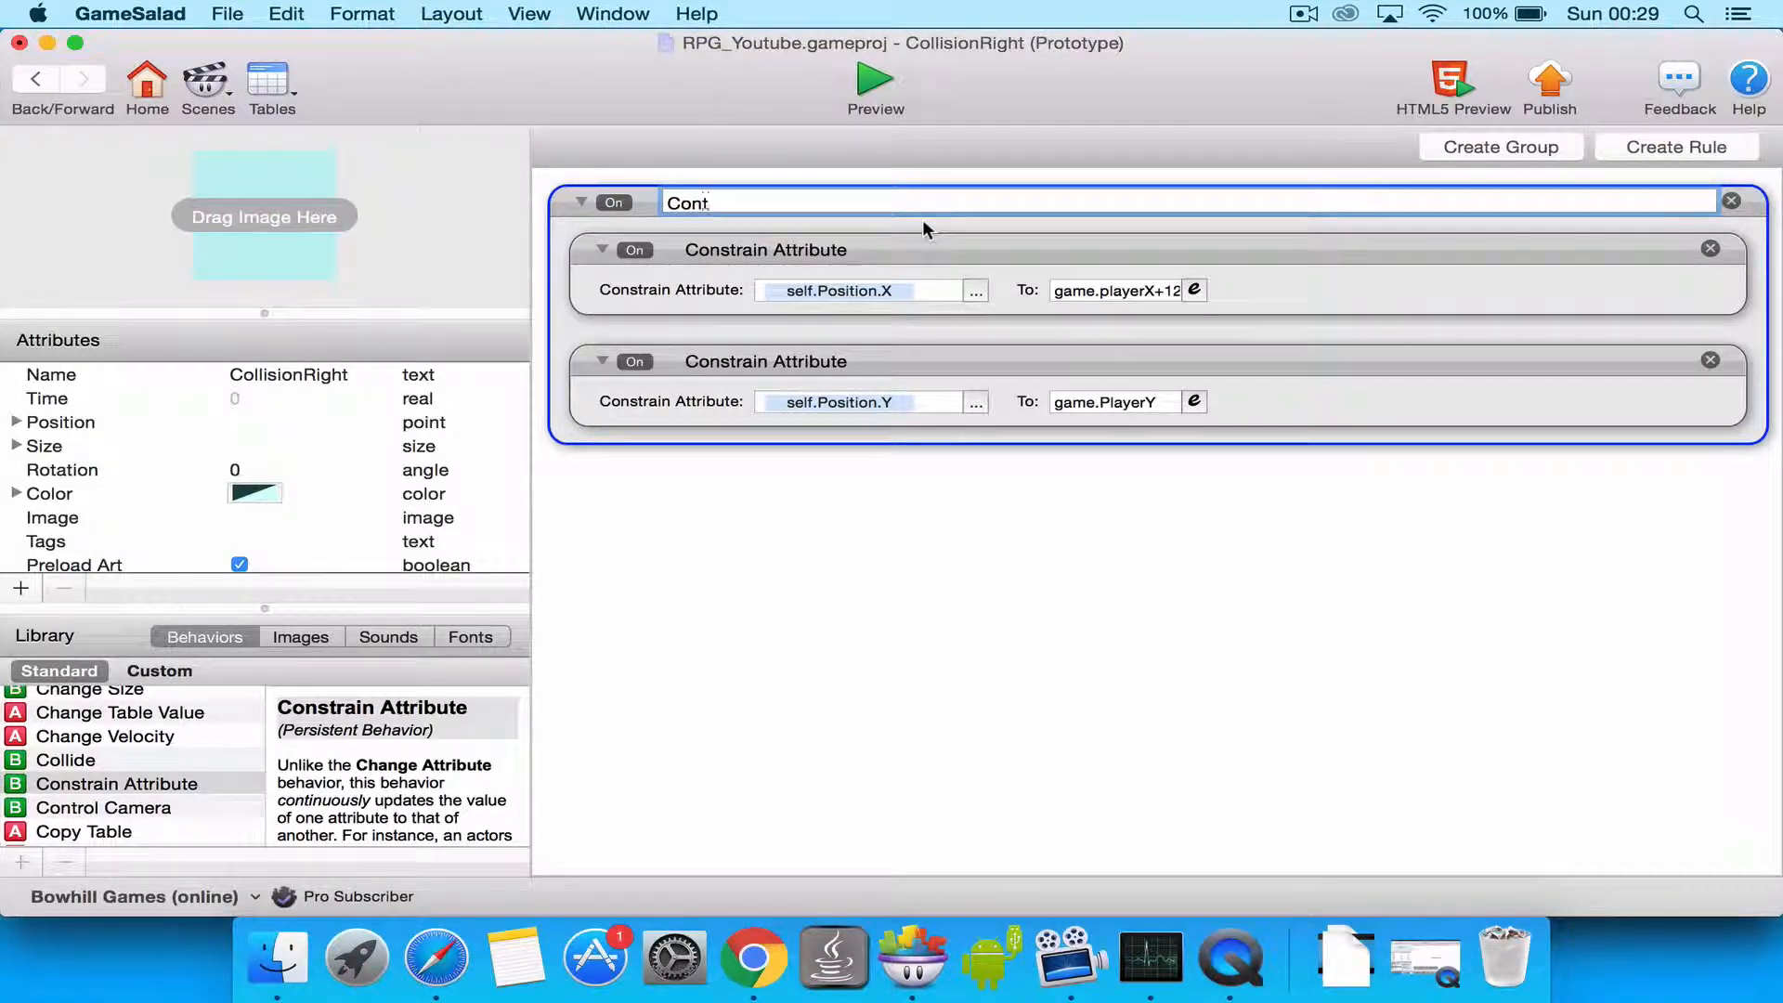
key("BackSpace")
type("stra")
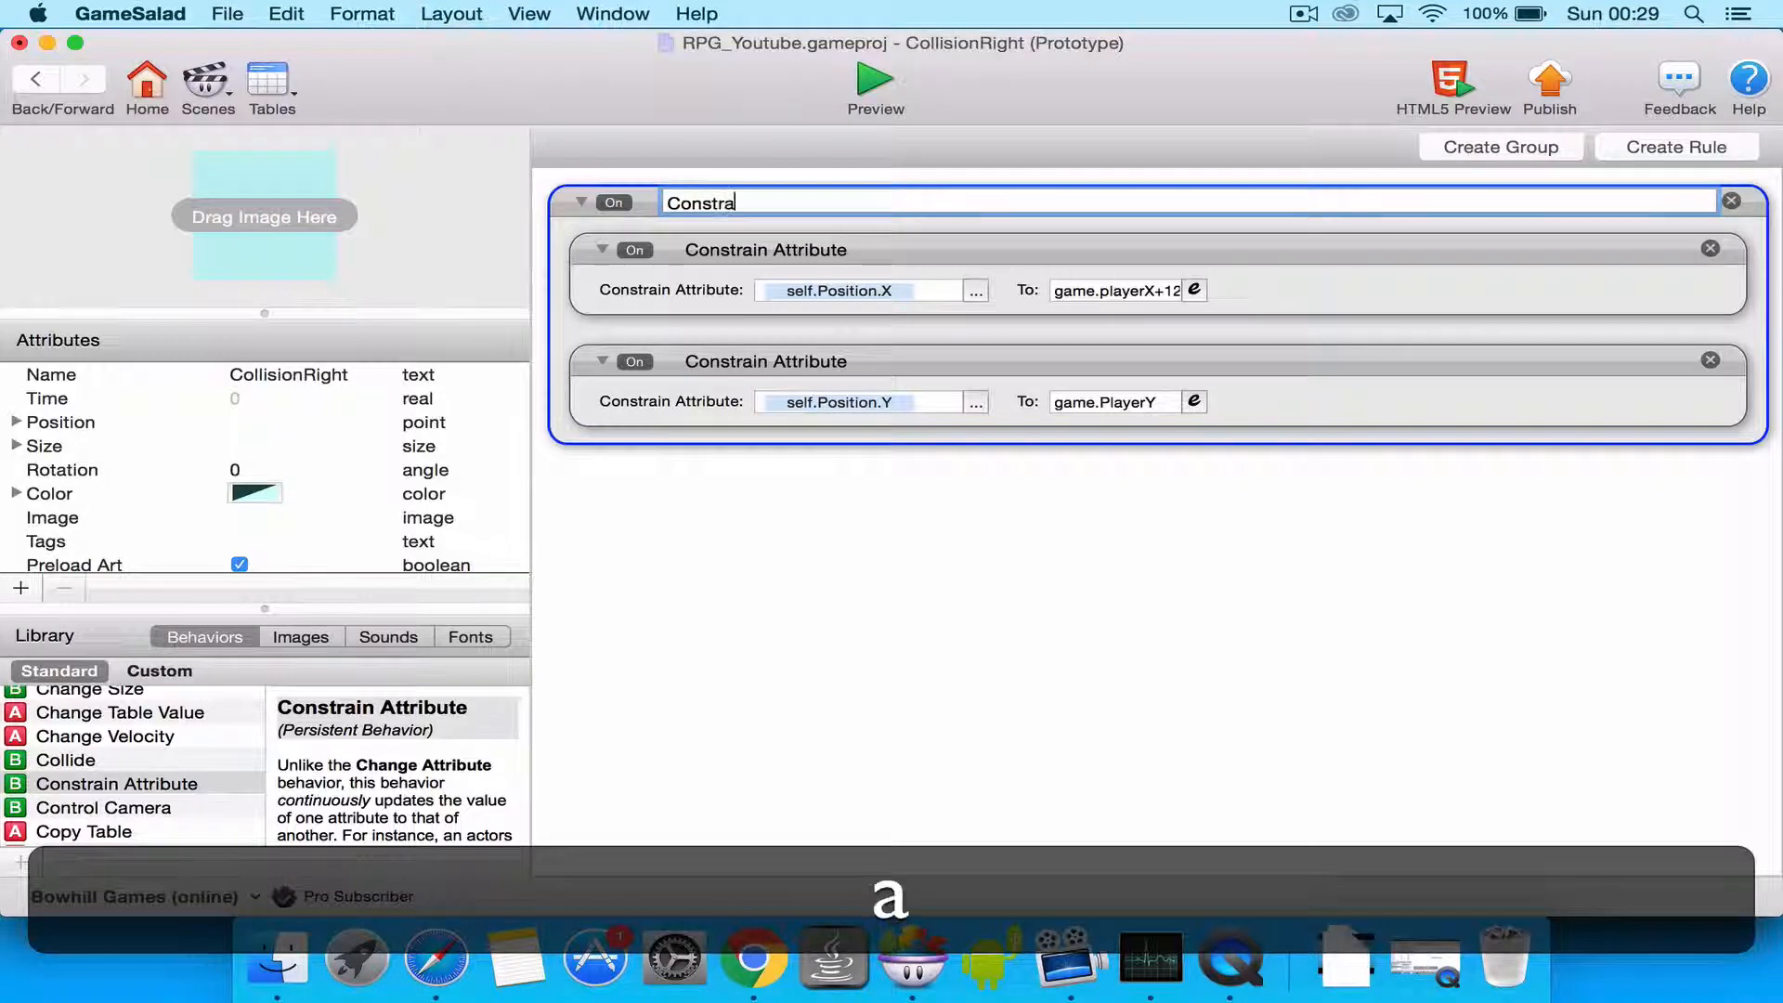
type("in posi")
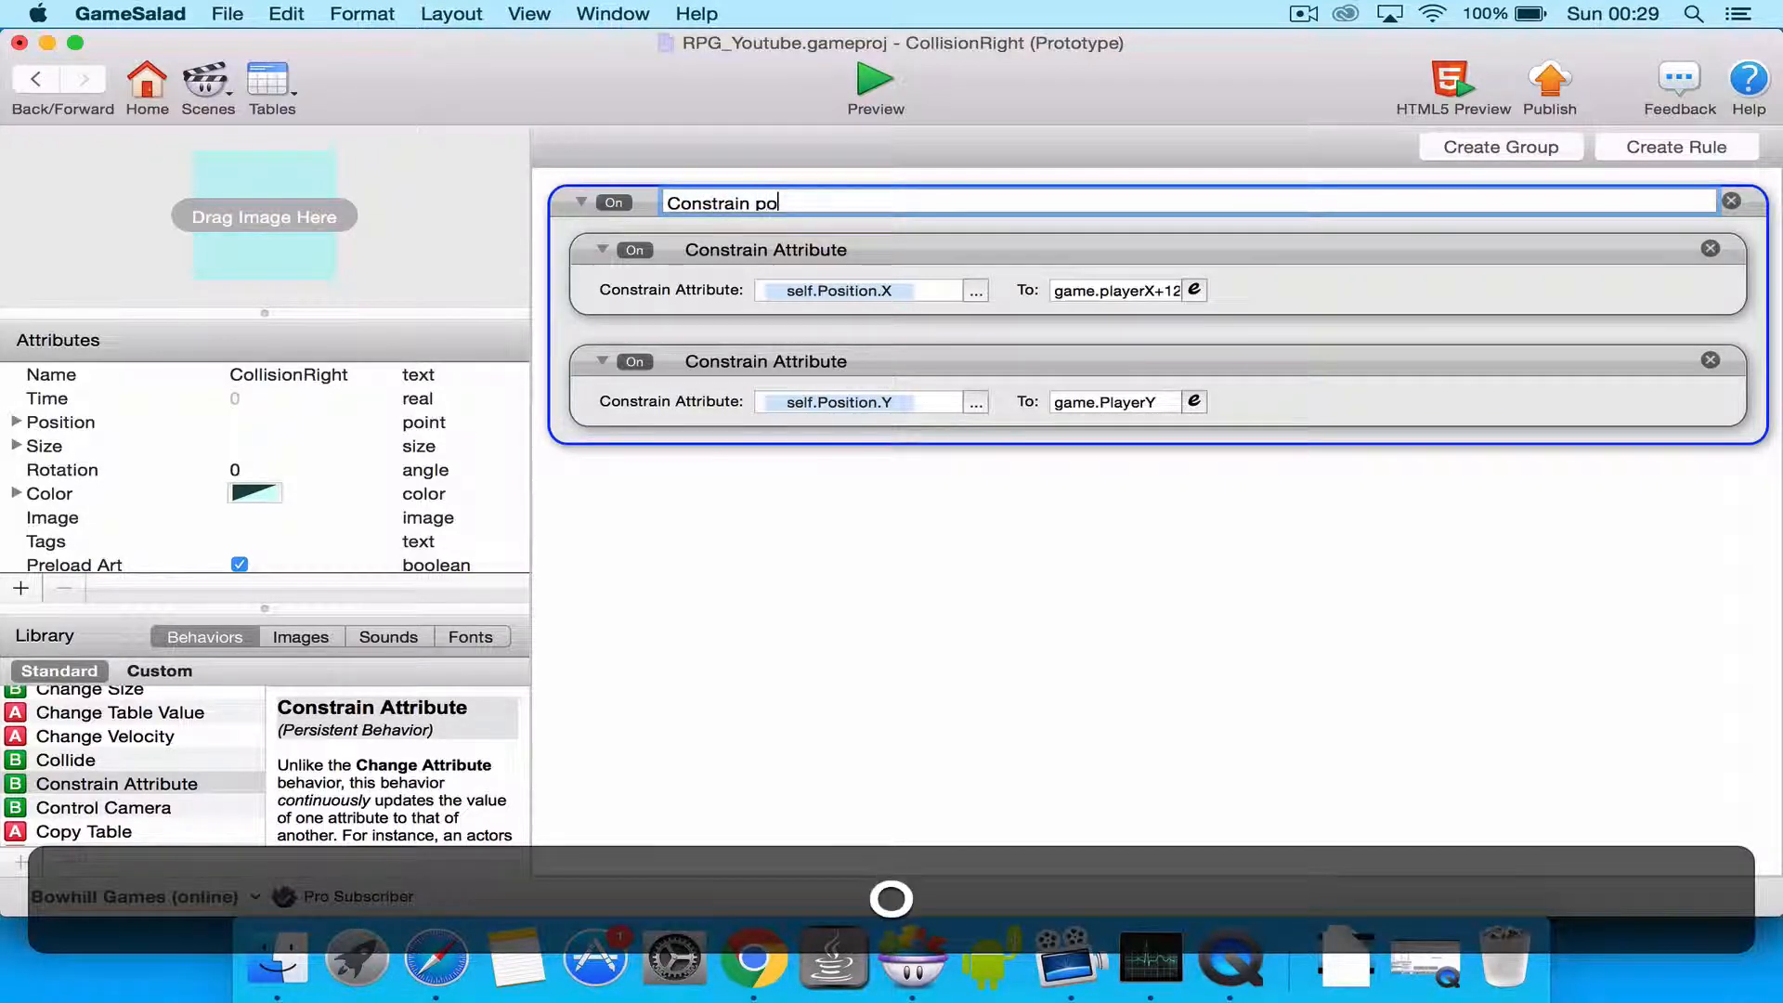
type("t")
key("BackSpace")
type("ition")
key("Return")
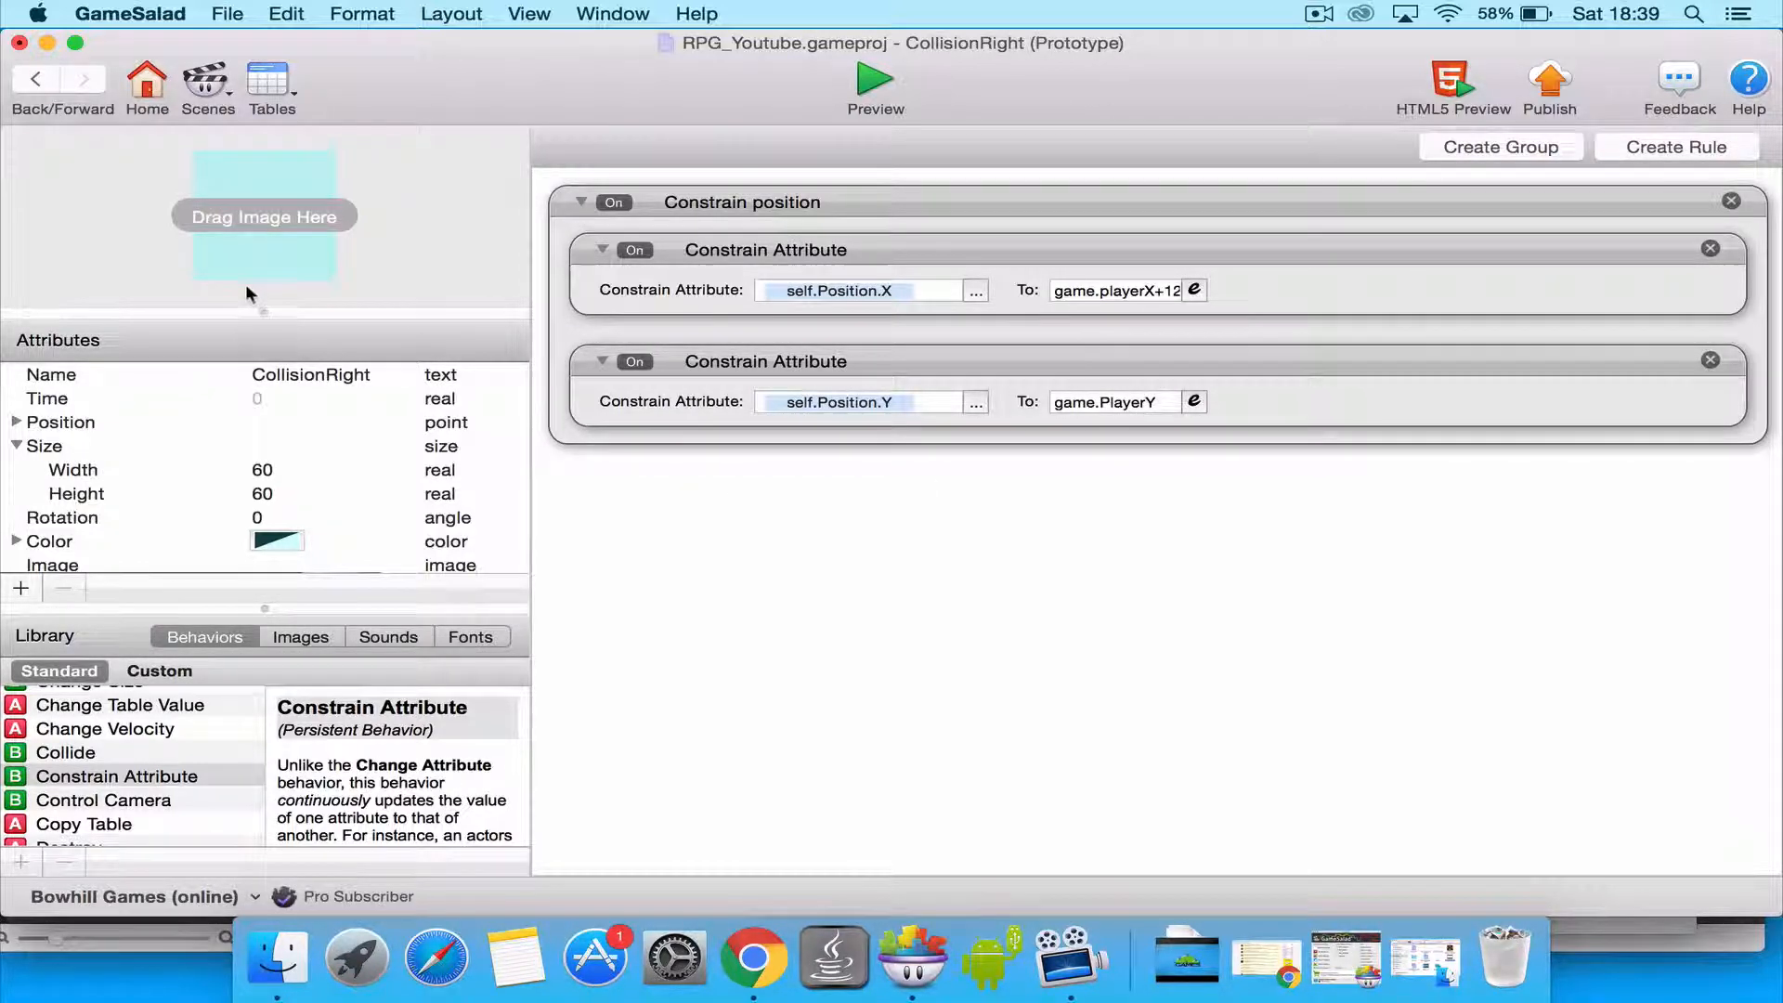
left_click(581, 202)
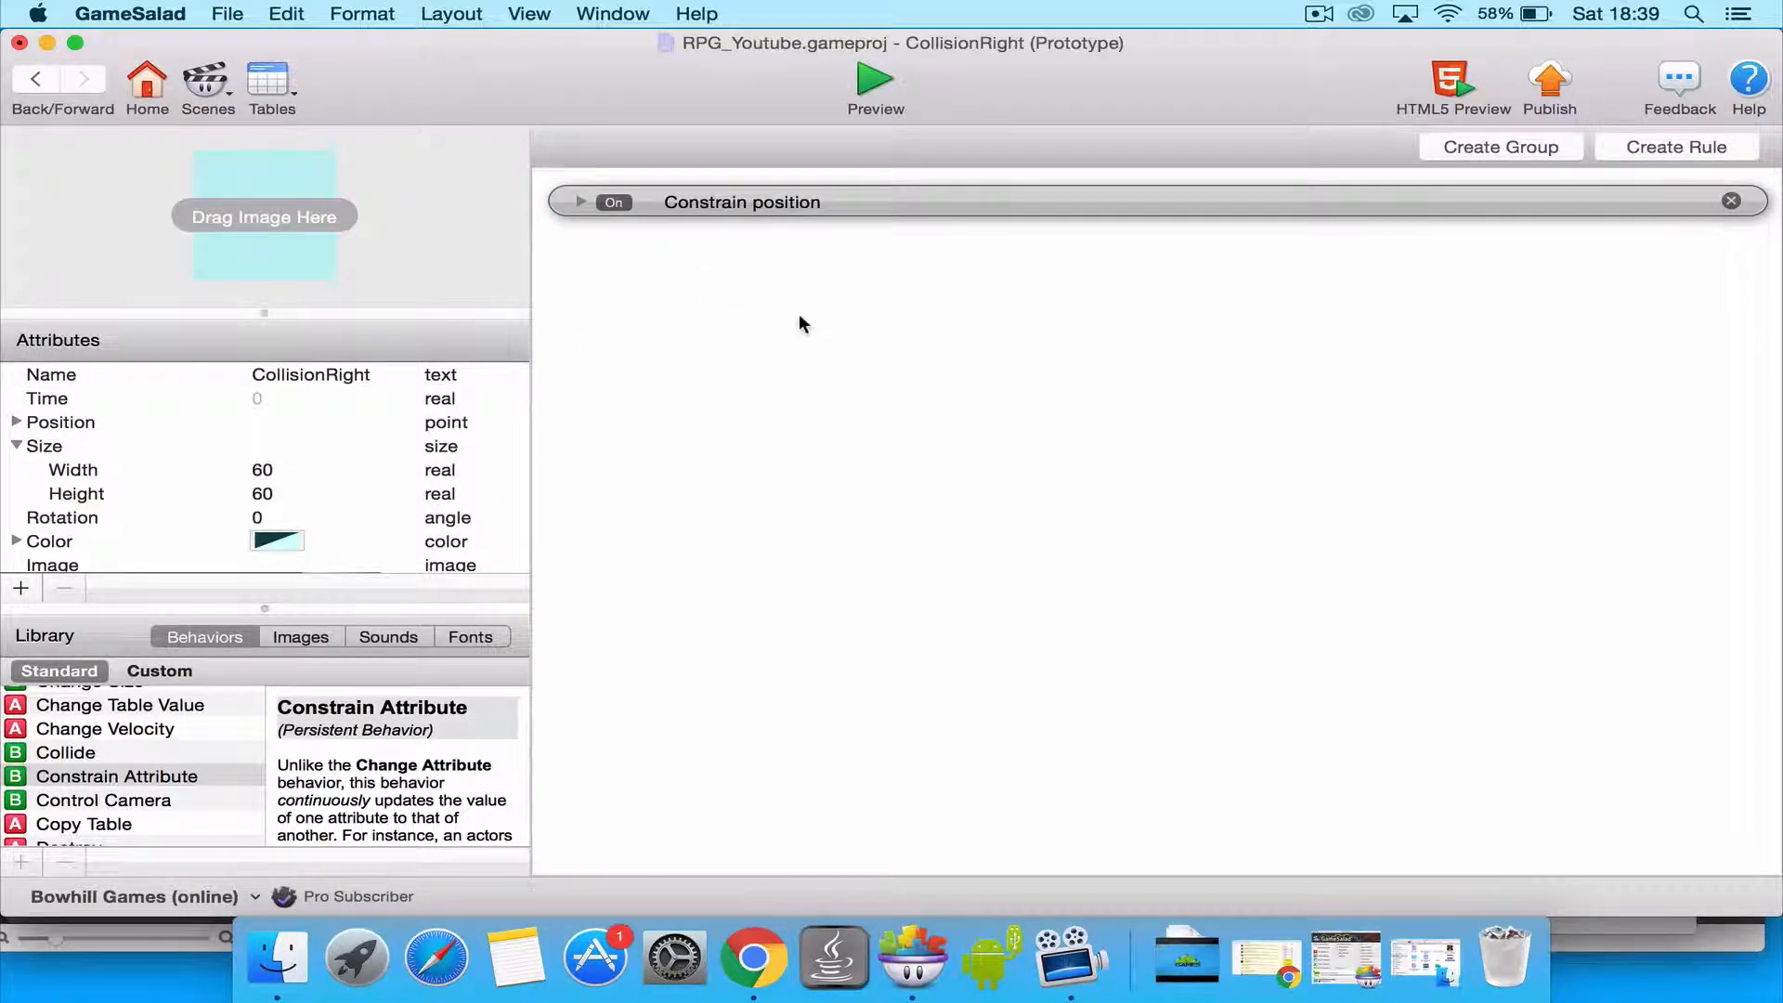
key("shift+Return")
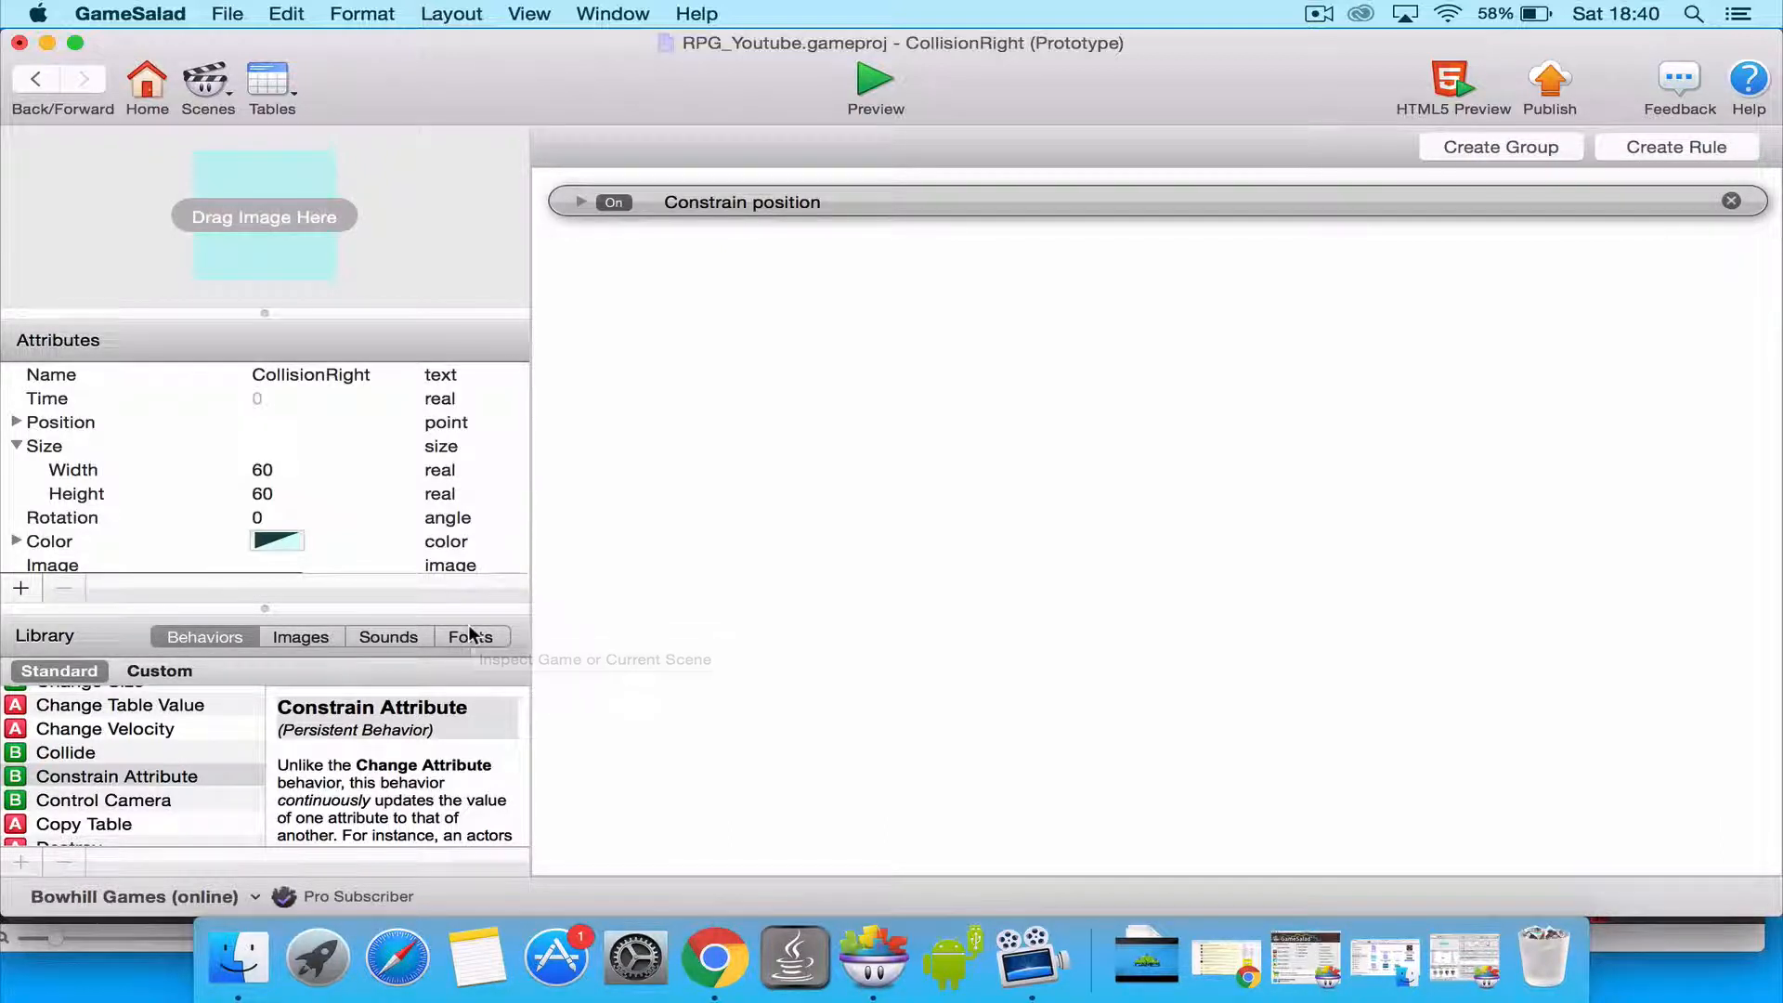
Create a rule in CollisionRight that triggers when the actor overlaps or collides with an actor of type wall.
left_click(1677, 148)
left_click(678, 319)
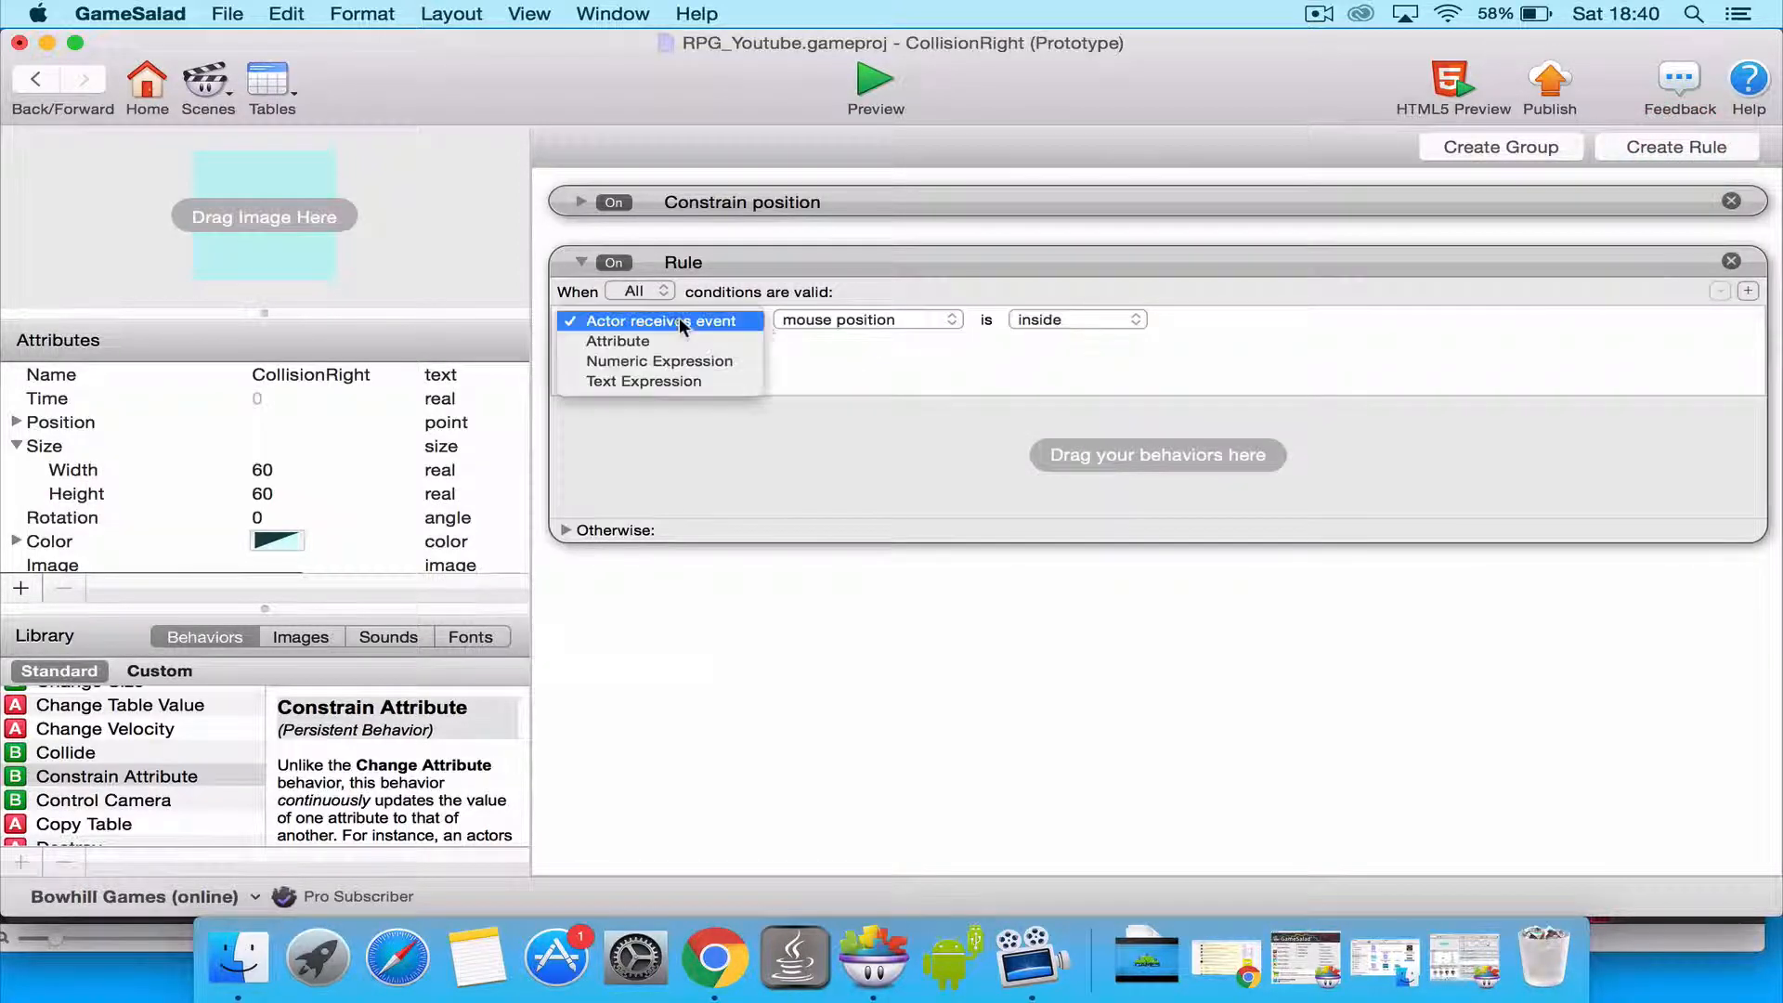
left_click(817, 312)
left_click(898, 320)
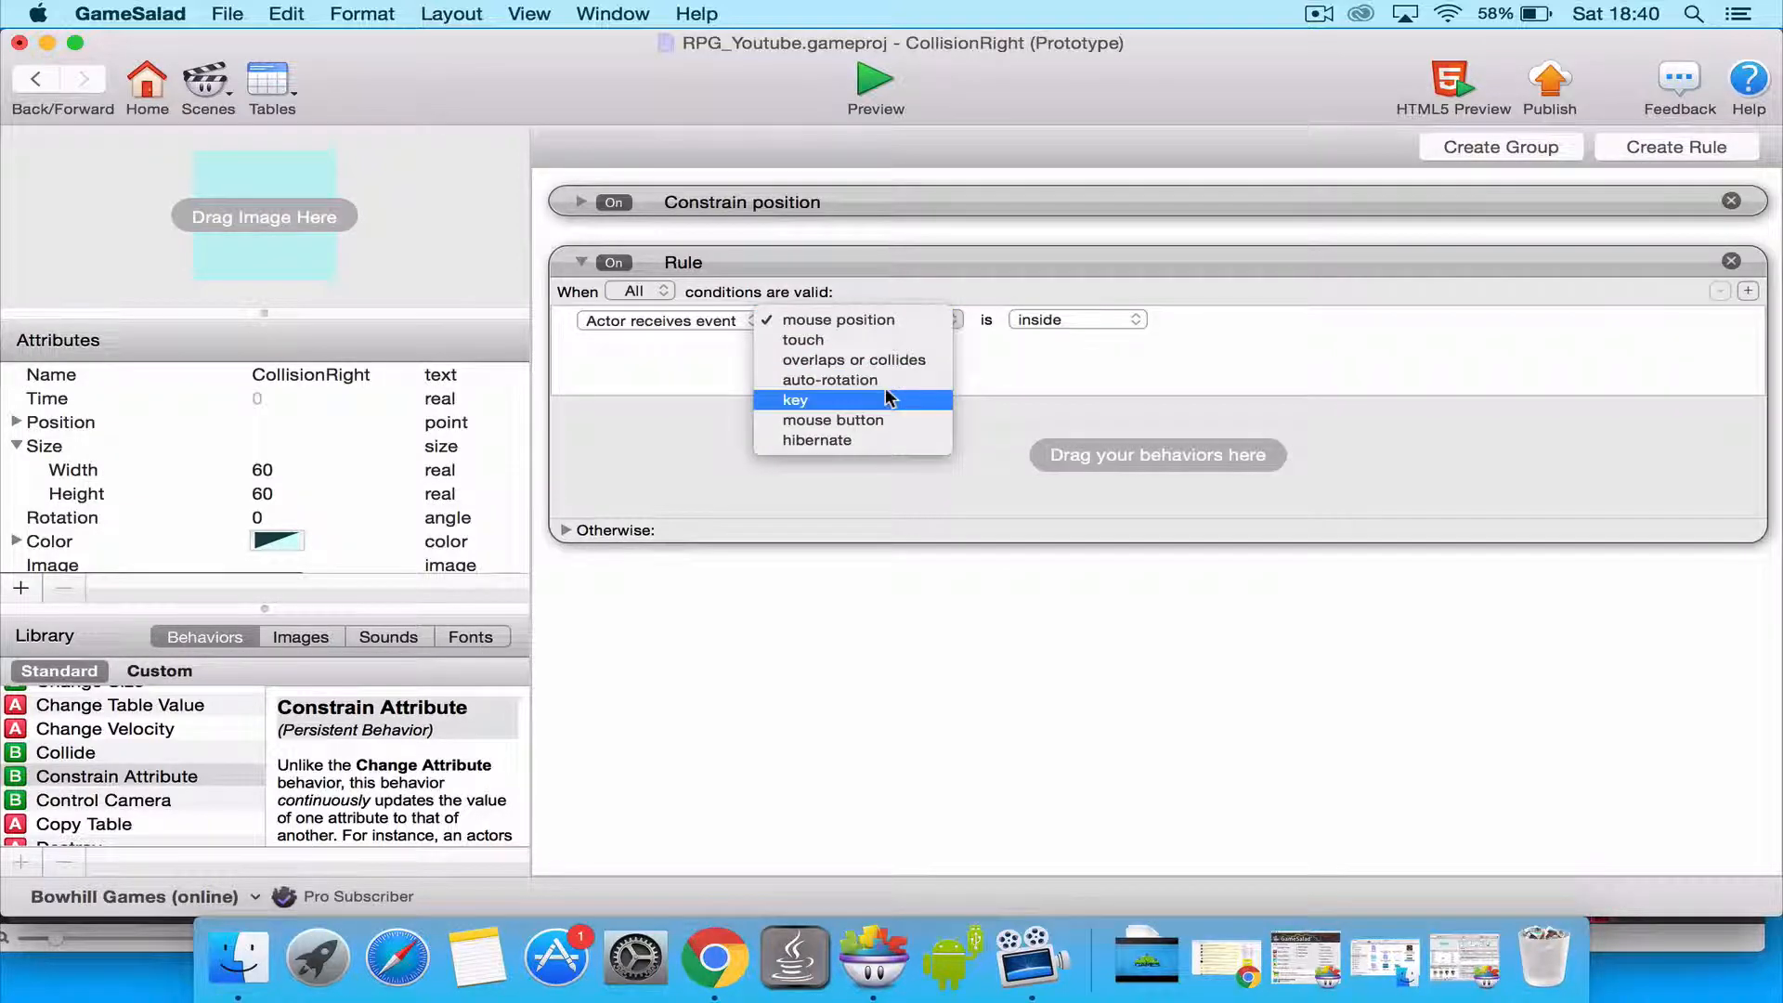
left_click(883, 360)
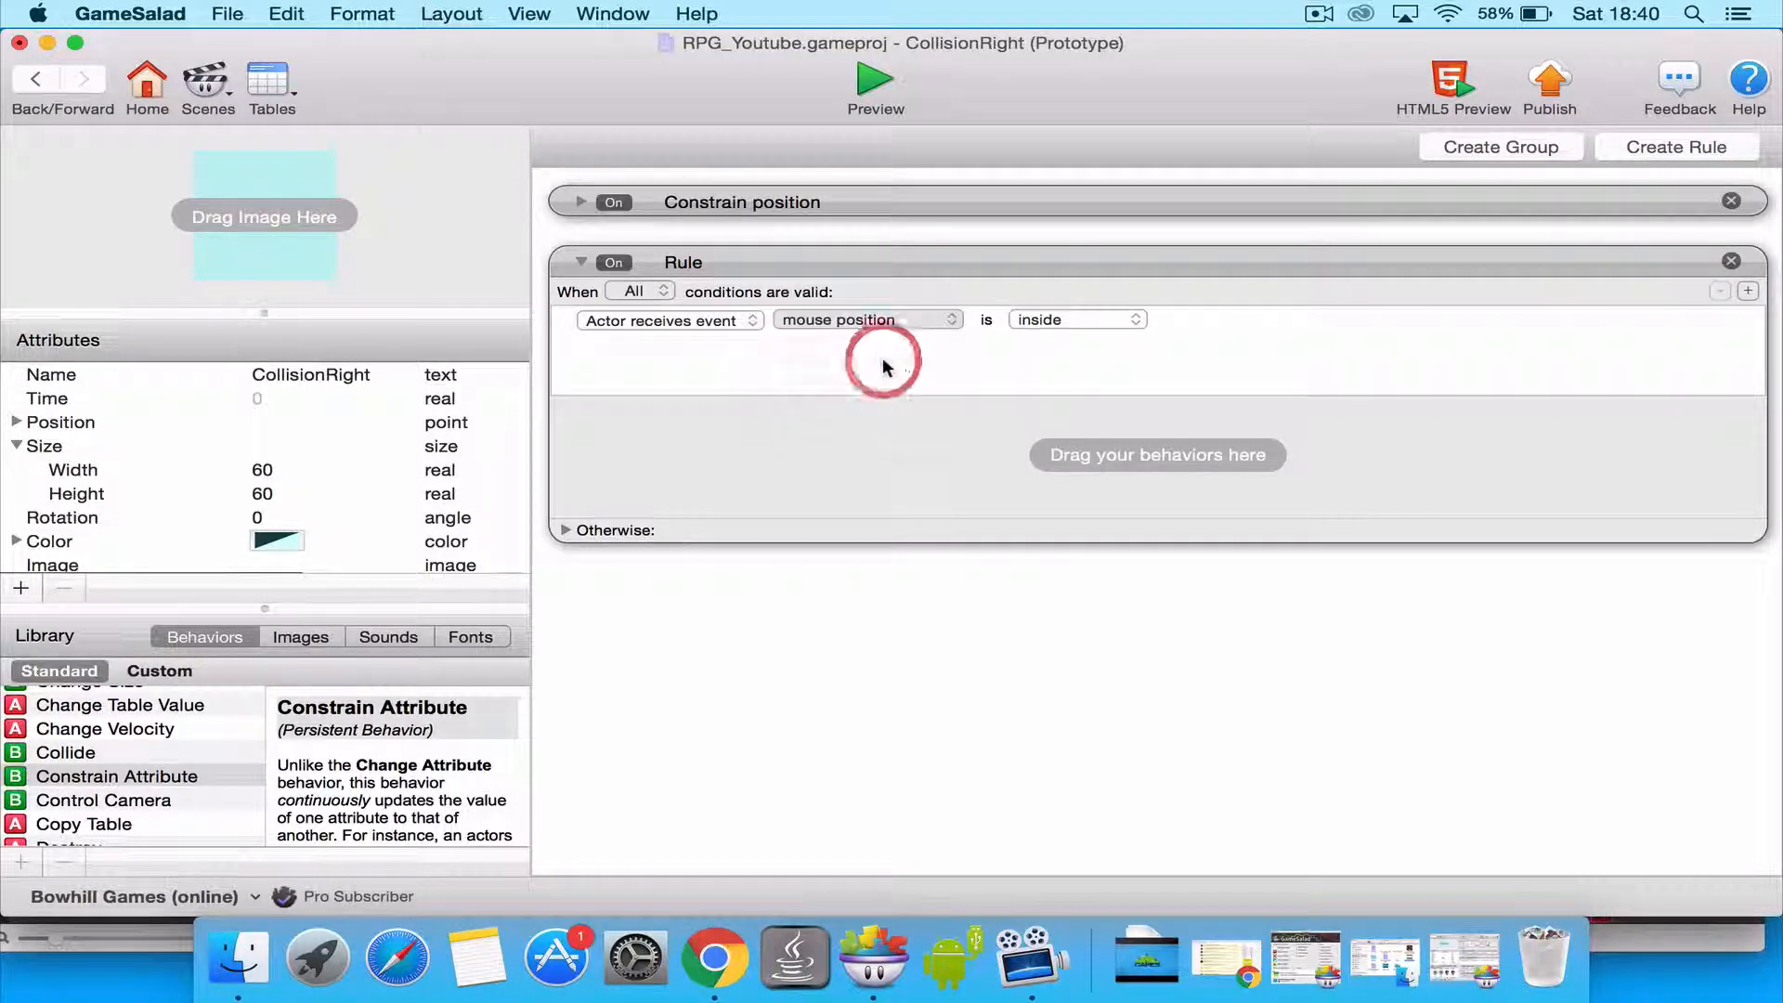
left_click(1127, 323)
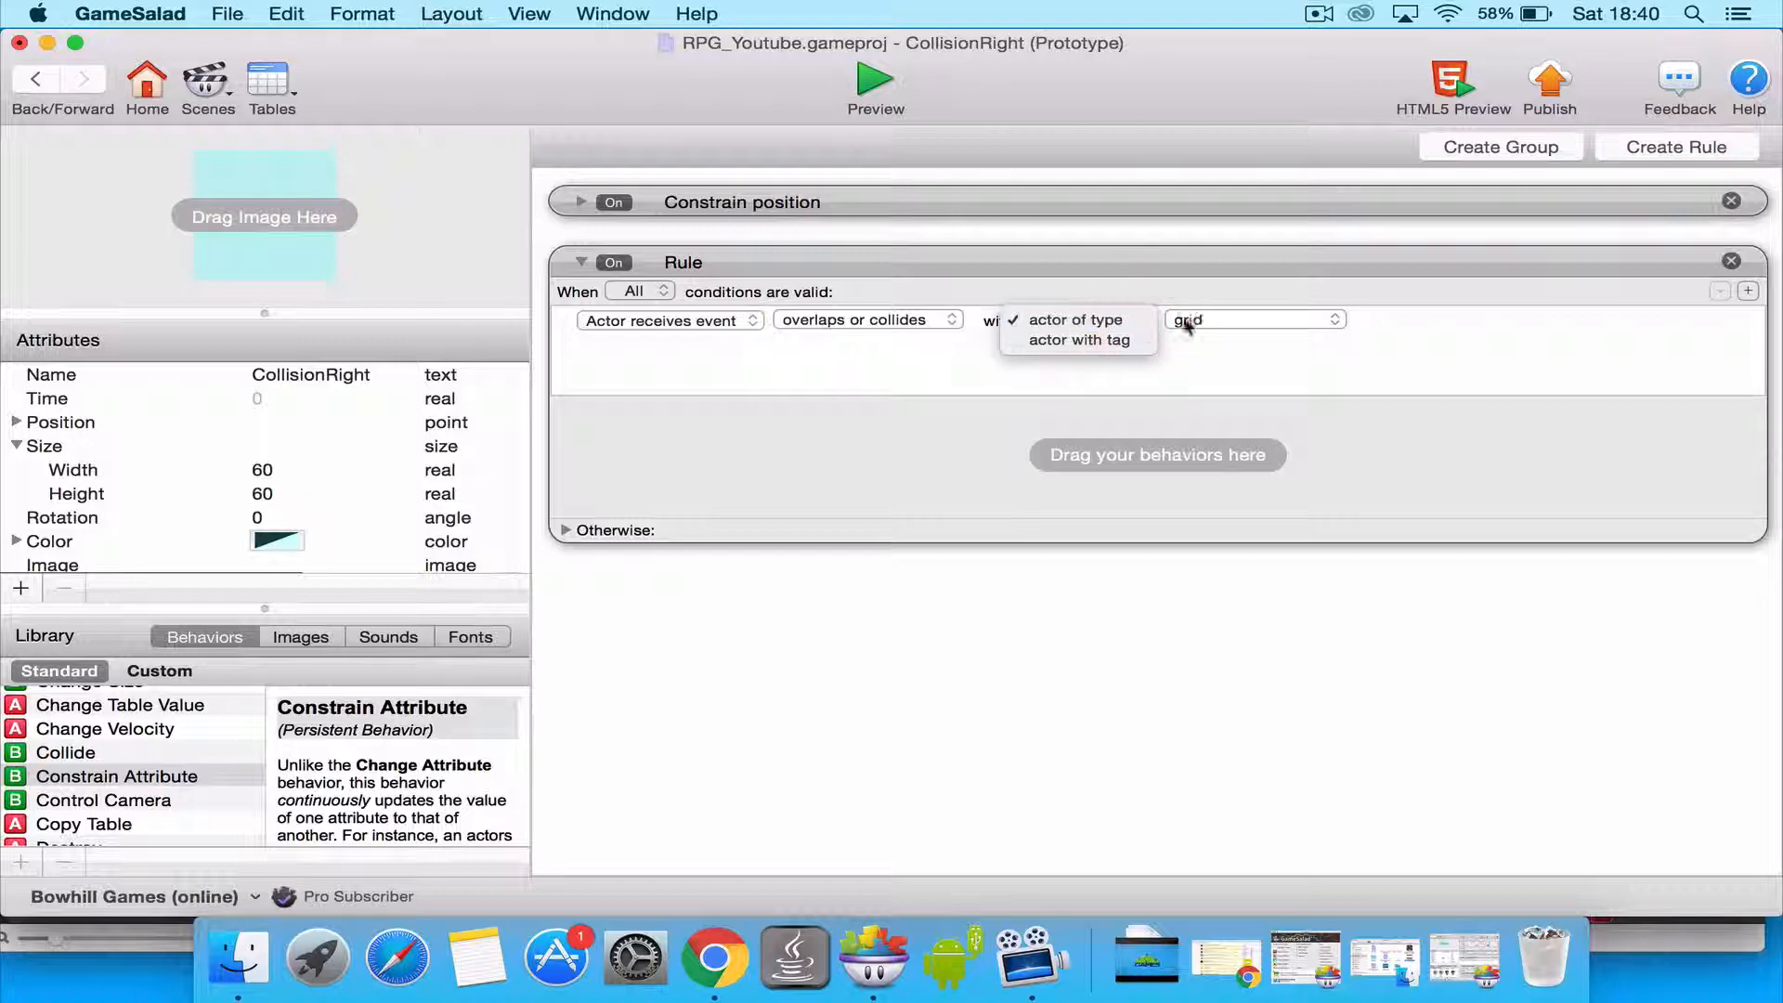
left_click(1082, 322)
left_click(1224, 320)
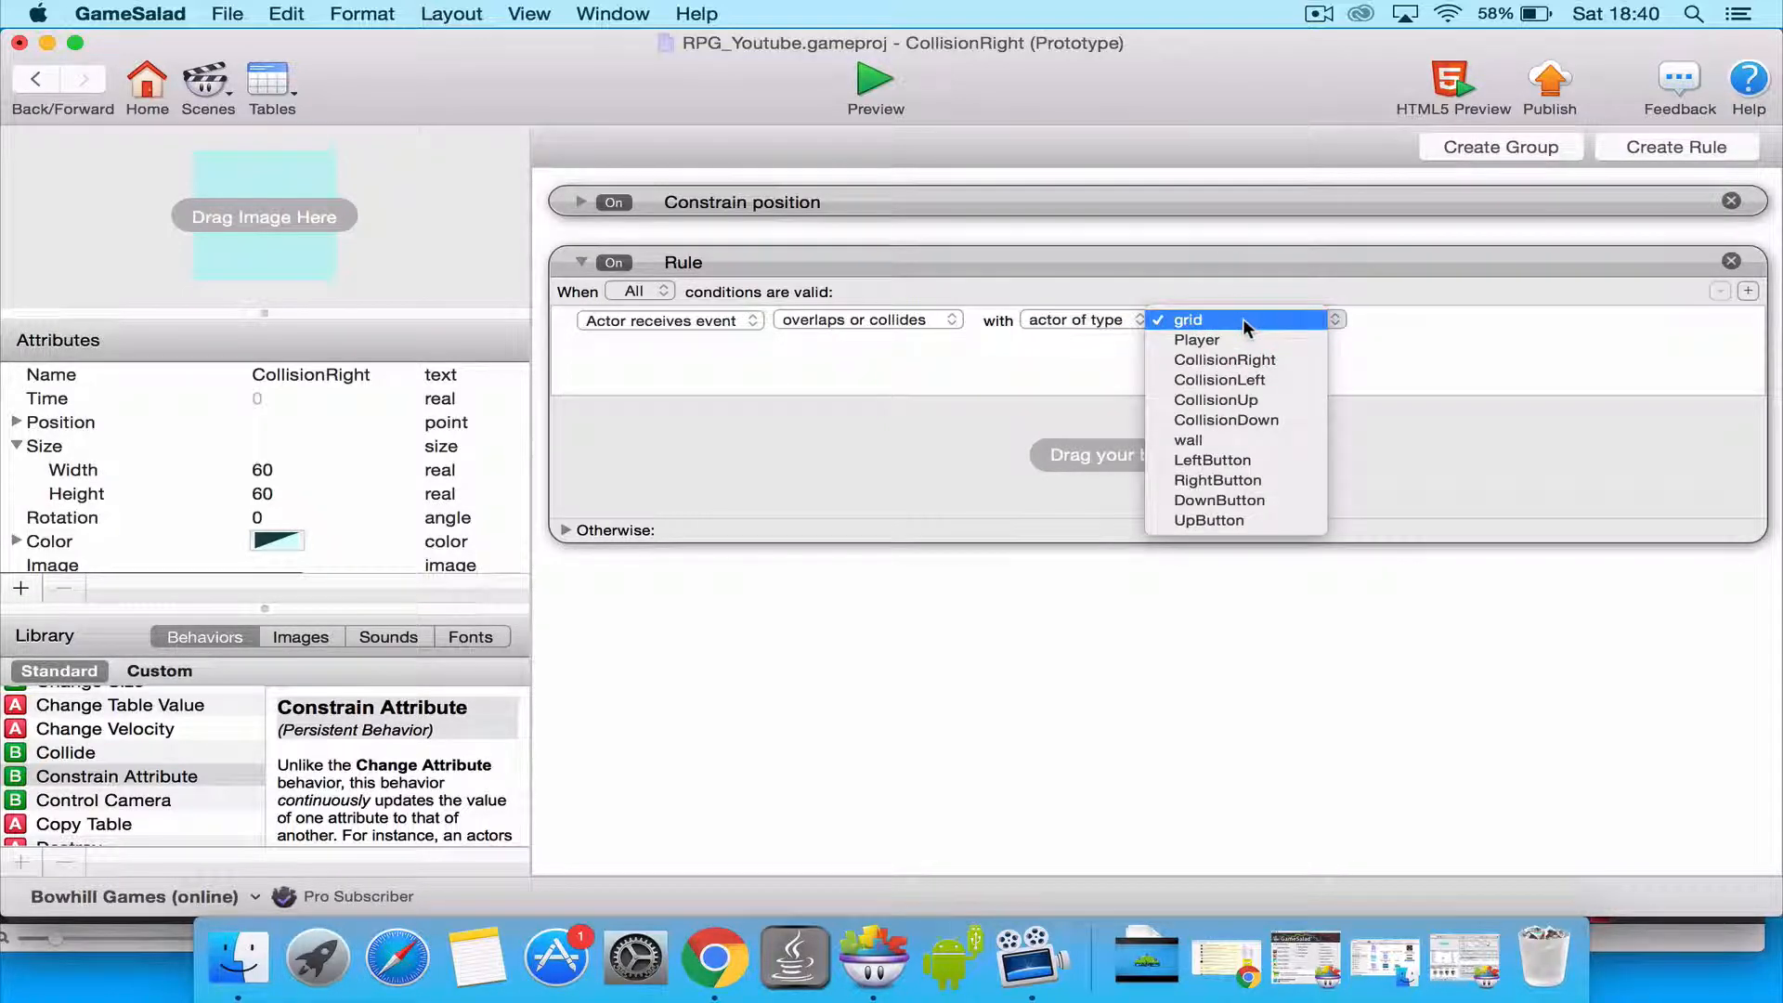
left_click(1195, 442)
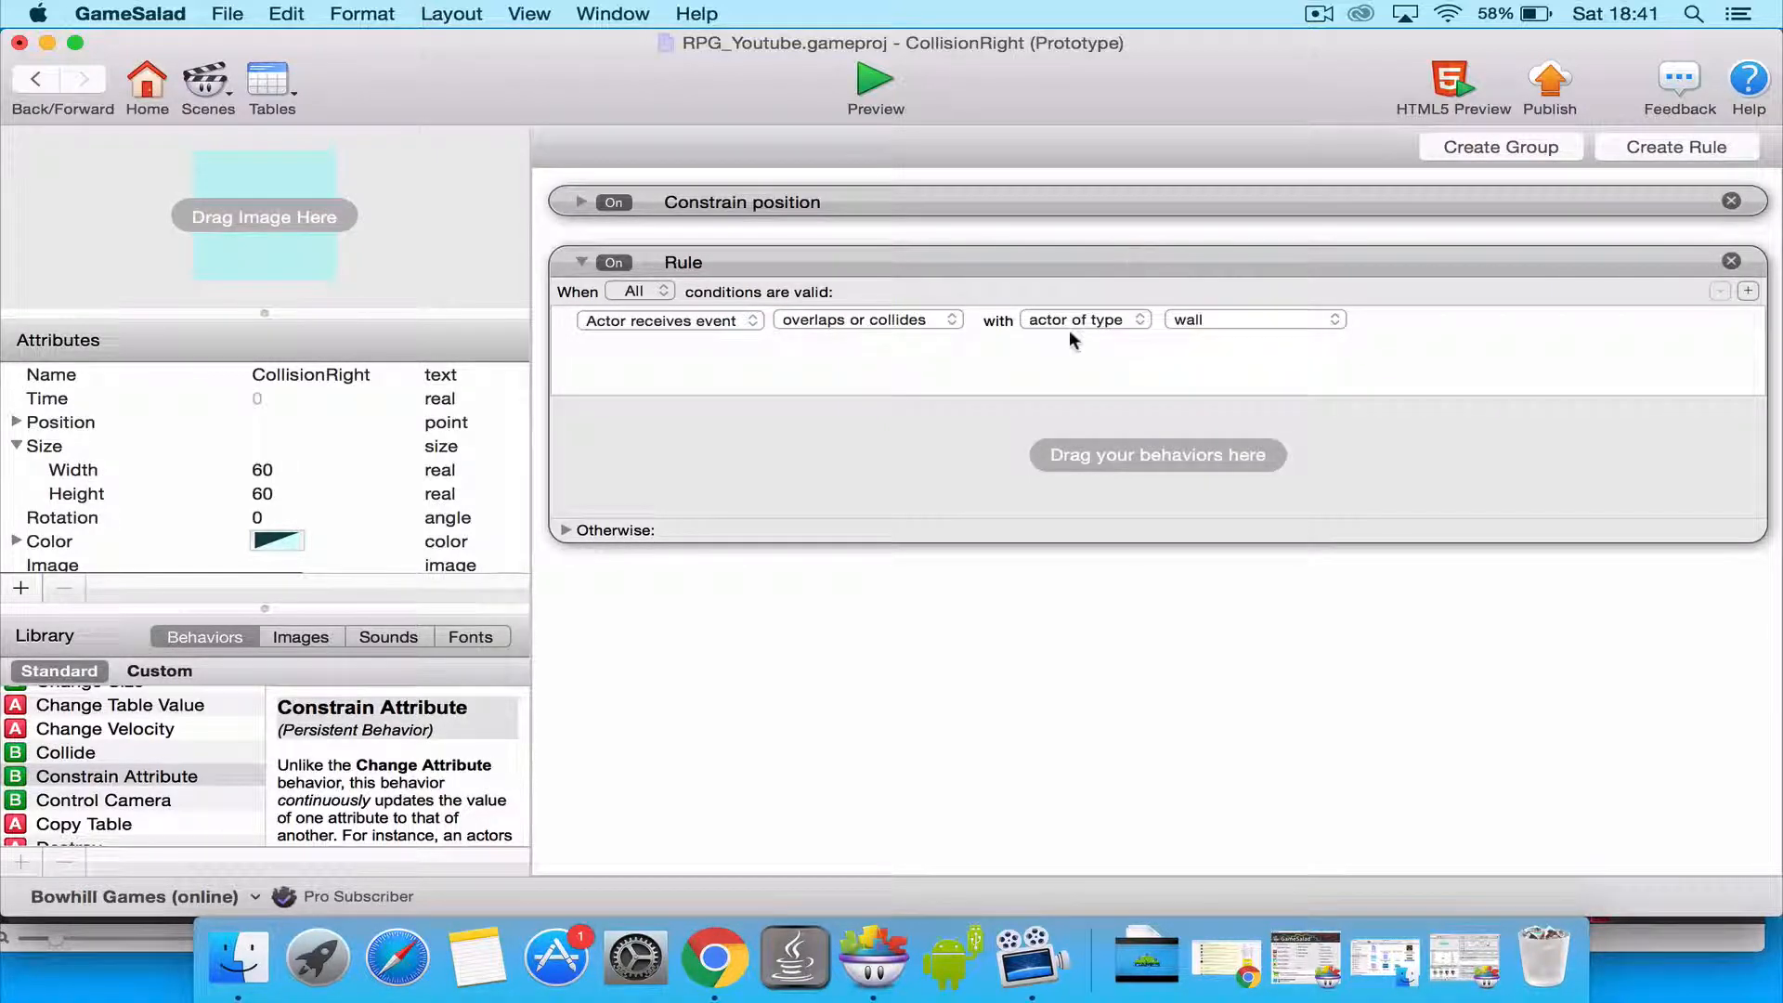
left_click(1126, 324)
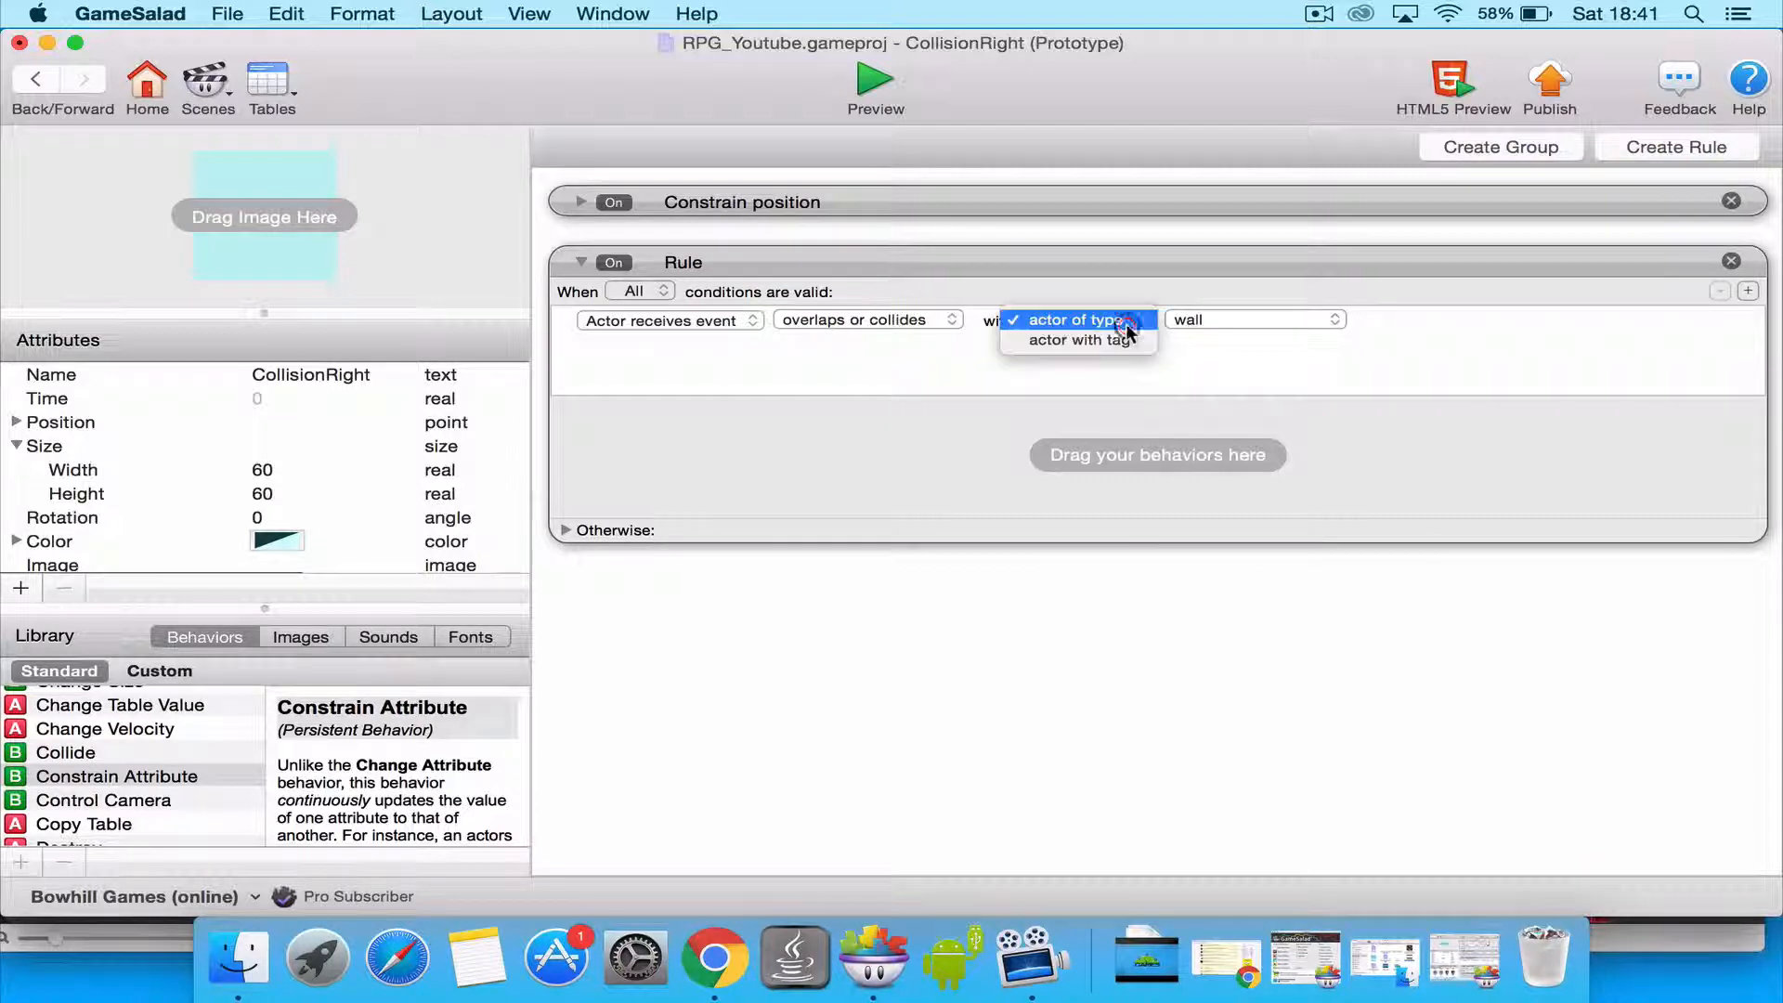
left_click(1293, 374)
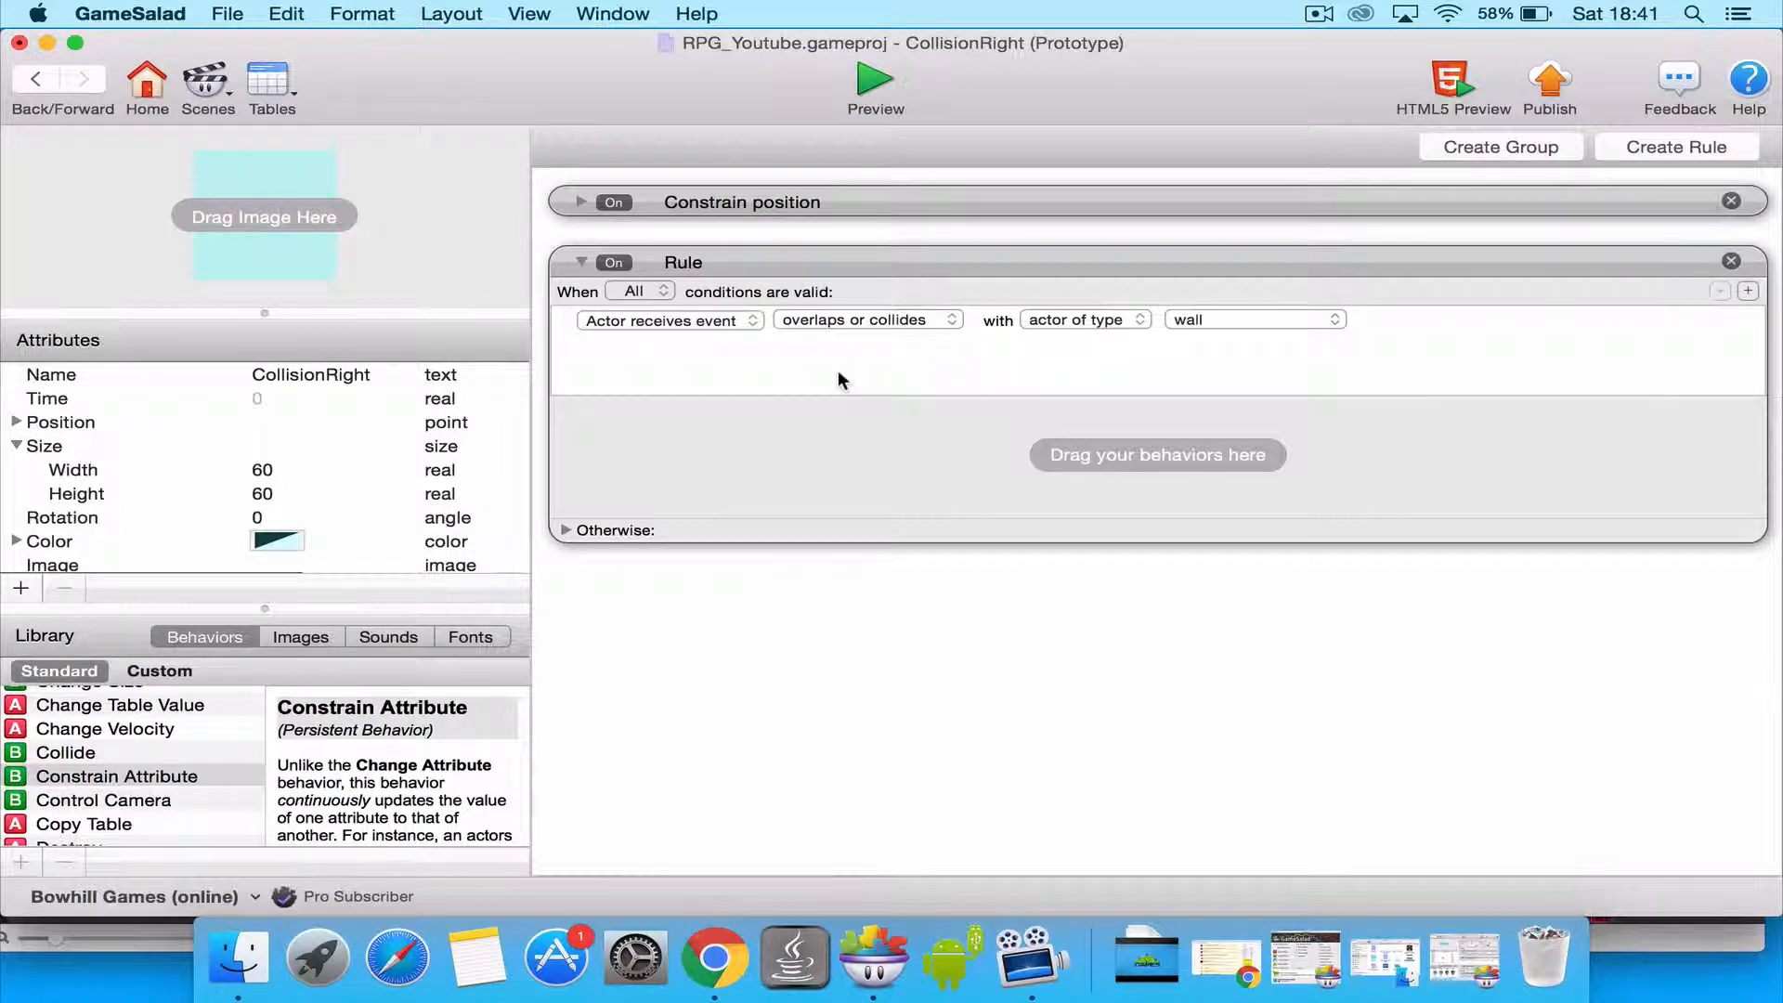
Add a Change Attribute behavior to the rule and make it change game.playerColisionRight.
scroll(193, 748, "up", 4)
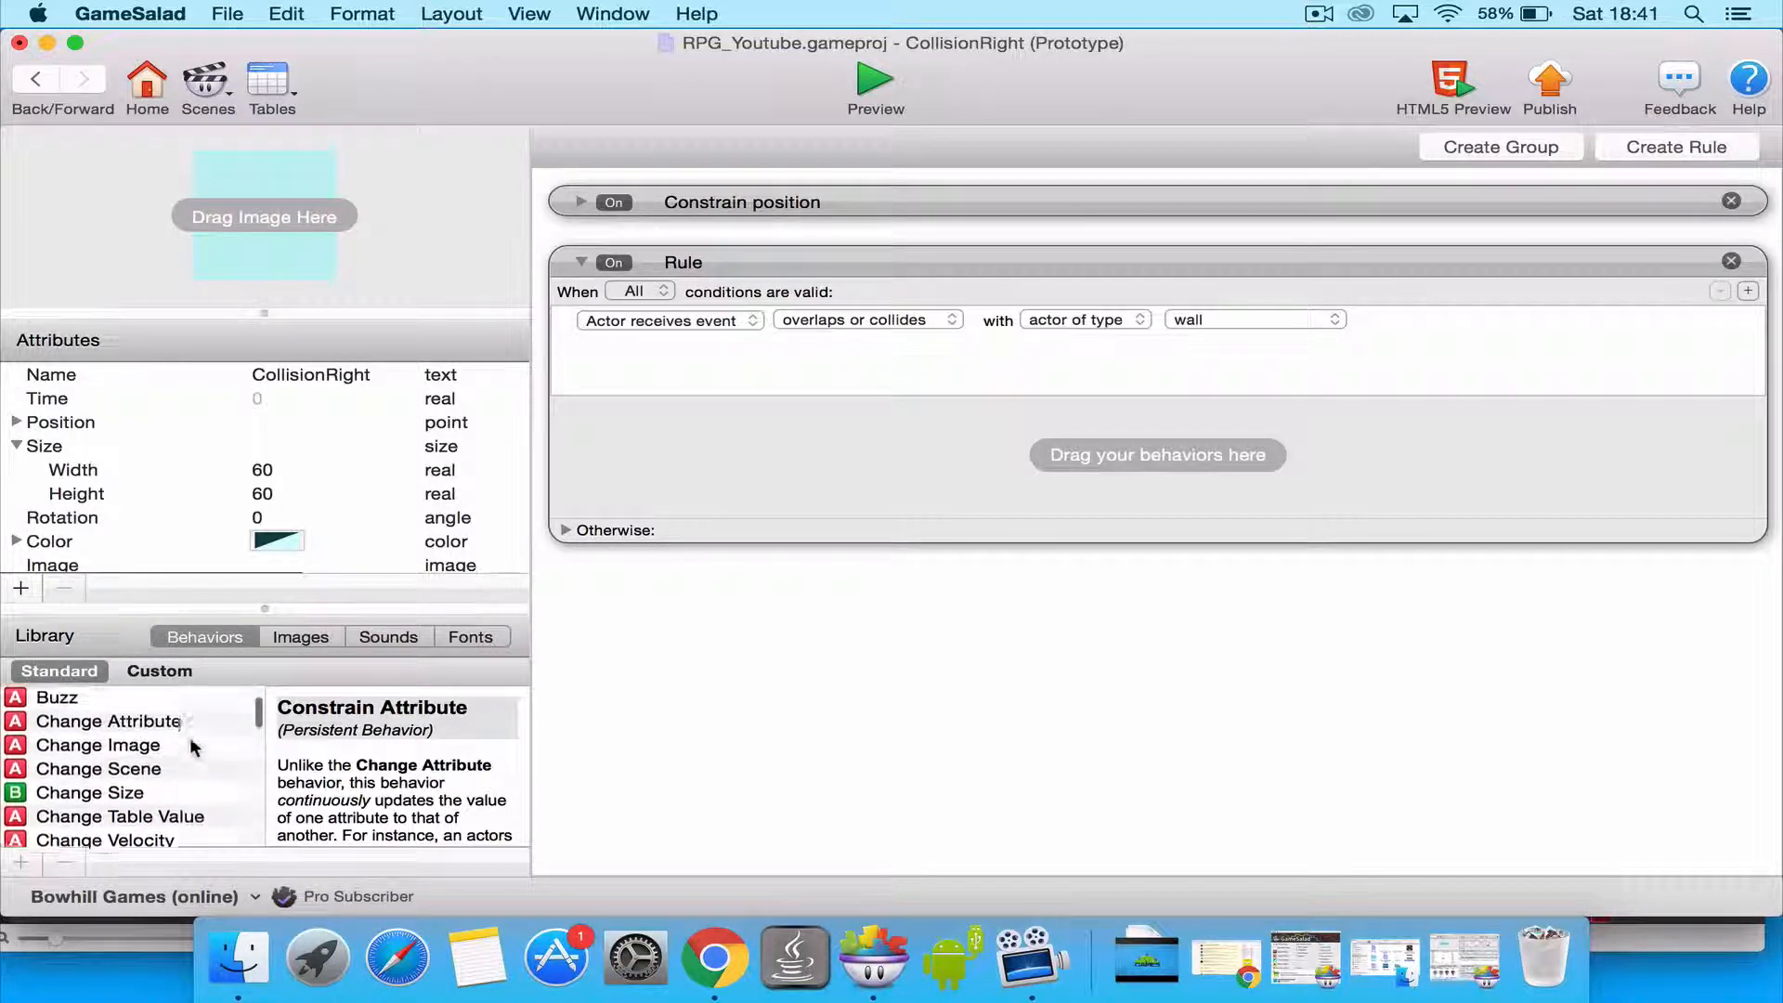
scroll(193, 748, "up", 2)
left_click(116, 818)
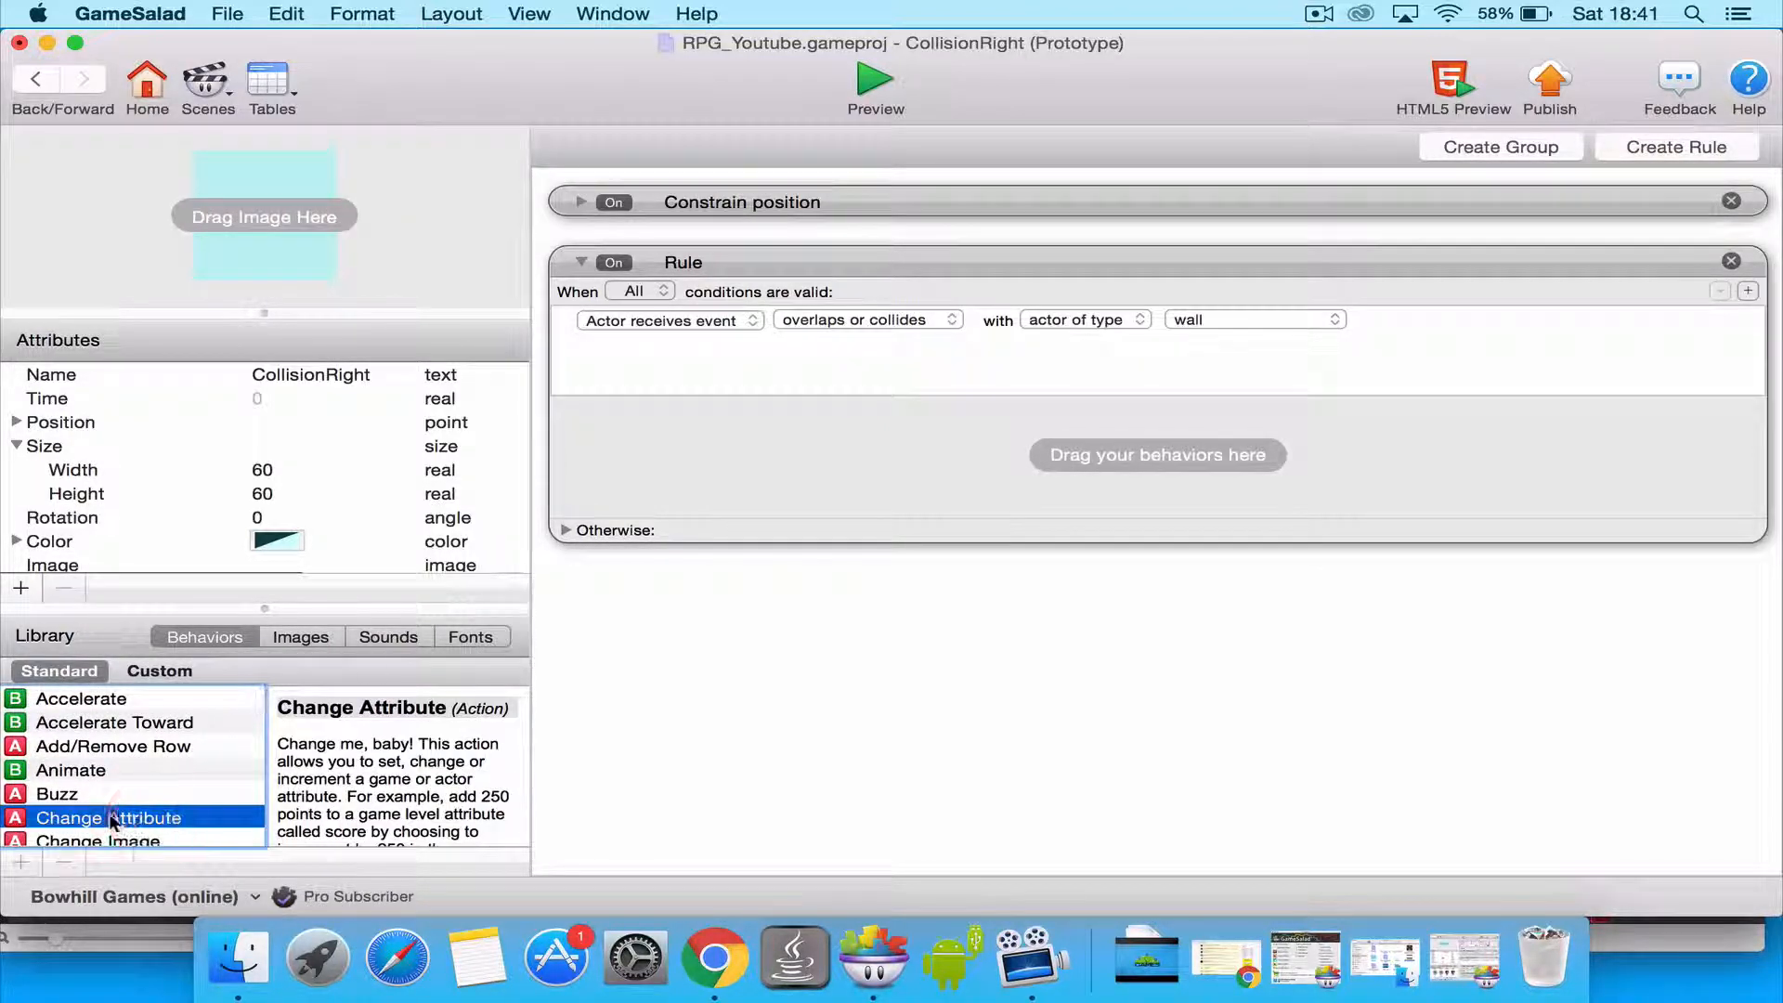
left_click_drag(110, 820, 824, 427)
left_click(966, 467)
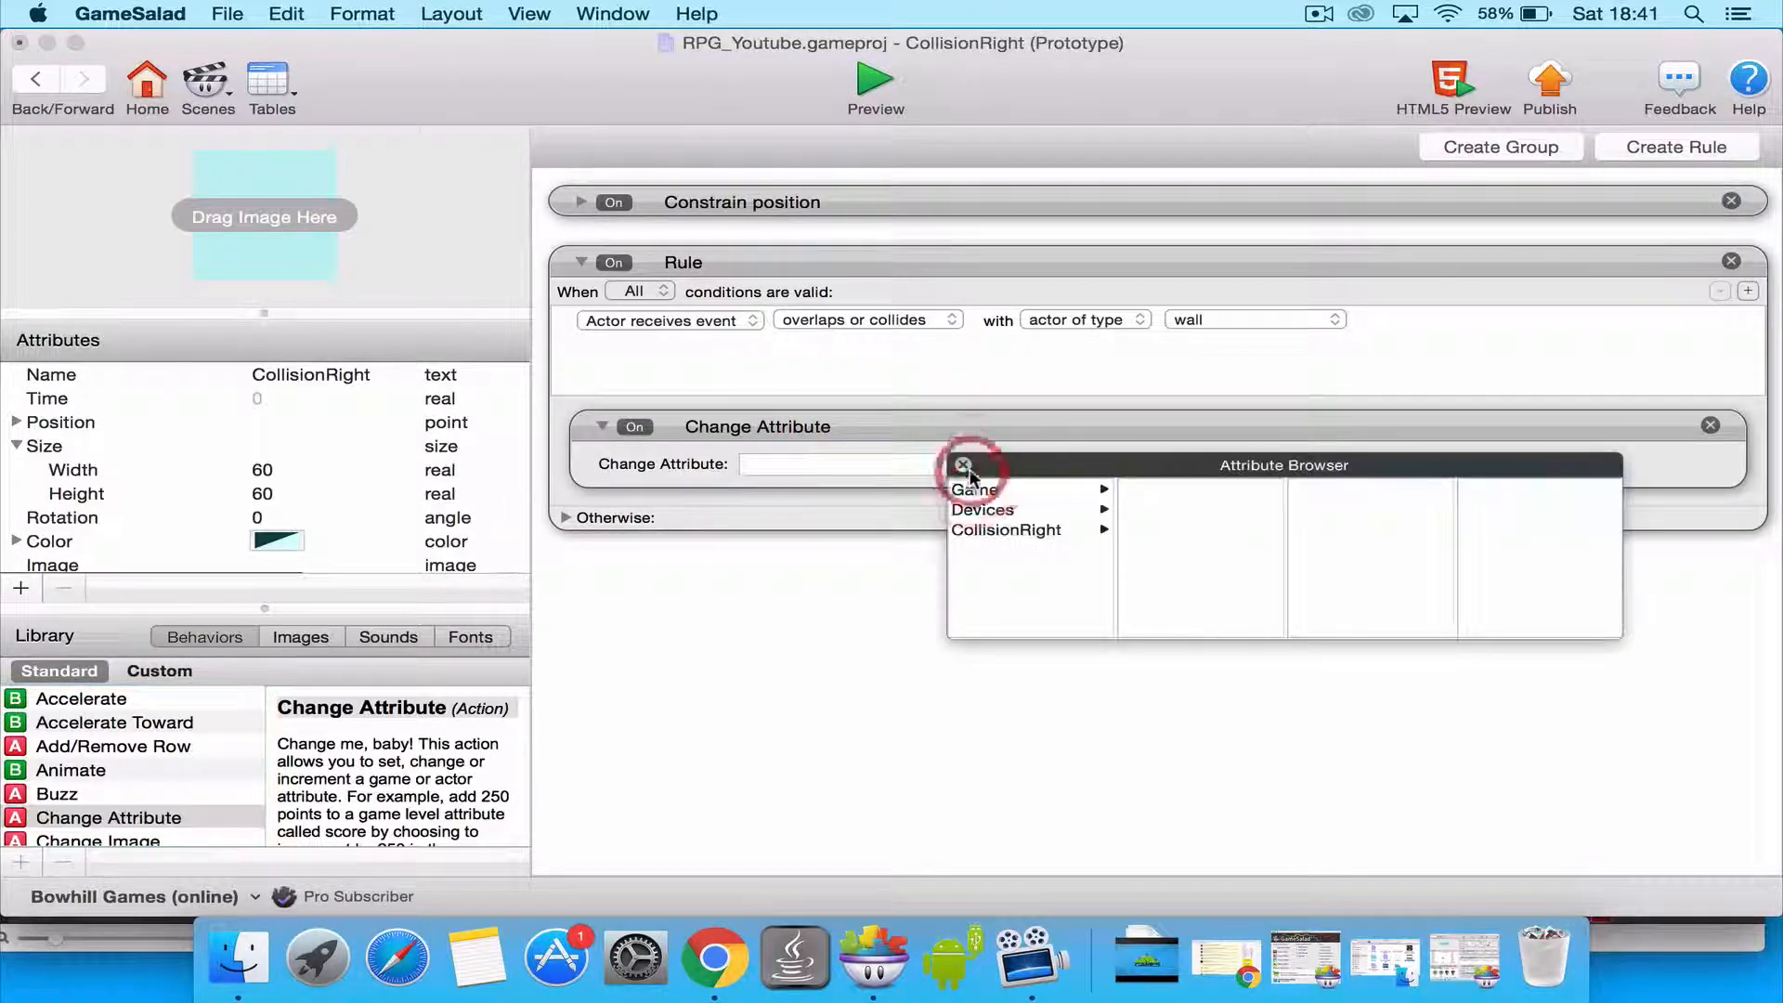
left_click(966, 488)
scroll(1170, 526, "down", 5)
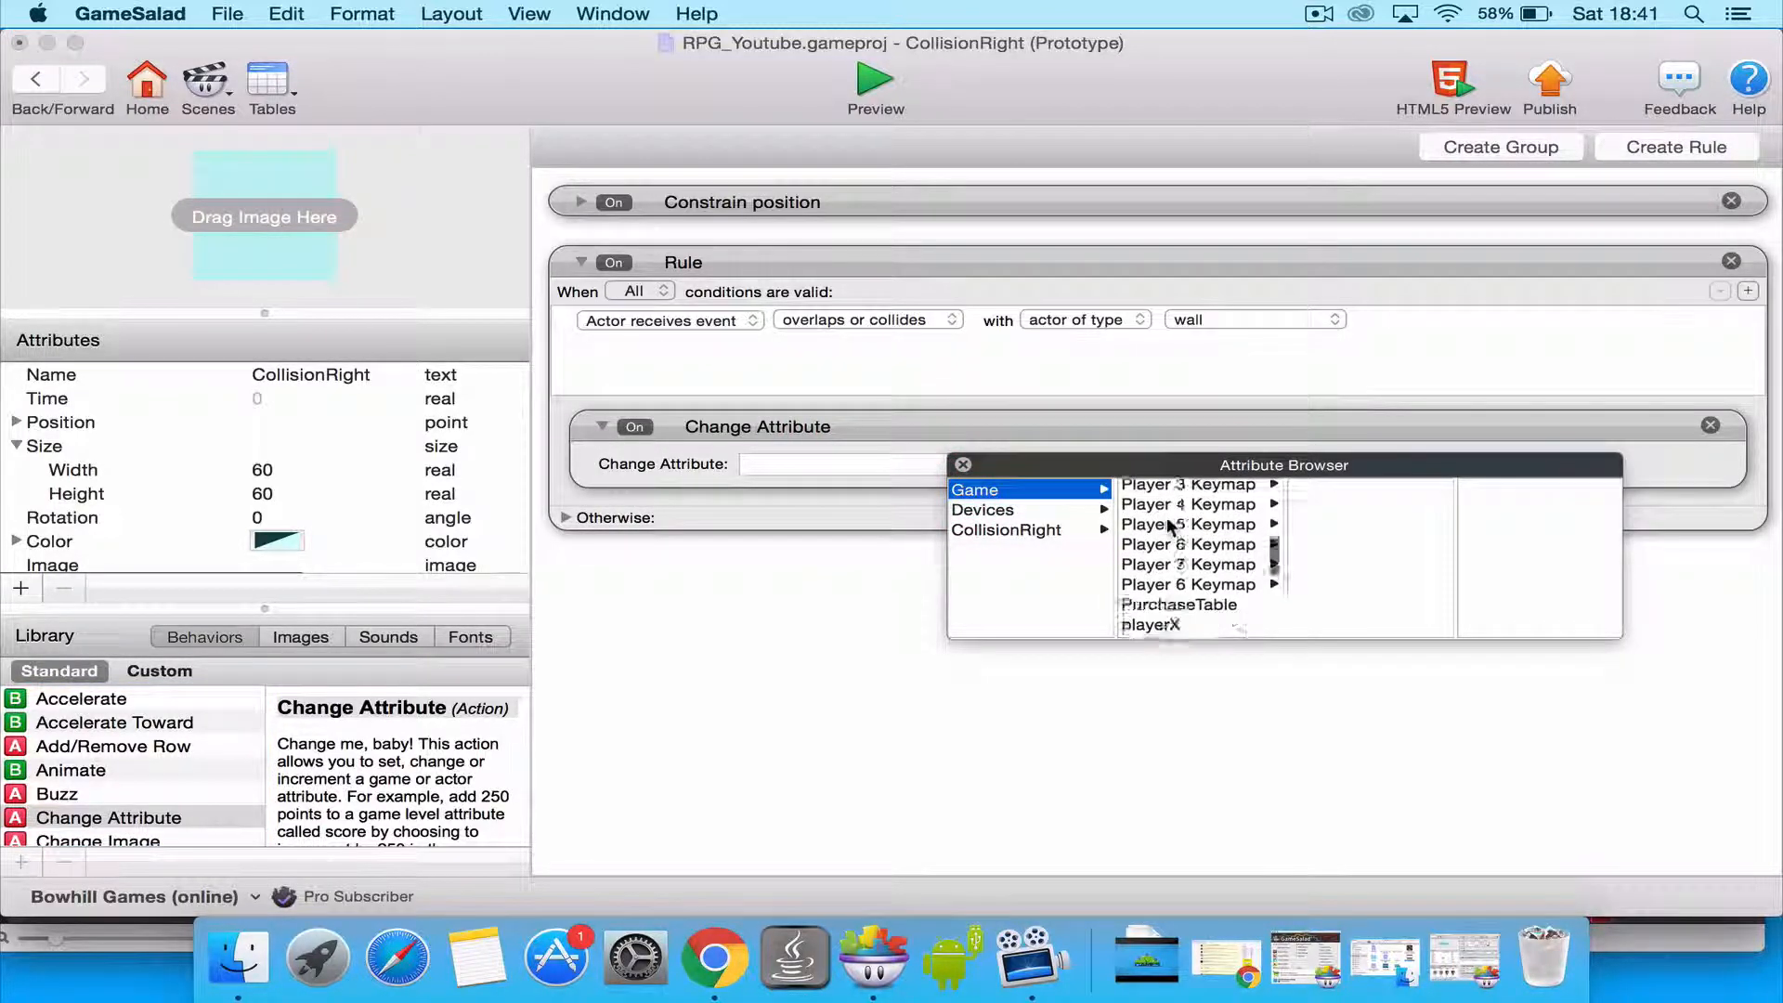
scroll(1171, 527, "down", 6)
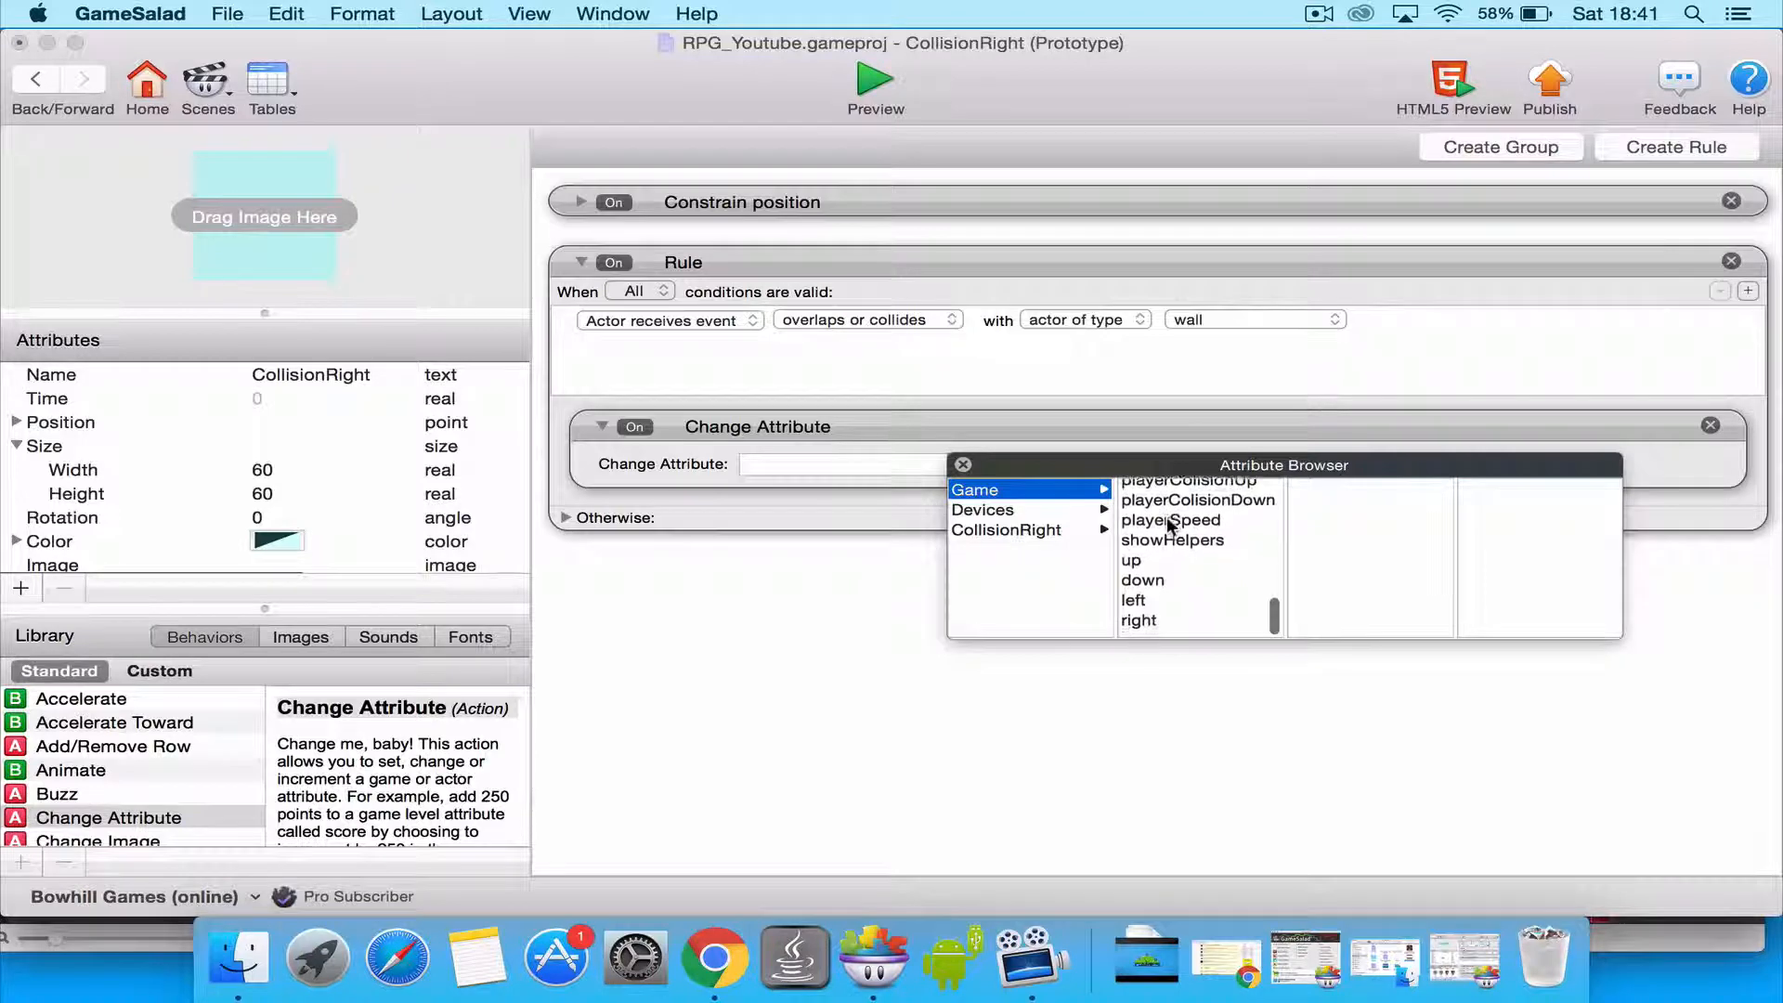
scroll(1165, 527, "up", 4)
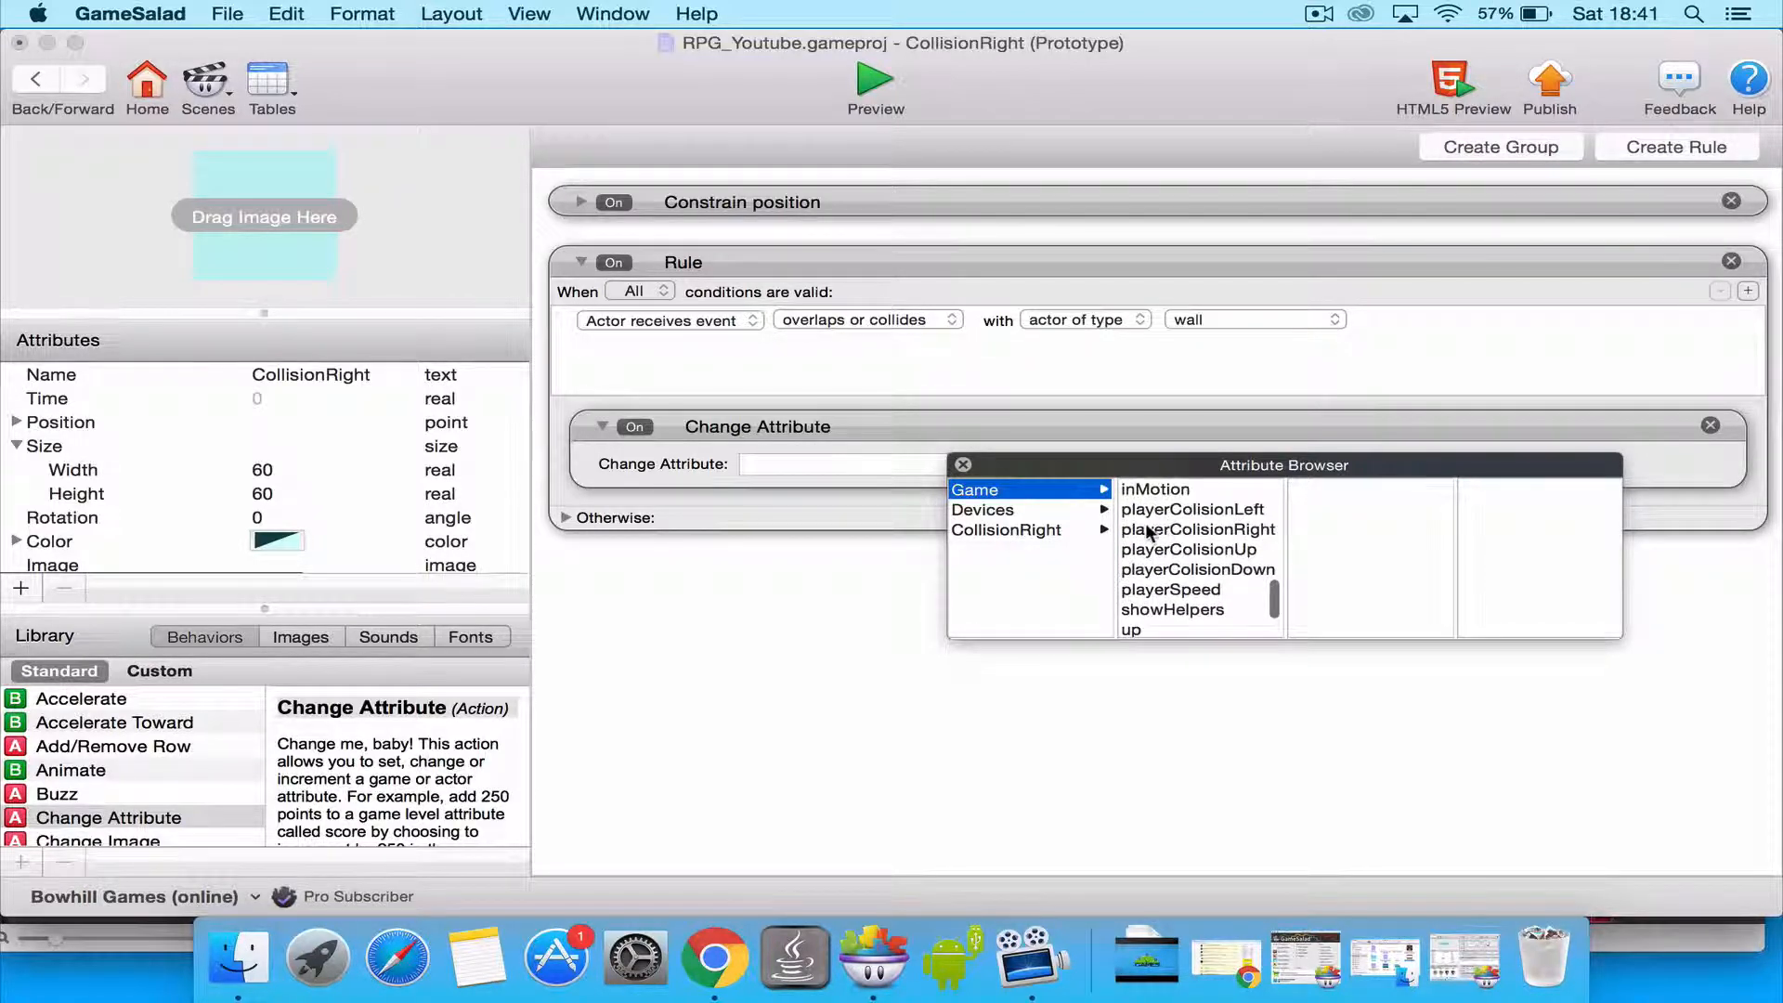
left_click(1185, 531)
Set the value of the rule's Change Attribute behavior to 1.
left_click(1139, 464)
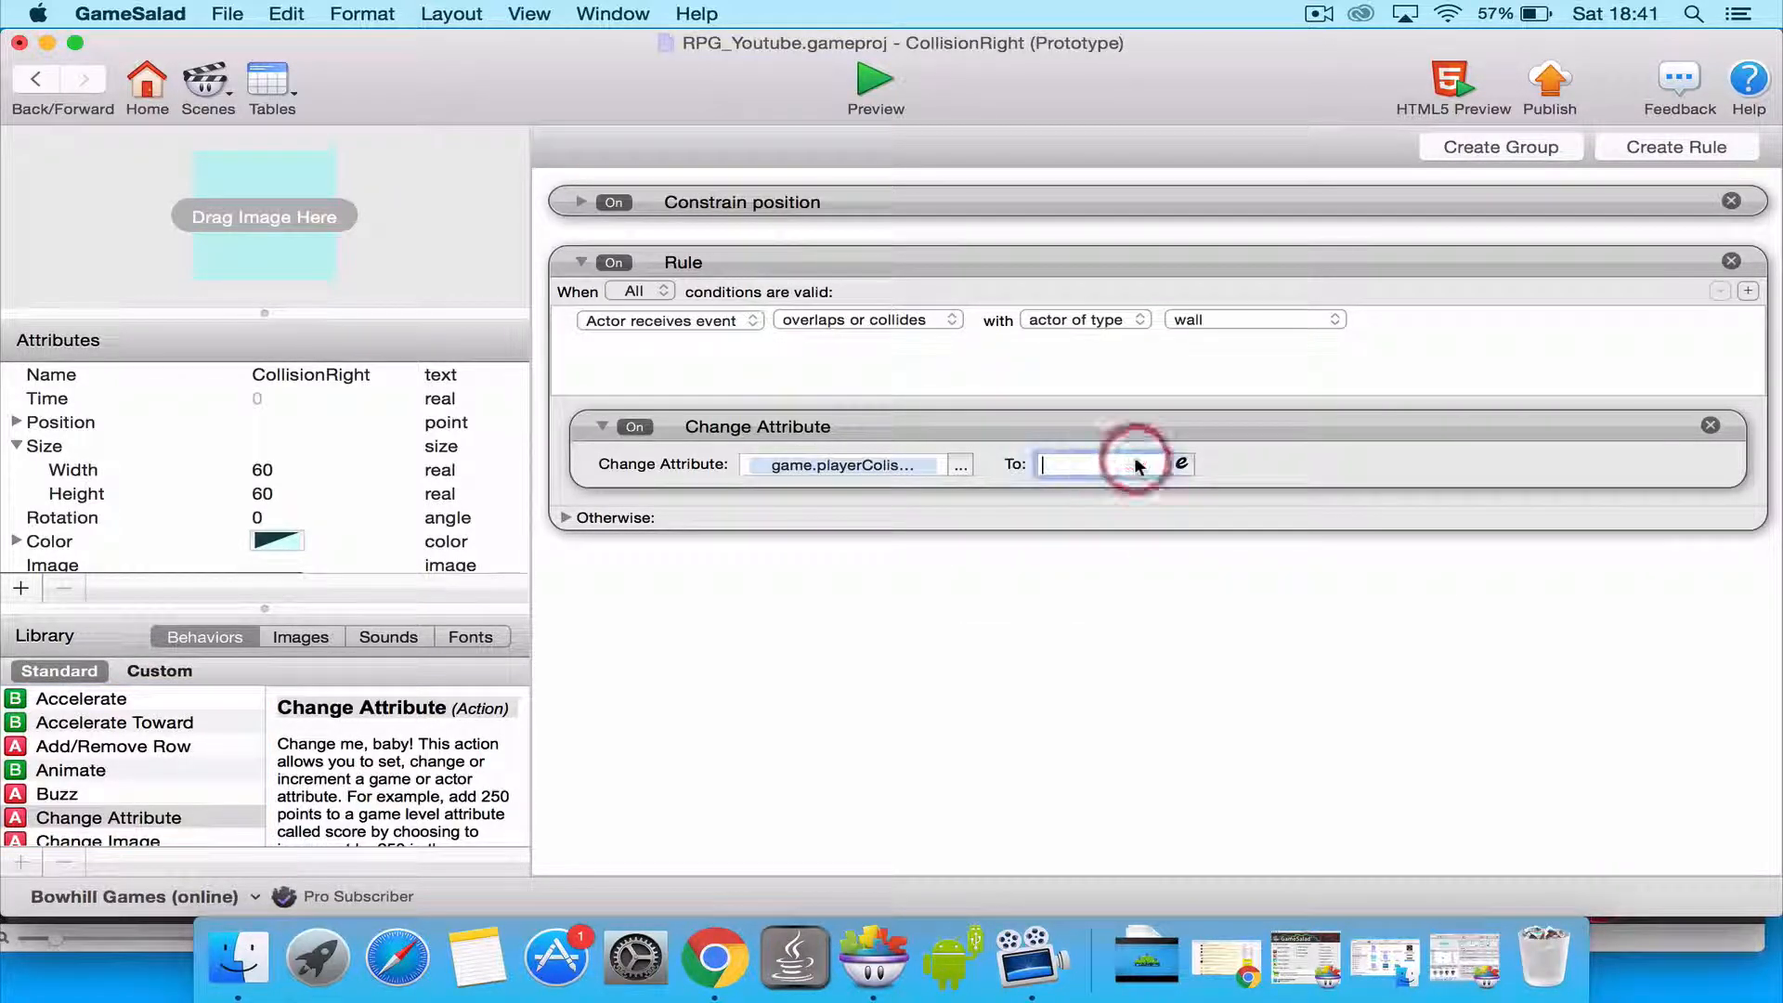
type("1")
key("Return")
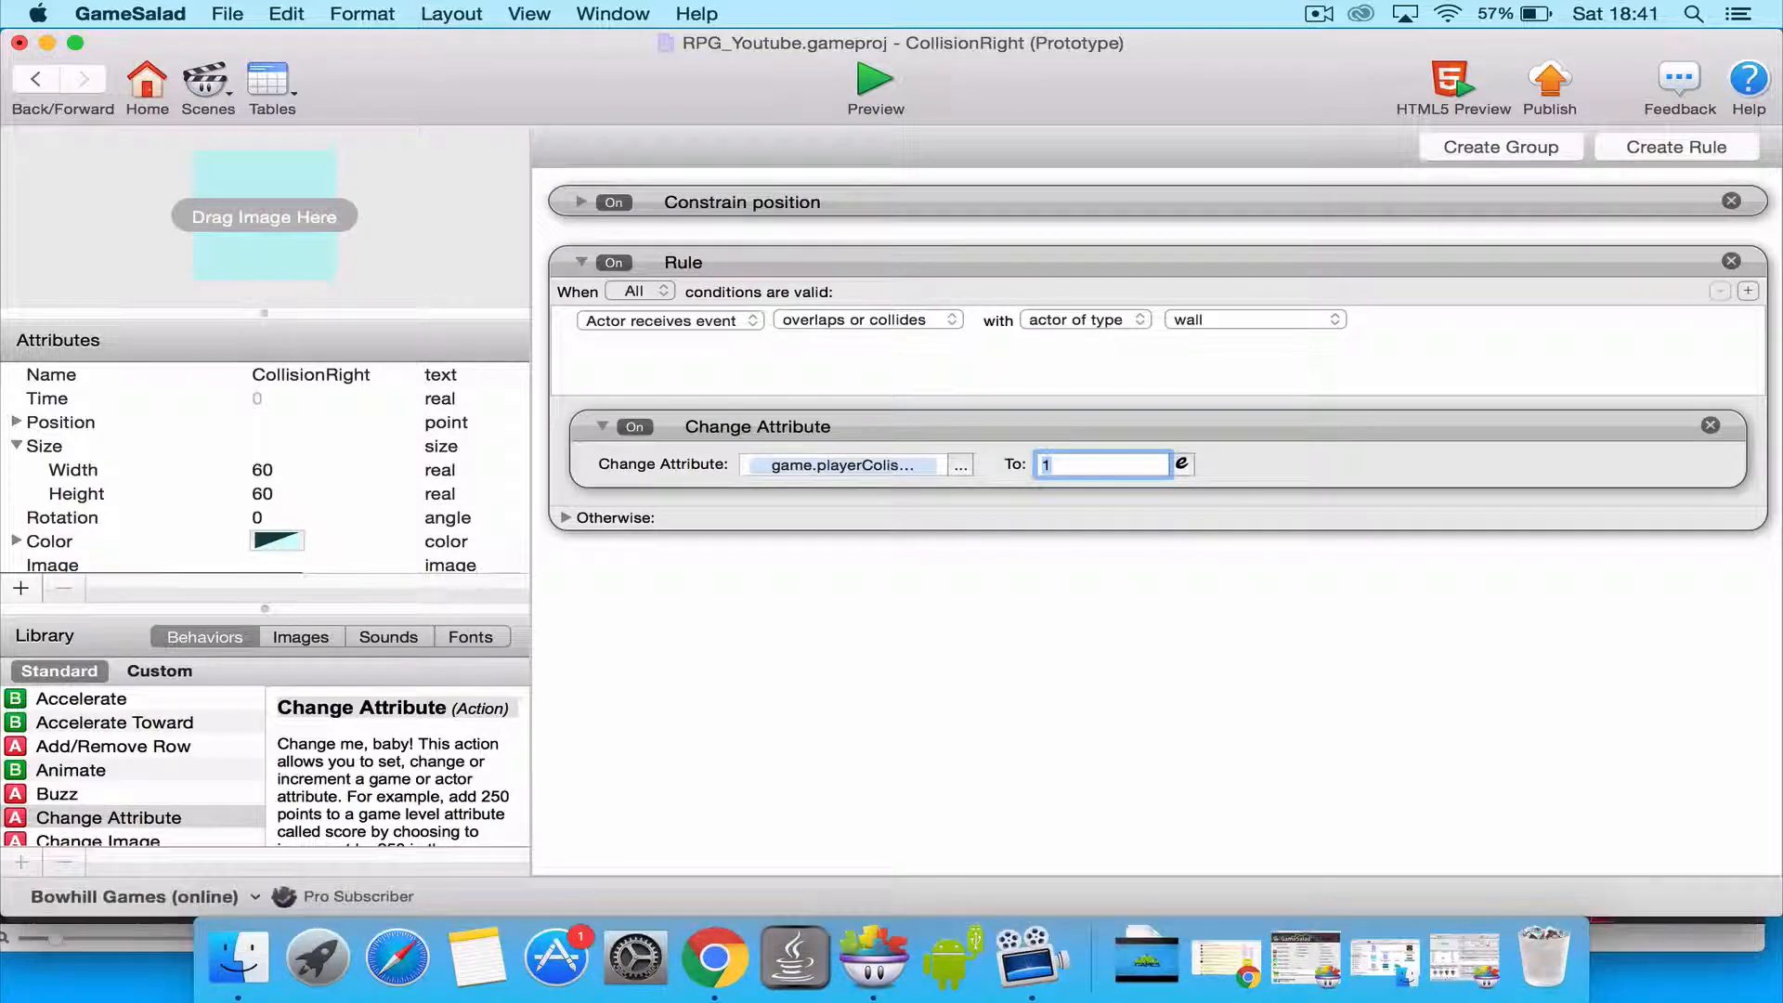
Duplicate the Change Attribute behavior and move the copy into the rule's Otherwise section.
left_click(1022, 431)
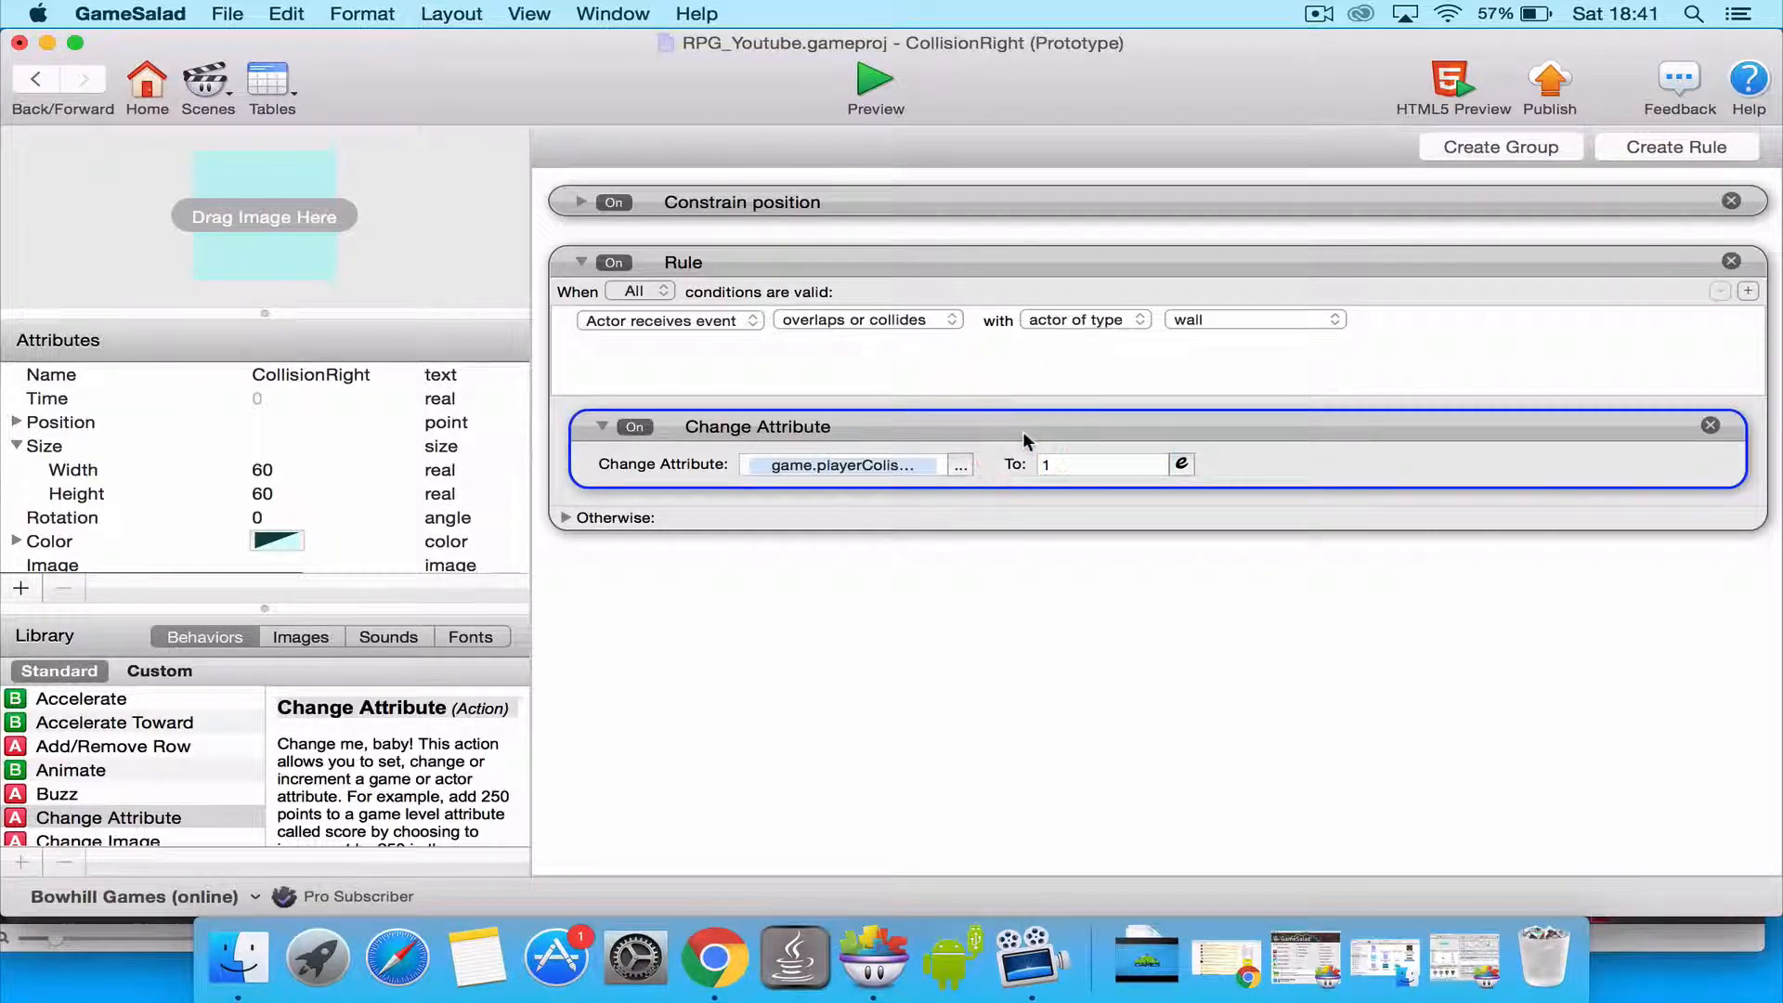
key("super+c")
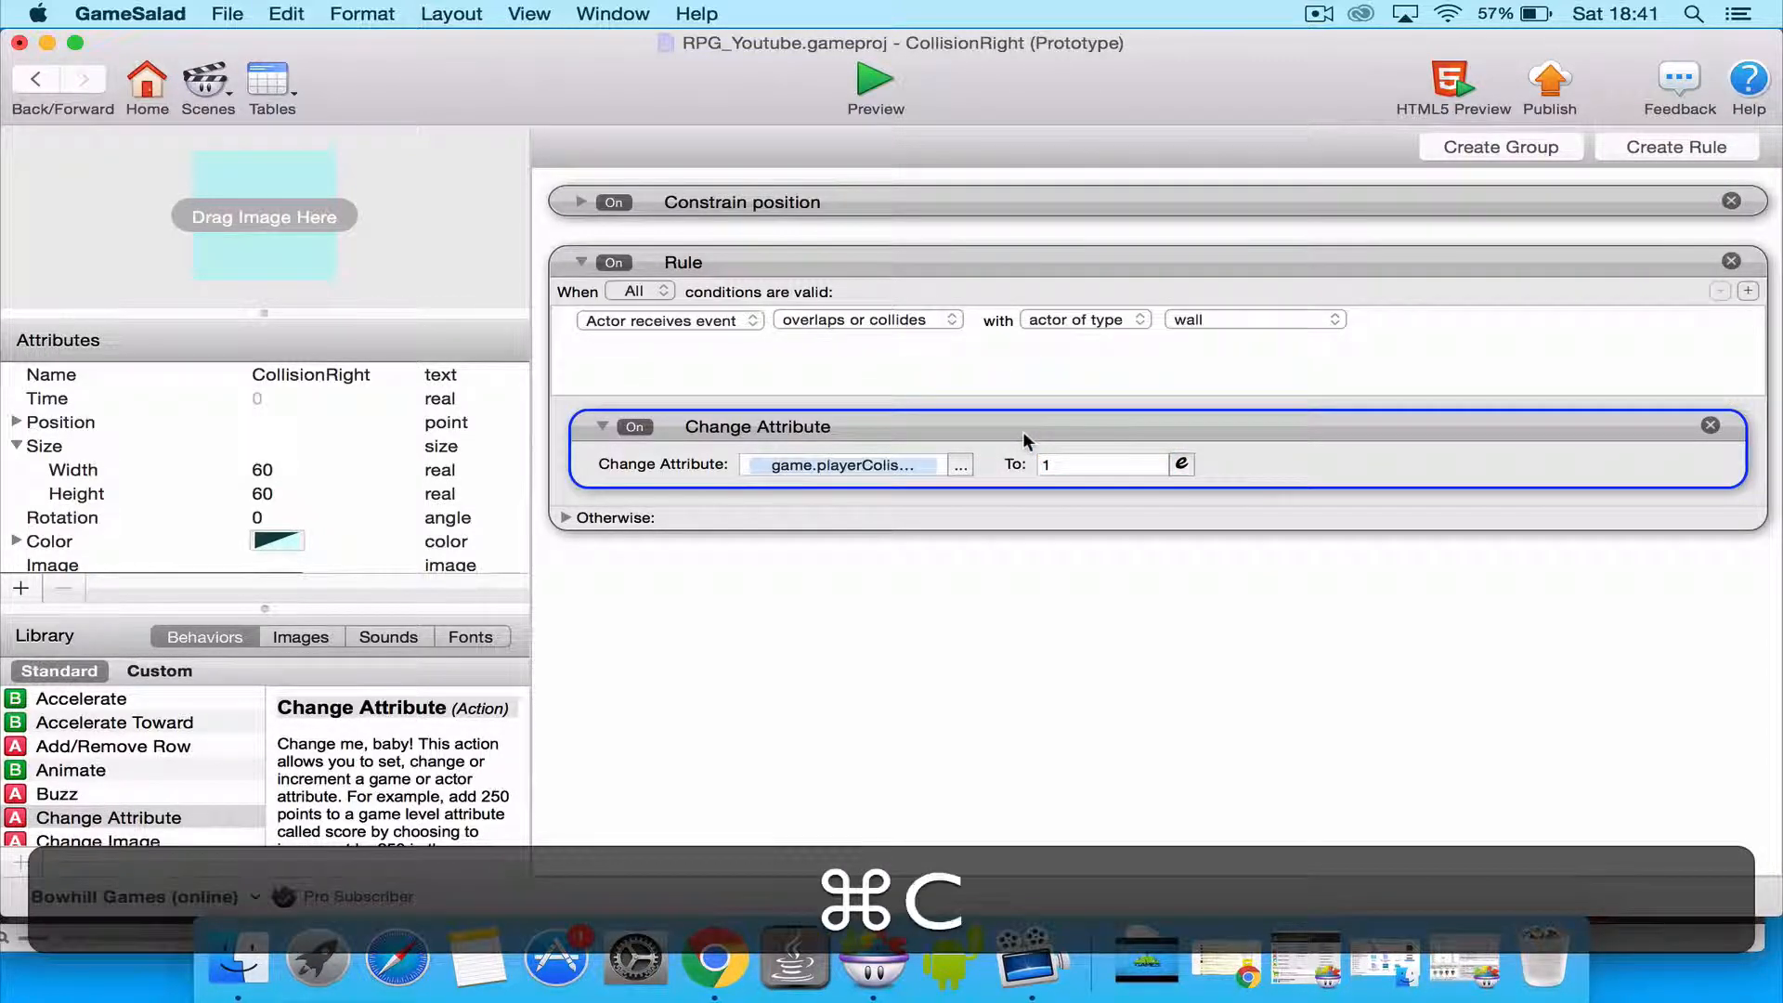
left_click(579, 517)
key("super+v")
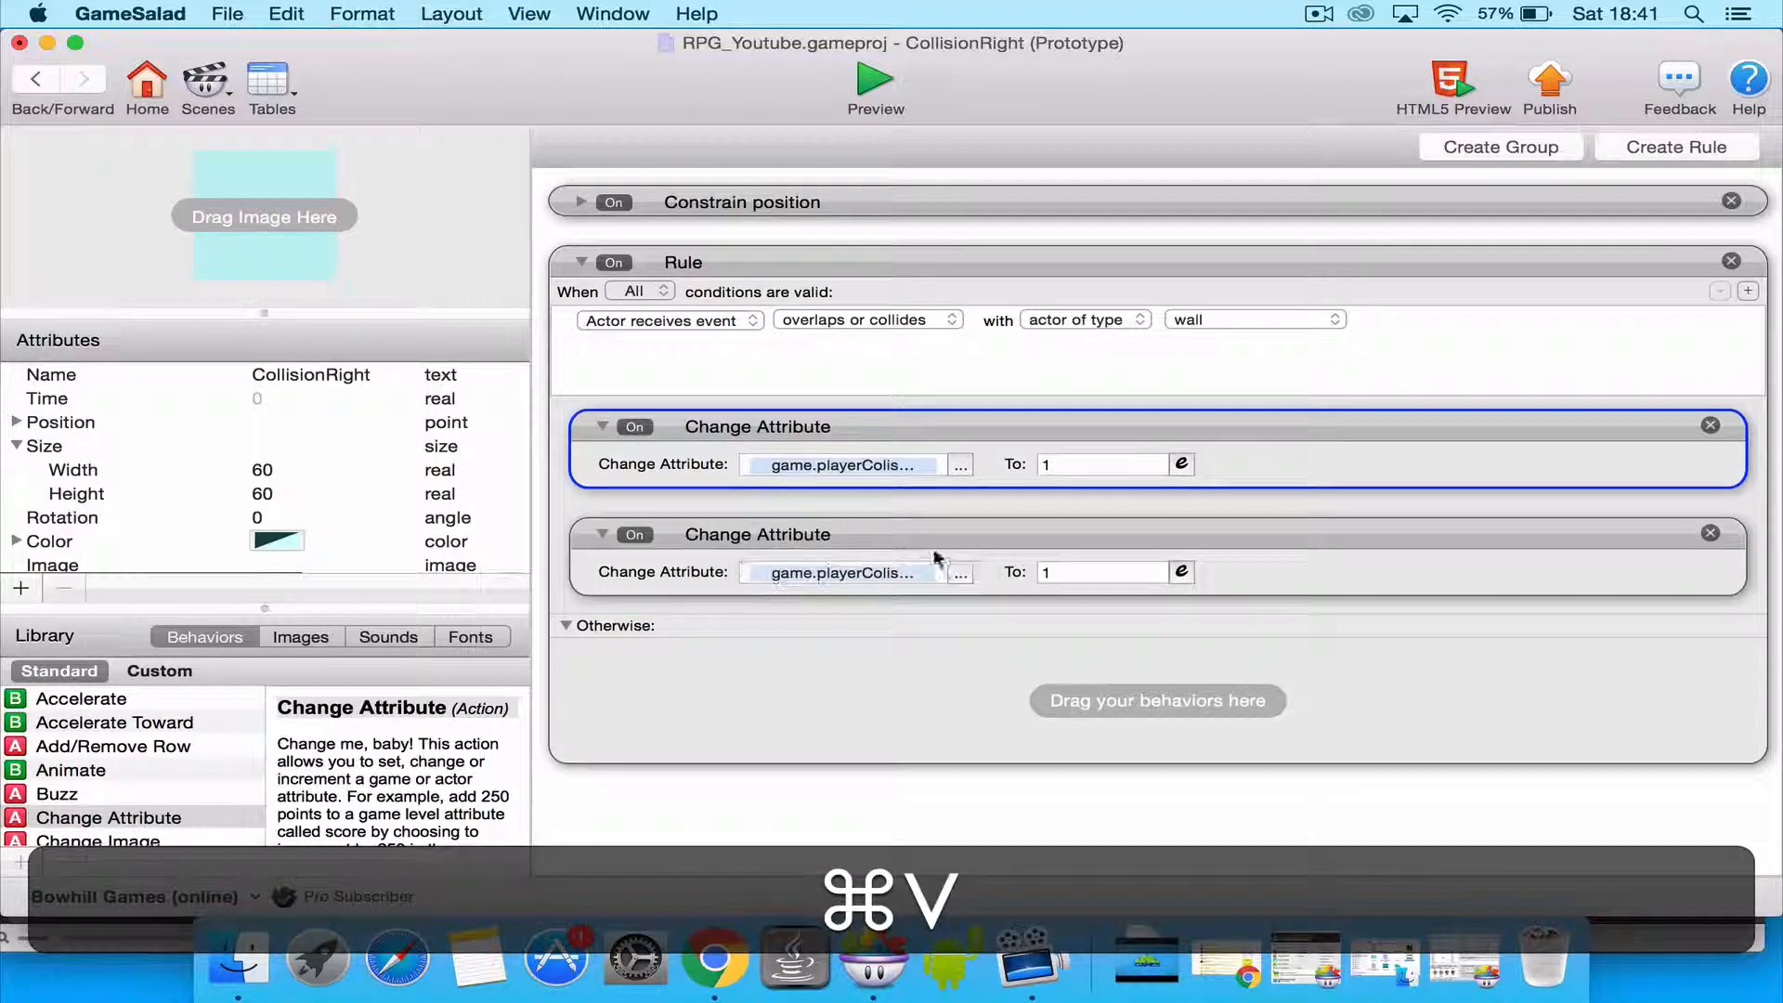
left_click_drag(940, 528, 935, 661)
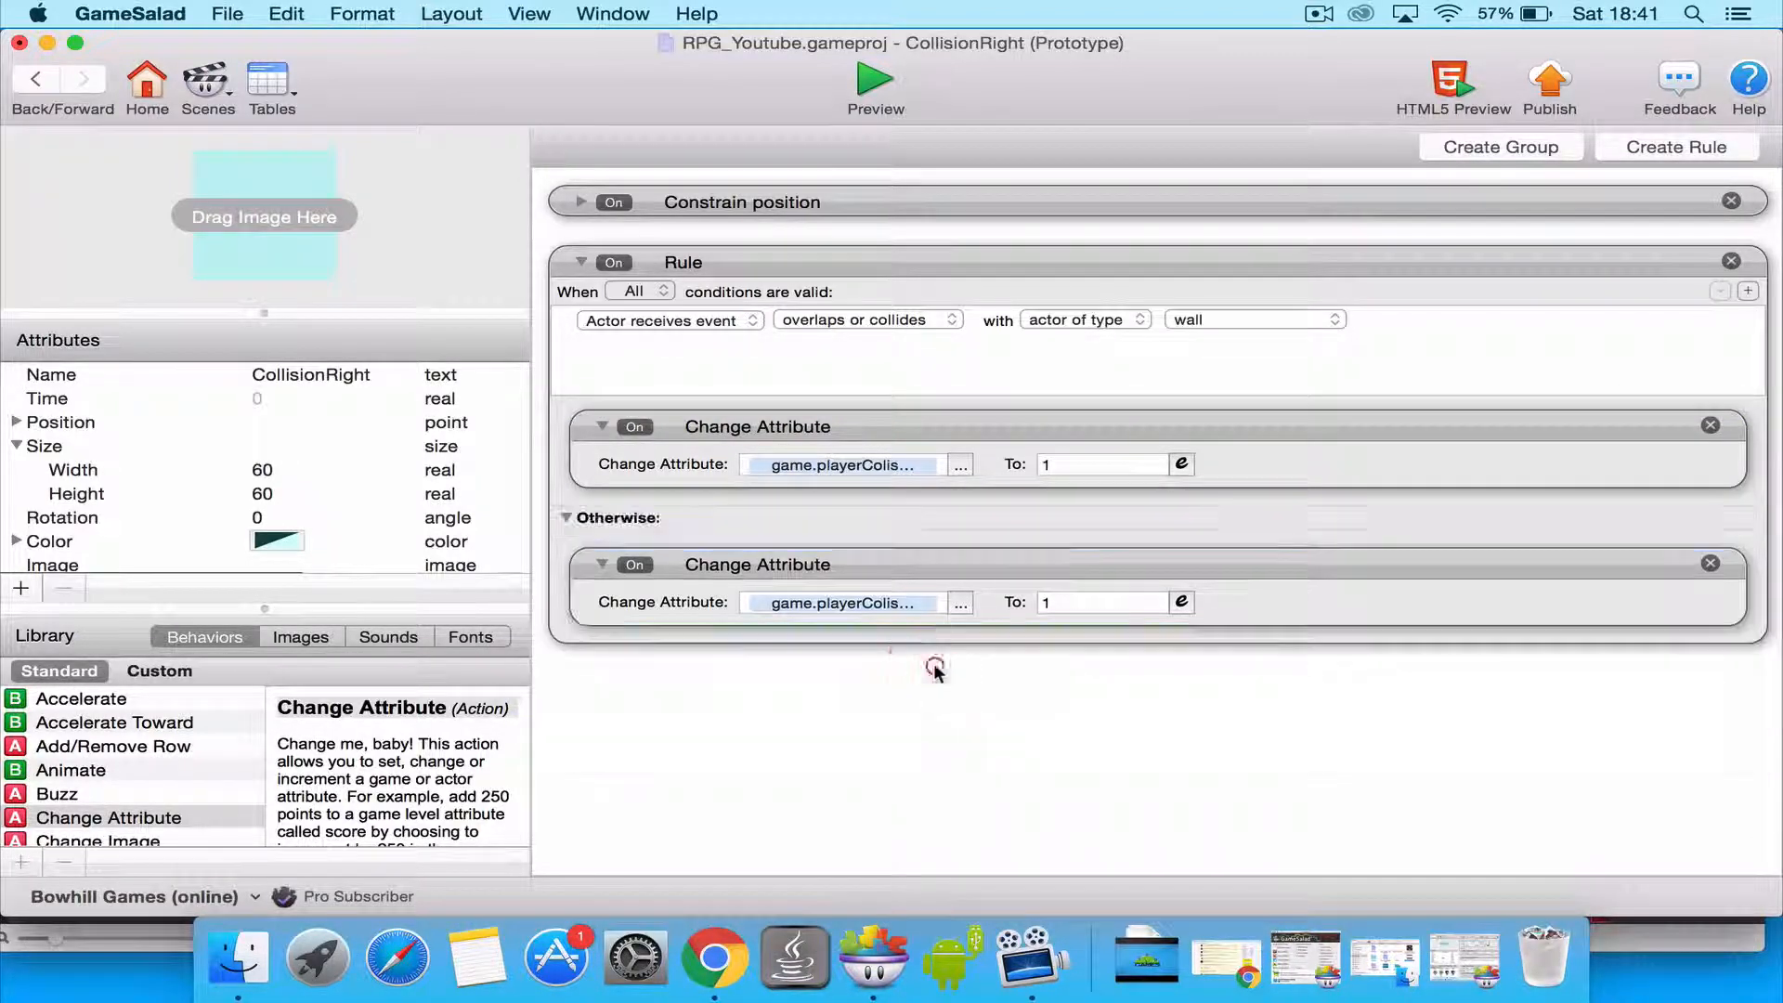
Set the value of the Otherwise section's Change Attribute behavior to 0, keeping its target attribute.
left_click(960, 603)
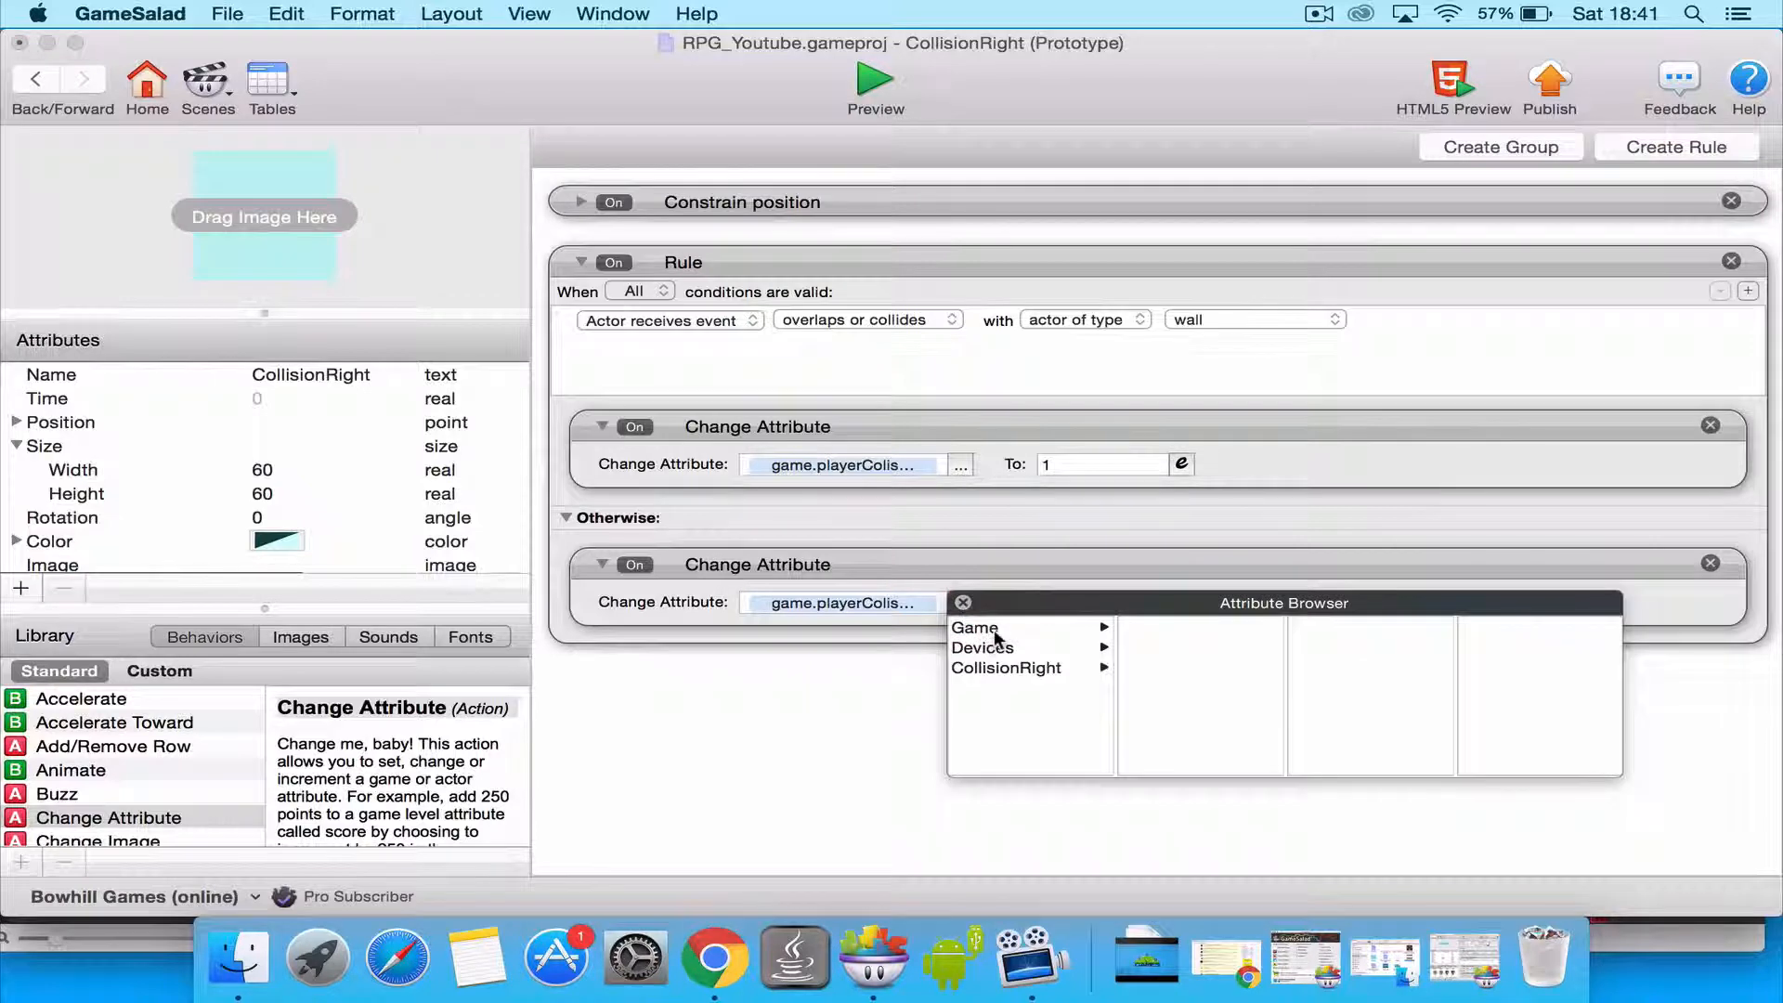
left_click(964, 603)
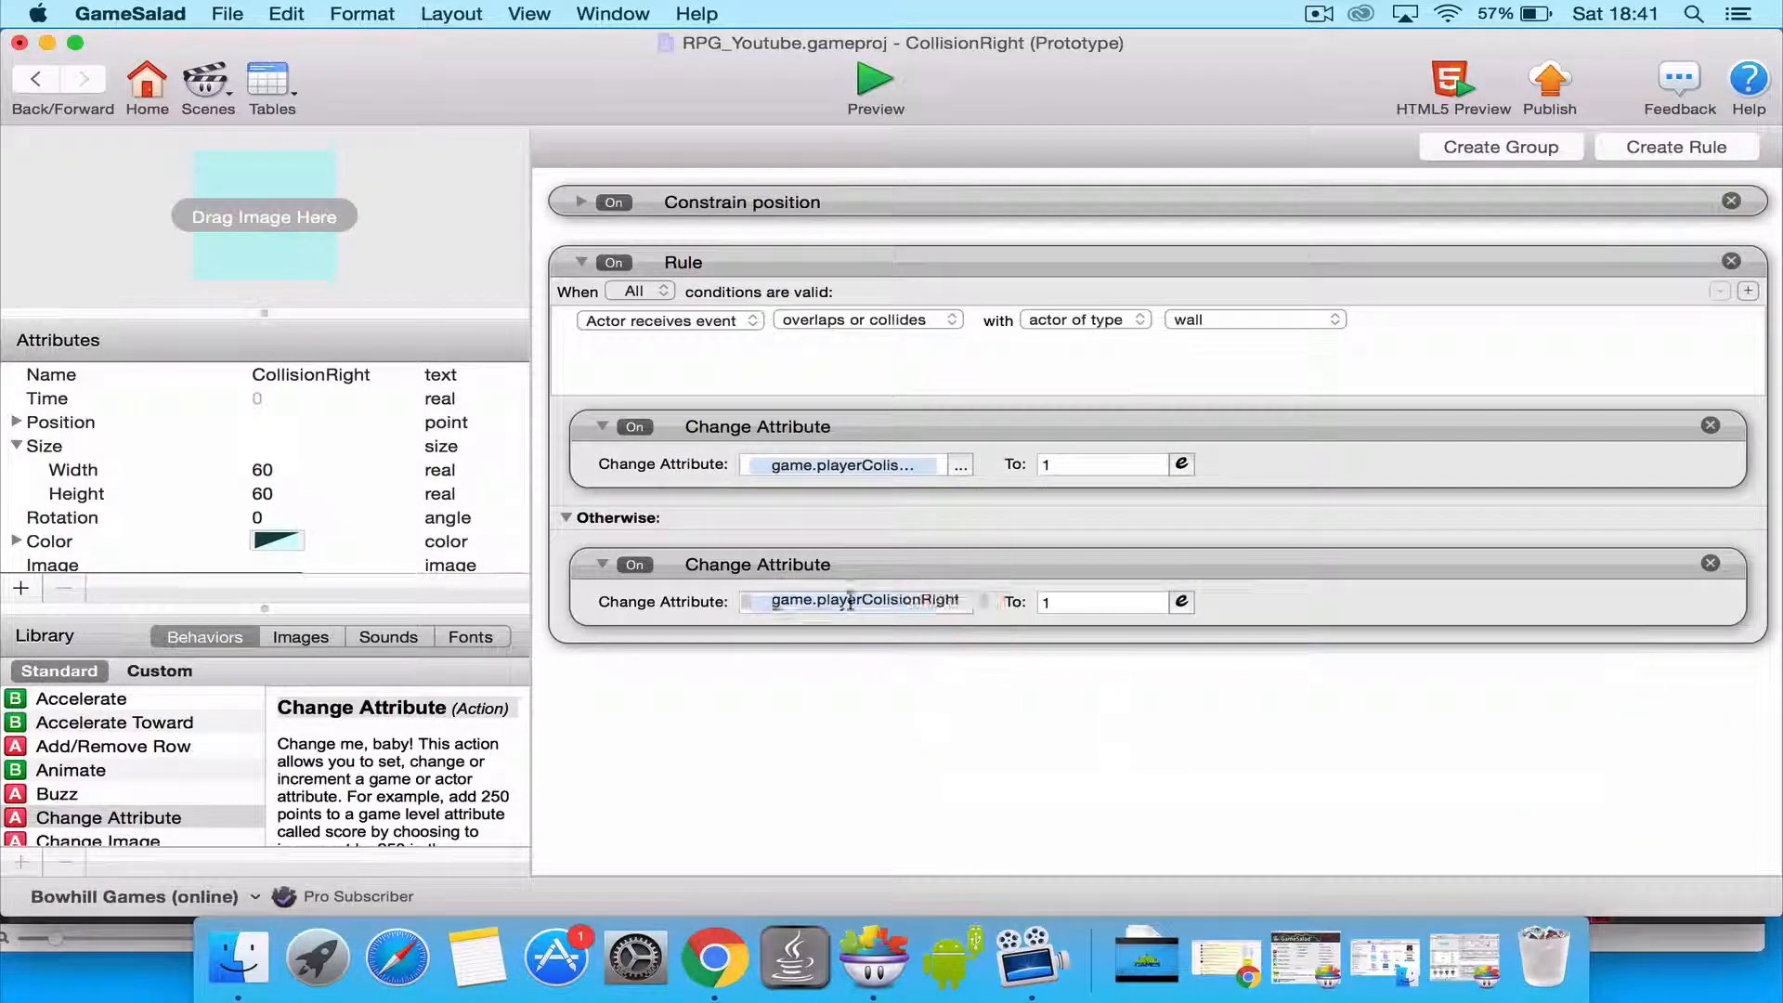
left_click(1119, 605)
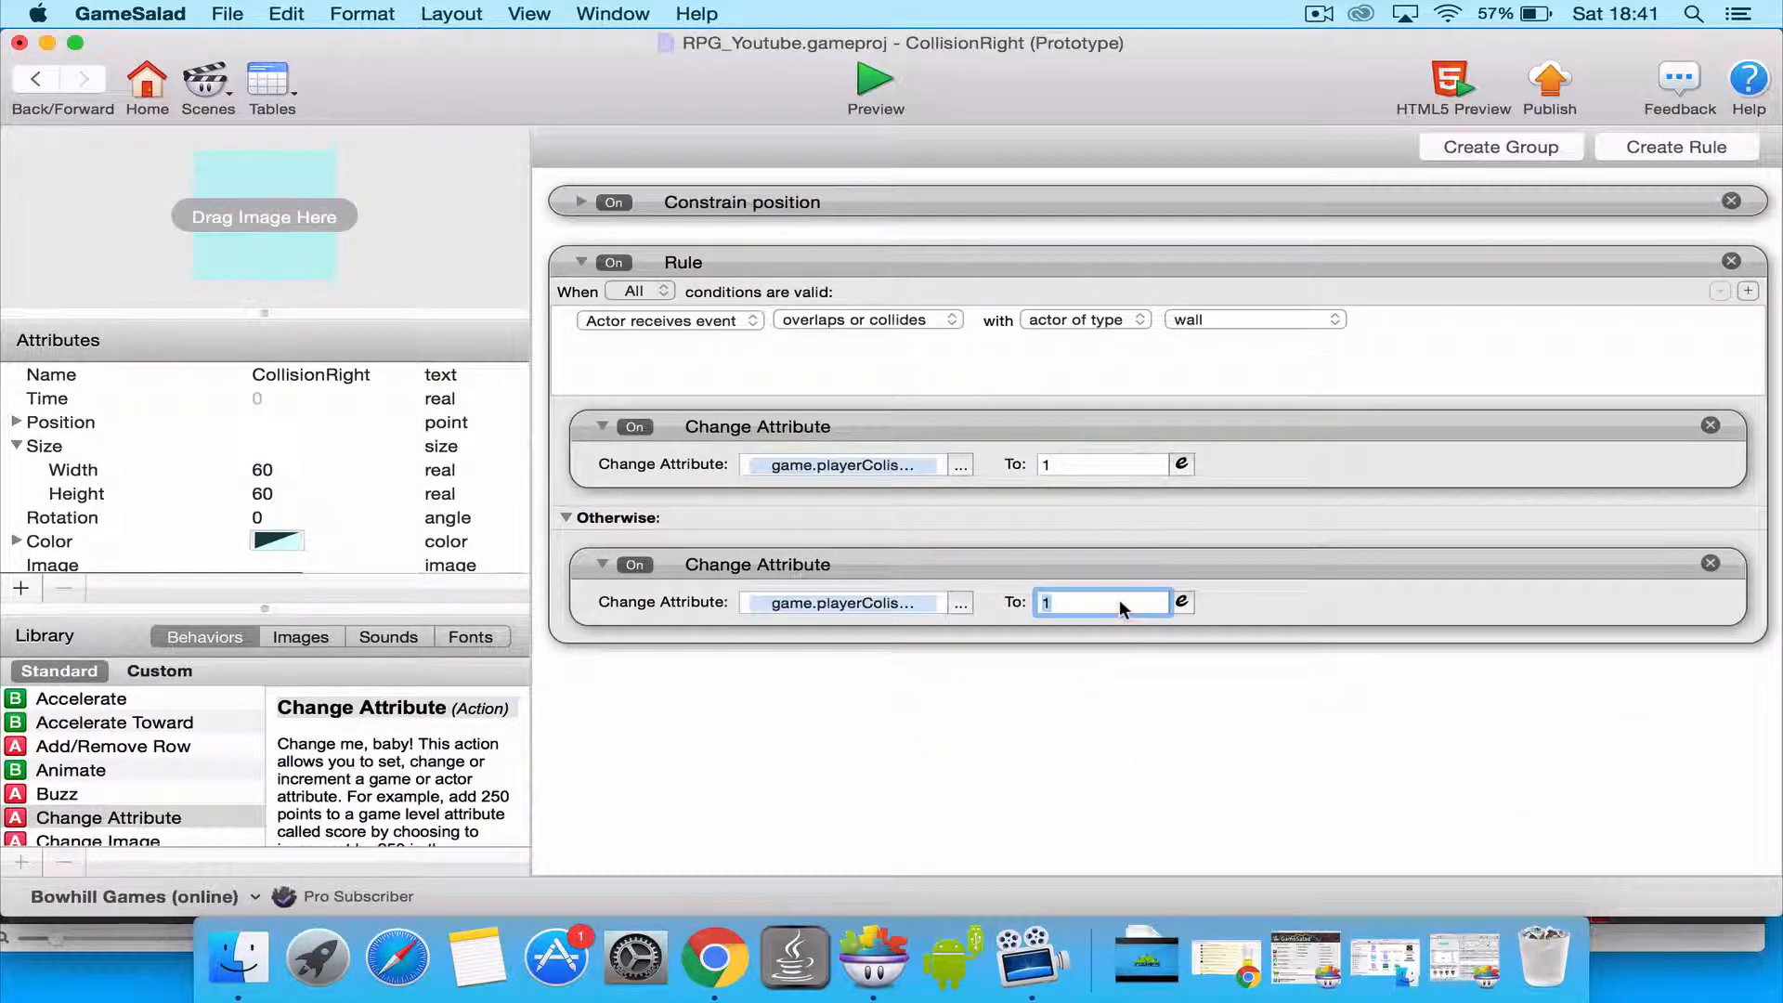
type("0")
key("Return")
left_click(1135, 321)
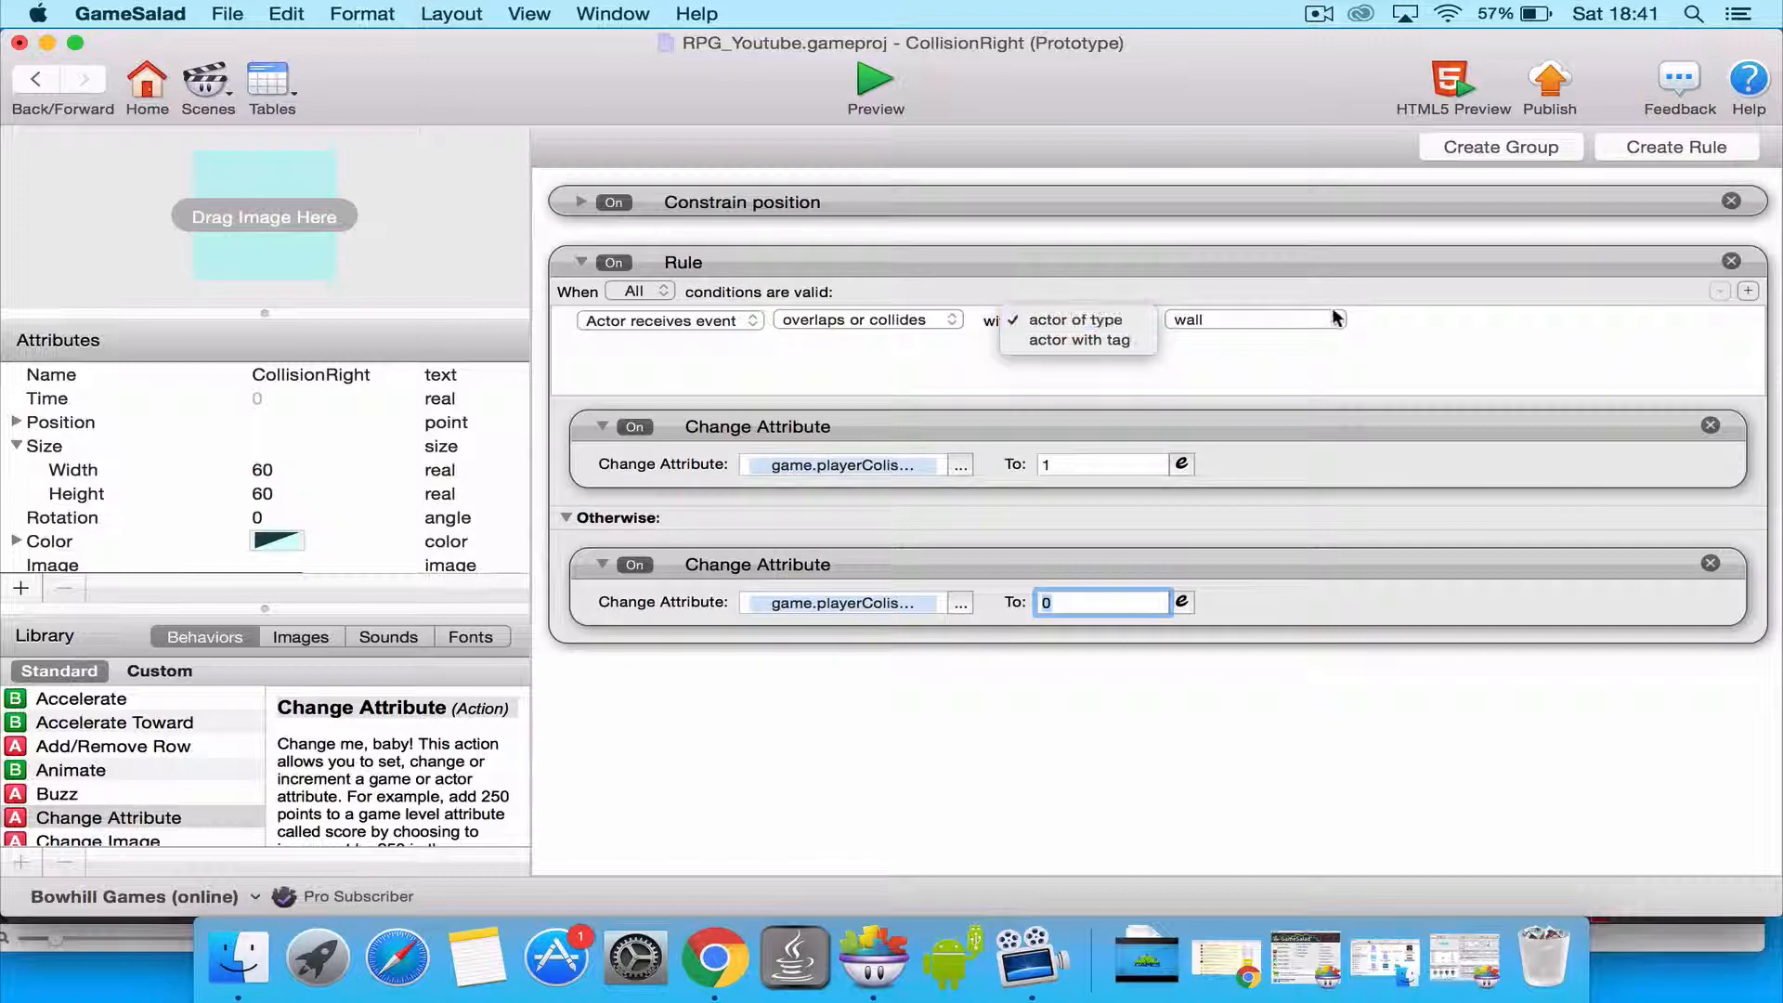
left_click(1484, 316)
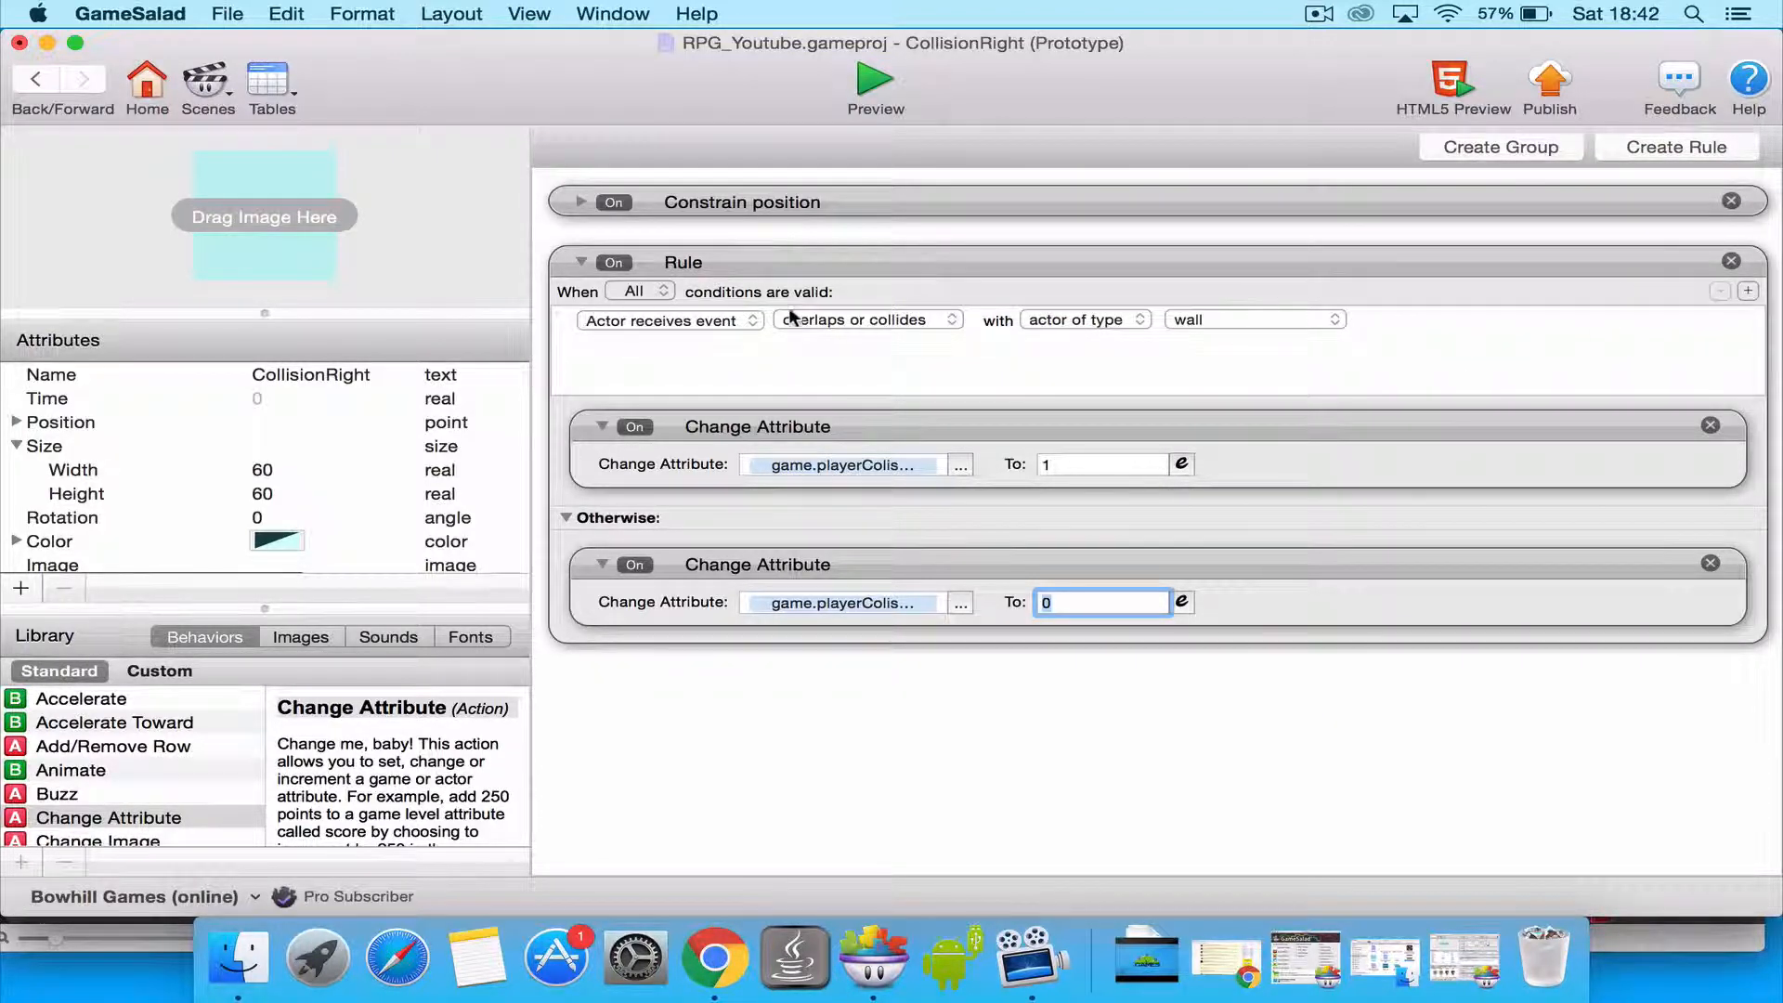
left_click(639, 290)
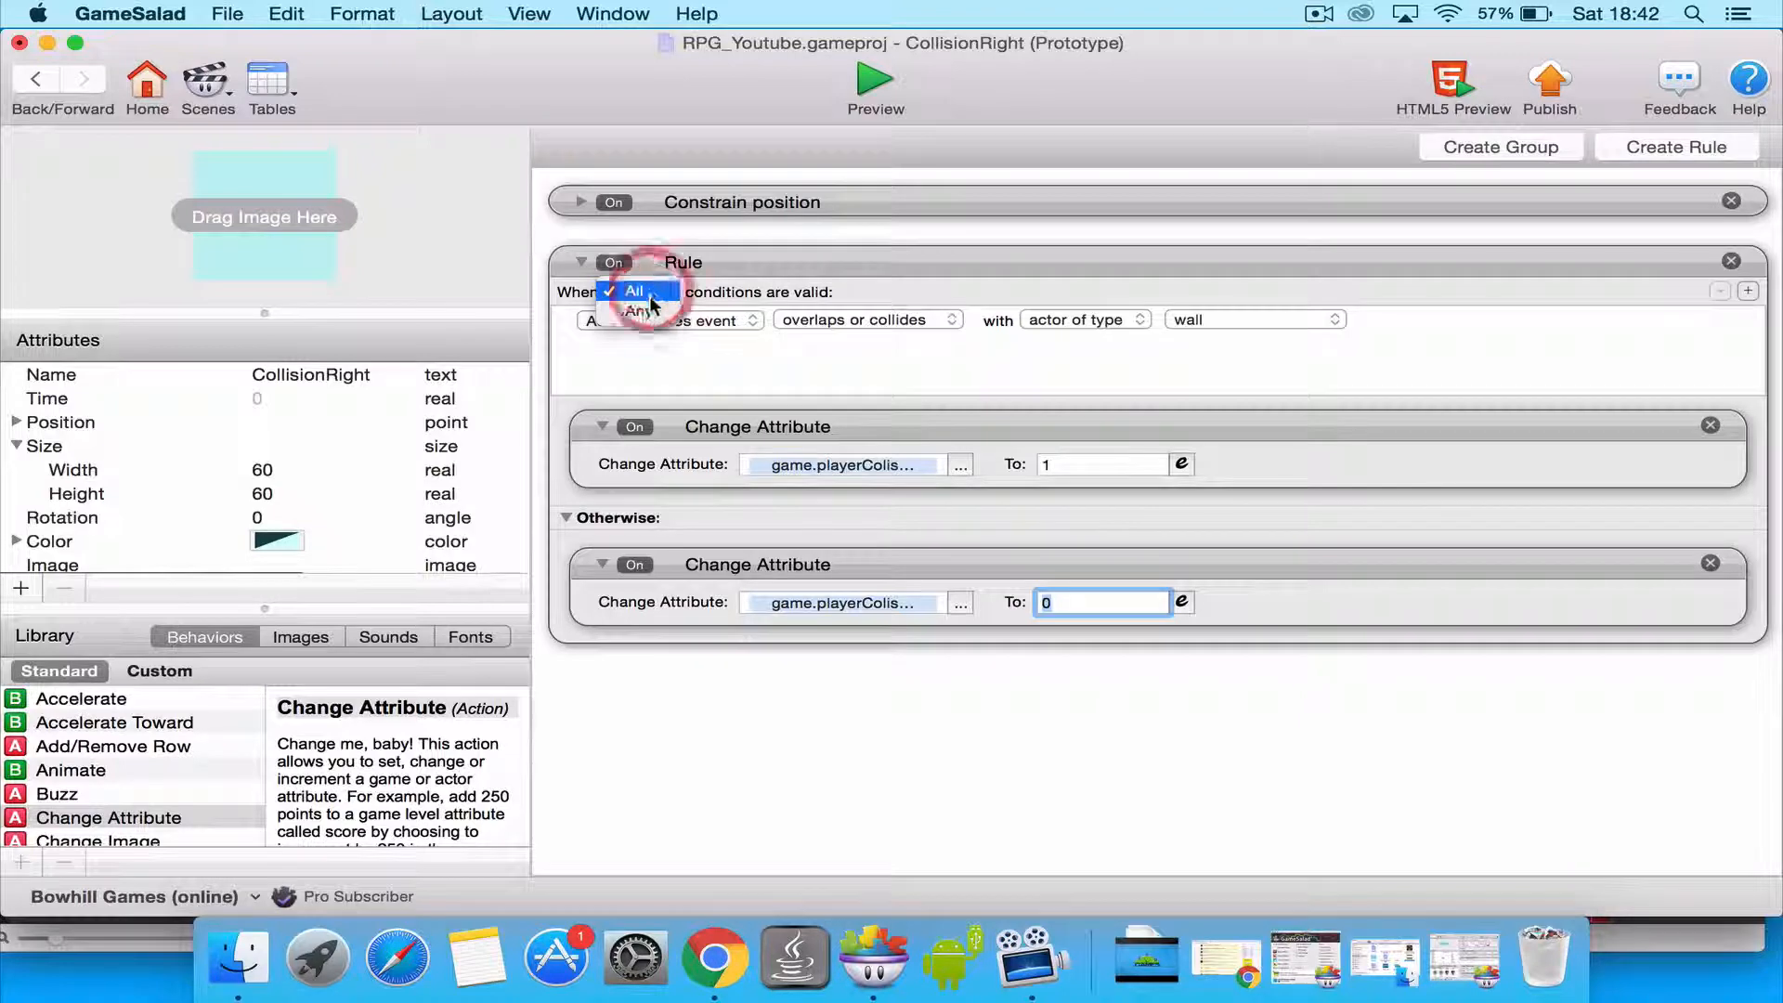
left_click(816, 250)
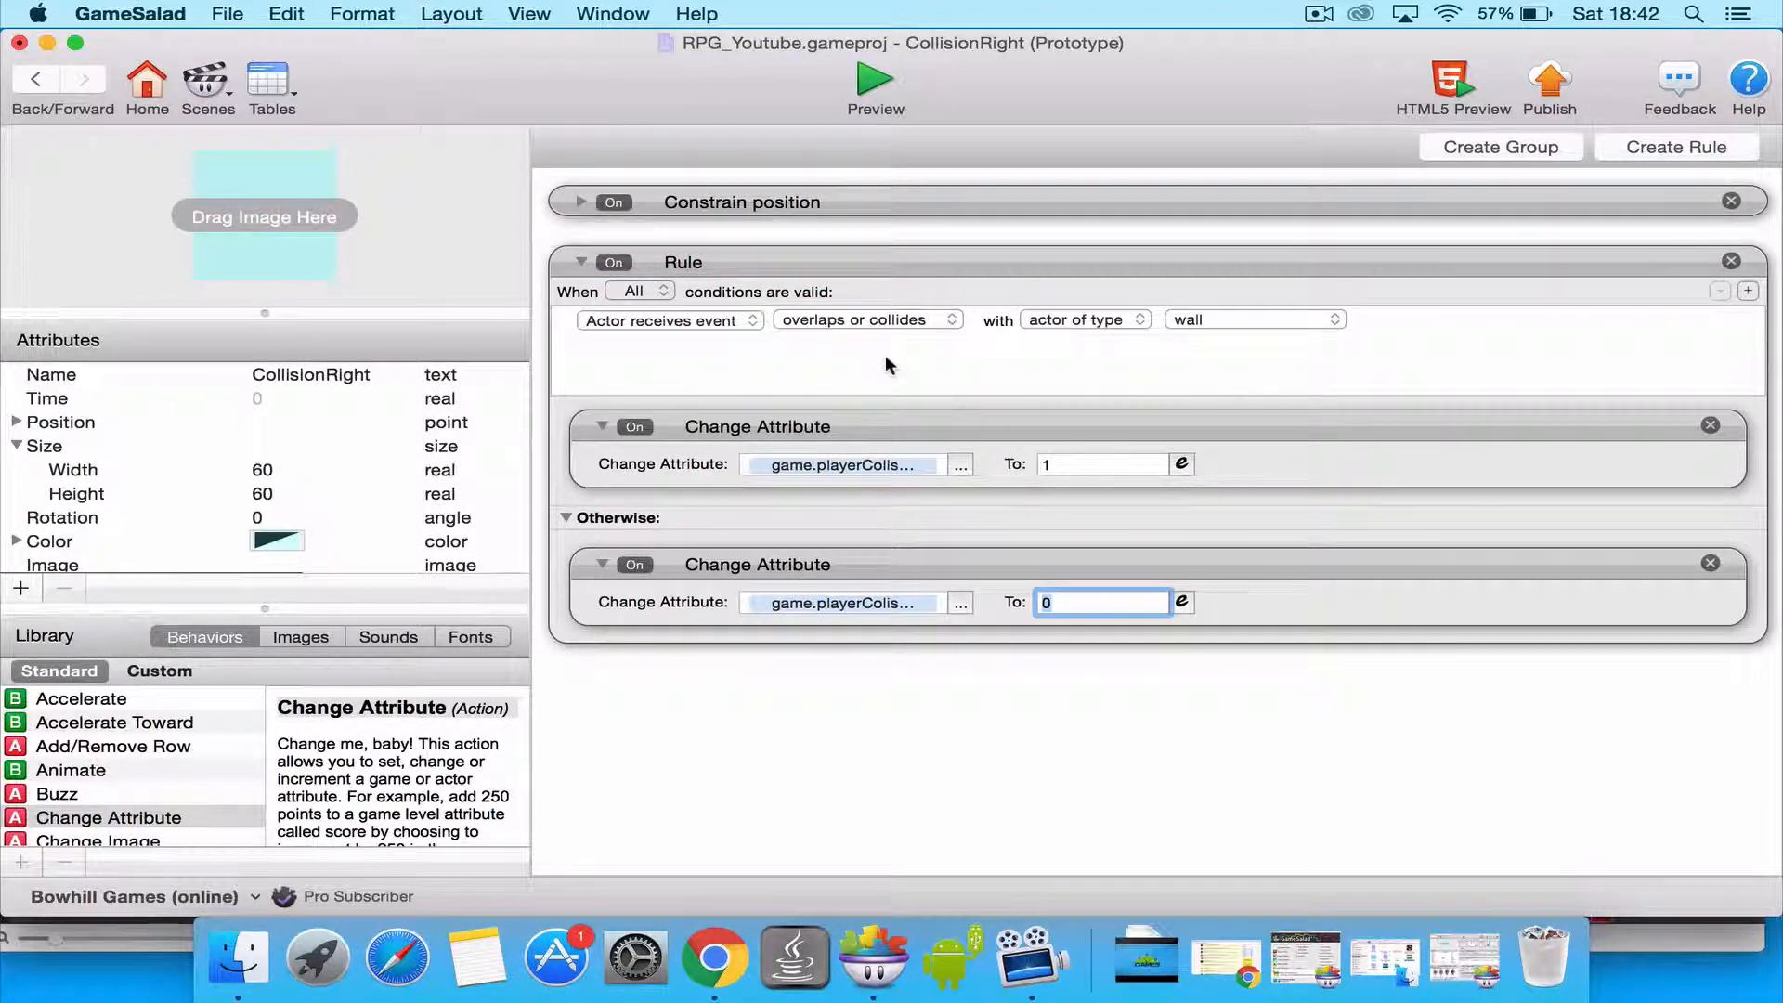
Rename the rule as "Collide with wall" and collapse it.
double_click(692, 262)
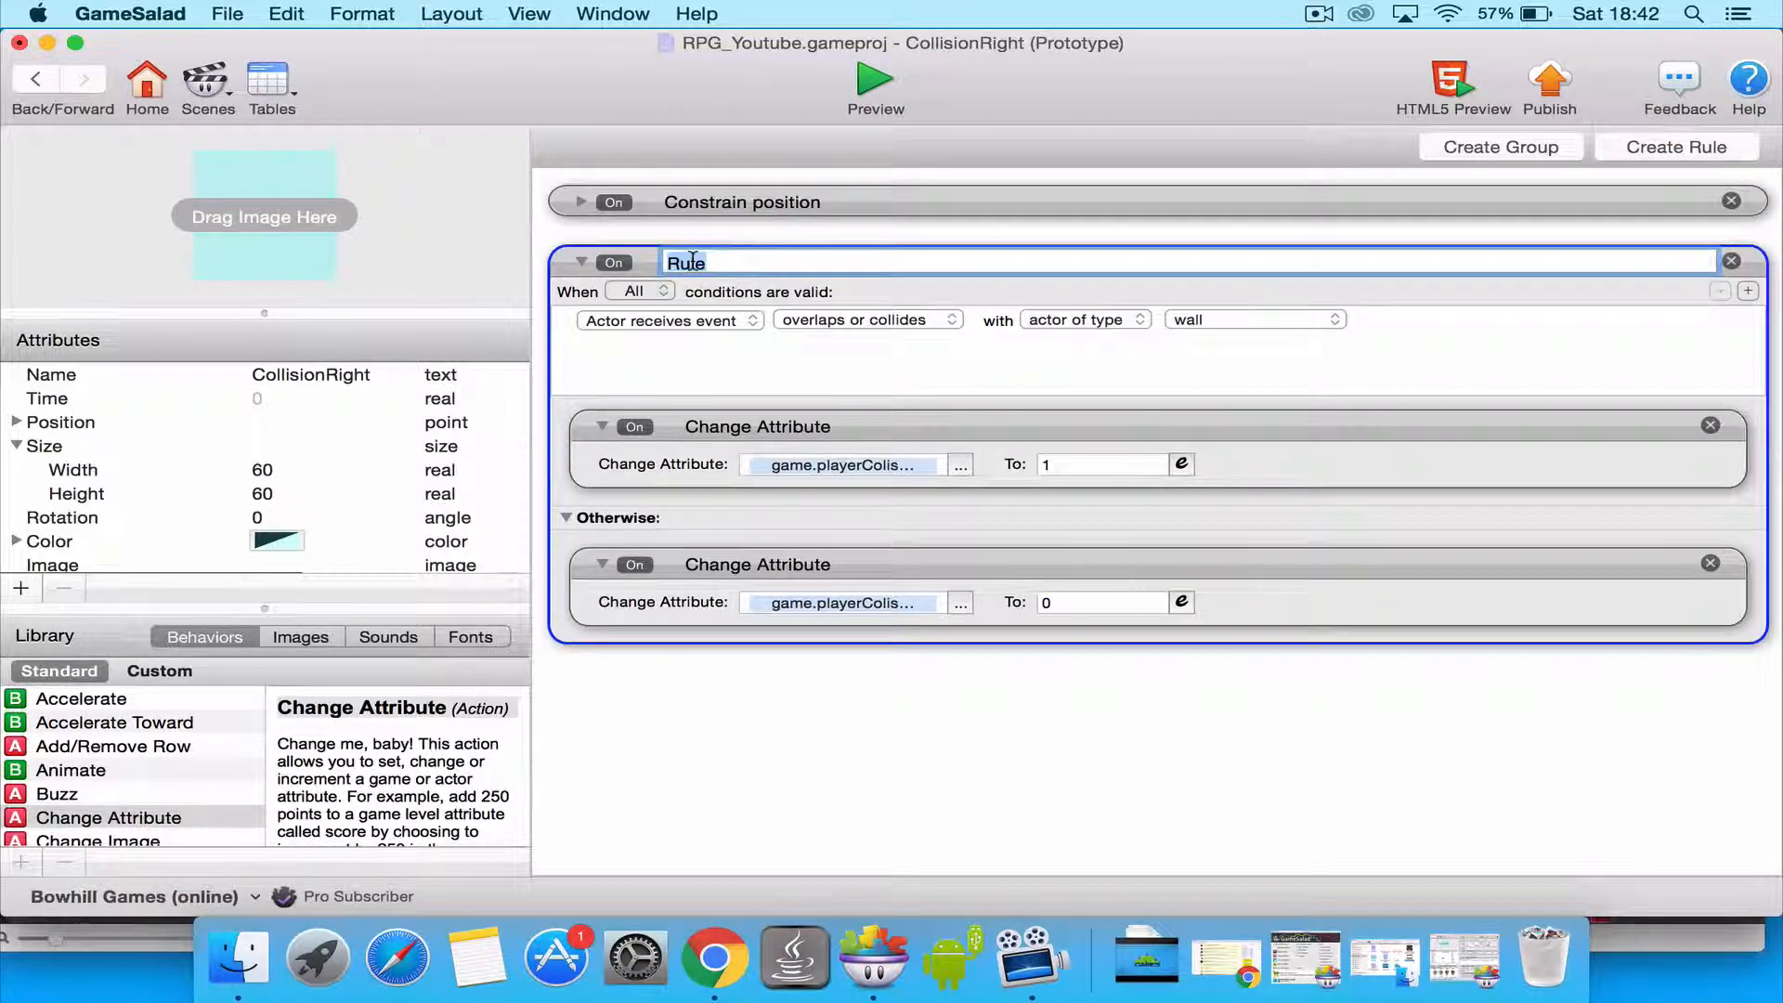
type("Co")
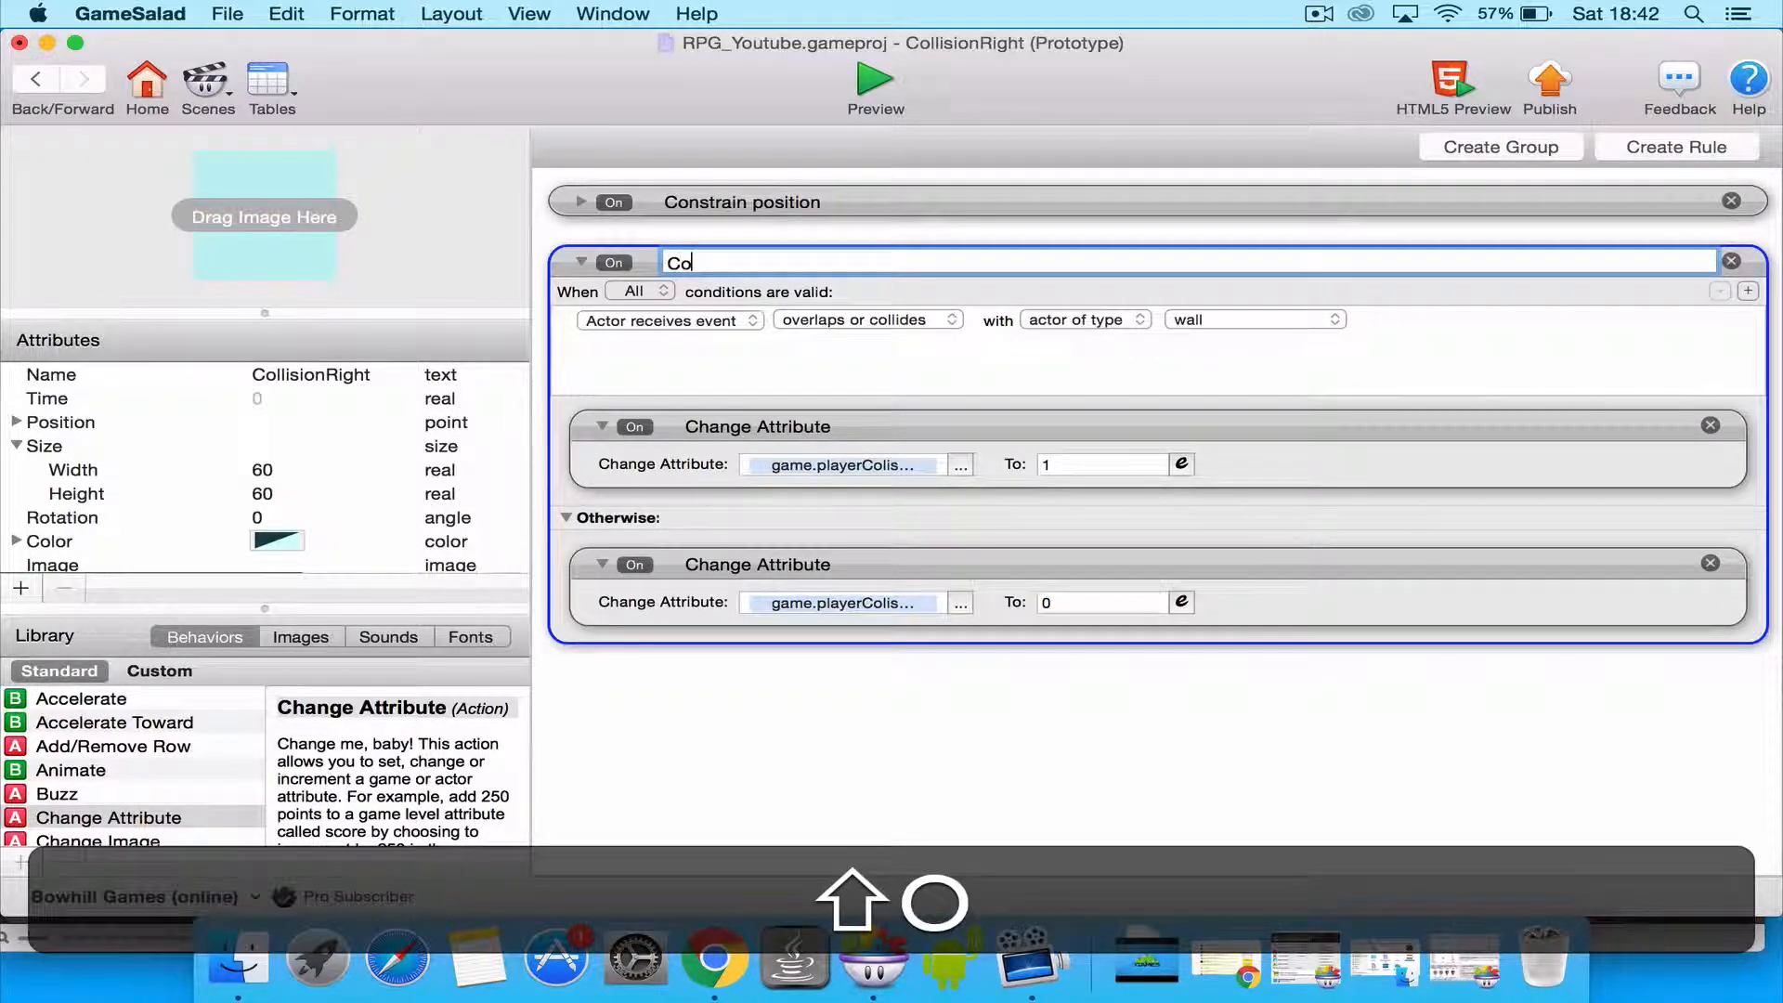
type("lid")
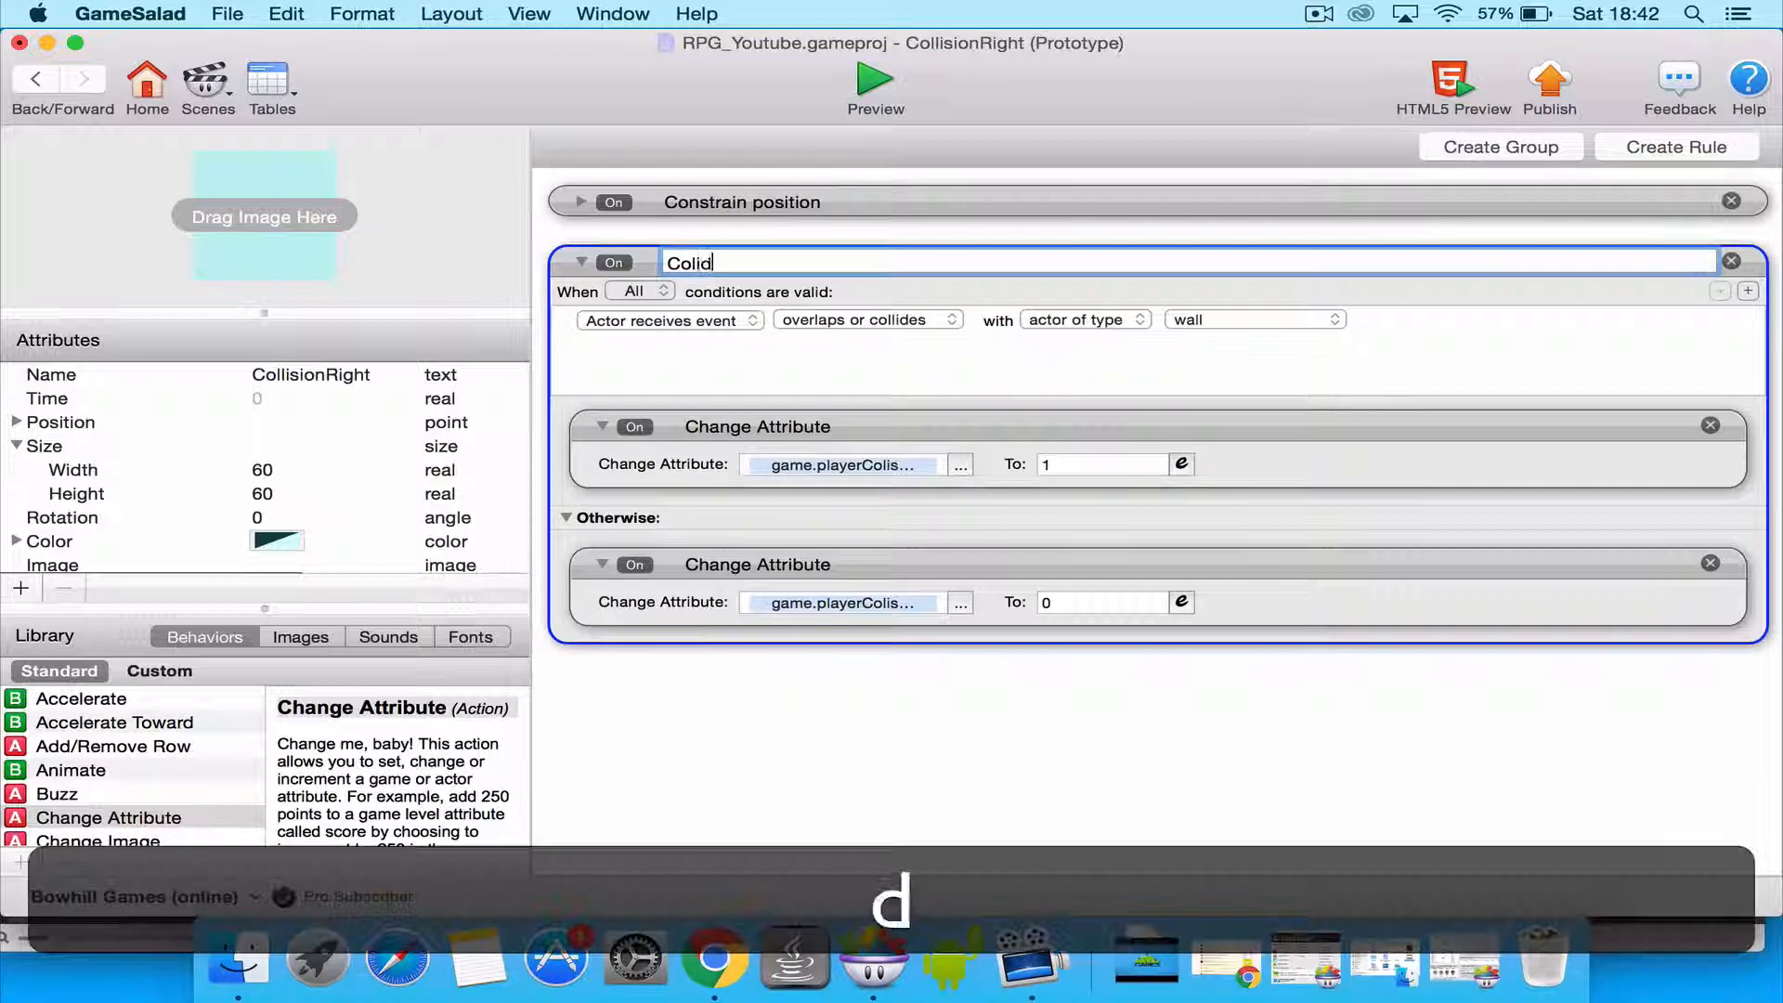
type("e wi")
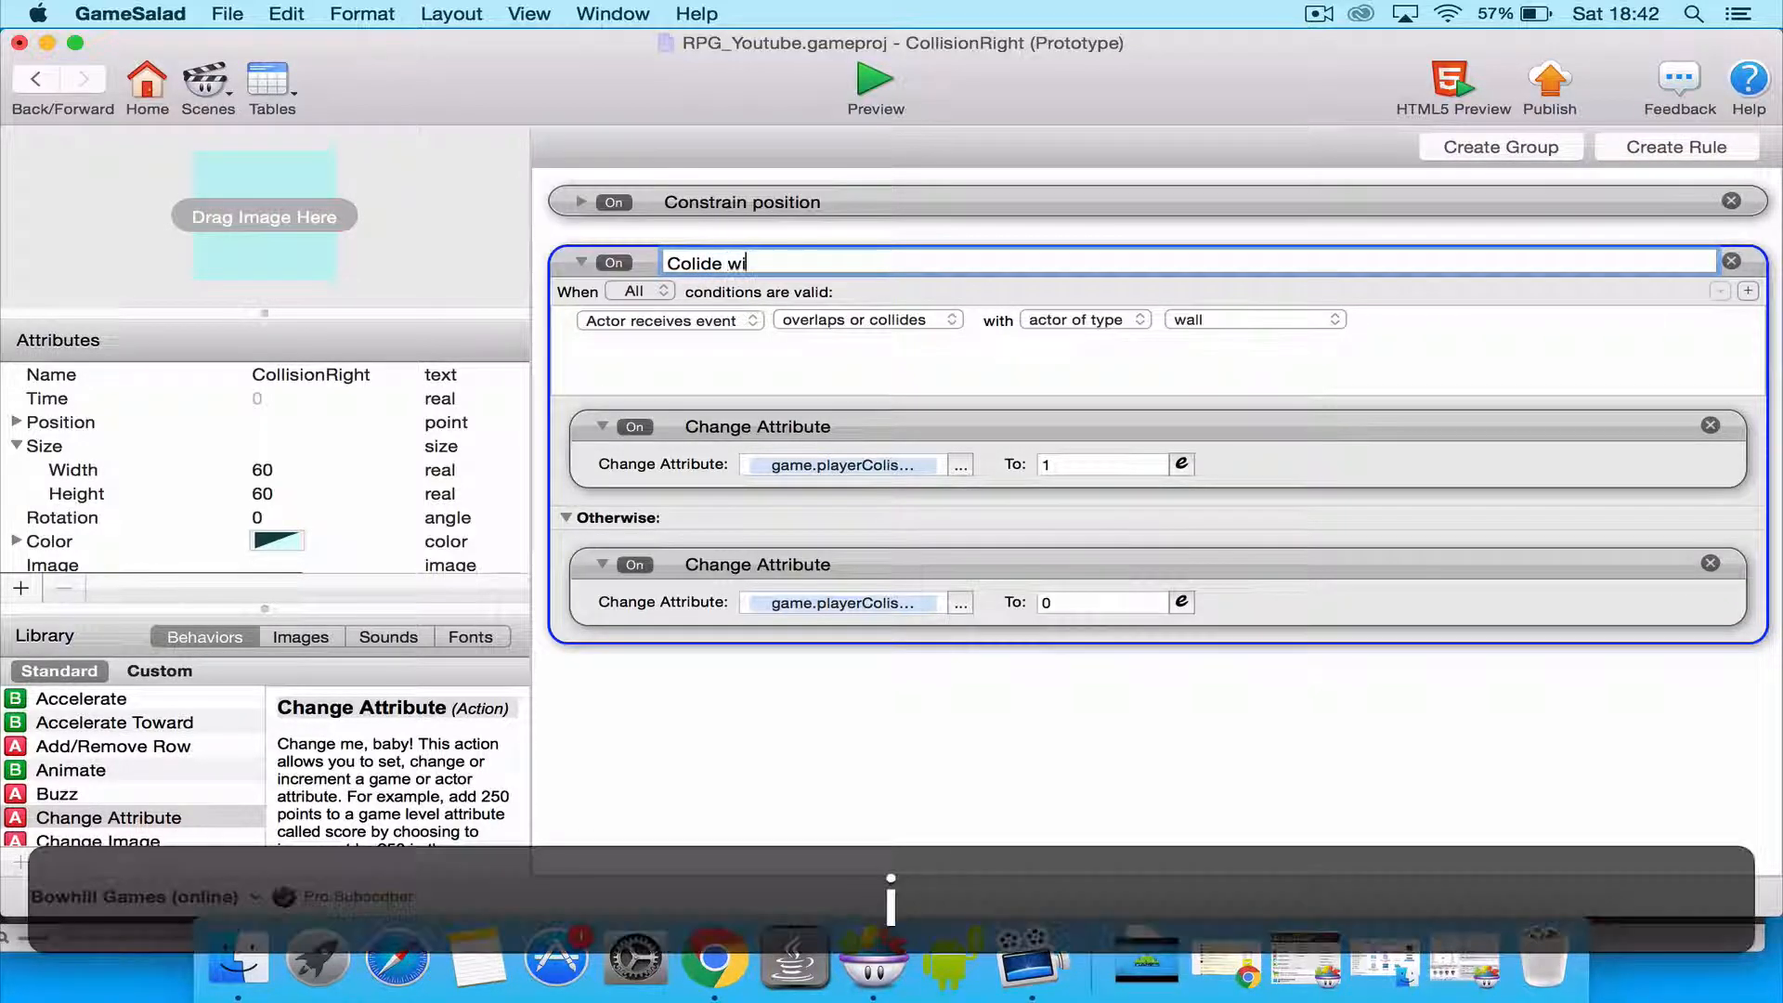
type("th wall")
key("Return")
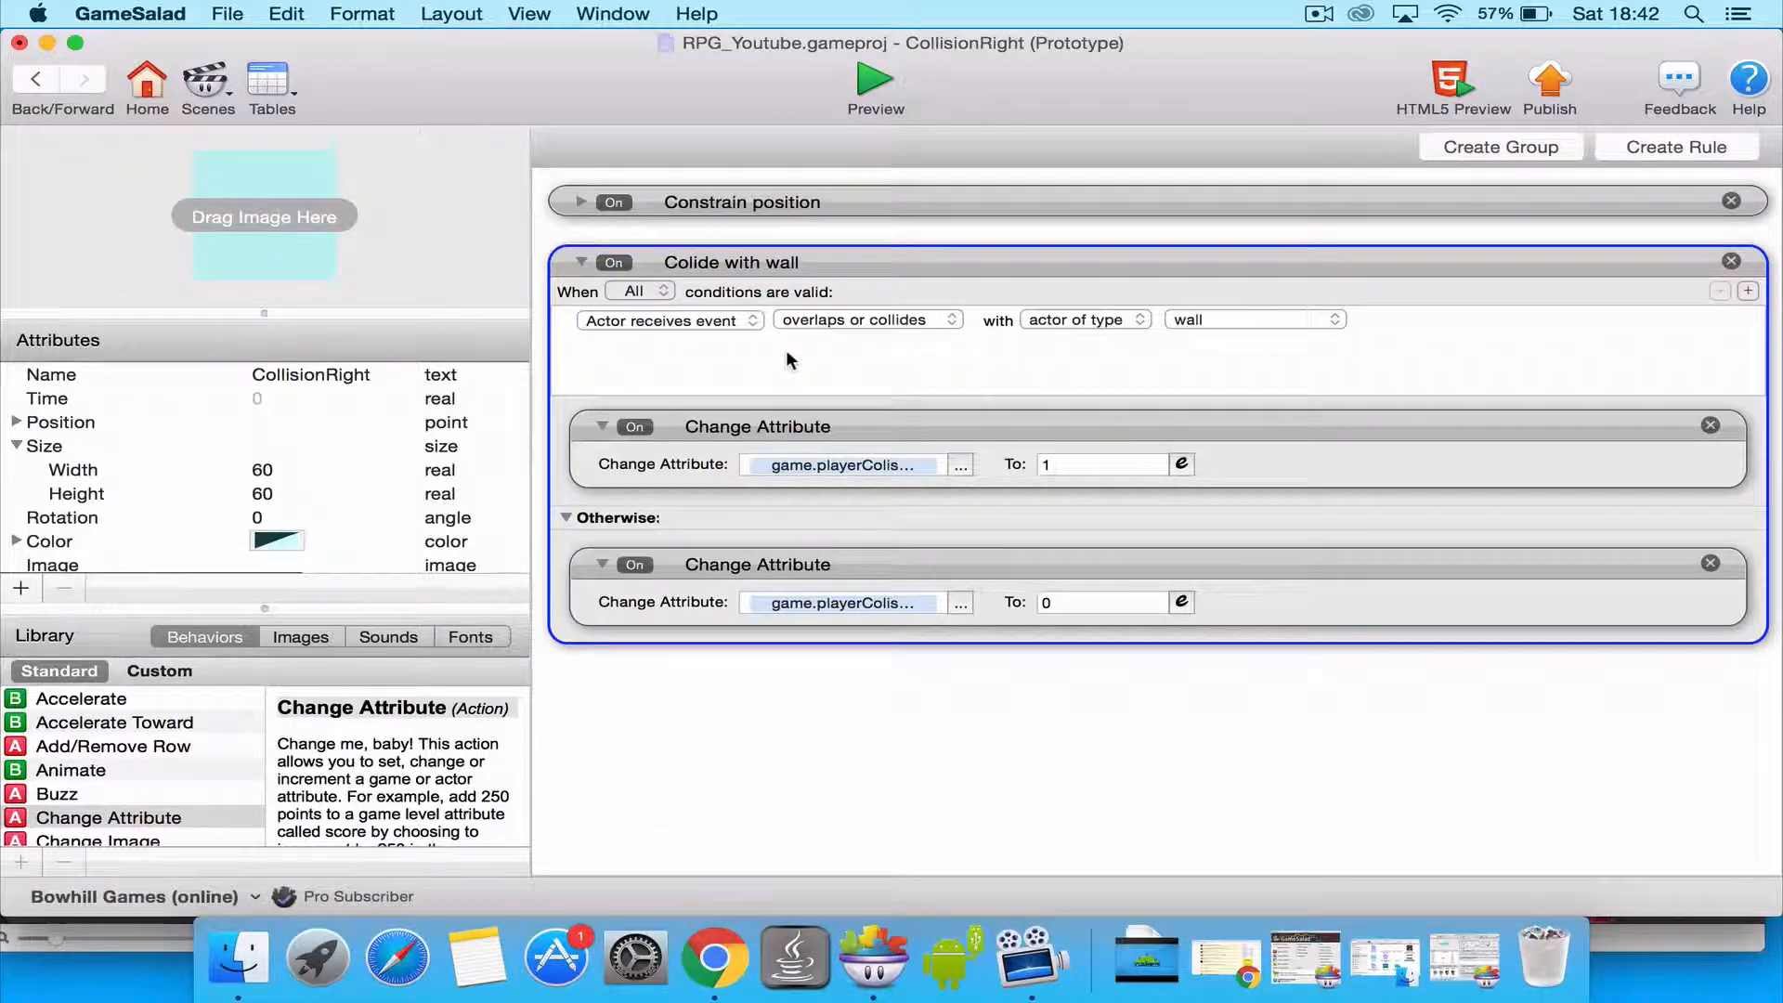
double_click(692, 264)
type("Collide")
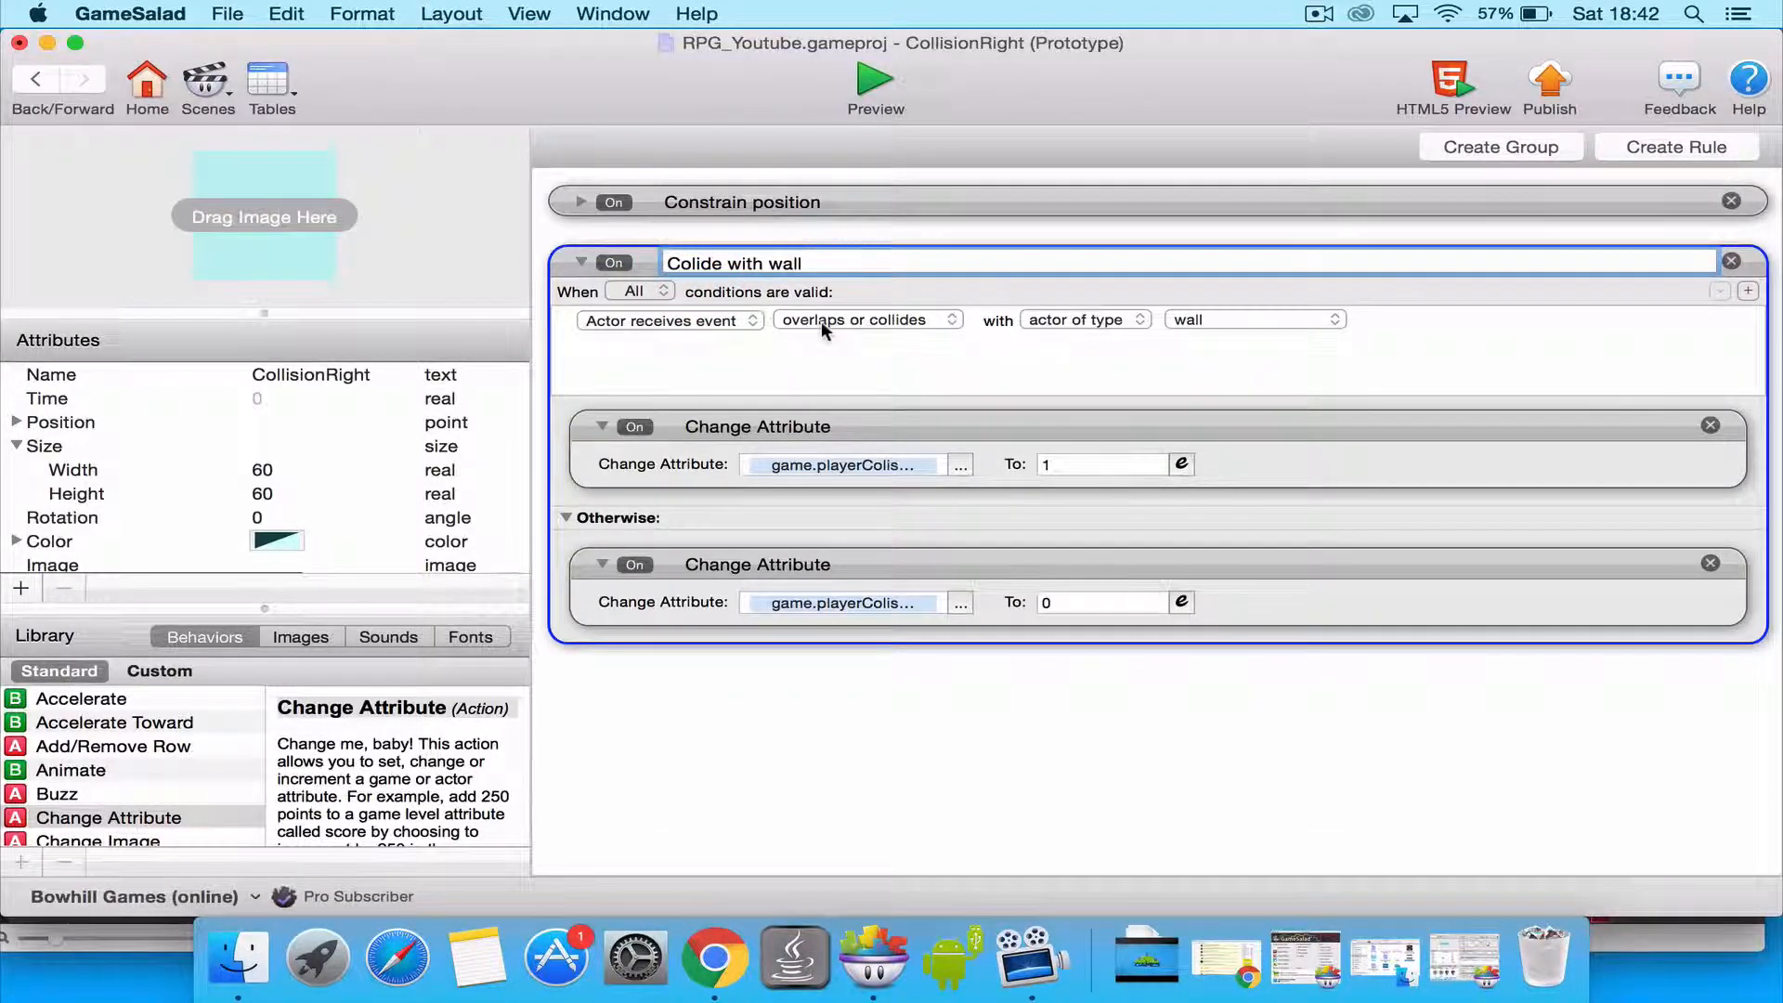
key("Return")
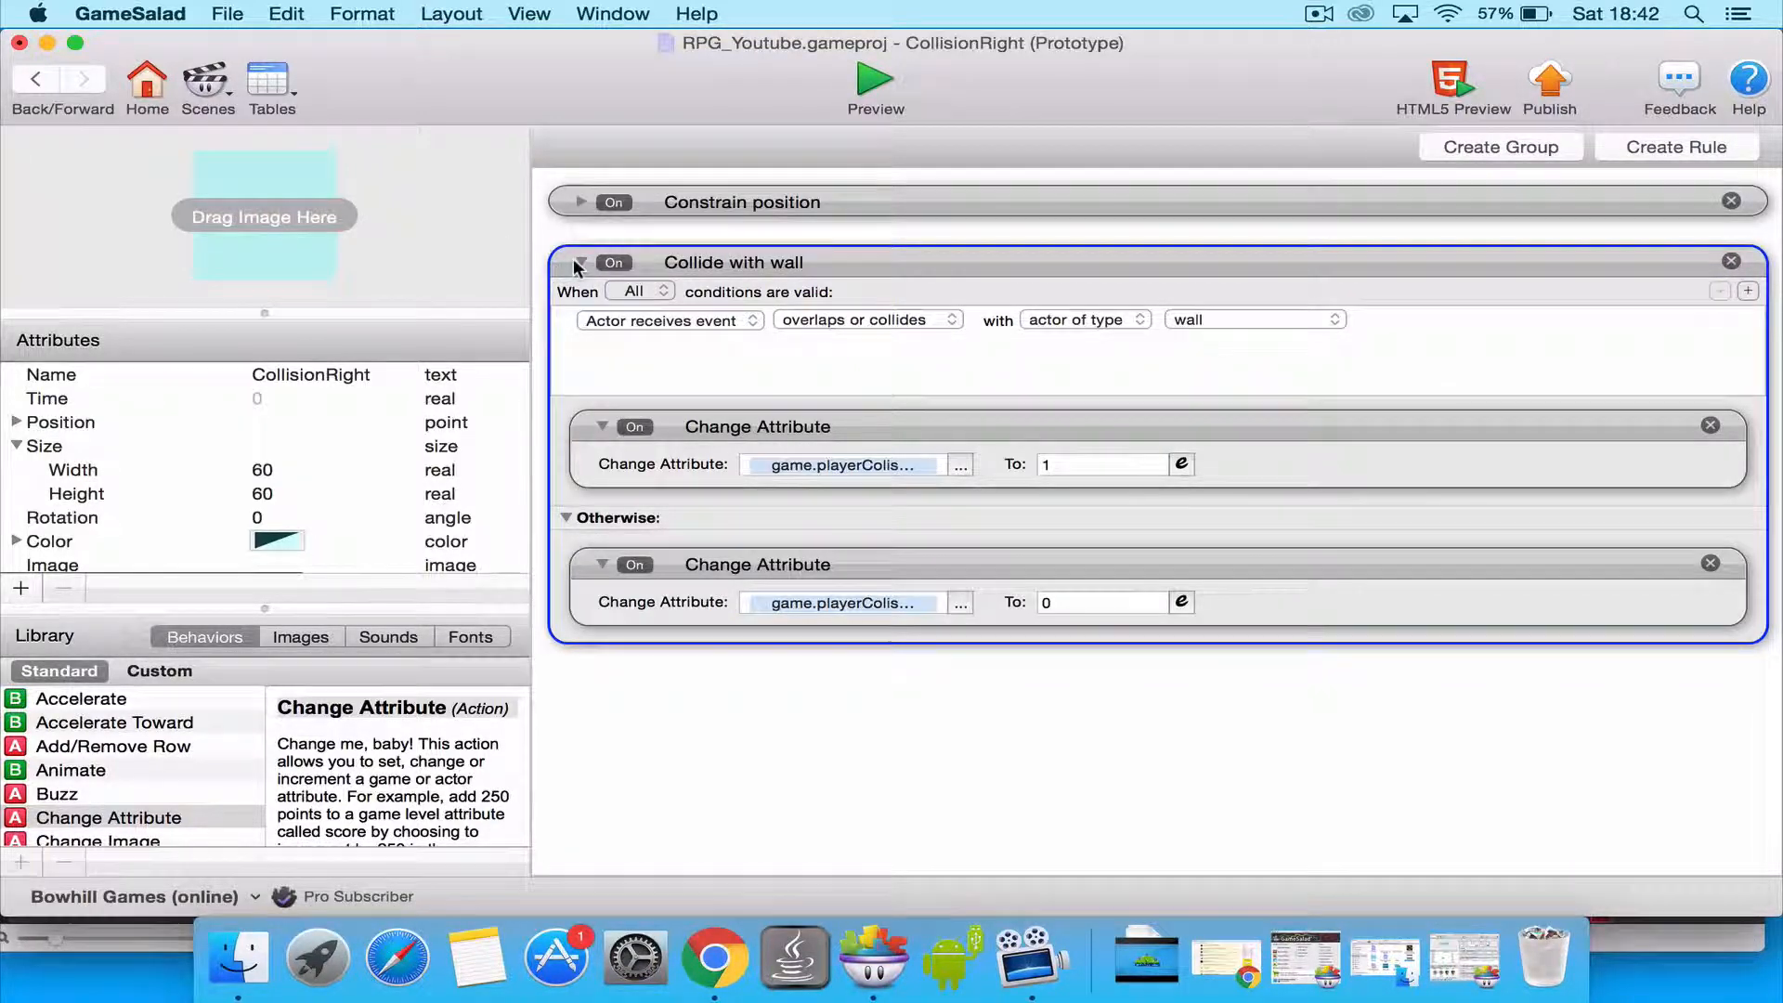
left_click(581, 262)
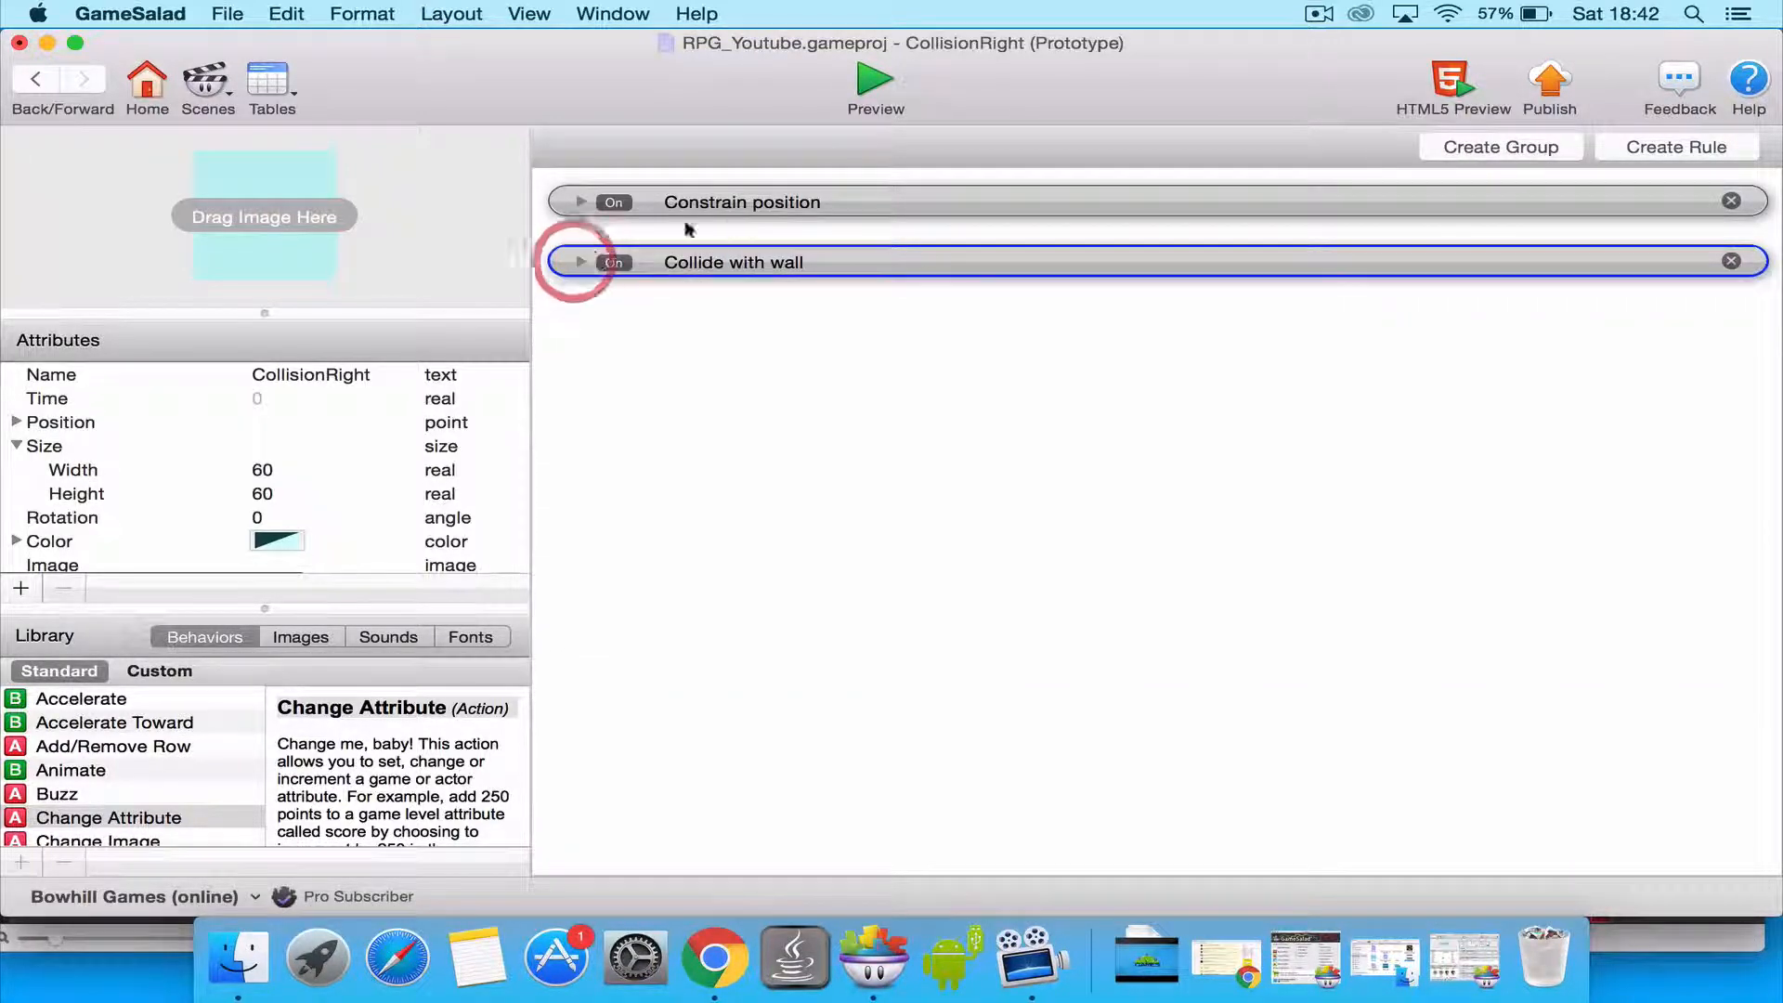
Create a new rule below the "Collide with wall" rule and make its condition test an attribute.
left_click(581, 262)
left_click(876, 779)
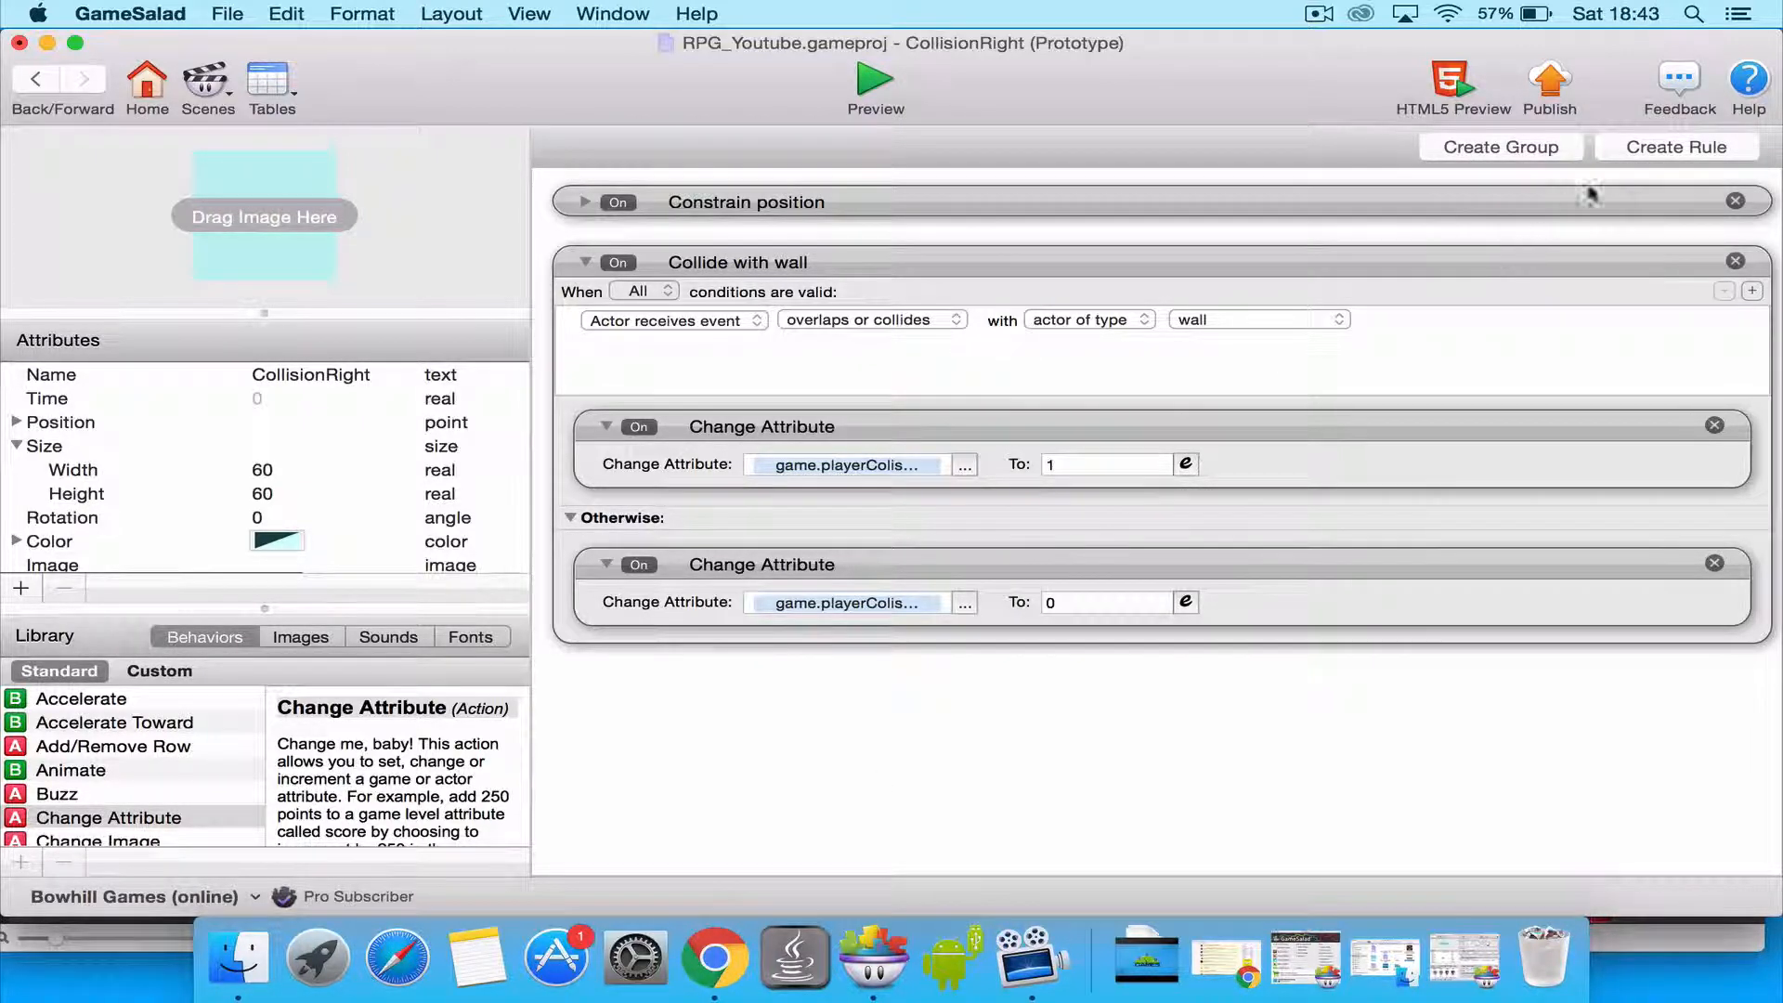
left_click(1642, 148)
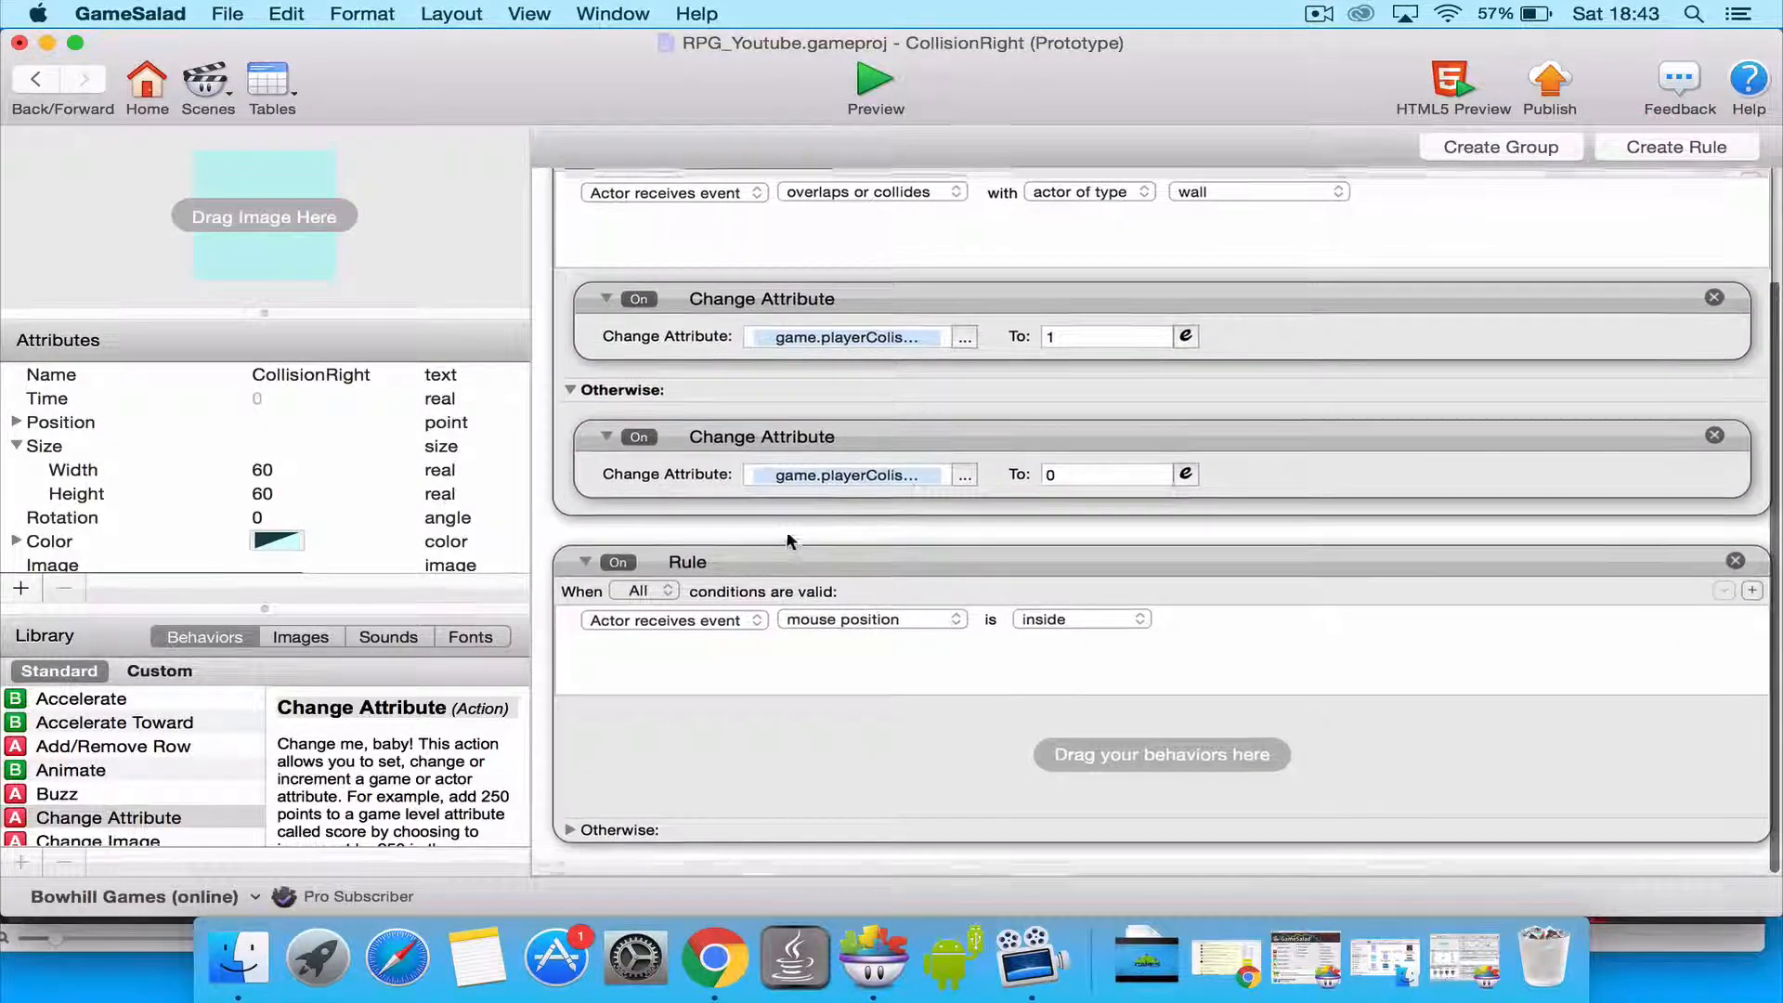
left_click(714, 635)
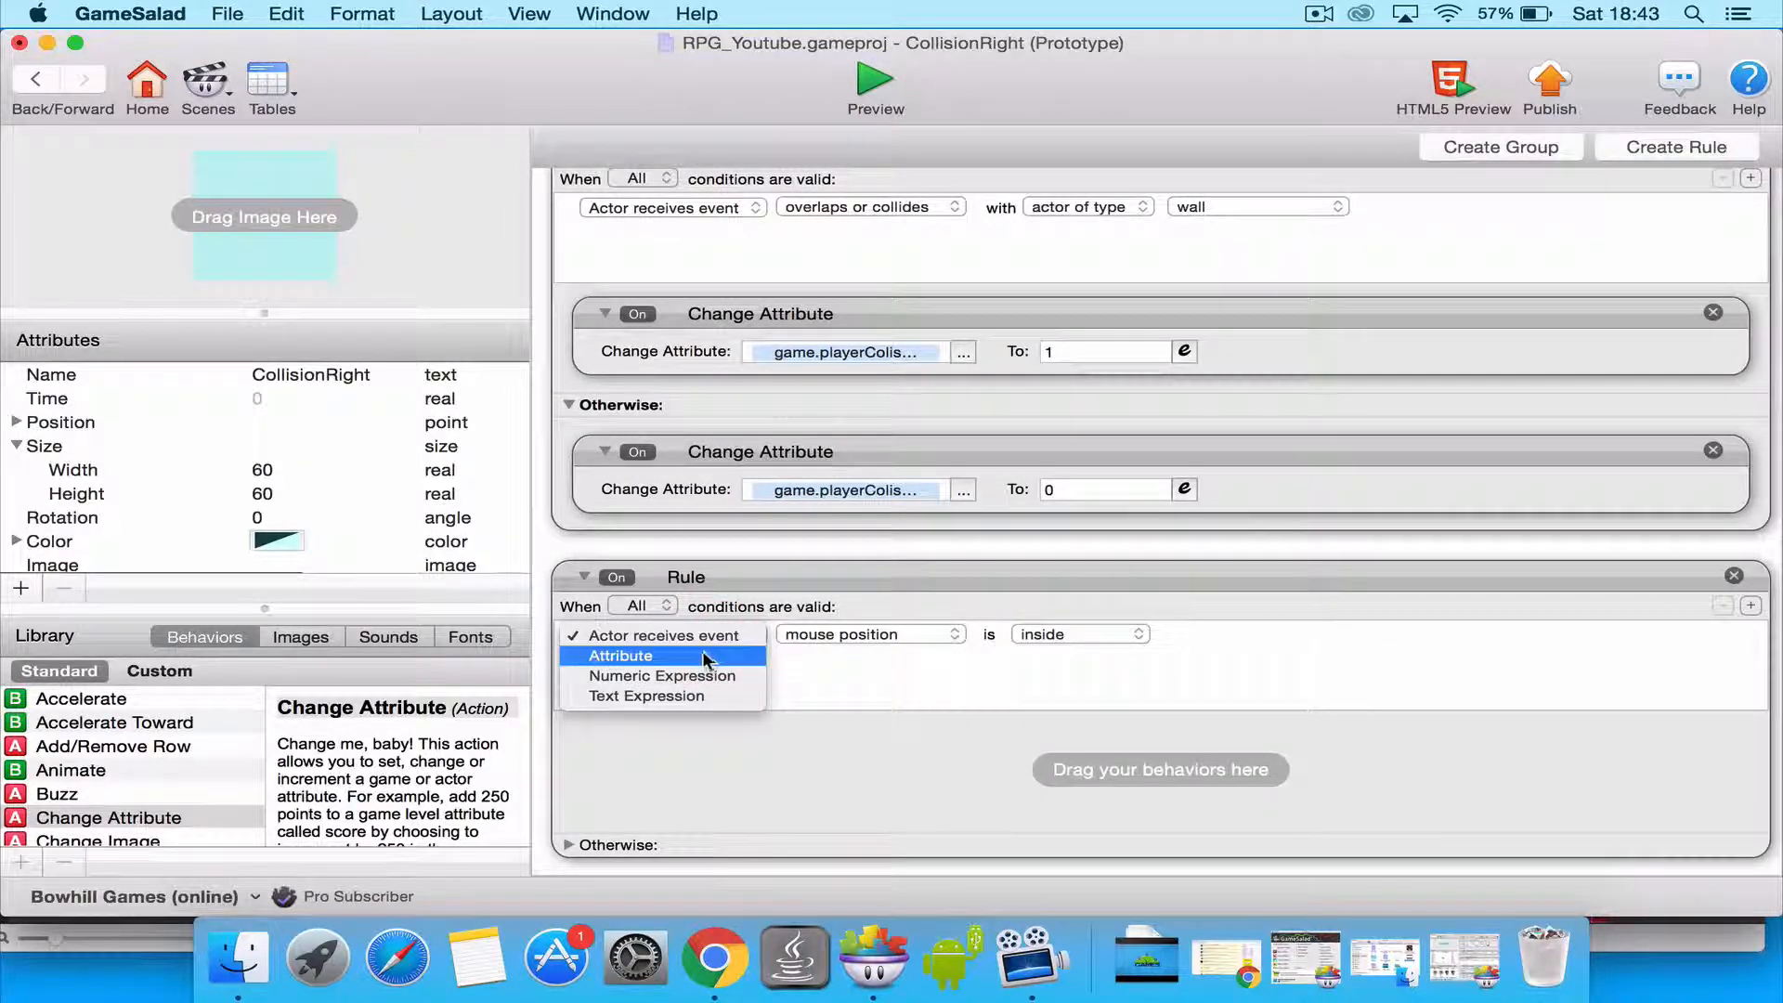
left_click(692, 655)
Set the new rule's condition to the game attribute showHelpers equal to 1.
left_click(954, 636)
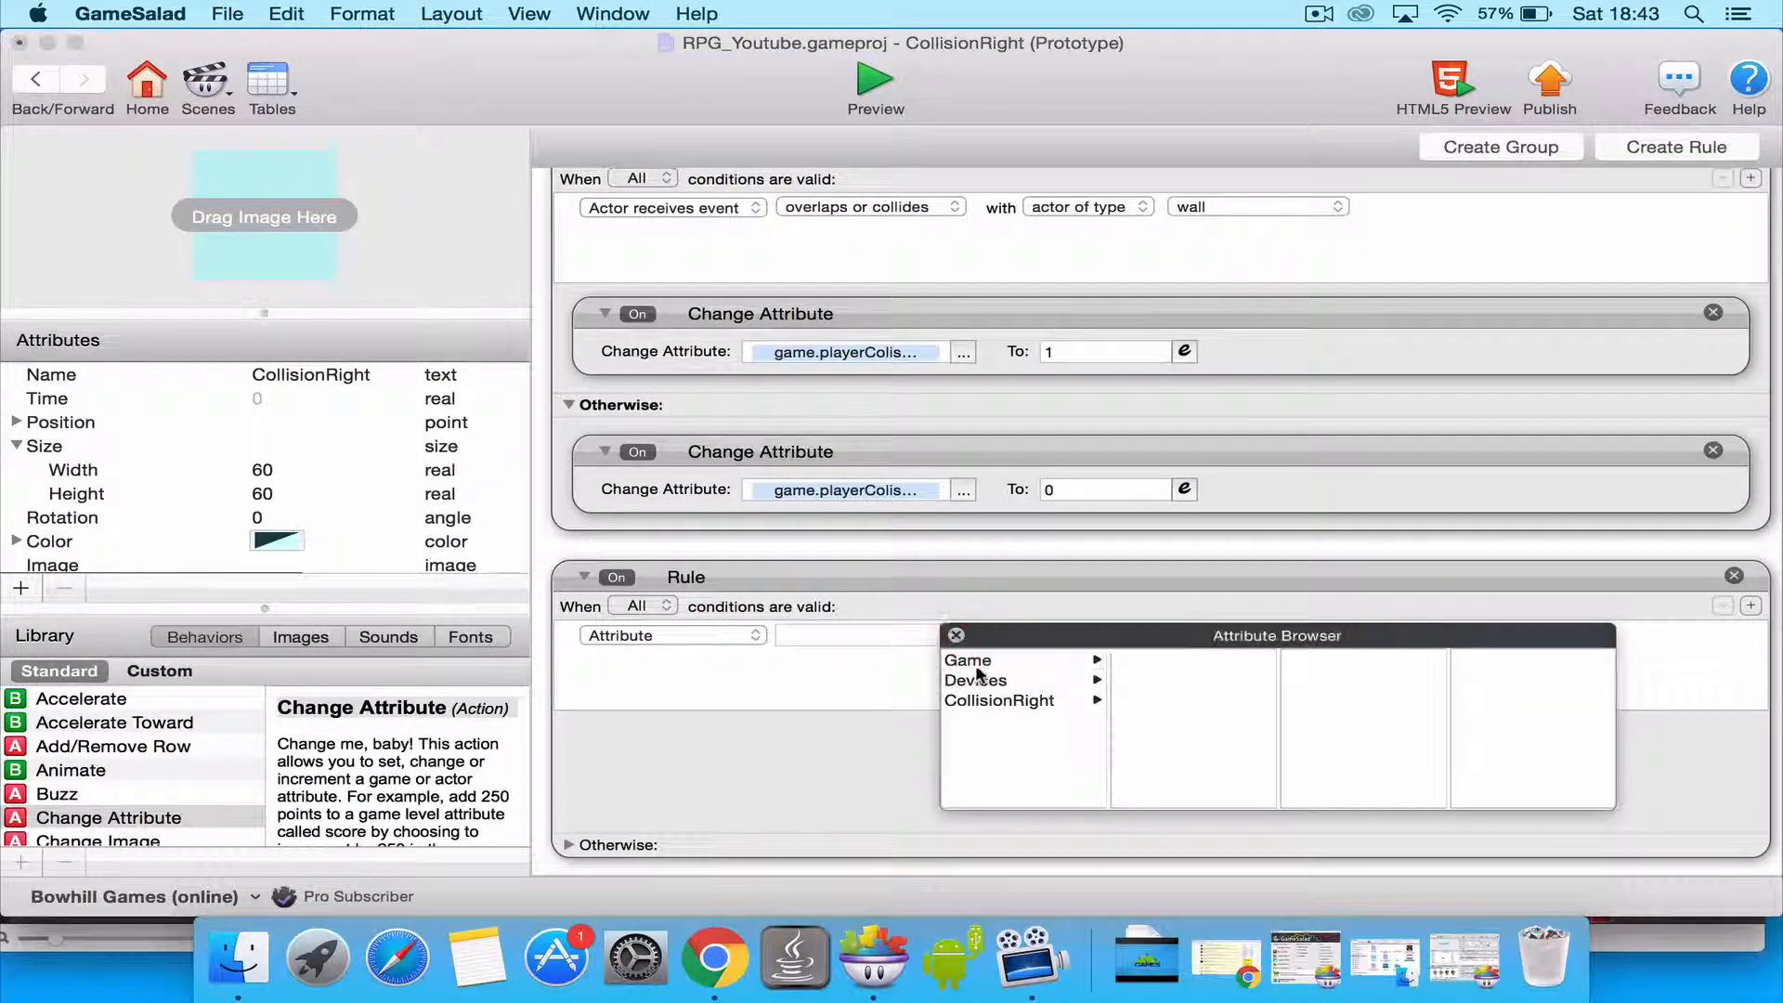
left_click(966, 661)
scroll(1159, 737, "down", 10)
scroll(1158, 737, "down", 5)
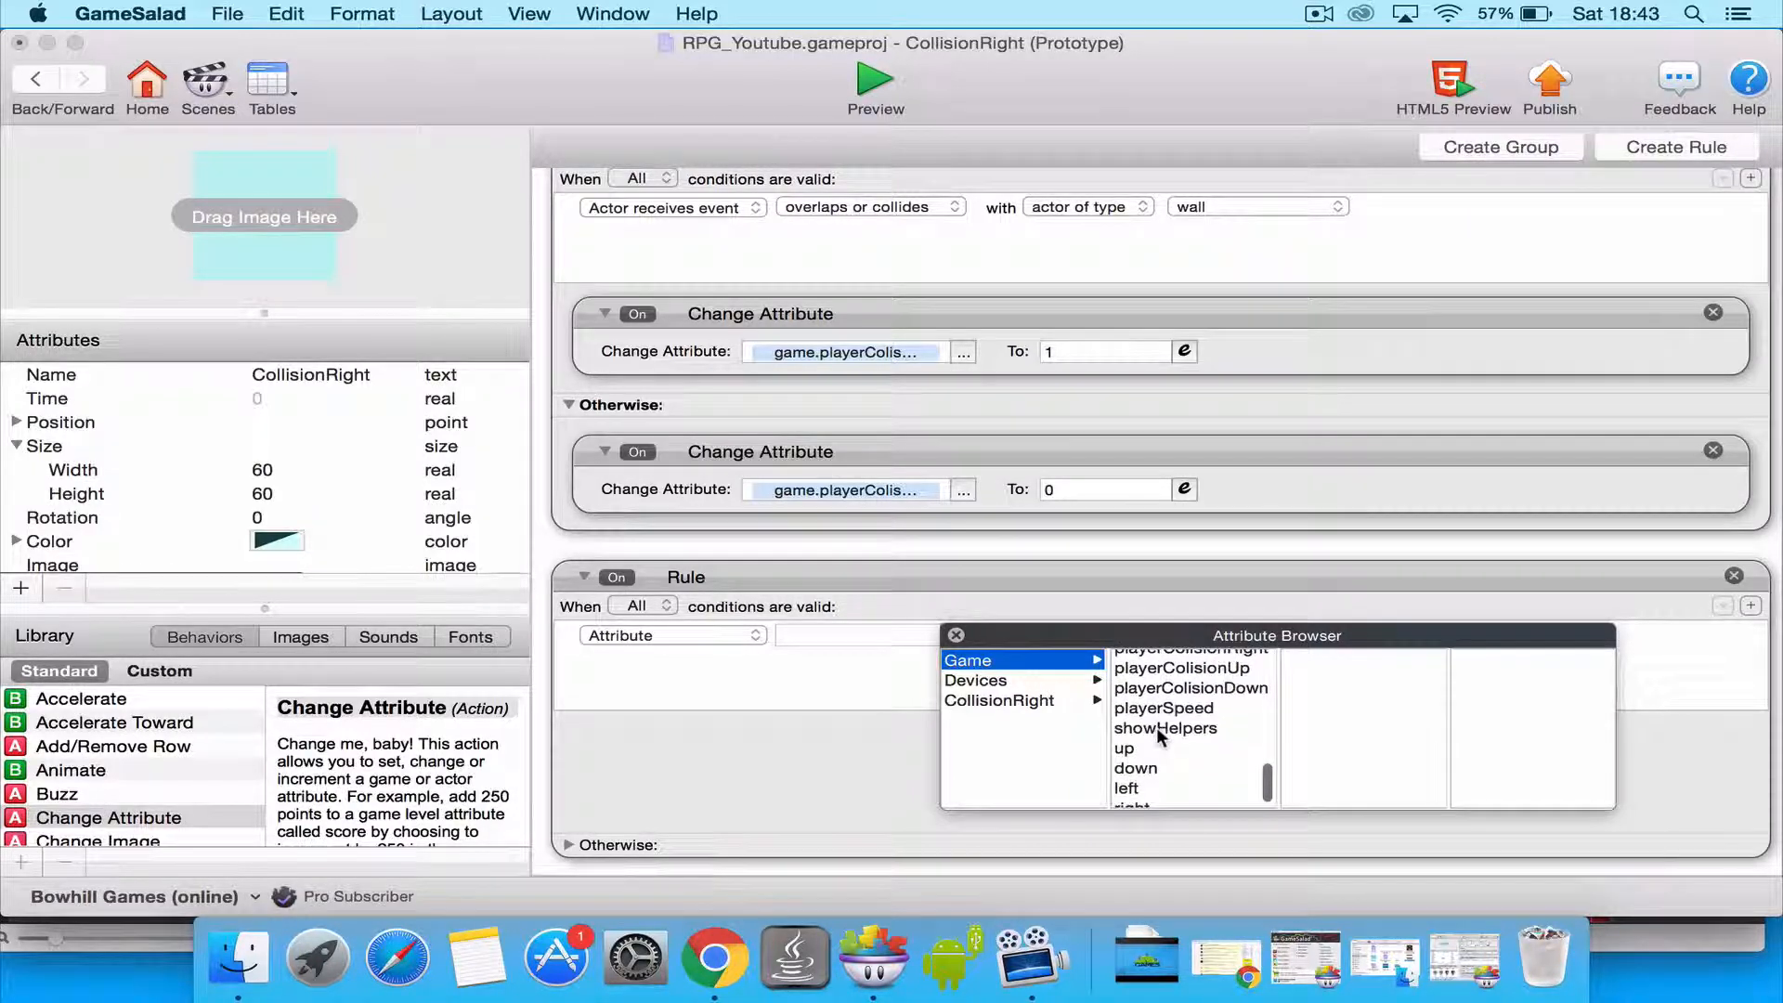
double_click(1161, 734)
left_click(1105, 637)
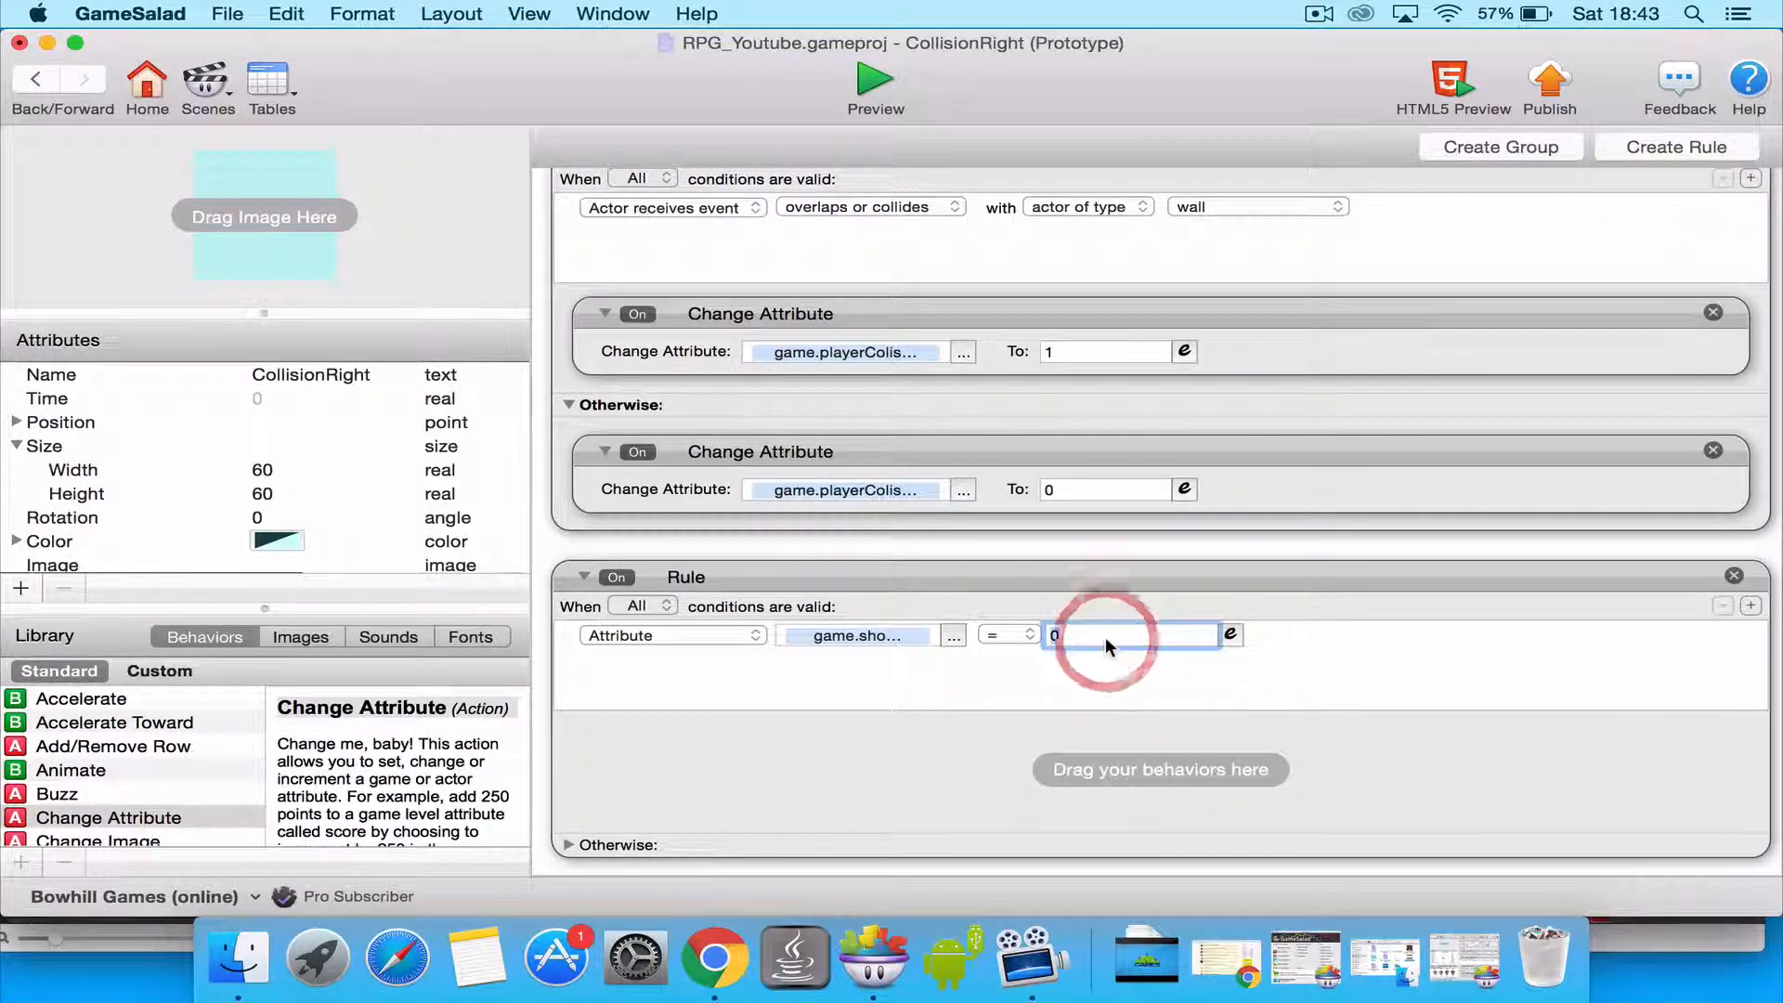
type("1")
key("Return")
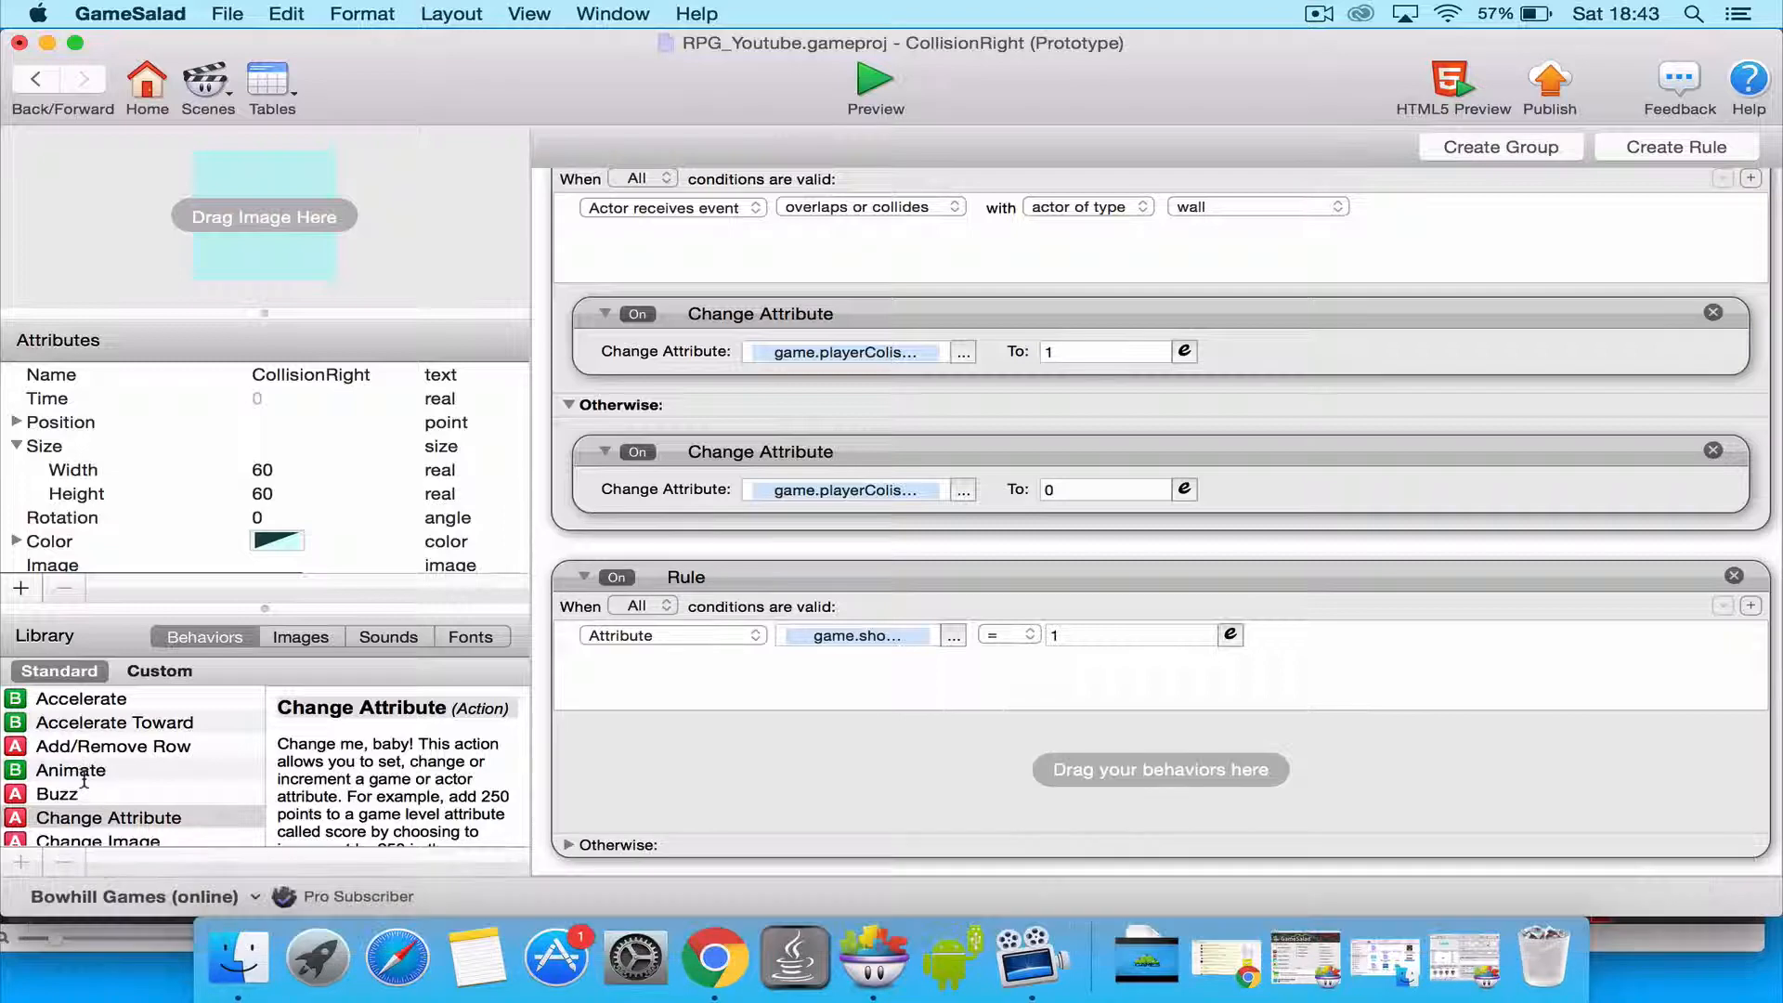
Add a Display Text behavior to the new rule and set its text to the actor's own name, self.Name.
scroll(84, 781, "down", 5)
scroll(85, 785, "down", 3)
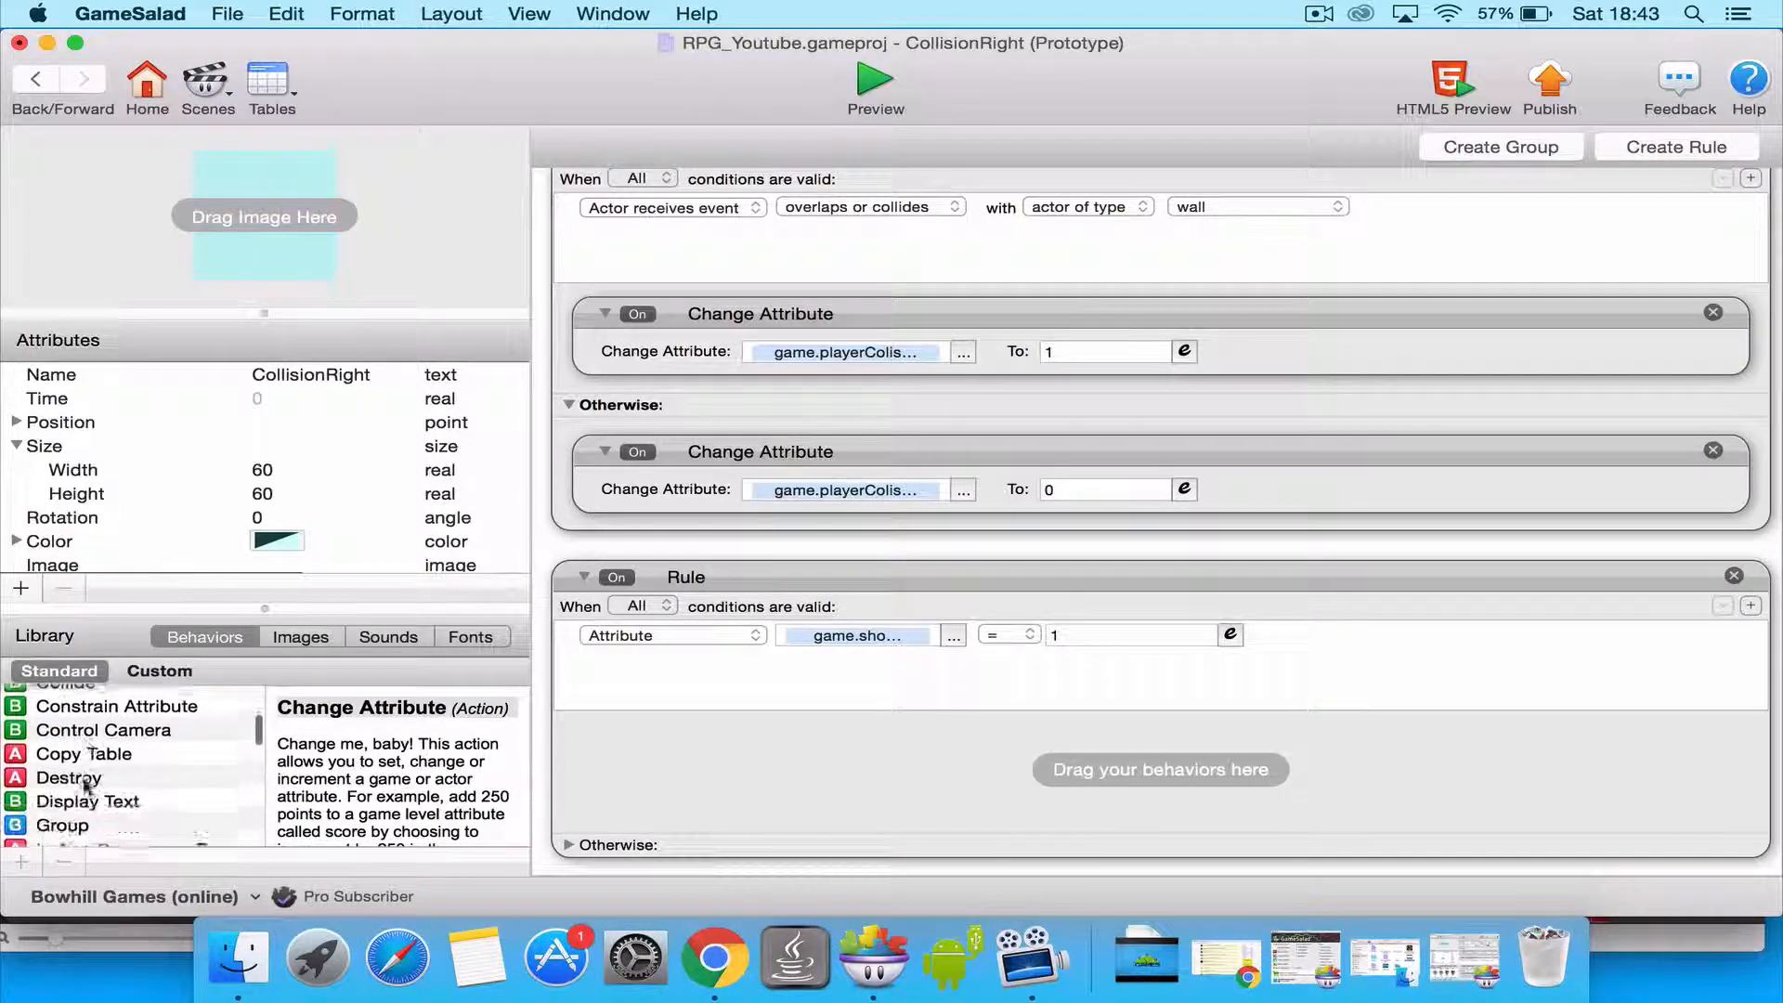
left_click_drag(82, 774, 639, 747)
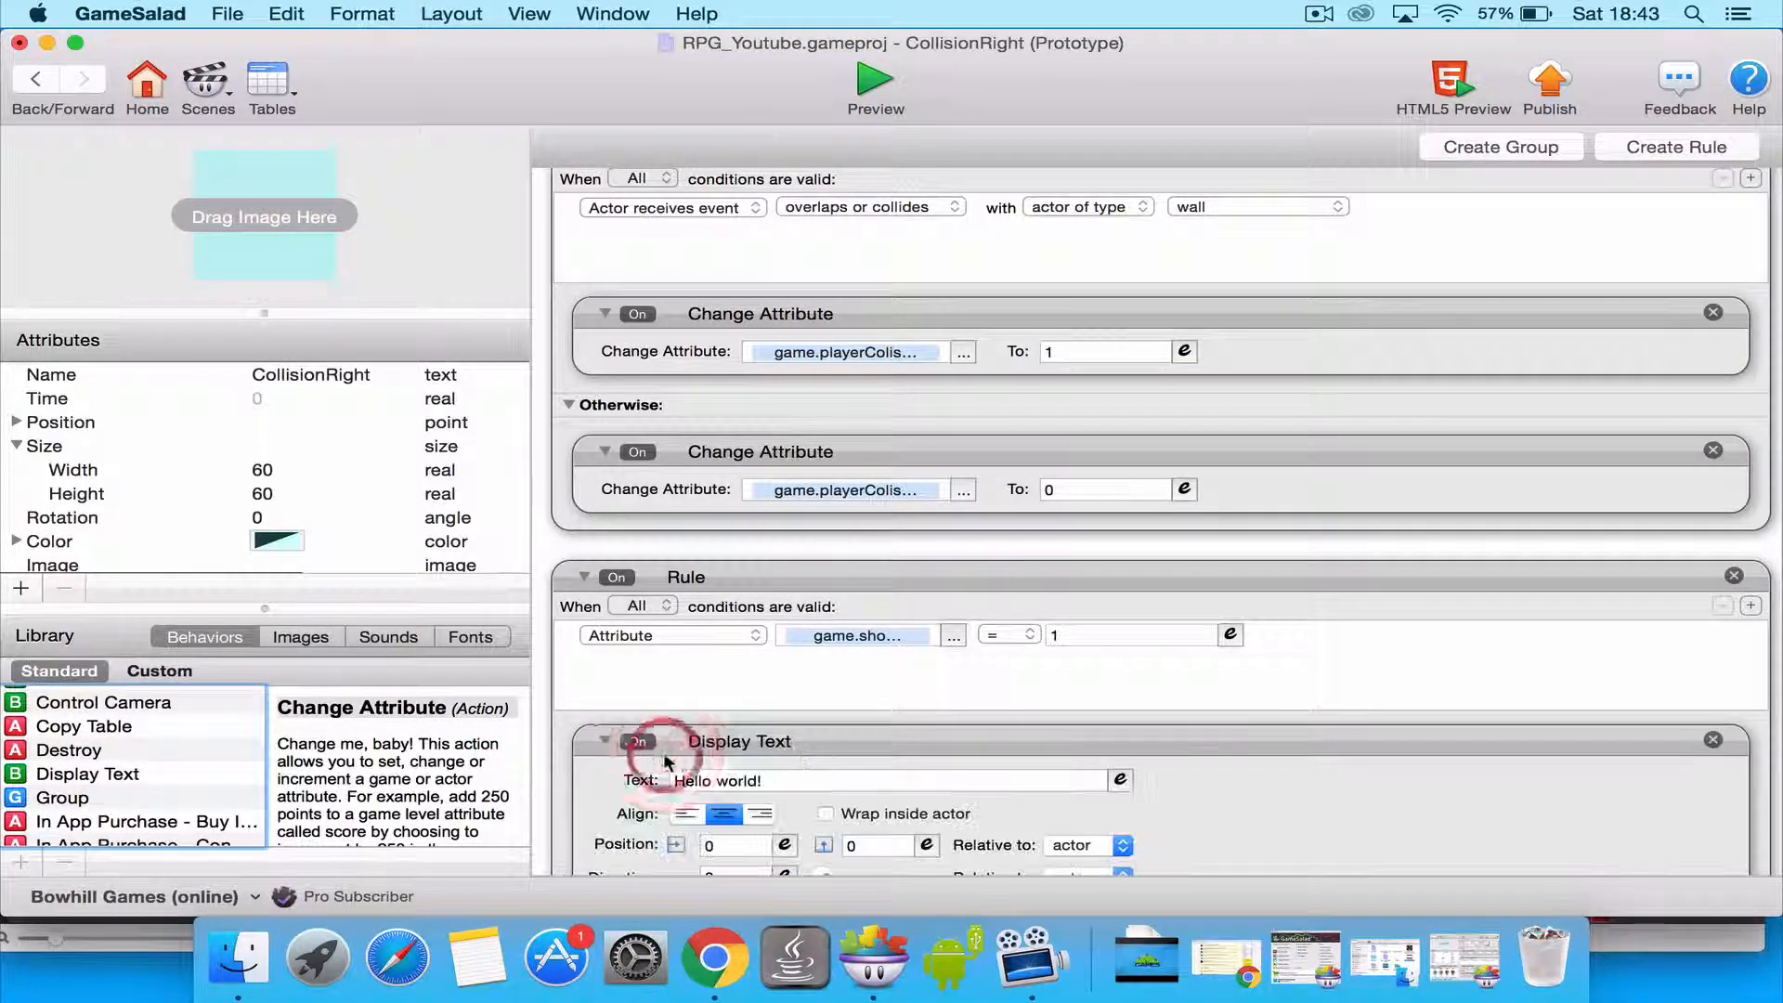
left_click(1115, 788)
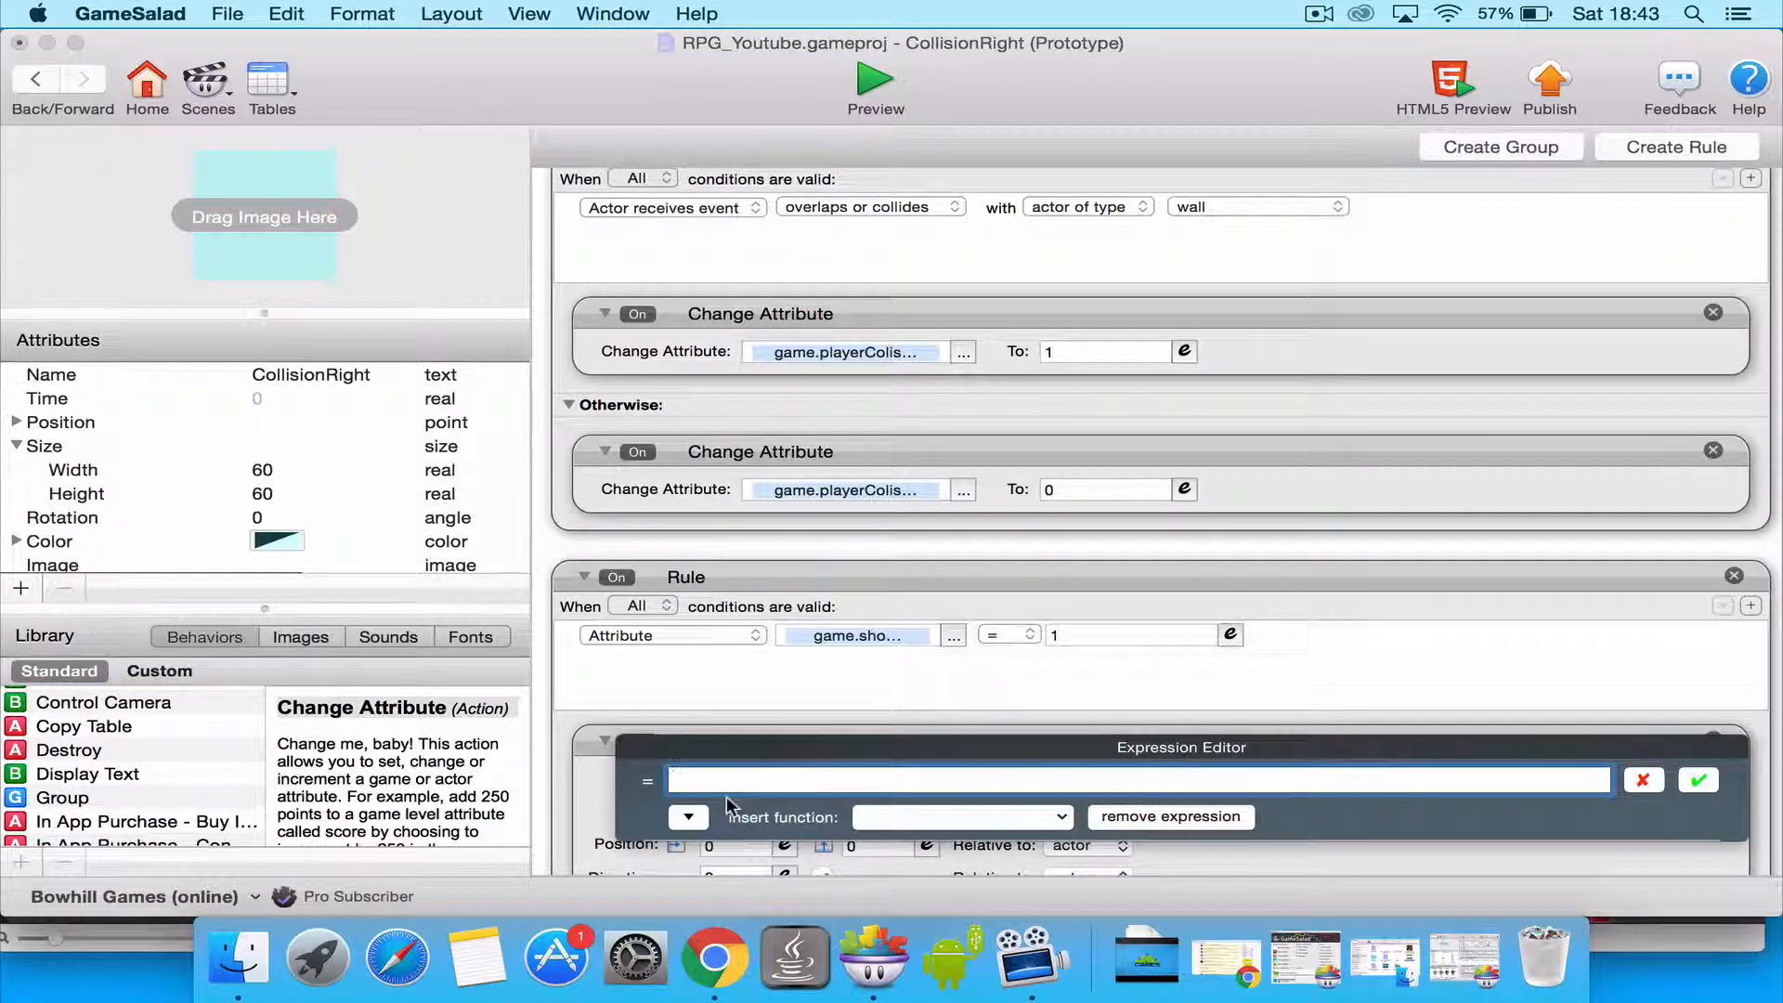
left_click(689, 818)
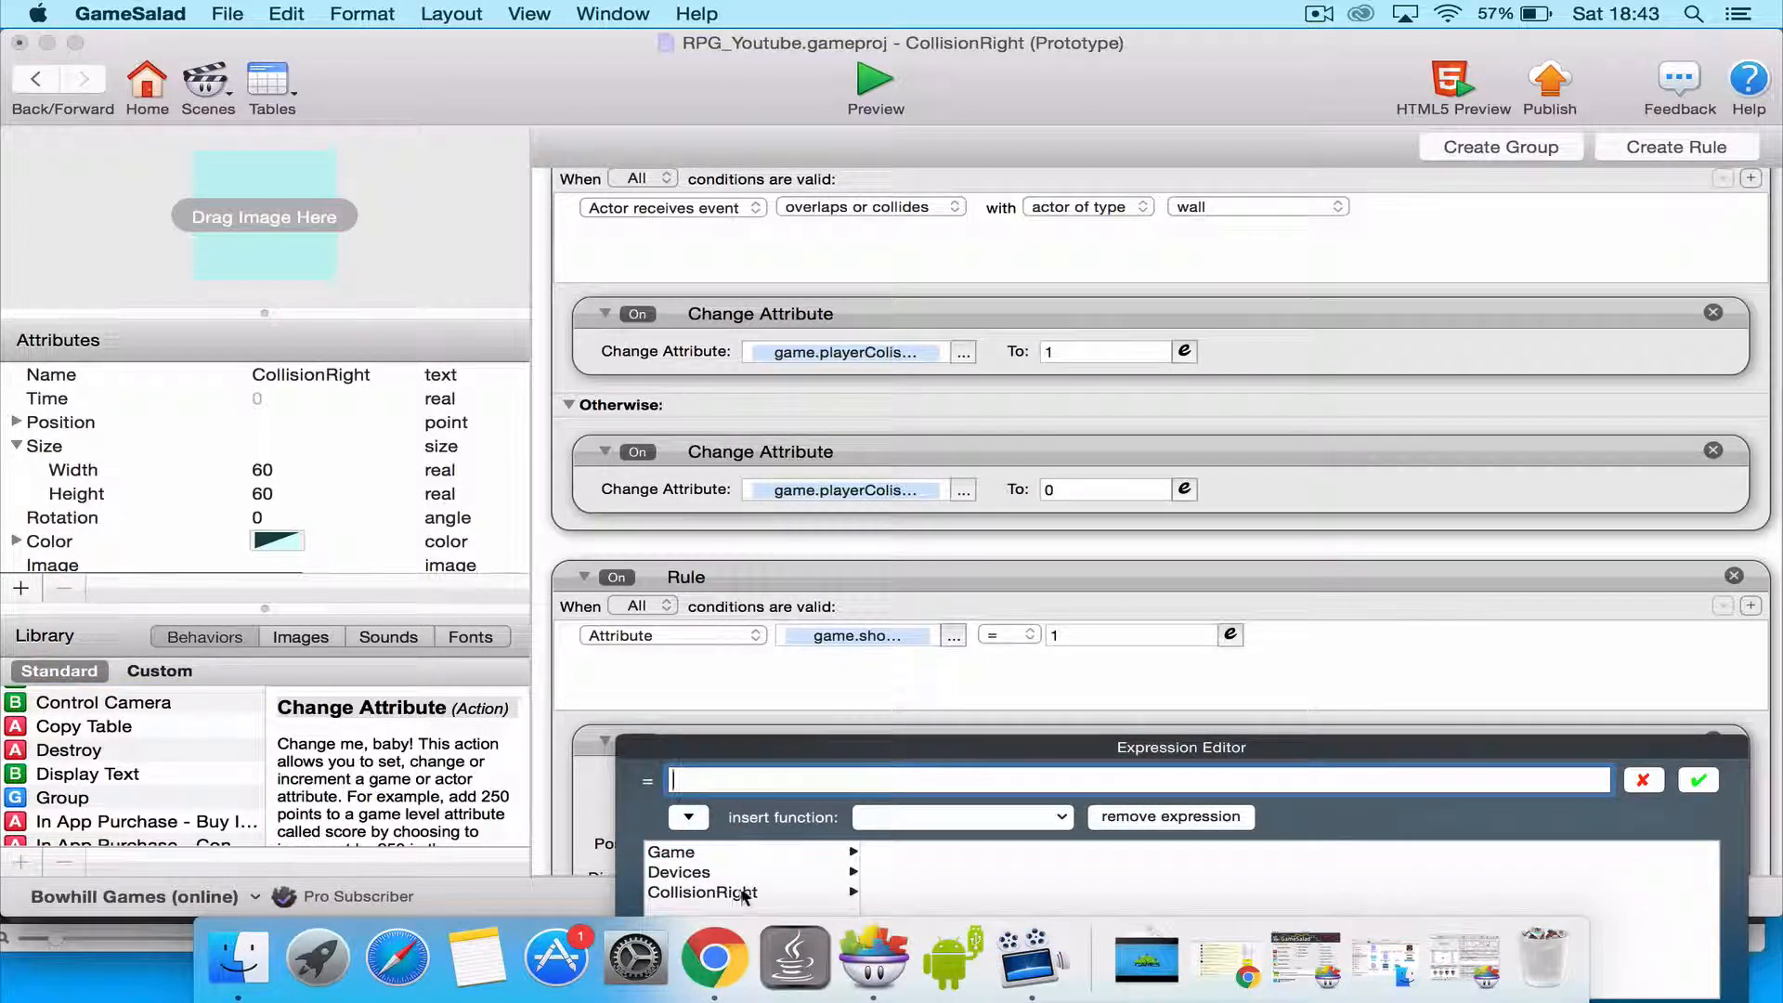
left_click_drag(906, 749, 920, 419)
left_click(804, 563)
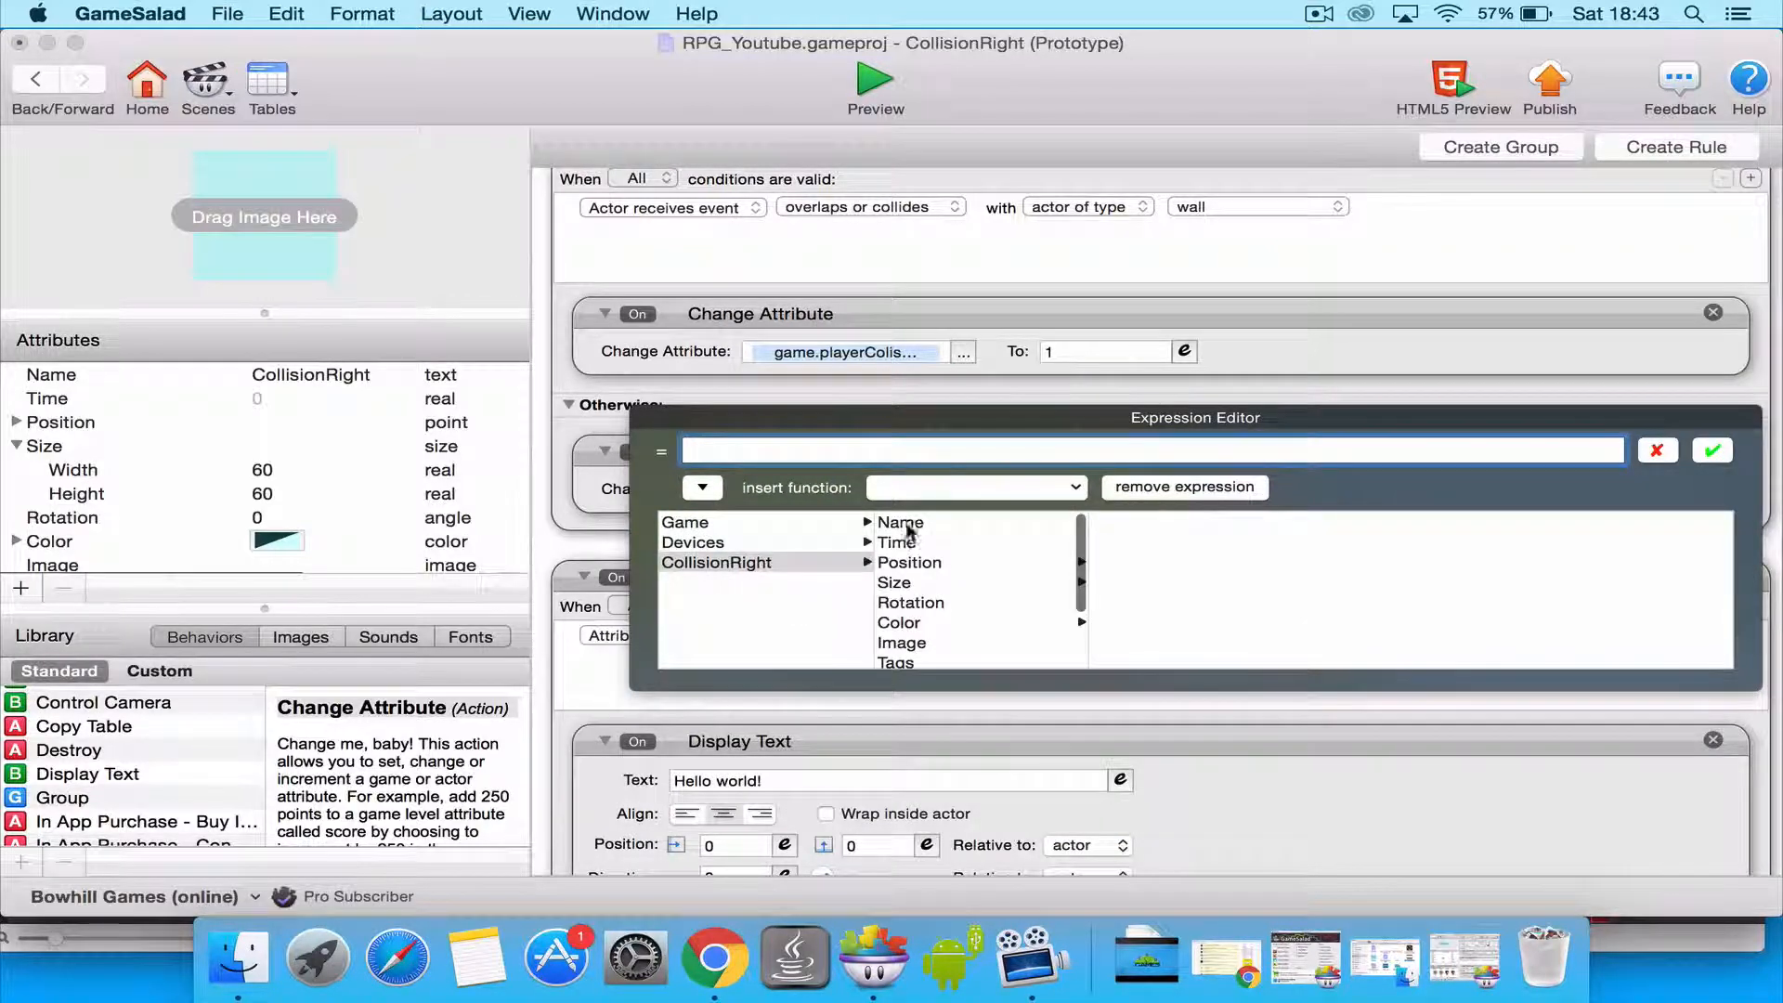
left_click(901, 522)
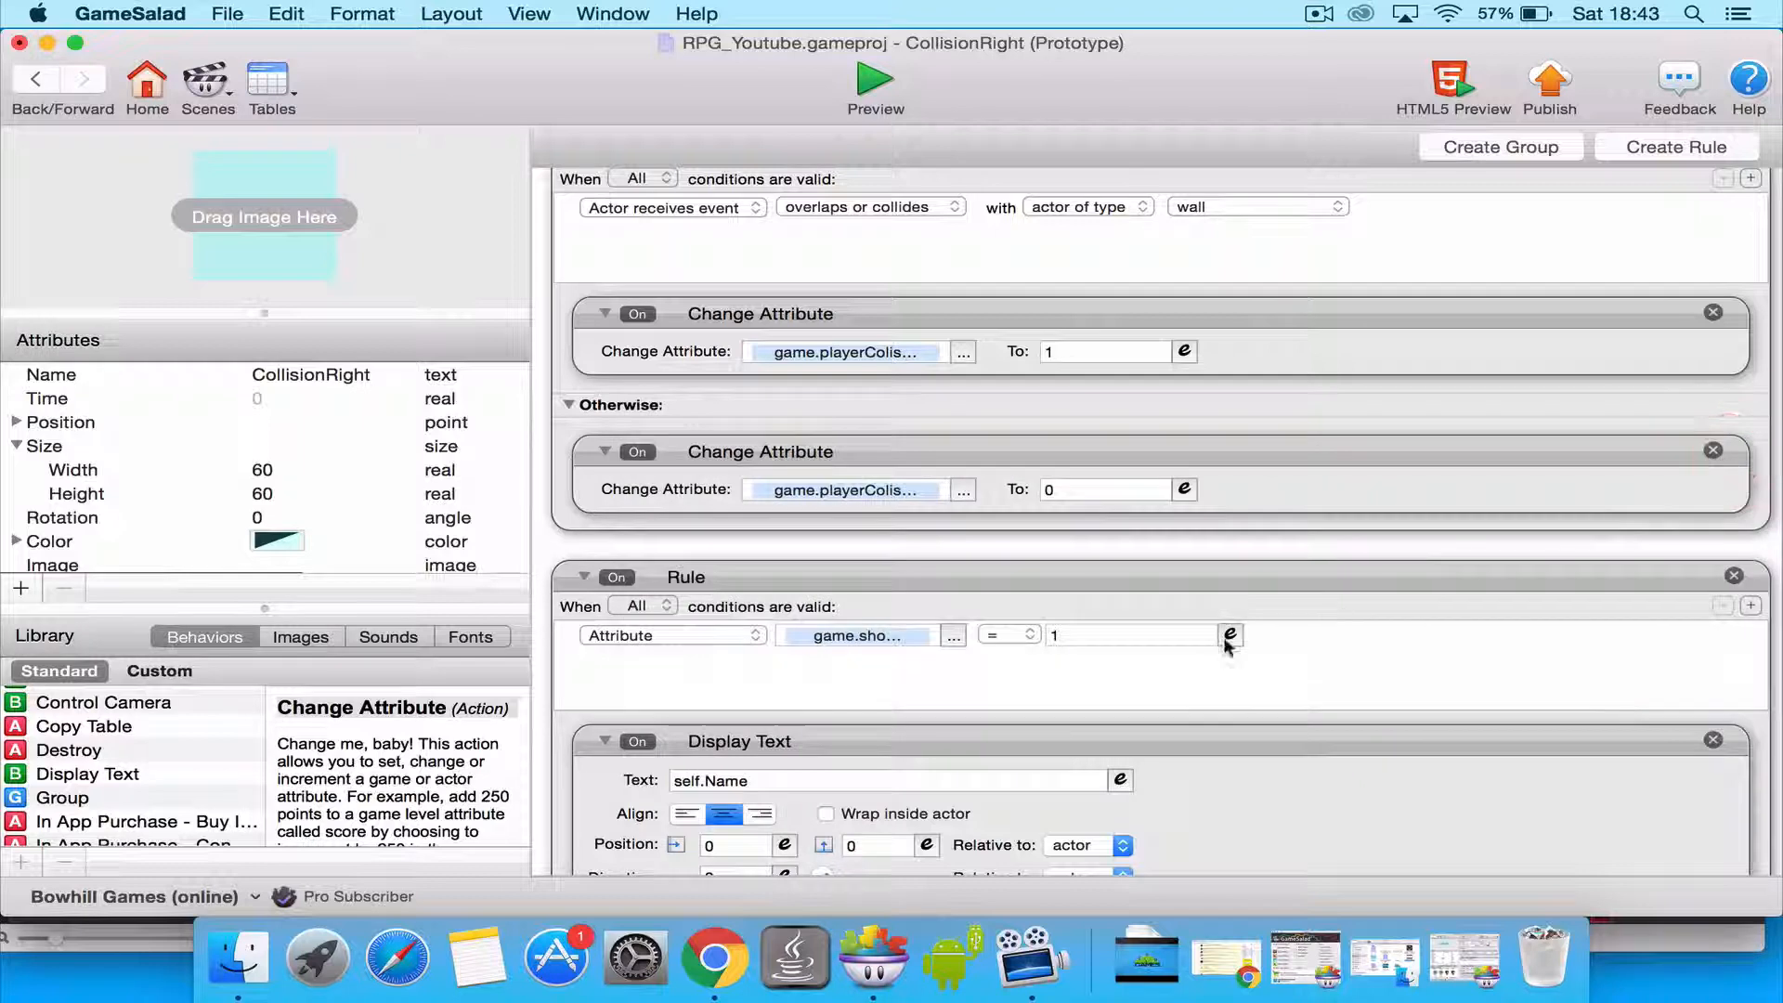
left_click(1262, 568)
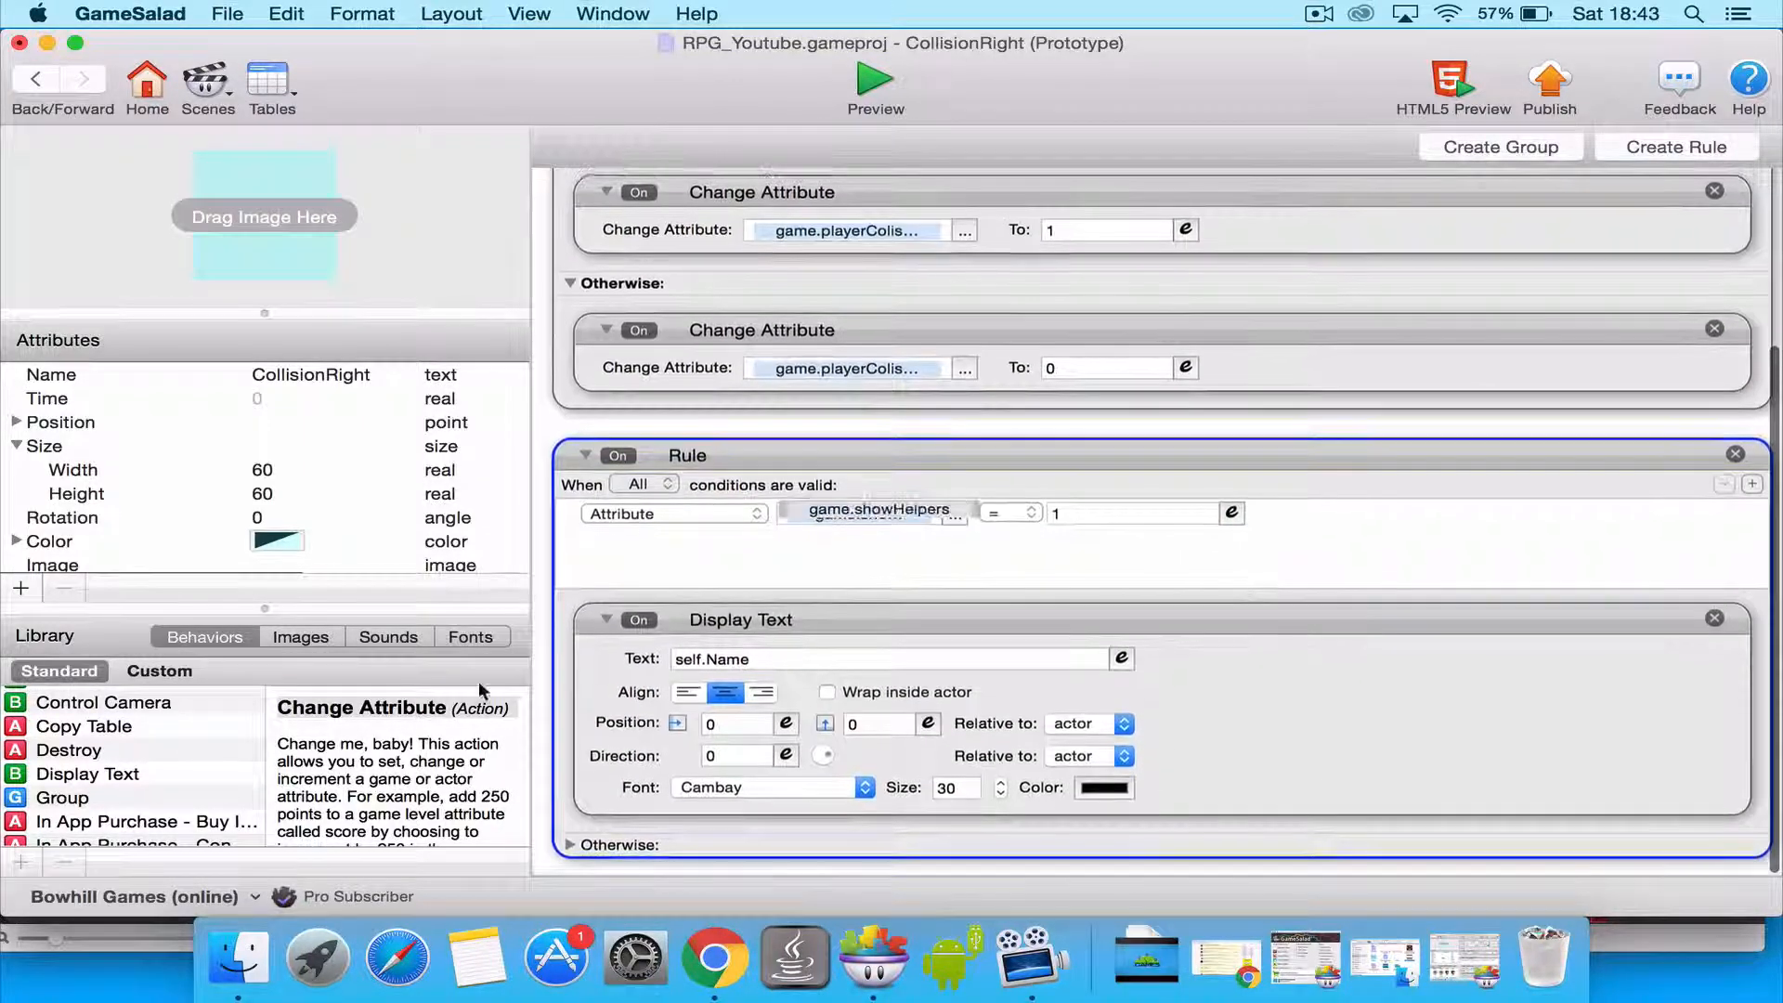
Add a Change Attribute behavior above the Display Text behavior in the showHelpers rule.
scroll(167, 727, "up", 3)
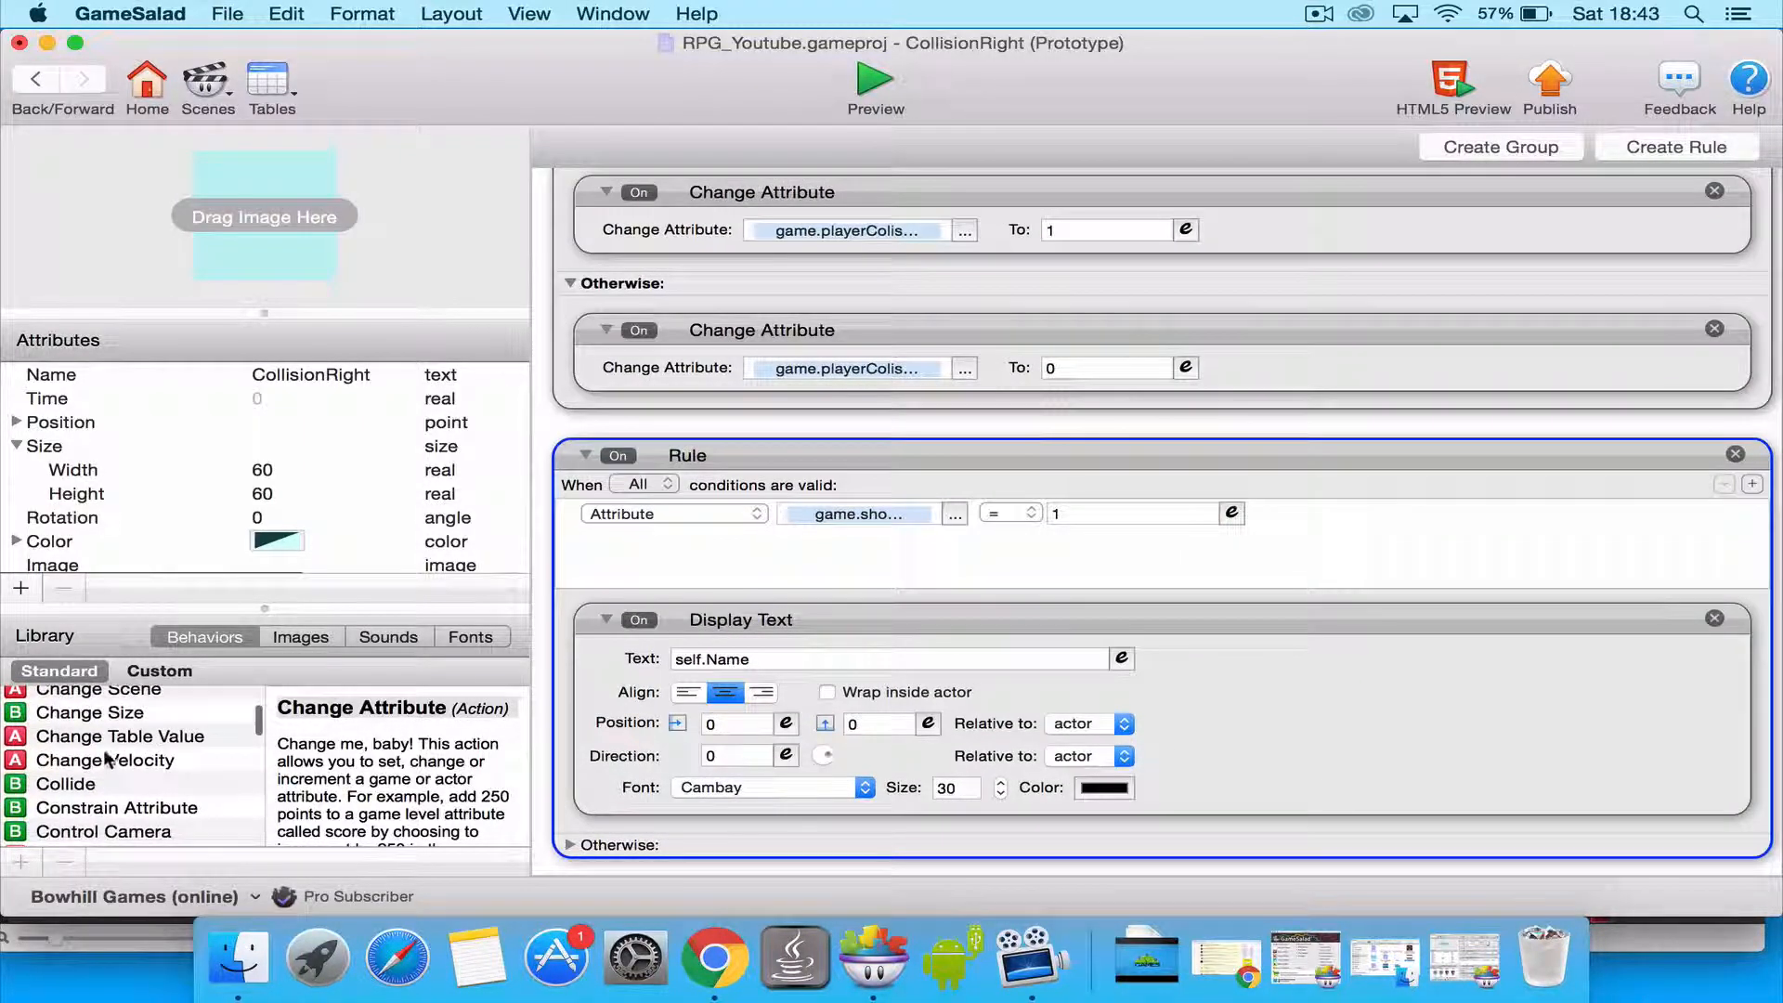
scroll(99, 757, "up", 3)
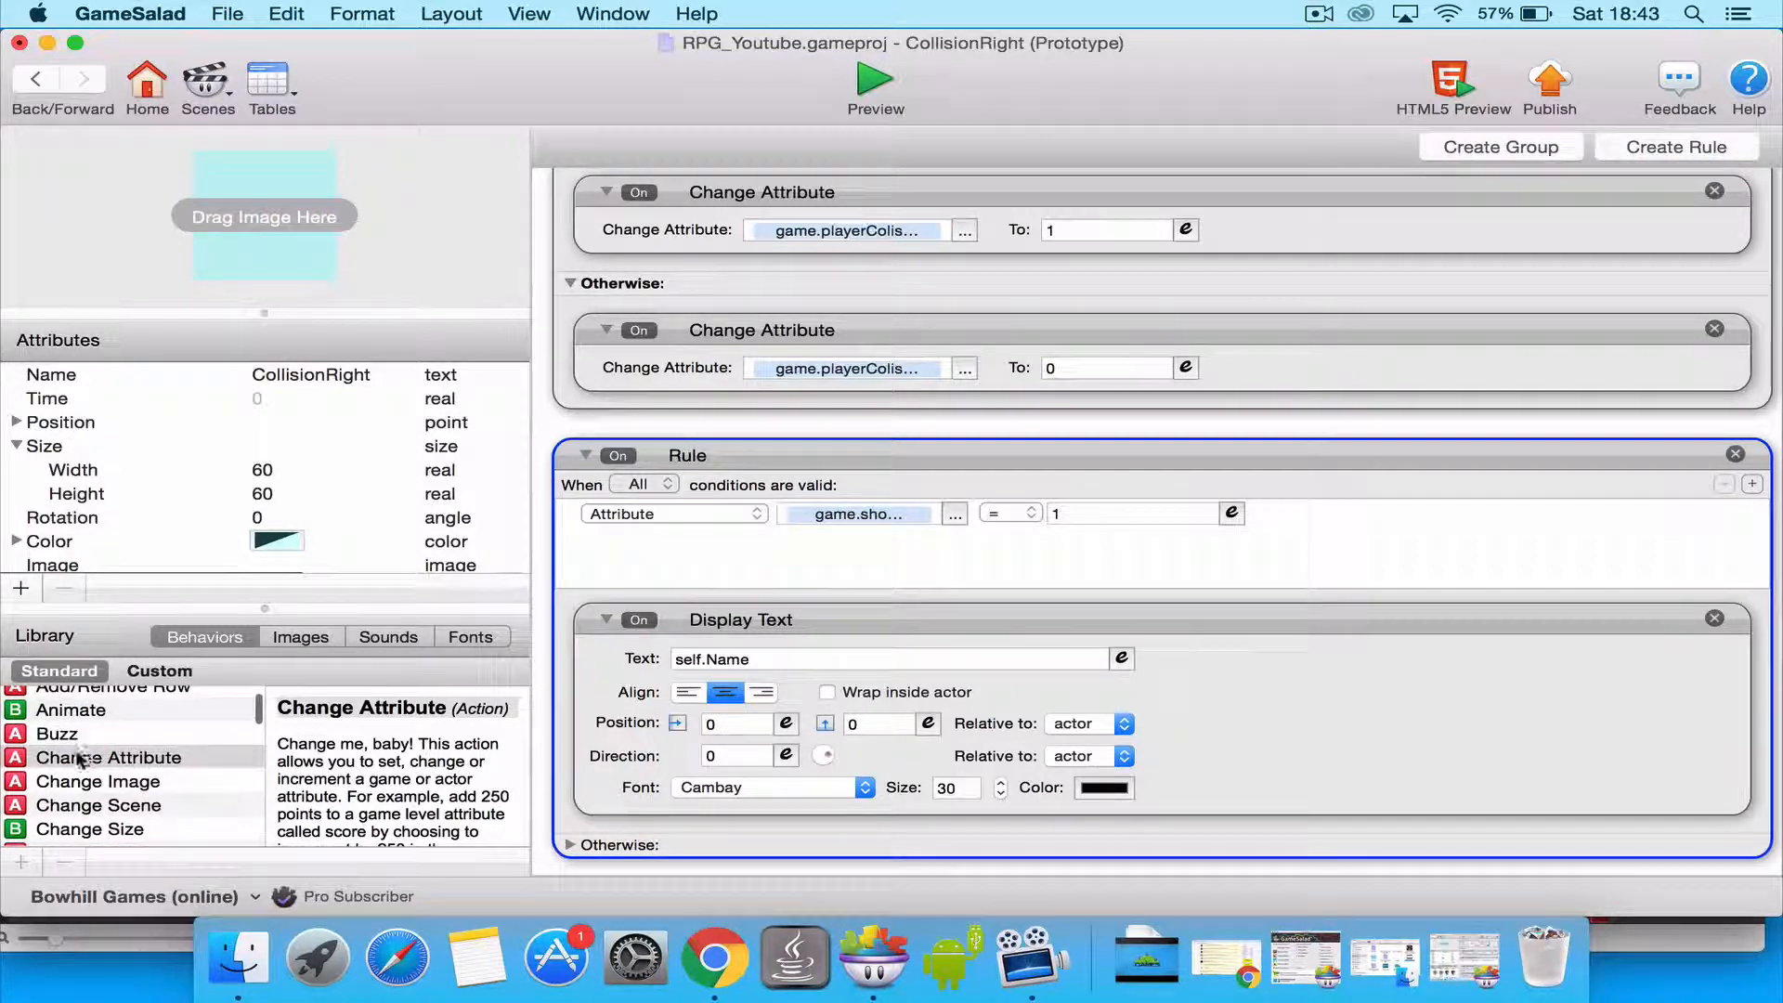
left_click_drag(79, 760, 729, 617)
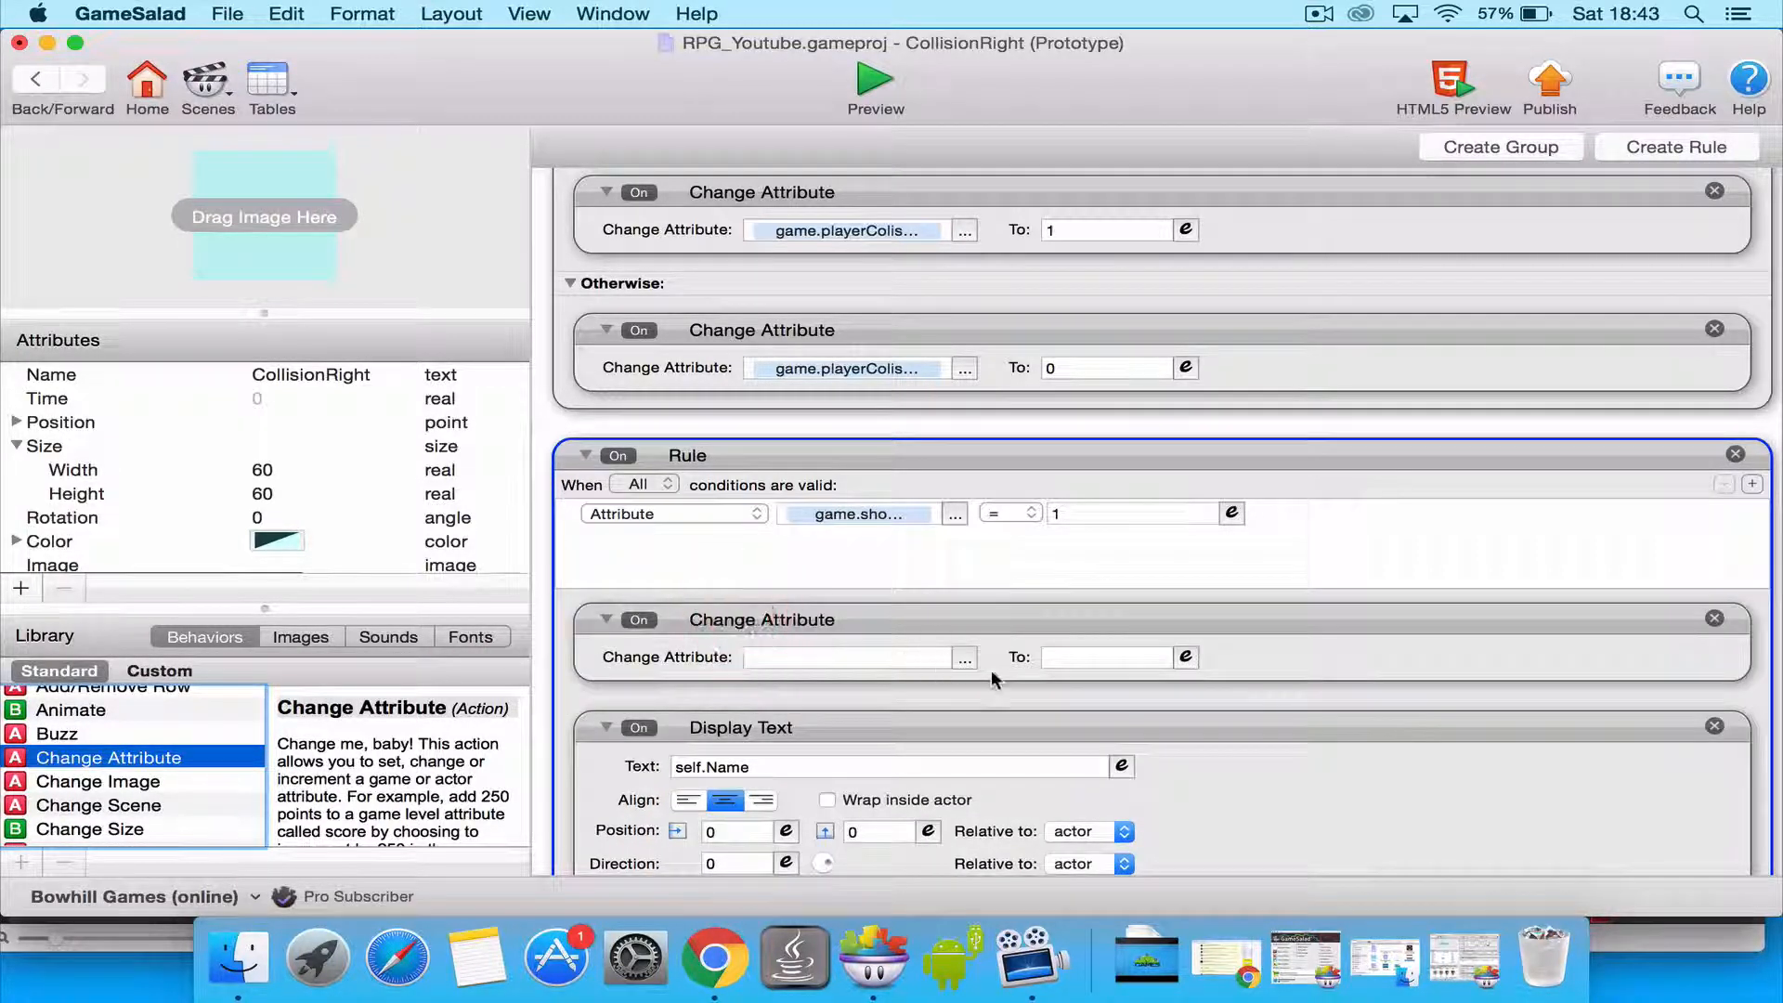
Make the added Change Attribute behavior set the actor's Graphics.Visible attribute to true.
left_click(966, 656)
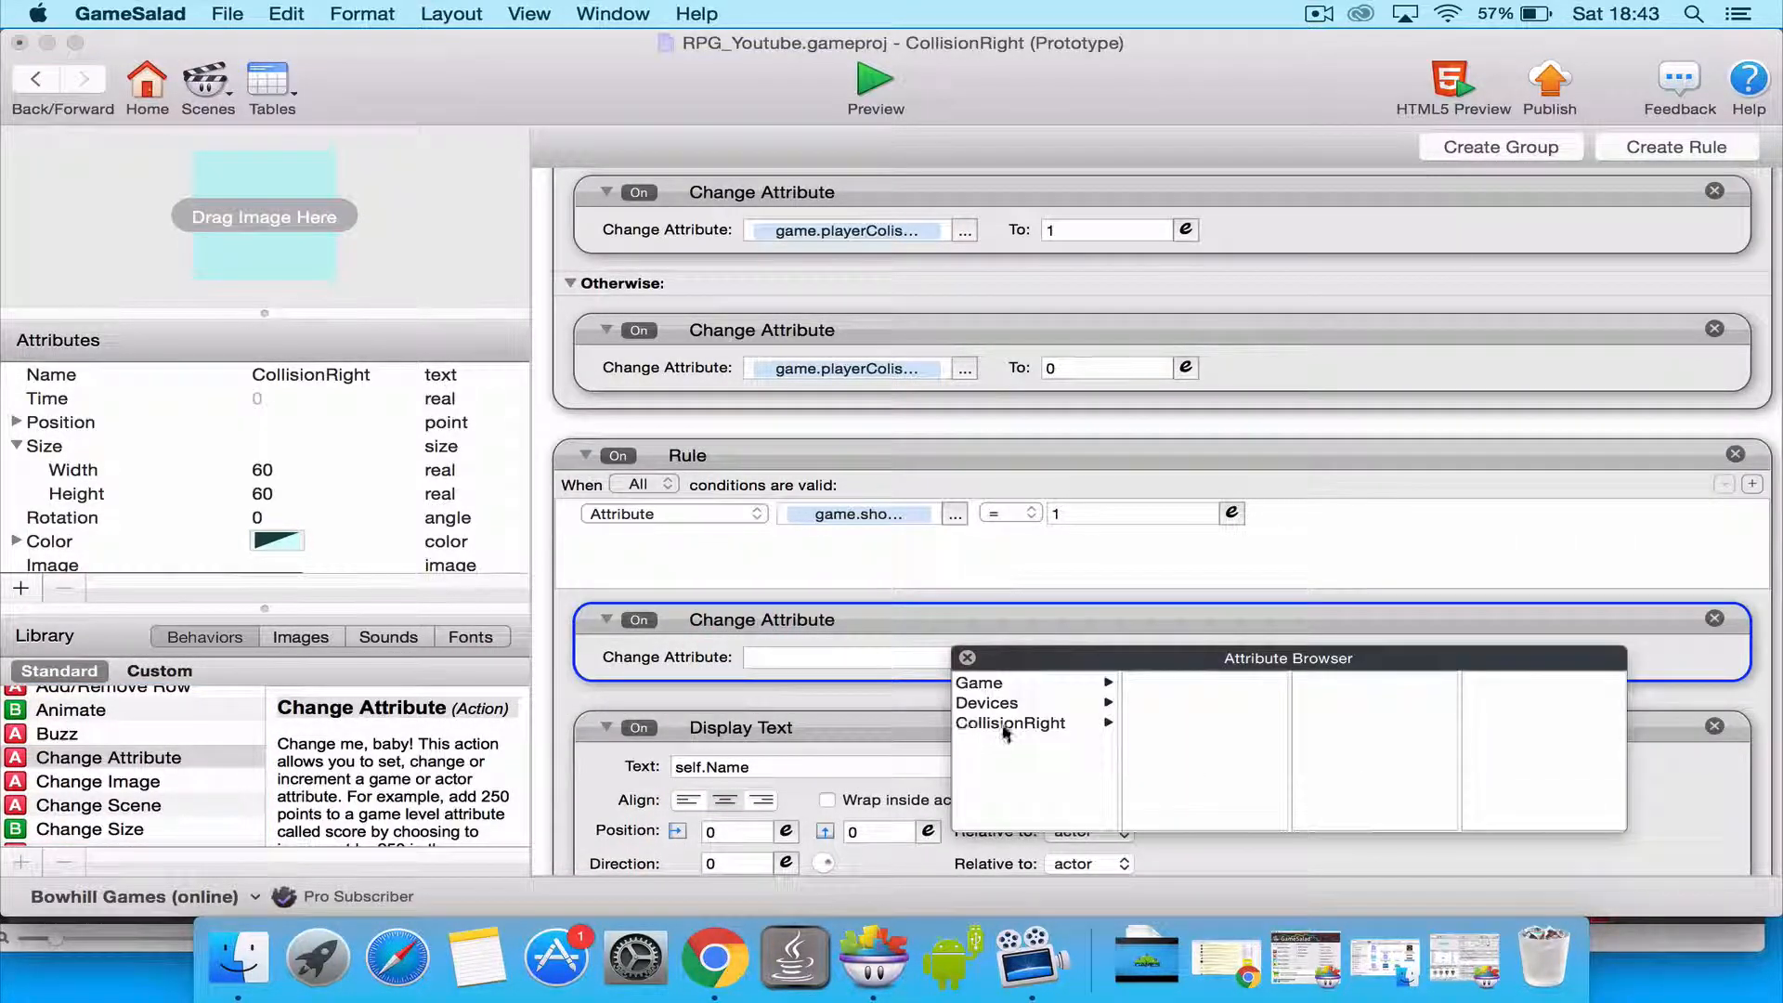
left_click(1022, 724)
left_click_drag(1198, 654, 1006, 461)
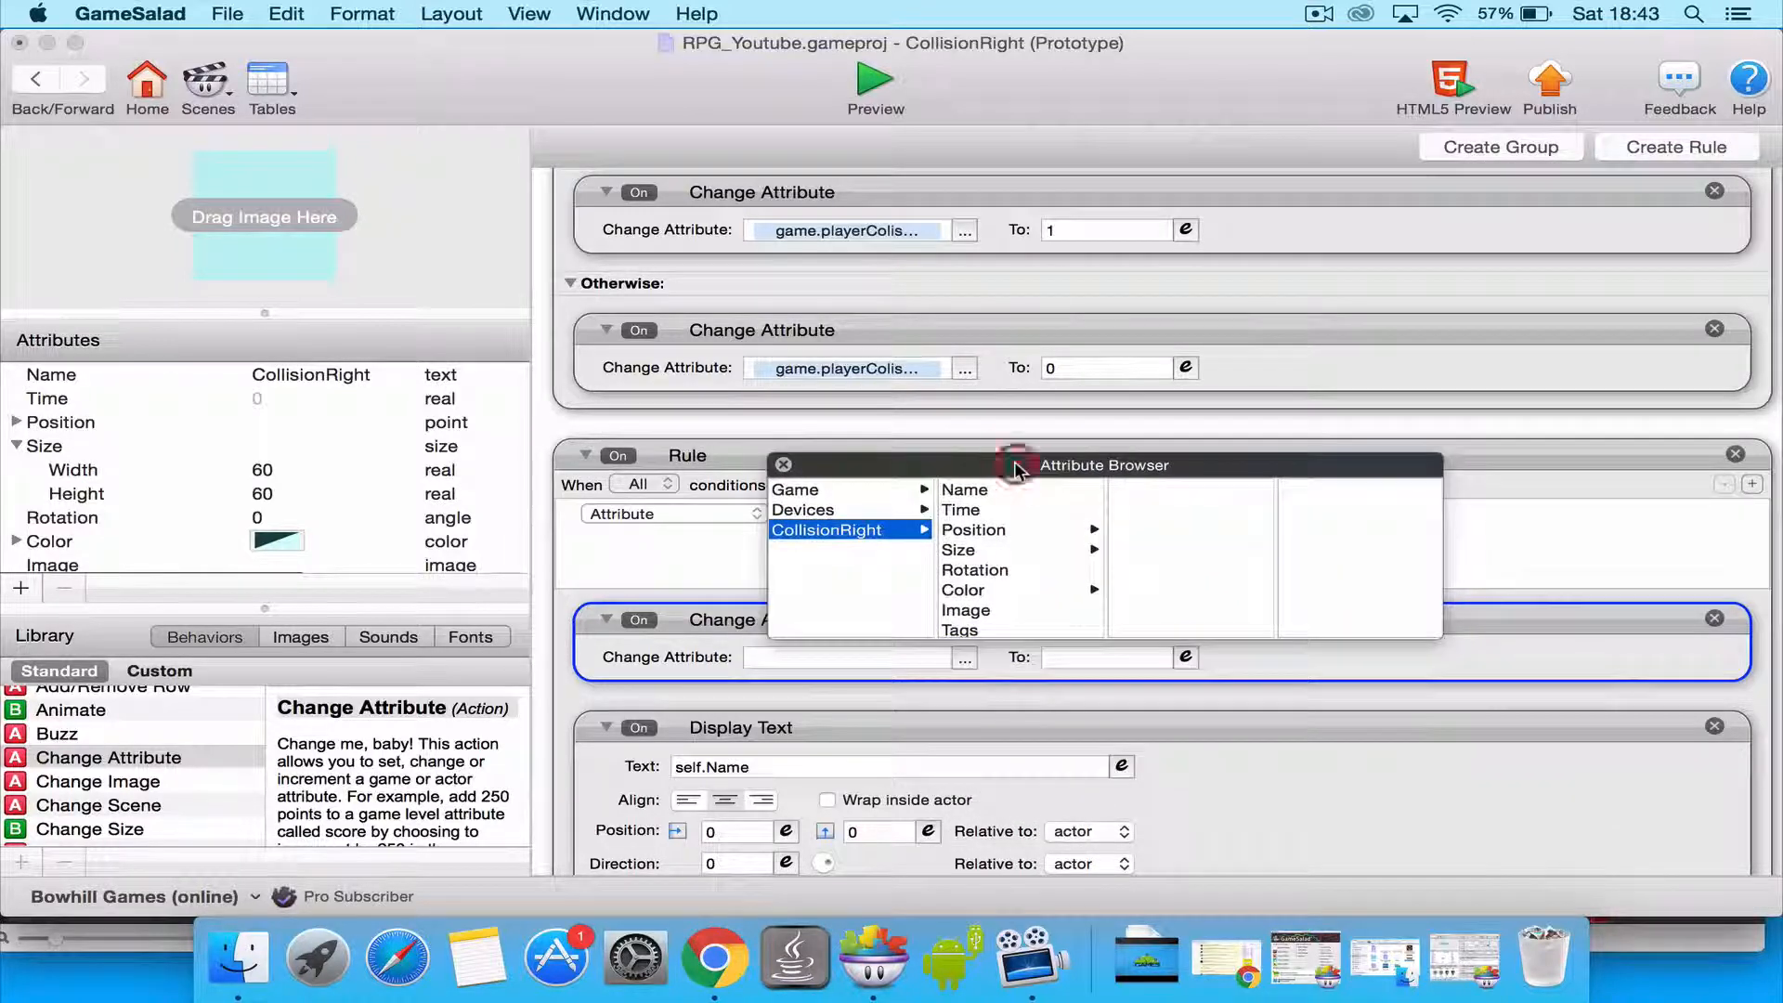
scroll(1035, 568, "down", 3)
left_click(1022, 595)
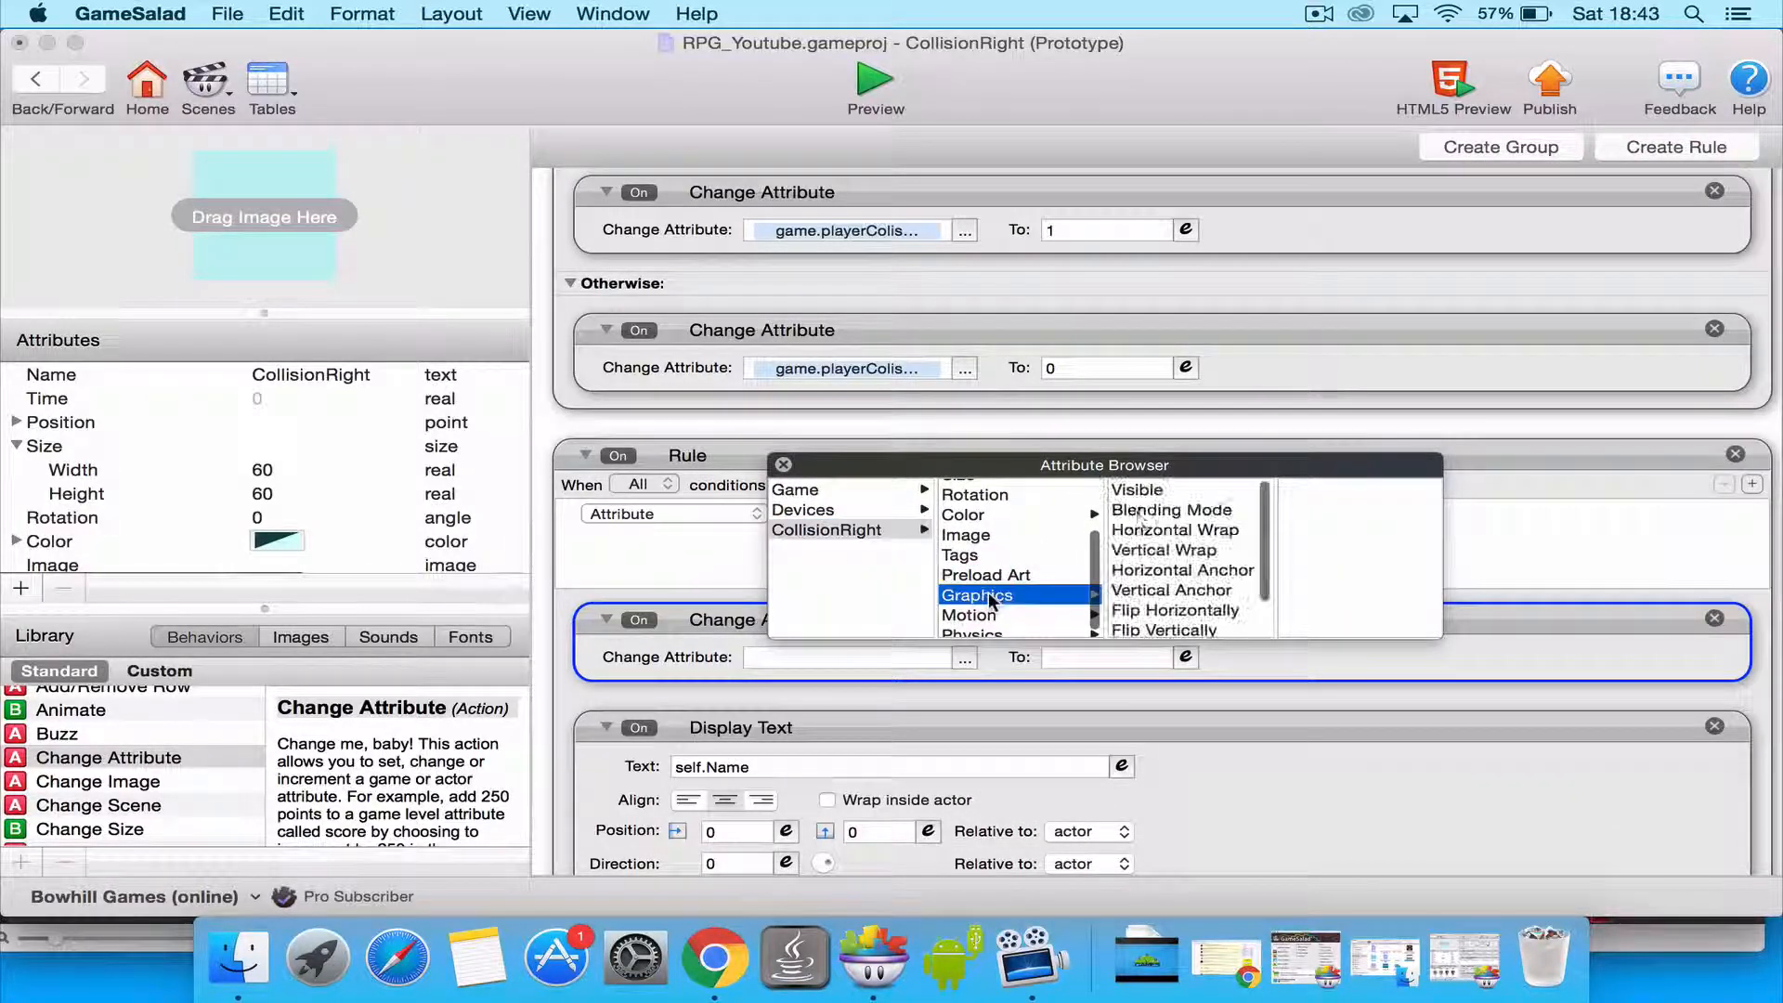
left_click(1138, 489)
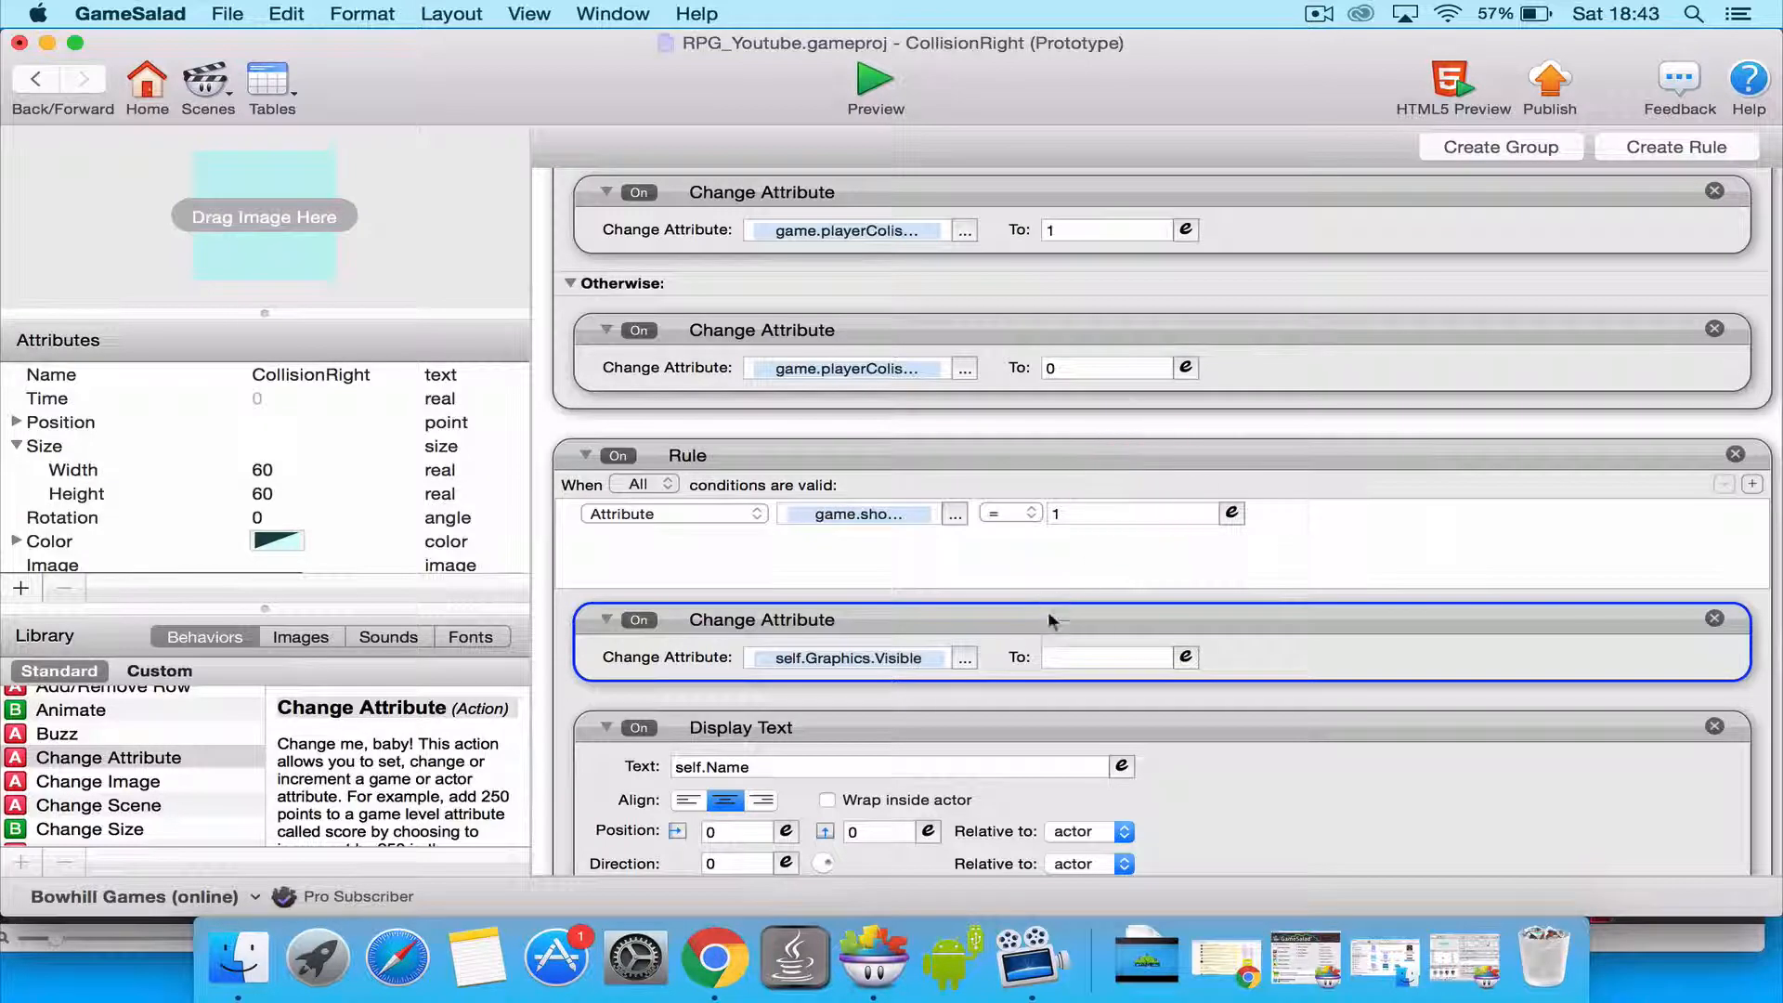
left_click(1065, 659)
type("true")
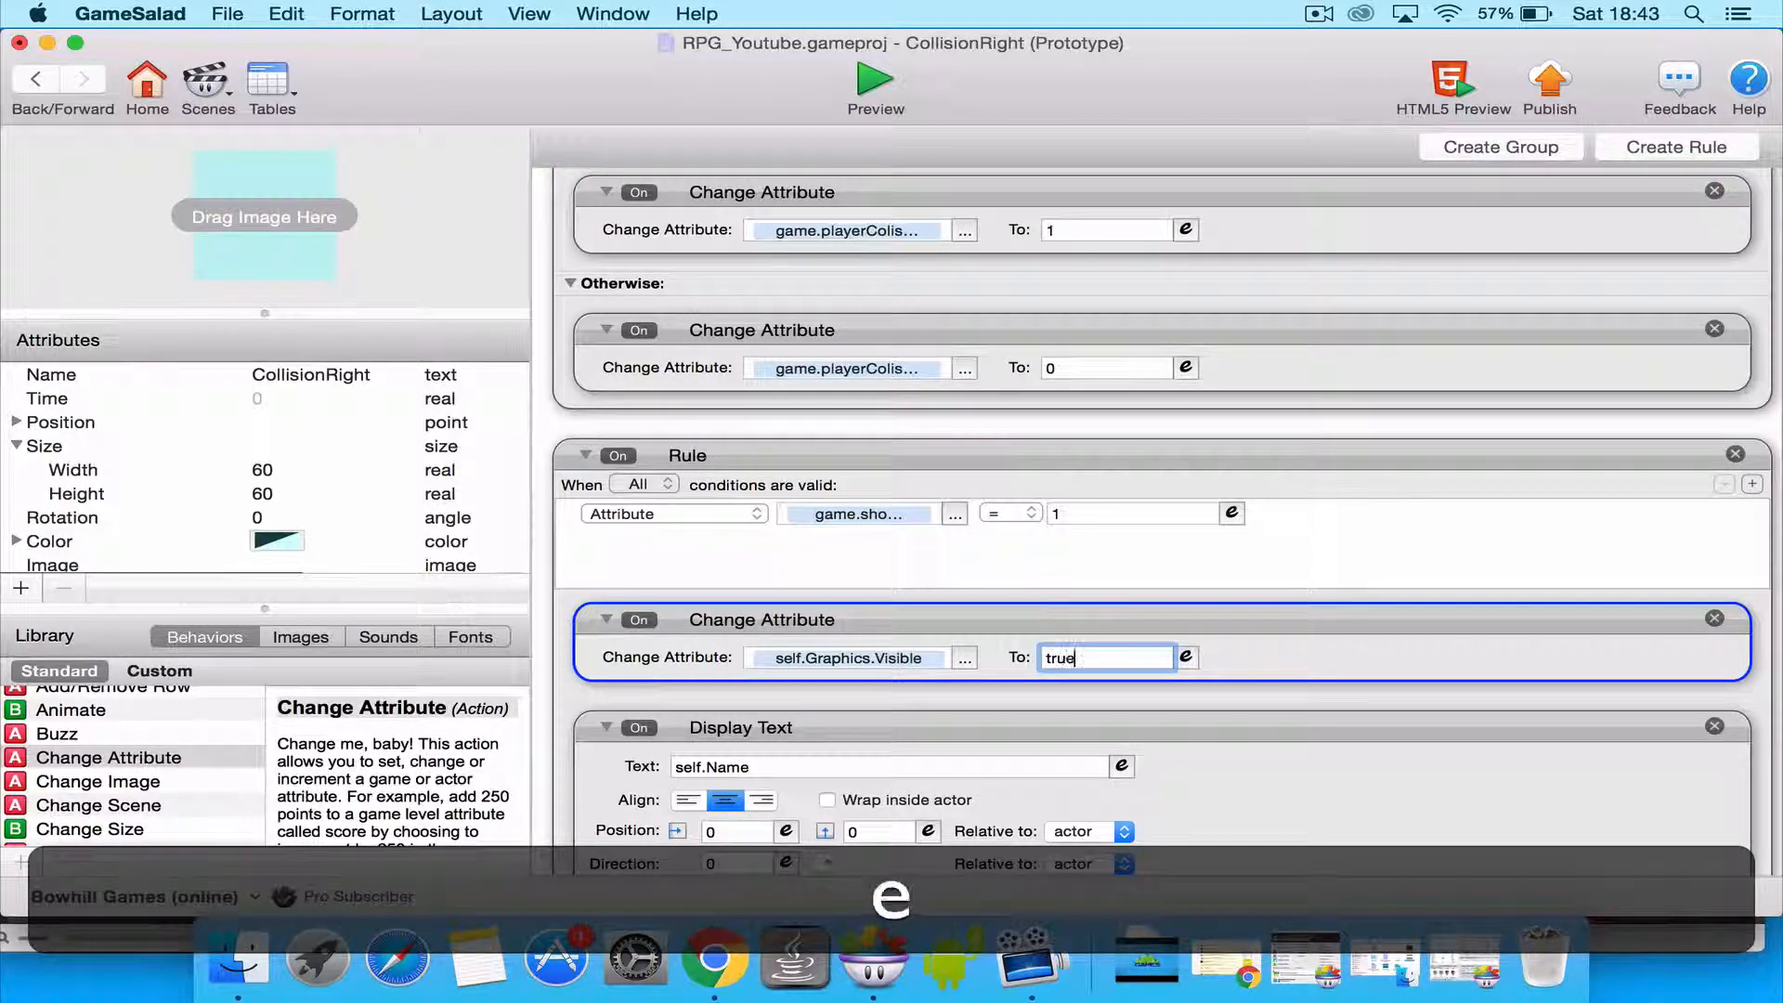
key("Return")
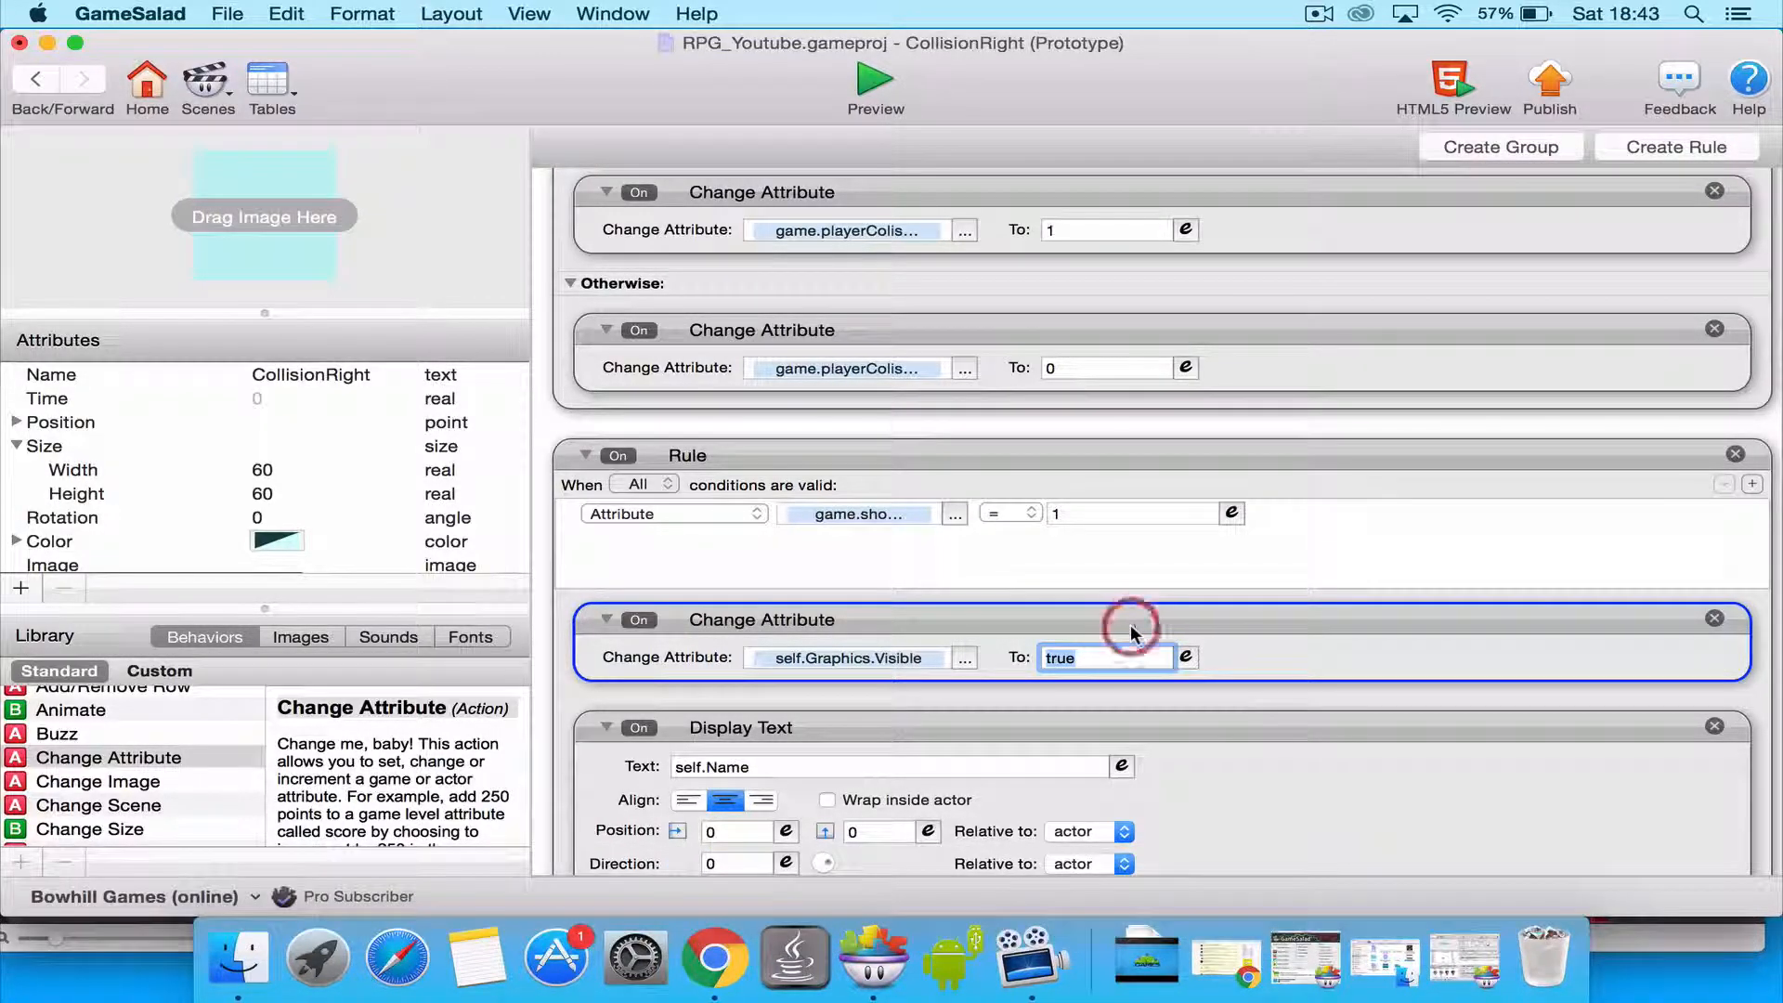
Expand the showHelpers rule's Otherwise section and try to paste a copy of the Change Attribute behavior there.
key("super+c")
left_click(1091, 583)
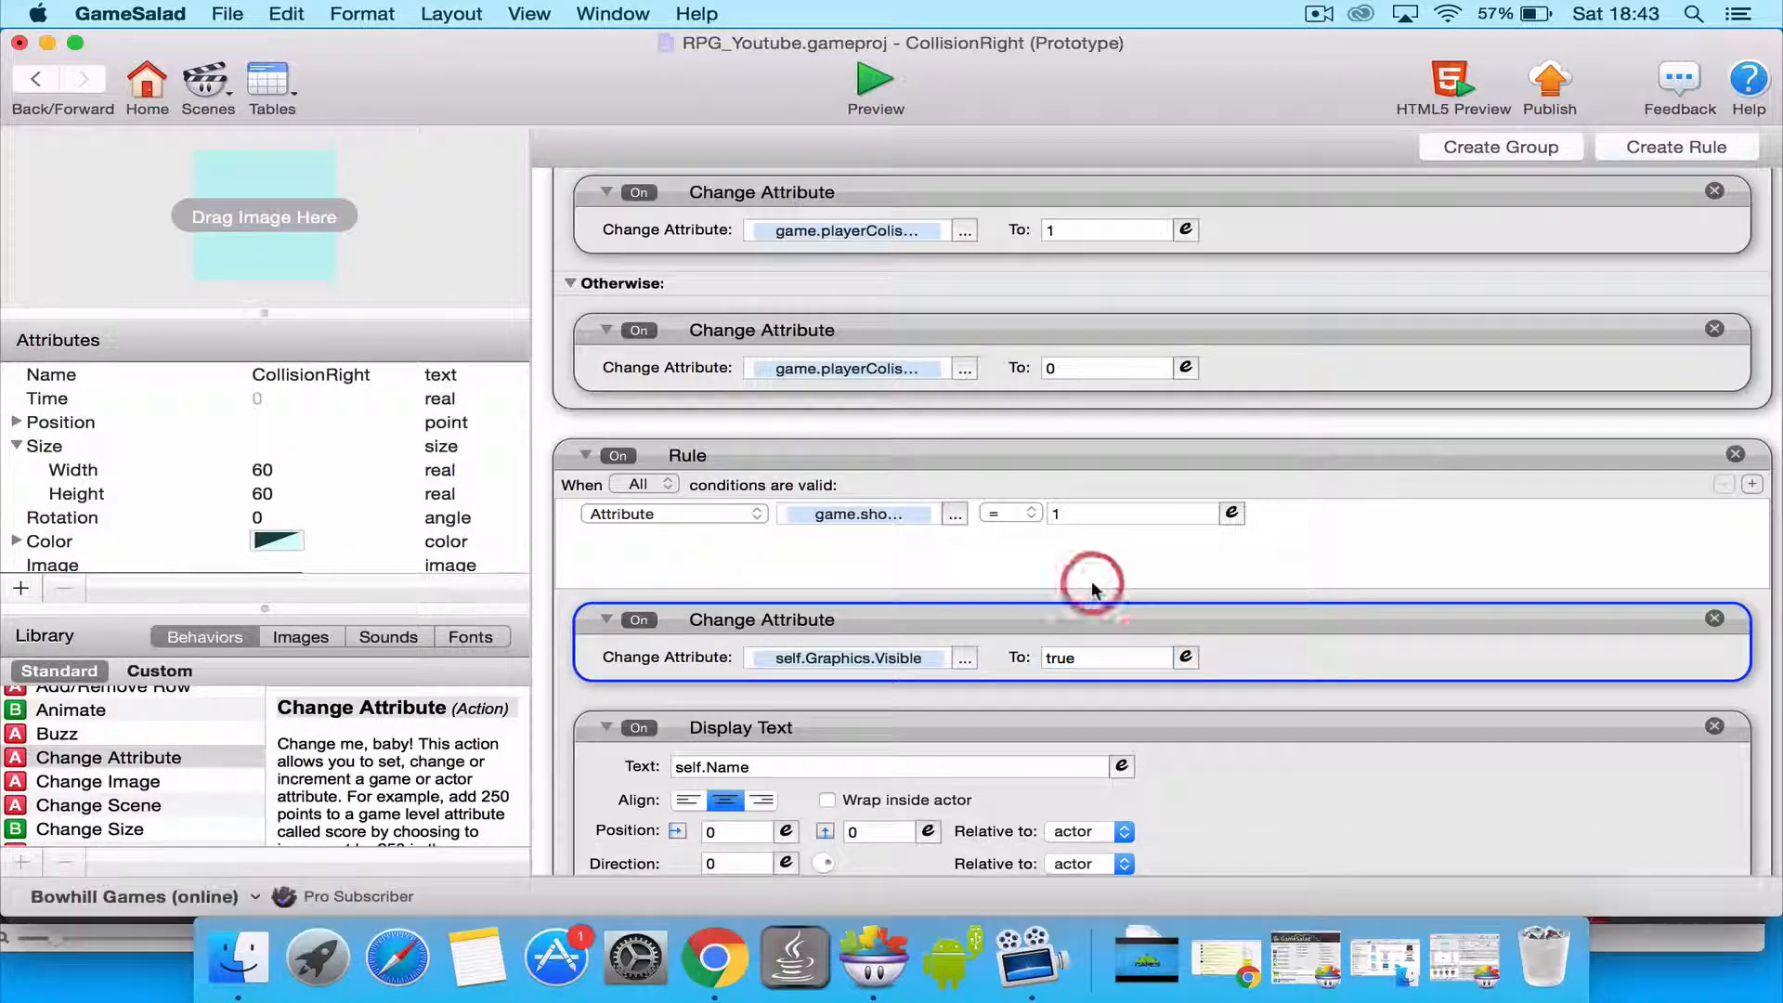
scroll(561, 717, "down", 3)
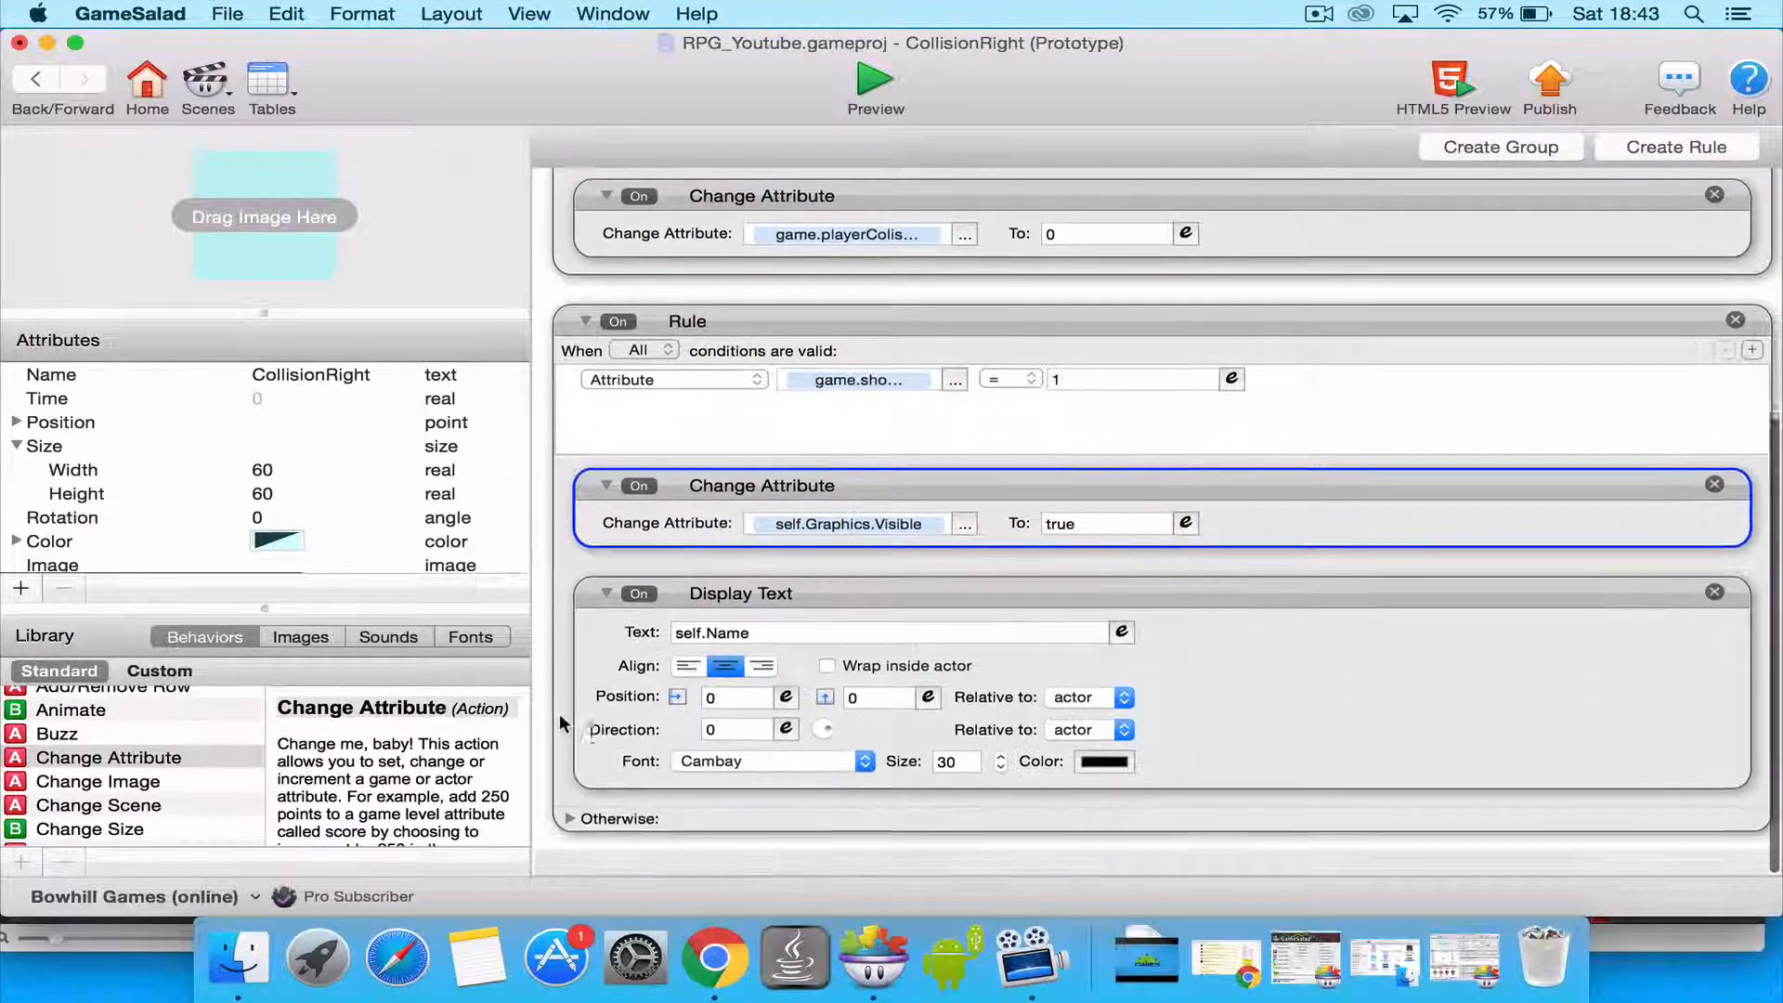
left_click(570, 841)
scroll(595, 836, "down", 3)
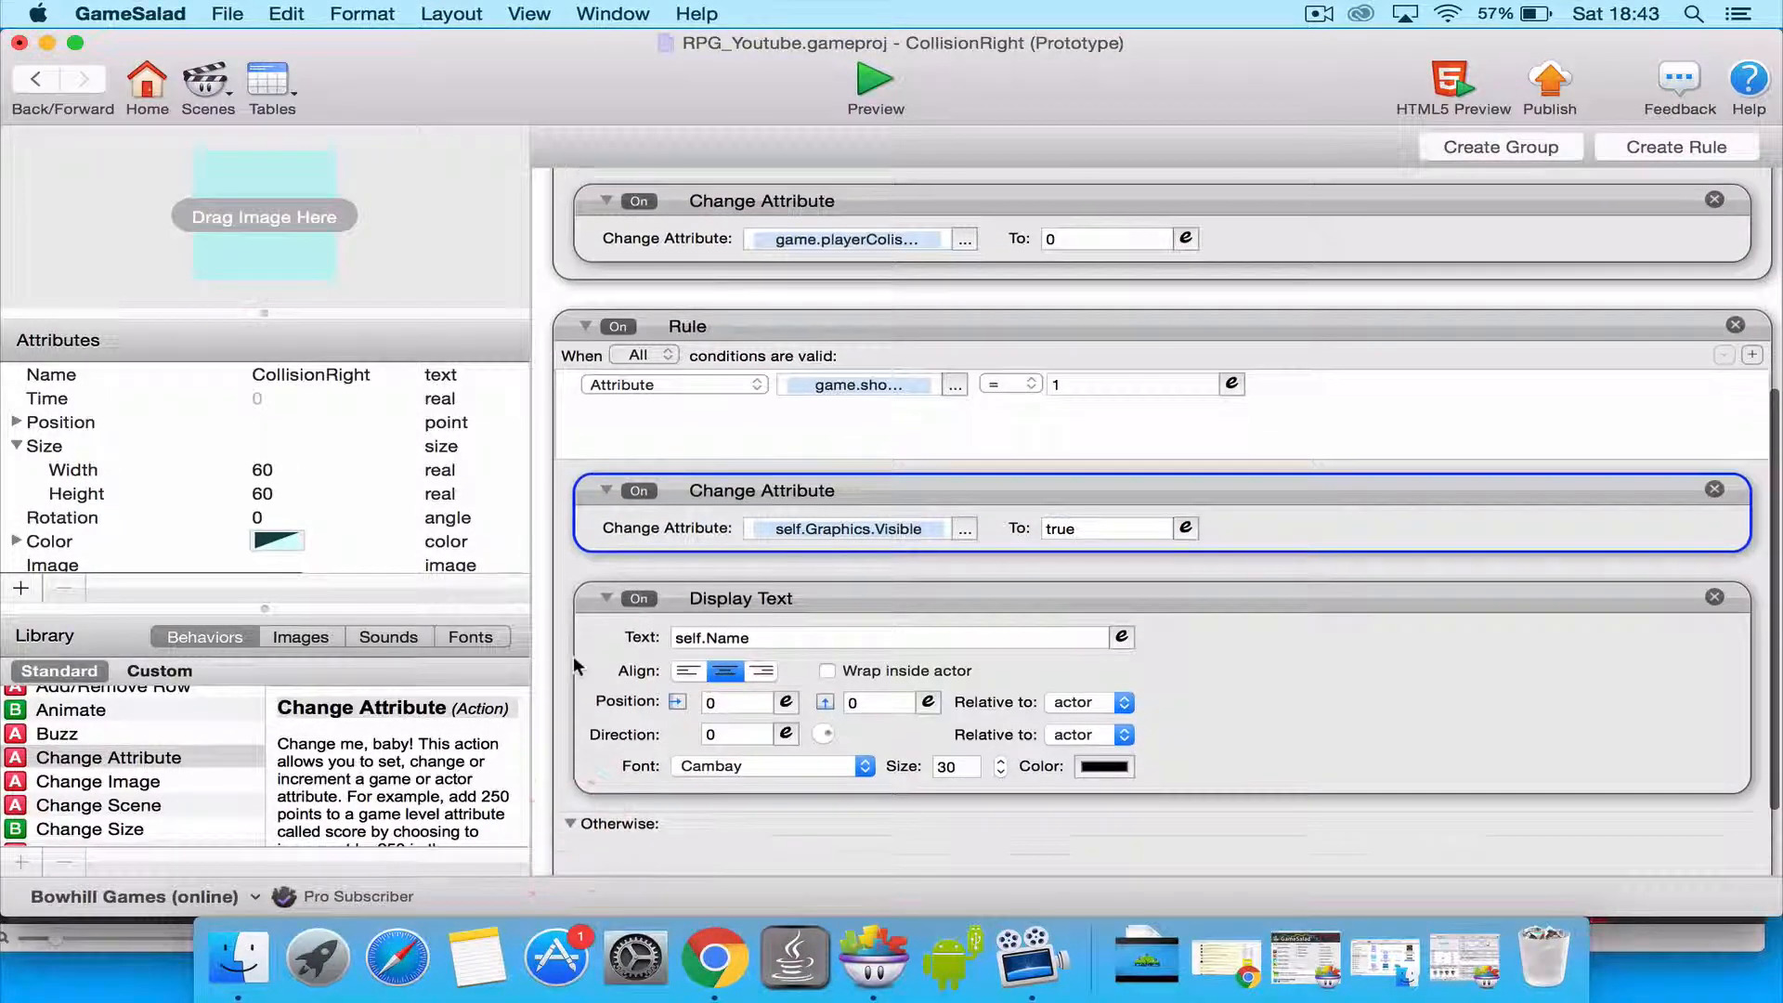
key("super+v")
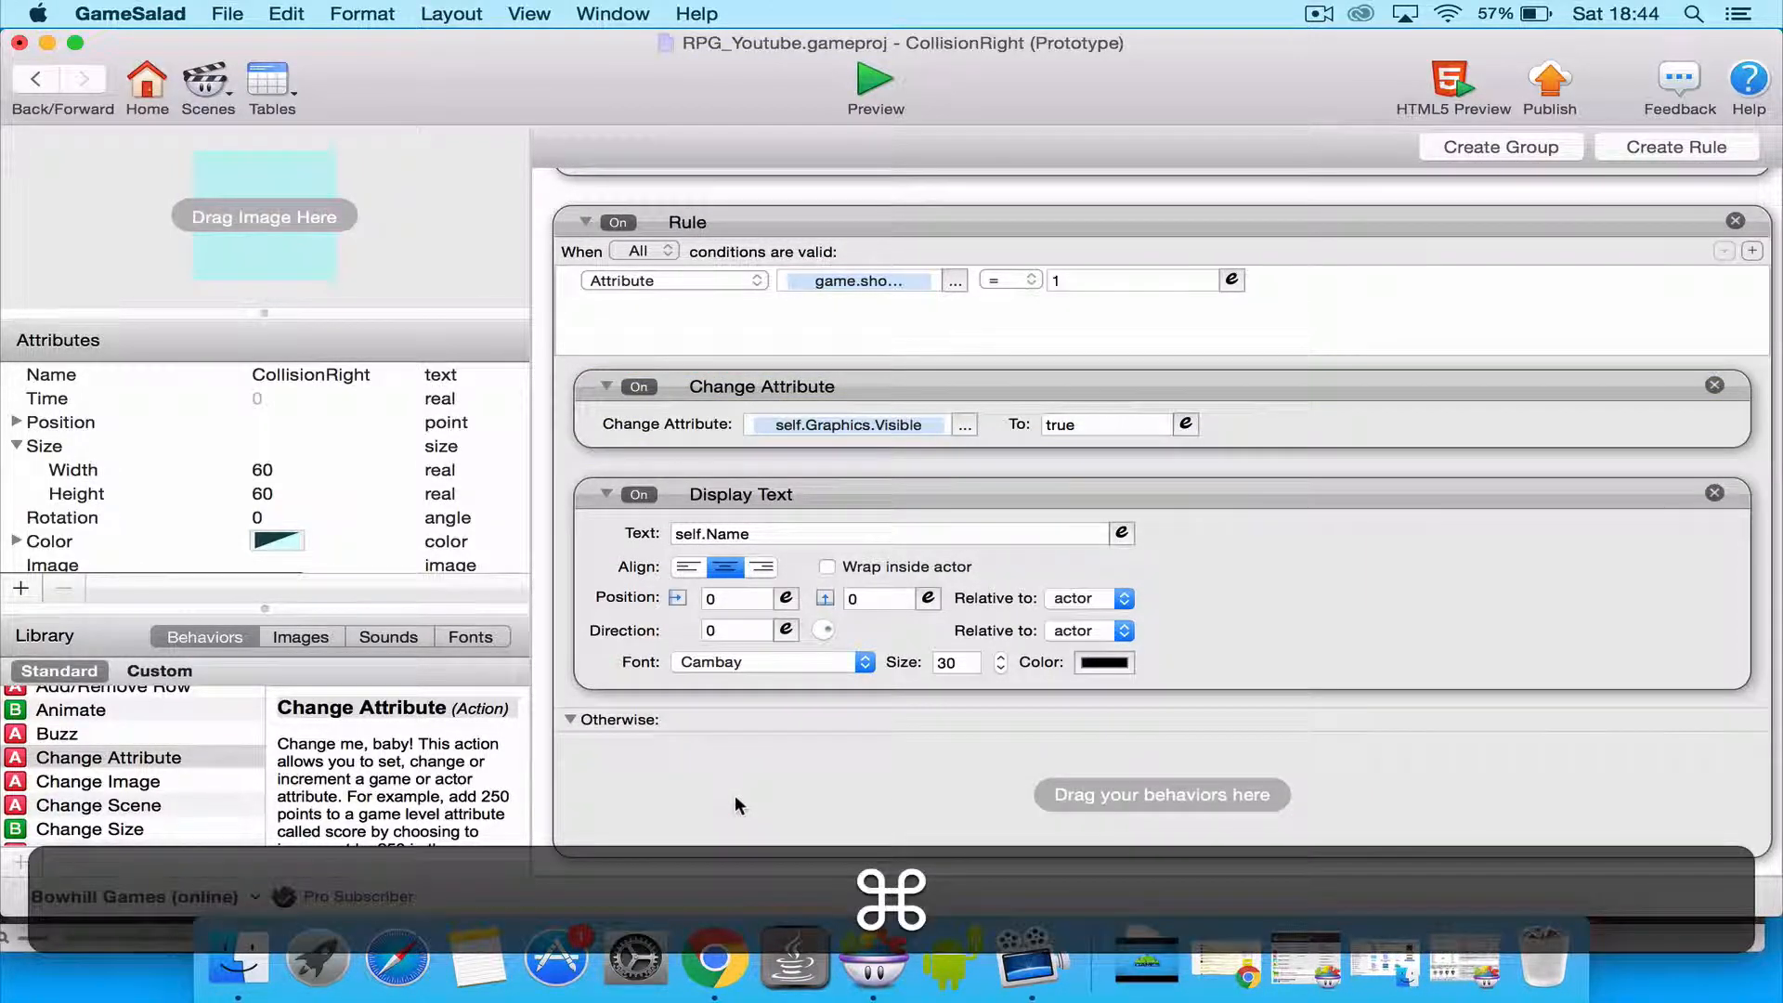
Duplicate the Graphics.Visible Change Attribute behavior and move the copy into the showHelpers rule's Otherwise section.
left_click(894, 387)
key("super+c")
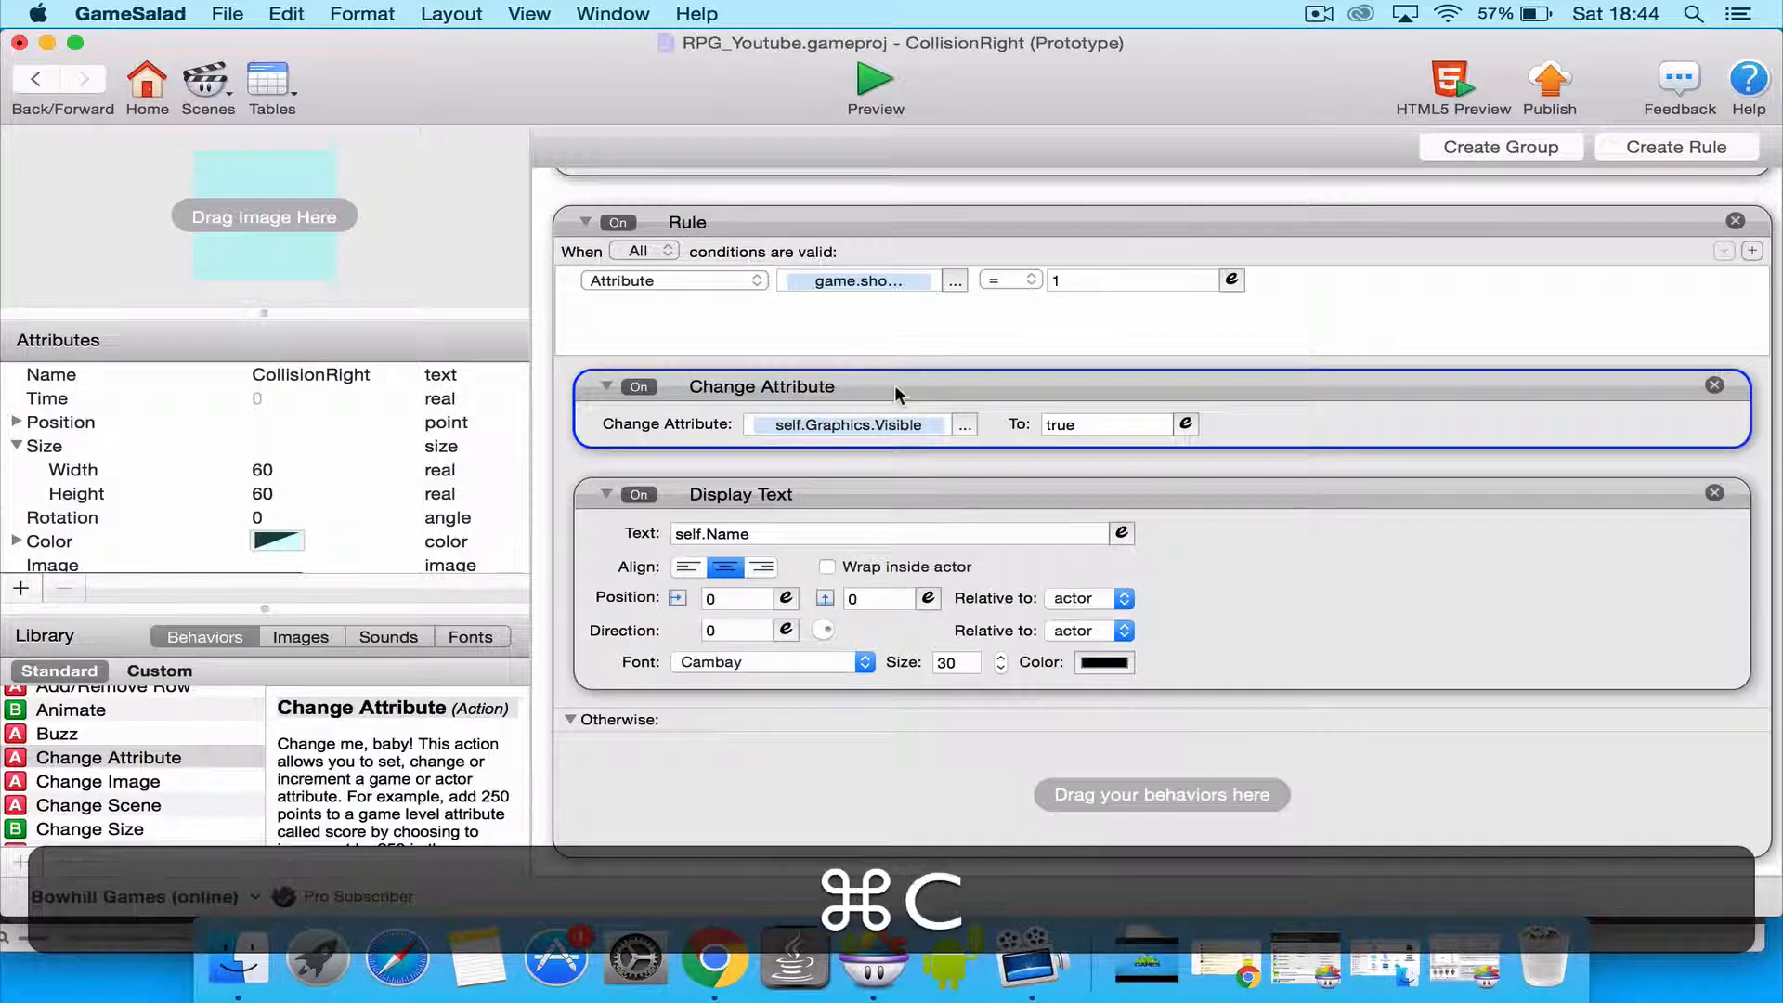
key("super+v")
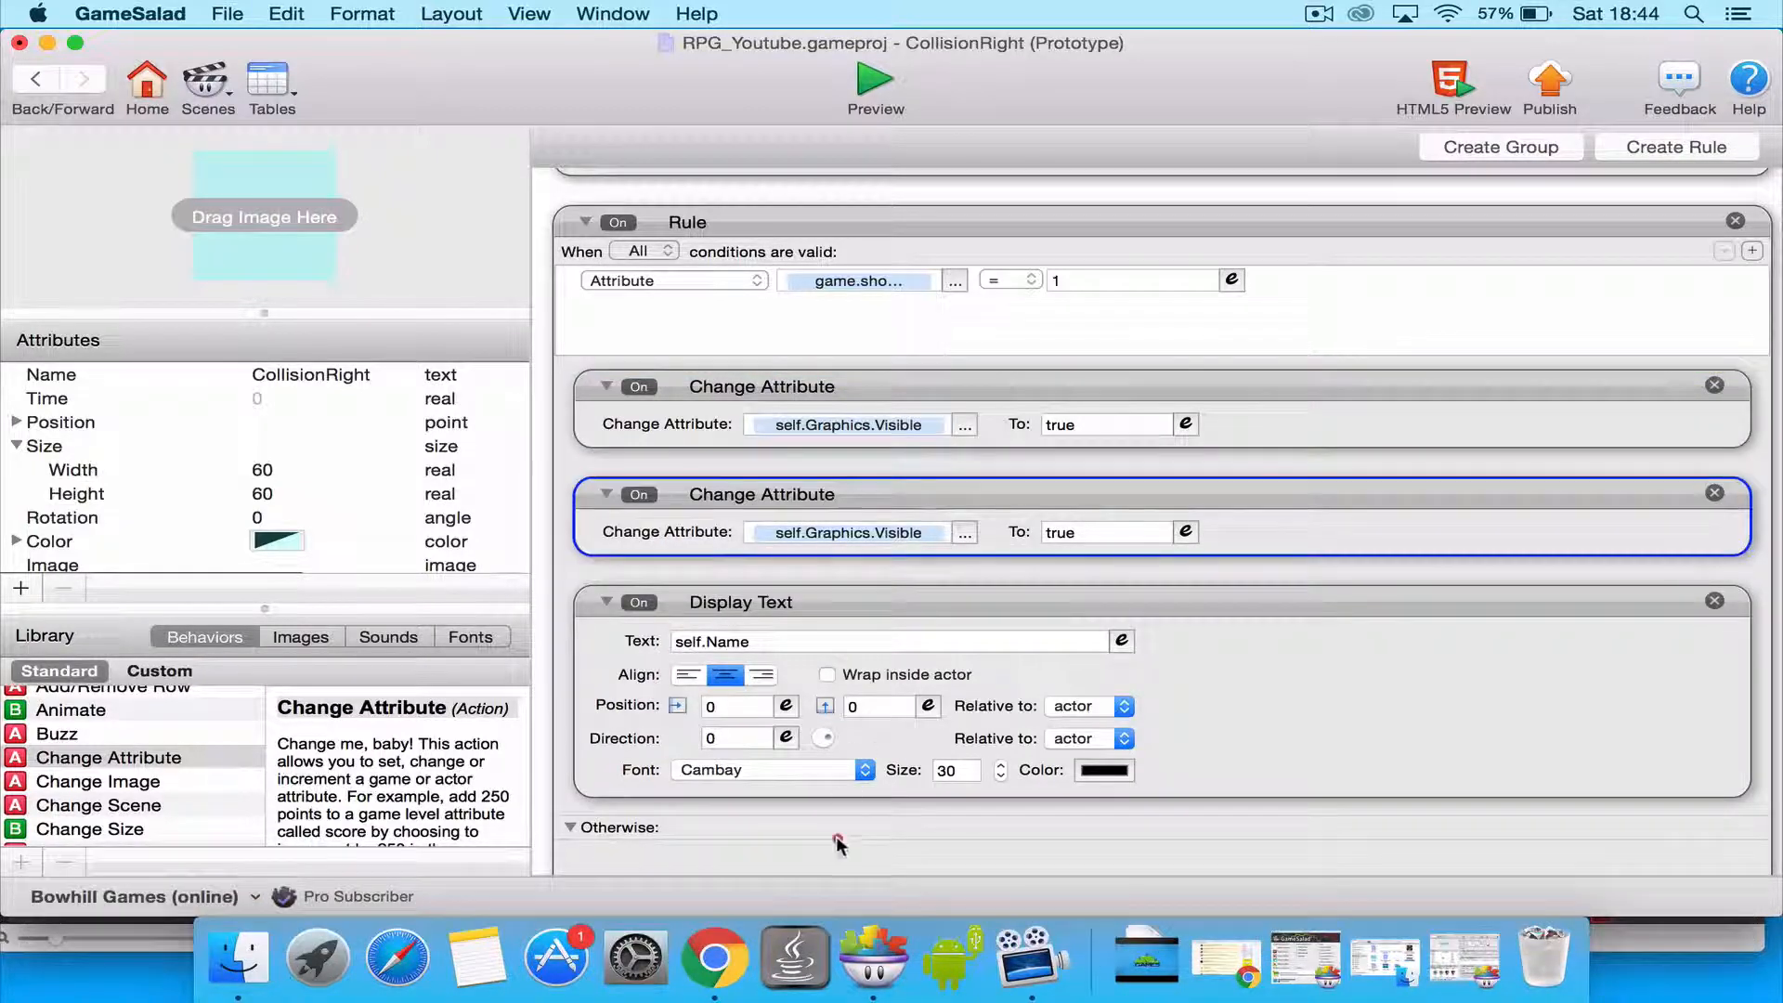
left_click_drag(838, 839, 854, 880)
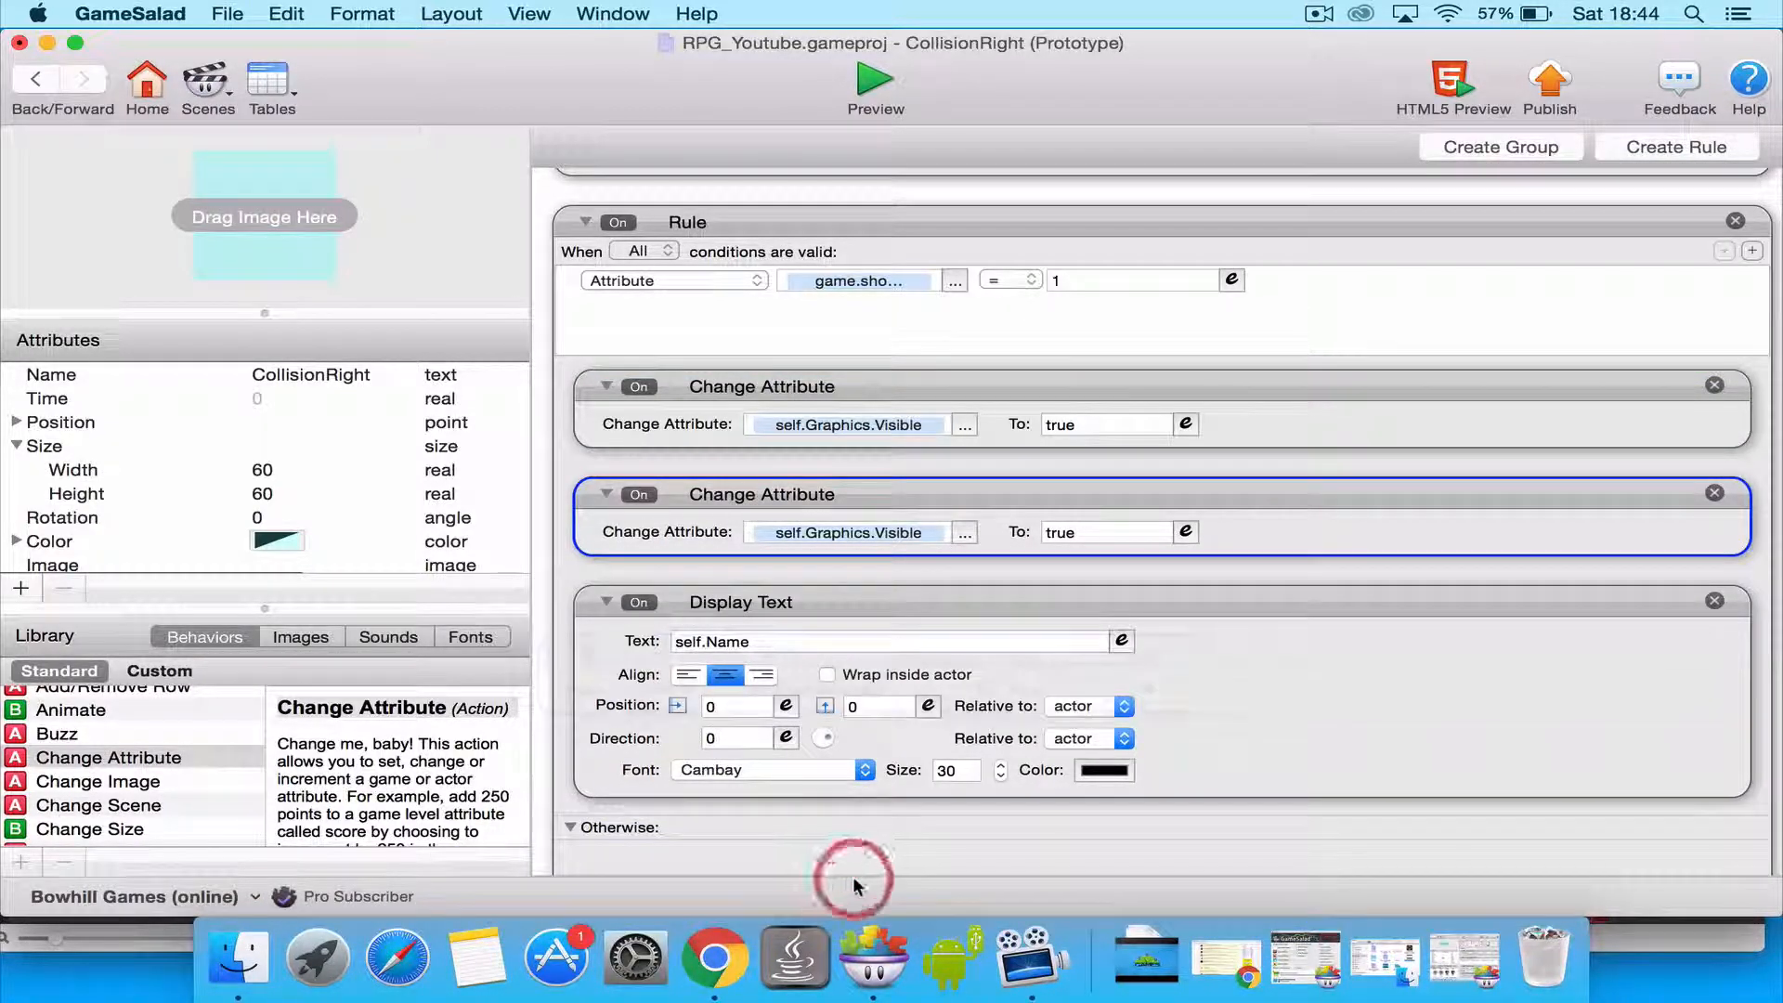
scroll(888, 841, "down", 3)
left_click(915, 829)
key("super+v")
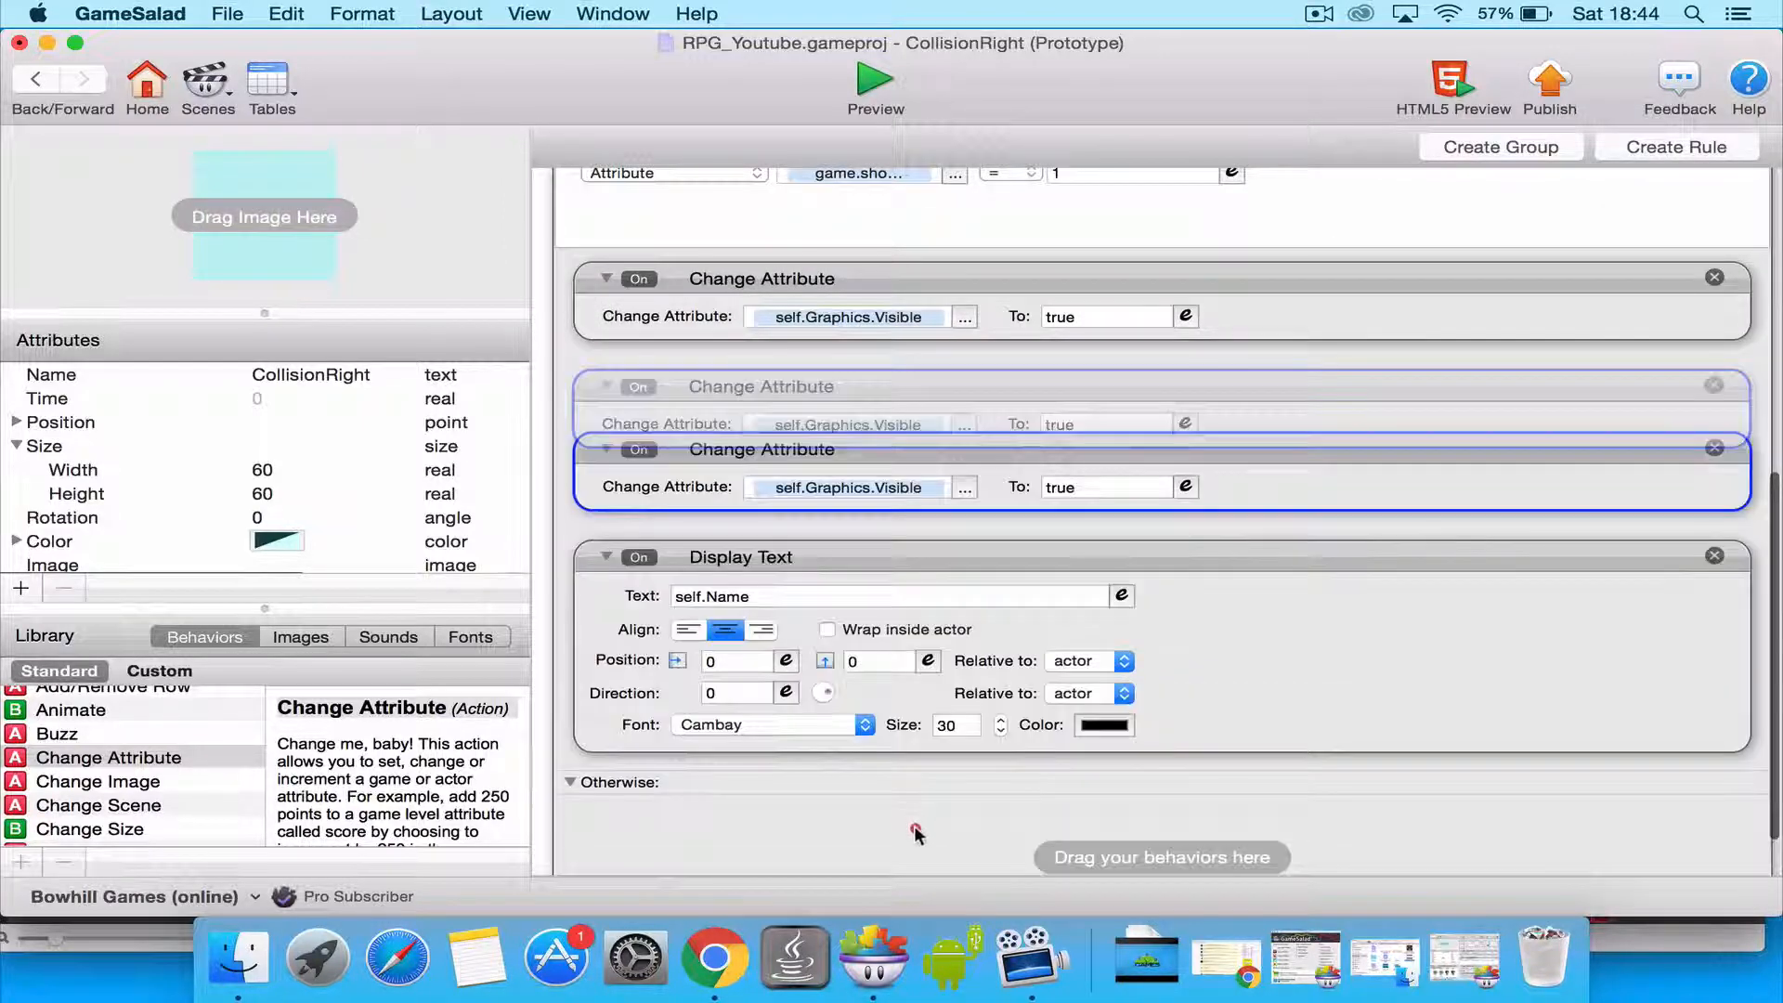
left_click_drag(915, 830, 940, 772)
Set the Graphics.Visible value in the Otherwise section's Change Attribute behavior to false.
double_click(1102, 818)
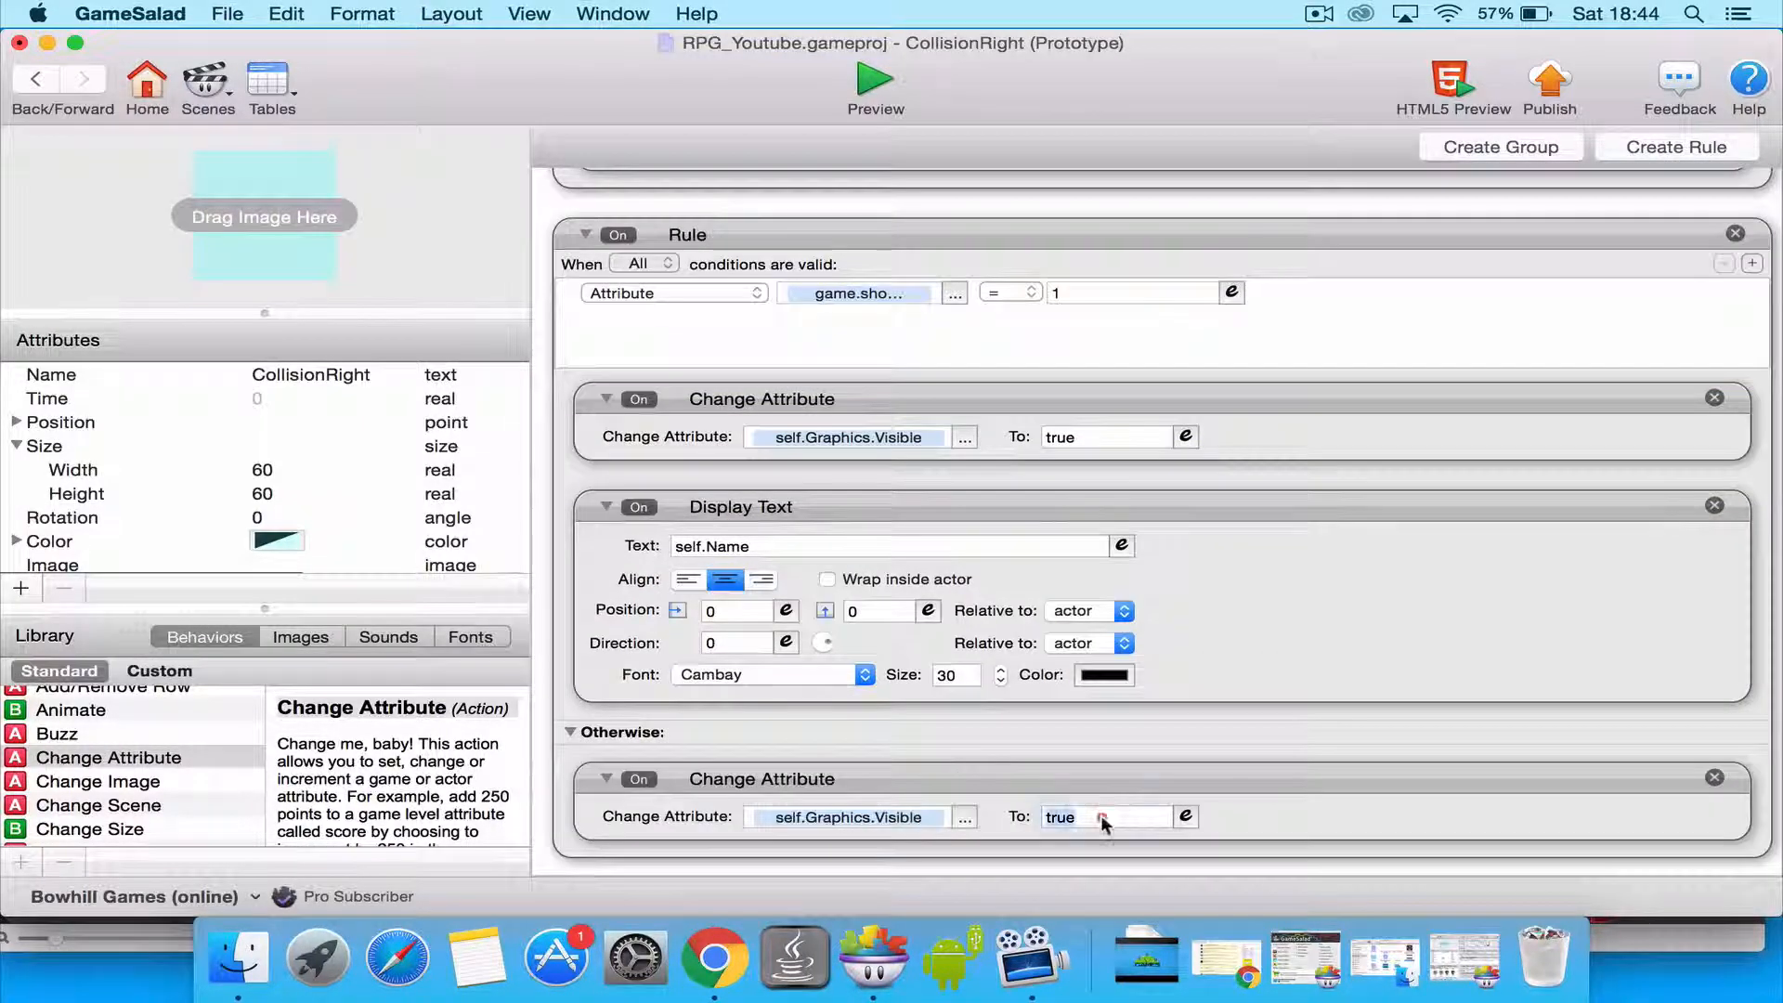
type("false")
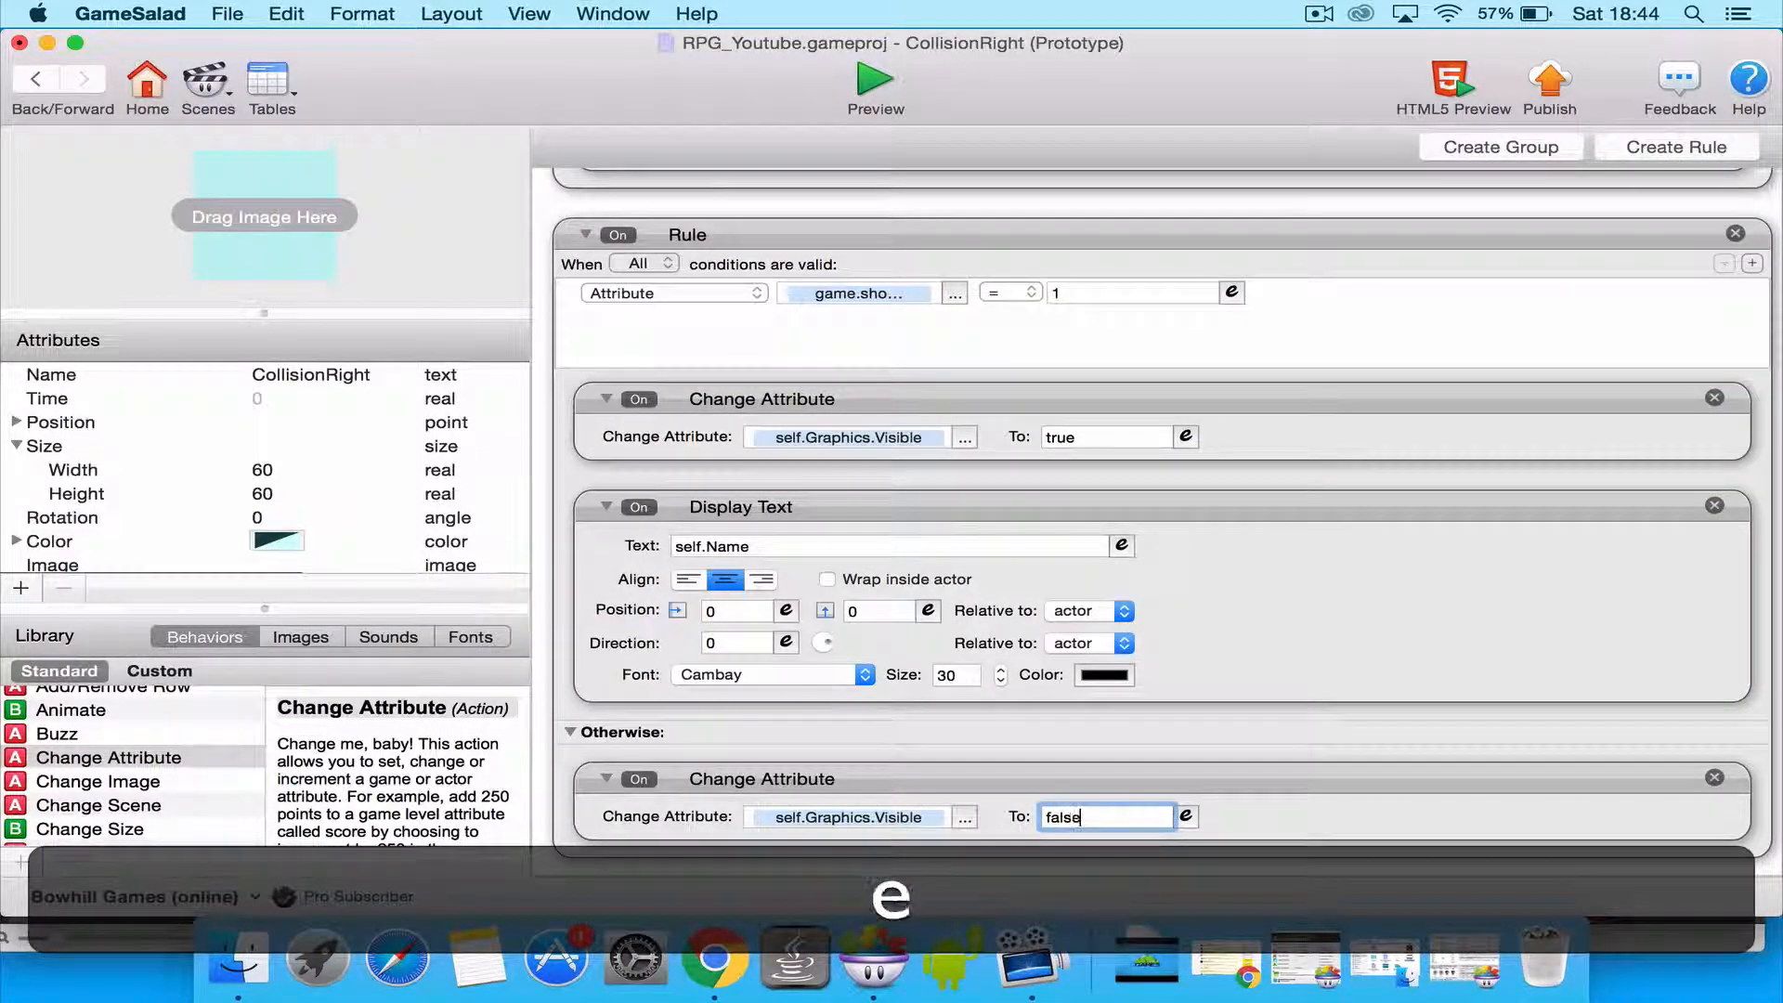
key("Return")
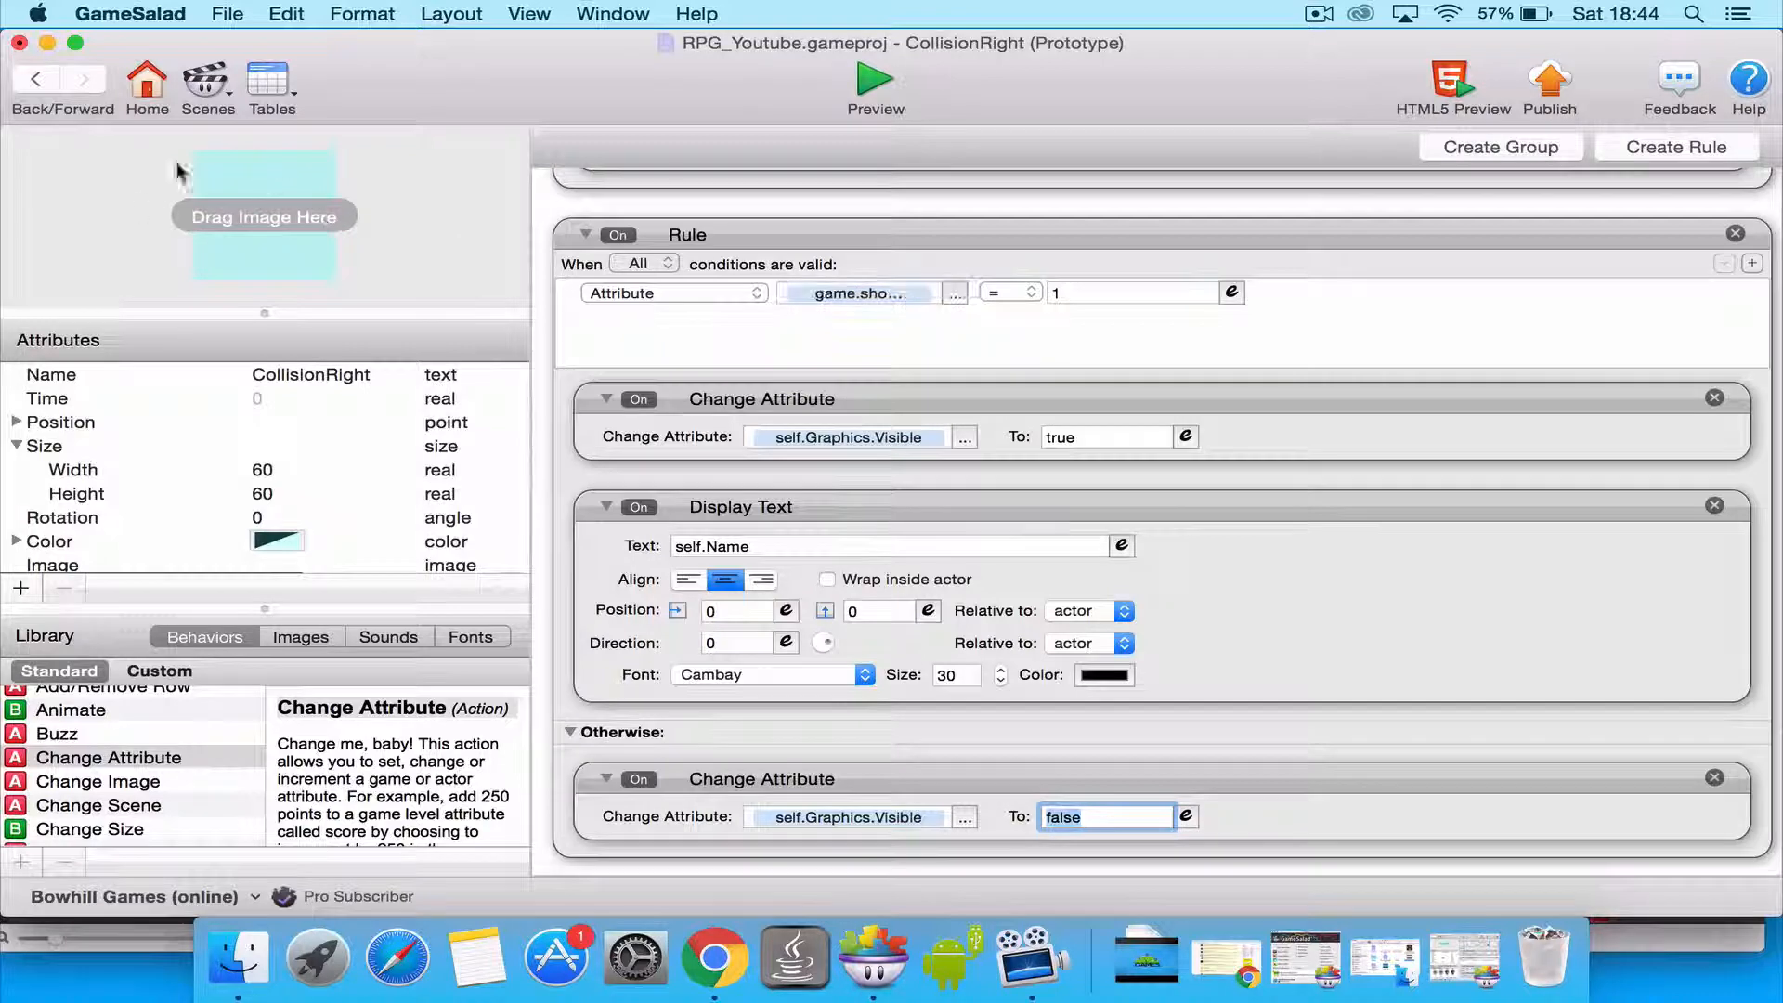
scroll(1016, 643, "up", 10)
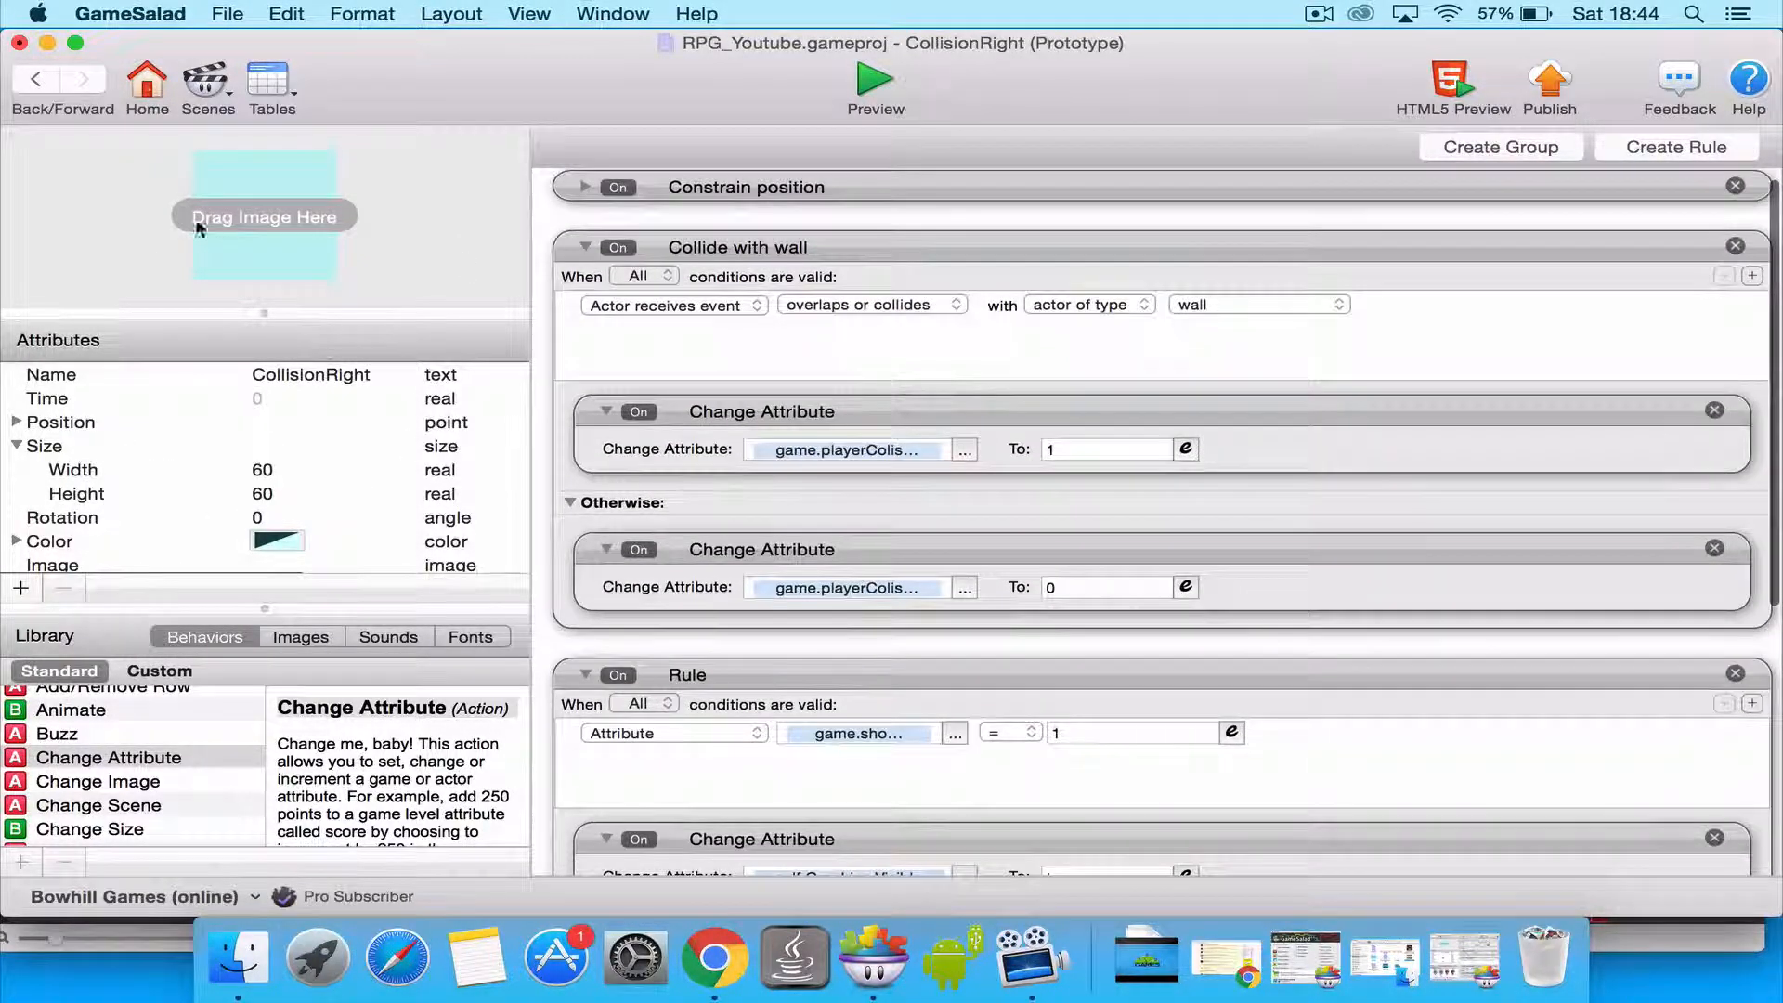
Open the Player actor and add a new group between "setting player x and y" and "Movement".
left_click(38, 82)
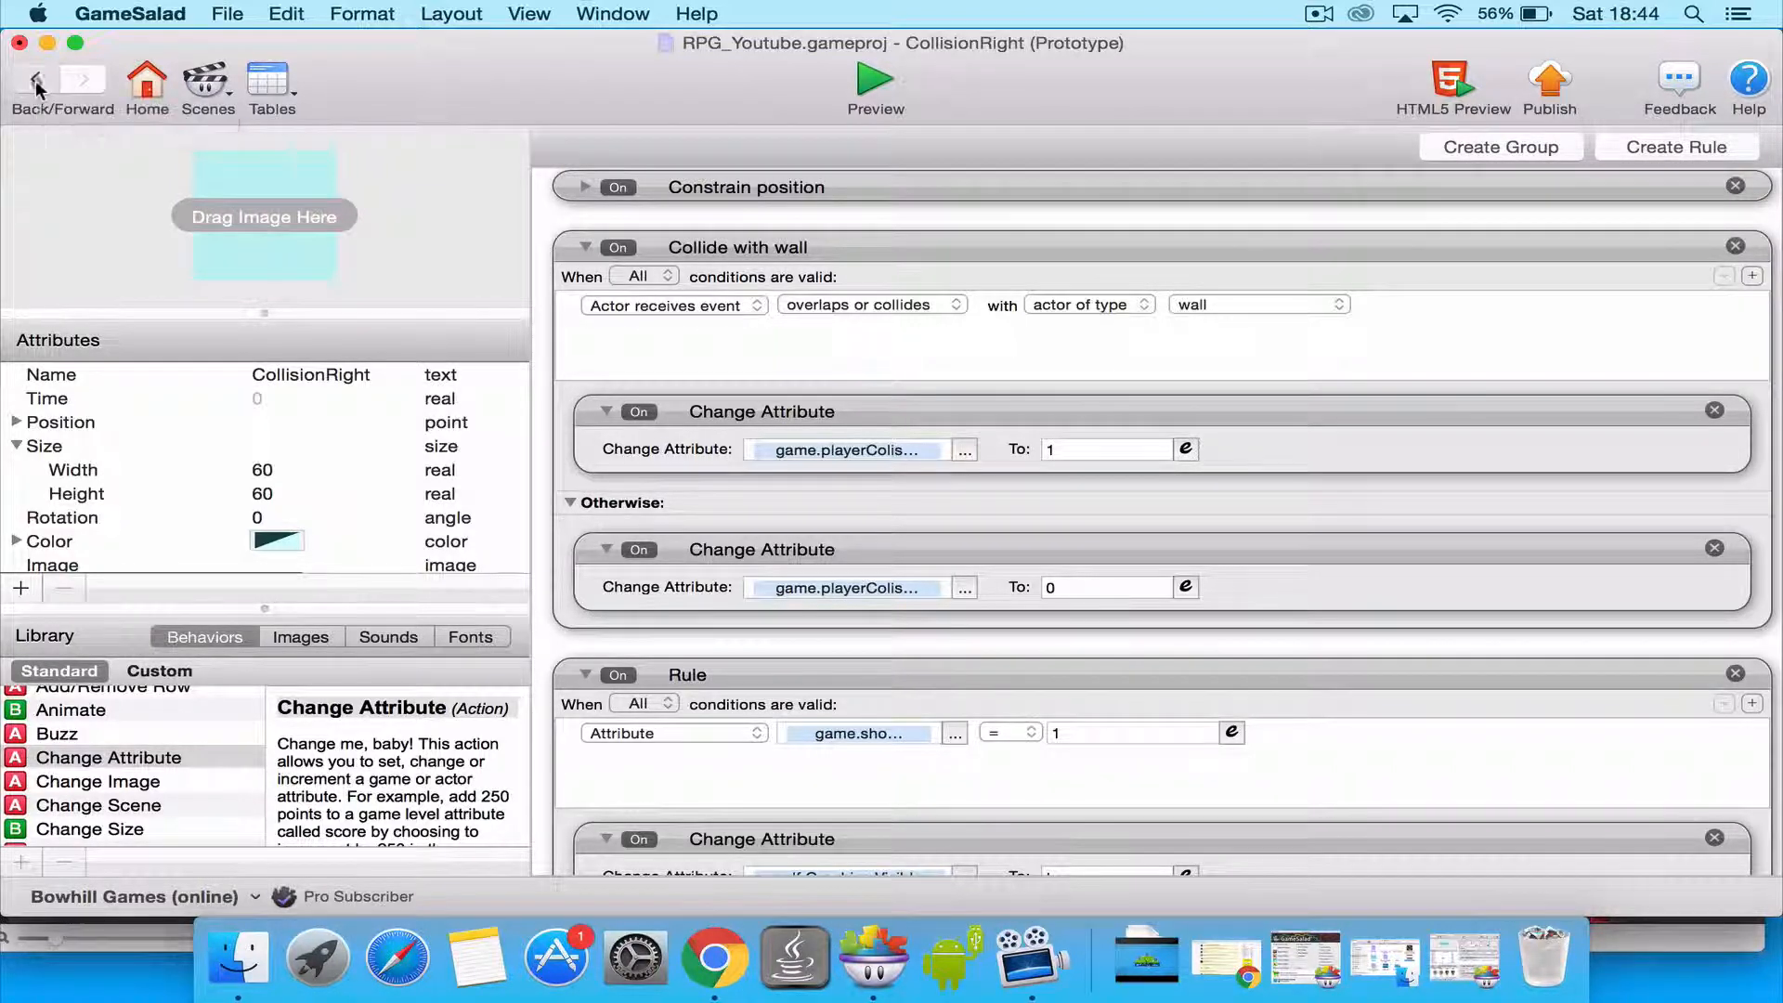
double_click(316, 251)
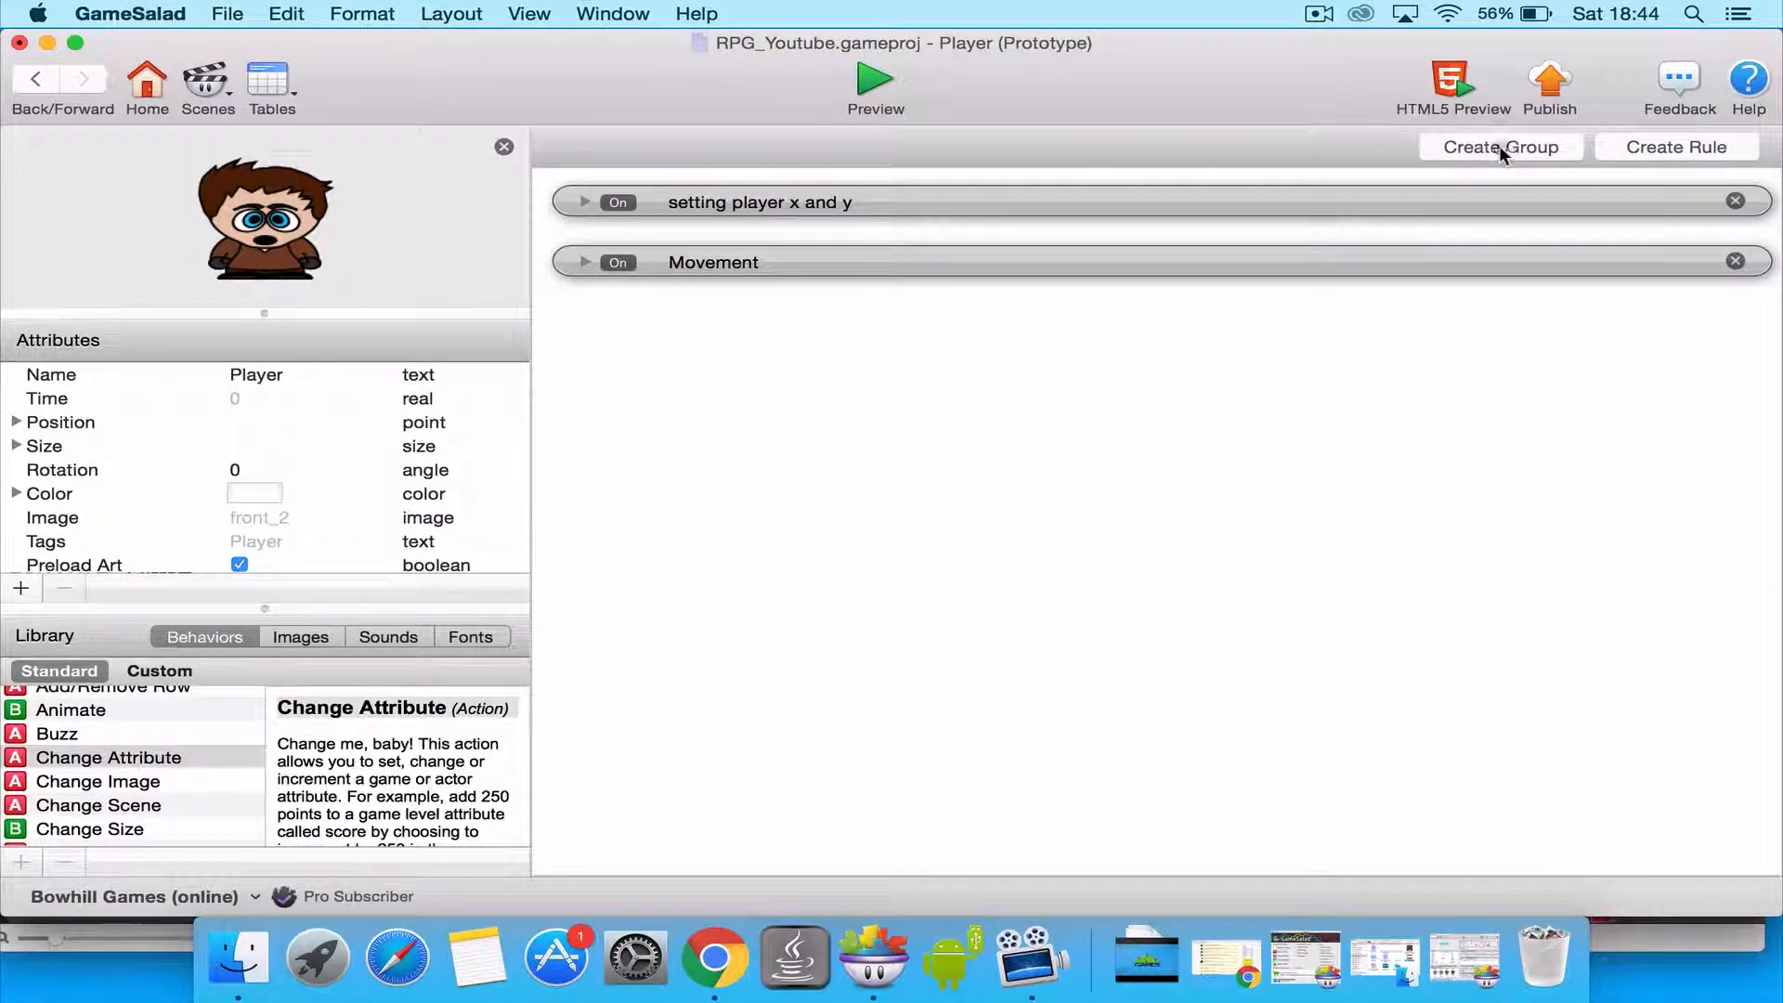
left_click(1502, 149)
left_click_drag(940, 327, 940, 219)
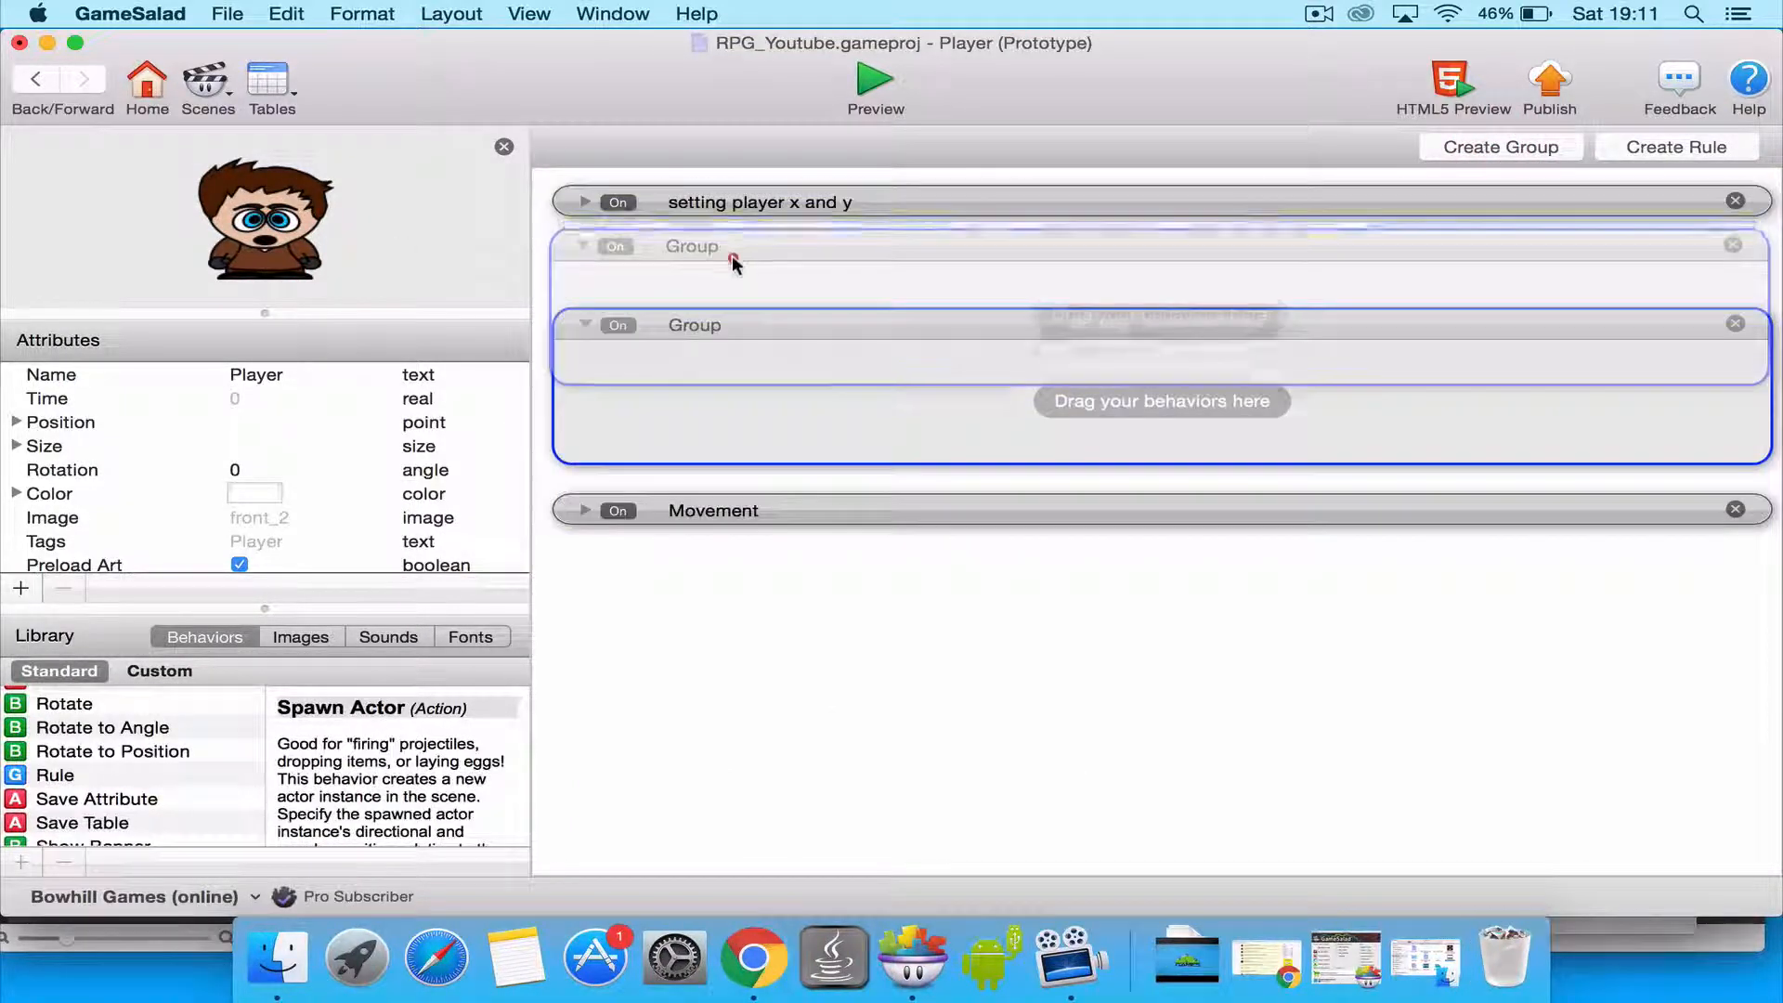
left_click_drag(734, 262, 734, 283)
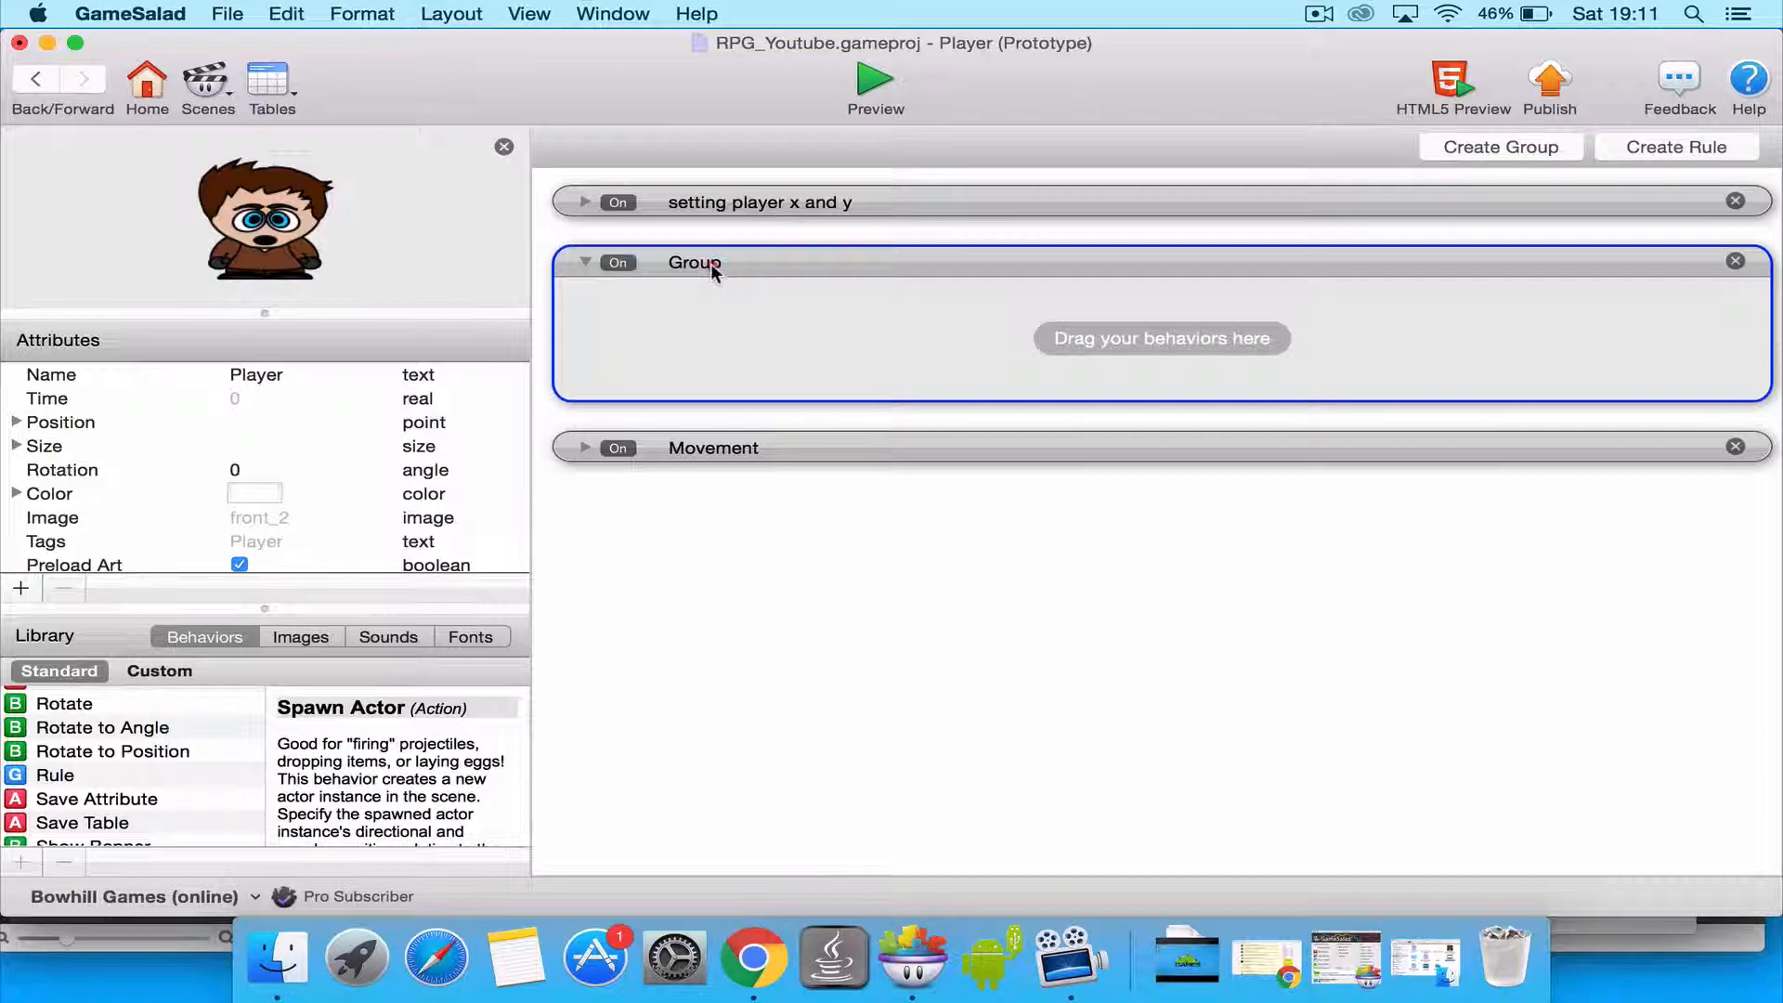
Rename the new group in the Player actor as "Spawn Collisions".
double_click(712, 265)
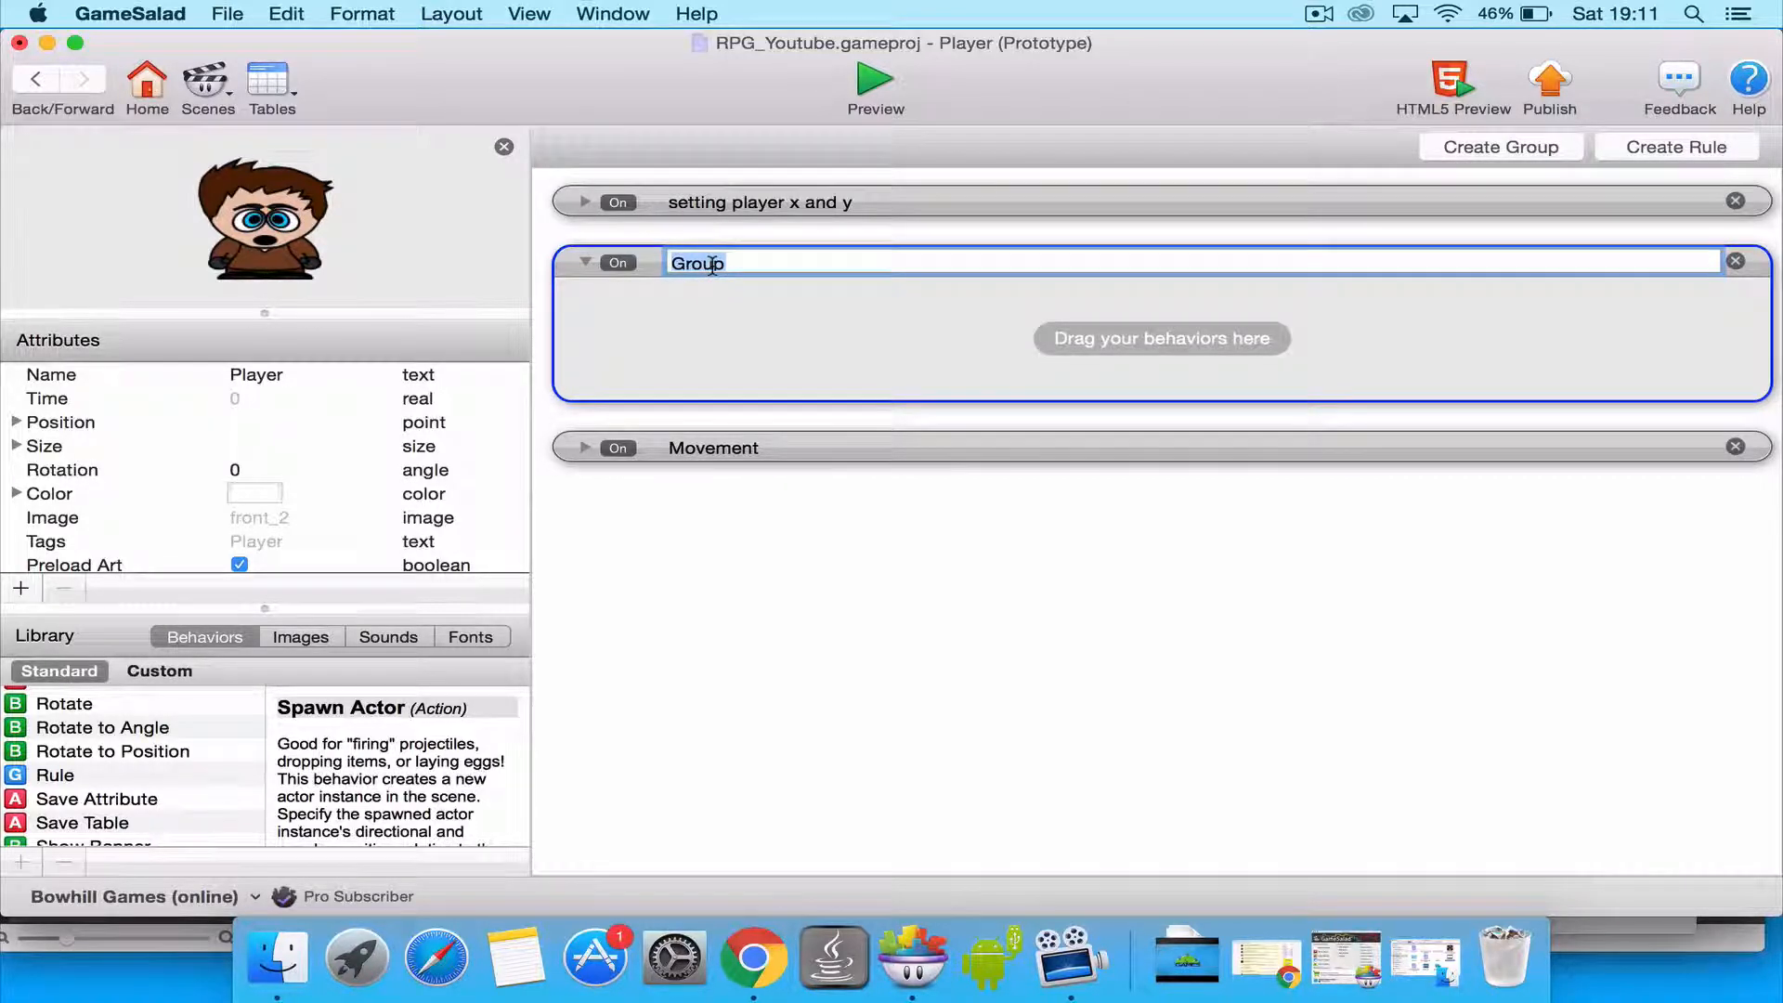
type("S")
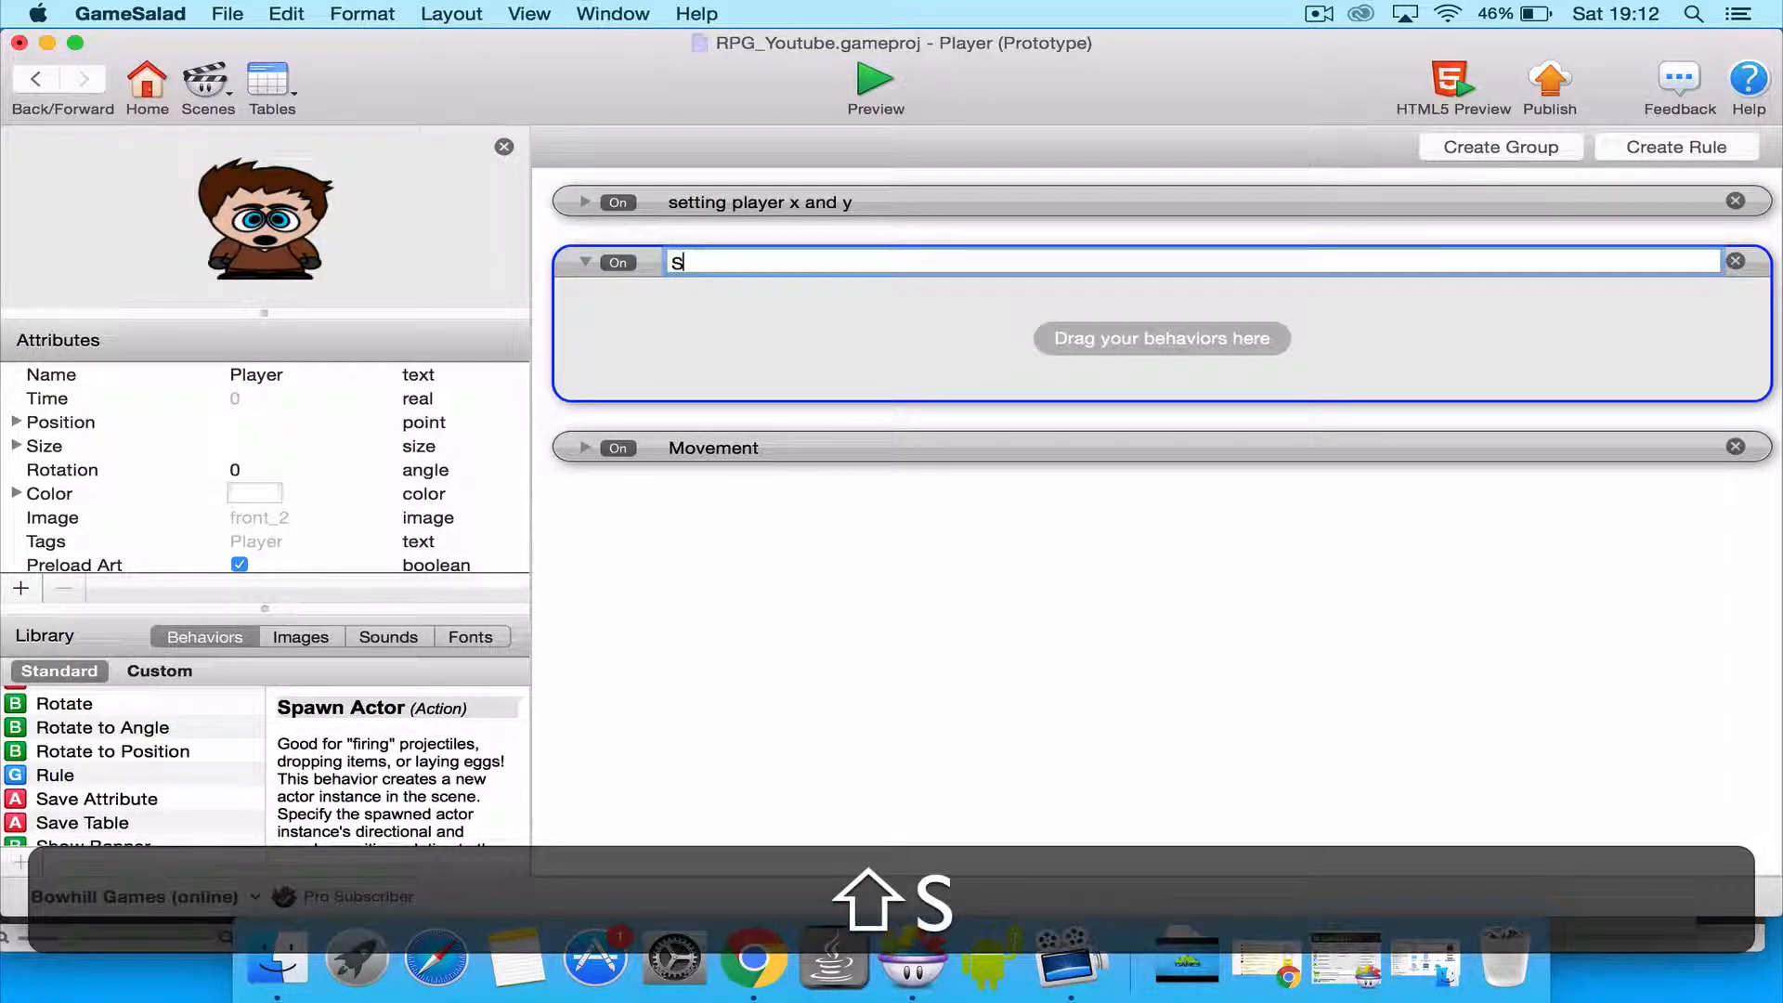
type("pawn ")
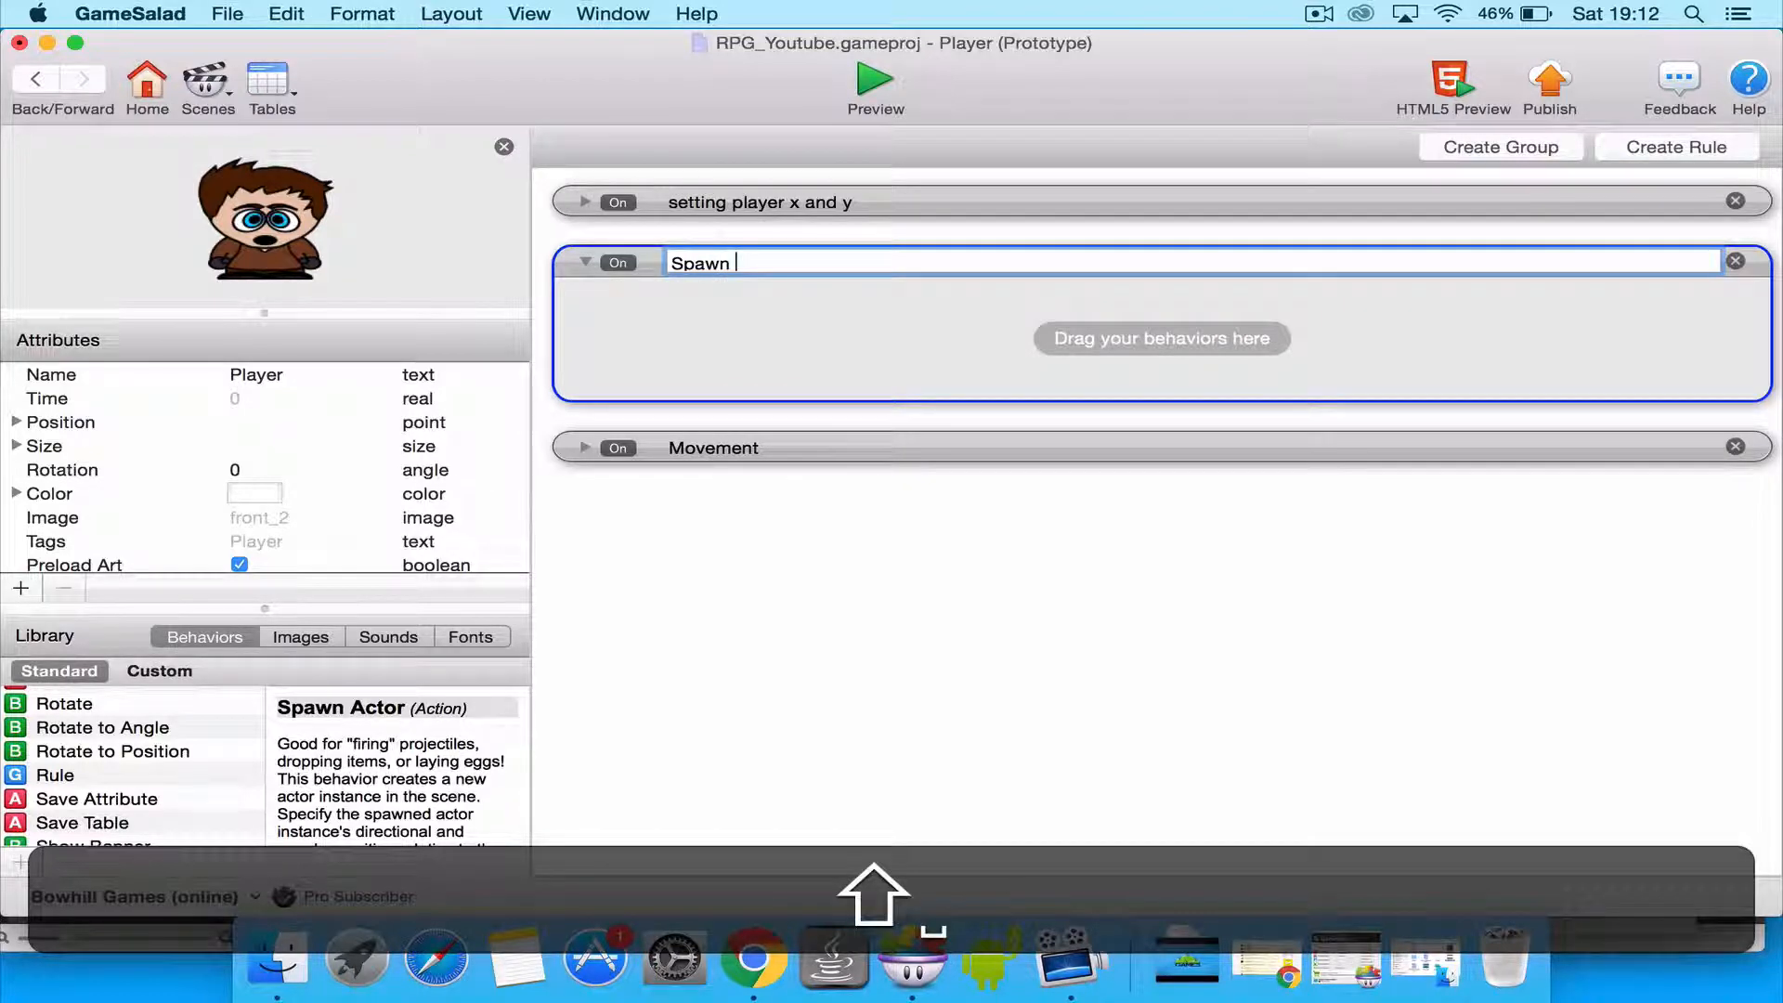
type("Collis")
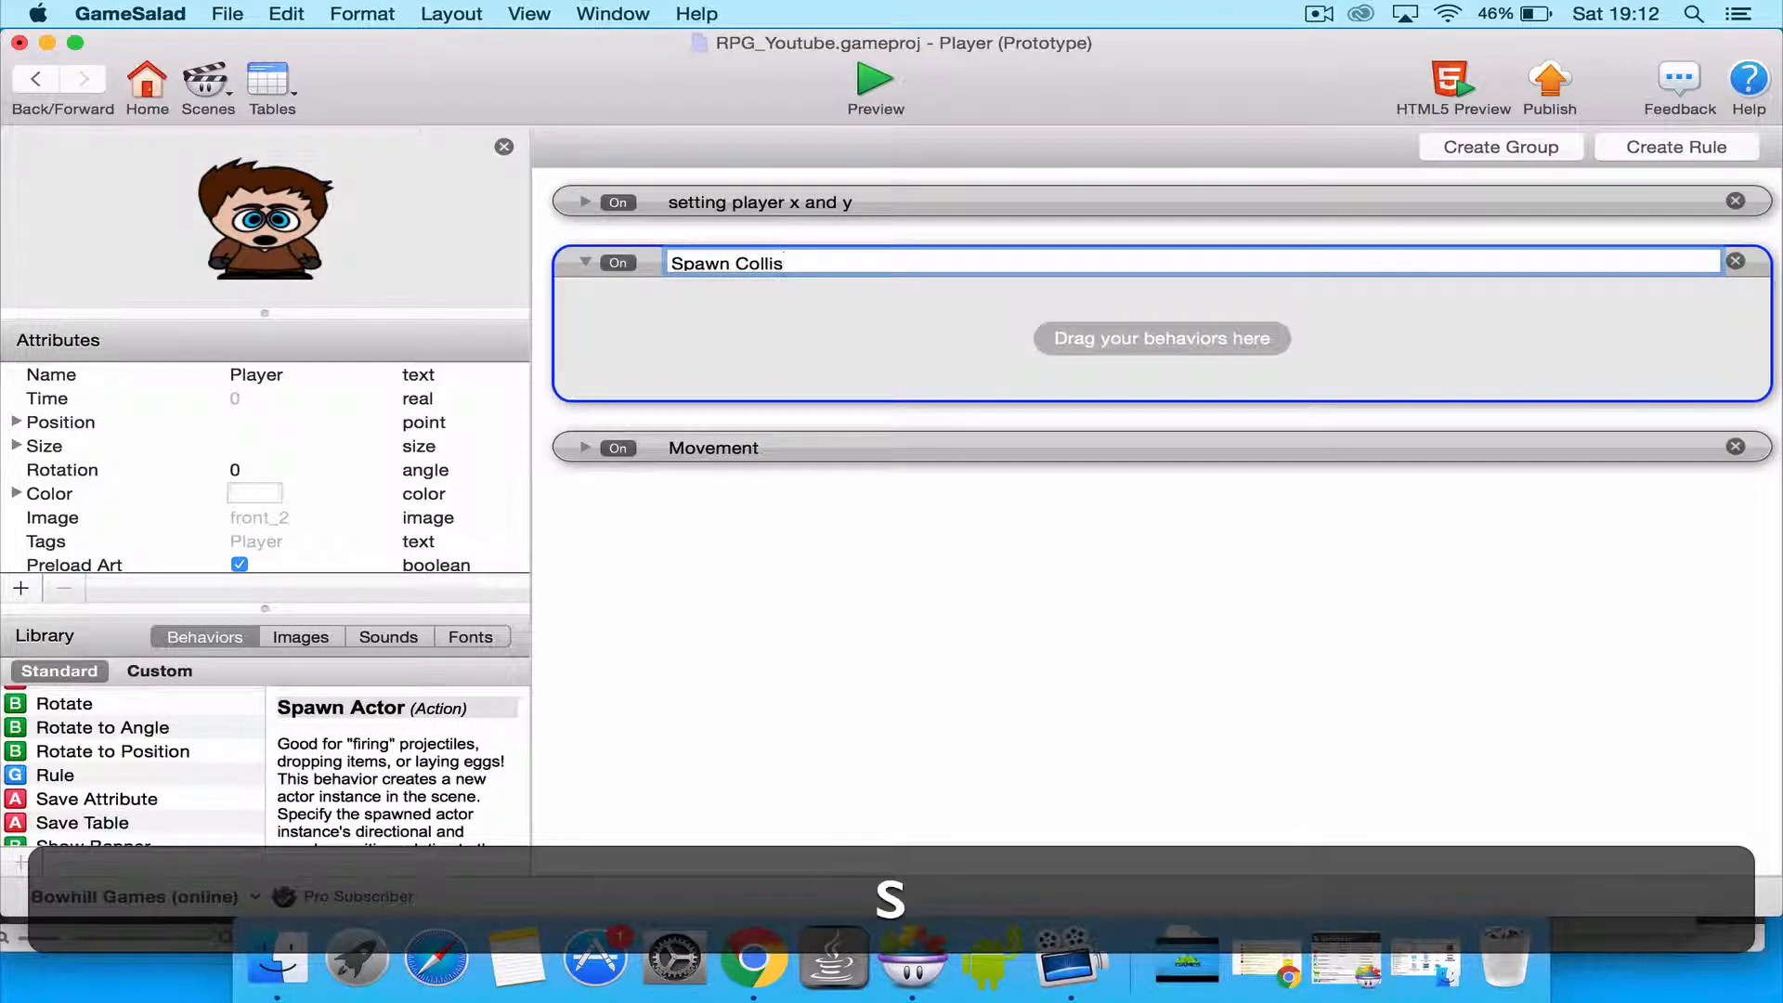
type("ions")
key("Return")
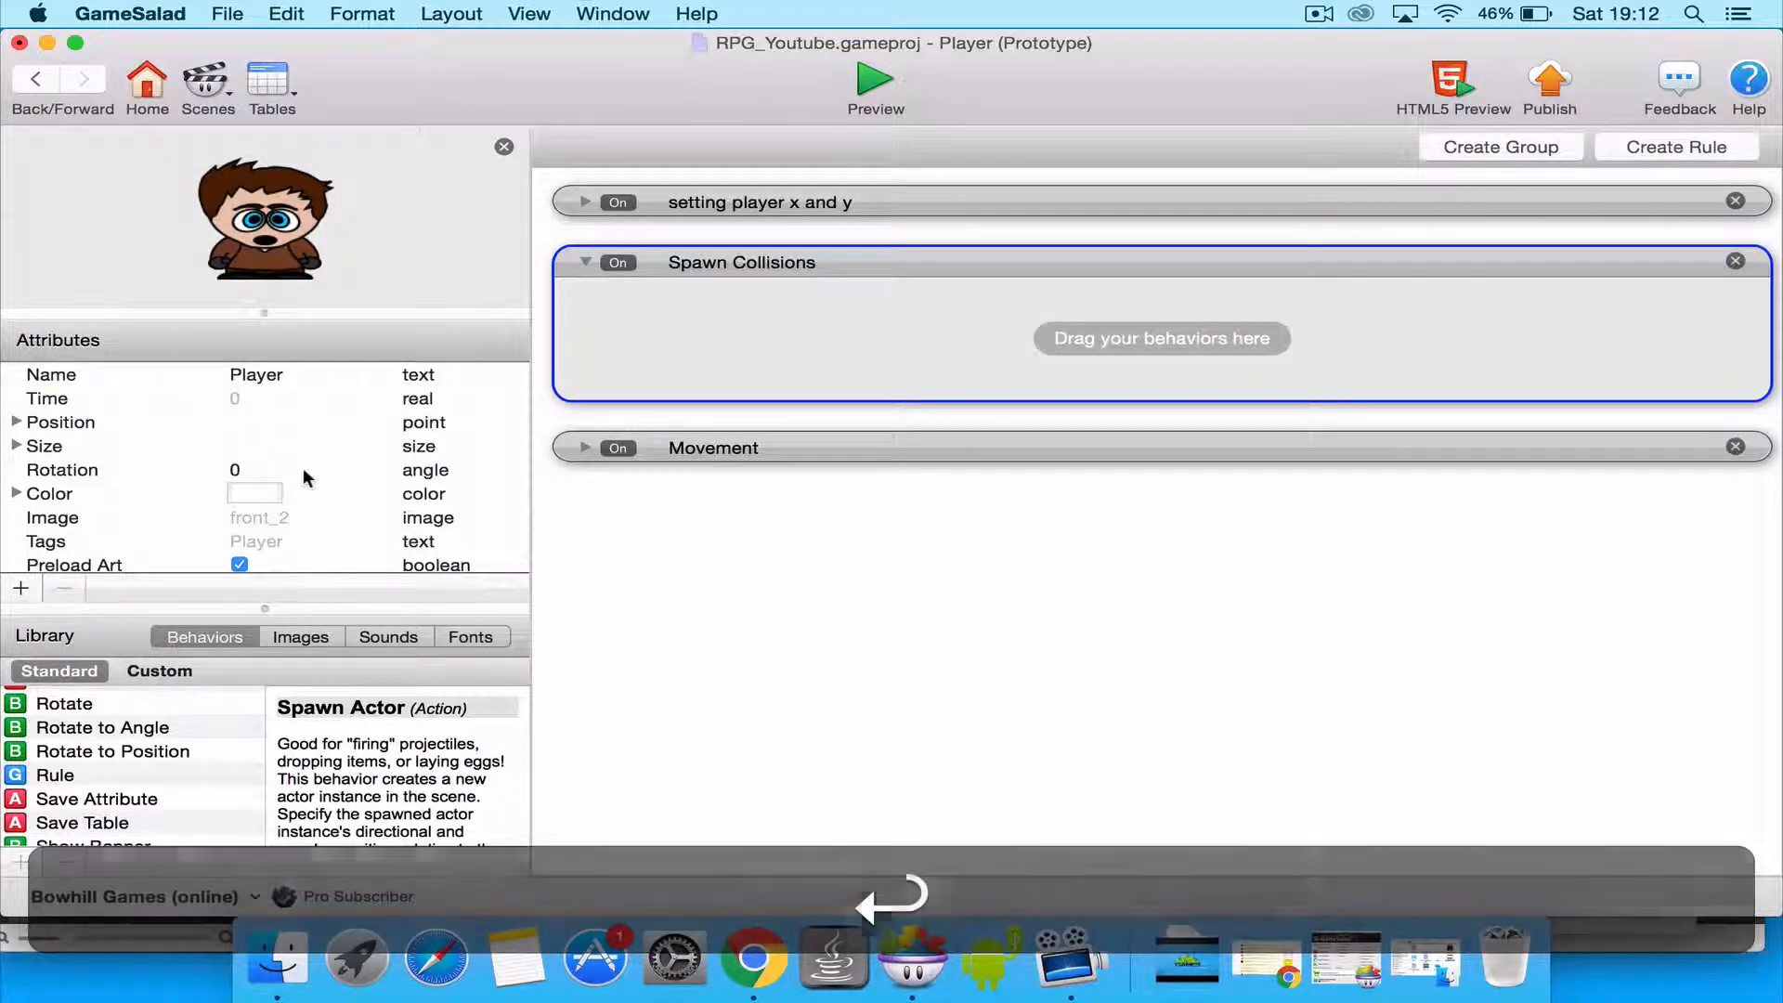
Add a Spawn Actor behavior to the Spawn Collisions group and make it spawn CollisionRight.
scroll(130, 783, "down", 4)
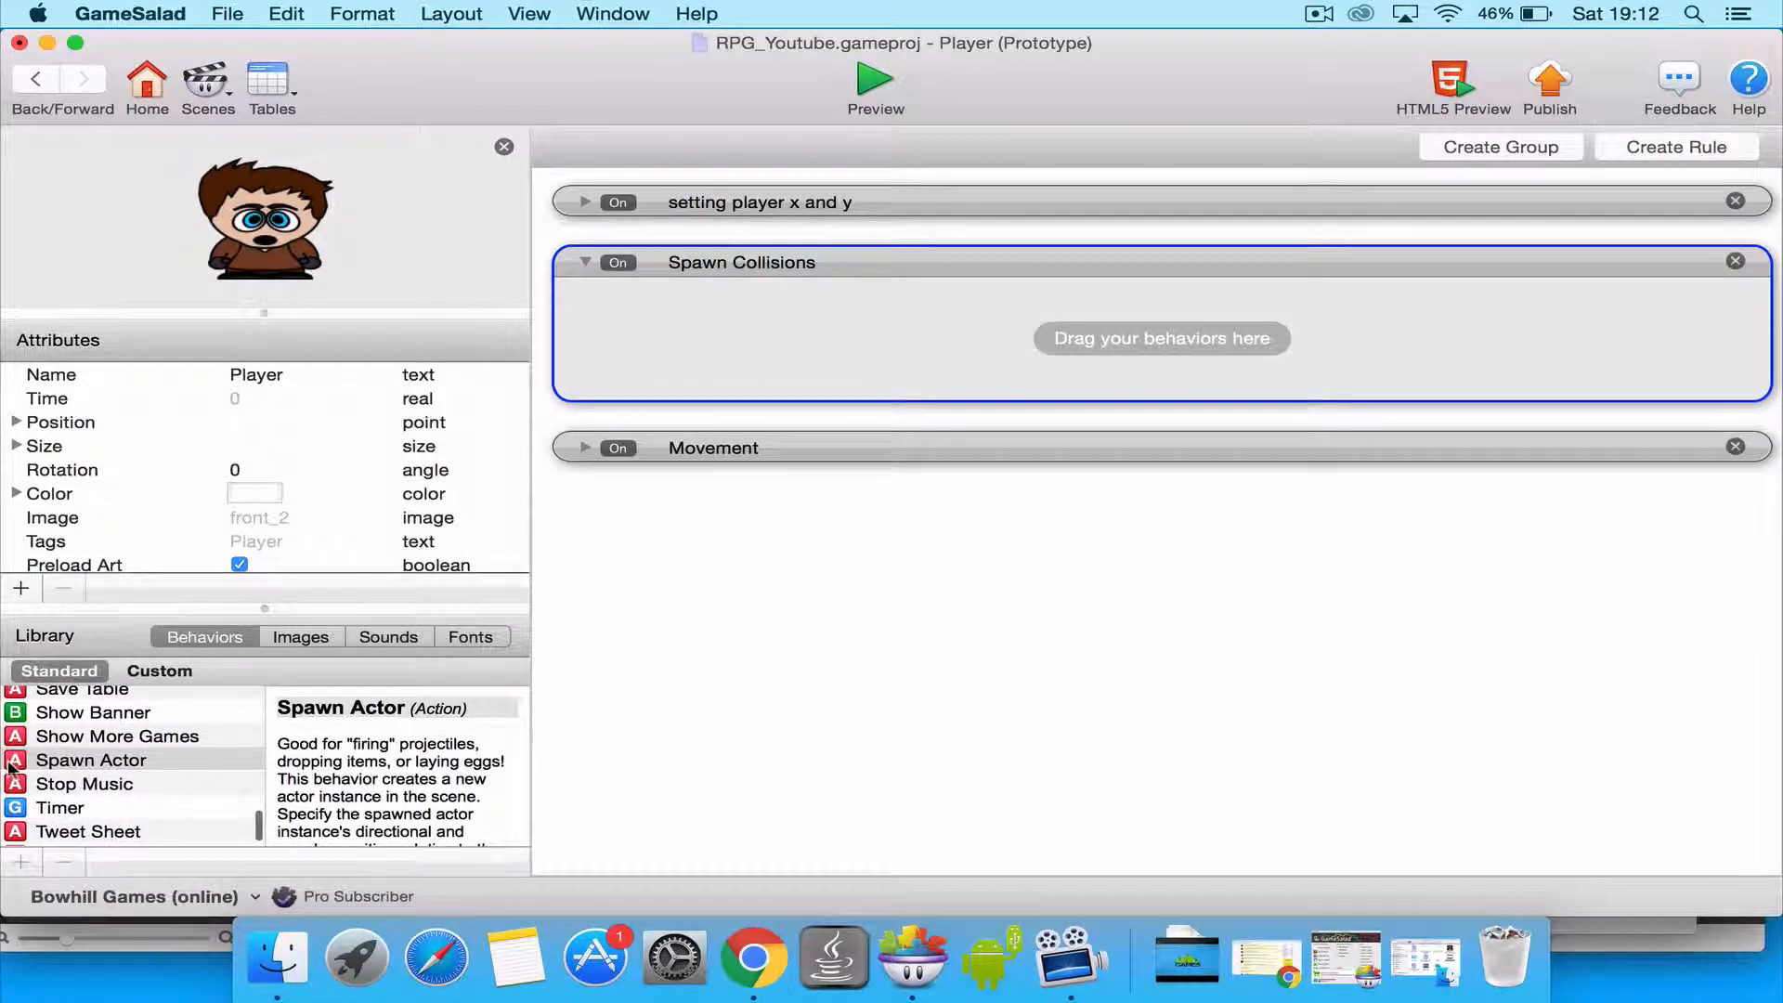
left_click_drag(108, 763, 771, 327)
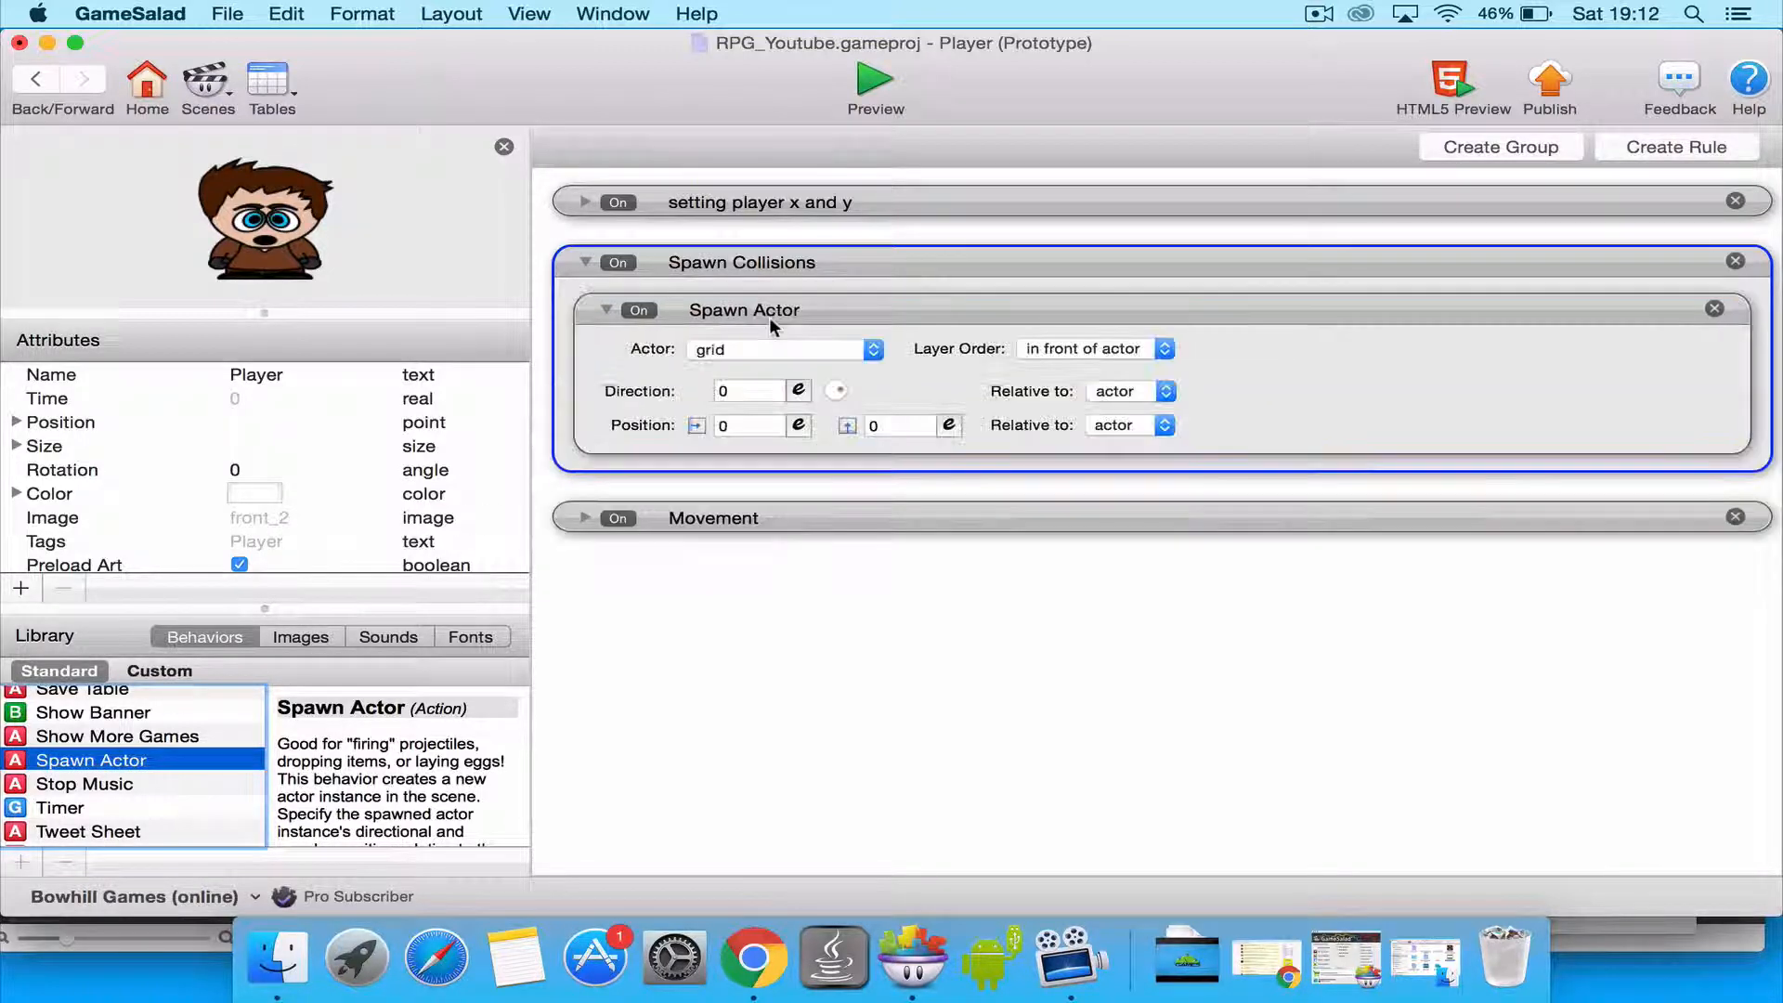
left_click(854, 352)
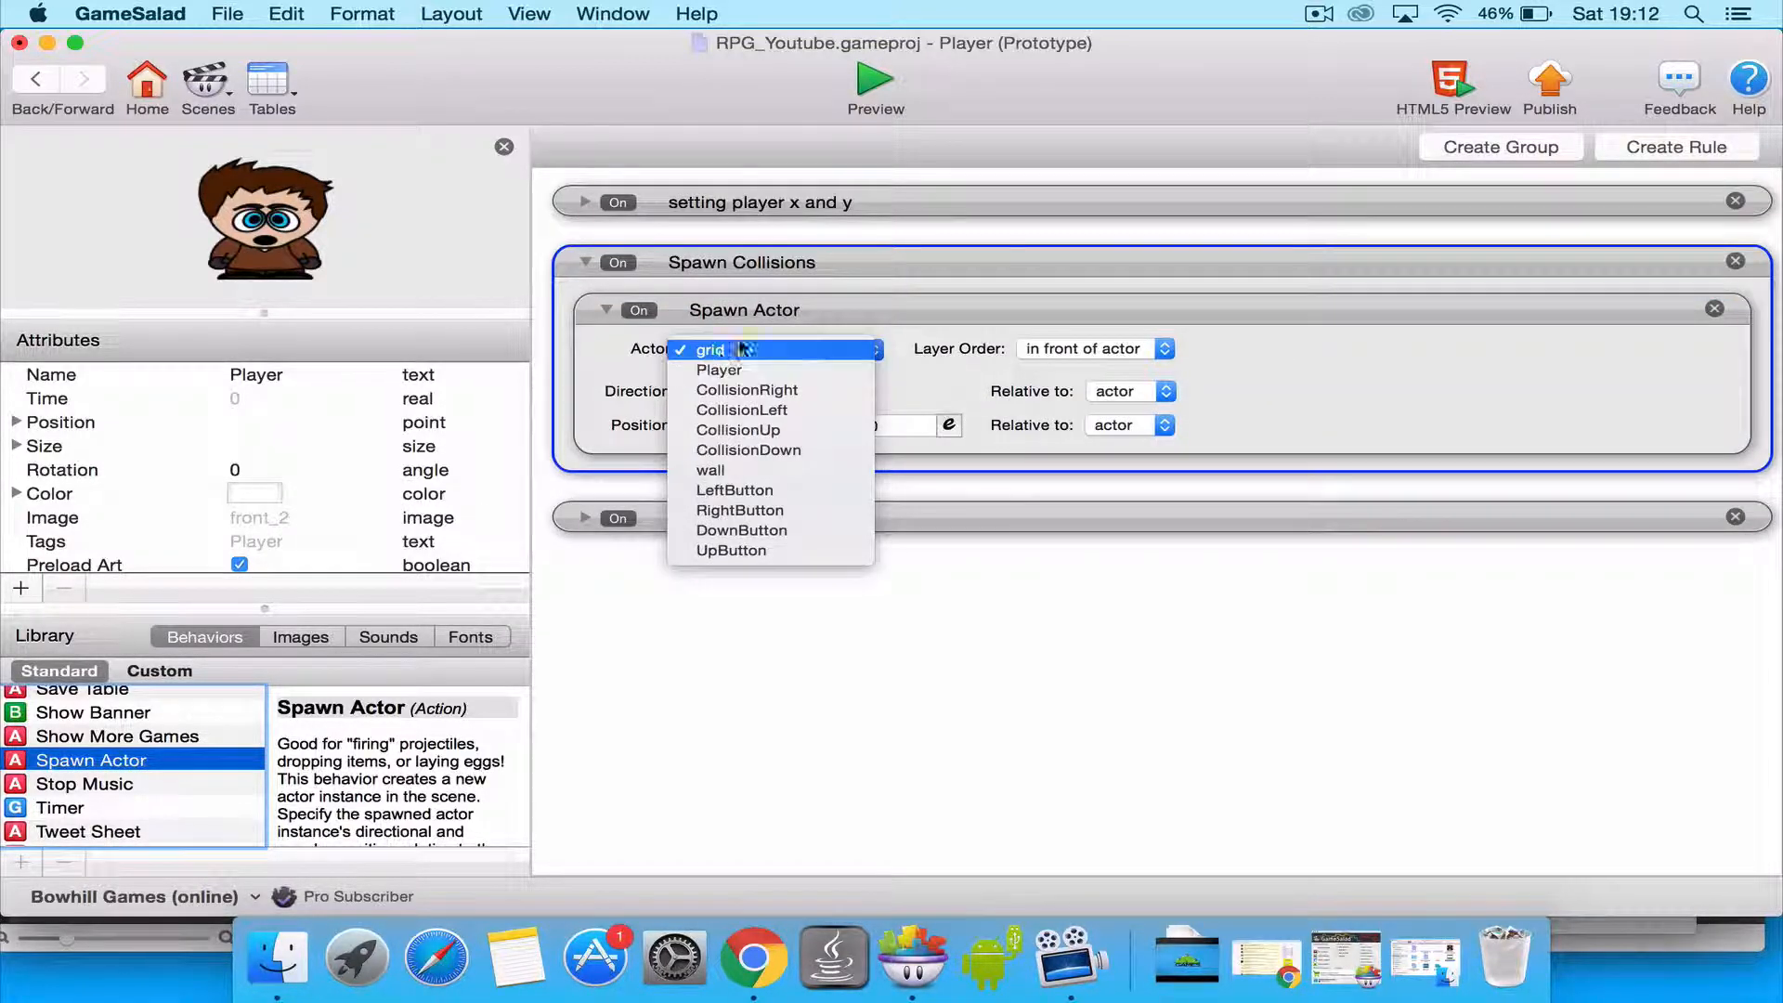
left_click(725, 391)
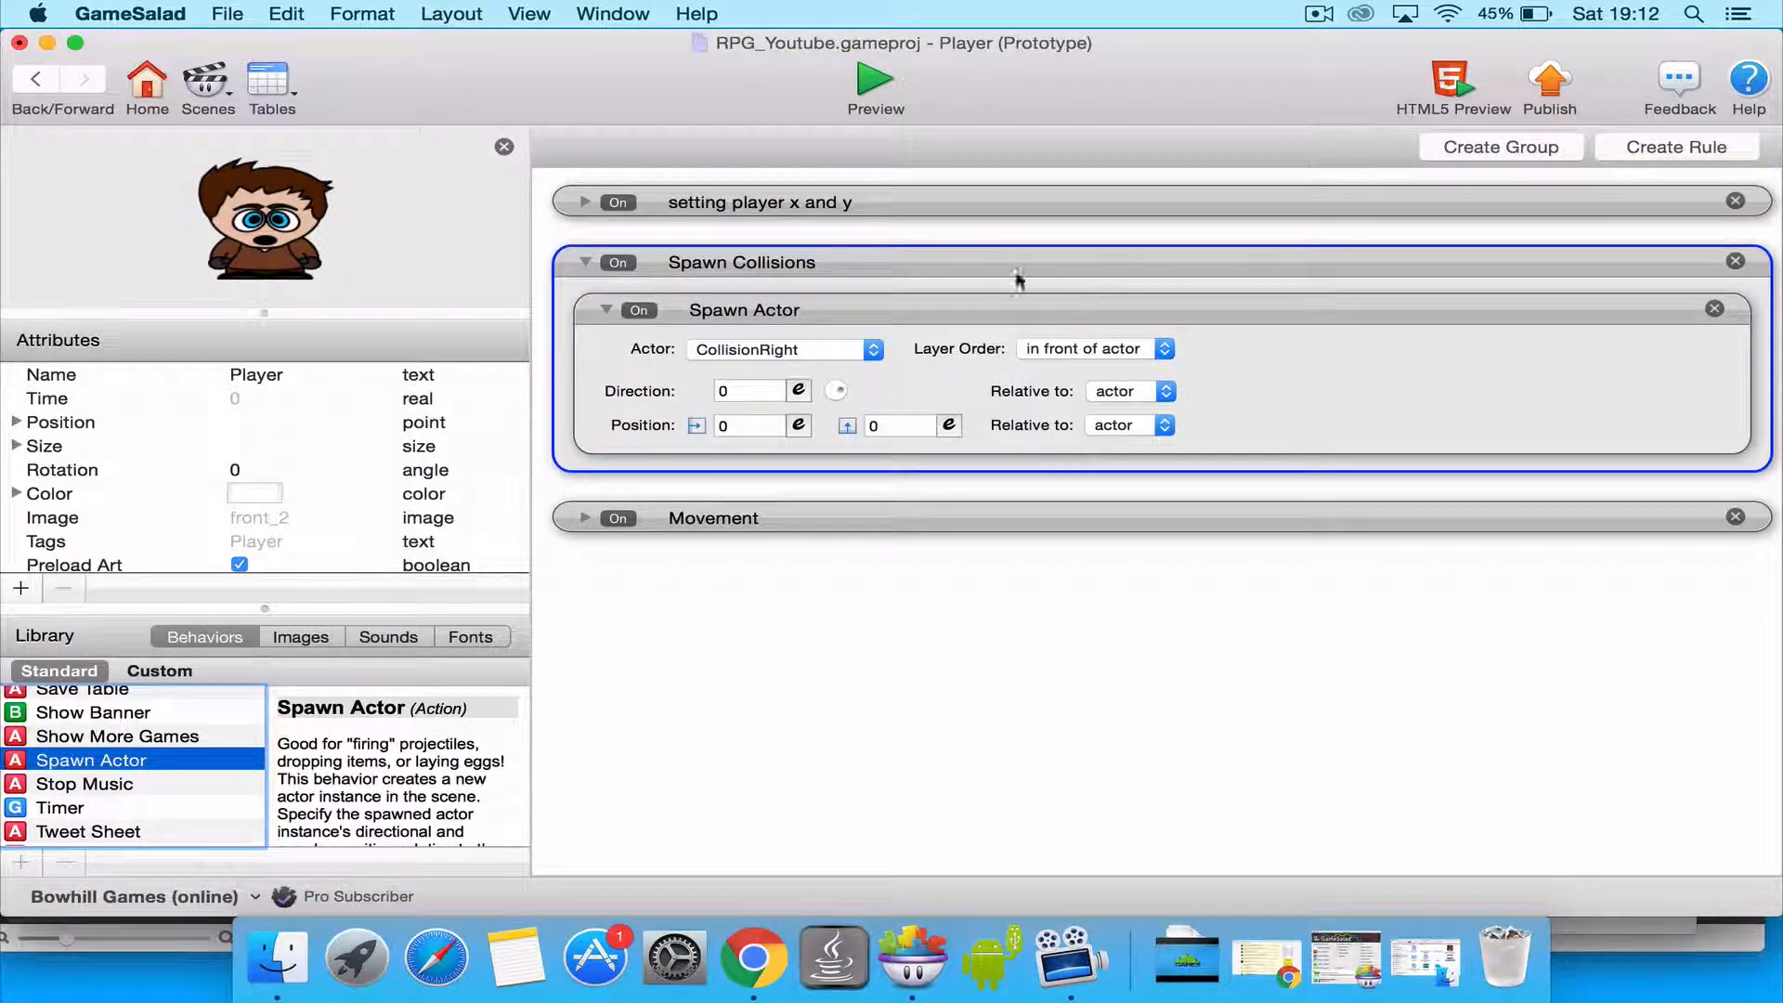
Return to the Initial Scene and set the game attribute showHelpers to 1.
left_click(33, 86)
left_click(279, 177)
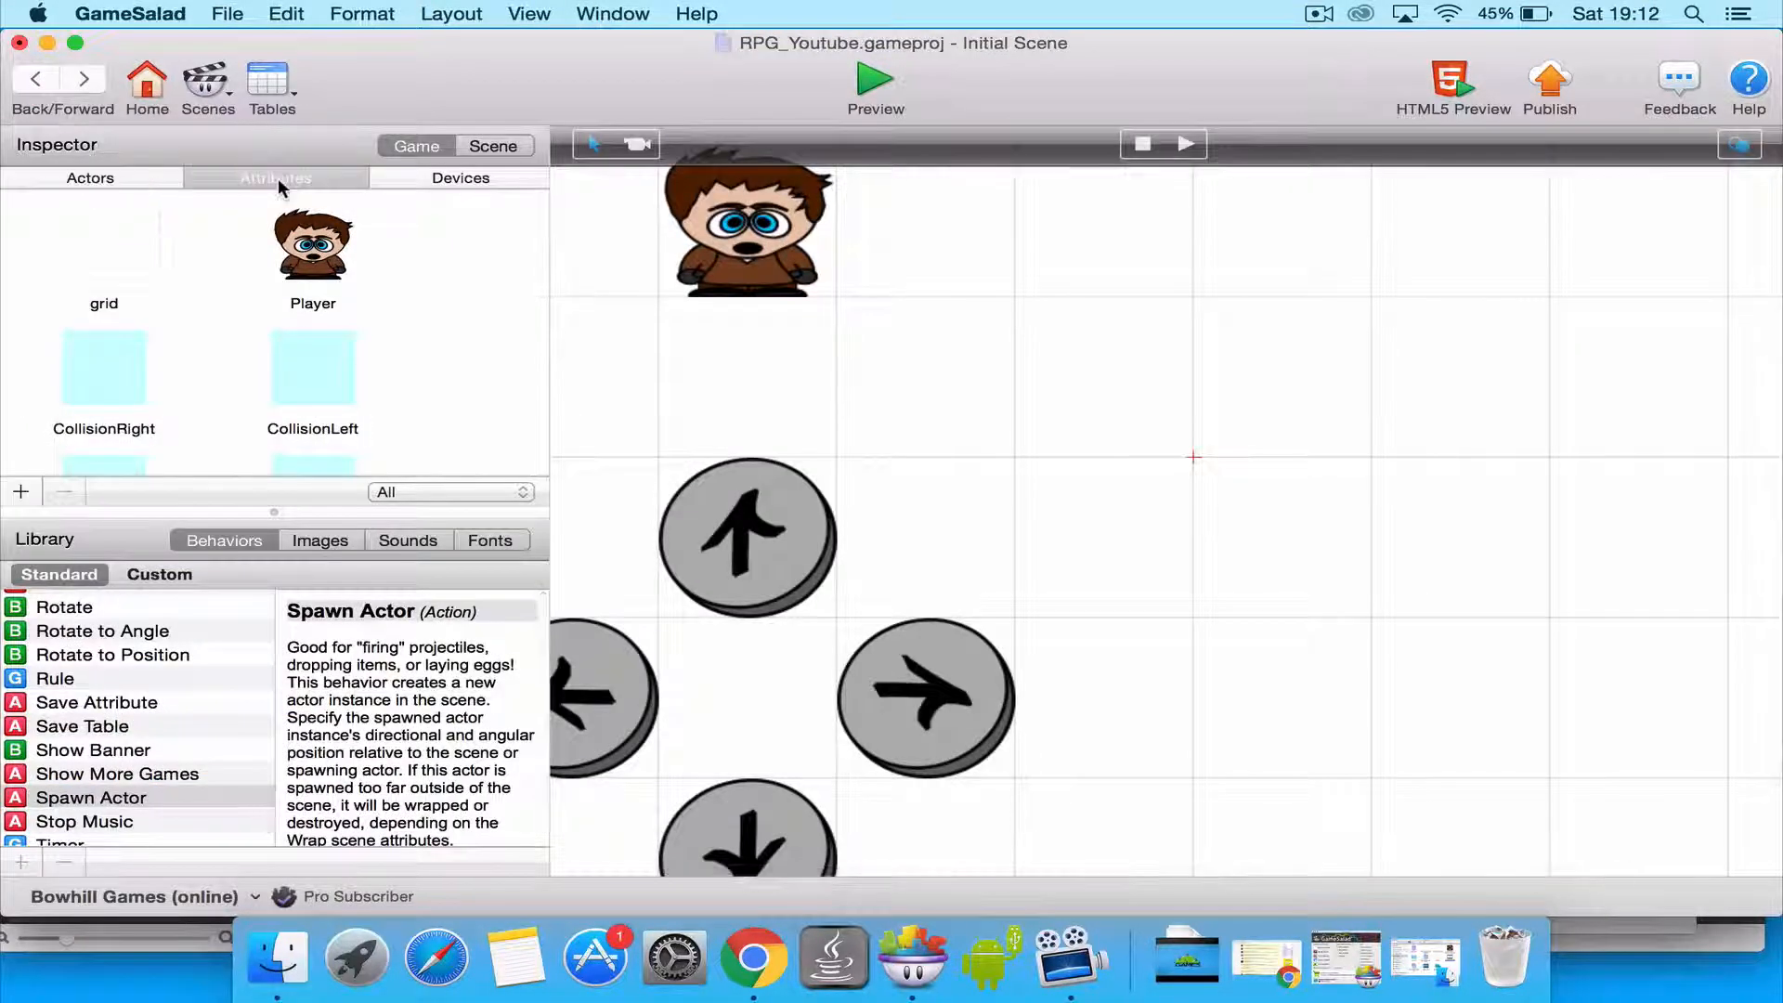
scroll(173, 297, "down", 5)
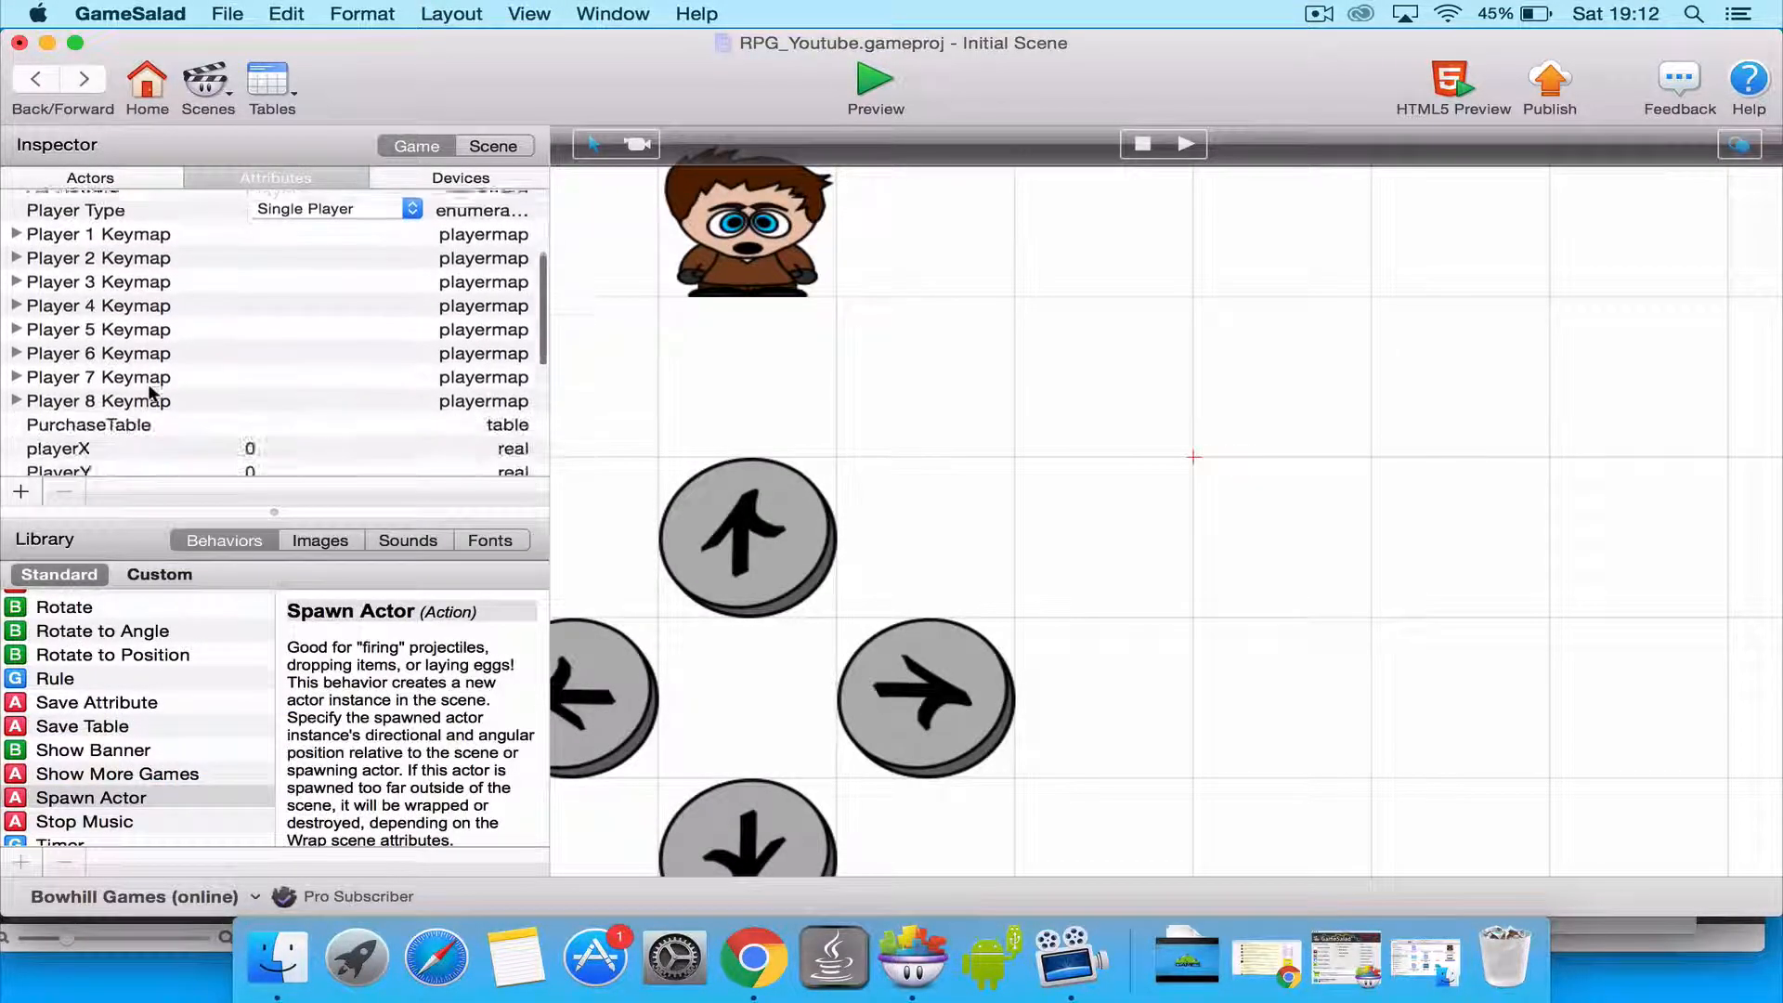
scroll(151, 394, "down", 5)
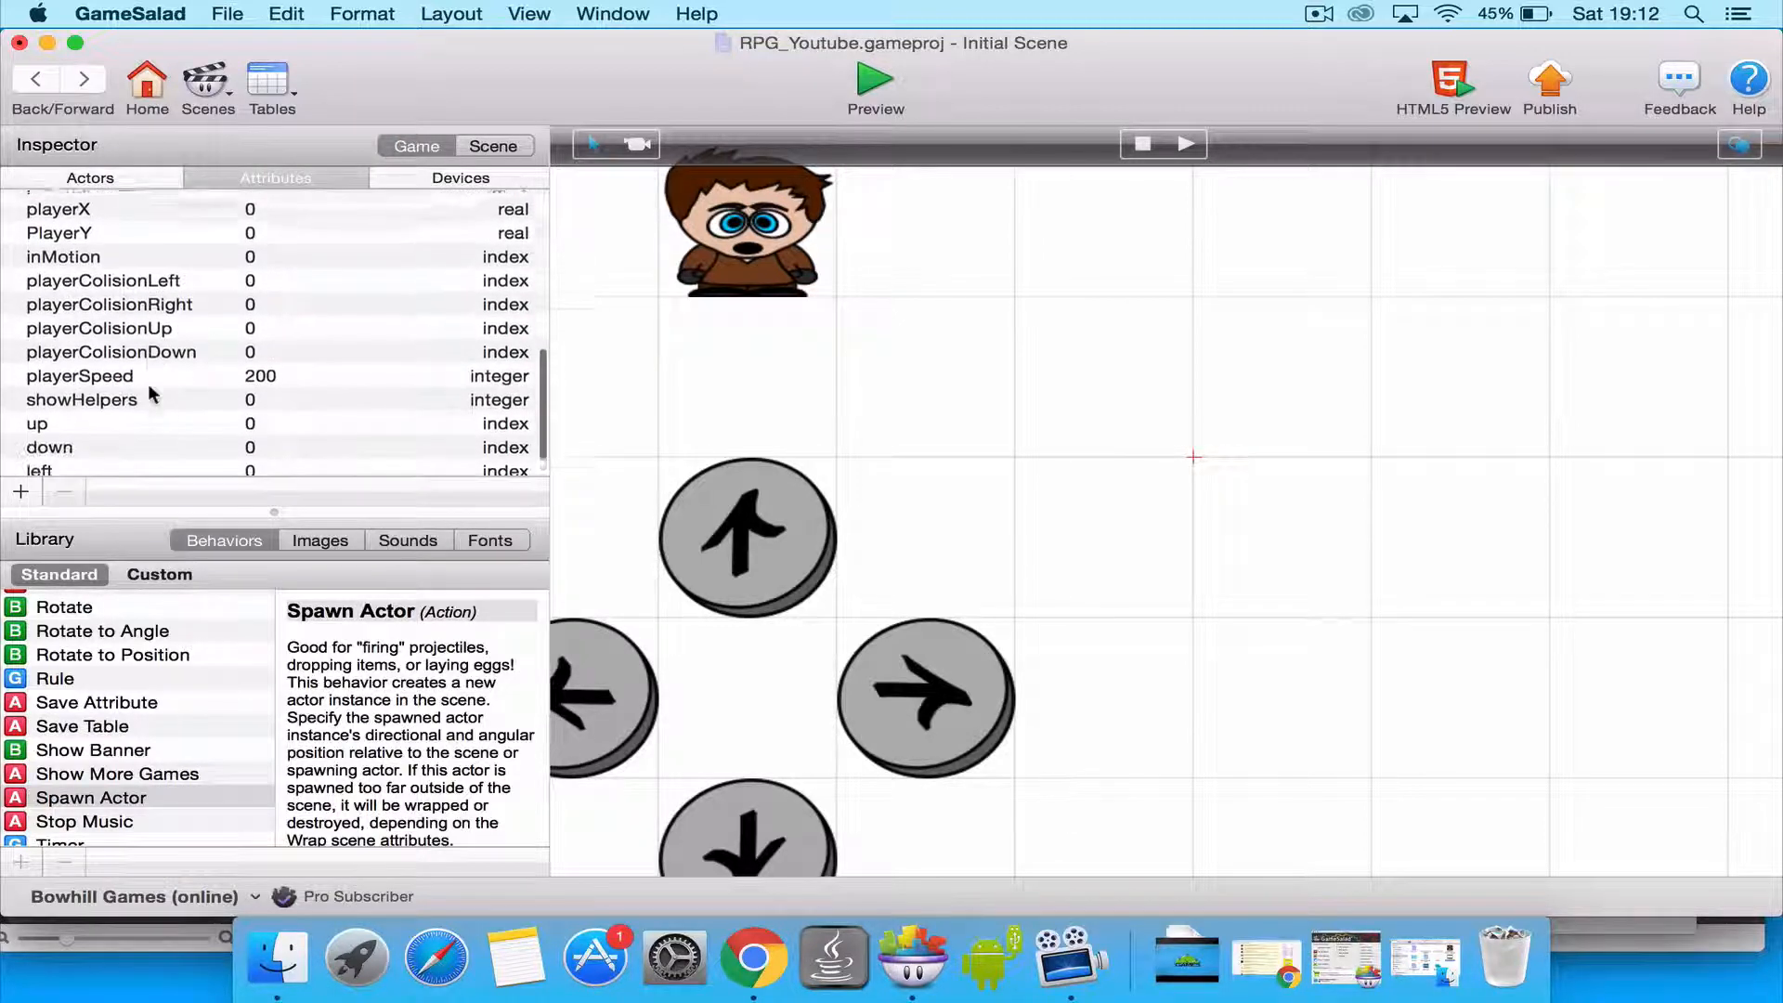
scroll(151, 390, "up", 3)
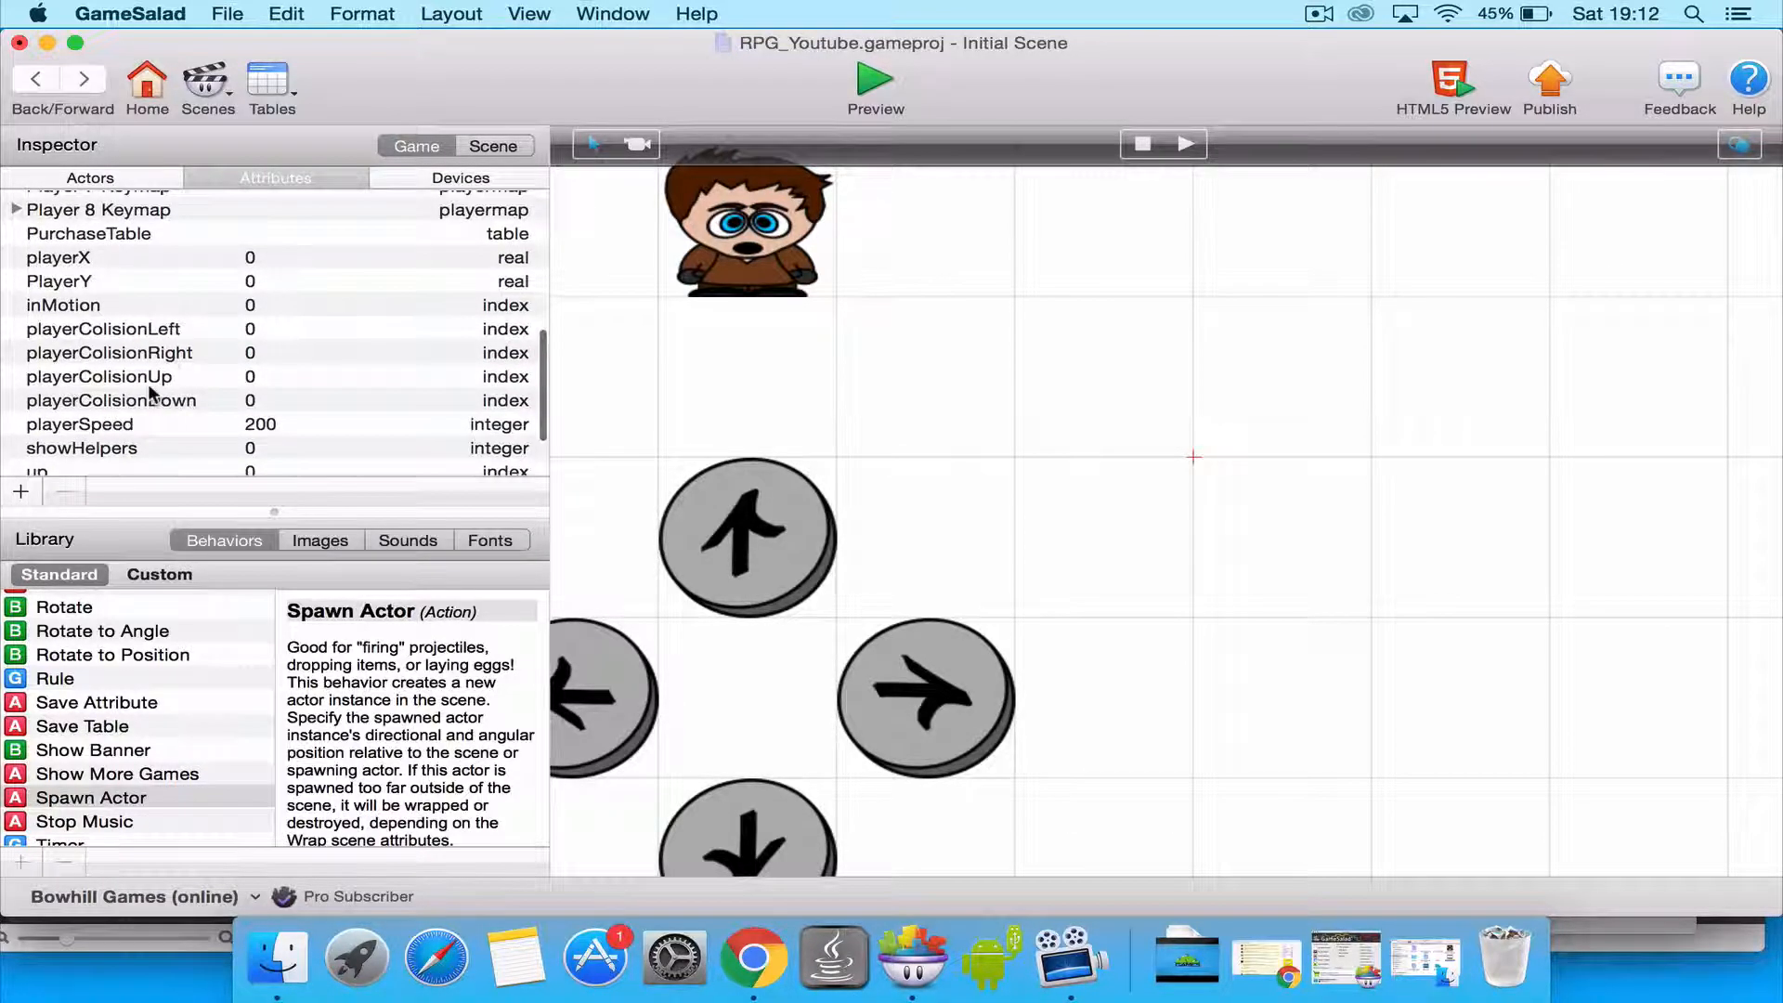
scroll(208, 314, "up", 2)
scroll(233, 353, "down", 3)
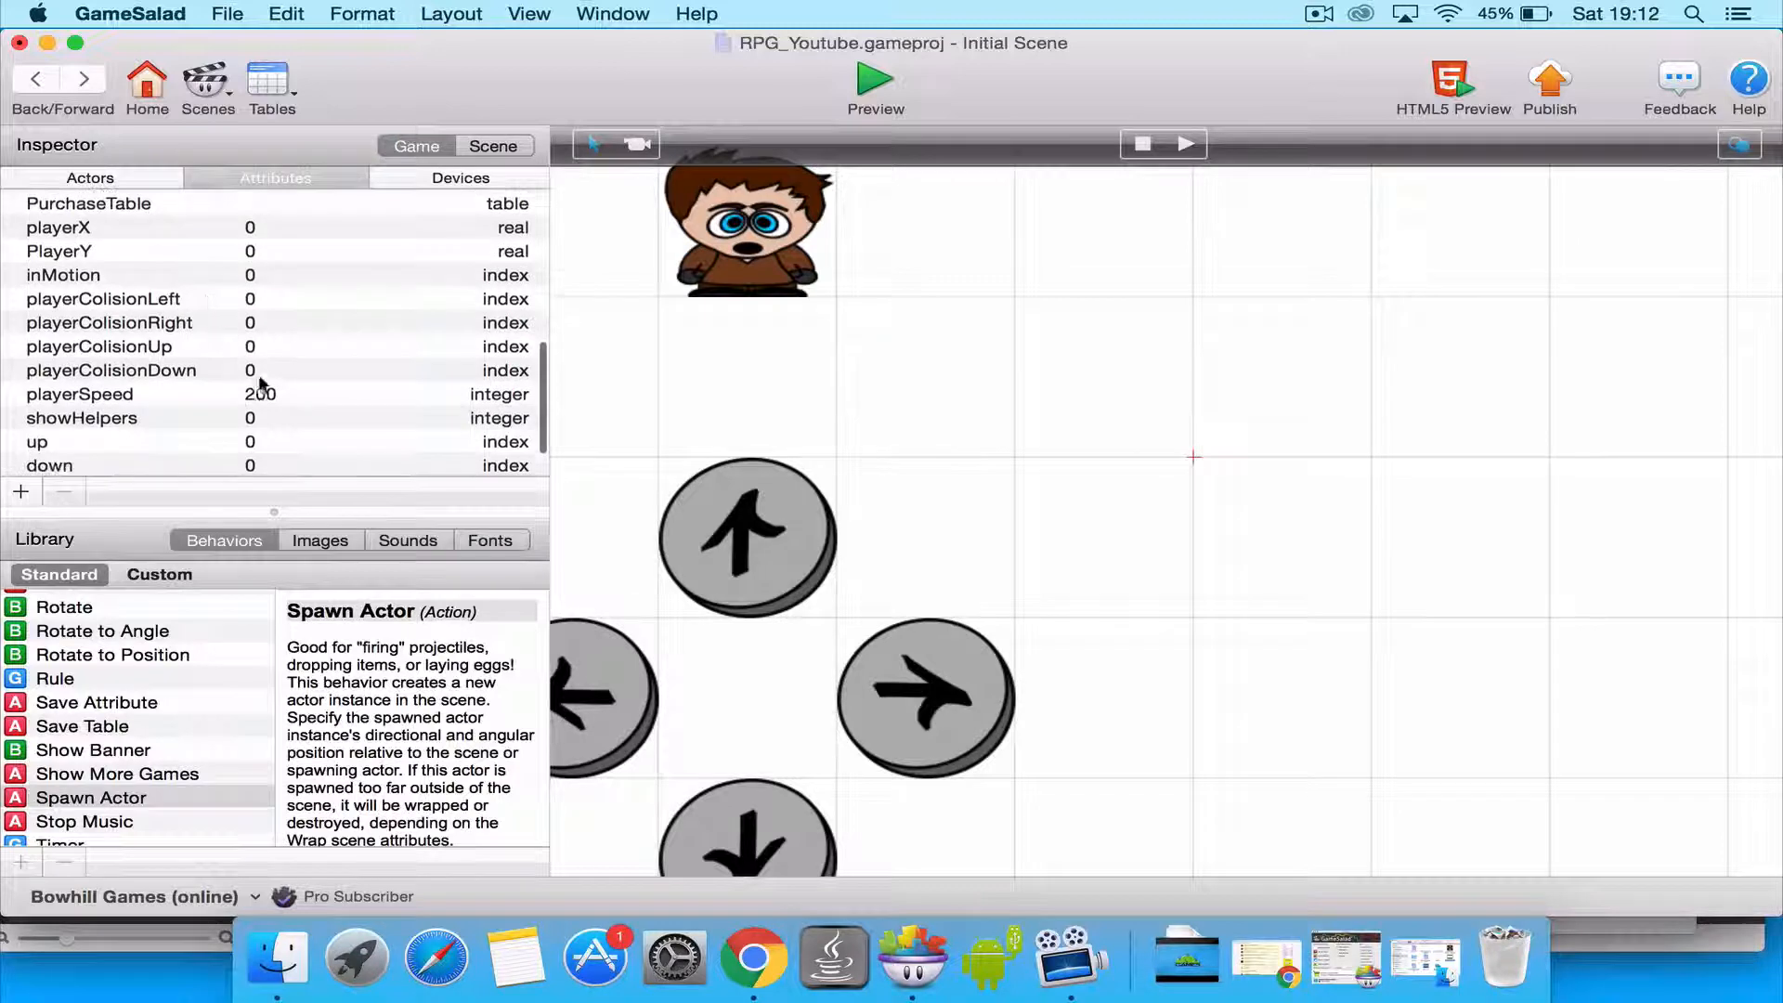
double_click(267, 424)
type("1")
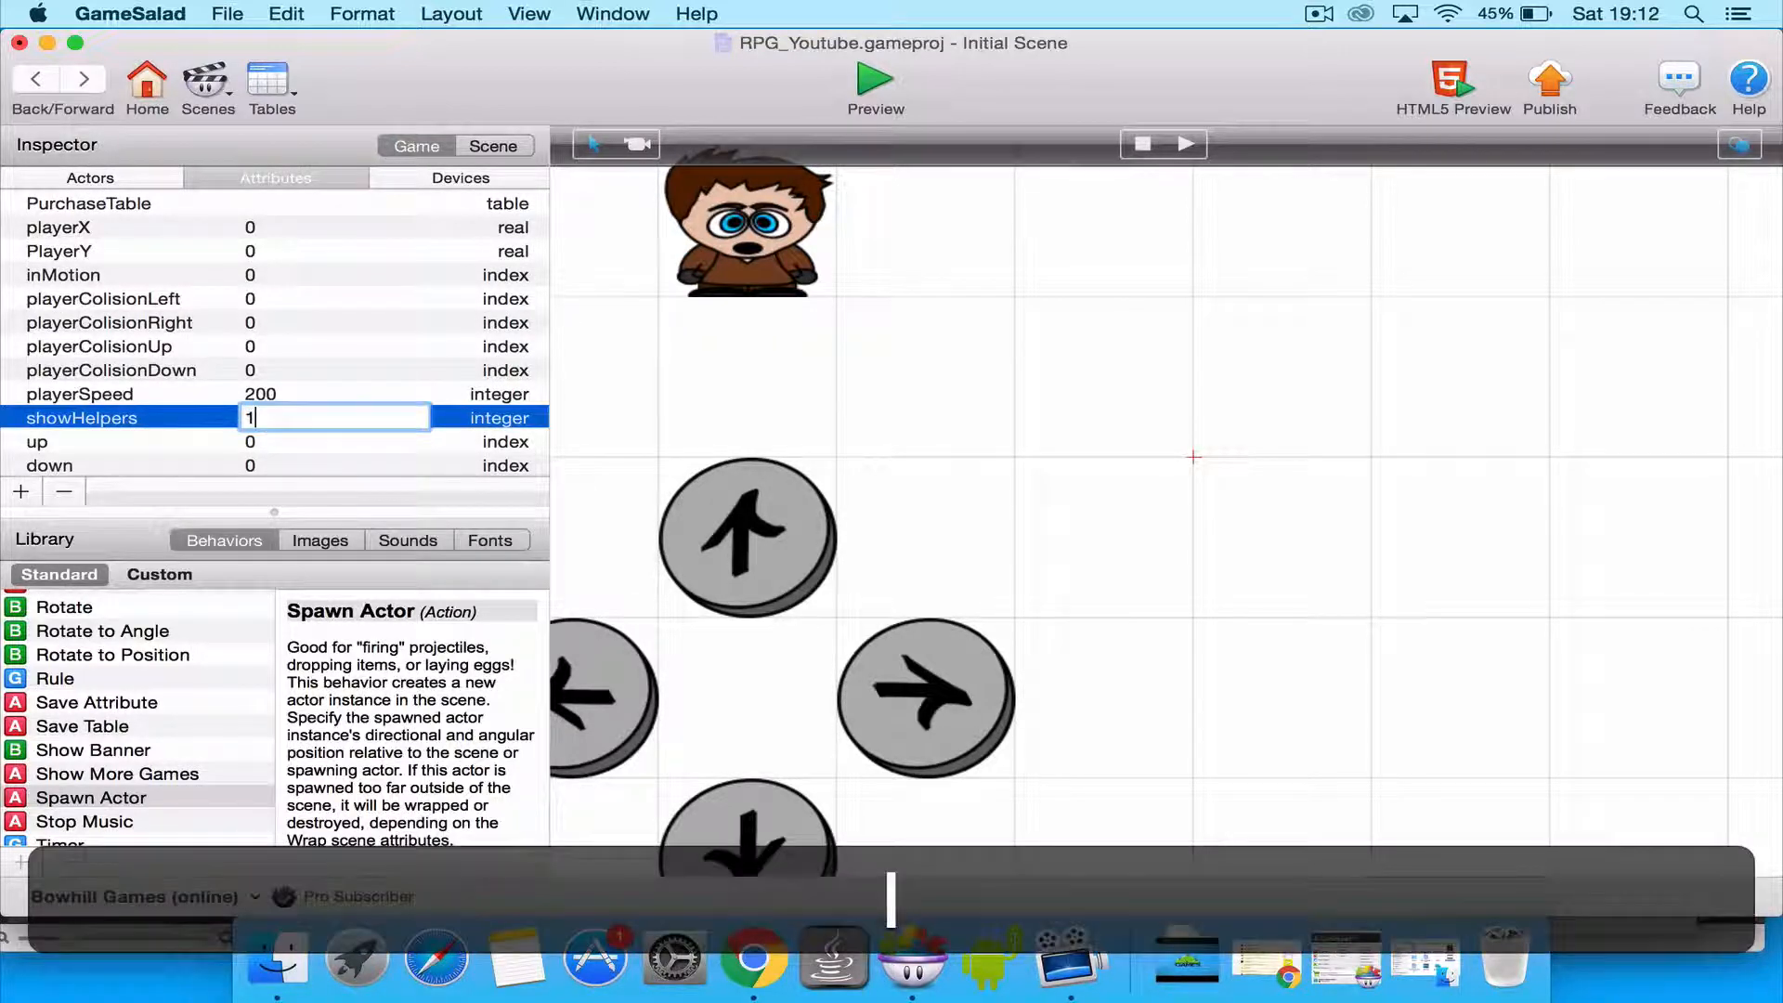
key("Return")
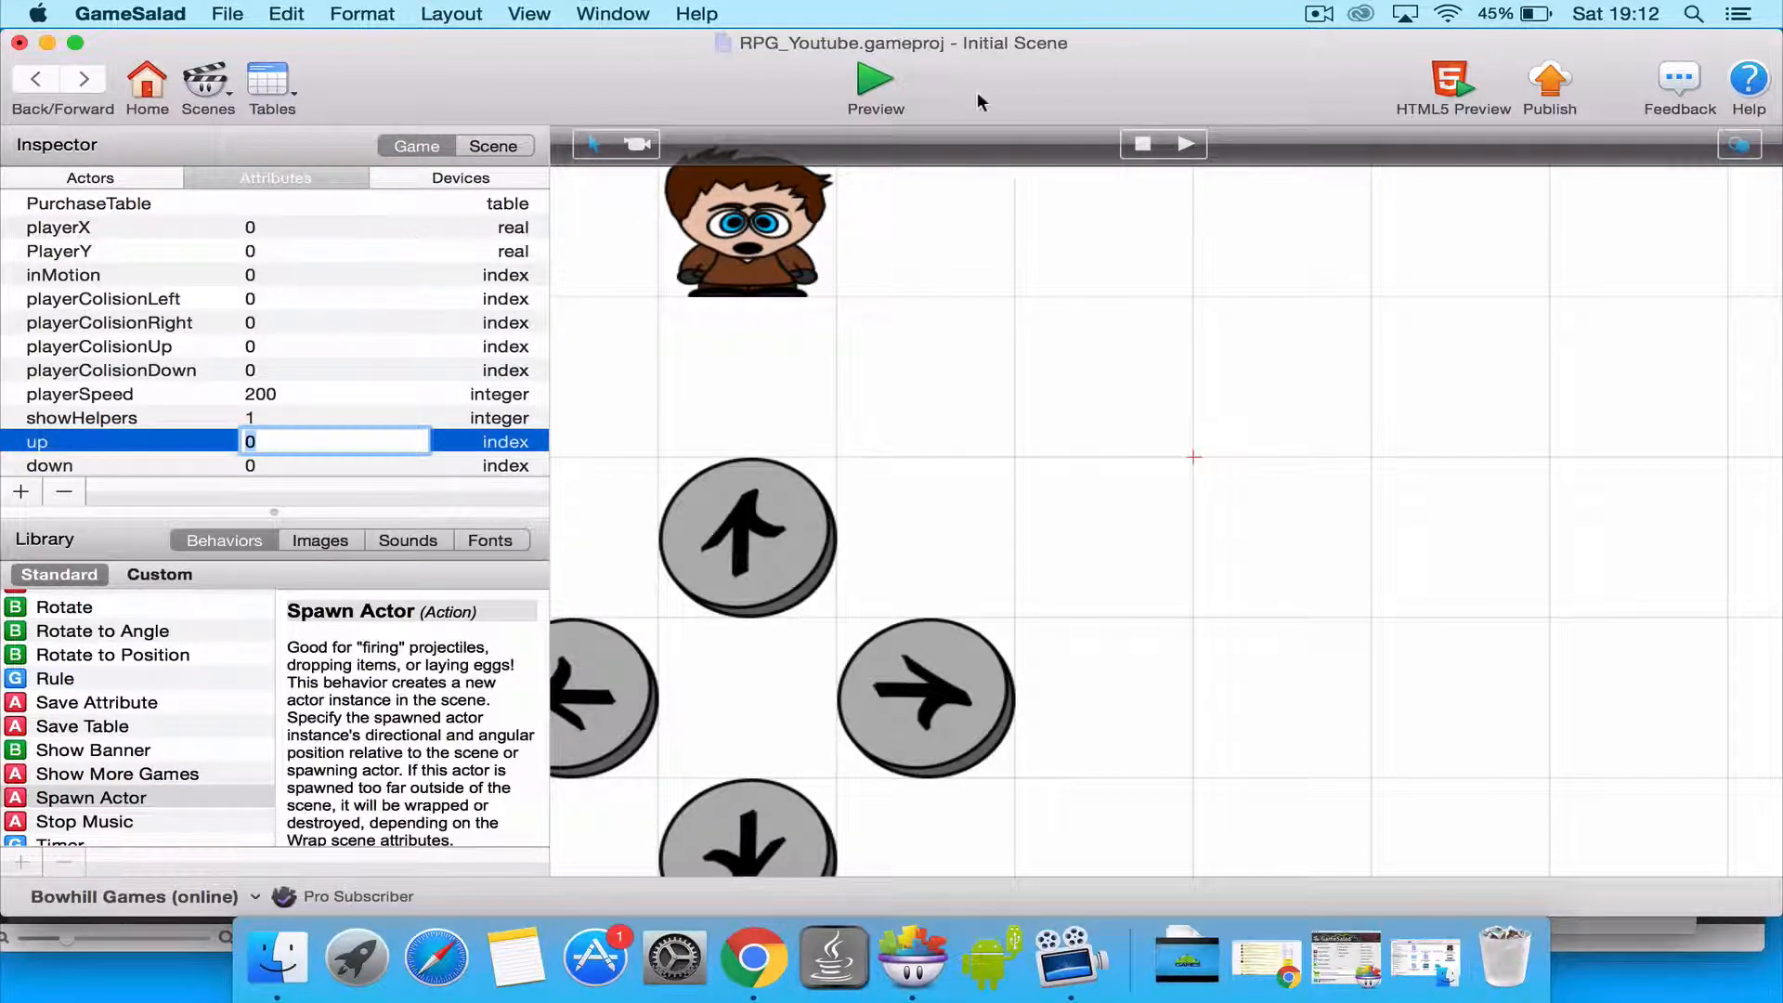
Preview the game and move the player right, down, left and up to check how CollisionRight follows it.
left_click(878, 84)
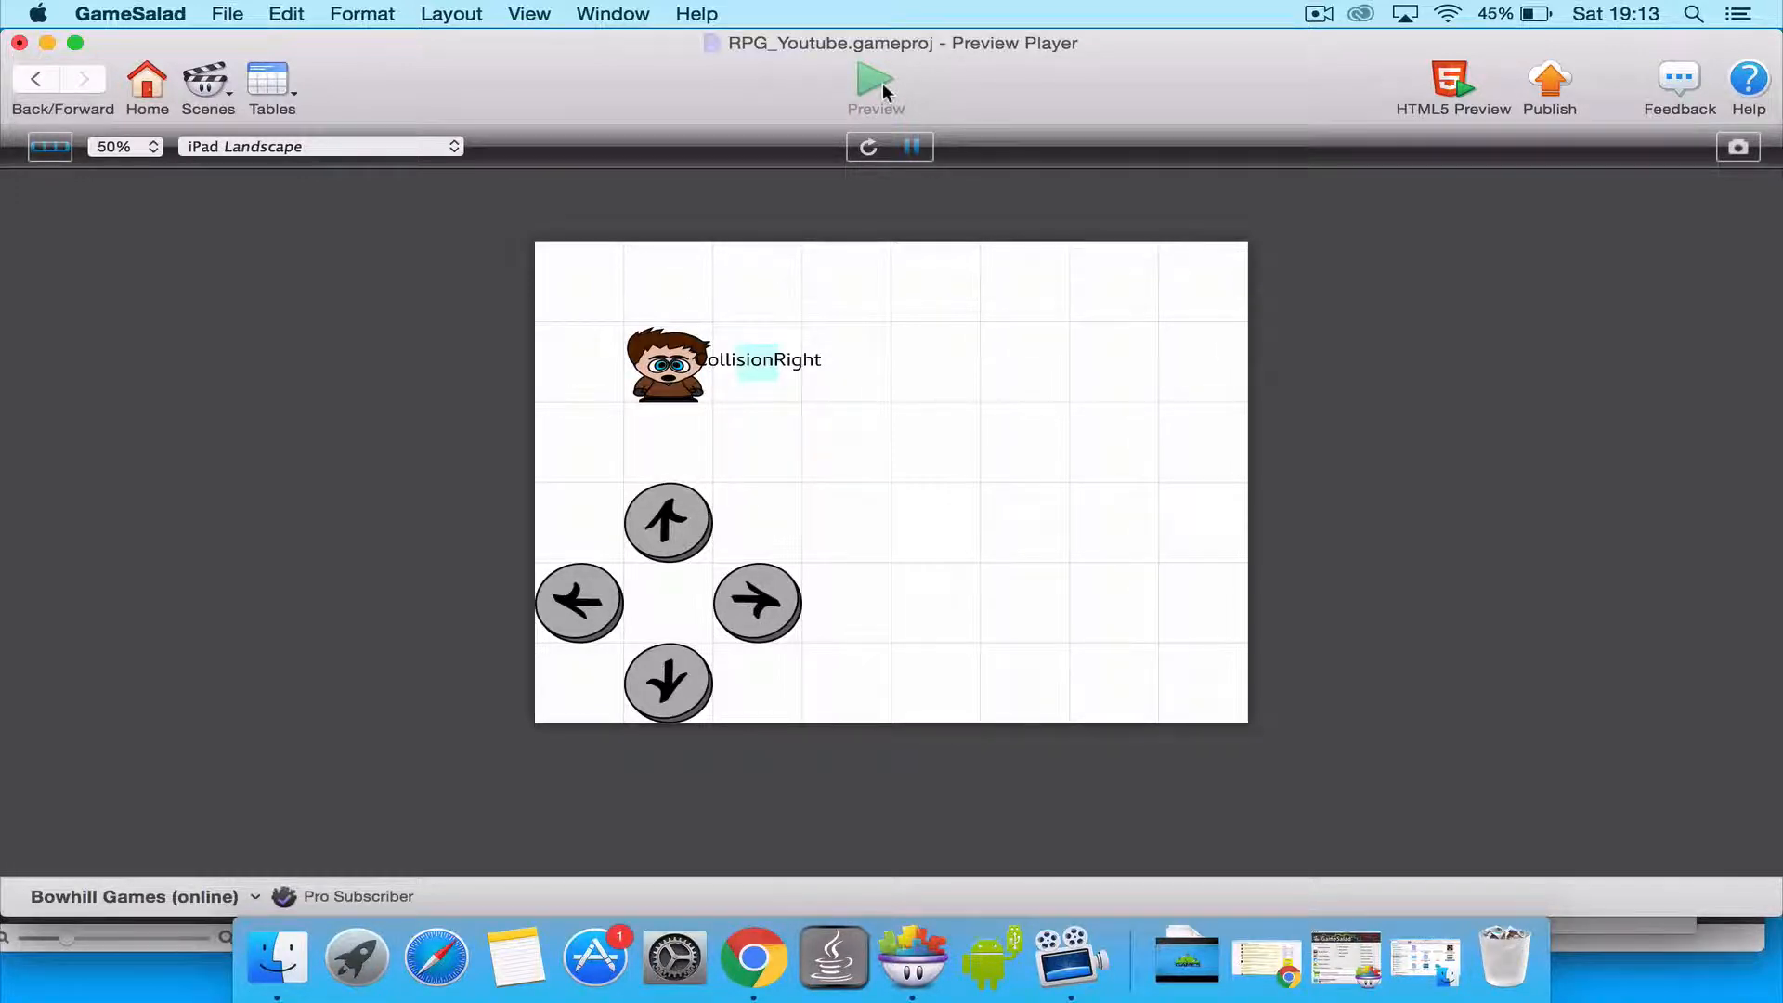
key("Right")
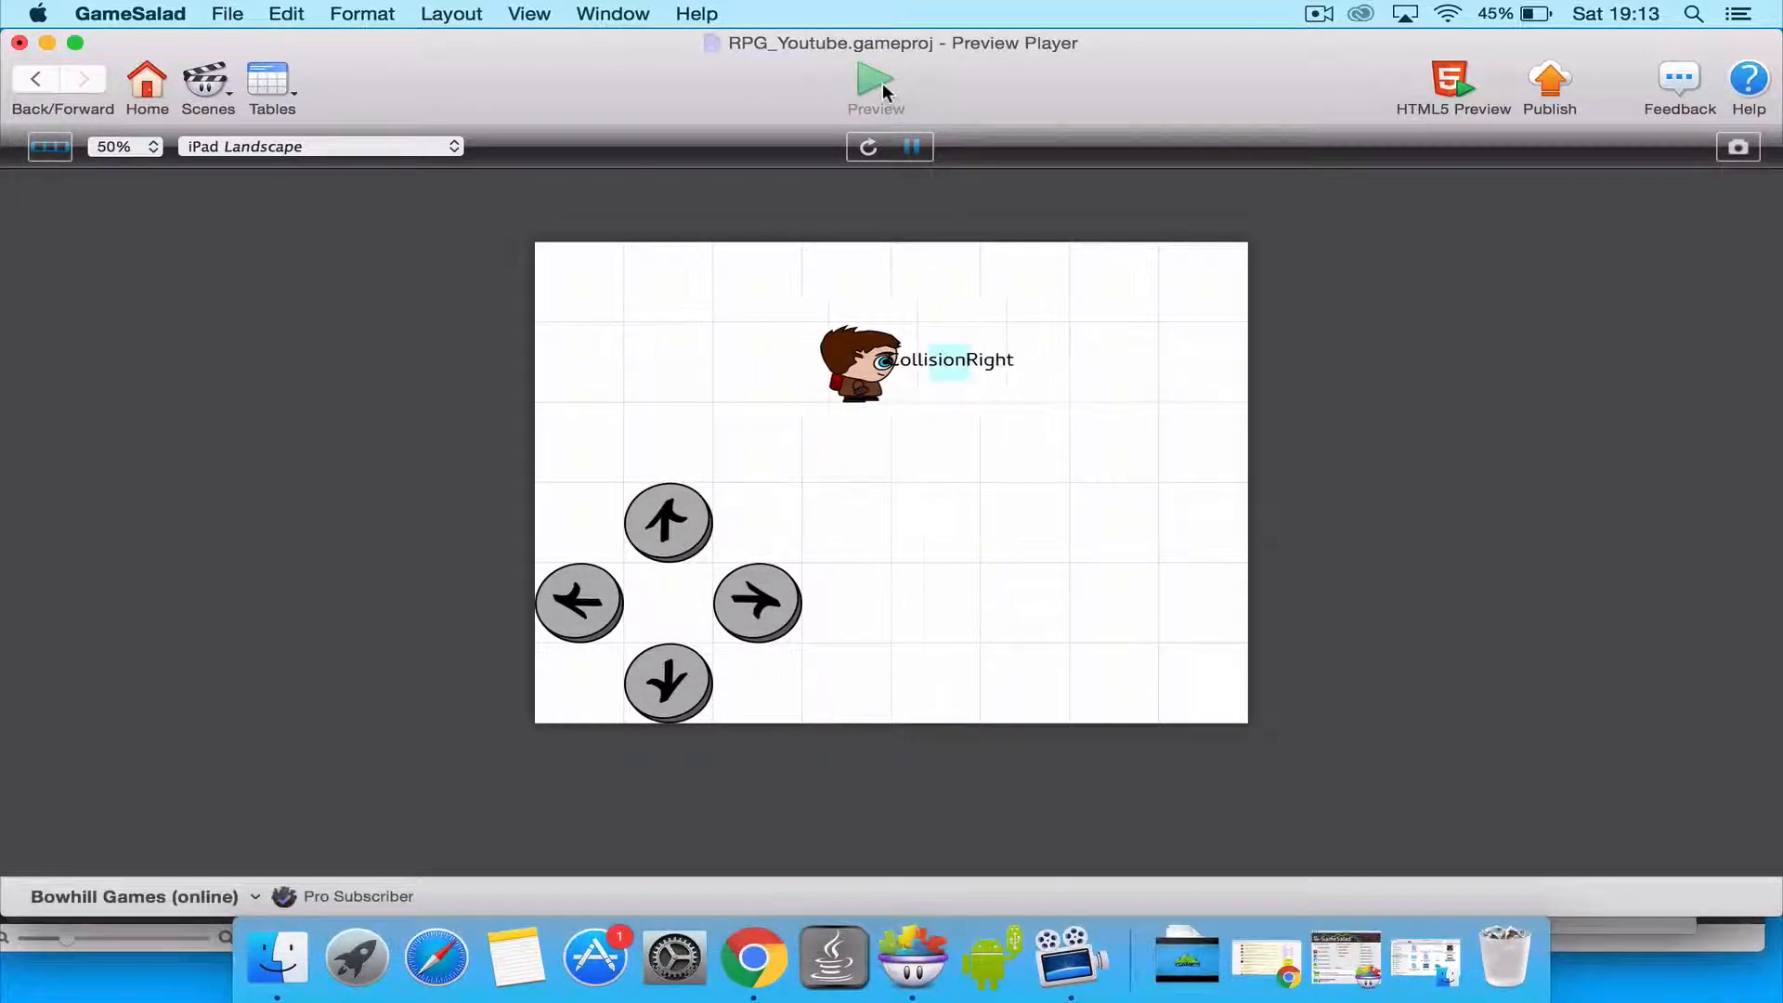
key("Down")
key("Left")
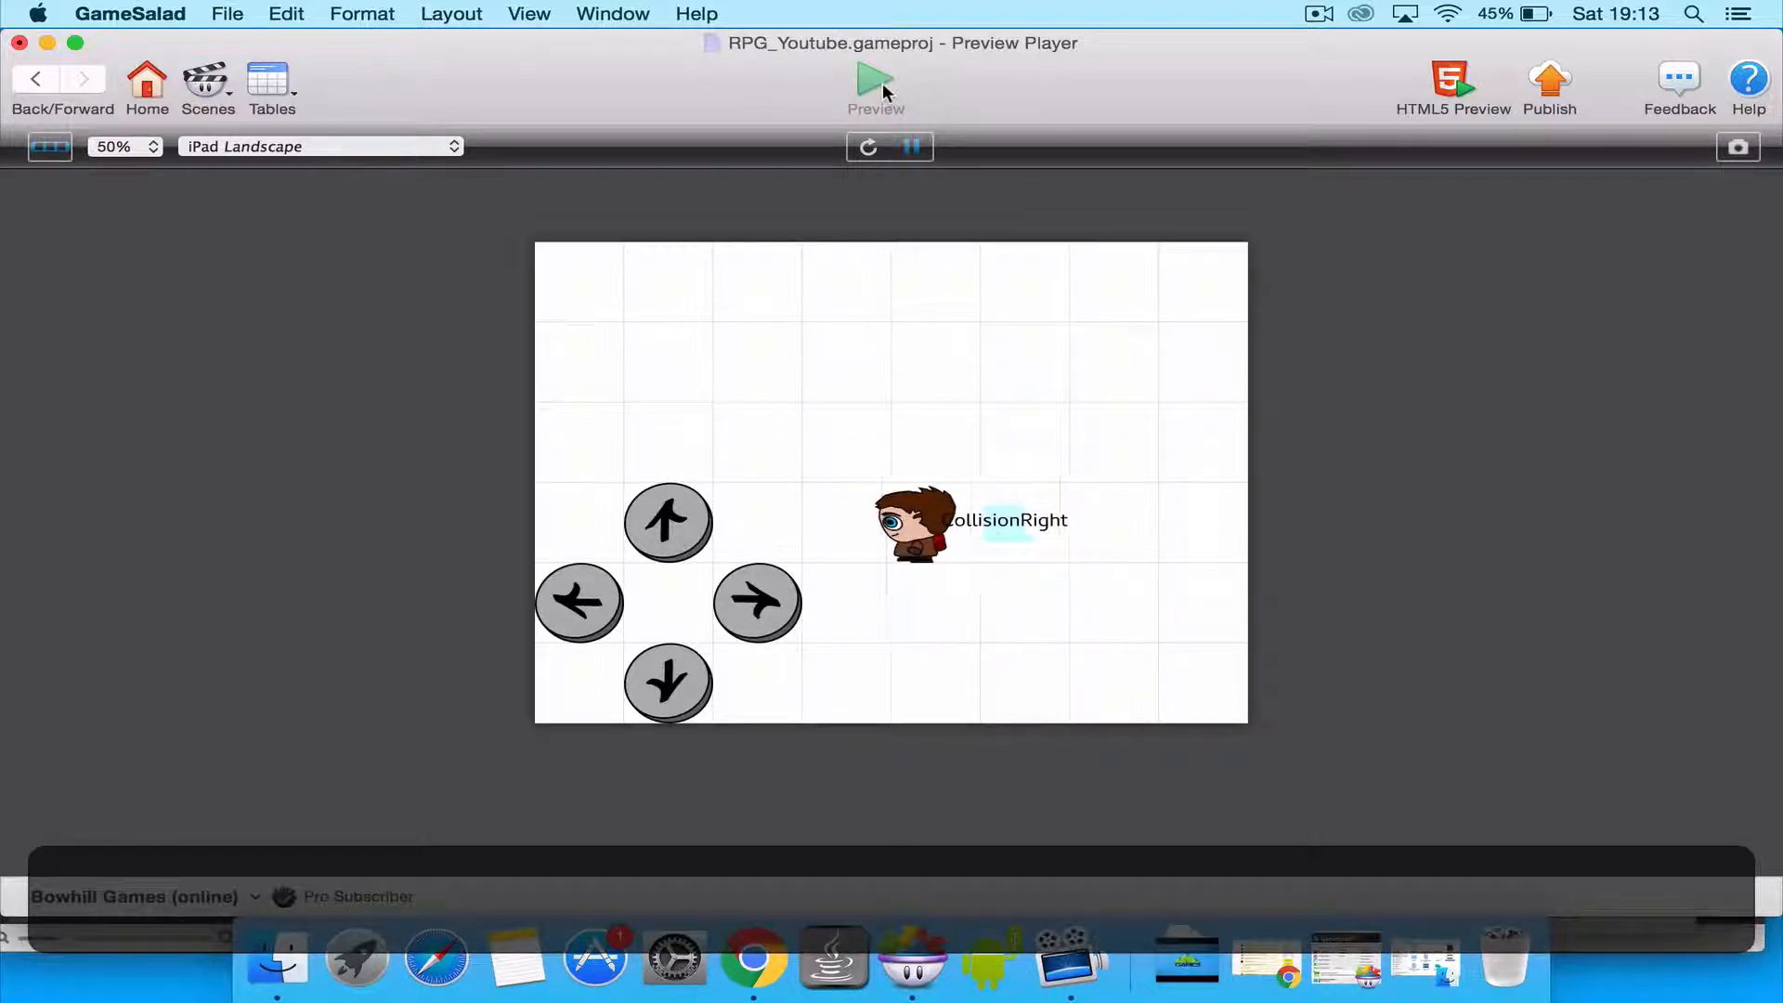
key("Up")
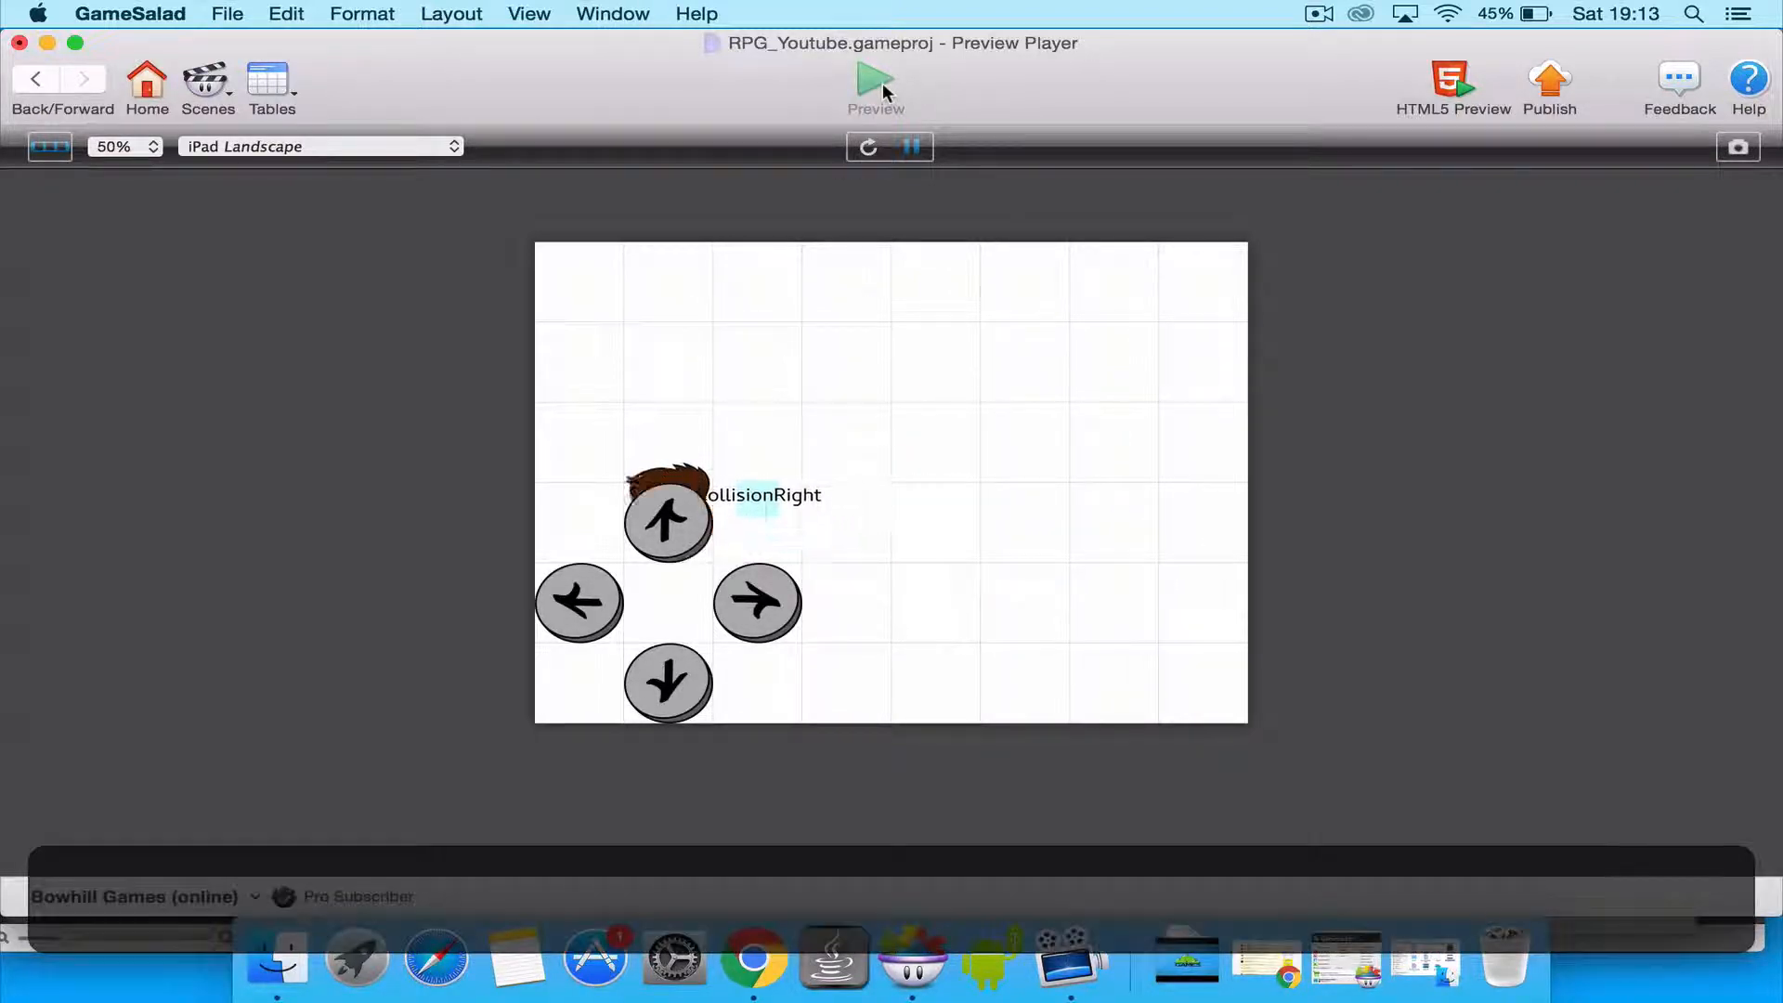
key("Down")
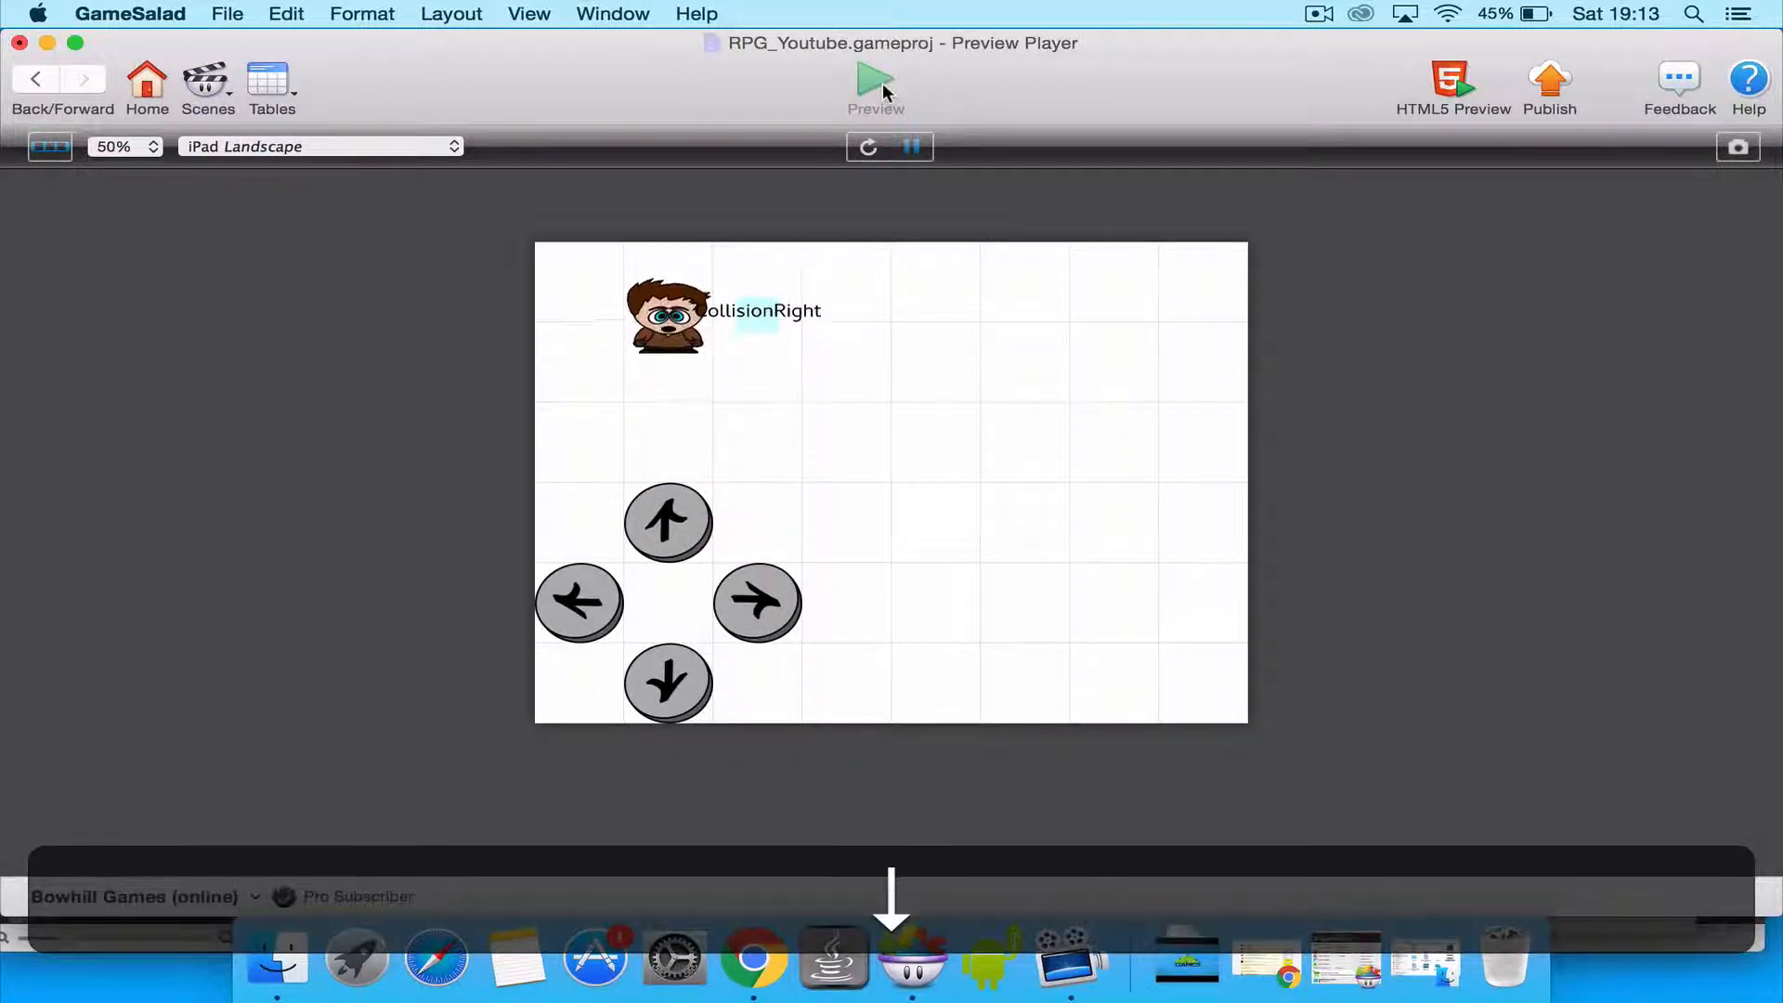
key("Right")
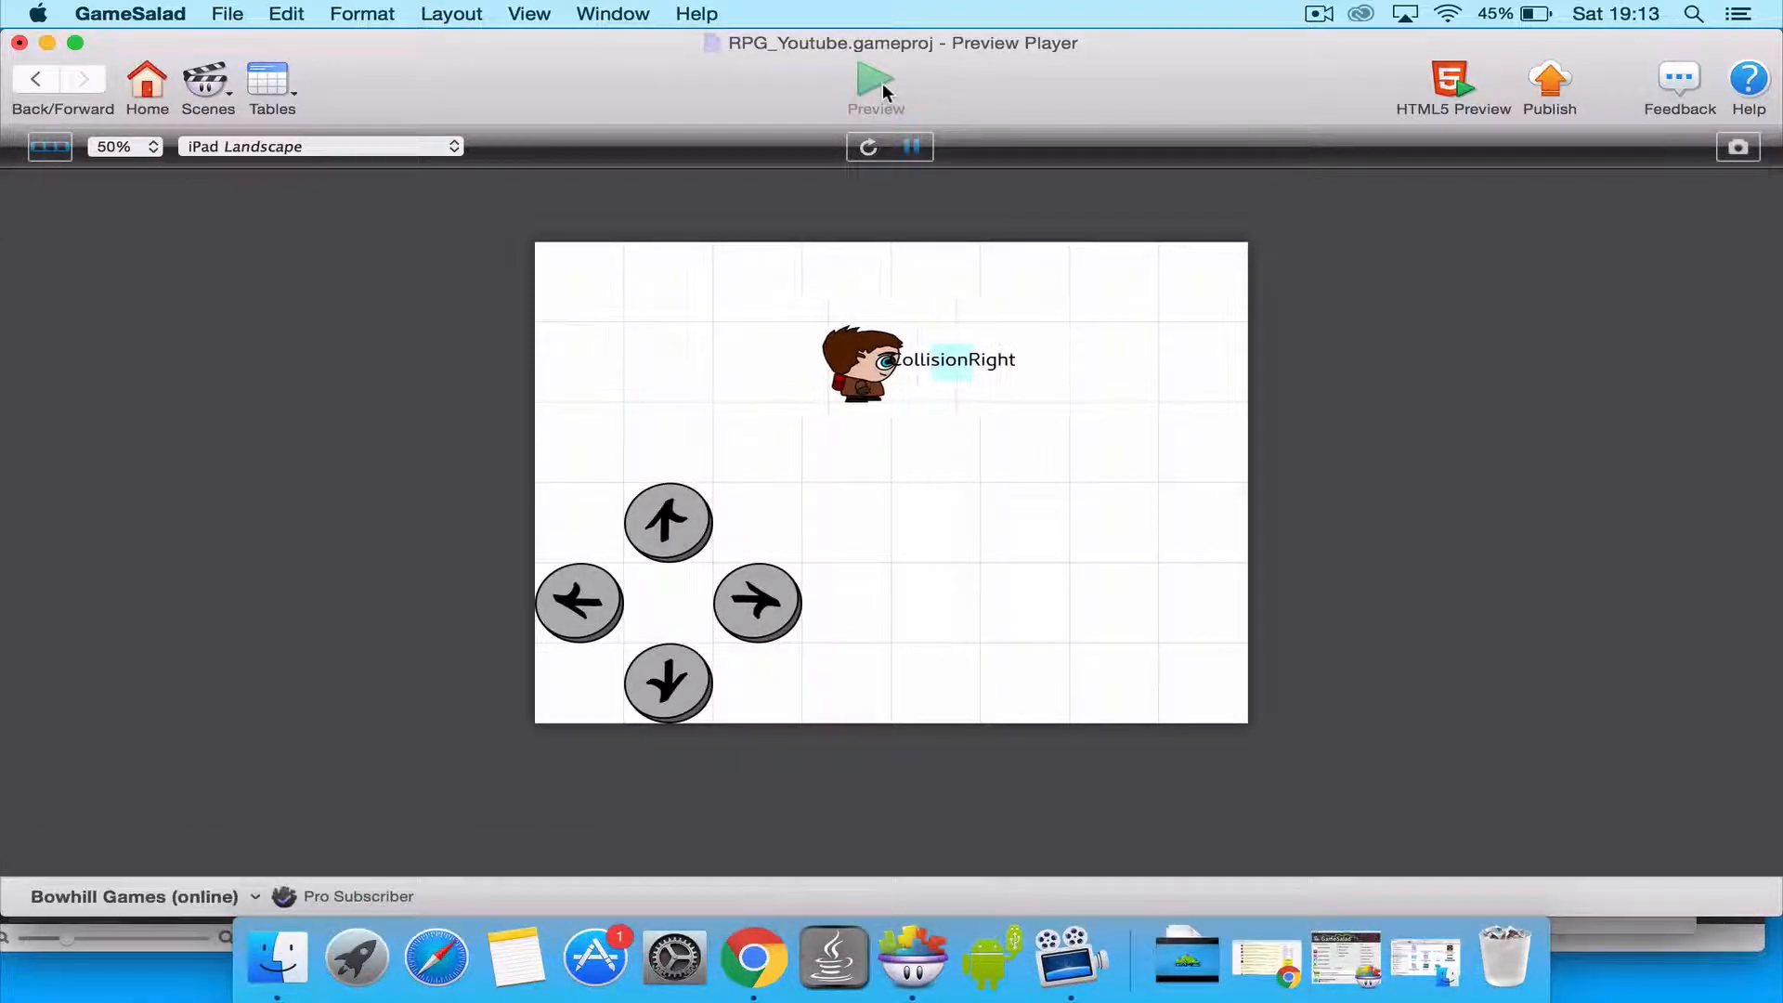
key("Left")
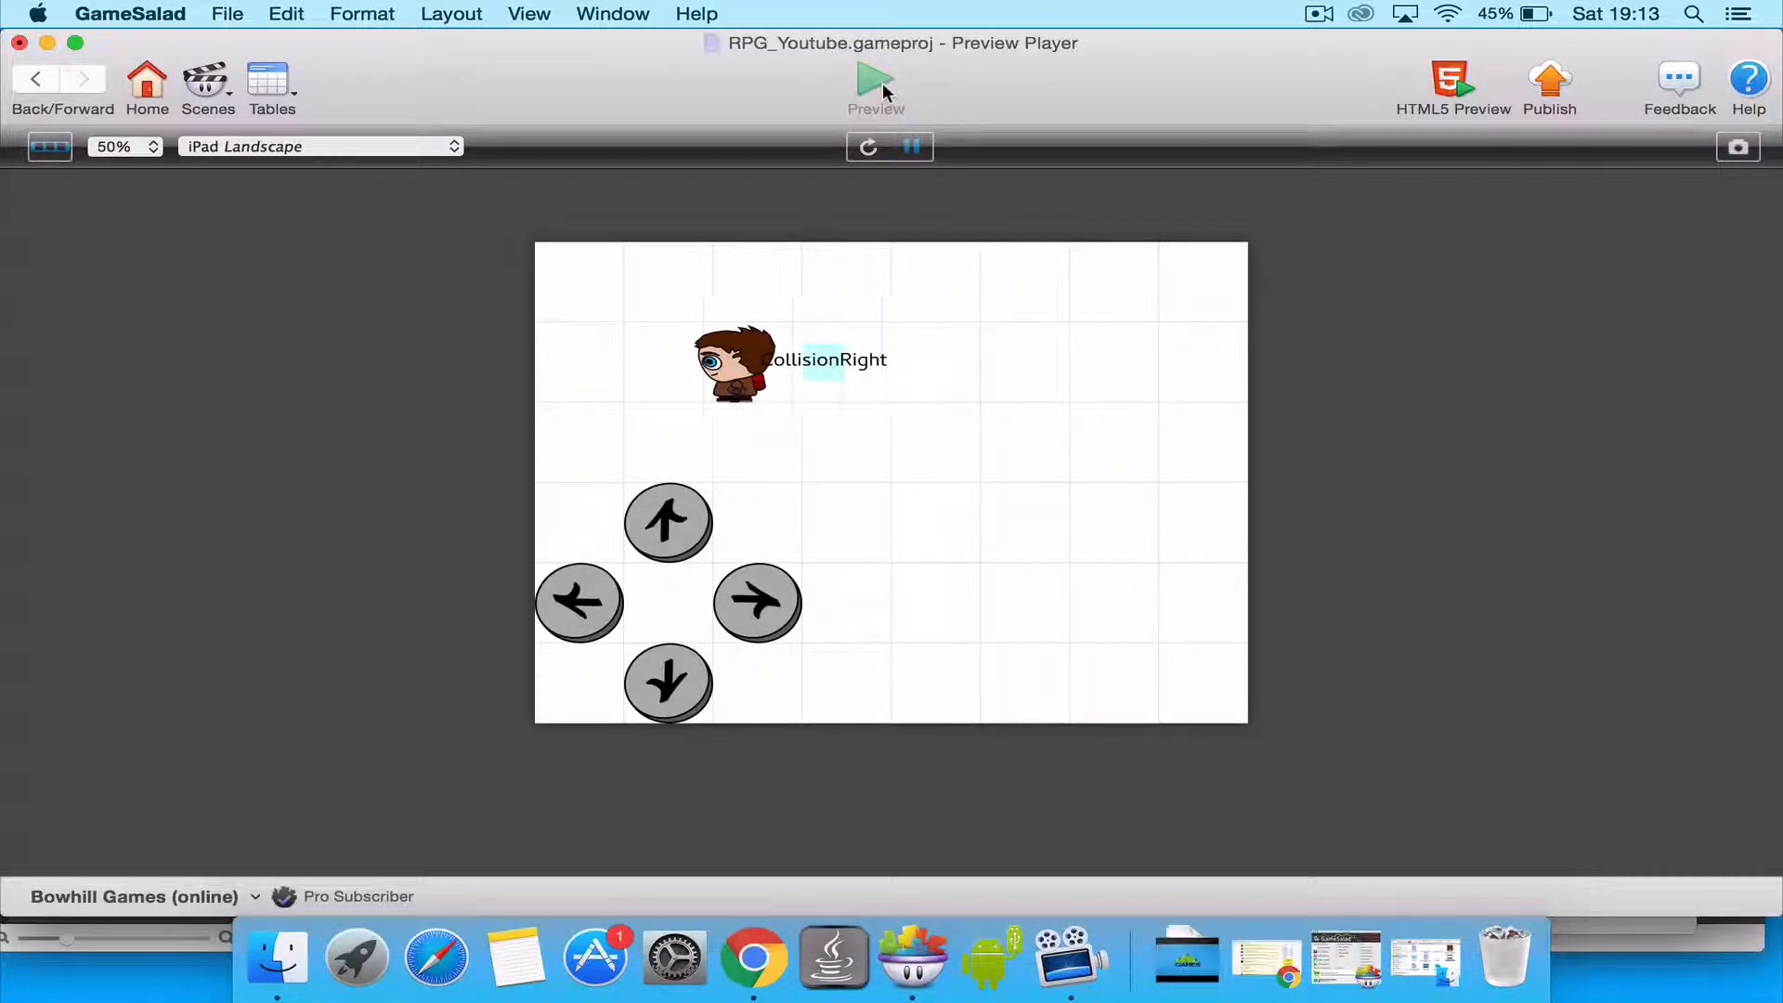
key("Right")
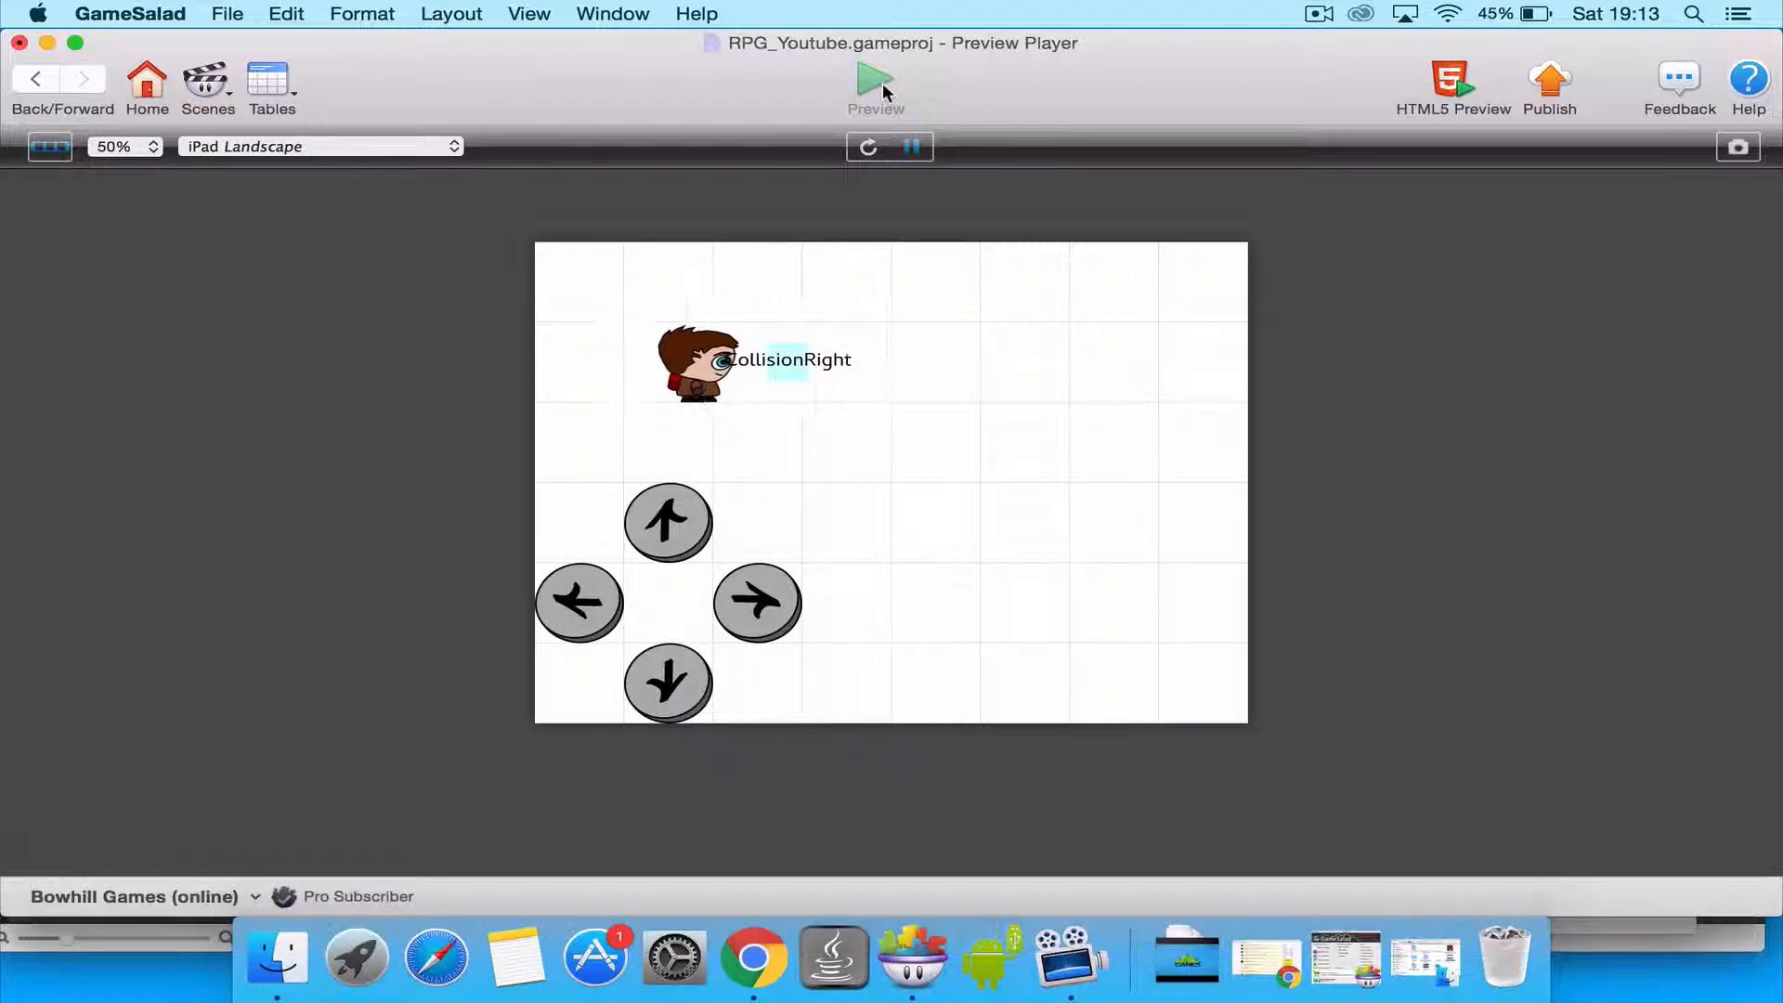
key("Down")
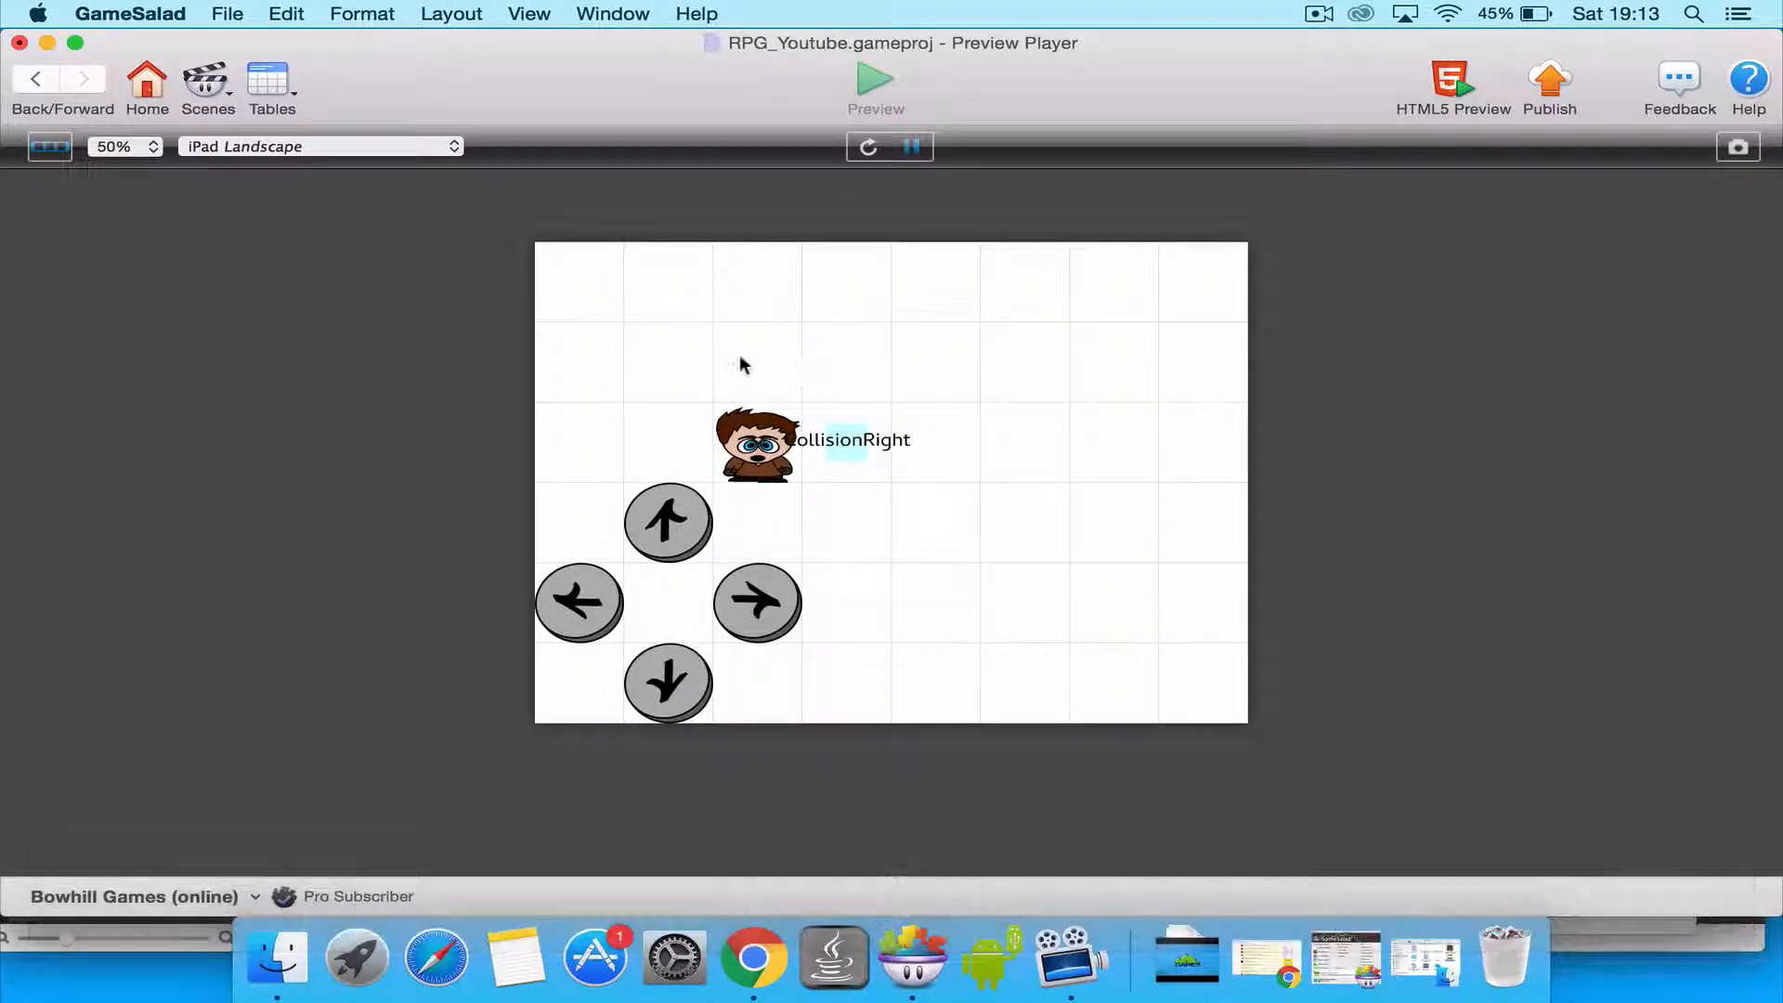